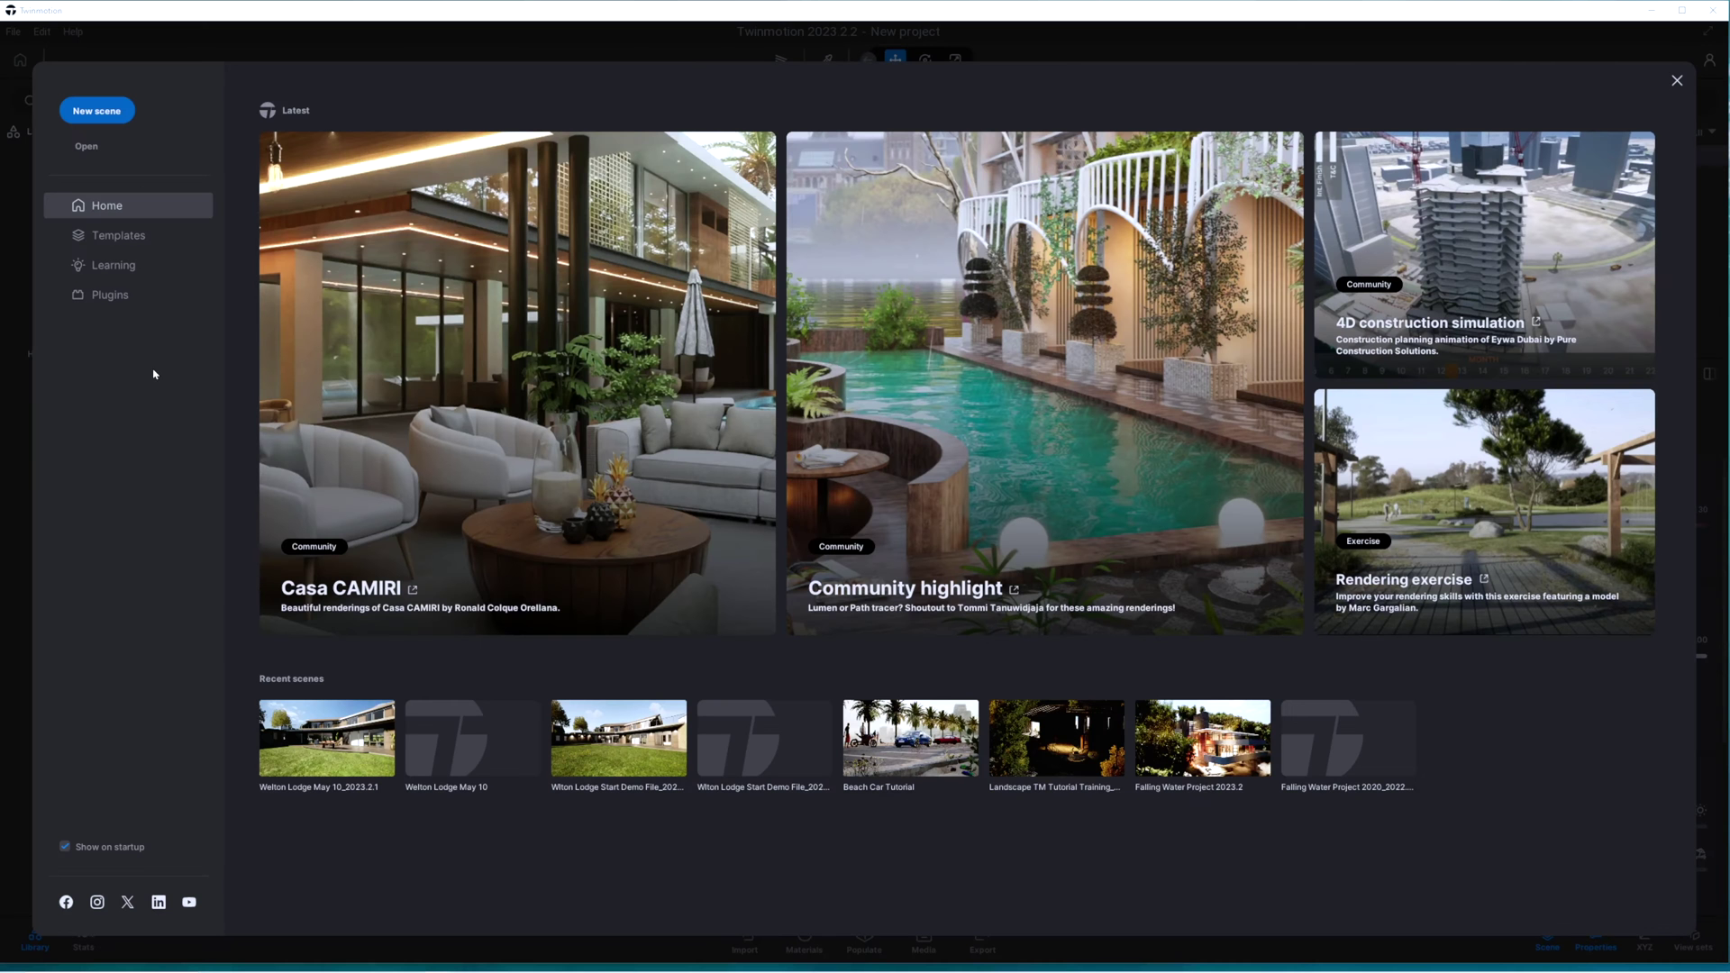
Step: Start a new scene from the Day & Night Skies template
{"action": "left_click", "coordinate": [137, 237]}
{"action": "left_click", "coordinate": [1240, 237]}
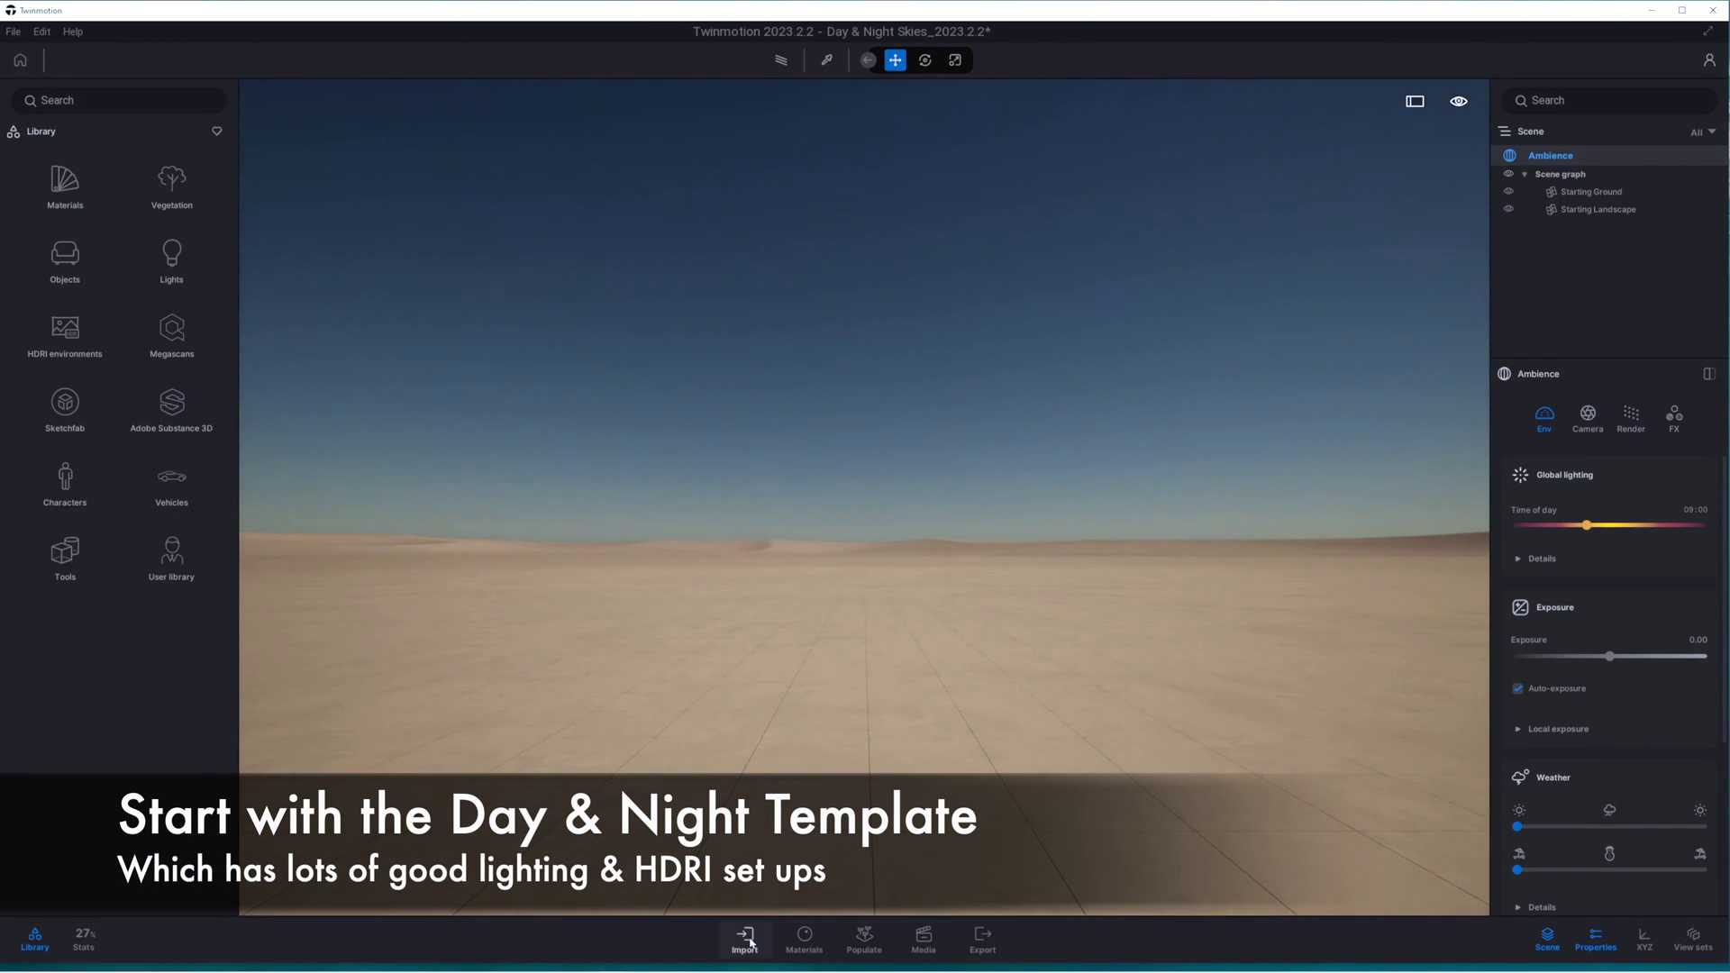
Step: Import the Tony Stark House SketchUp model as geometry from the 34 Iron Man Model & Videos folder on drive D
{"action": "left_click", "coordinate": [749, 941]}
{"action": "left_click", "coordinate": [276, 820]}
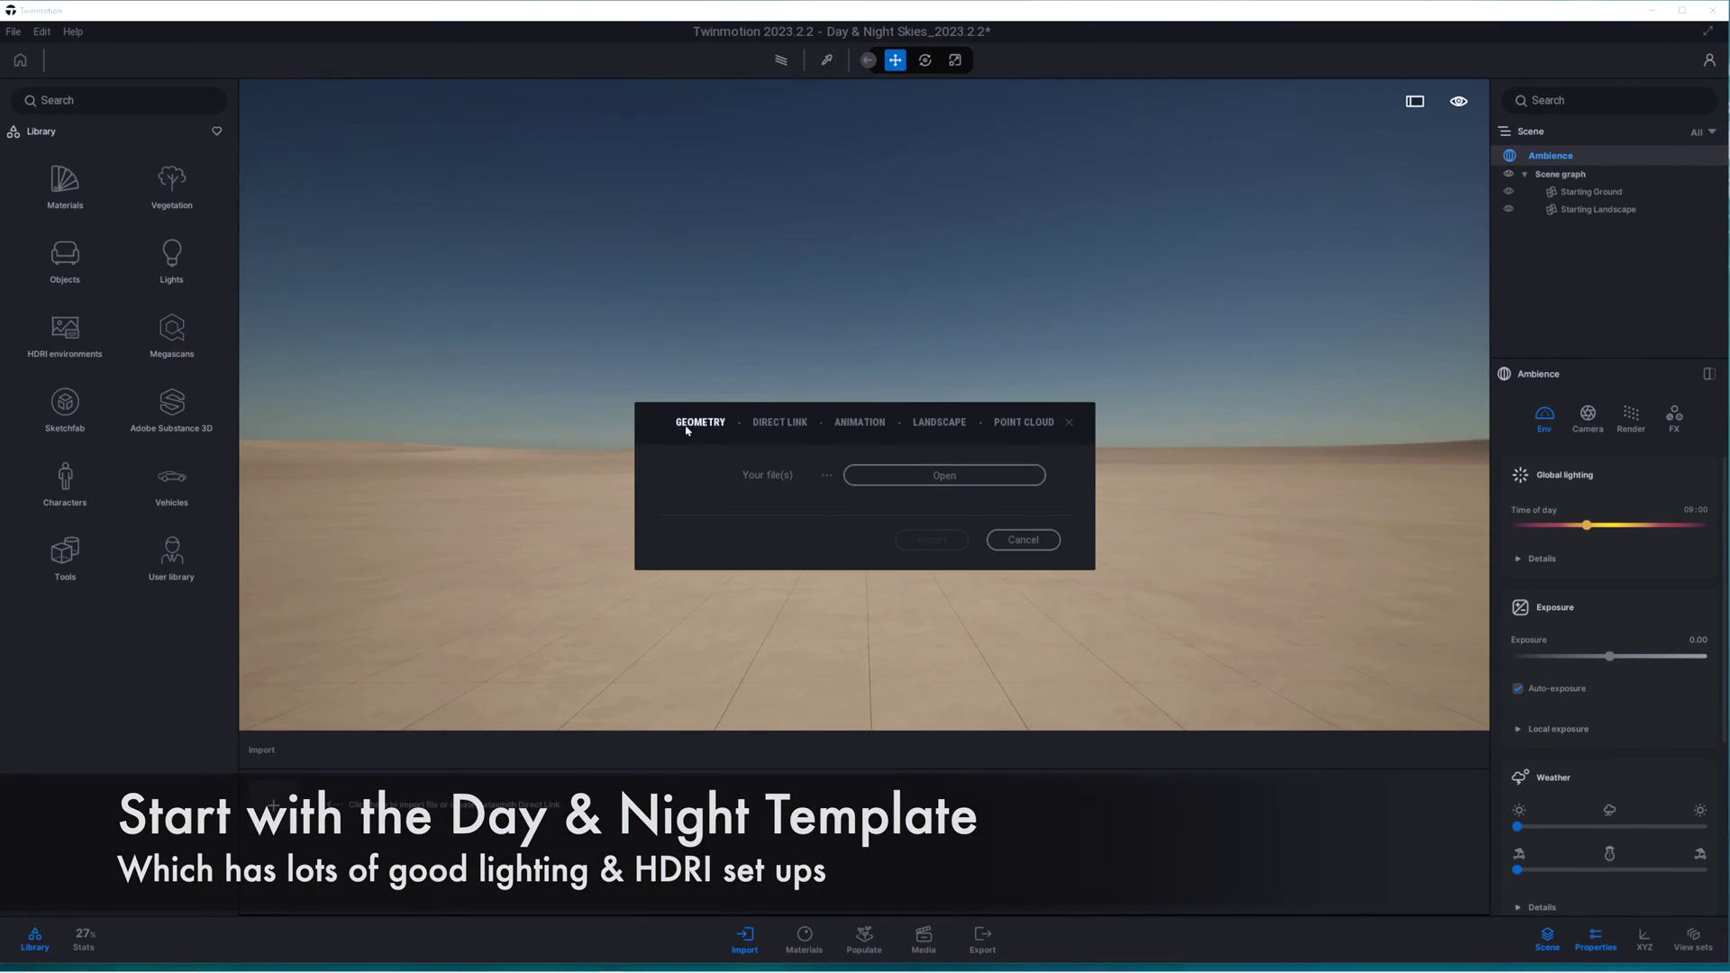
{"action": "left_click", "coordinate": [887, 476]}
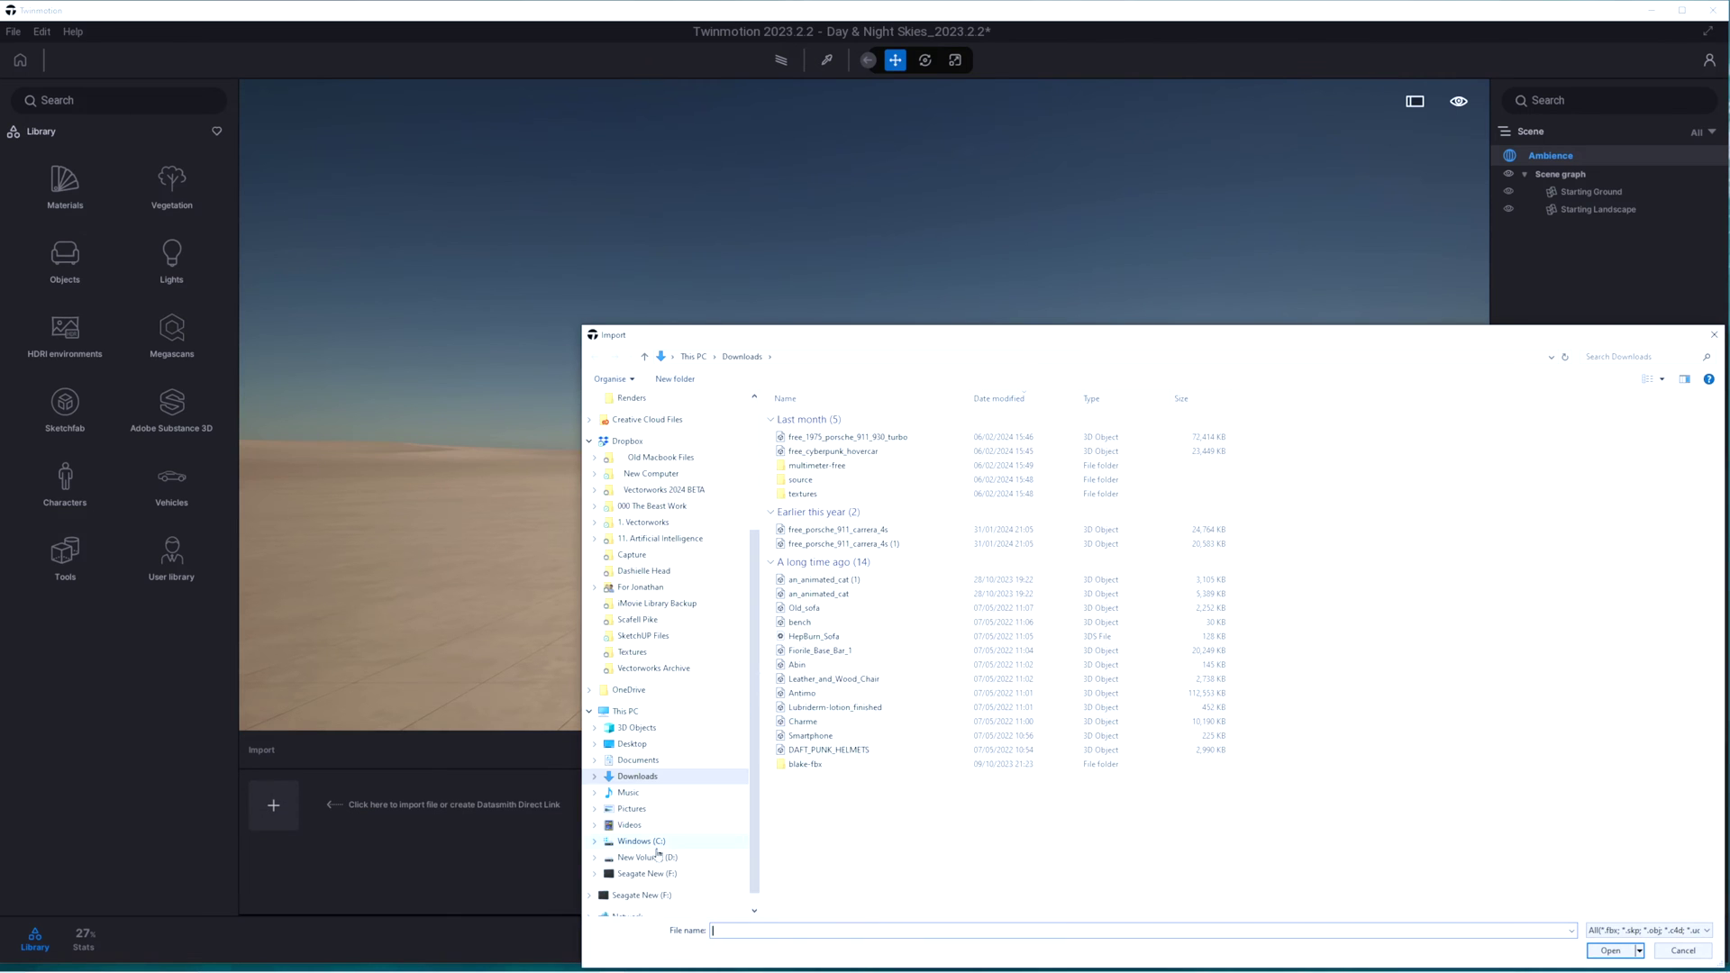
{"action": "left_click", "coordinate": [668, 857]}
{"action": "double_click", "coordinate": [819, 827]}
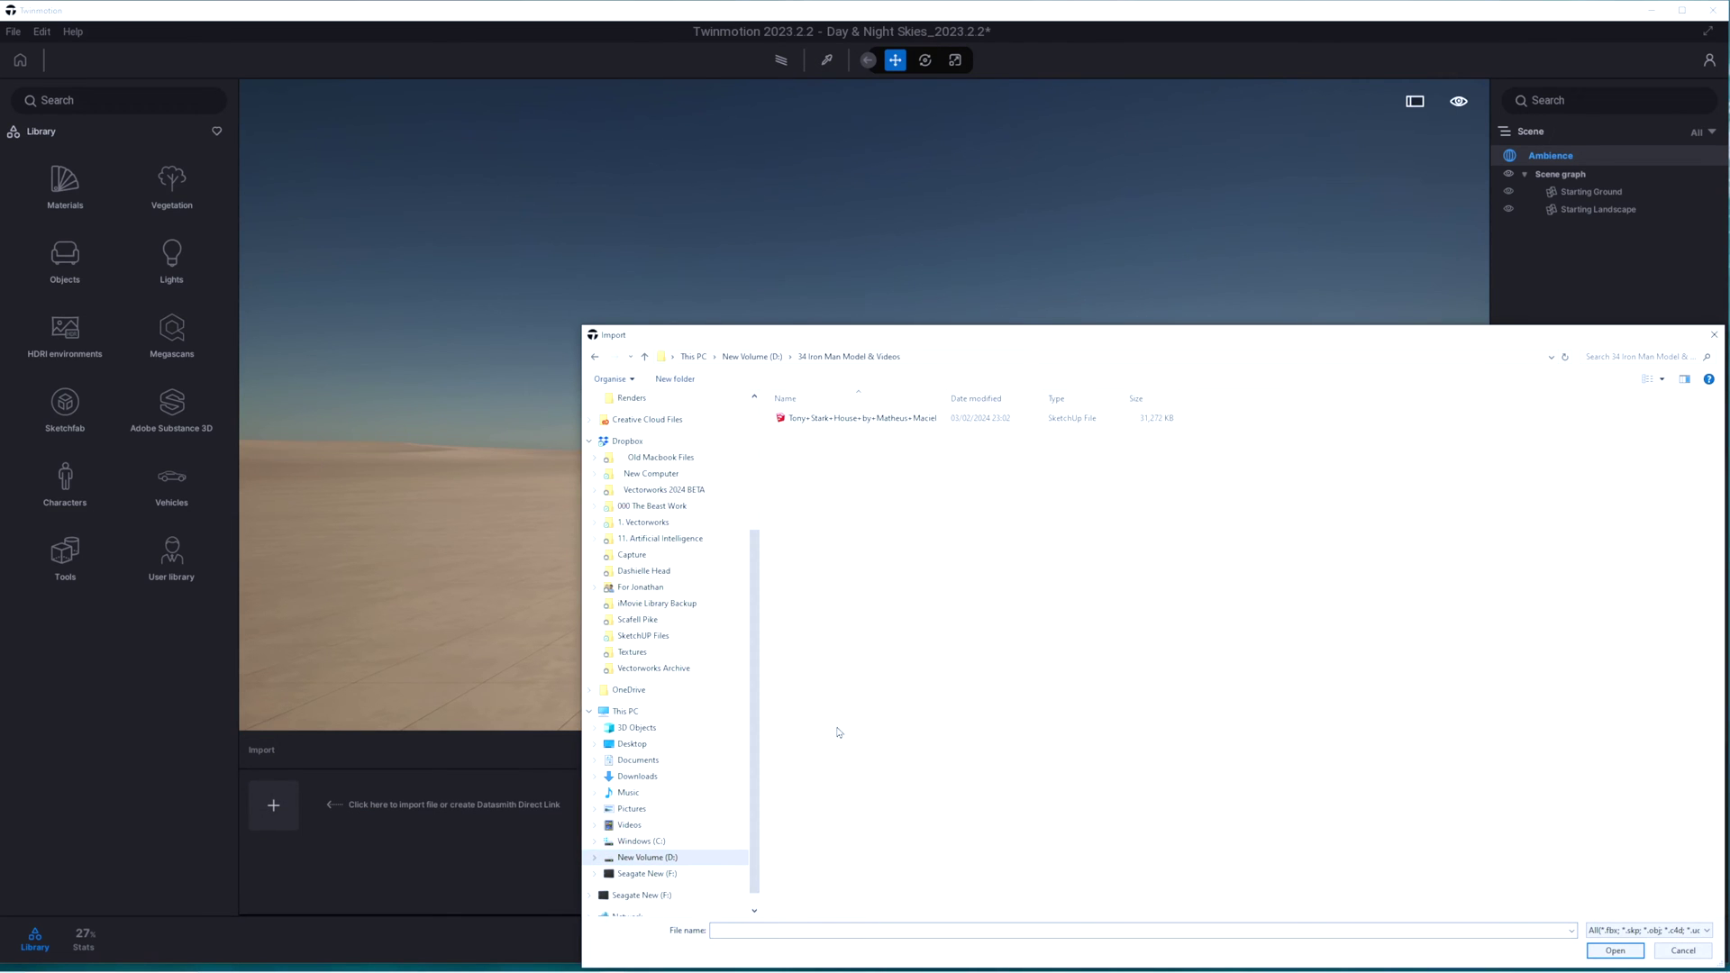
{"action": "left_click_drag", "start_coordinate": [1438, 329], "coordinate": [1092, 122]}
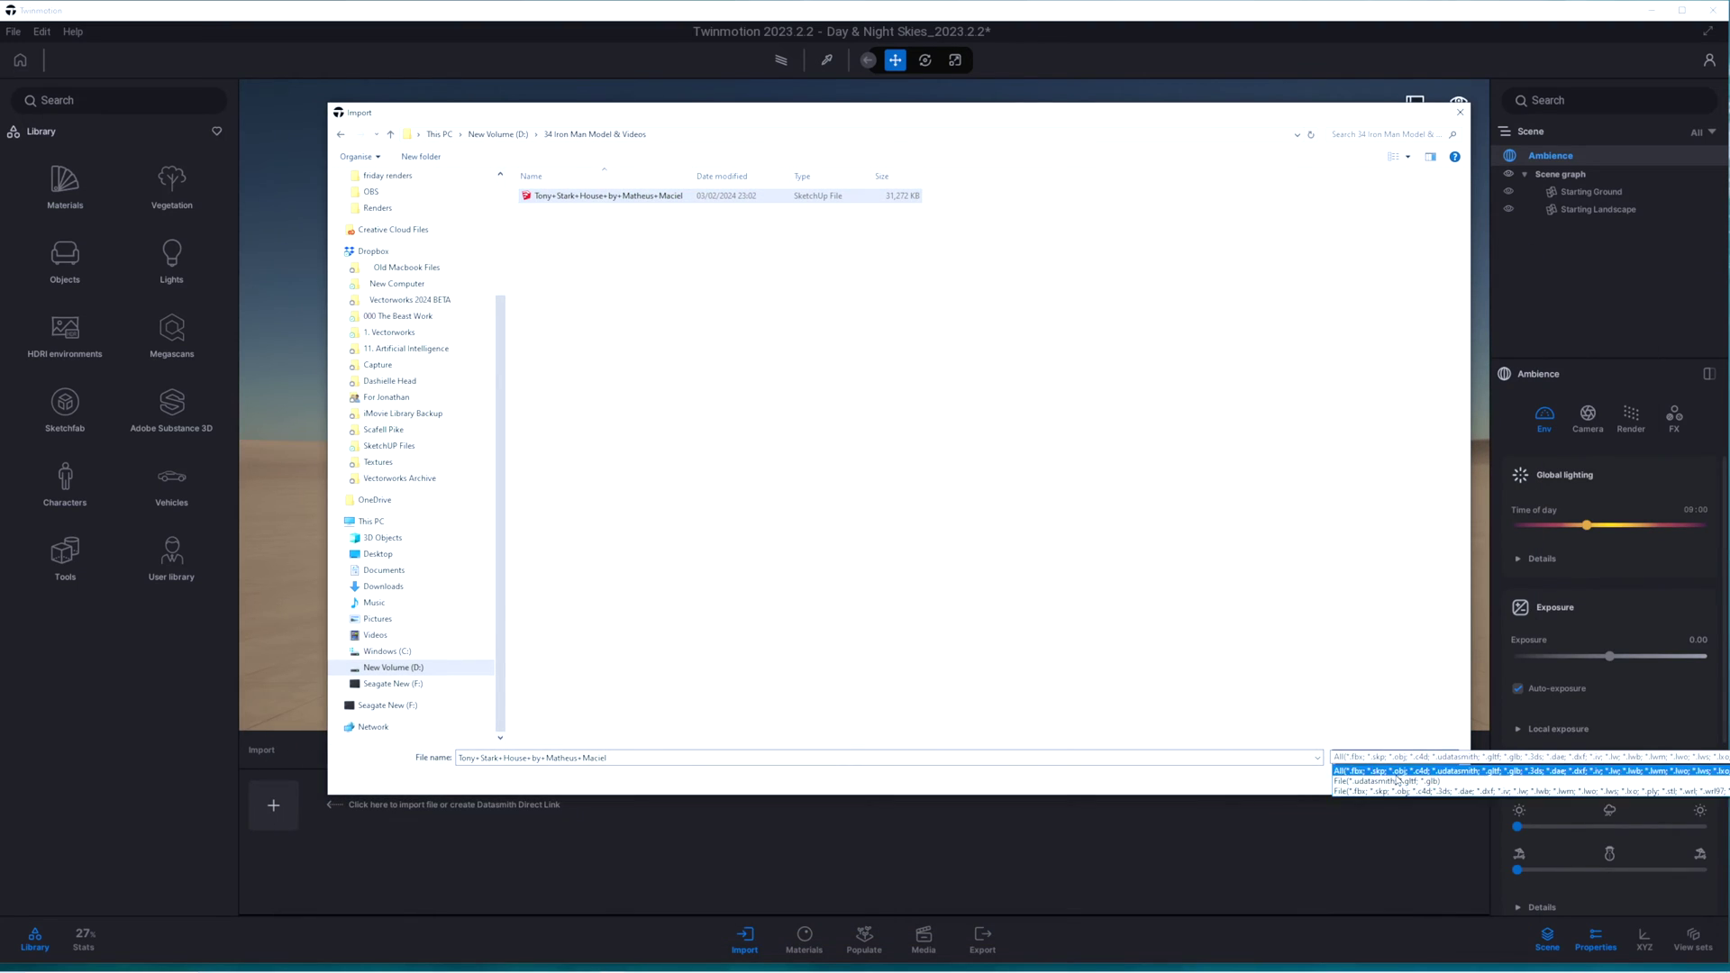
{"action": "left_click", "coordinate": [1360, 777]}
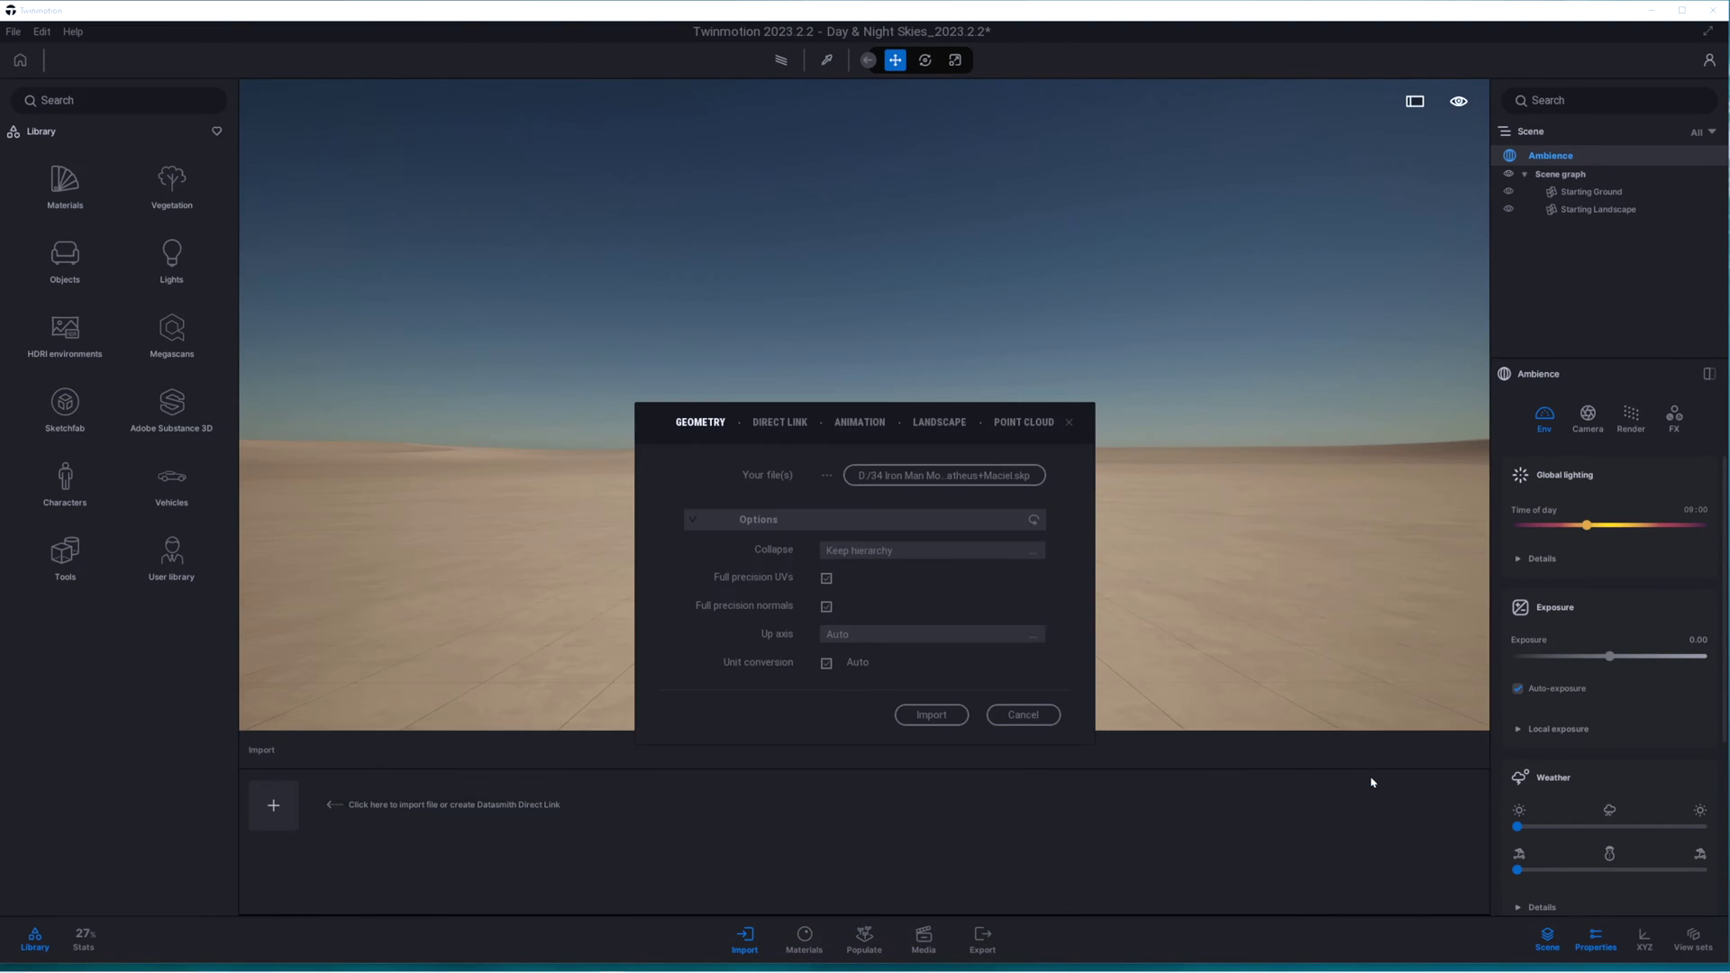
{"action": "left_click", "coordinate": [991, 550]}
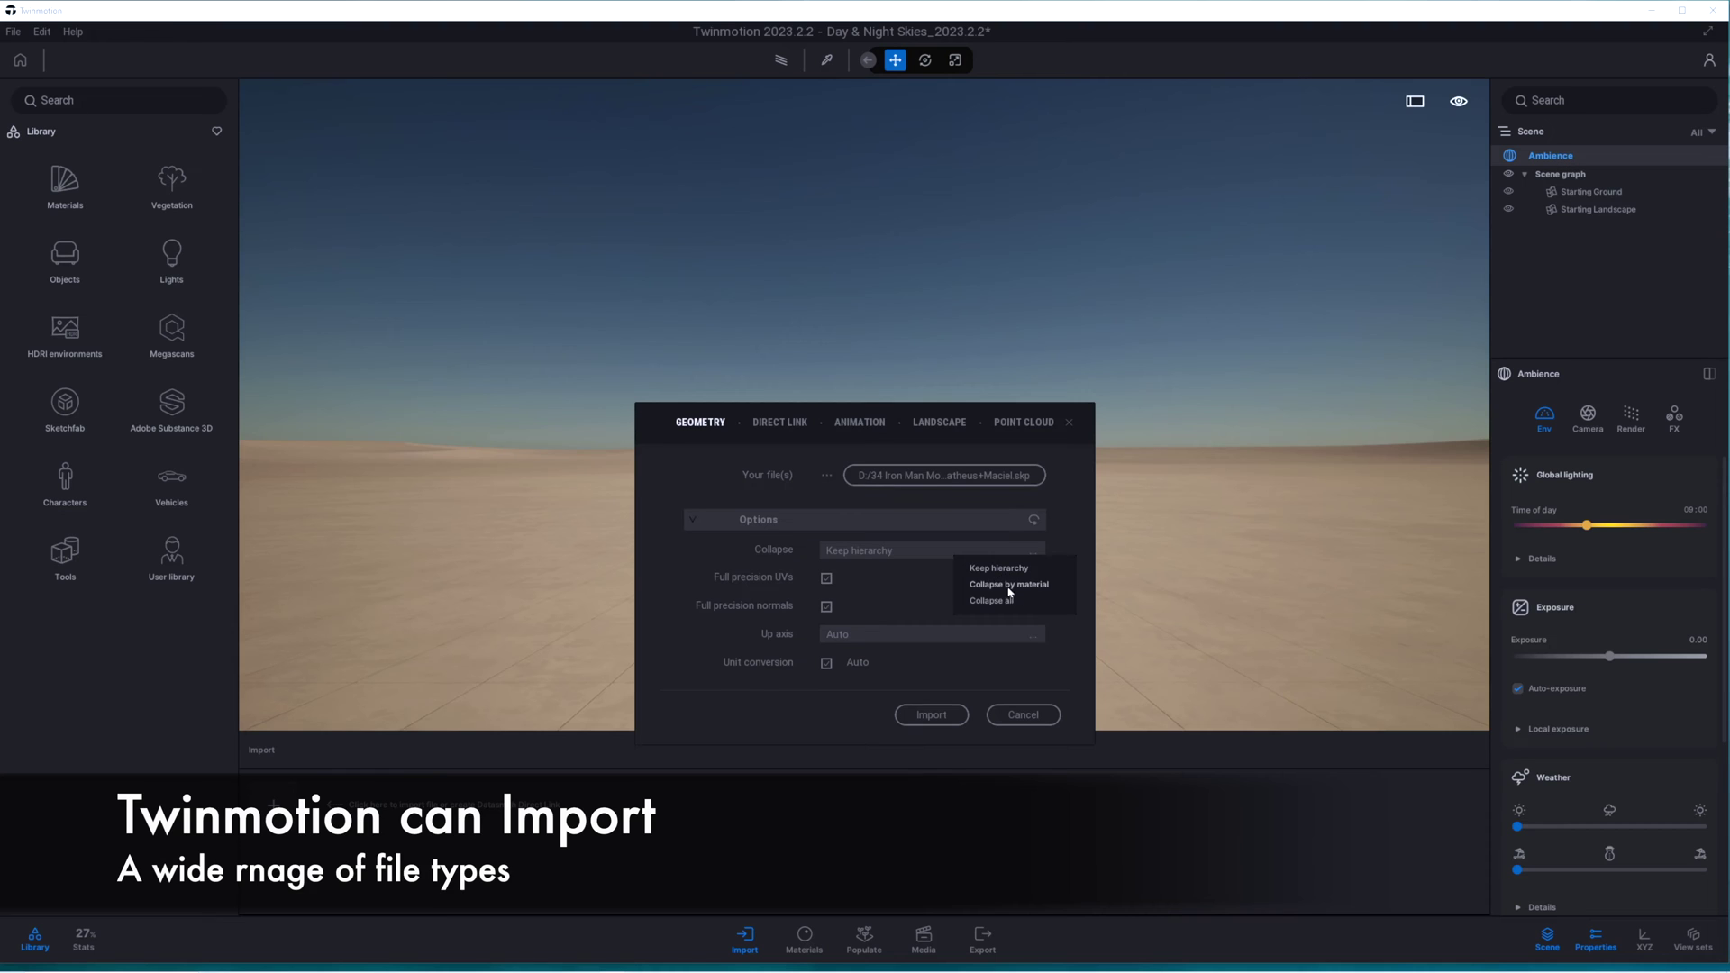
{"action": "left_click", "coordinate": [933, 715]}
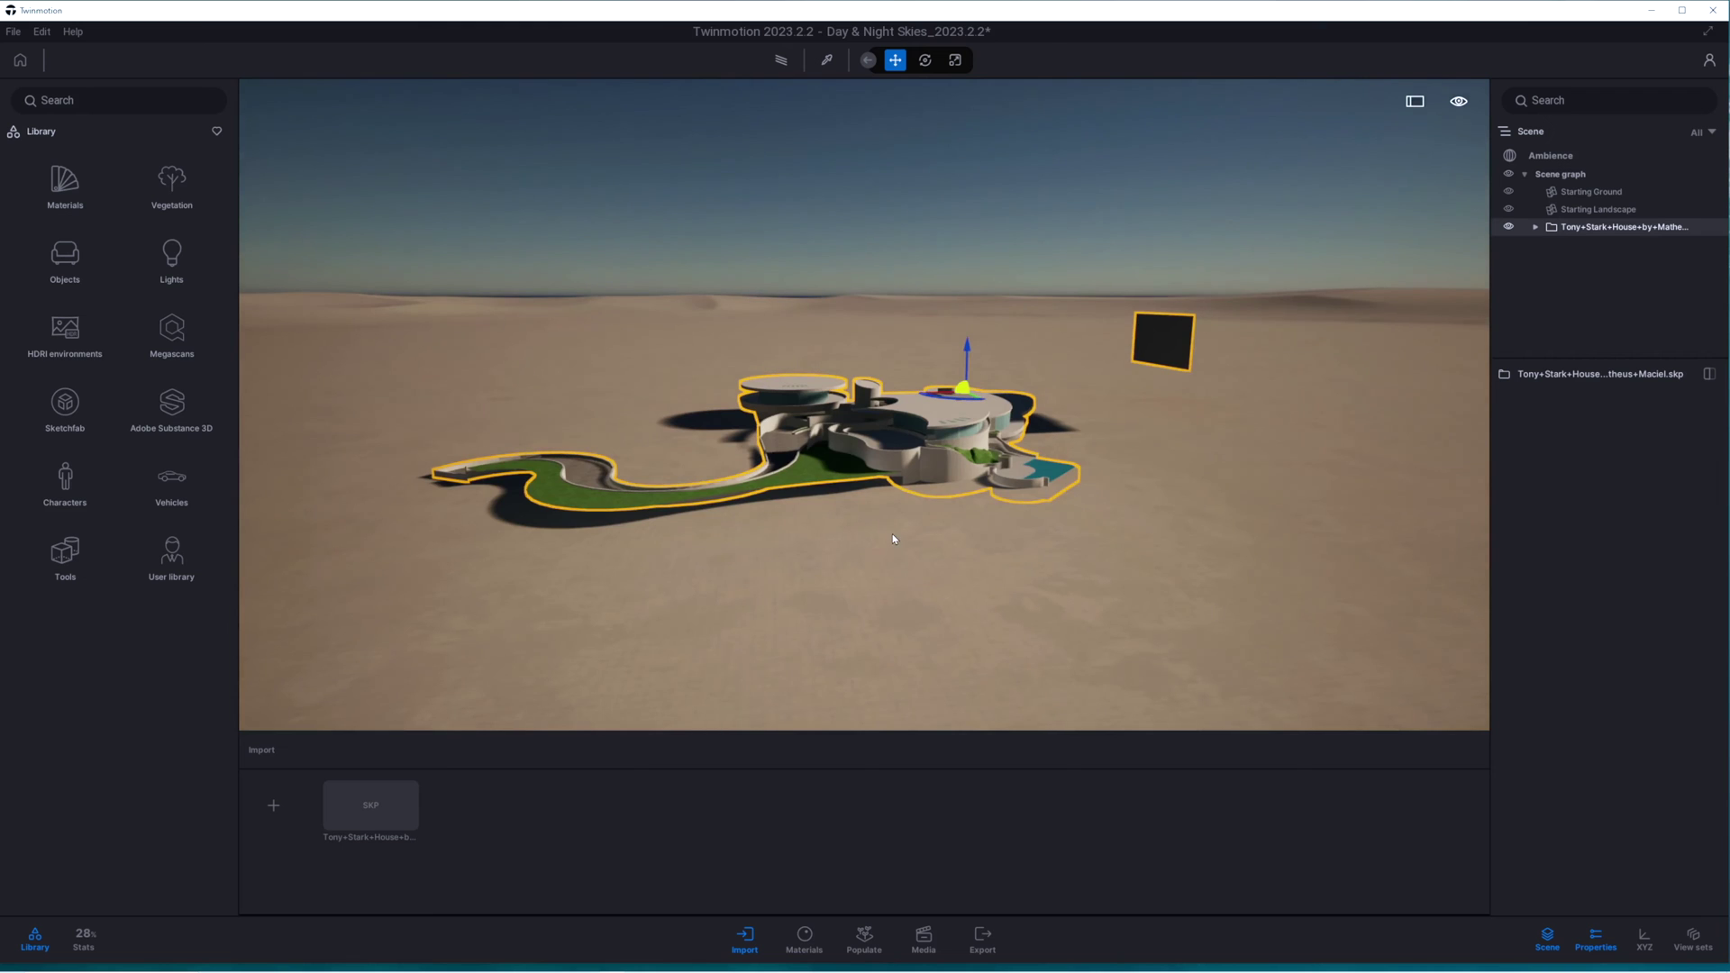
Step: Remove the black panel floating beside the imported house
{"action": "key", "text": "w"}
{"action": "right_click_drag", "start_coordinate": [799, 594], "coordinate": [991, 584]}
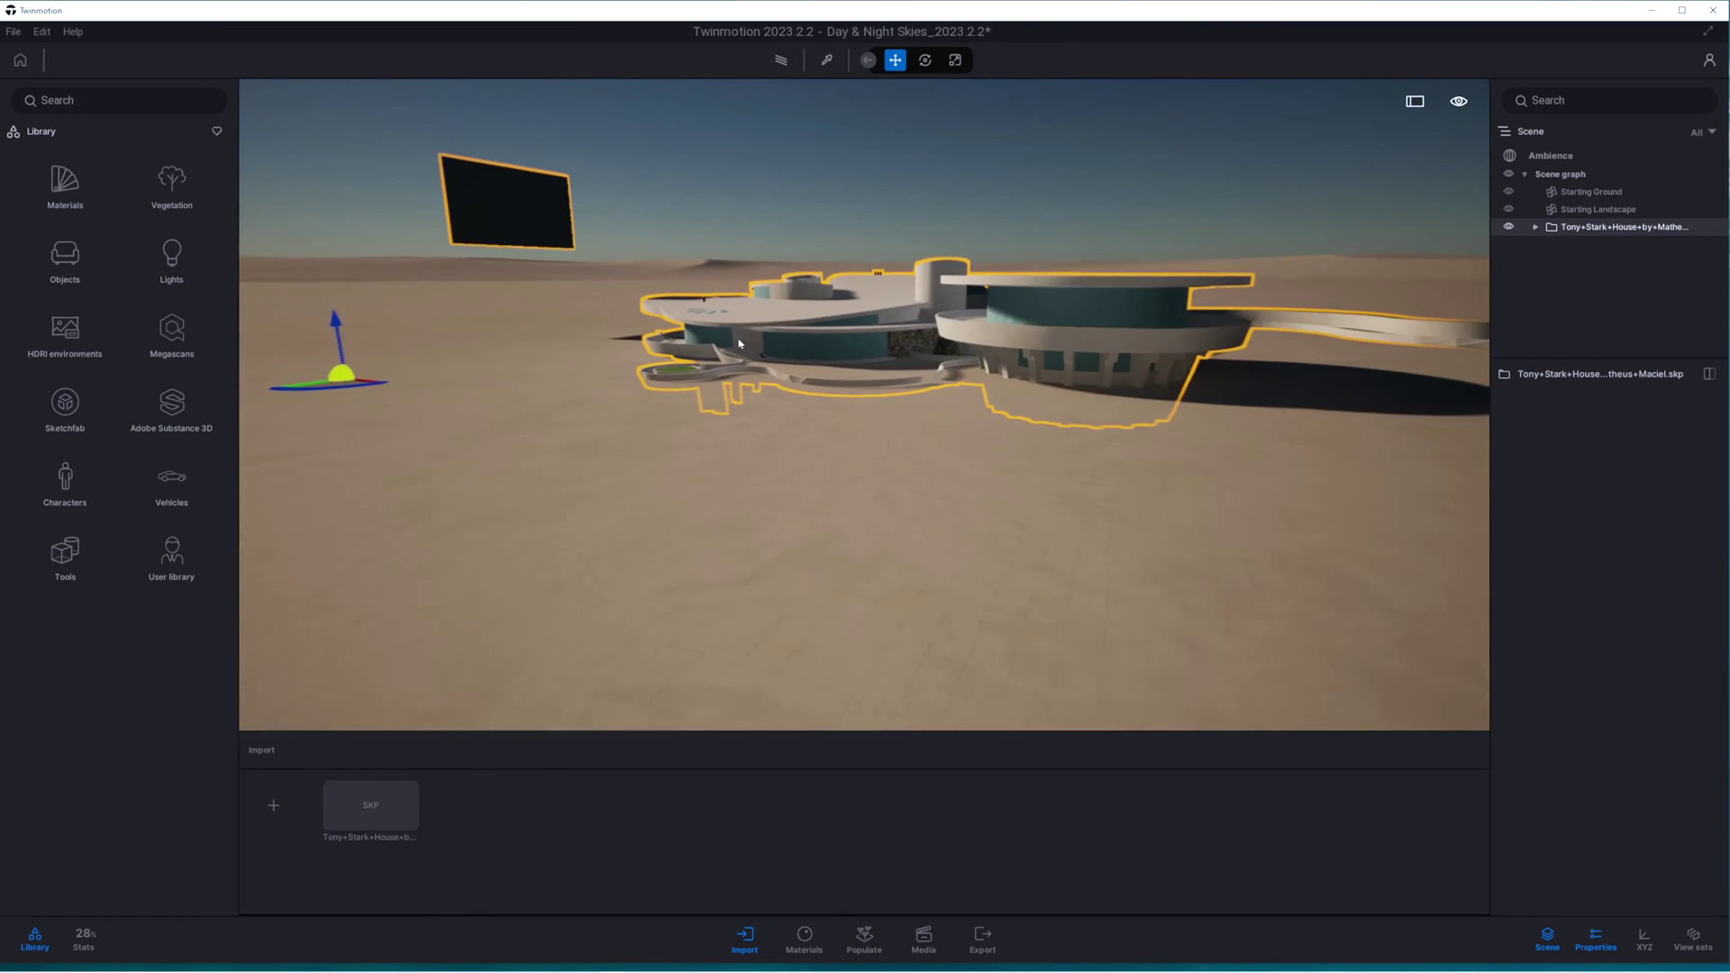
{"action": "left_click", "coordinate": [505, 233]}
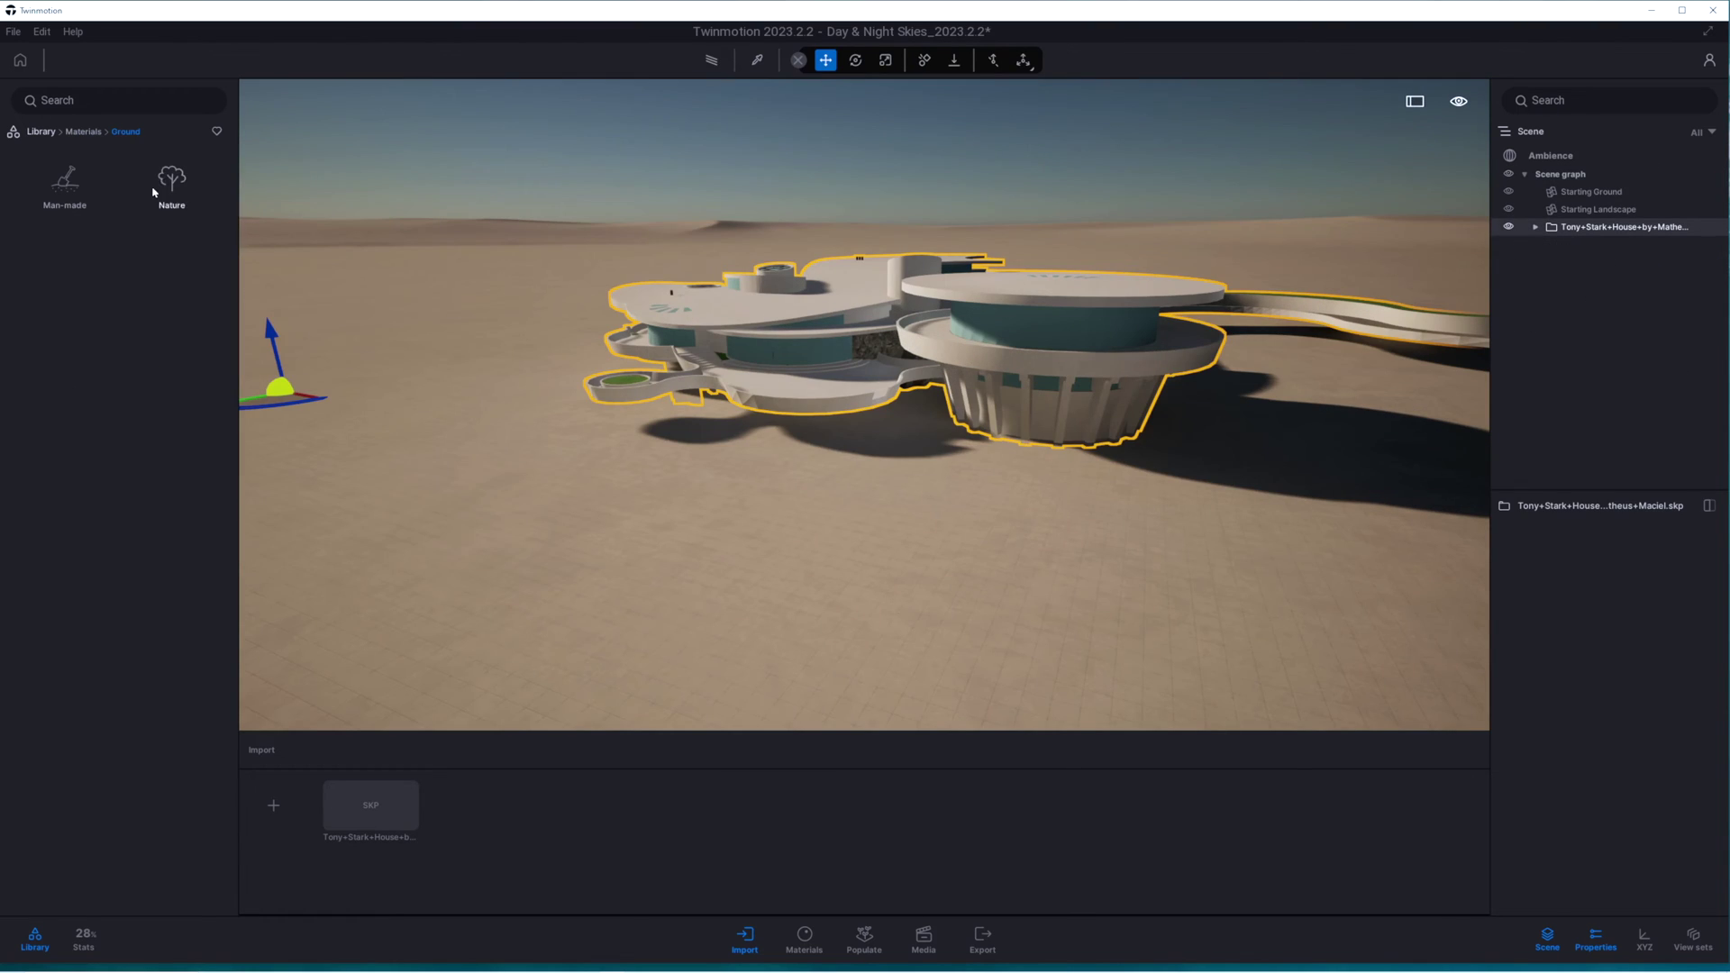
Step: Mark the natural ground materials Grass 1 to 4, Wavy sand, Wet sand, Sand with sea shell, Cracked ground and Cracked wet ground as favorites
{"action": "left_click", "coordinate": [171, 180]}
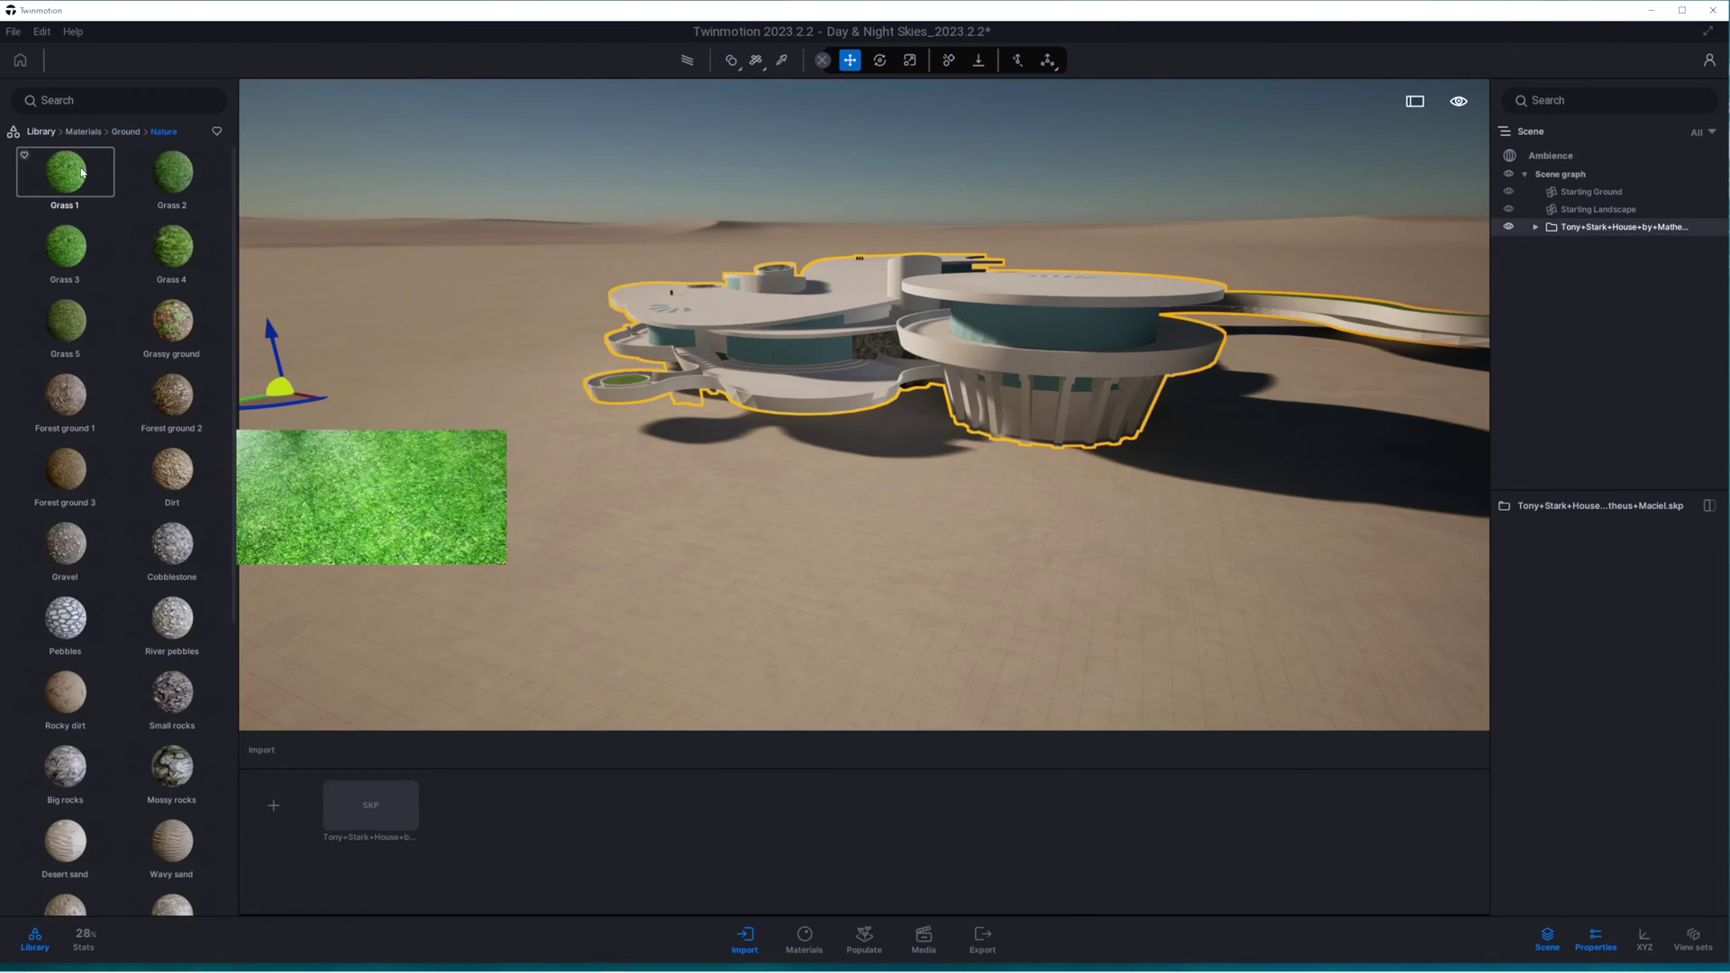
{"action": "left_click", "coordinate": [24, 154]}
{"action": "left_click", "coordinate": [175, 257]}
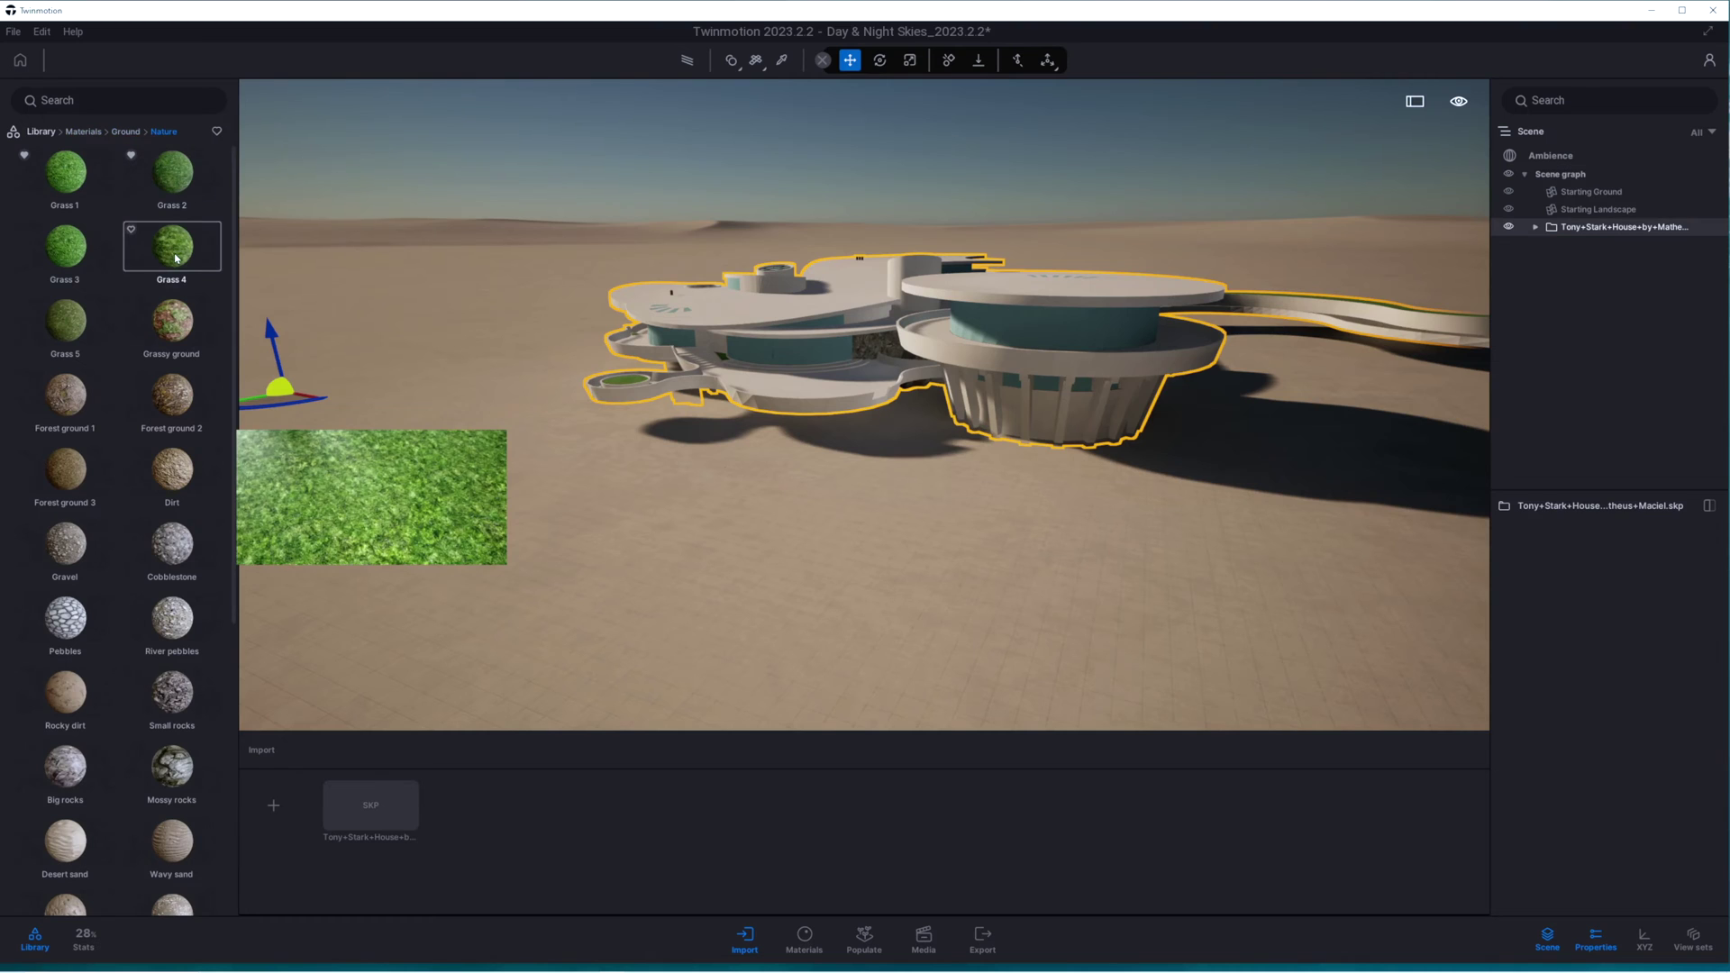
{"action": "left_click", "coordinate": [31, 233]}
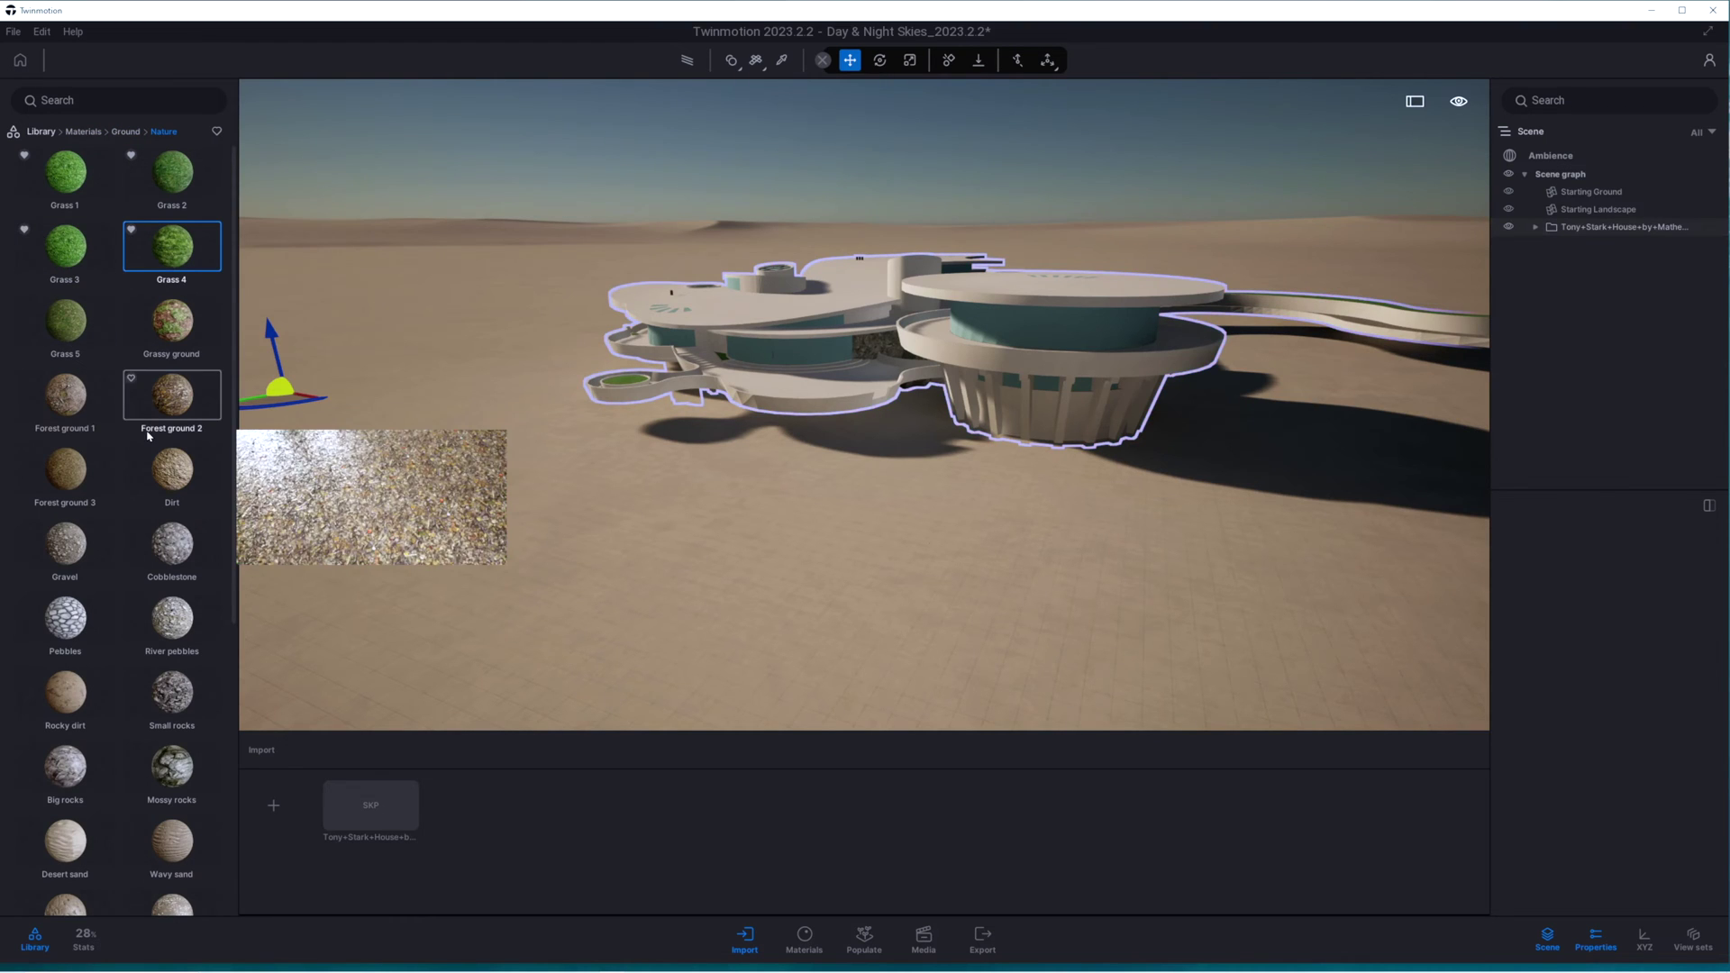
{"action": "scroll", "coordinate": [171, 405], "scroll_direction": "down", "scroll_amount": 3}
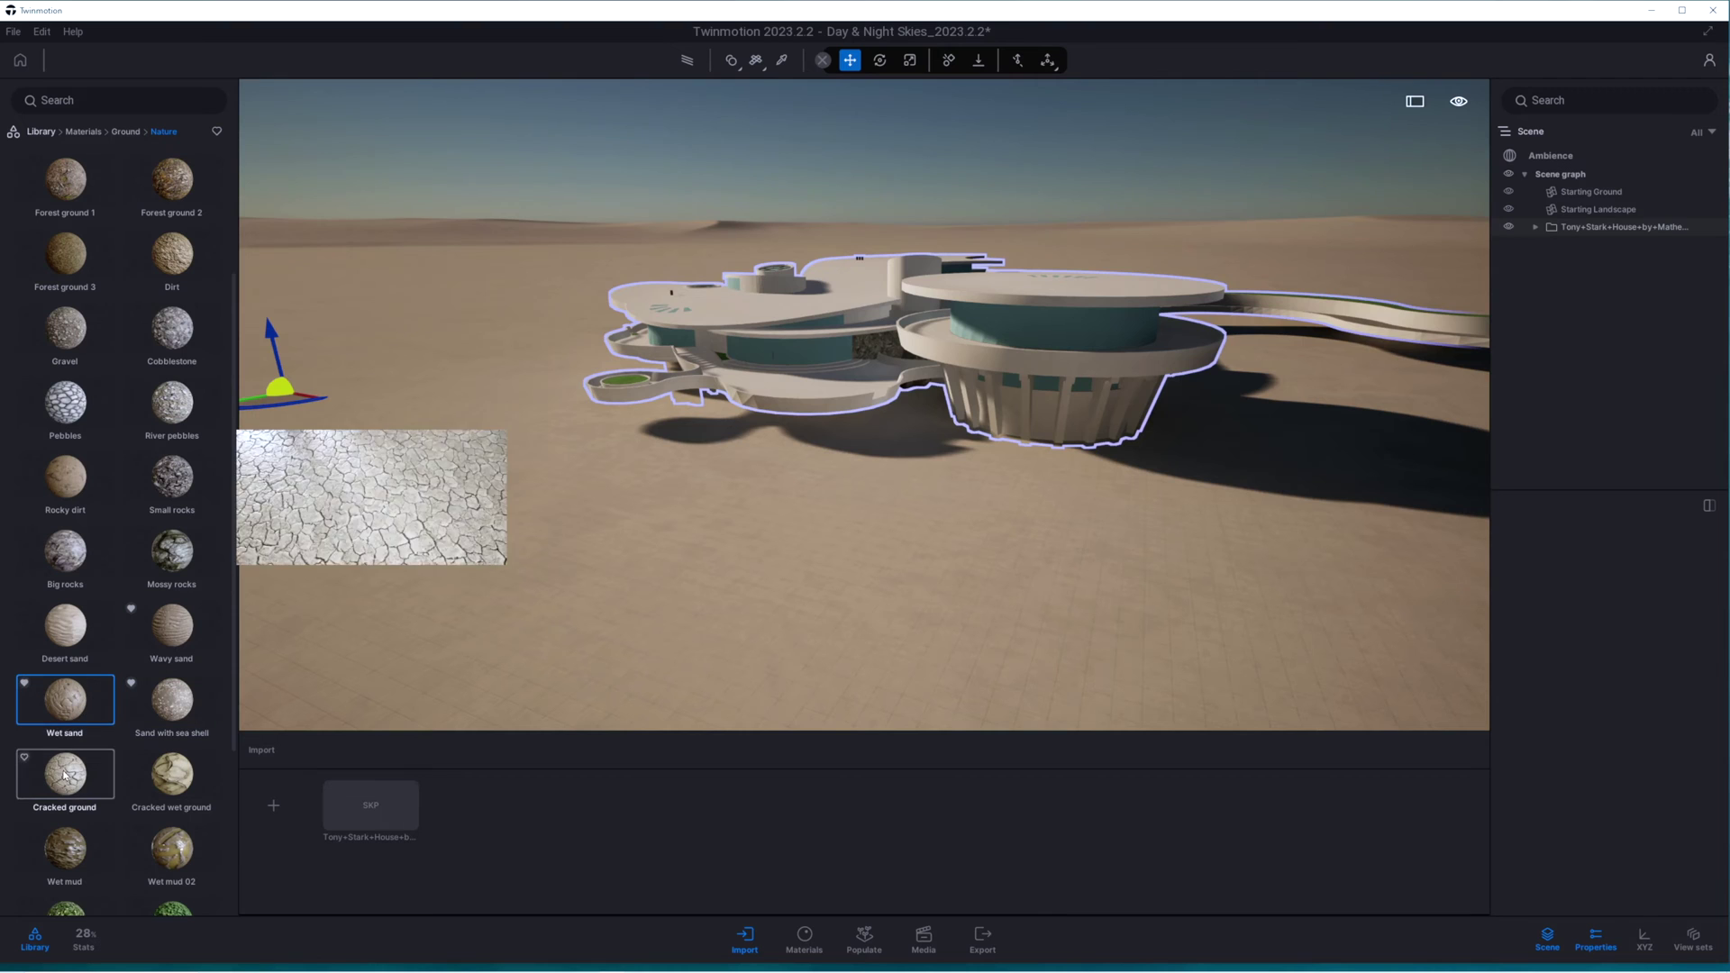
Step: Filter the library to favorites and apply the Cracked ground material to the starting ground
{"action": "left_click", "coordinate": [217, 132]}
{"action": "left_click_drag", "start_coordinate": [171, 401], "coordinate": [753, 560]}
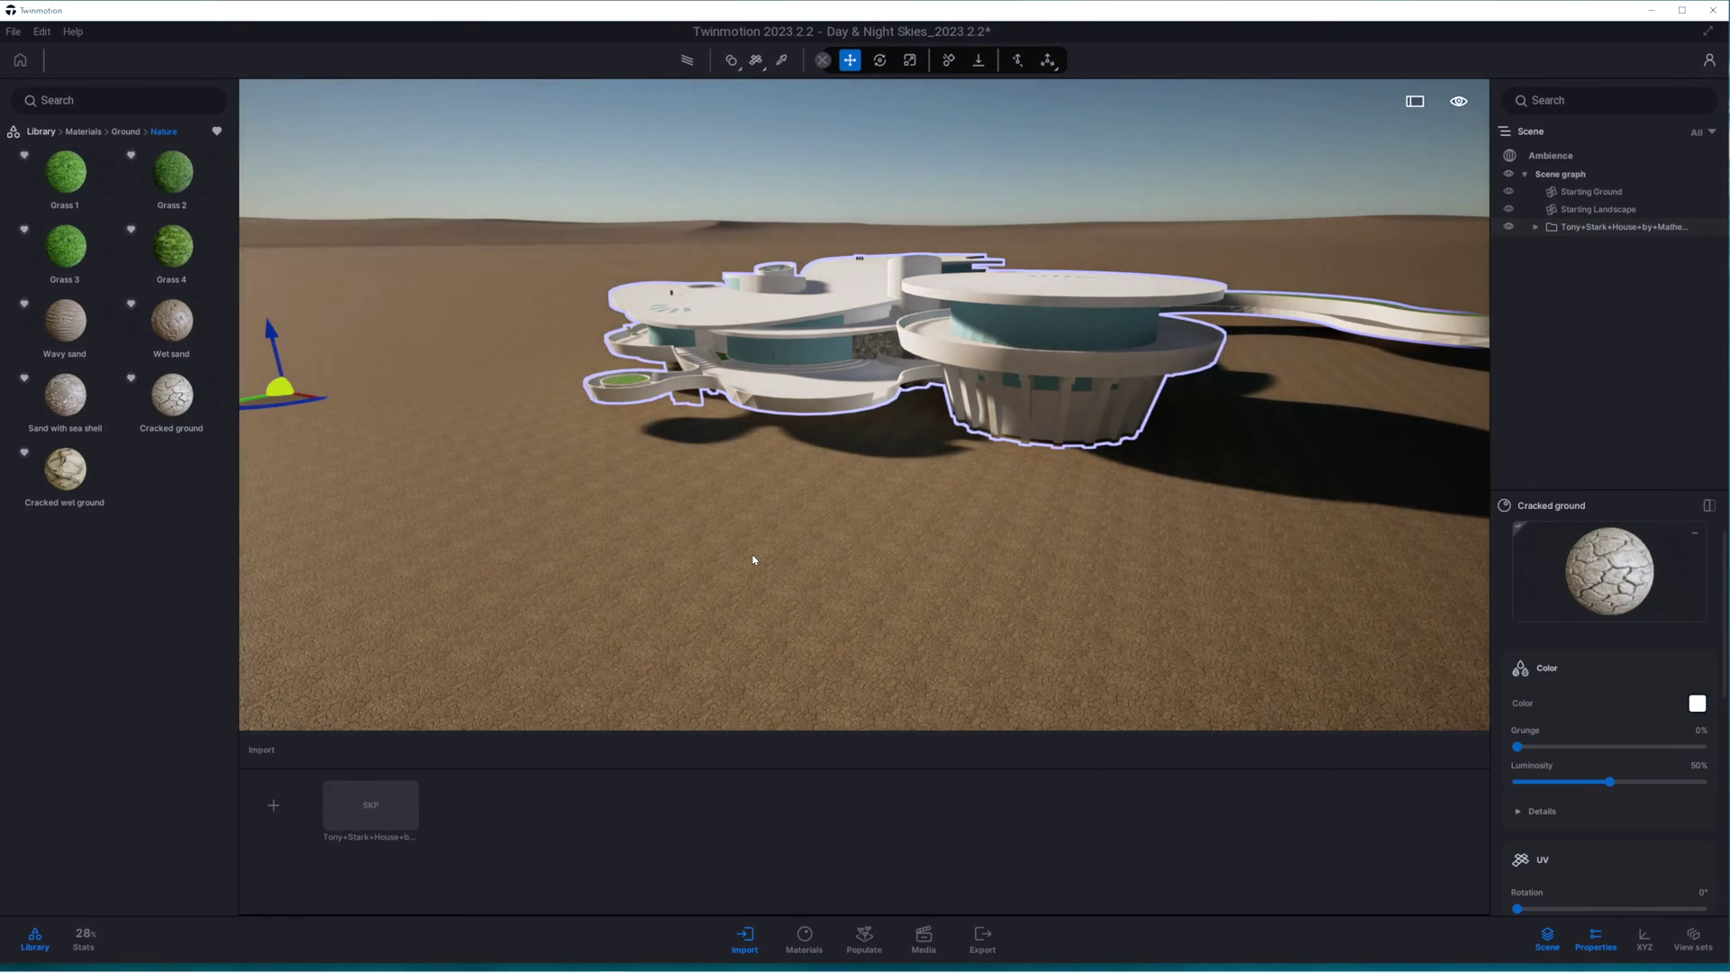
{"action": "key", "text": "w"}
{"action": "key", "text": "a"}
Step: Stop filtering the library by favorites and add the Rocky grasslands landscape from the vegetation assets to the scene
{"action": "left_click", "coordinate": [57, 133]}
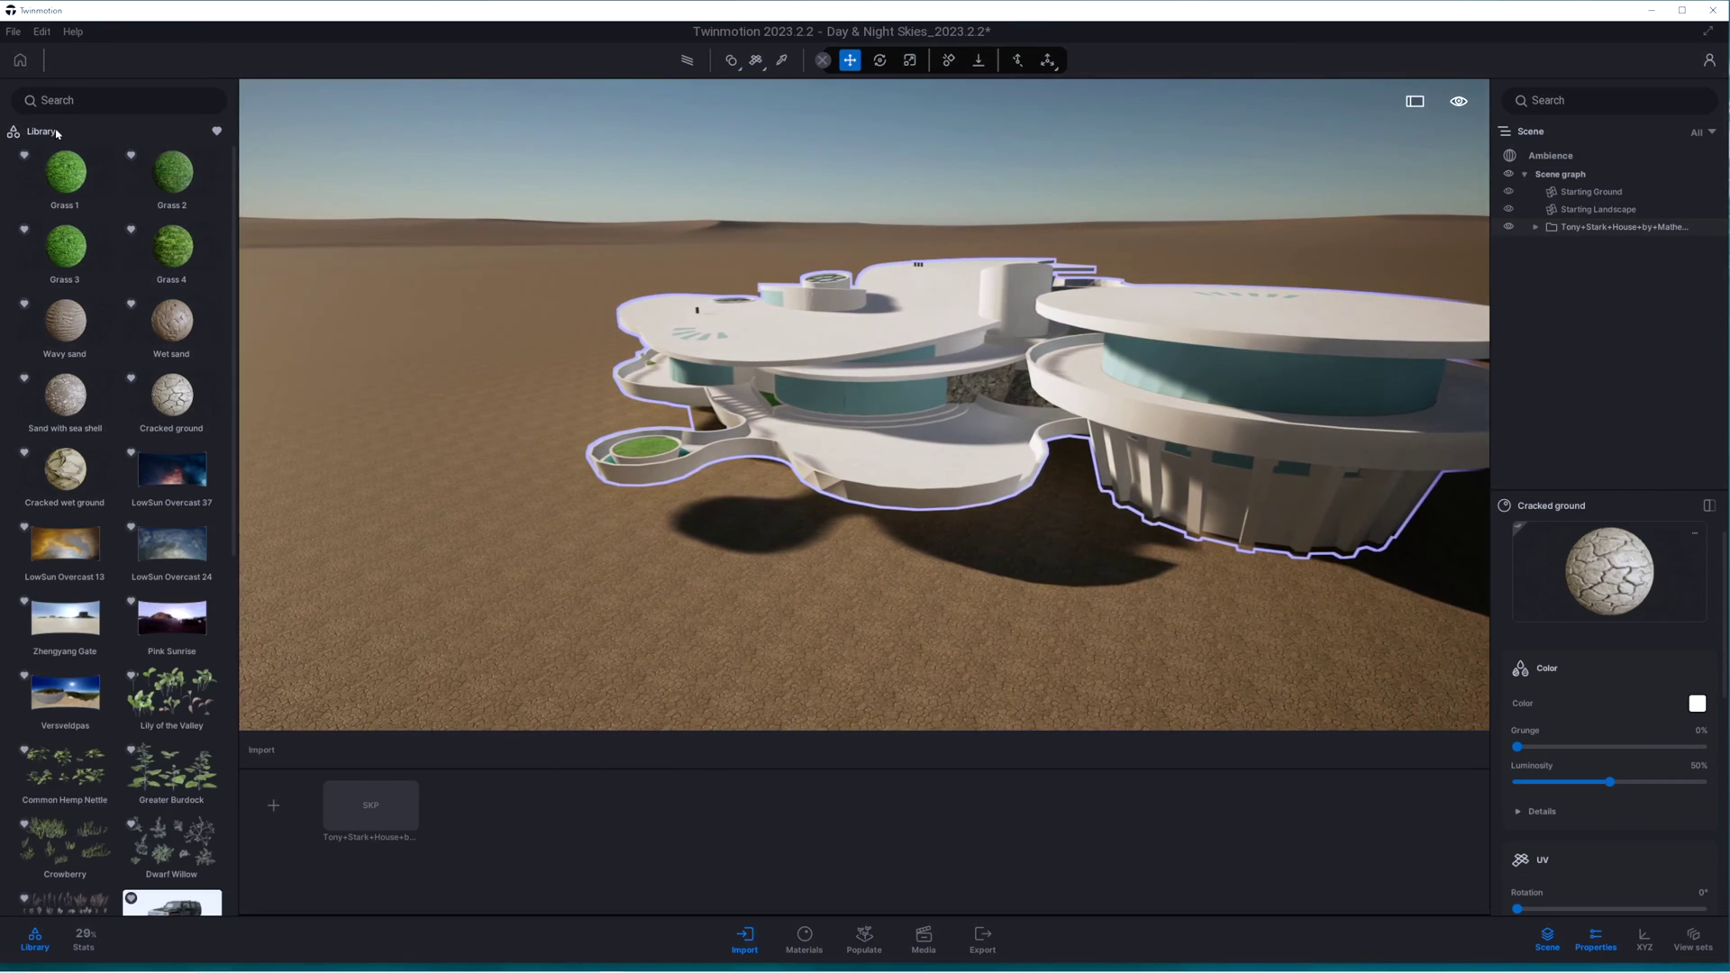
{"action": "left_click", "coordinate": [216, 132]}
{"action": "left_click", "coordinate": [171, 185]}
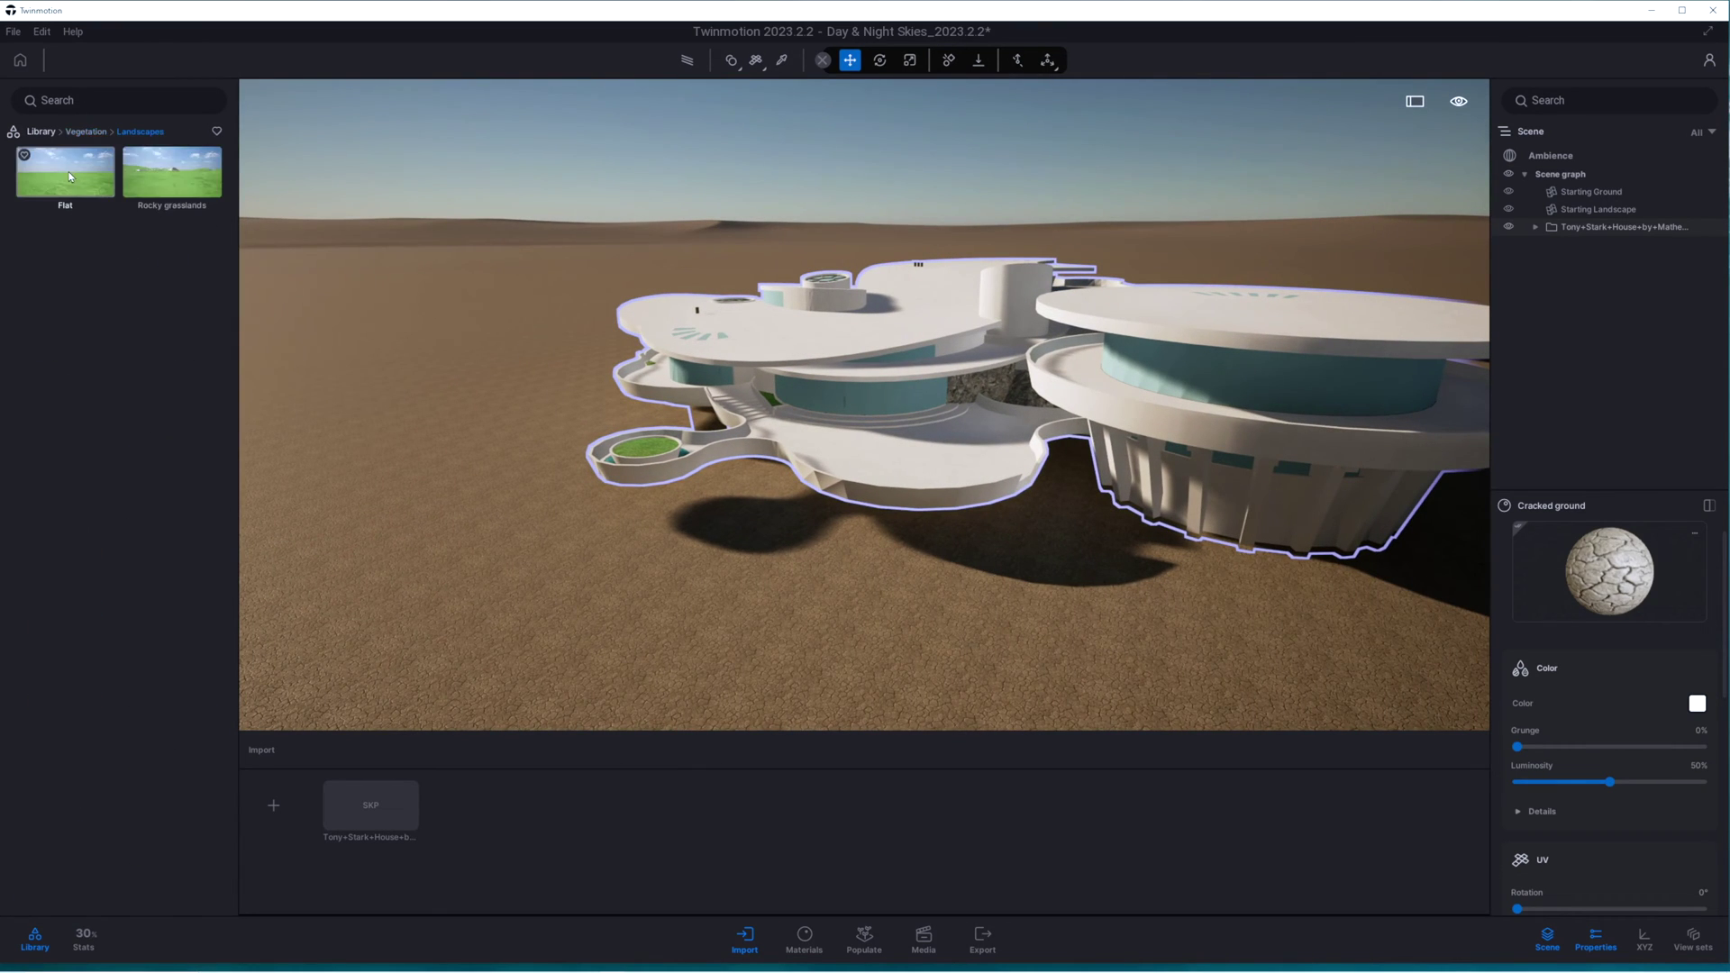
{"action": "left_click_drag", "start_coordinate": [745, 621], "coordinate": [711, 618]}
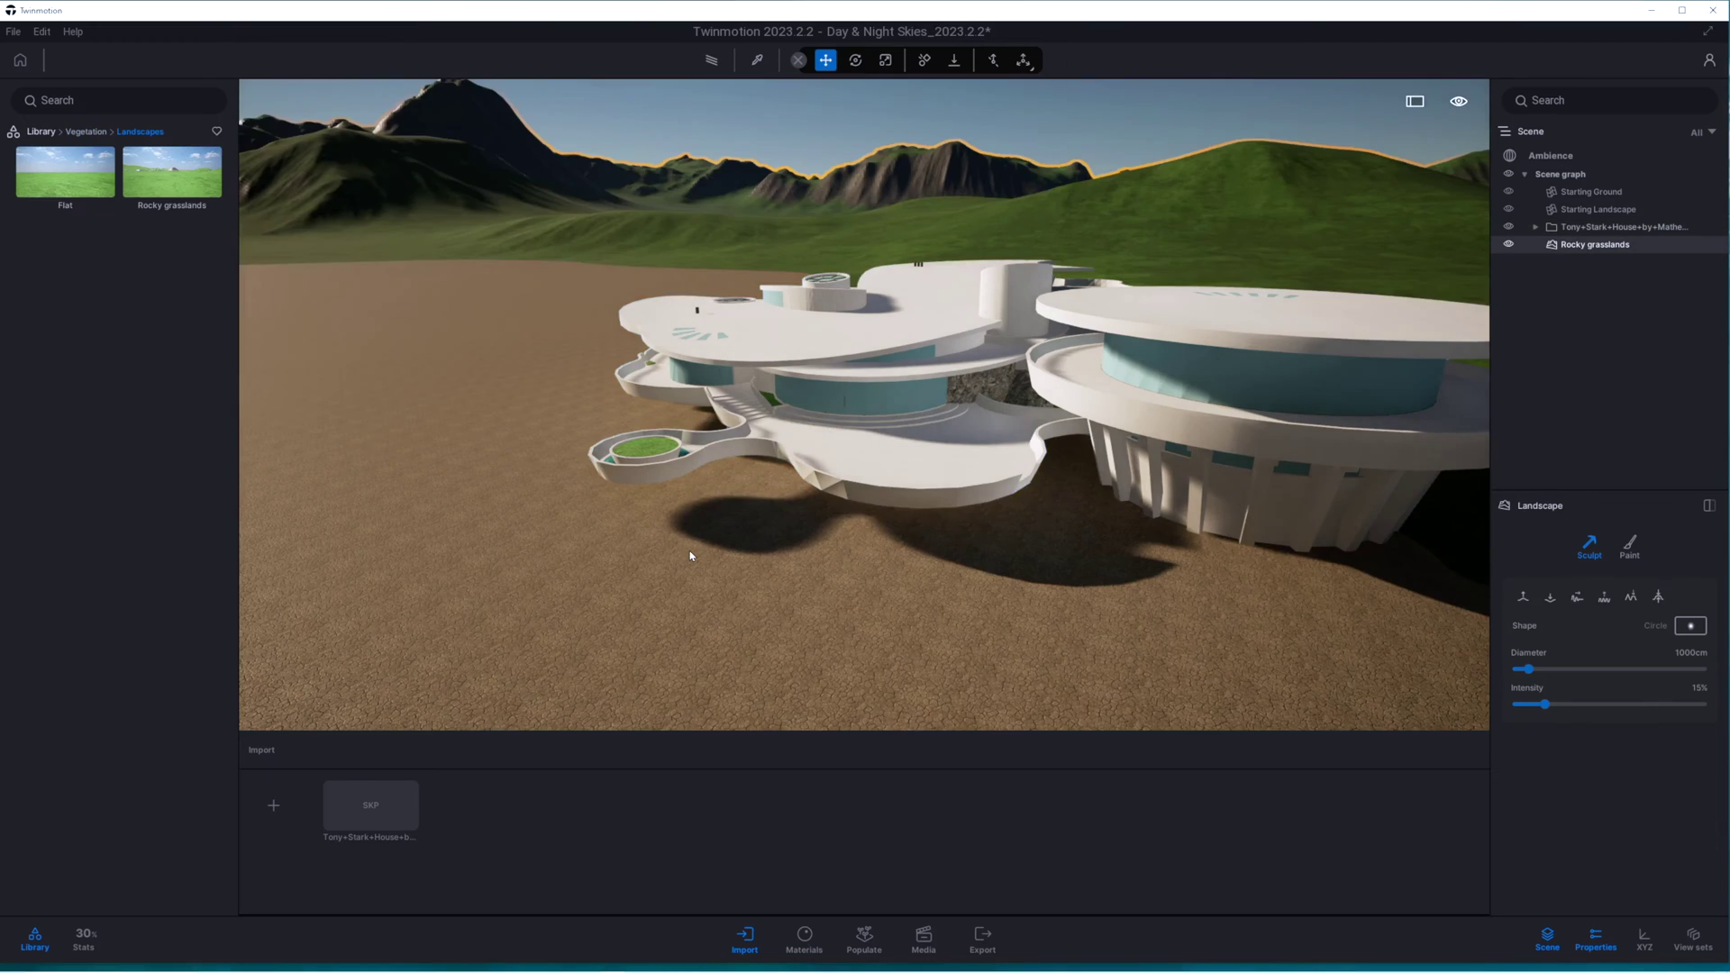
Step: Lower the Starting Ground along its vertical axis so more of the Rocky grasslands landscape shows around the house
{"action": "key", "text": "s"}
{"action": "key", "text": "a"}
{"action": "key", "text": "s"}
{"action": "mouse_move", "coordinate": [810, 556]}
{"action": "right_mouse_down"}
{"action": "mouse_move", "coordinate": [802, 531]}
{"action": "mouse_move", "coordinate": [865, 513]}
{"action": "mouse_move", "coordinate": [856, 495]}
{"action": "mouse_move", "coordinate": [811, 487]}
{"action": "mouse_move", "coordinate": [779, 554]}
{"action": "right_mouse_up"}
{"action": "key", "text": "d"}
{"action": "key", "text": "w"}
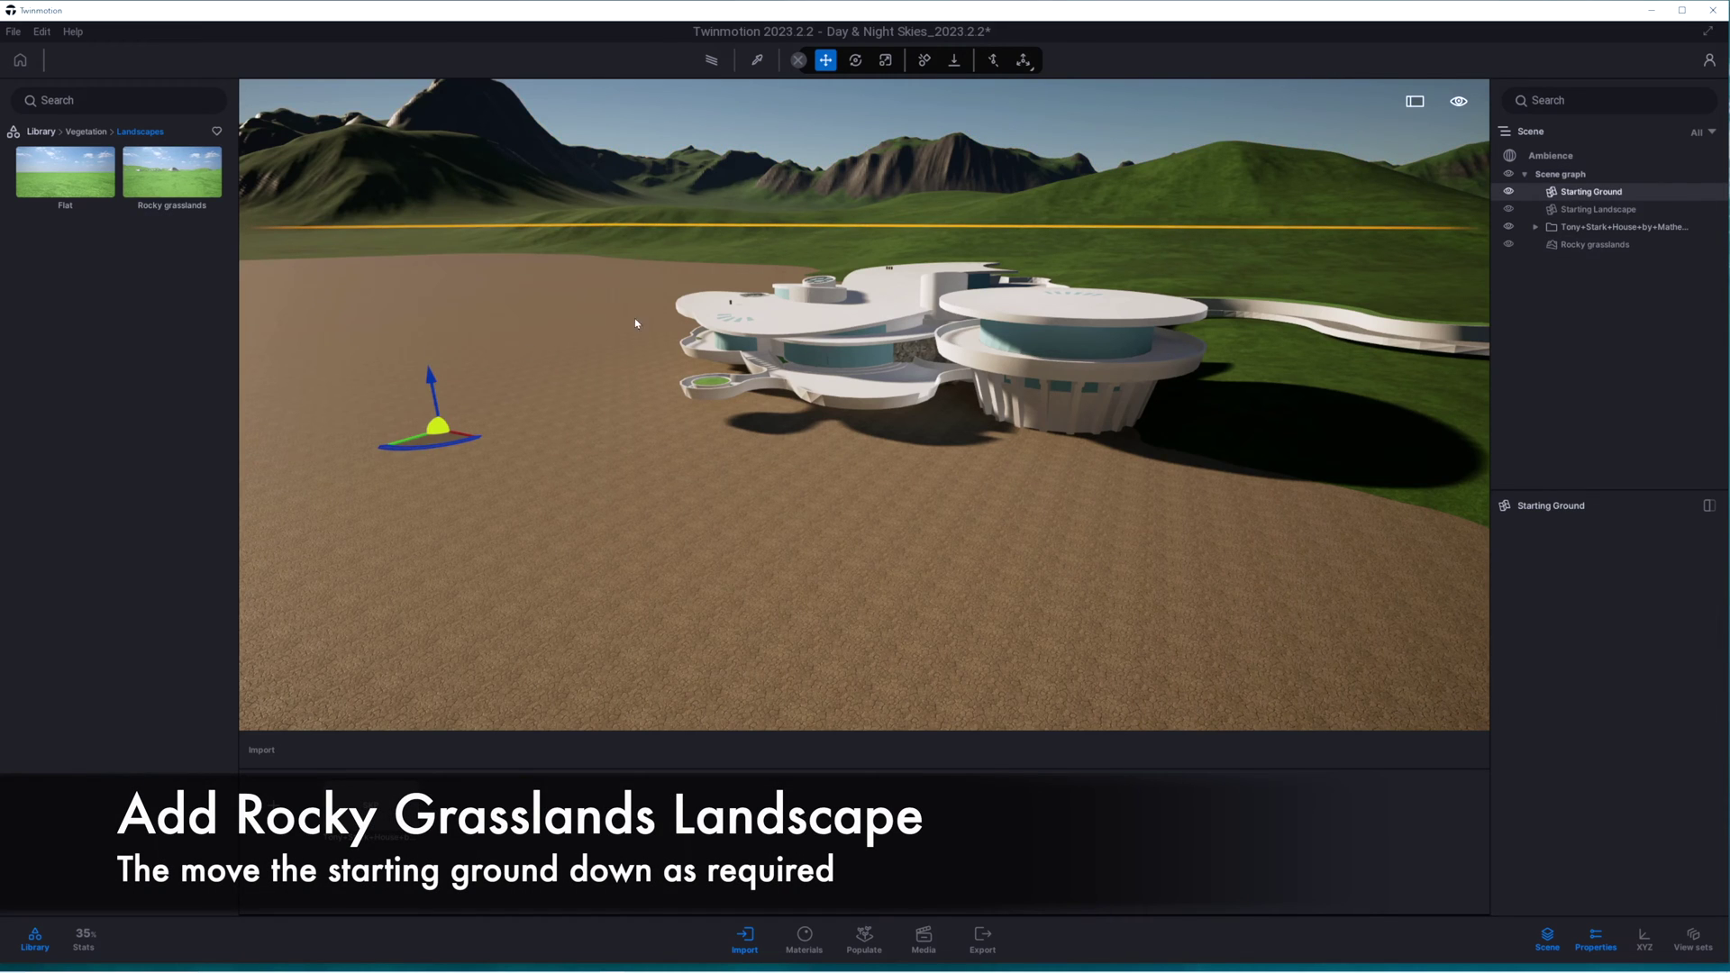
{"action": "left_click", "coordinate": [42, 133]}
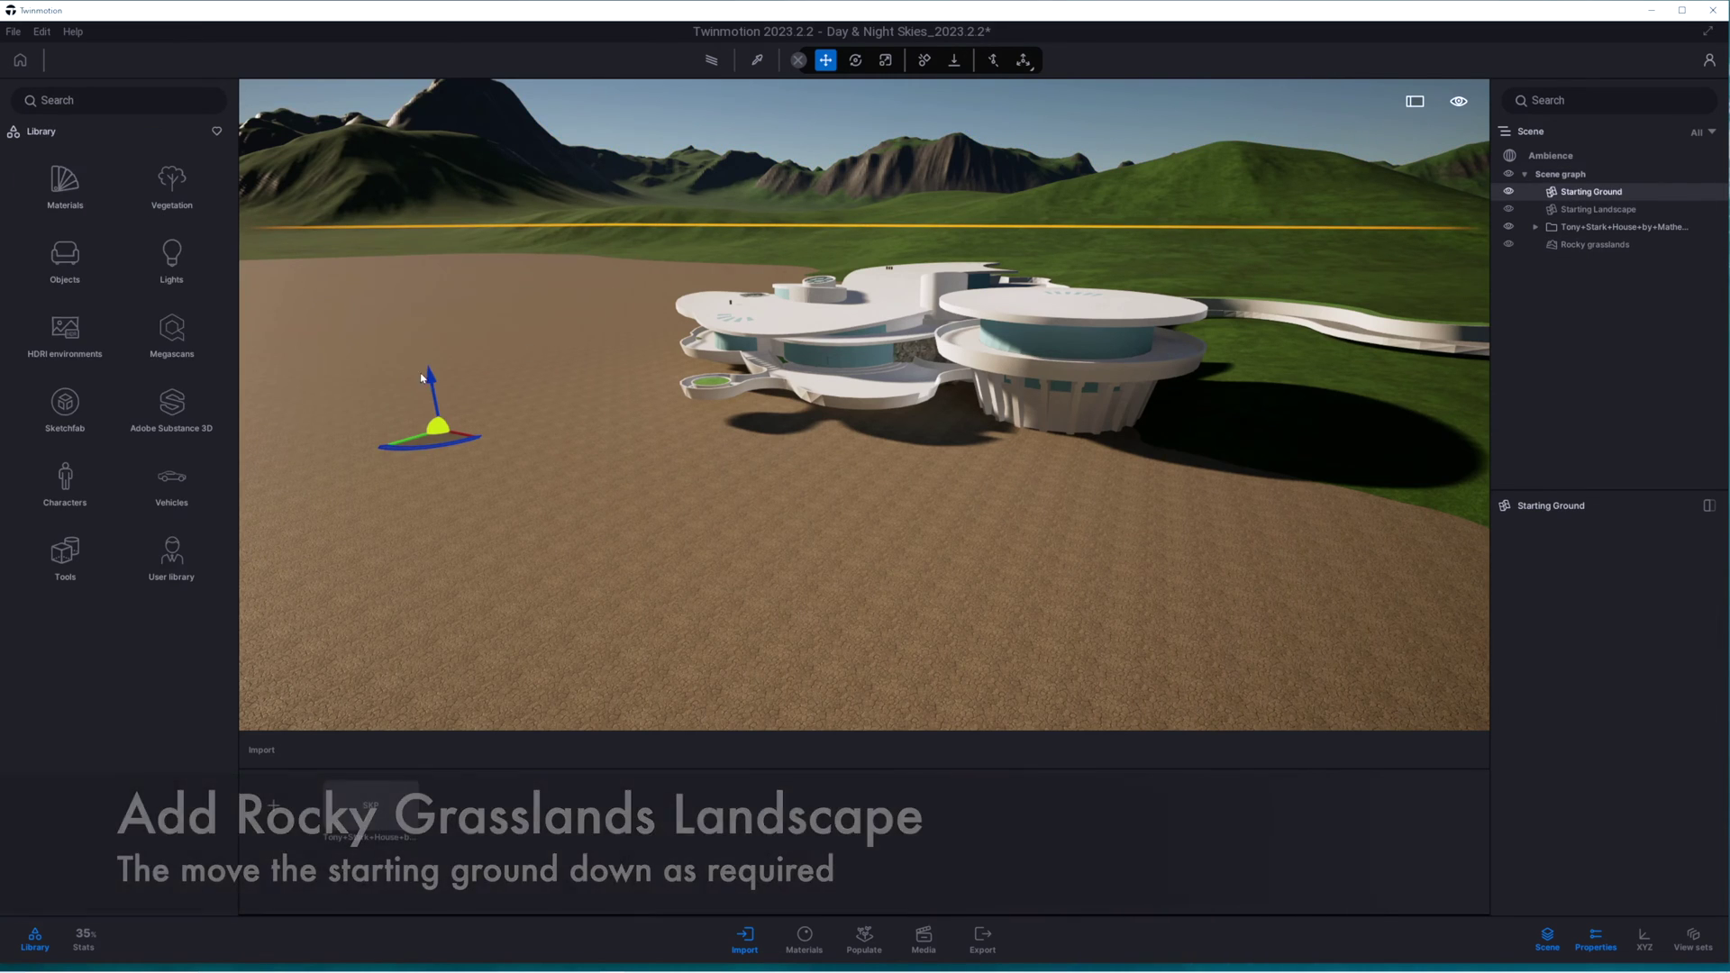
{"action": "left_click_drag", "start_coordinate": [431, 372], "coordinate": [430, 409]}
{"action": "key", "text": "a"}
{"action": "right_click_drag", "start_coordinate": [441, 544], "coordinate": [471, 529]}
{"action": "left_click_drag", "start_coordinate": [574, 432], "coordinate": [573, 427]}
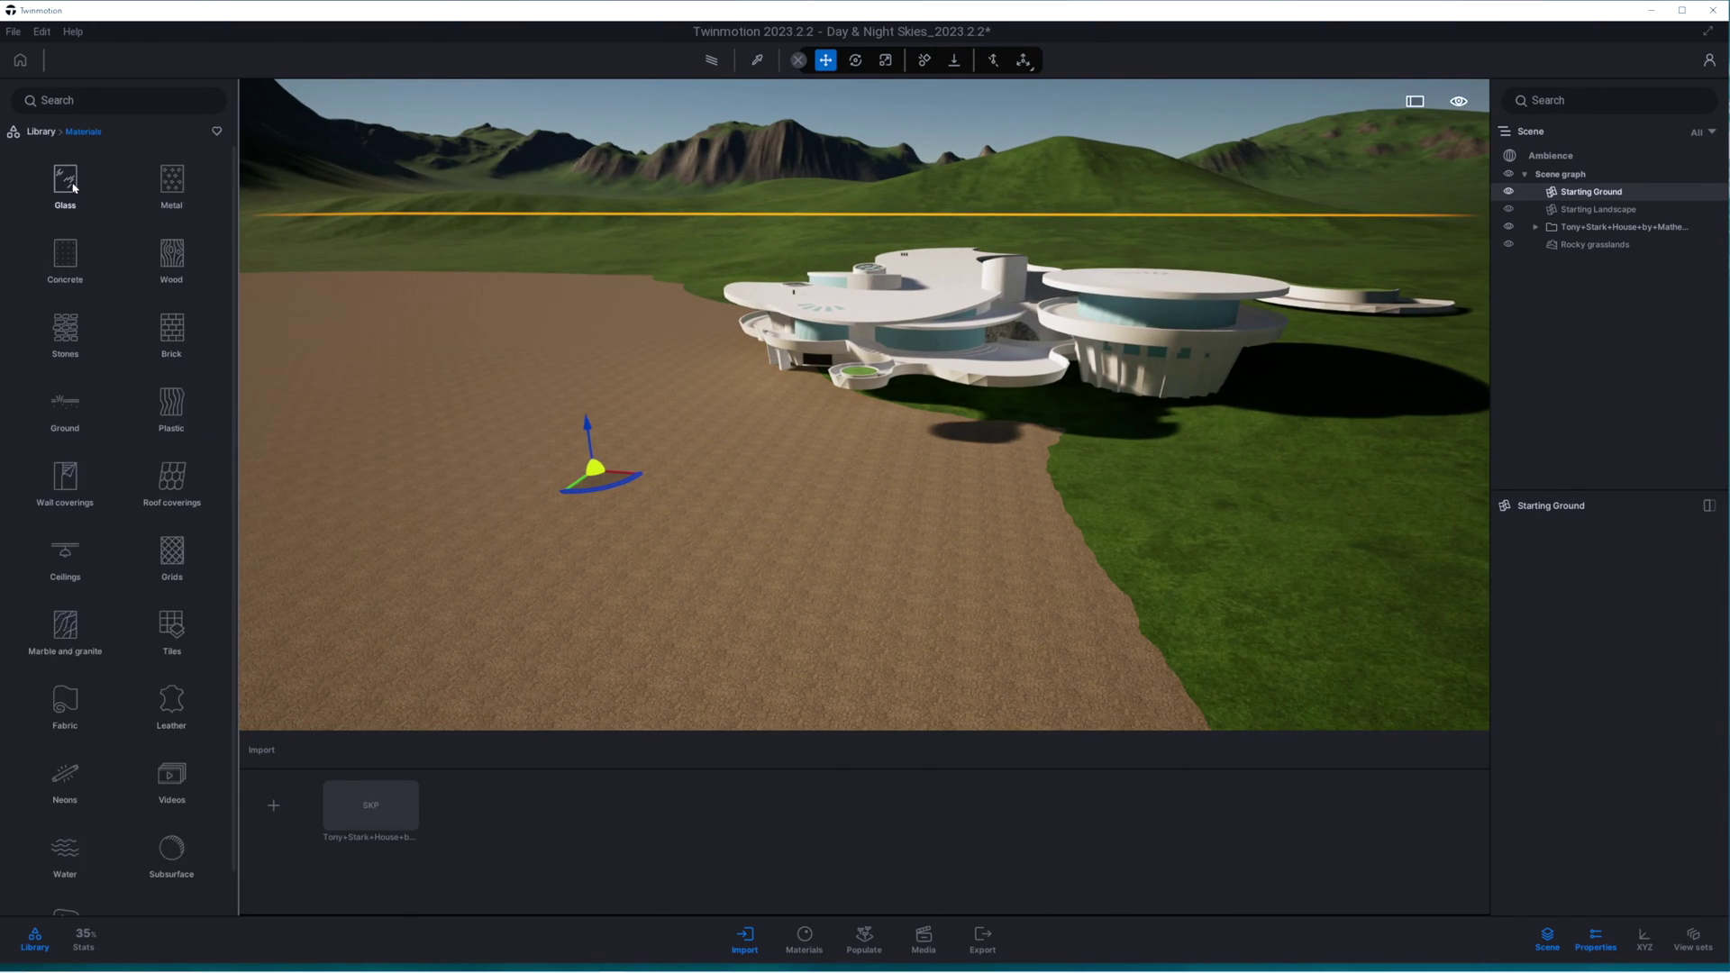
Step: Apply the Sea 01 water material to the starting ground
{"action": "scroll", "coordinate": [174, 681], "scroll_direction": "down", "scroll_amount": 1}
{"action": "left_click", "coordinate": [64, 805]}
{"action": "left_click_drag", "start_coordinate": [65, 394], "coordinate": [571, 528]}
Step: Raise the Rocky grasslands terrain along the shore and below the round wing with a 1000 cm sculpt brush
{"action": "right_click_drag", "start_coordinate": [780, 505], "coordinate": [1133, 518]}
{"action": "key", "text": "w"}
{"action": "key", "text": "d"}
{"action": "left_click", "coordinate": [1133, 518]}
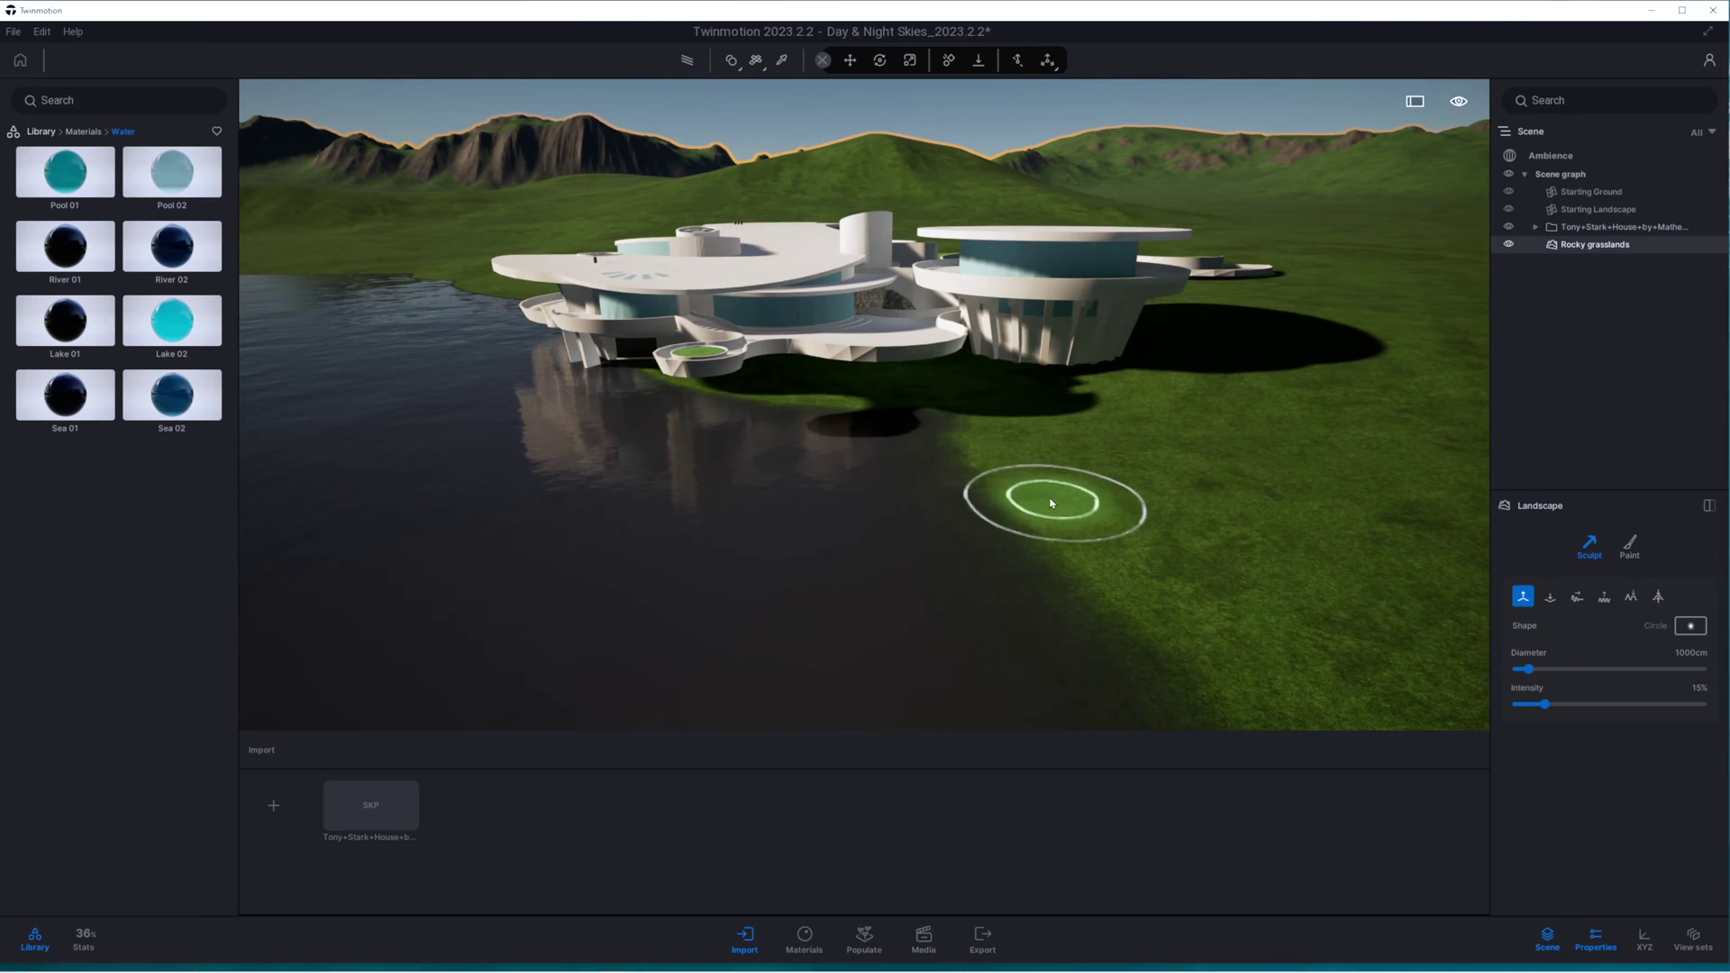
{"action": "key", "text": "w"}
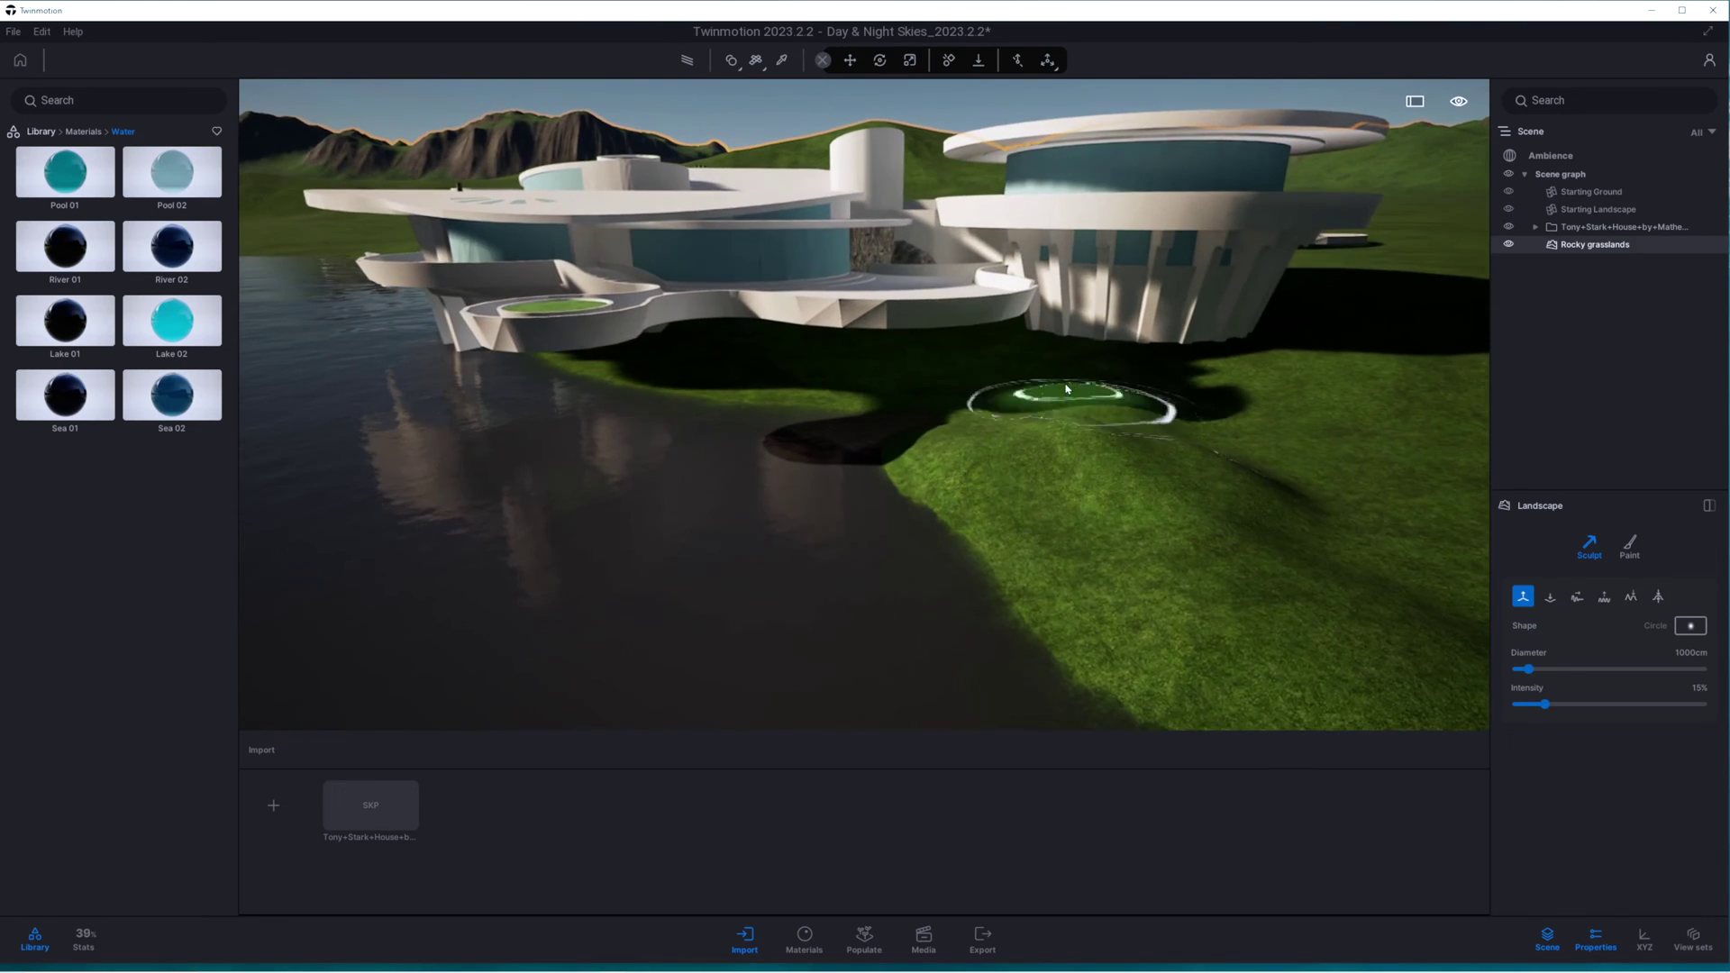
{"action": "key", "text": "w"}
{"action": "key", "text": "w"}
{"action": "key", "text": "d"}
{"action": "left_click_drag", "start_coordinate": [896, 409], "coordinate": [1125, 324]}
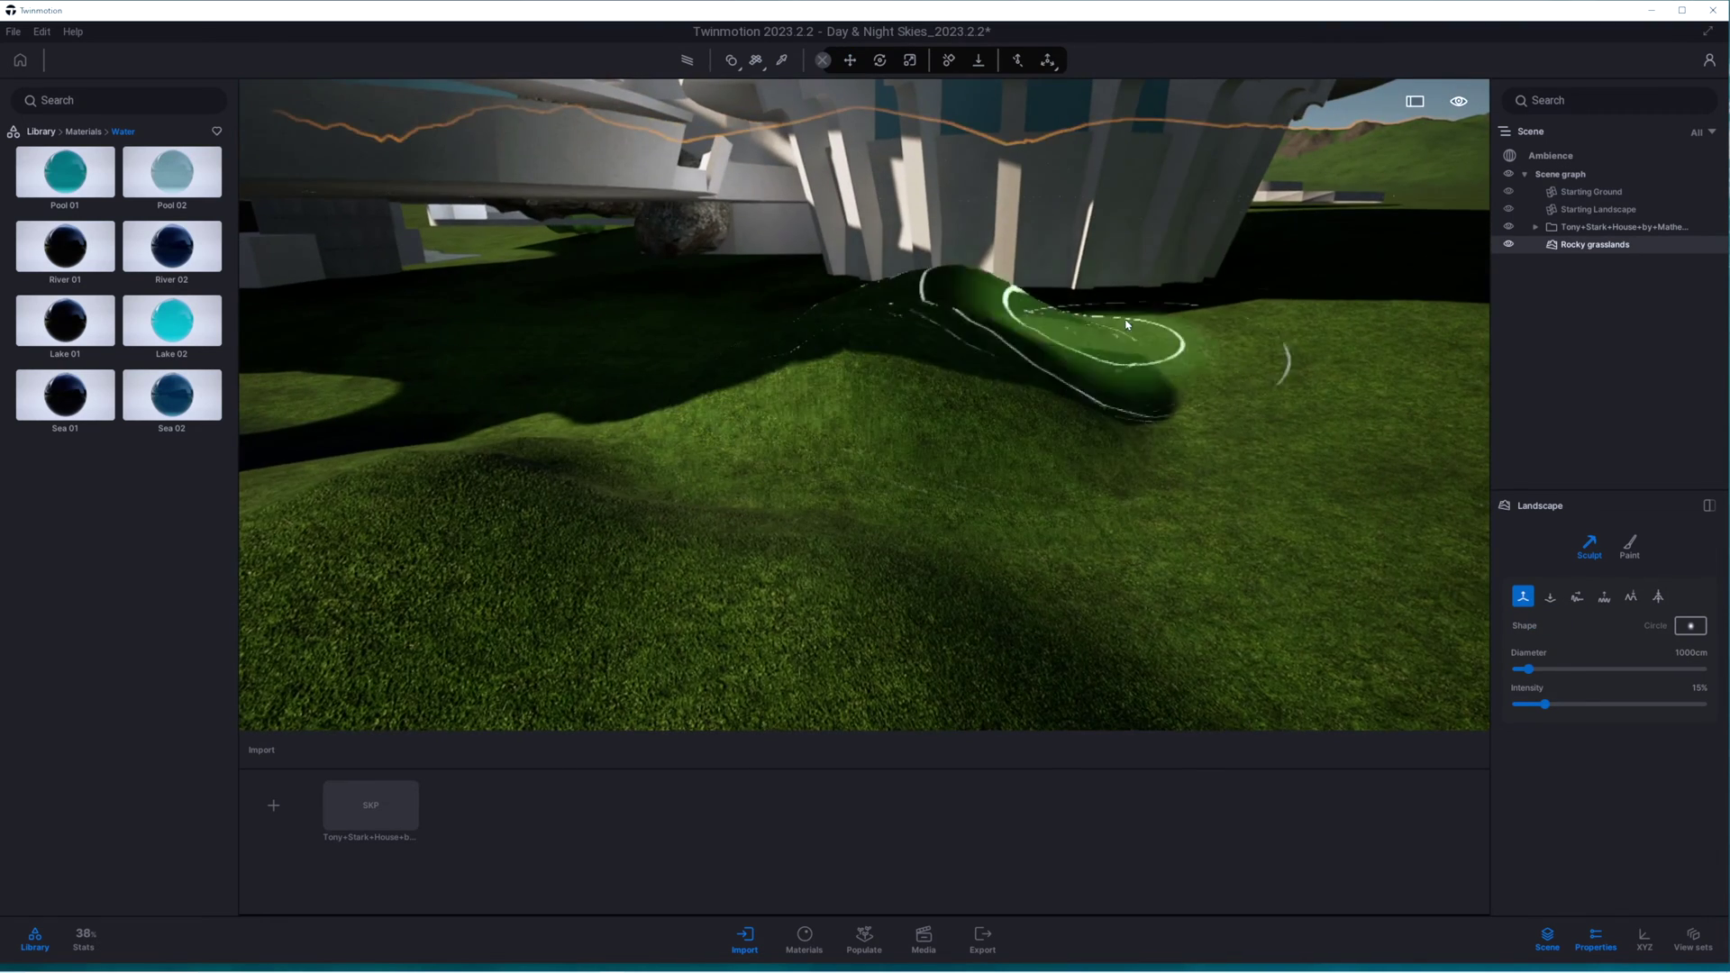
{"action": "key", "text": "a"}
{"action": "mouse_move", "coordinate": [971, 278]}
{"action": "left_mouse_down"}
{"action": "mouse_move", "coordinate": [787, 301]}
{"action": "mouse_move", "coordinate": [768, 351]}
{"action": "mouse_move", "coordinate": [689, 353]}
{"action": "left_mouse_up"}
Step: Set the sculpt brush diameter to 1635 cm and raise a hill below the front terrace
{"action": "key", "text": "s"}
{"action": "key", "text": "s"}
{"action": "left_click_drag", "start_coordinate": [1528, 668], "coordinate": [1536, 669]}
{"action": "key", "text": "a"}
{"action": "mouse_move", "coordinate": [811, 414]}
{"action": "left_mouse_down"}
{"action": "mouse_move", "coordinate": [754, 375]}
{"action": "mouse_move", "coordinate": [618, 370]}
{"action": "mouse_move", "coordinate": [996, 311]}
{"action": "left_mouse_up"}
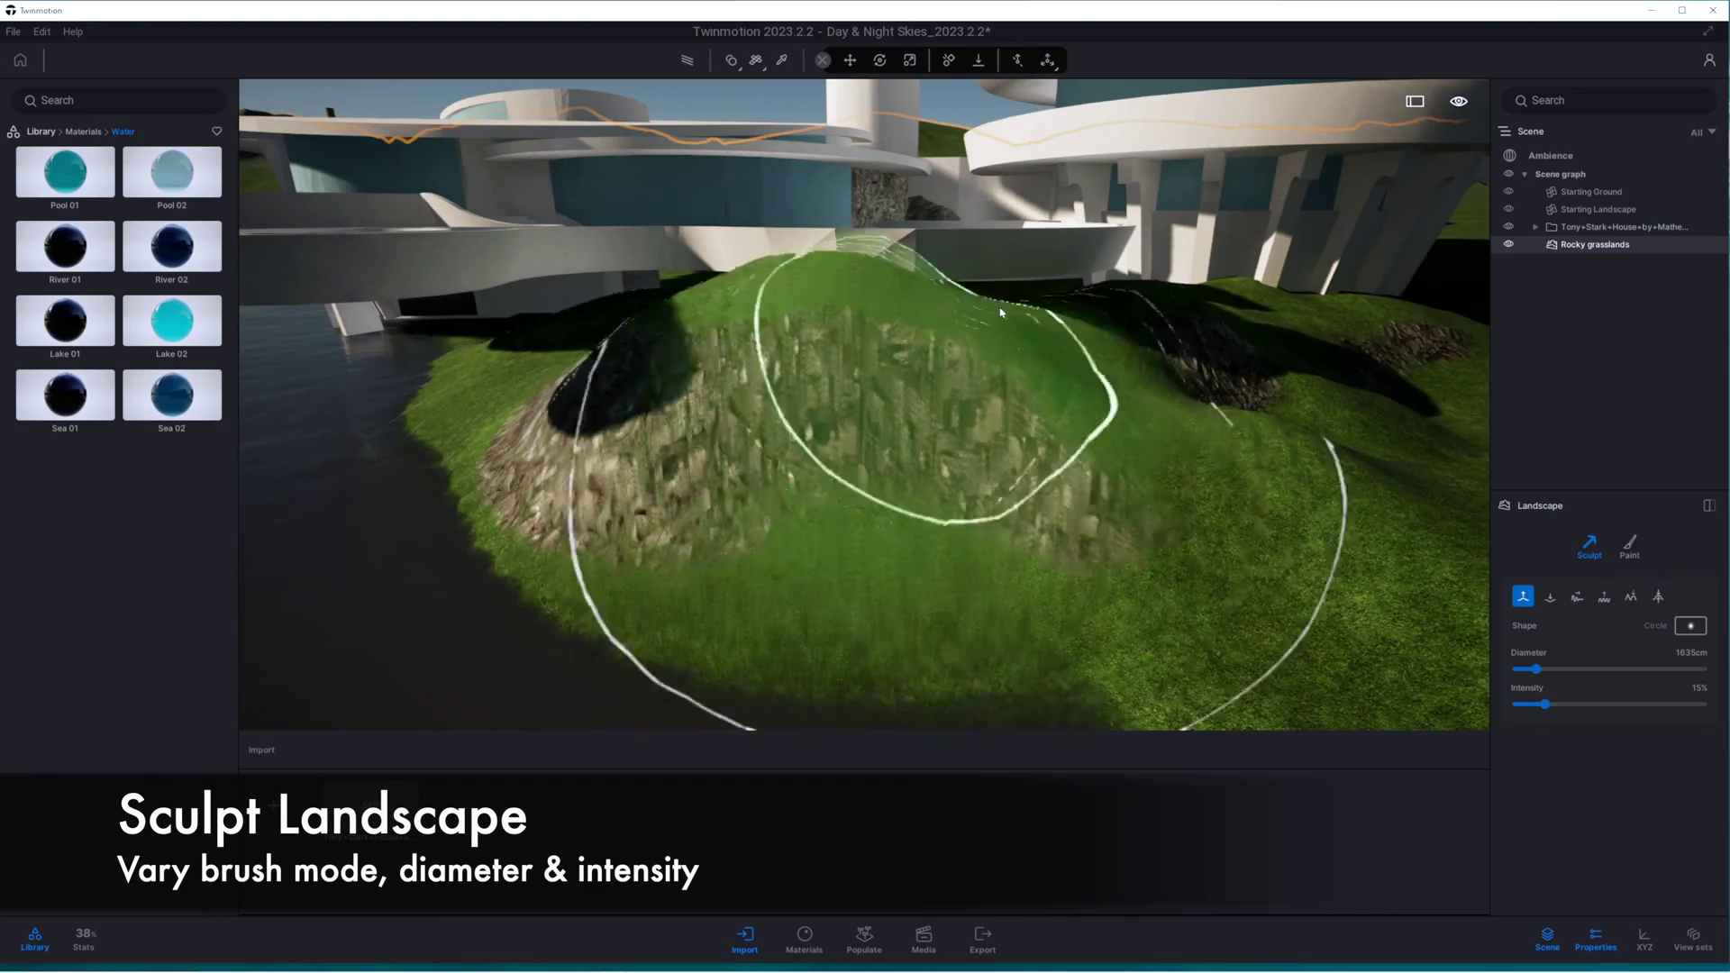
Step: Build up the slope along the front terrace edge towards the small round planter with the raise brush
{"action": "key", "text": "a"}
{"action": "key", "text": "s"}
{"action": "key", "text": "d"}
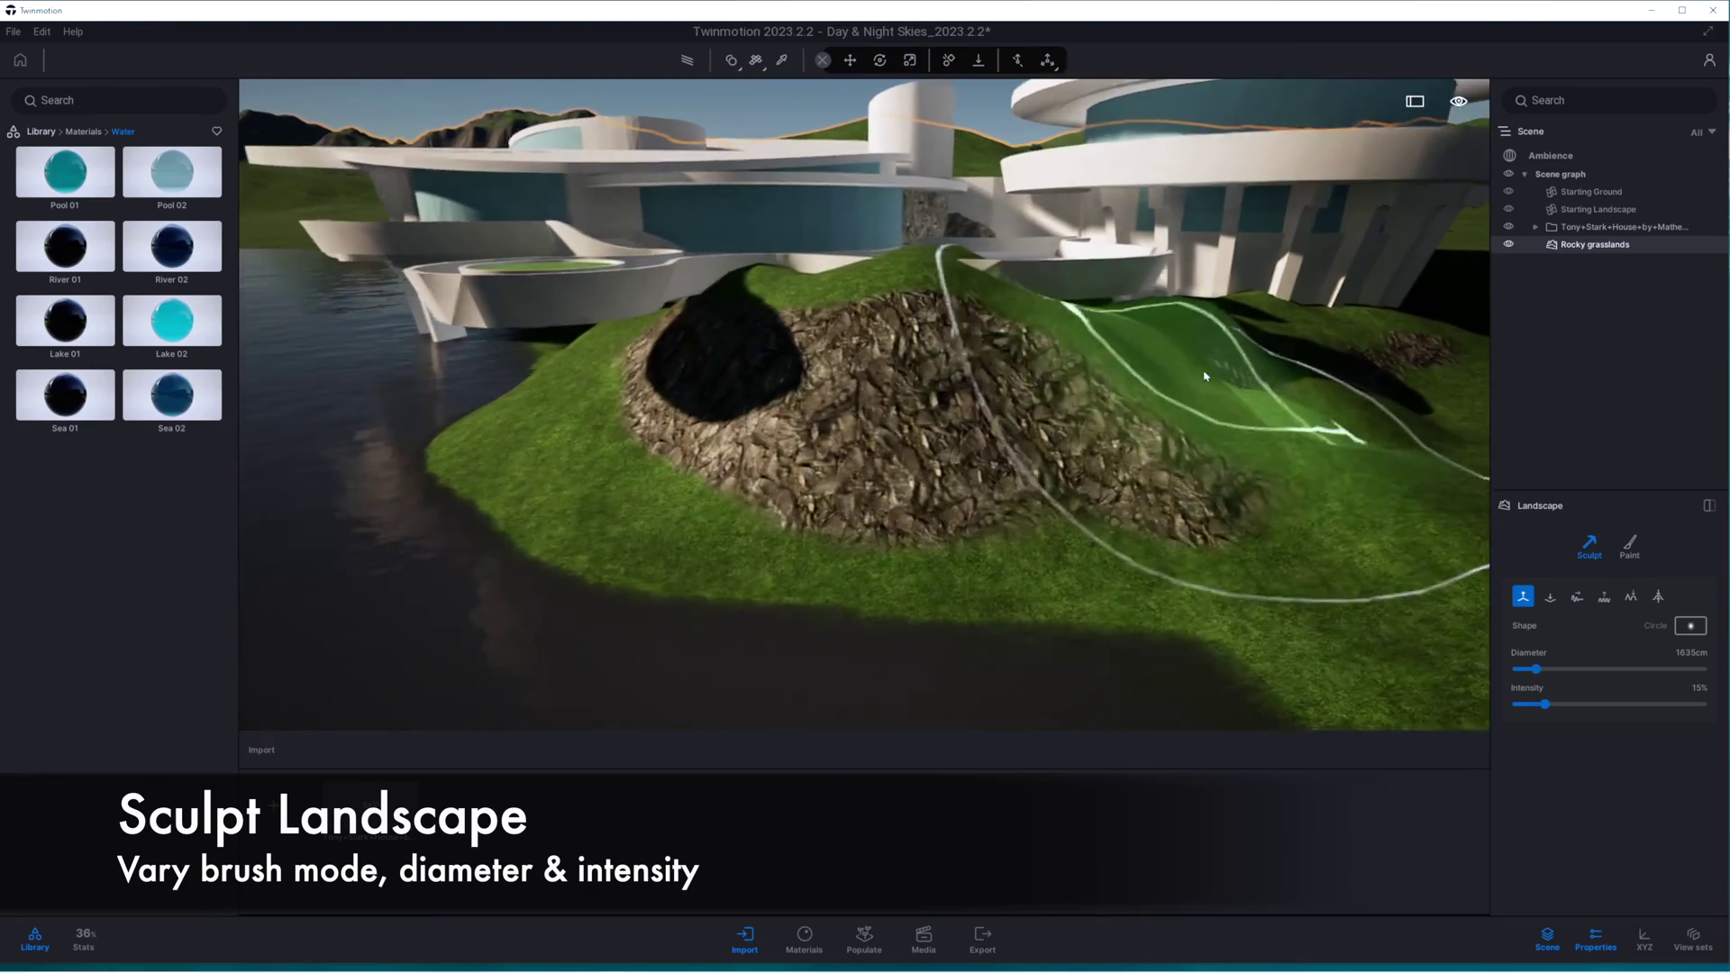
{"action": "key", "text": "w"}
{"action": "key", "text": "e"}
{"action": "right_click_drag", "start_coordinate": [1274, 385], "coordinate": [1166, 305]}
{"action": "key", "text": "s"}
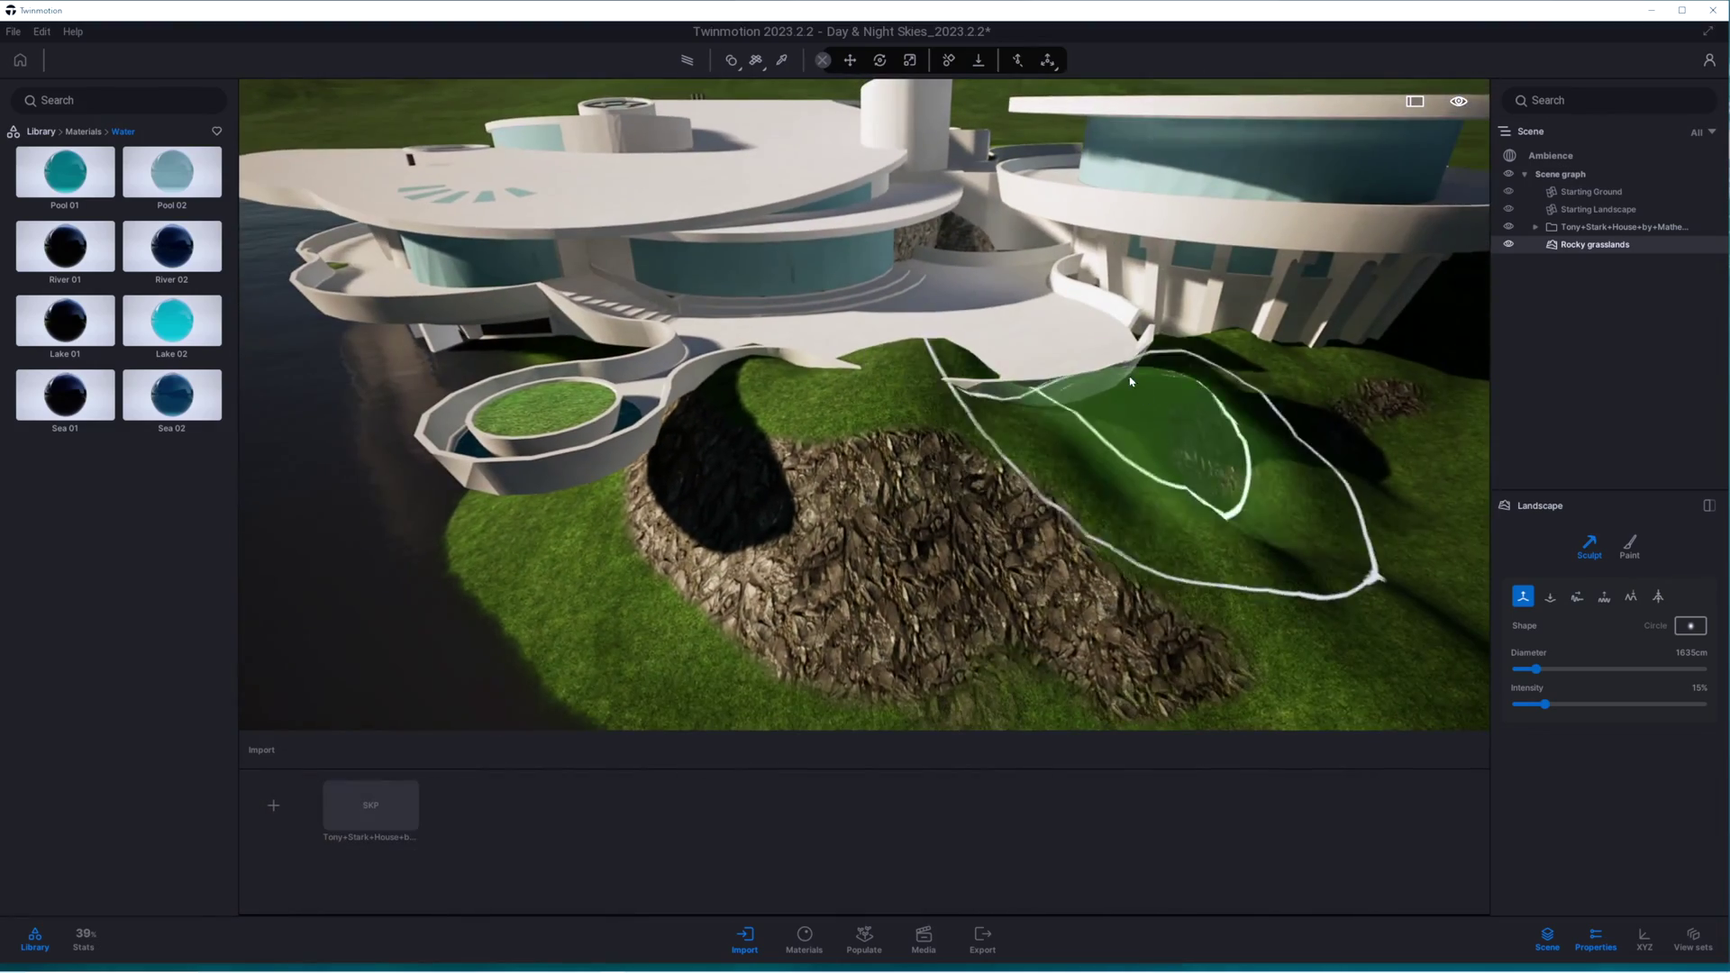
{"action": "mouse_move", "coordinate": [1061, 455]}
{"action": "left_mouse_down"}
{"action": "mouse_move", "coordinate": [1014, 406]}
{"action": "mouse_move", "coordinate": [802, 404]}
{"action": "mouse_move", "coordinate": [699, 451]}
{"action": "left_mouse_up"}
Step: Sculpt the terrain around the waterfront and beneath the swimming pool terrace into rocky banks with the raise and flatten brushes
{"action": "key", "text": "a"}
{"action": "key", "text": "s"}
{"action": "key", "text": "a"}
{"action": "key", "text": "w"}
{"action": "right_click_drag", "start_coordinate": [861, 491], "coordinate": [1019, 492]}
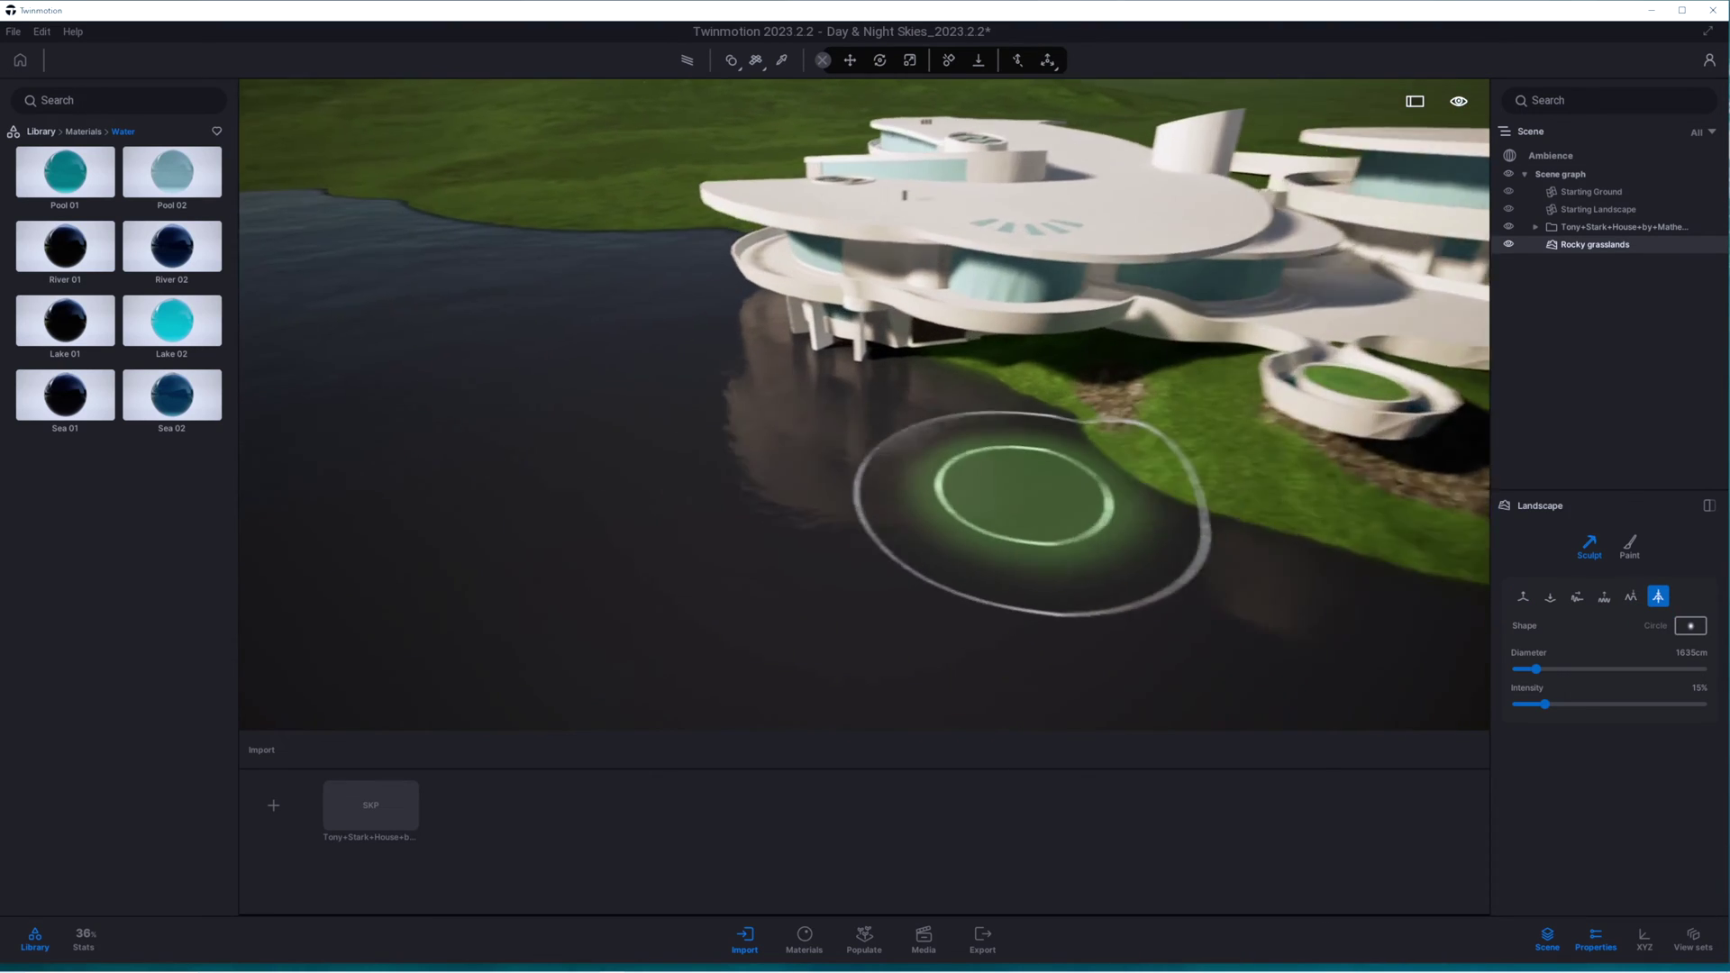
{"action": "left_click", "coordinate": [1521, 608]}
{"action": "mouse_move", "coordinate": [1228, 444]}
{"action": "right_mouse_down"}
{"action": "mouse_move", "coordinate": [978, 408]}
{"action": "mouse_move", "coordinate": [1162, 378]}
{"action": "mouse_move", "coordinate": [1184, 412]}
{"action": "mouse_move", "coordinate": [1027, 405]}
{"action": "mouse_move", "coordinate": [1248, 456]}
{"action": "mouse_move", "coordinate": [961, 468]}
{"action": "mouse_move", "coordinate": [1162, 495]}
{"action": "mouse_move", "coordinate": [878, 374]}
{"action": "right_mouse_up"}
{"action": "key", "text": "a"}
{"action": "key", "text": "w"}
{"action": "mouse_move", "coordinate": [1132, 384]}
{"action": "right_mouse_down"}
{"action": "mouse_move", "coordinate": [830, 463]}
{"action": "mouse_move", "coordinate": [637, 367]}
{"action": "mouse_move", "coordinate": [687, 540]}
{"action": "mouse_move", "coordinate": [1070, 496]}
{"action": "mouse_move", "coordinate": [1112, 553]}
{"action": "mouse_move", "coordinate": [984, 502]}
{"action": "mouse_move", "coordinate": [964, 559]}
{"action": "mouse_move", "coordinate": [1027, 598]}
{"action": "mouse_move", "coordinate": [1073, 557]}
{"action": "right_mouse_up"}
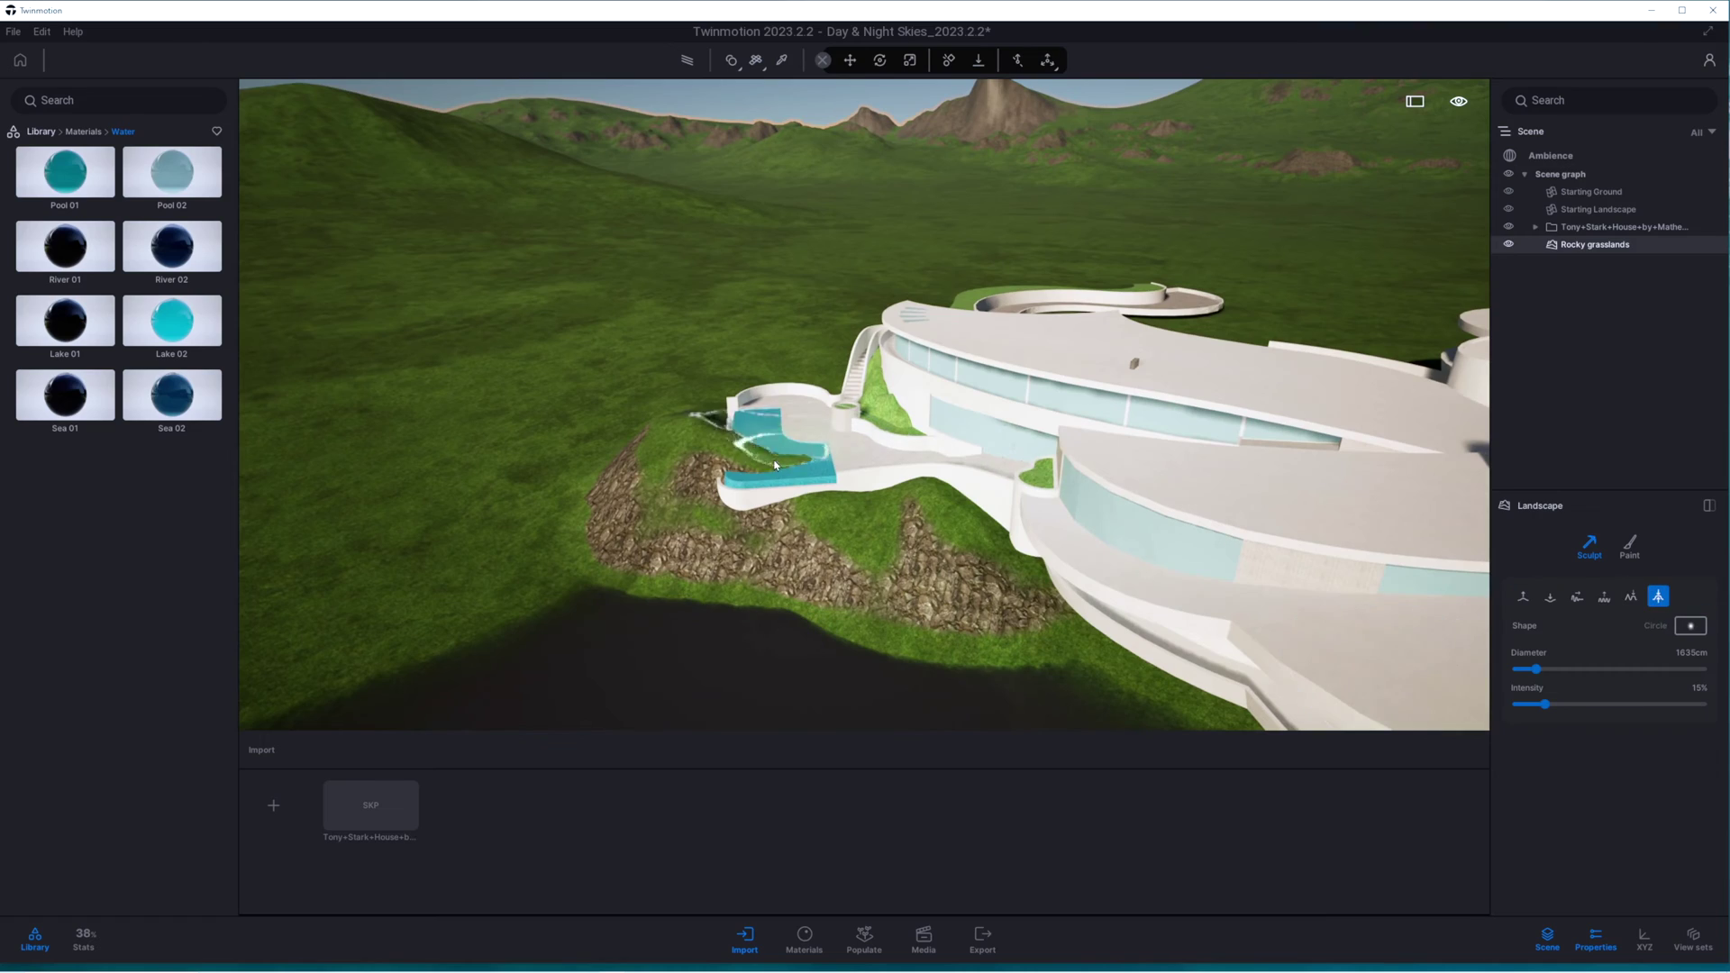
Step: Save the project as "Iron Man House TM" in the 34 Iron Man Model & Videos folder
{"action": "mouse_move", "coordinate": [878, 479]}
{"action": "right_mouse_down"}
{"action": "mouse_move", "coordinate": [712, 541]}
{"action": "mouse_move", "coordinate": [1139, 598]}
{"action": "mouse_move", "coordinate": [1162, 523]}
{"action": "mouse_move", "coordinate": [639, 495]}
{"action": "mouse_move", "coordinate": [1023, 497]}
{"action": "mouse_move", "coordinate": [1003, 495]}
{"action": "mouse_move", "coordinate": [1074, 513]}
{"action": "right_mouse_up"}
{"action": "left_click", "coordinate": [13, 32]}
{"action": "left_click", "coordinate": [45, 166]}
{"action": "scroll", "coordinate": [166, 551], "scroll_direction": "down", "scroll_amount": 1}
{"action": "left_click", "coordinate": [136, 554]}
{"action": "double_click", "coordinate": [317, 523]}
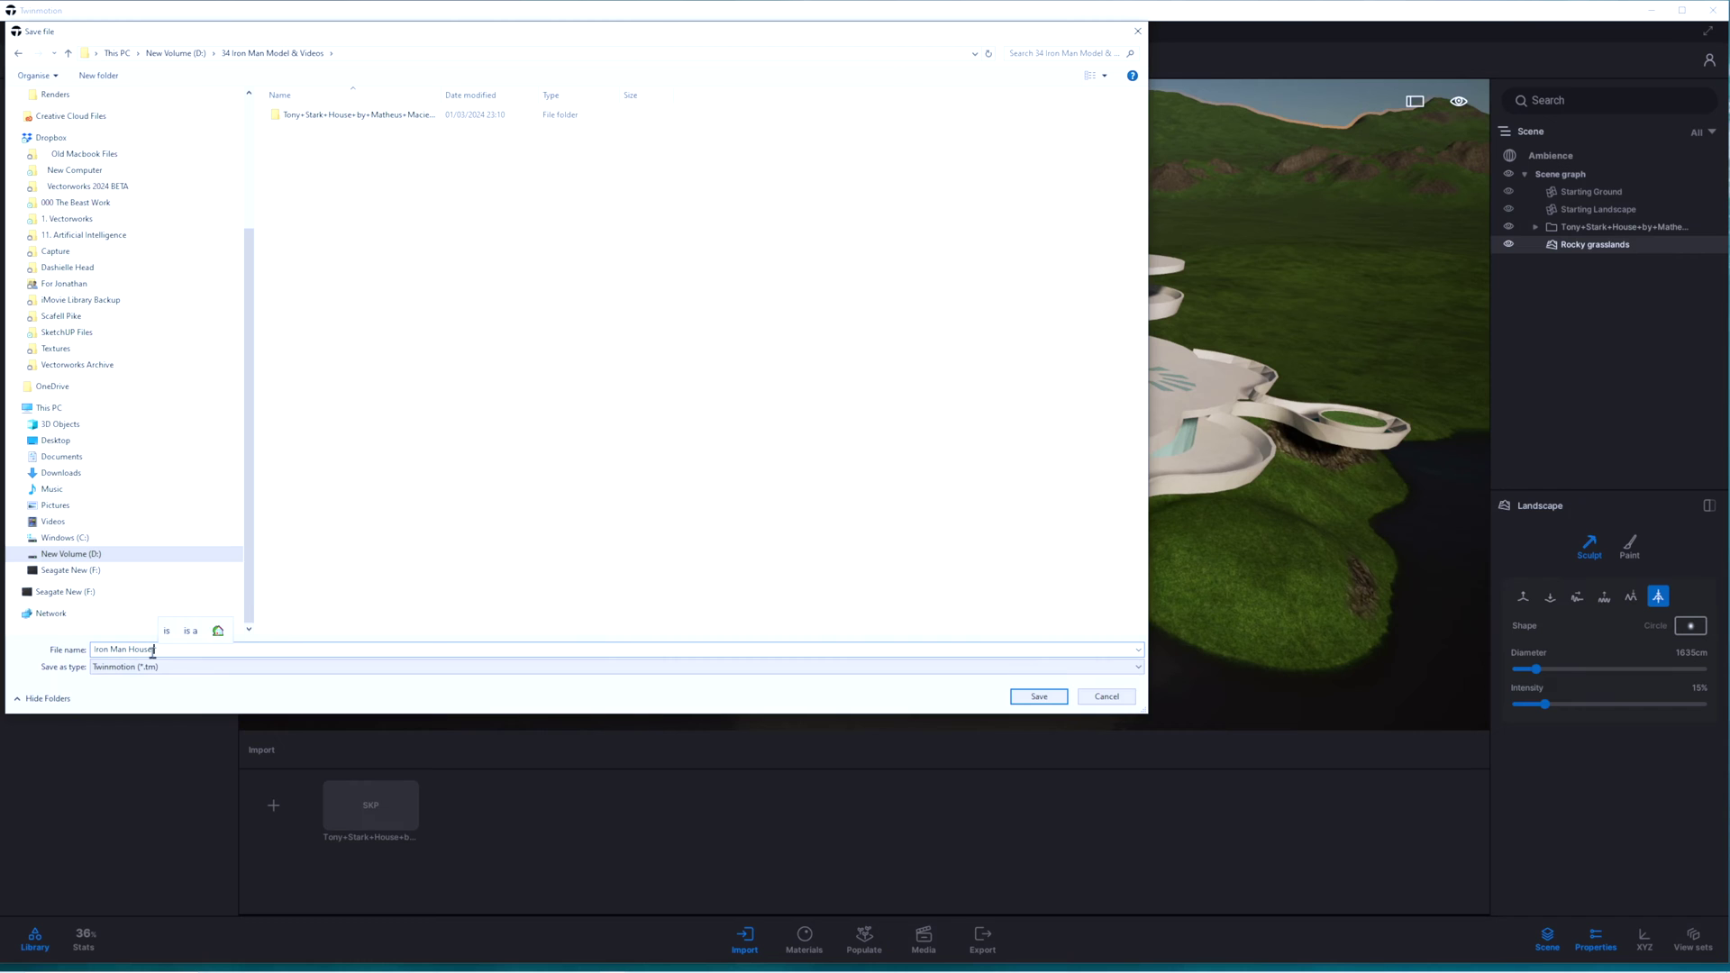
{"action": "left_click", "coordinate": [1036, 699]}
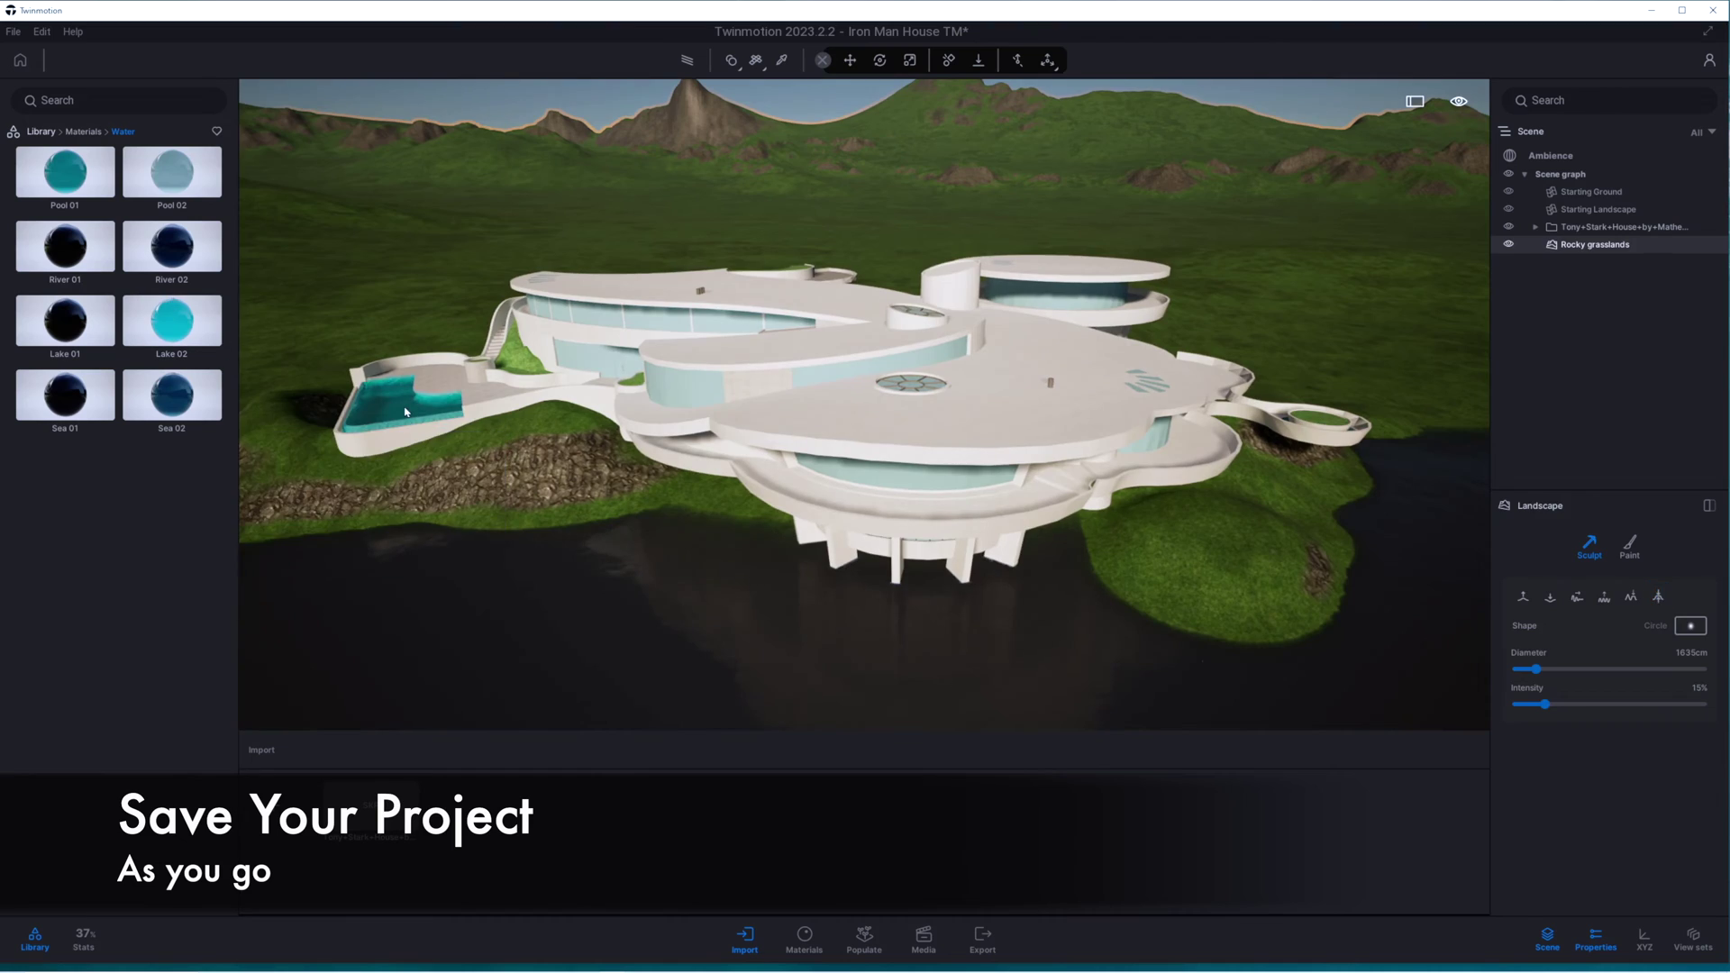
Step: Apply the Lake 02 water material to the swimming pool
{"action": "left_click", "coordinate": [405, 412]}
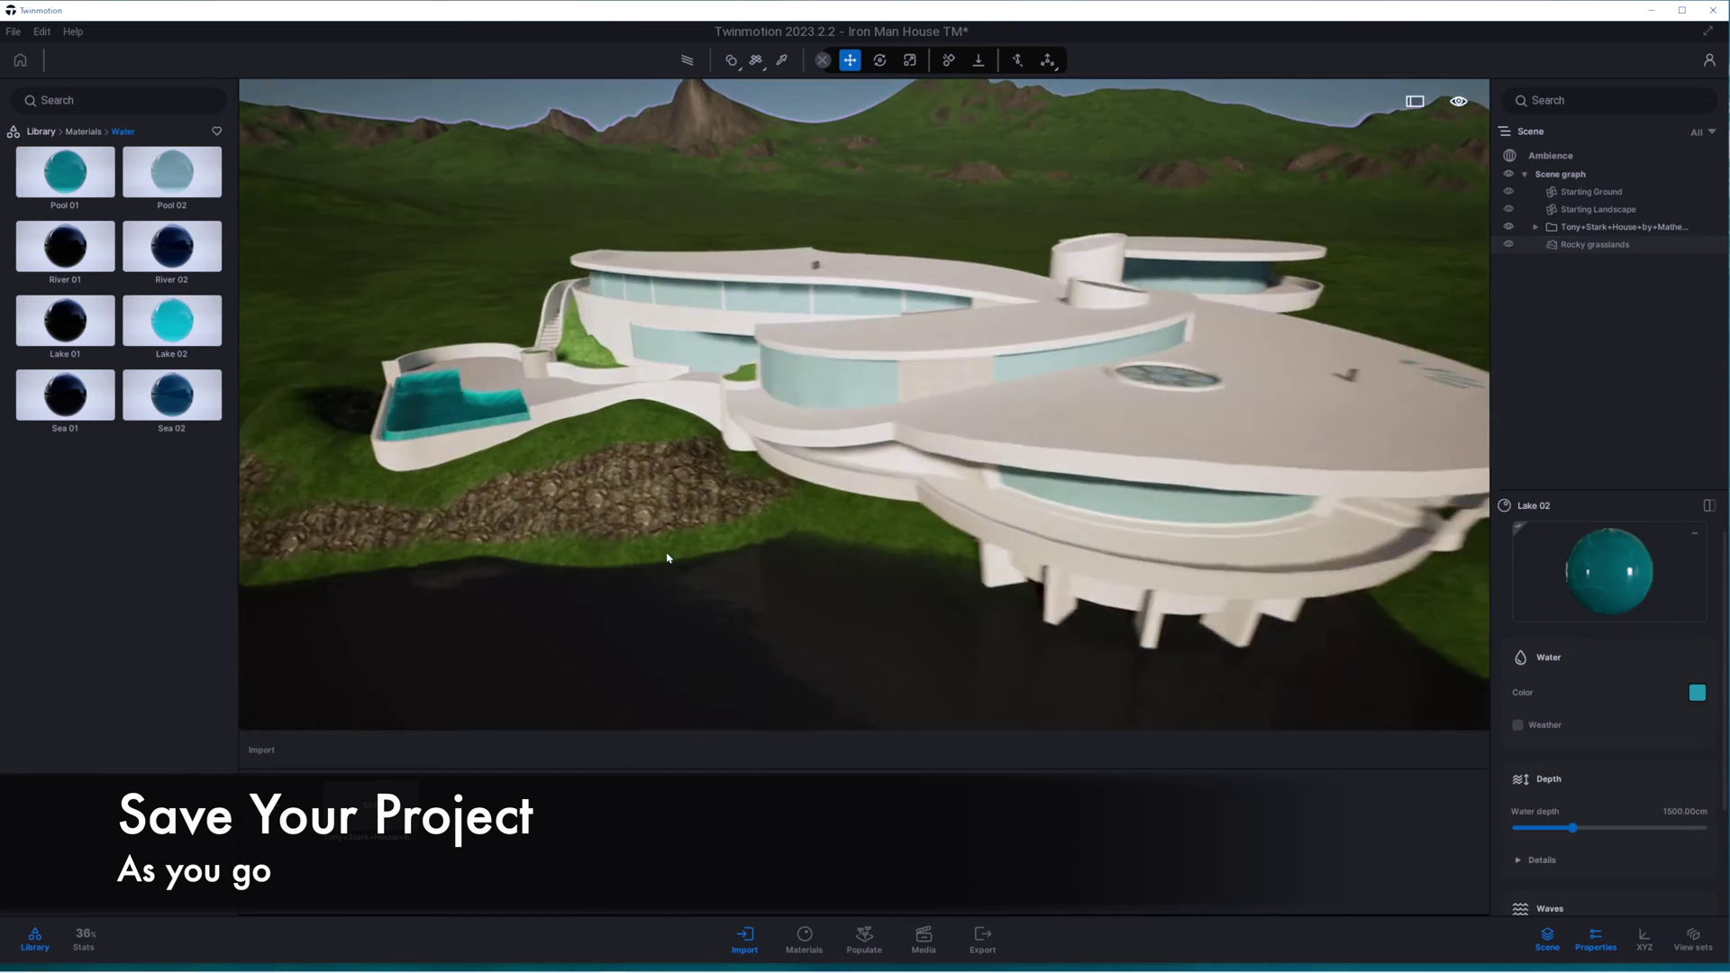
Step: Enlarge the sculpt brush to about 2390 cm at 16% intensity and raise the terrain around the house and curved driveway
{"action": "left_click", "coordinate": [1522, 595]}
{"action": "left_click_drag", "start_coordinate": [1544, 704], "coordinate": [1565, 704]}
{"action": "key", "text": "e"}
{"action": "right_click_drag", "start_coordinate": [1042, 525], "coordinate": [972, 647]}
{"action": "mouse_move", "coordinate": [968, 644]}
{"action": "left_mouse_down"}
{"action": "mouse_move", "coordinate": [906, 637]}
{"action": "mouse_move", "coordinate": [719, 531]}
{"action": "mouse_move", "coordinate": [606, 613]}
{"action": "left_mouse_up"}
{"action": "right_click_drag", "start_coordinate": [1028, 513], "coordinate": [1172, 486]}
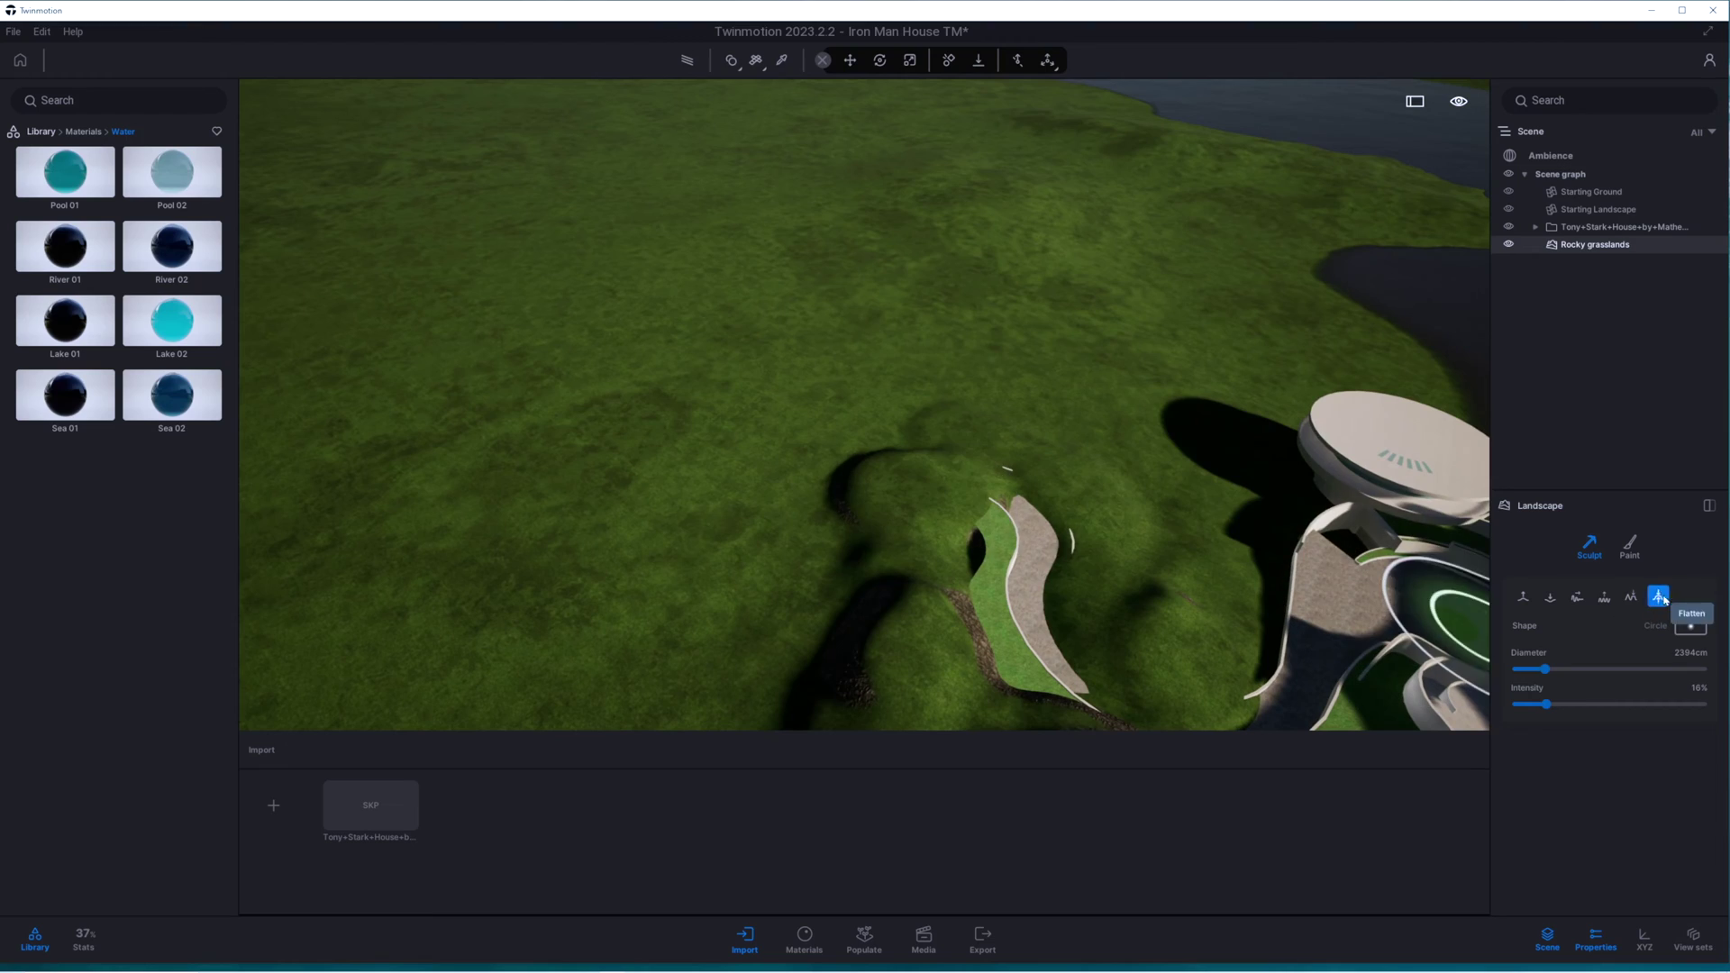
Step: Raise the terrain beside the driveway's end and inner curve with the Raise brush at about 1168 cm diameter and 16% intensity
{"action": "mouse_move", "coordinate": [995, 529]}
{"action": "right_mouse_down"}
{"action": "mouse_move", "coordinate": [973, 602]}
{"action": "mouse_move", "coordinate": [1060, 553]}
{"action": "mouse_move", "coordinate": [973, 463]}
{"action": "mouse_move", "coordinate": [1306, 479]}
{"action": "mouse_move", "coordinate": [684, 450]}
{"action": "mouse_move", "coordinate": [1036, 459]}
{"action": "right_mouse_up"}
{"action": "left_click", "coordinate": [1523, 596]}
{"action": "right_click_drag", "start_coordinate": [1468, 605], "coordinate": [1201, 606]}
{"action": "scroll", "coordinate": [1261, 586], "scroll_direction": "down", "scroll_amount": 5, "text": "ctrl"}
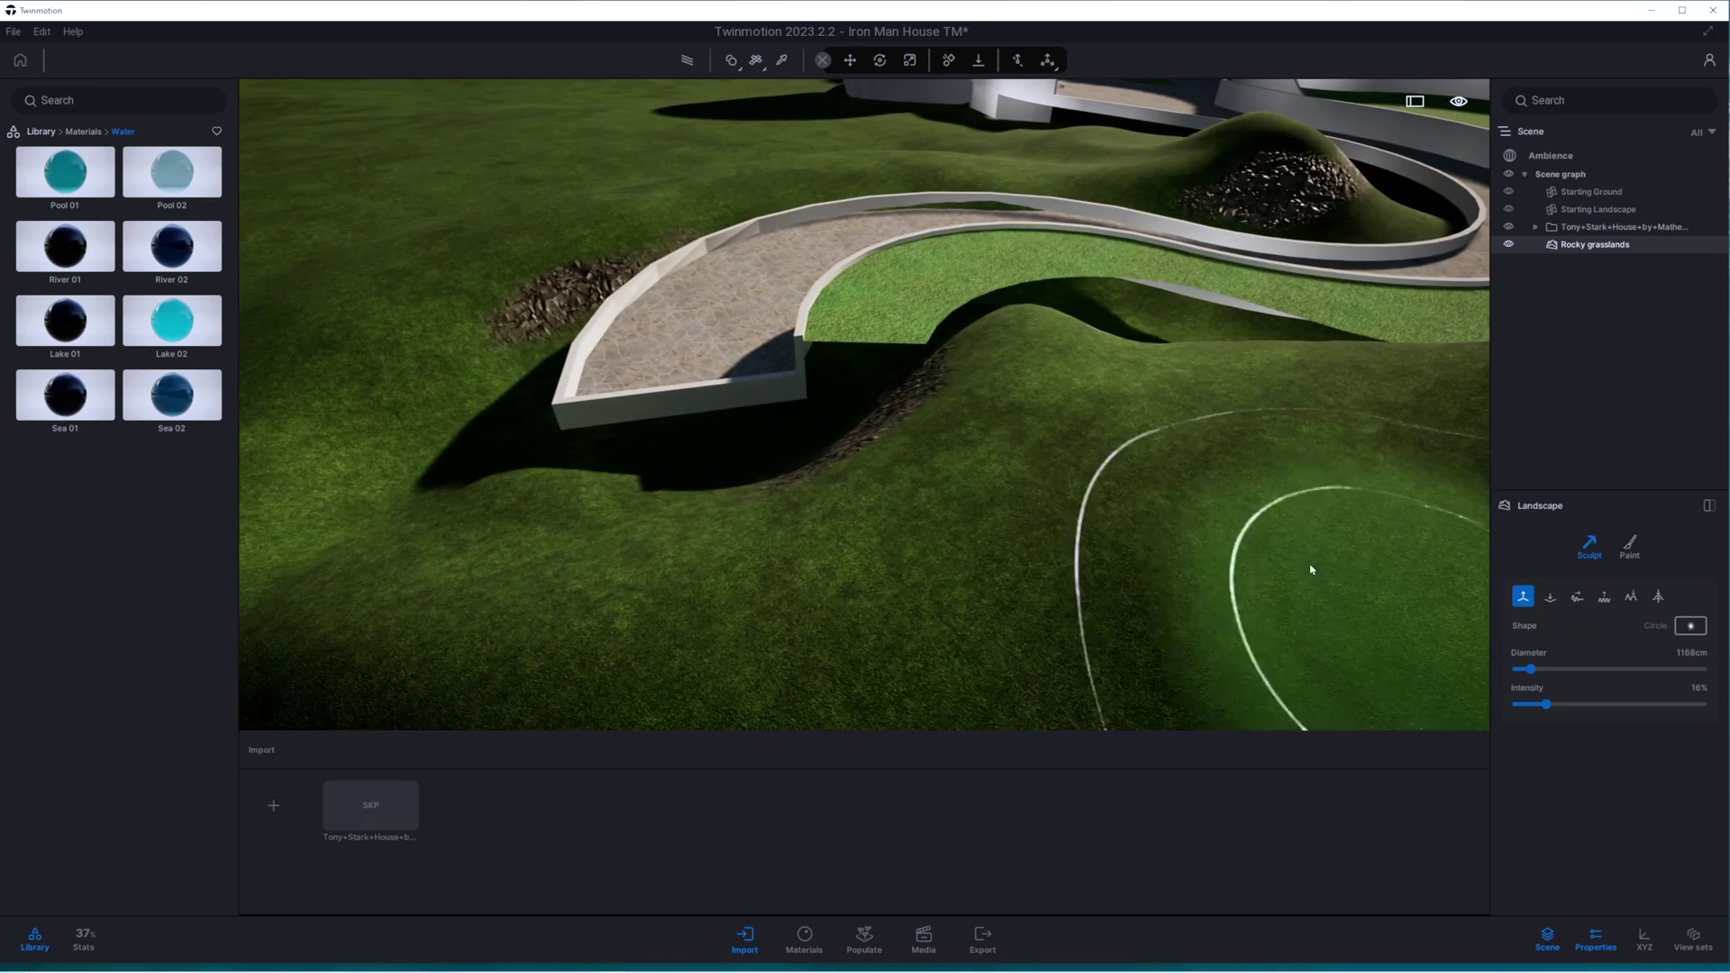
{"action": "mouse_move", "coordinate": [1115, 297]}
{"action": "right_mouse_down"}
{"action": "mouse_move", "coordinate": [1098, 388]}
{"action": "mouse_move", "coordinate": [998, 588]}
{"action": "right_mouse_up"}
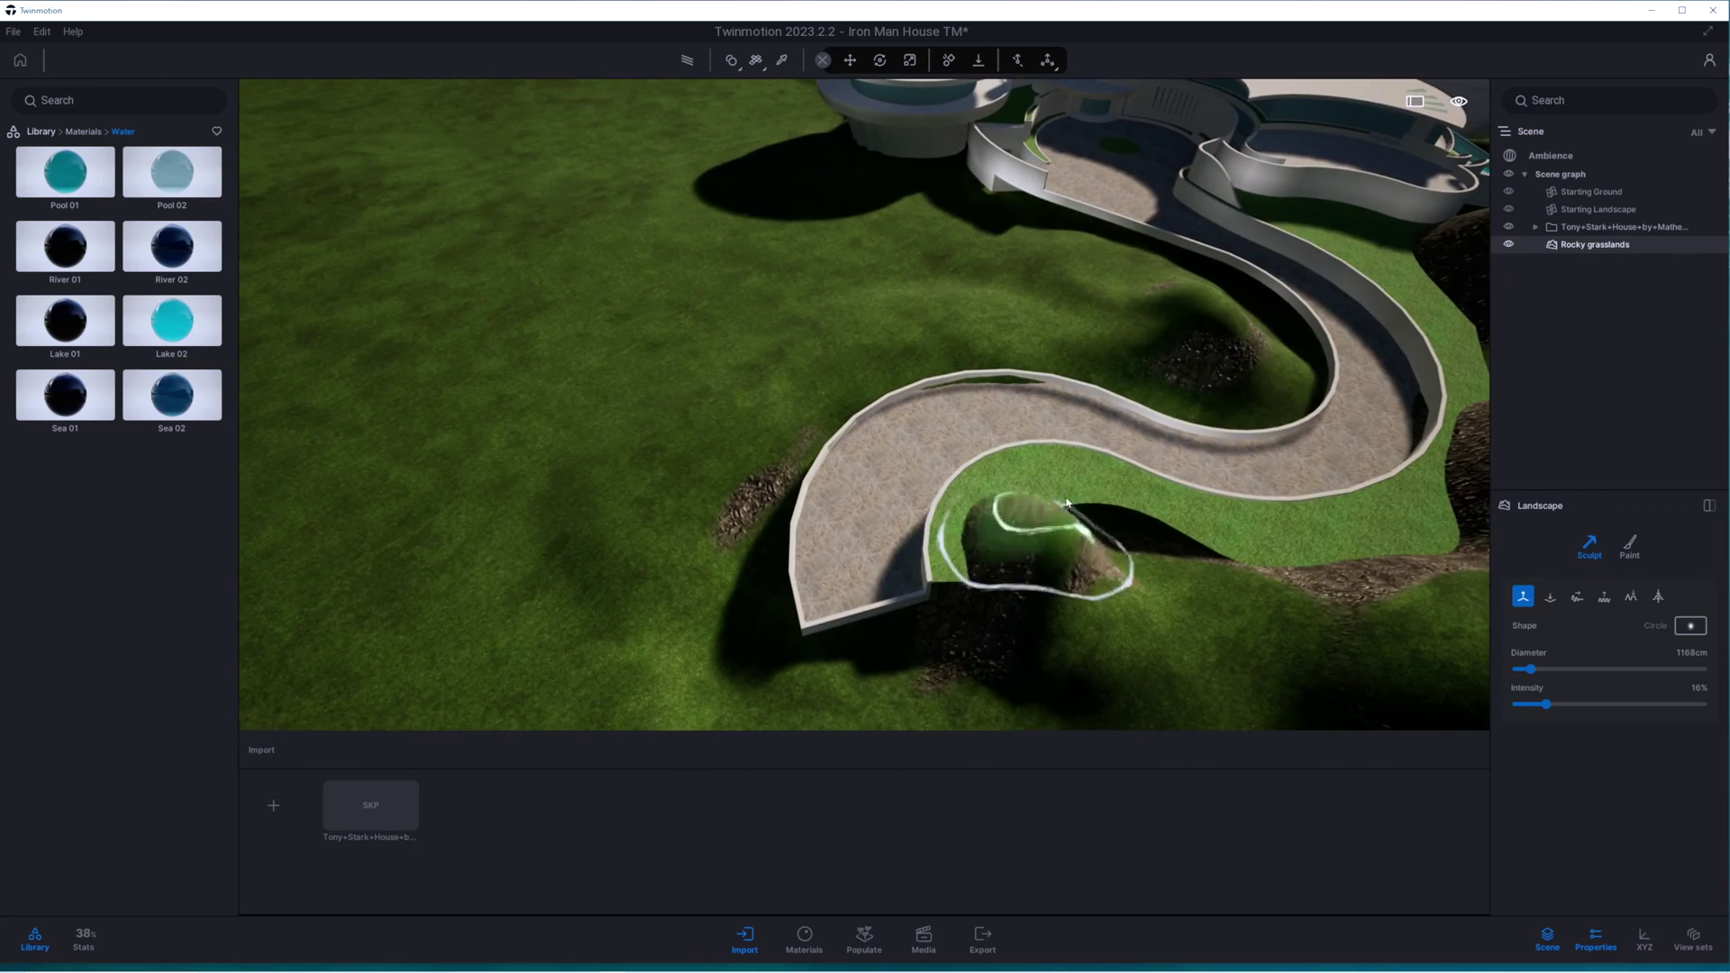
{"action": "mouse_move", "coordinate": [1050, 539]}
{"action": "right_mouse_down"}
{"action": "mouse_move", "coordinate": [1267, 340]}
{"action": "mouse_move", "coordinate": [1351, 367]}
{"action": "mouse_move", "coordinate": [1356, 392]}
{"action": "mouse_move", "coordinate": [1054, 392]}
{"action": "mouse_move", "coordinate": [1306, 259]}
{"action": "right_mouse_up"}
{"action": "left_click_drag", "start_coordinate": [1324, 405], "coordinate": [1223, 355]}
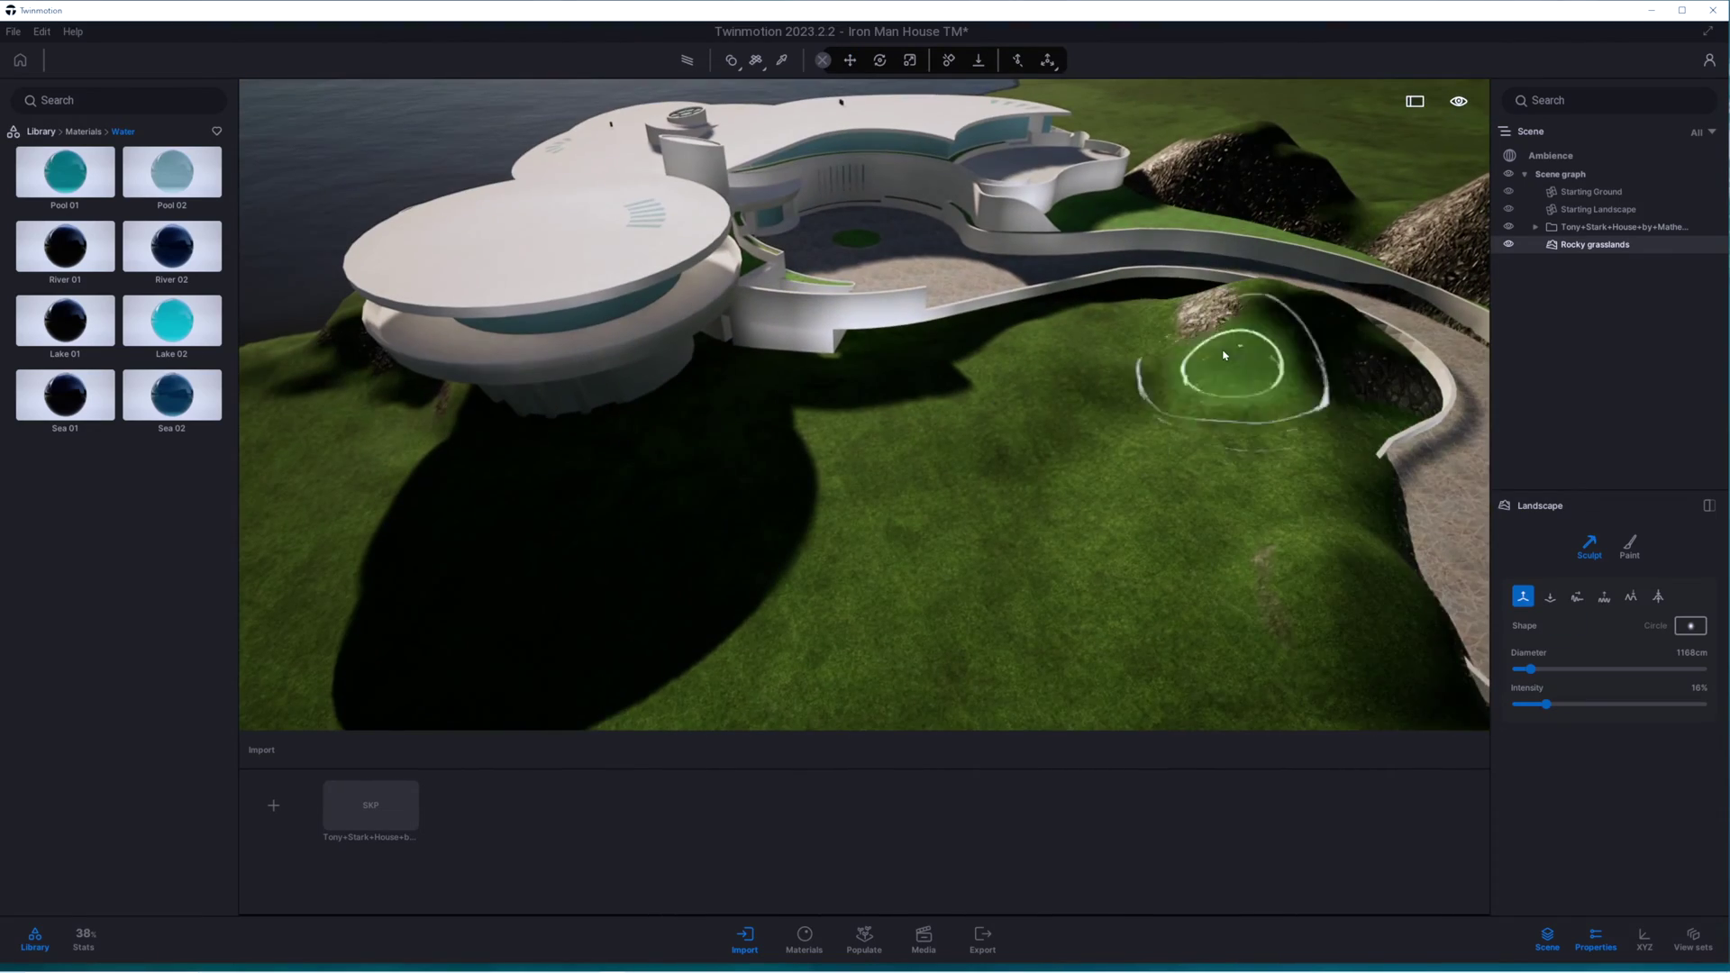
Step: Undo the last raise stroke and reshape the slope between the round pavilion and the driveway's inner curve with the Raise and Lower brushes
{"action": "key", "text": "ctrl+z"}
{"action": "left_click_drag", "start_coordinate": [820, 360], "coordinate": [1045, 335]}
{"action": "mouse_move", "coordinate": [1045, 335]}
{"action": "right_mouse_down"}
{"action": "mouse_move", "coordinate": [1081, 490]}
{"action": "mouse_move", "coordinate": [1128, 502]}
{"action": "right_mouse_up"}
{"action": "key", "text": "shift"}
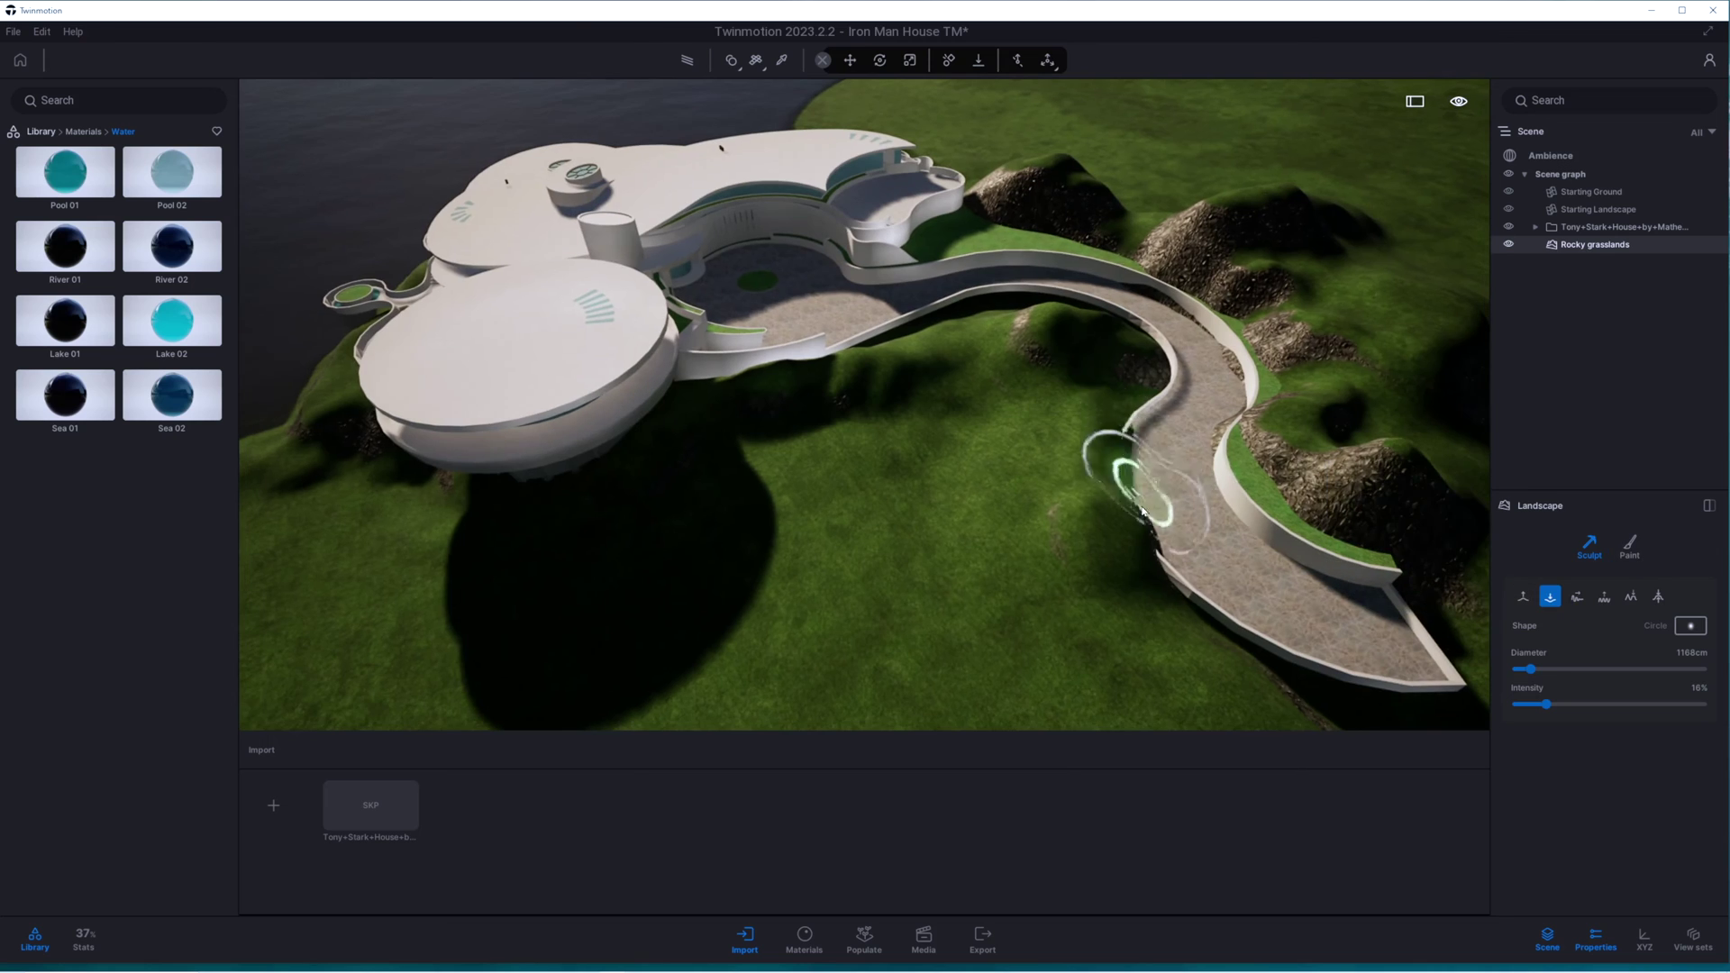
Step: Save the project with the reshaped terrain around the driveway
{"action": "right_click_drag", "start_coordinate": [1217, 590], "coordinate": [985, 549]}
{"action": "left_click", "coordinate": [12, 32]}
{"action": "left_click", "coordinate": [23, 150]}
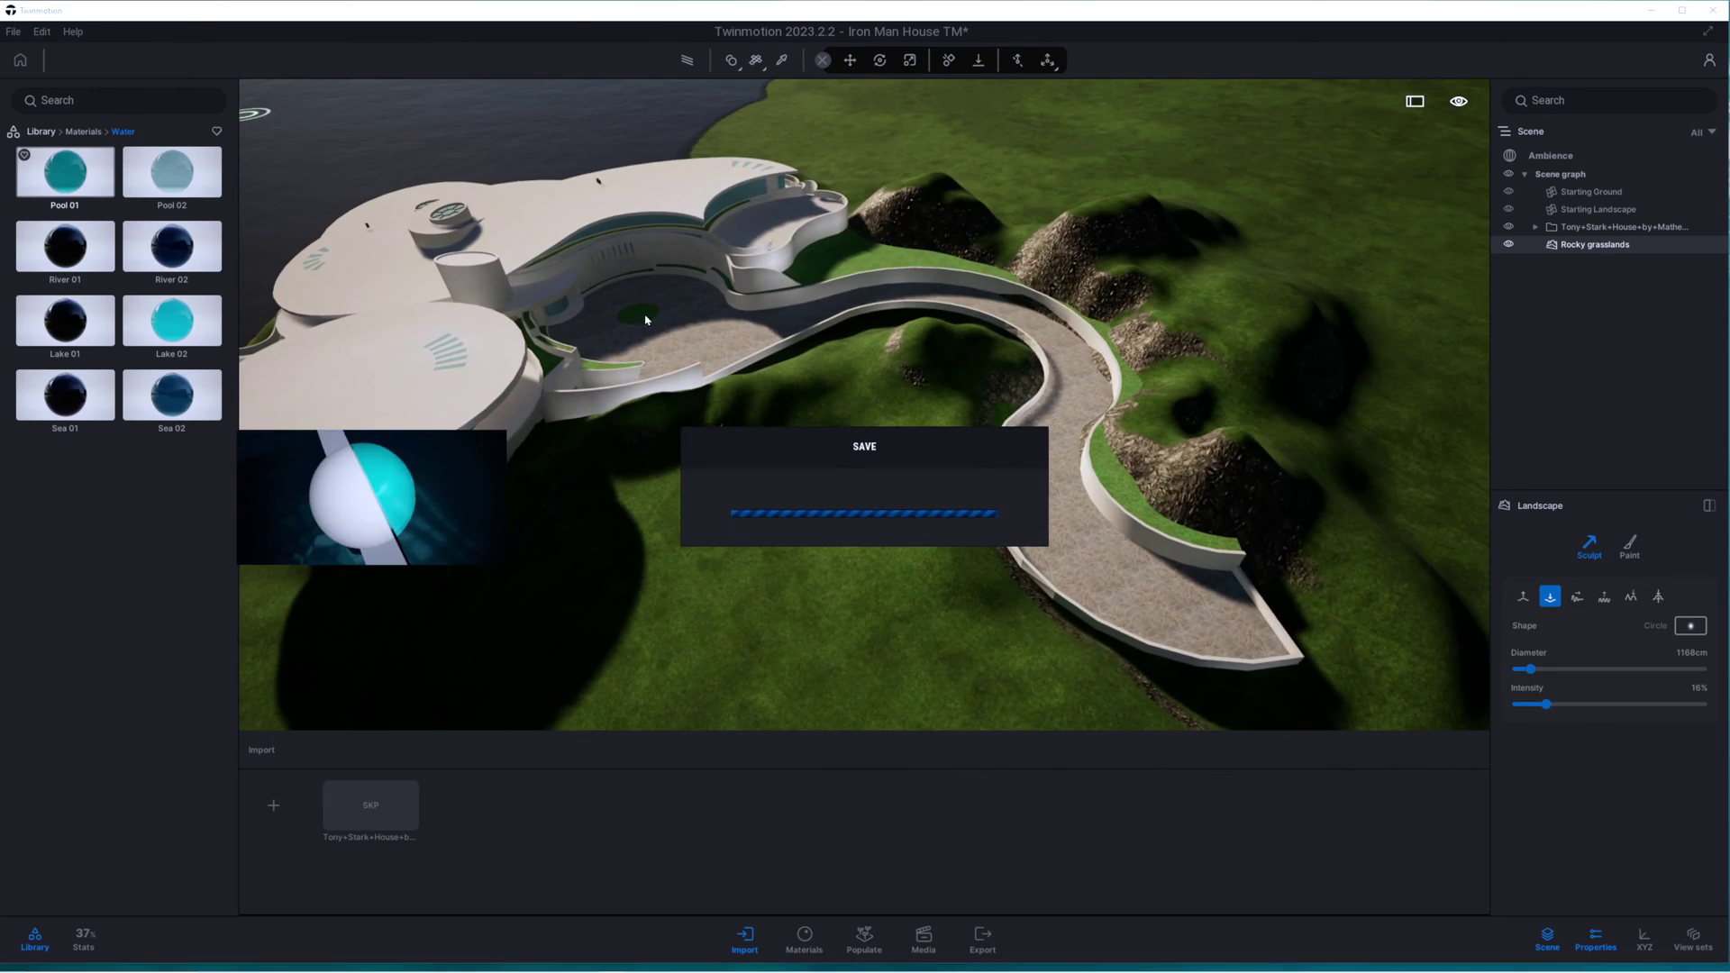
Step: Reduce the sculpt brush to 701 cm and lower the terrain beside the driveway's outer wall
{"action": "right_click_drag", "start_coordinate": [1117, 487], "coordinate": [1037, 537]}
{"action": "scroll", "coordinate": [1063, 532], "scroll_direction": "up", "scroll_amount": 3}
{"action": "key", "text": "bracketright"}
{"action": "key", "text": "bracketright"}
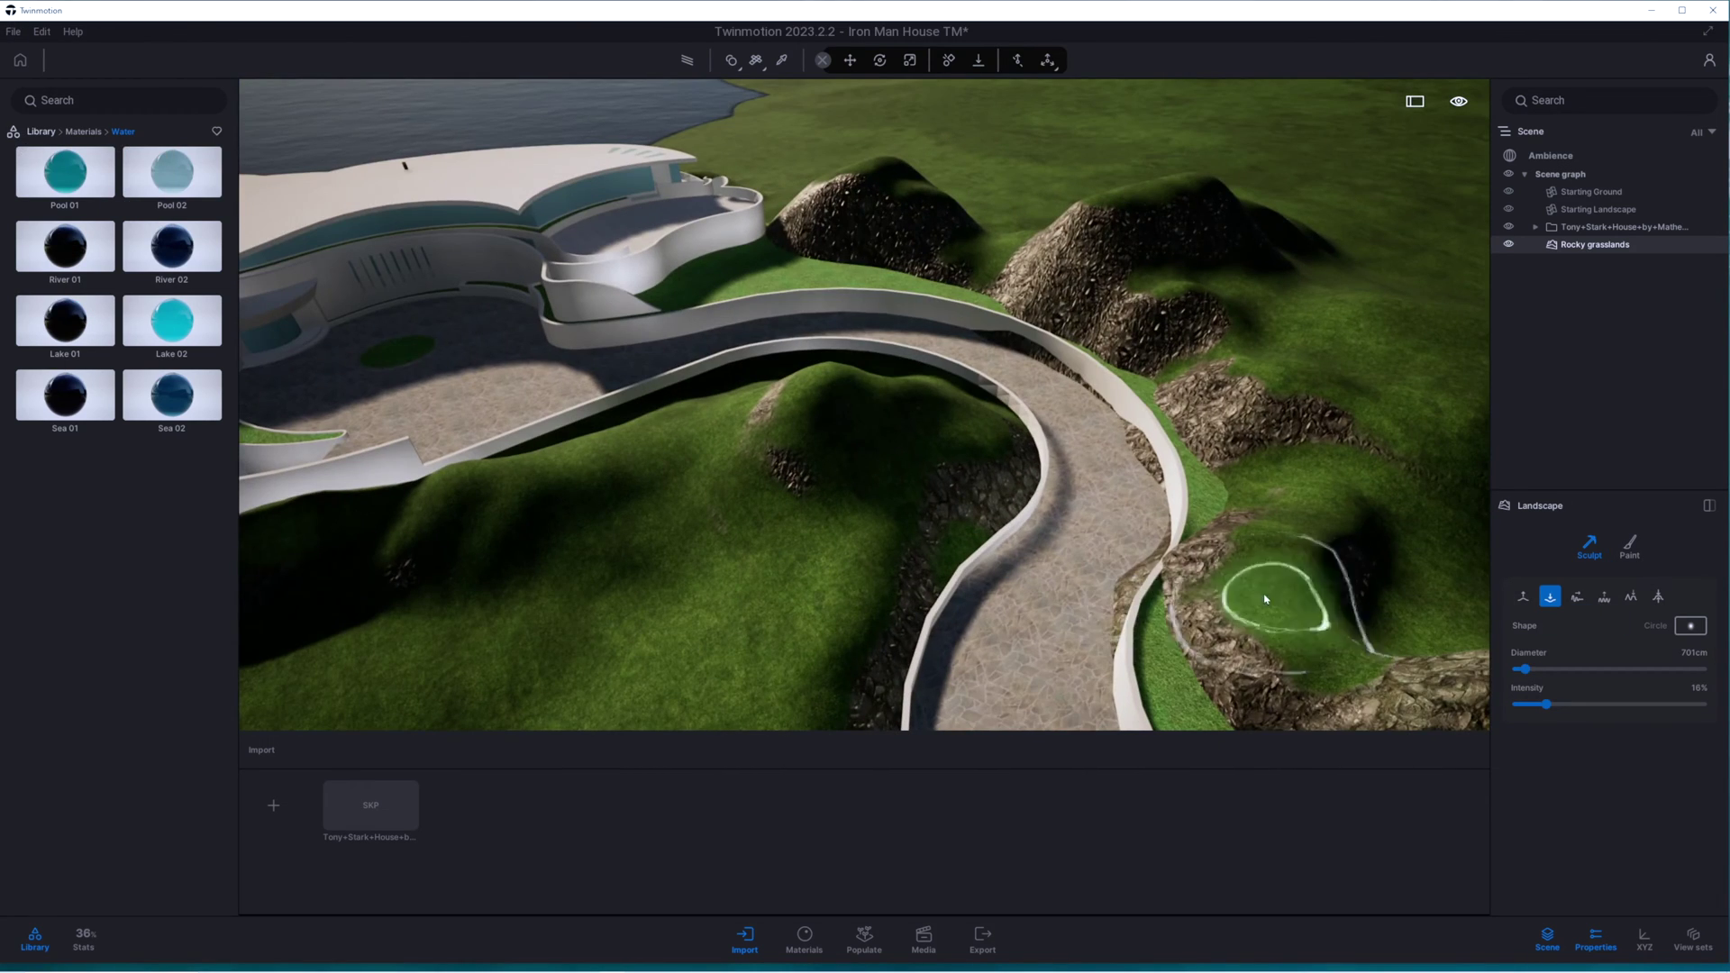
{"action": "left_click_drag", "start_coordinate": [1155, 576], "coordinate": [1177, 600]}
{"action": "right_click_drag", "start_coordinate": [1178, 600], "coordinate": [897, 955]}
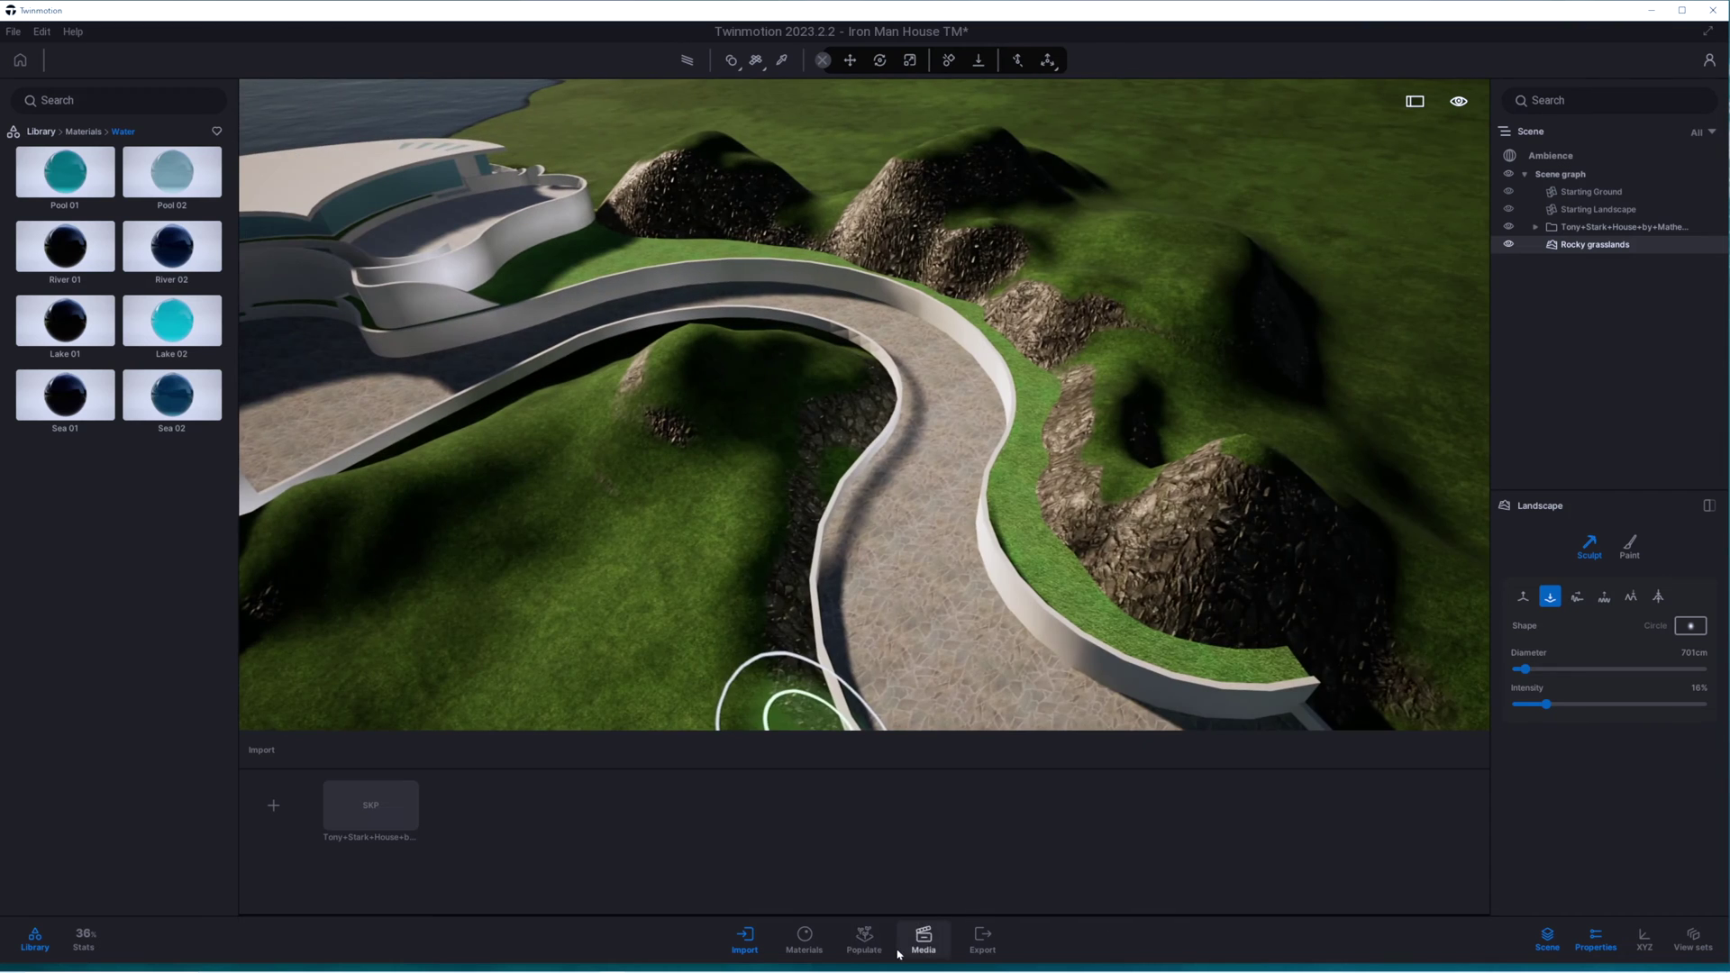
Step: Favourite Japanese cedar, Turkey Oak, Nikko fir and Japanese white larch in the Trees library and show only favourites
{"action": "left_click", "coordinate": [44, 132]}
{"action": "left_click", "coordinate": [171, 185]}
{"action": "left_click", "coordinate": [174, 184]}
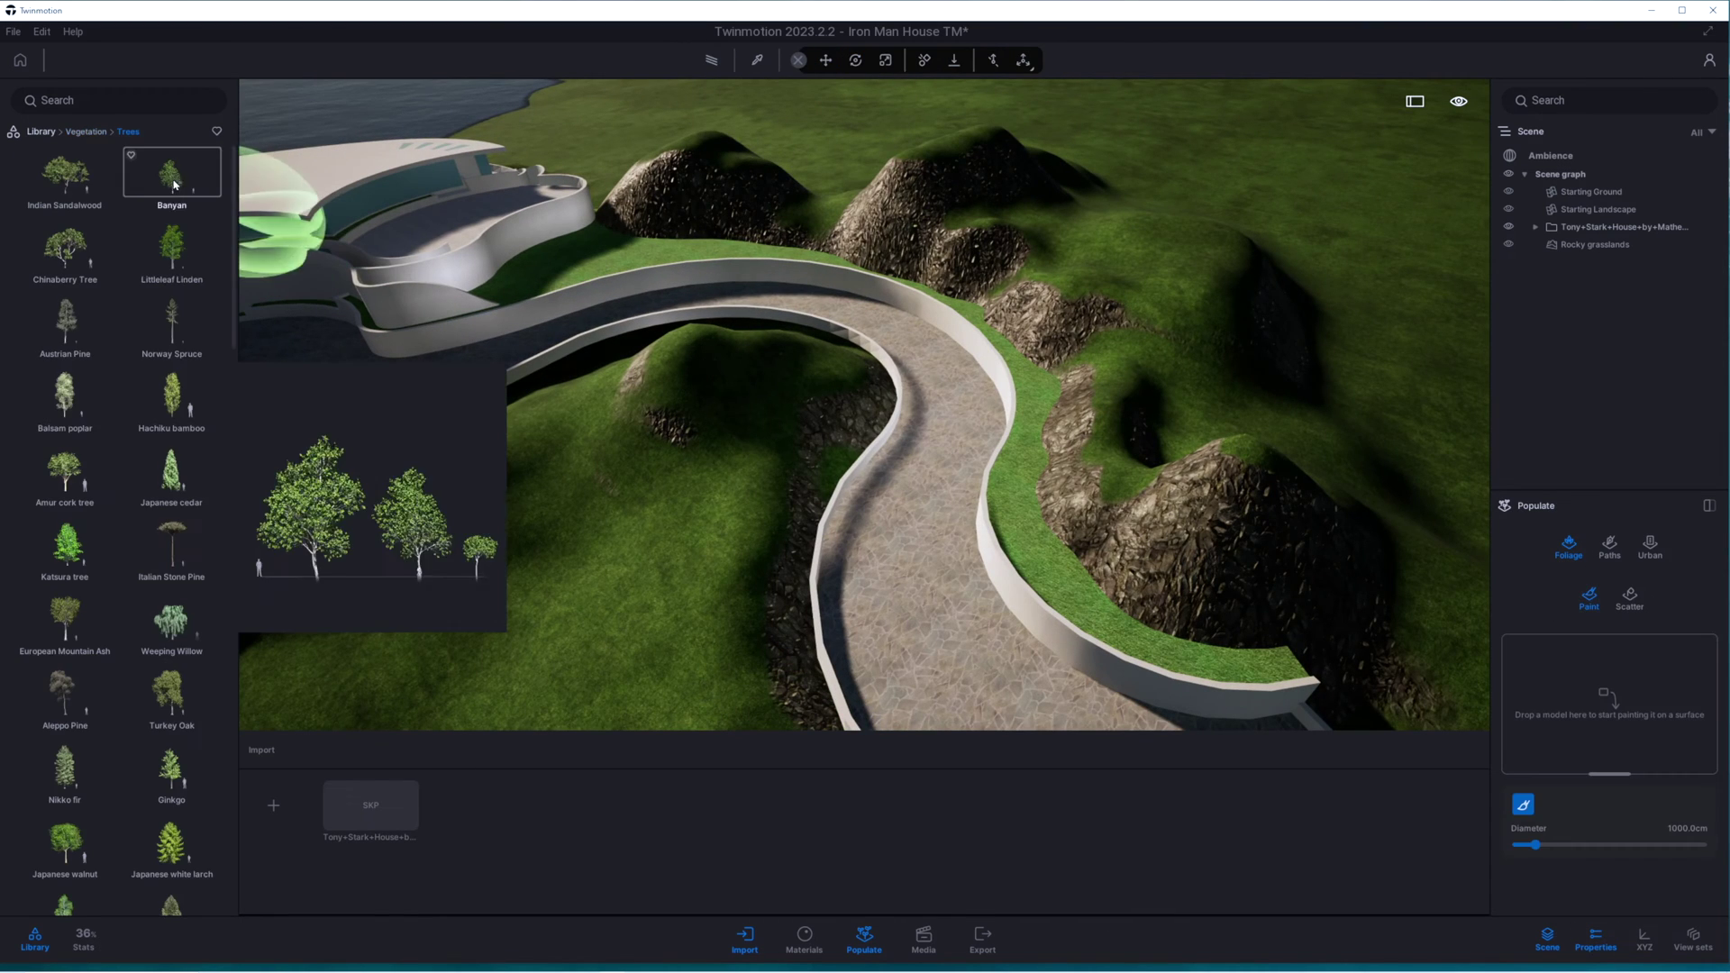
{"action": "left_click", "coordinate": [170, 694]}
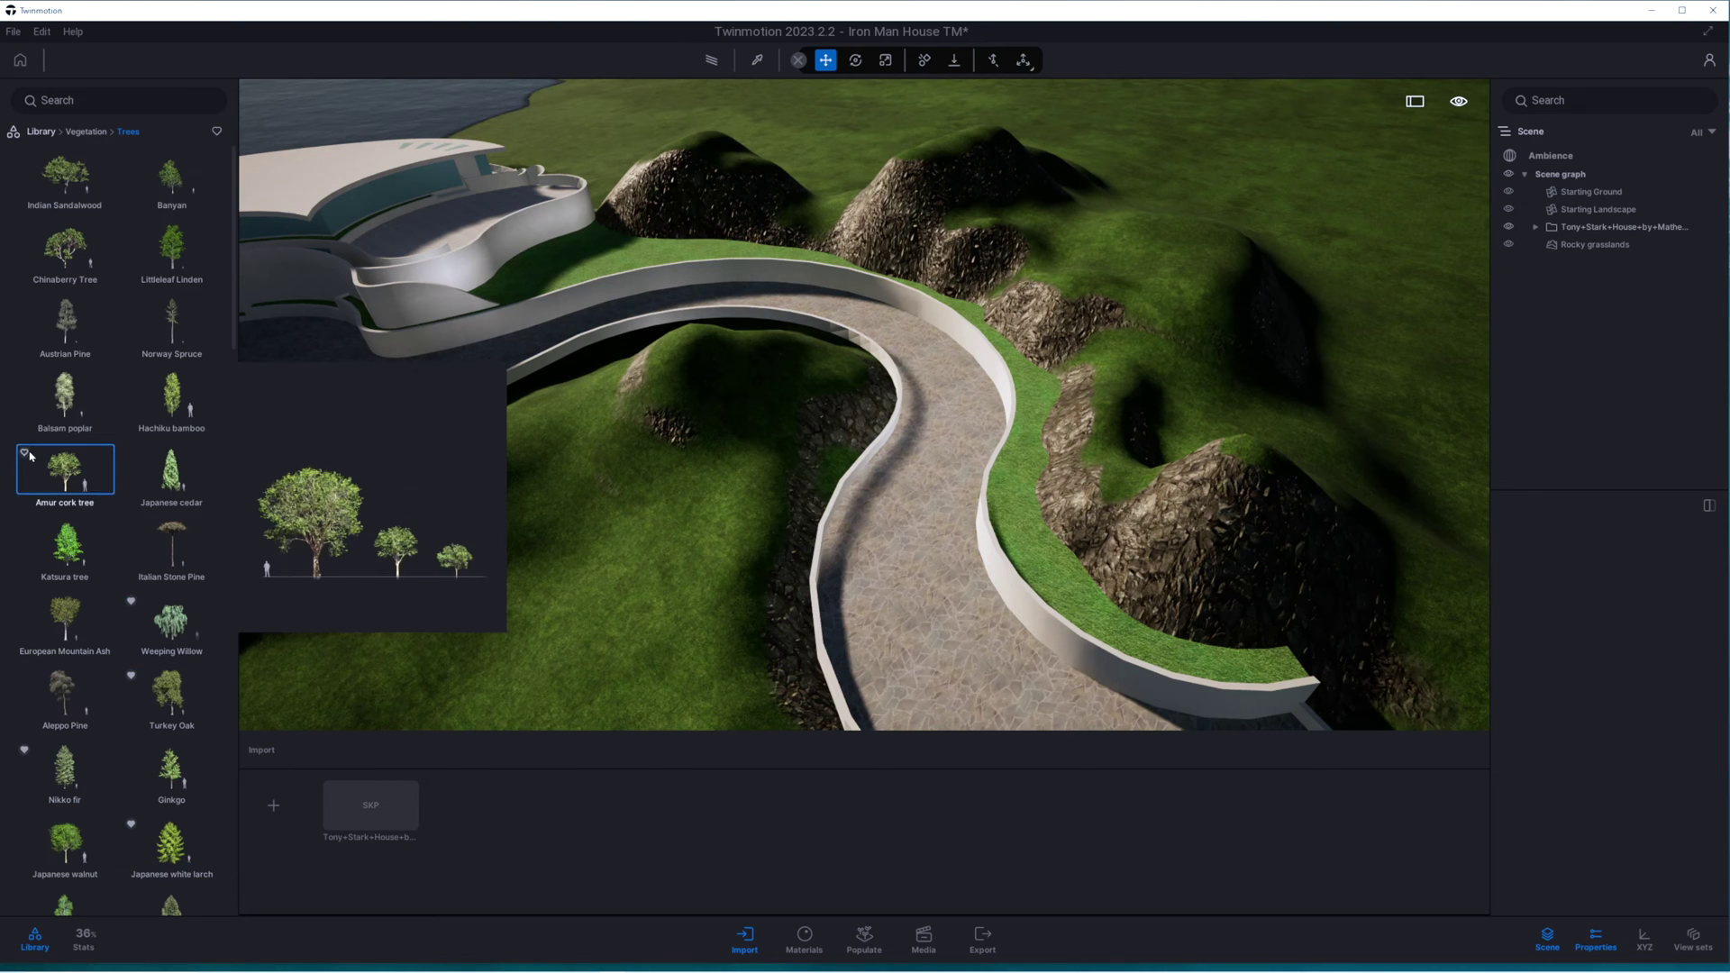
{"action": "left_click", "coordinate": [217, 132]}
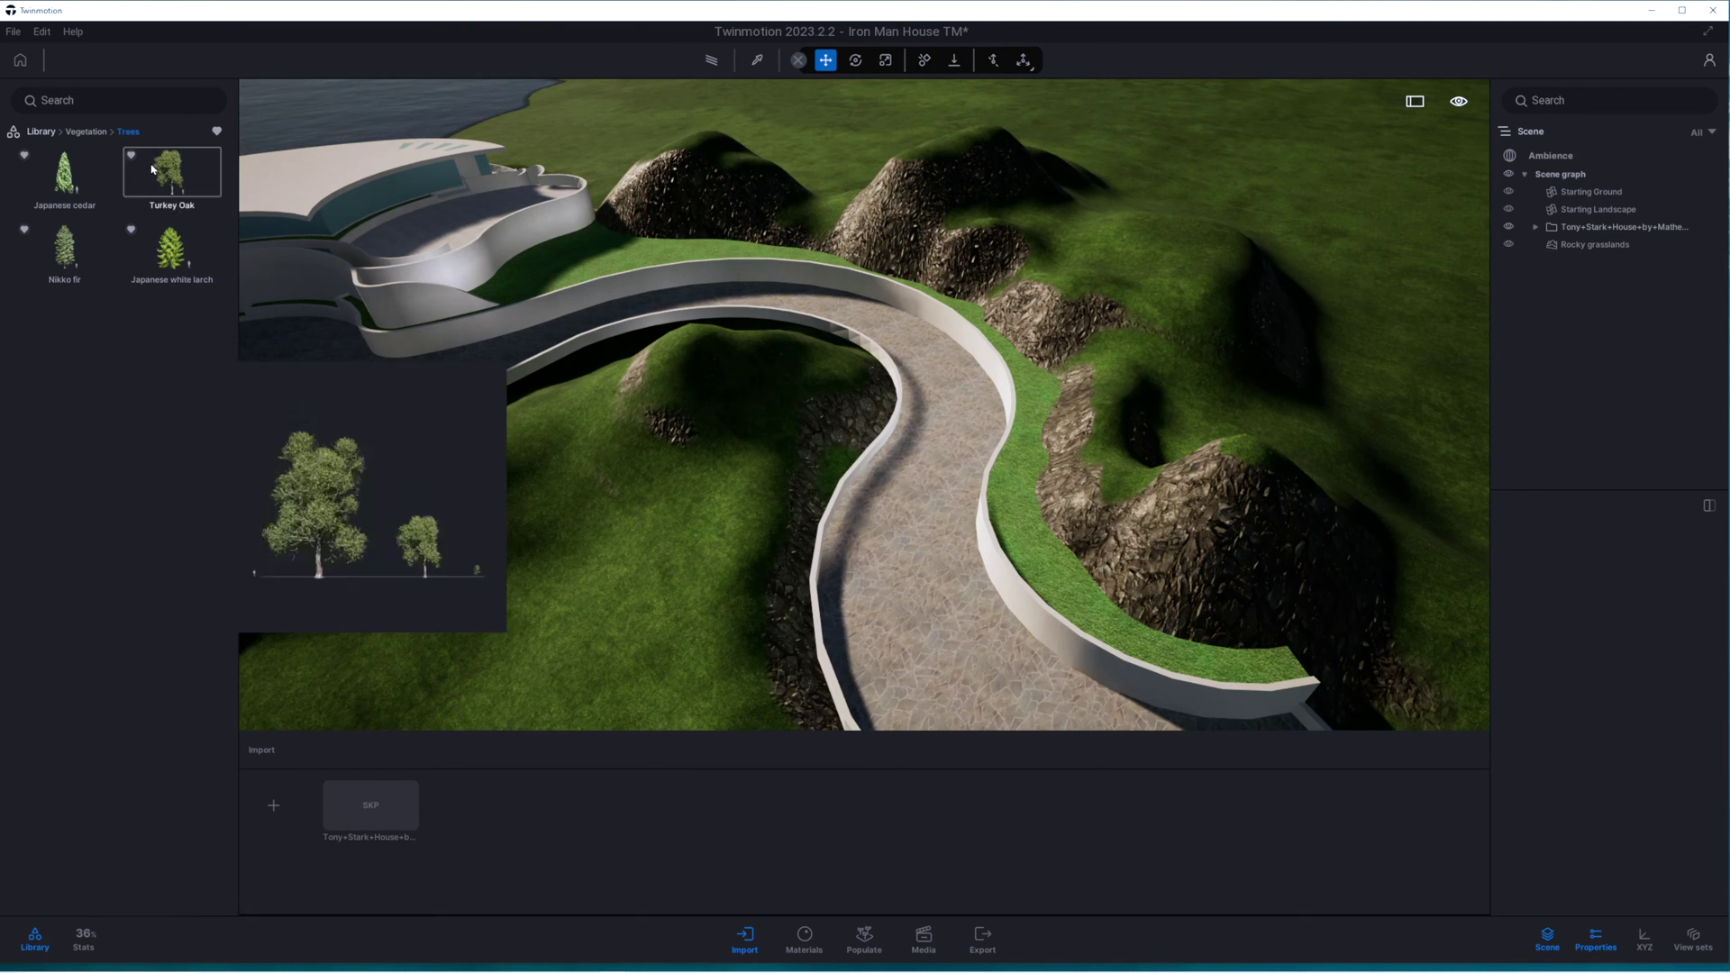
Step: Set up a painted foliage mix of Japanese cedar, Turkey Oak, Nikko fir and Japanese white larch, ready for painting
{"action": "left_click_drag", "start_coordinate": [1482, 680], "coordinate": [1585, 703]}
{"action": "left_click_drag", "start_coordinate": [170, 177], "coordinate": [1586, 703]}
{"action": "left_click_drag", "start_coordinate": [171, 250], "coordinate": [745, 443]}
{"action": "left_click_drag", "start_coordinate": [170, 177], "coordinate": [618, 406]}
{"action": "left_click", "coordinate": [864, 939]}
{"action": "left_click_drag", "start_coordinate": [64, 251], "coordinate": [1531, 734]}
{"action": "left_click_drag", "start_coordinate": [171, 250], "coordinate": [1576, 725]}
{"action": "left_click", "coordinate": [1524, 805]}
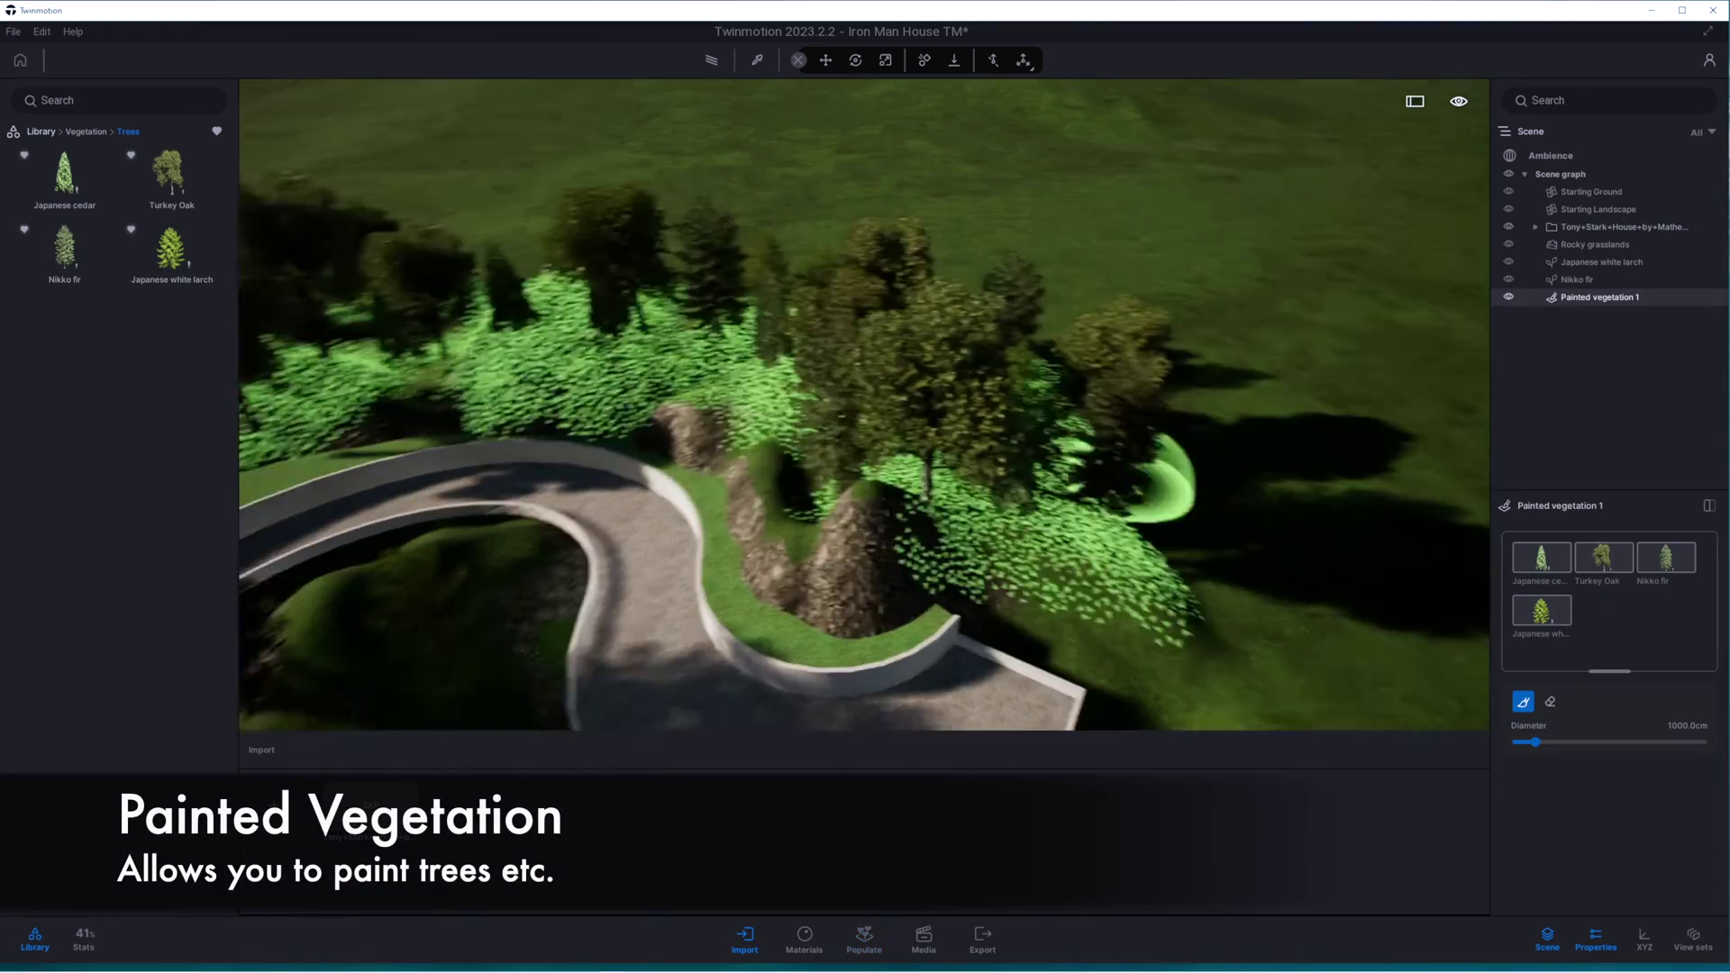
Step: Paint trees around the driveway and across the land surrounding the house, enlarging the brush to about 6900 cm
{"action": "mouse_move", "coordinate": [1157, 478]}
{"action": "right_mouse_down"}
{"action": "mouse_move", "coordinate": [973, 517]}
{"action": "mouse_move", "coordinate": [1019, 560]}
{"action": "mouse_move", "coordinate": [1027, 455]}
{"action": "right_mouse_up"}
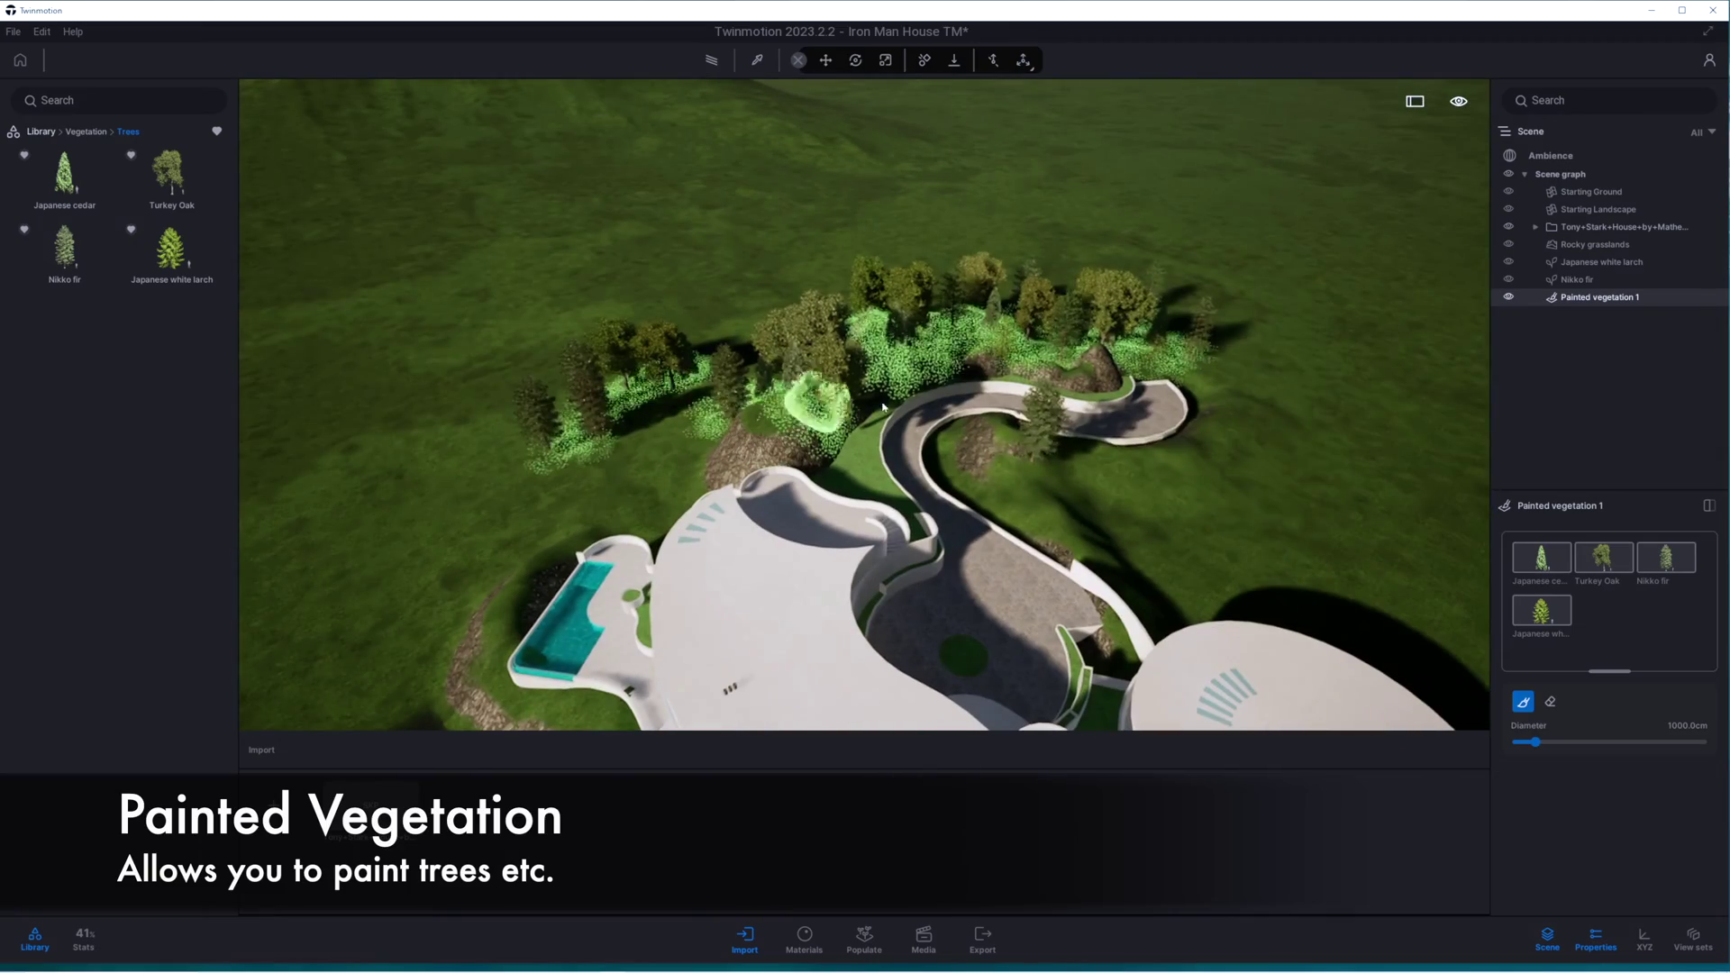
{"action": "left_click_drag", "start_coordinate": [1027, 455], "coordinate": [1235, 460]}
{"action": "scroll", "coordinate": [1236, 461], "scroll_direction": "down", "scroll_amount": 10}
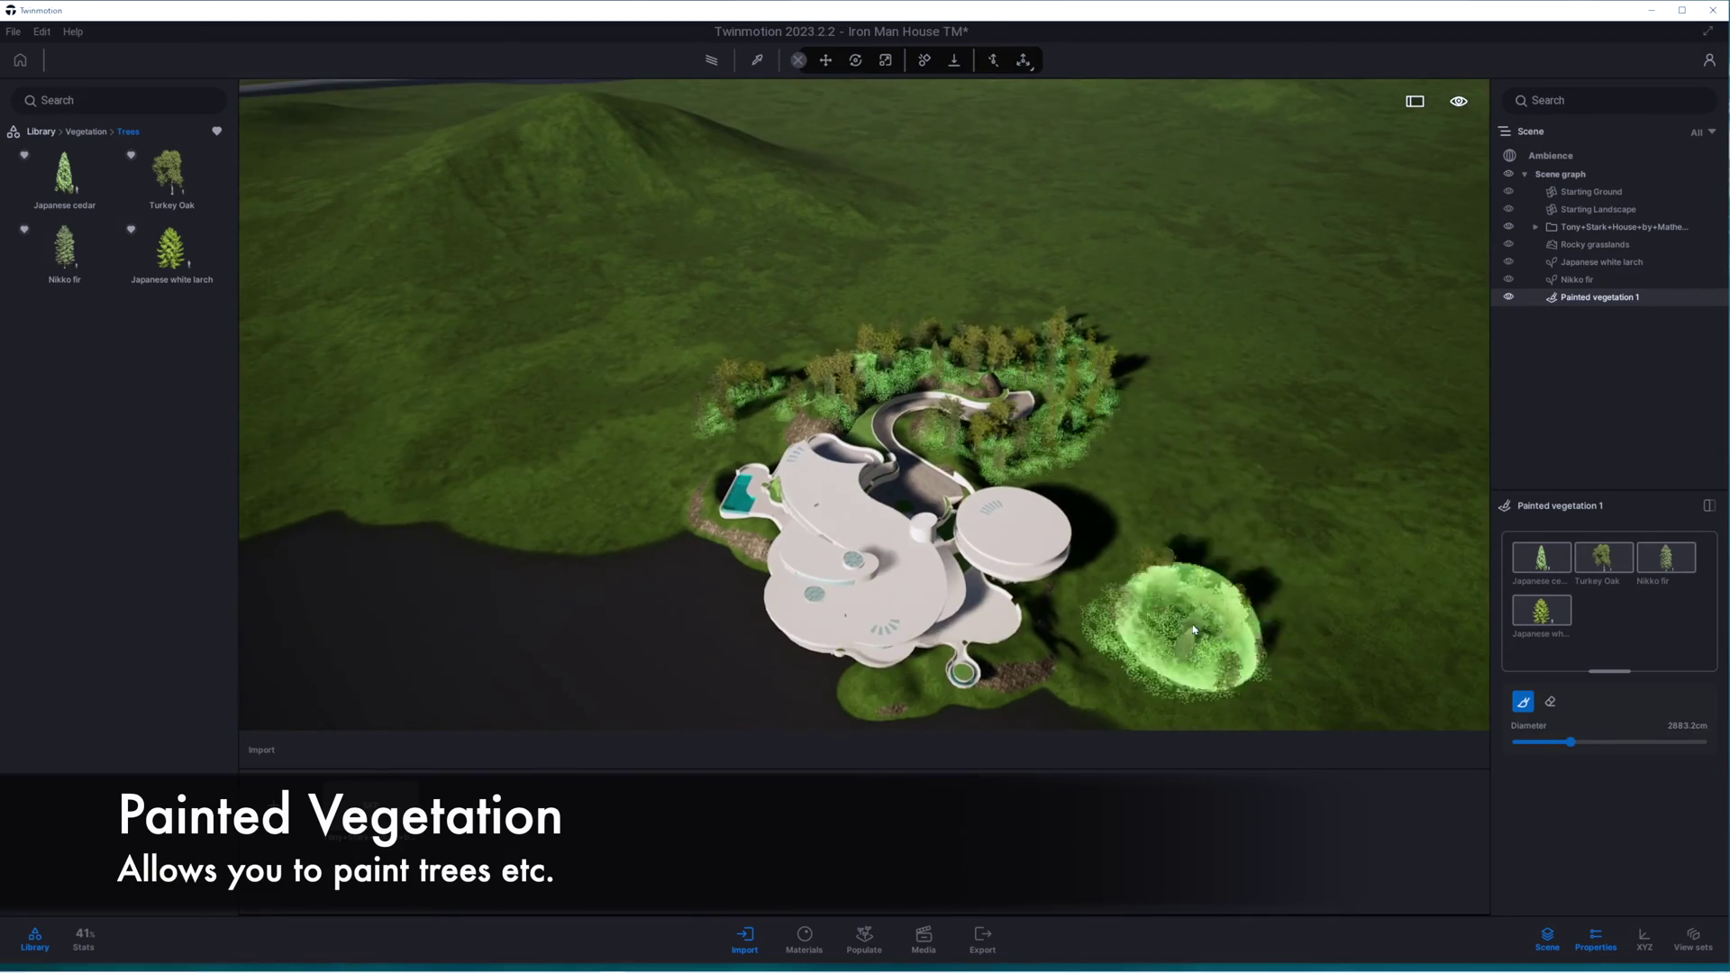
{"action": "left_click_drag", "start_coordinate": [1570, 741], "coordinate": [1643, 741]}
{"action": "mouse_move", "coordinate": [714, 270]}
{"action": "left_mouse_down"}
{"action": "mouse_move", "coordinate": [348, 463]}
{"action": "mouse_move", "coordinate": [856, 263]}
{"action": "mouse_move", "coordinate": [1351, 585]}
{"action": "mouse_move", "coordinate": [1441, 383]}
{"action": "left_mouse_up"}
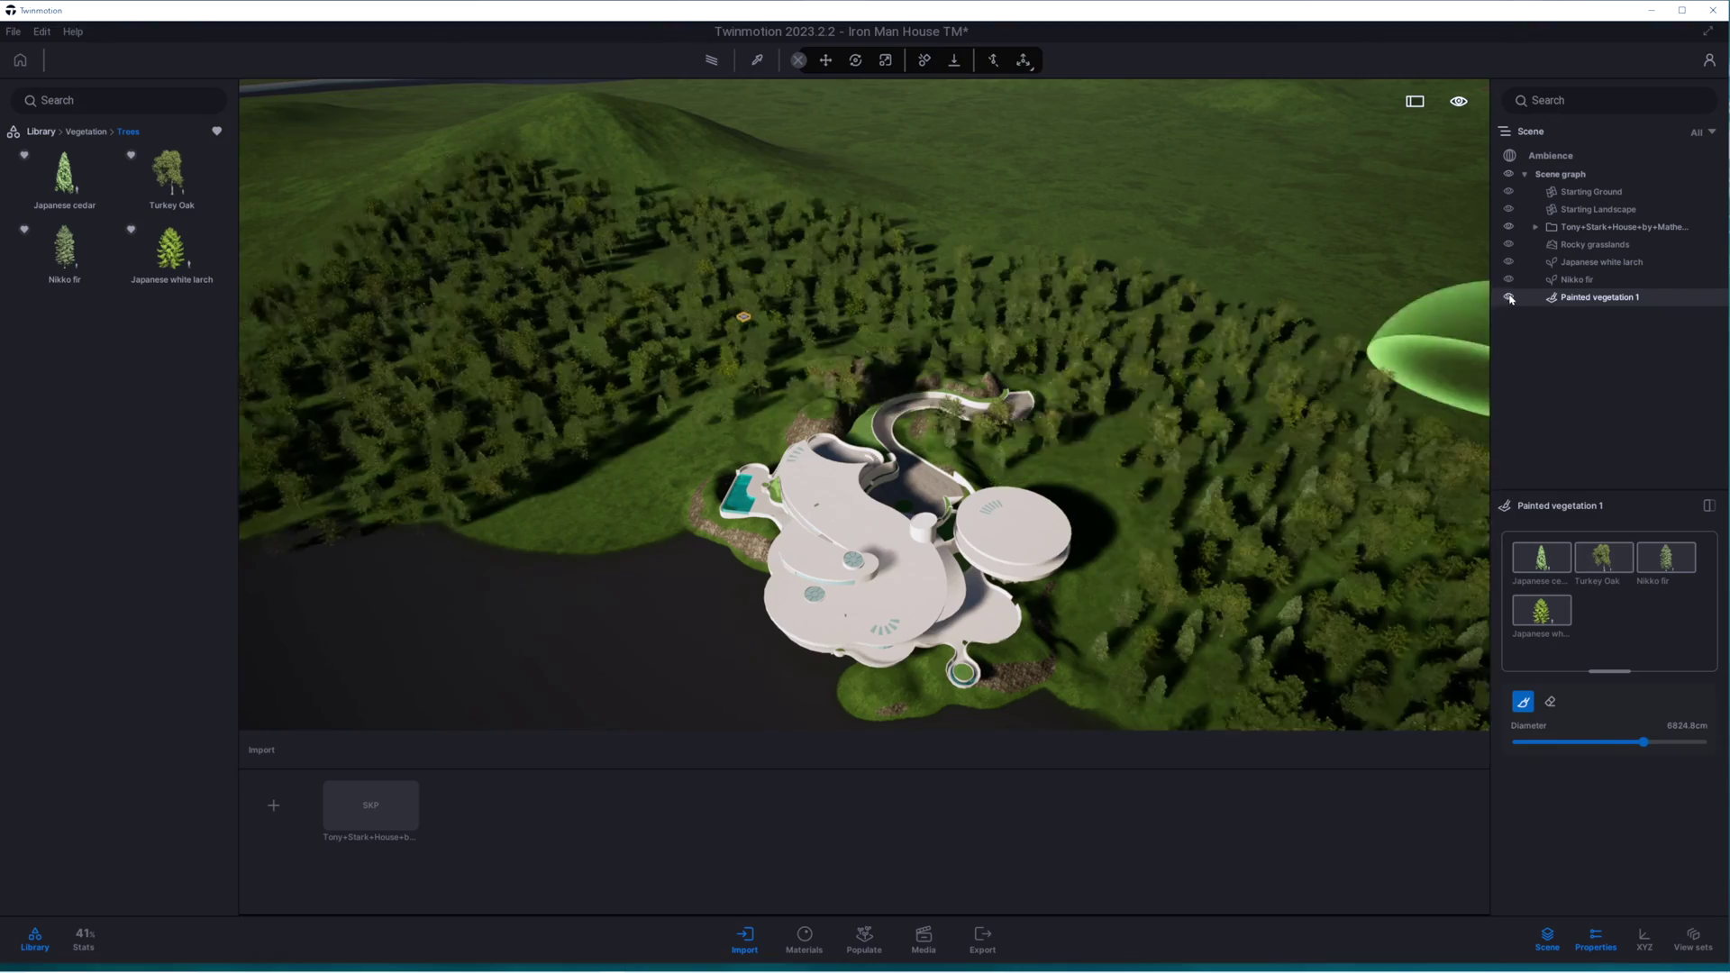
Step: Paint more trees along the bare shore beside the swimming pool with a smaller vegetation brush
{"action": "key", "text": "w"}
{"action": "key", "text": "q"}
{"action": "scroll", "coordinate": [869, 437], "scroll_direction": "up", "scroll_amount": 8}
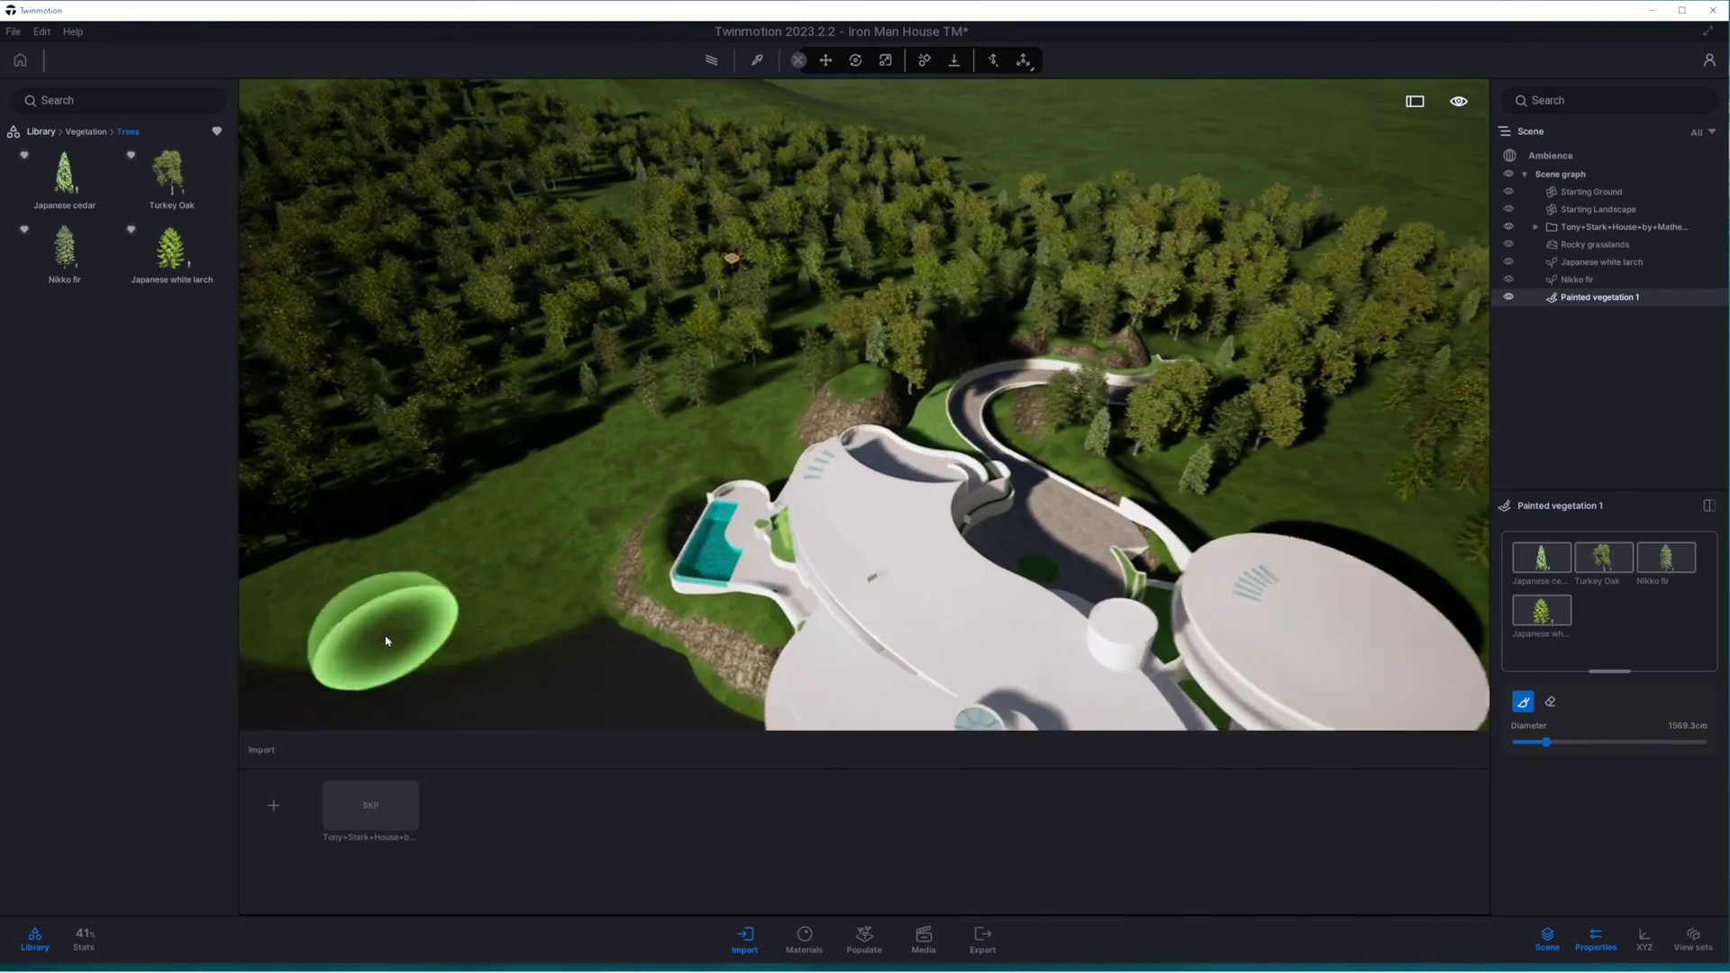
{"action": "scroll", "coordinate": [708, 470], "scroll_direction": "down", "scroll_amount": 5}
{"action": "right_click_drag", "start_coordinate": [708, 470], "coordinate": [1677, 598]}
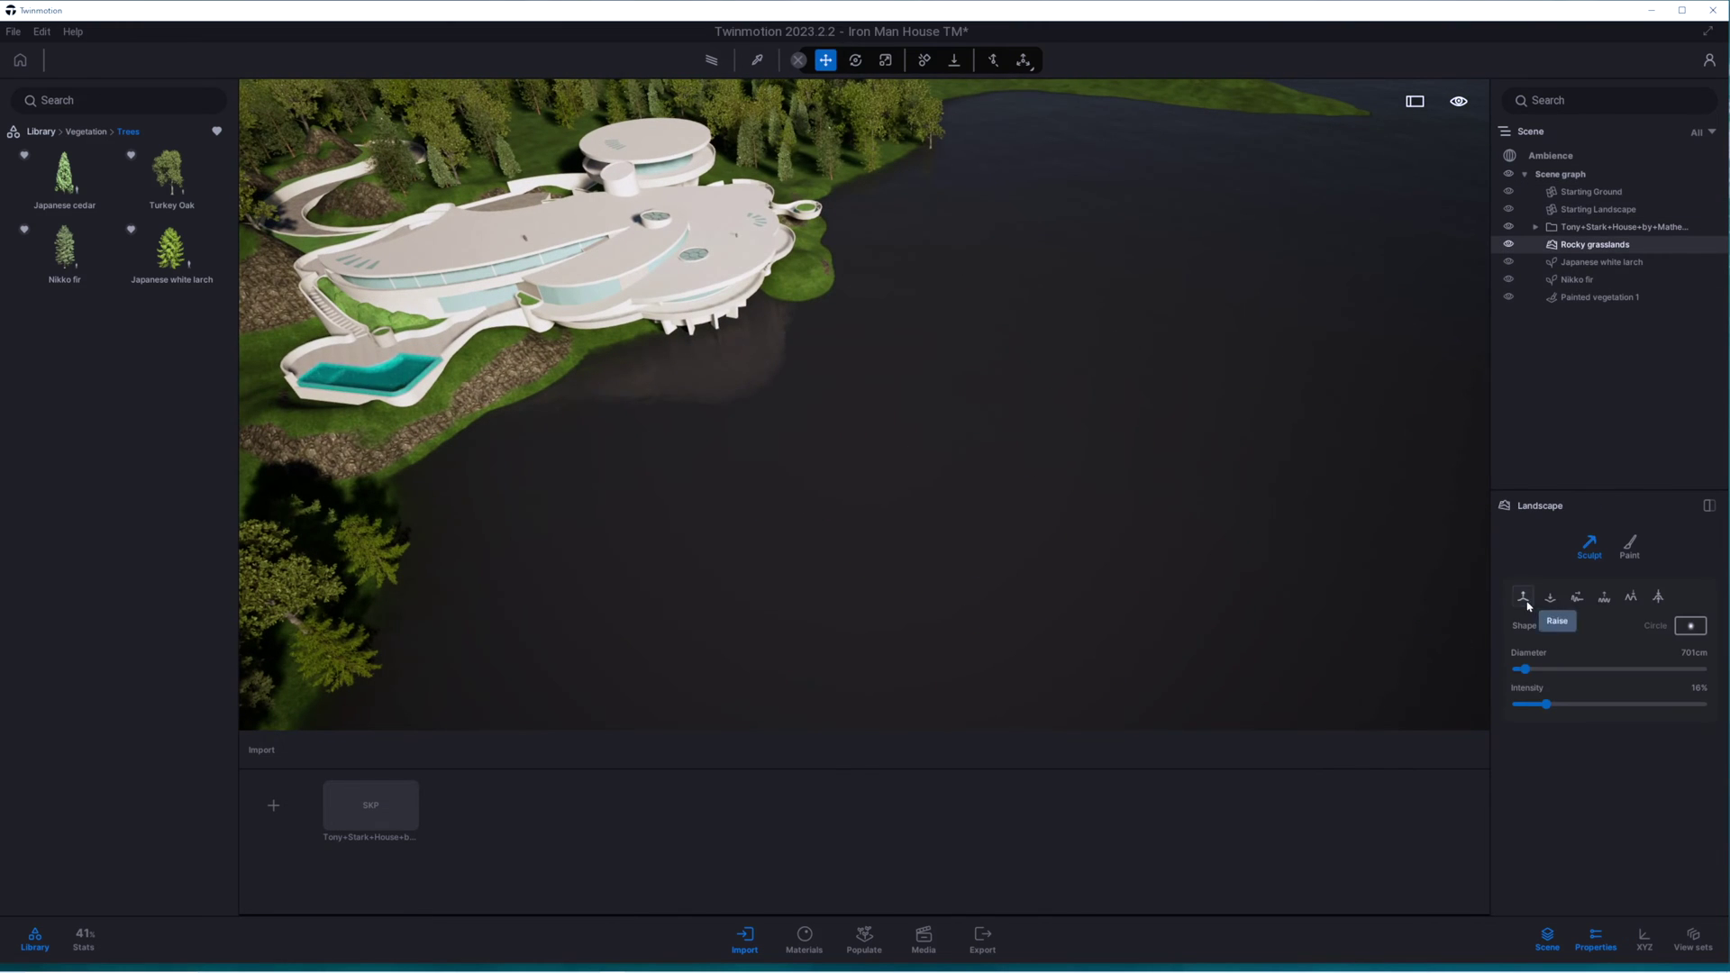
Step: Raise an island in the lake and build up the opposite shoreline using the Raise brush on the Rocky grasslands landscape
{"action": "left_click", "coordinate": [1524, 600]}
{"action": "mouse_move", "coordinate": [1147, 559]}
{"action": "right_mouse_down"}
{"action": "mouse_move", "coordinate": [938, 556]}
{"action": "mouse_move", "coordinate": [1363, 549]}
{"action": "mouse_move", "coordinate": [1262, 544]}
{"action": "mouse_move", "coordinate": [1361, 602]}
{"action": "right_mouse_up"}
{"action": "scroll", "coordinate": [1363, 549], "scroll_direction": "down", "scroll_amount": 5}
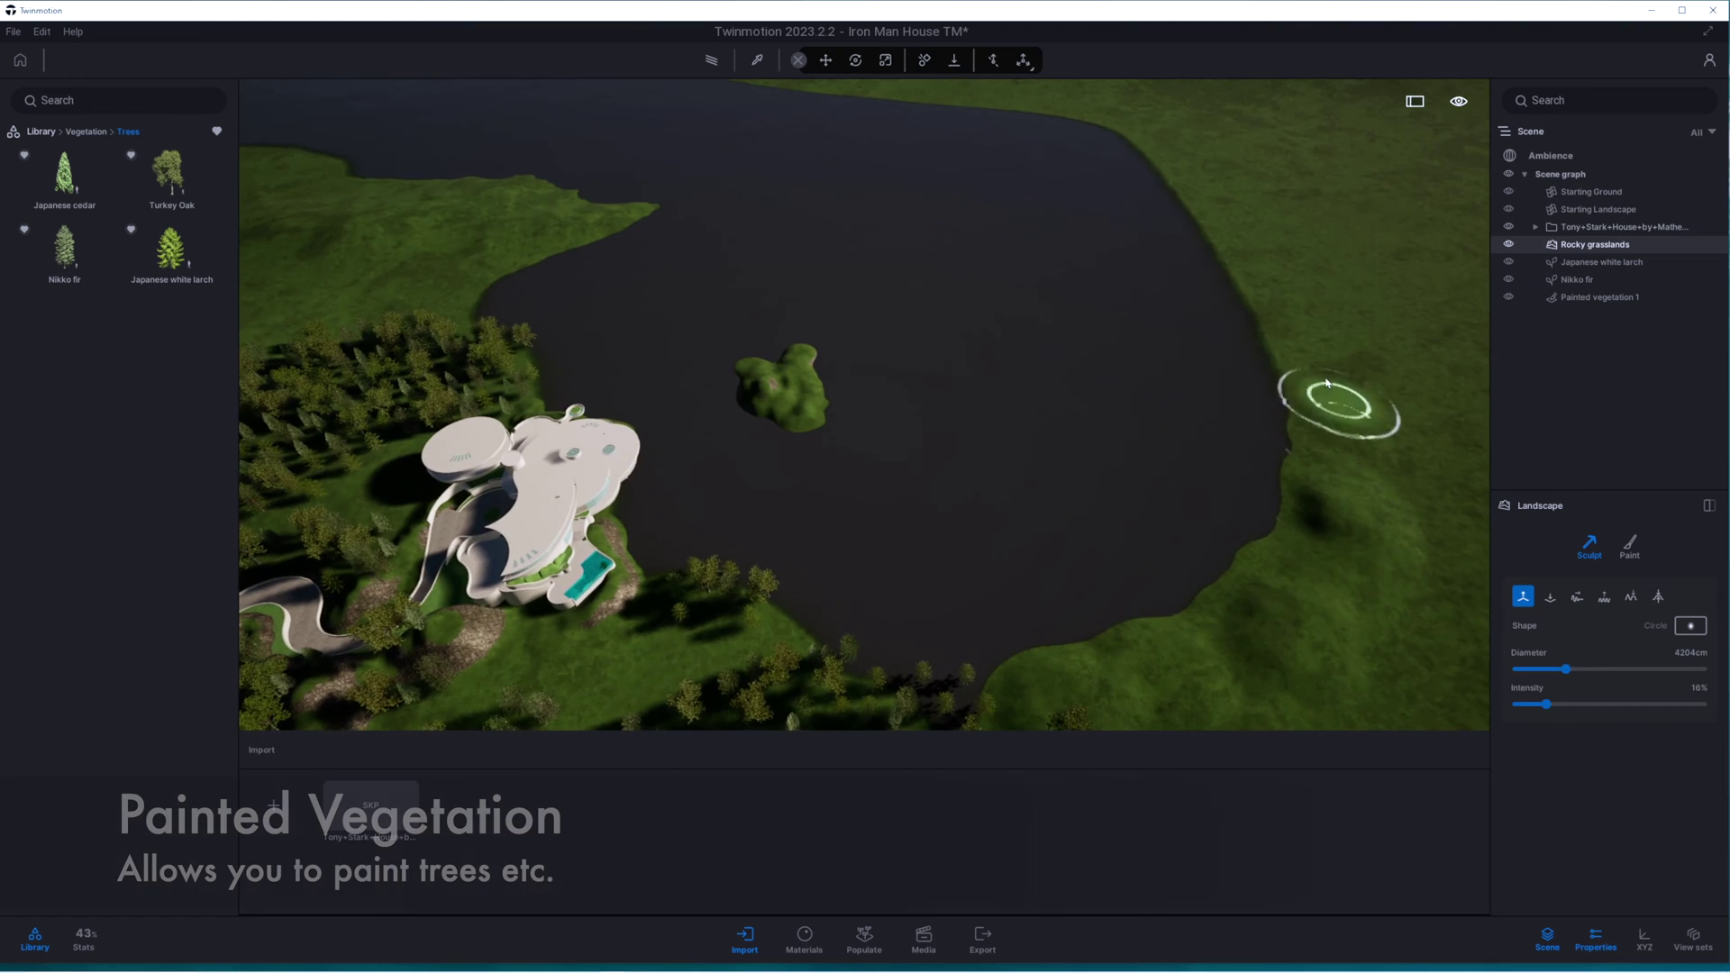
{"action": "left_click_drag", "start_coordinate": [1325, 383], "coordinate": [1265, 283]}
{"action": "right_click_drag", "start_coordinate": [1382, 657], "coordinate": [857, 569]}
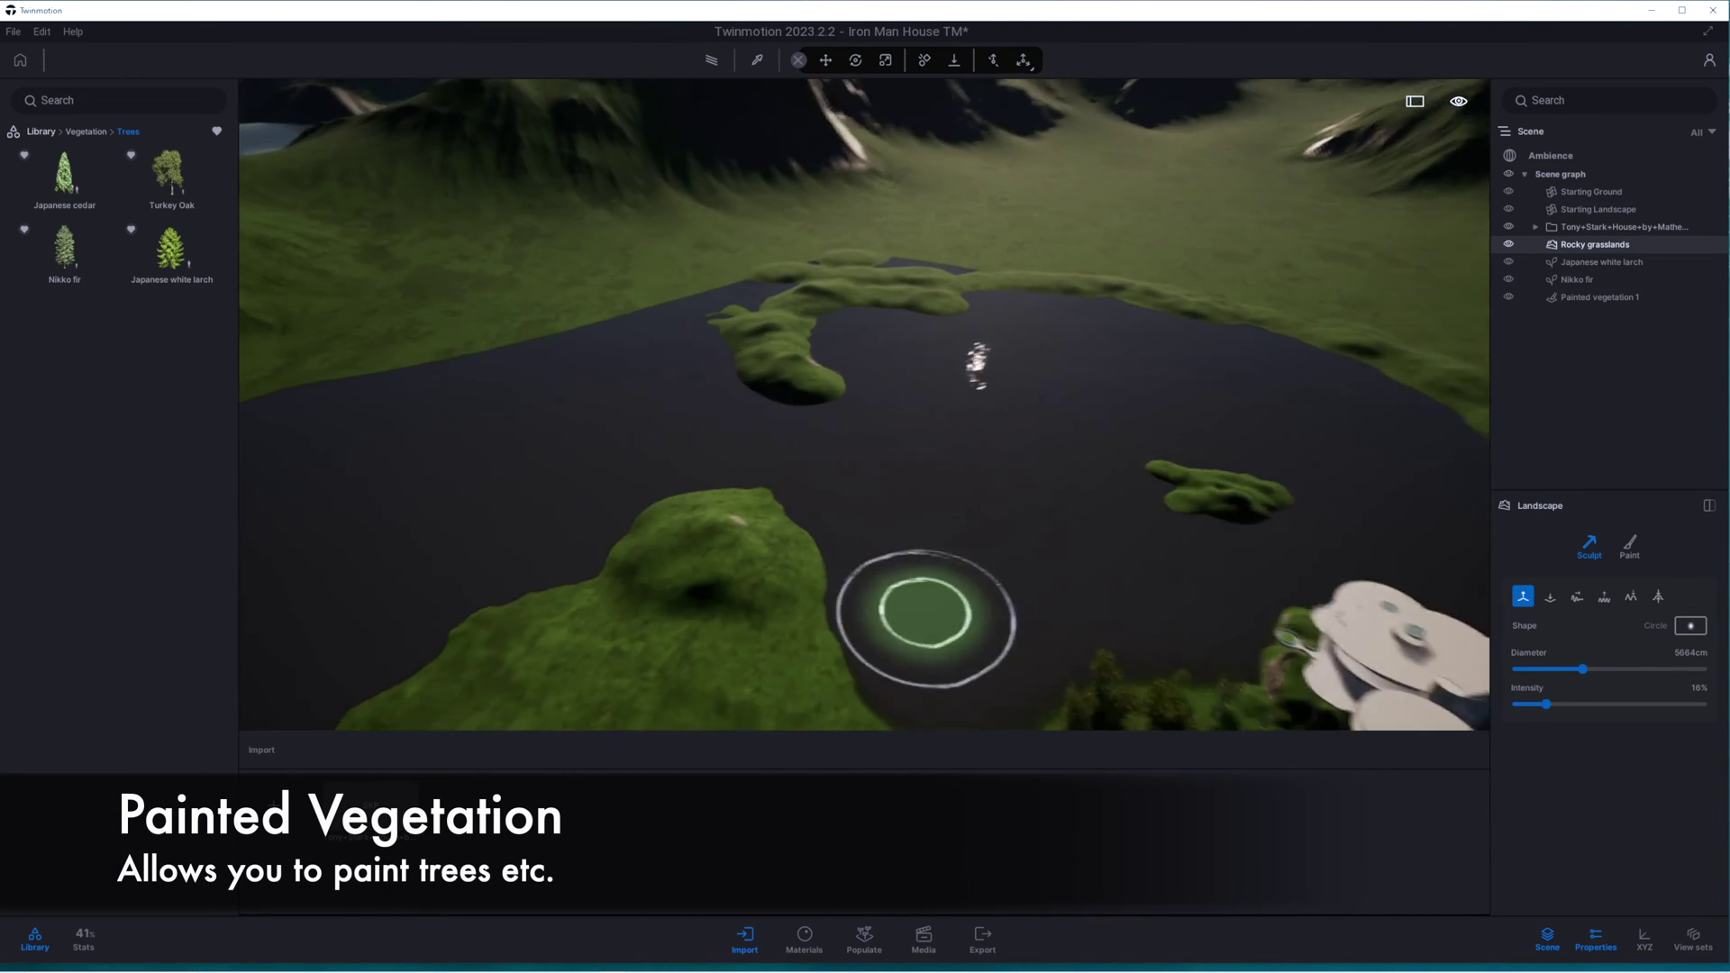
Step: Raise two more small islands in the lake with the sculpt brush at about 2820 cm
{"action": "left_click_drag", "start_coordinate": [987, 435], "coordinate": [919, 458]}
{"action": "key", "text": "a"}
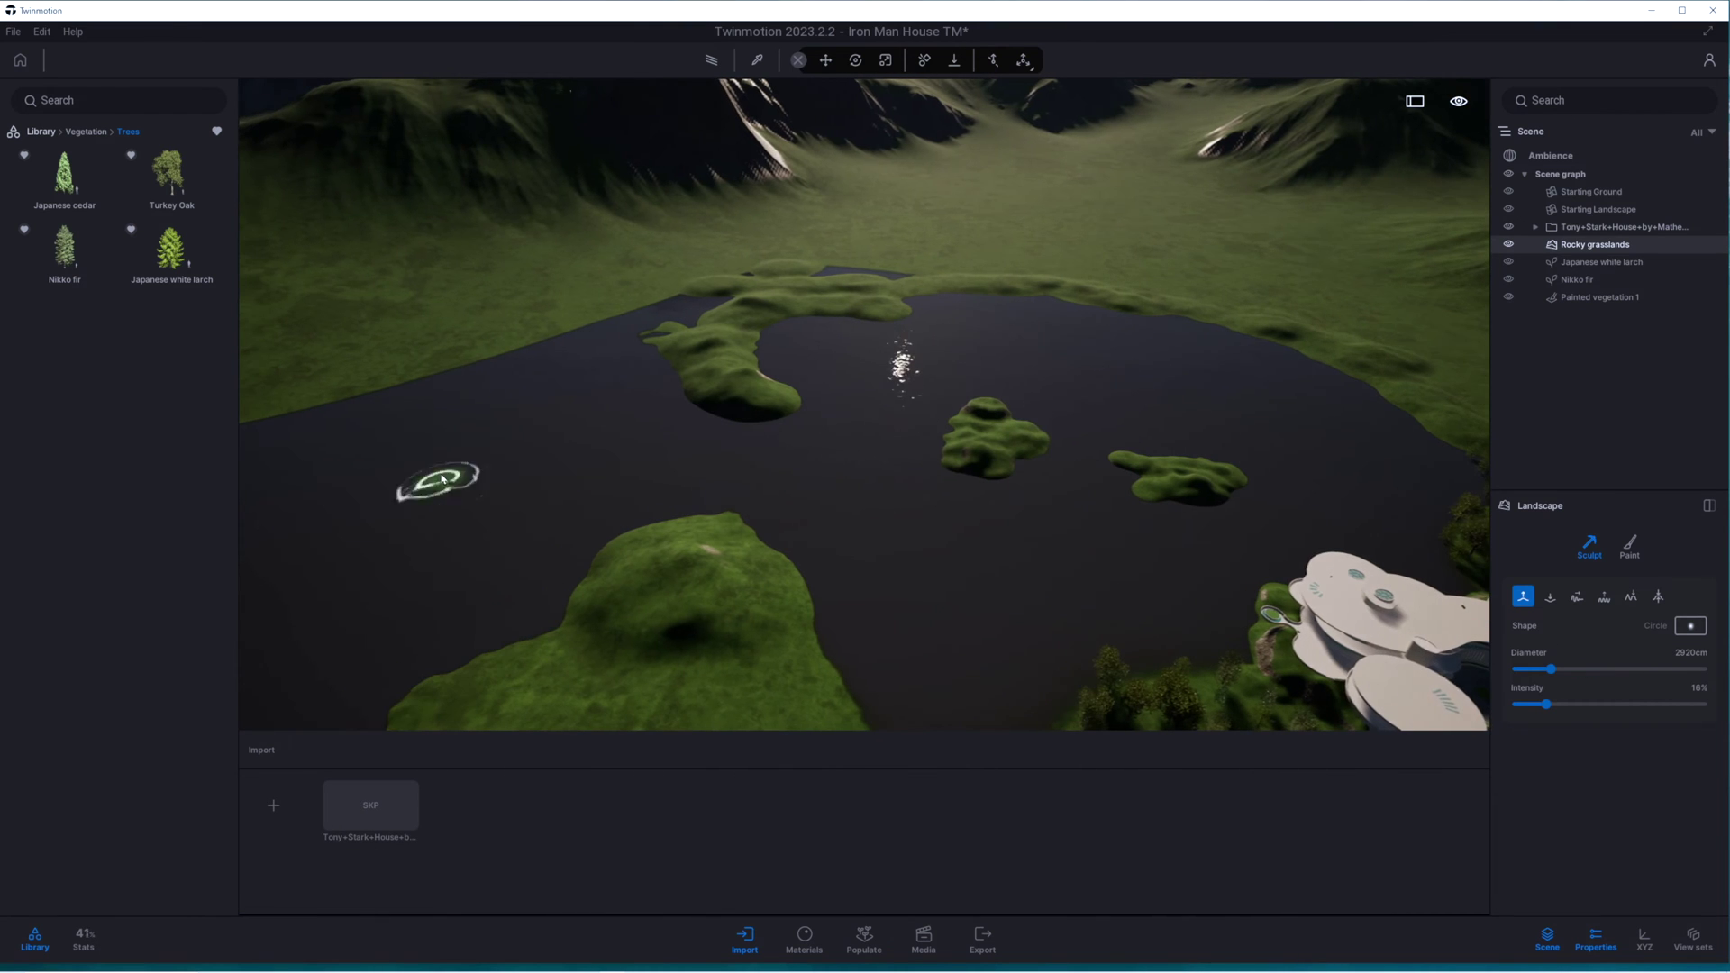
{"action": "key", "text": "a"}
{"action": "mouse_move", "coordinate": [450, 476]}
{"action": "left_mouse_down"}
{"action": "mouse_move", "coordinate": [351, 532]}
{"action": "mouse_move", "coordinate": [382, 494]}
{"action": "left_mouse_up"}
Step: Raise the peninsula tip and far lakeshore terrain, enlarging the sculpt brush to about 8876 cm at 31% intensity
{"action": "left_click_drag", "start_coordinate": [1559, 671], "coordinate": [1571, 670]}
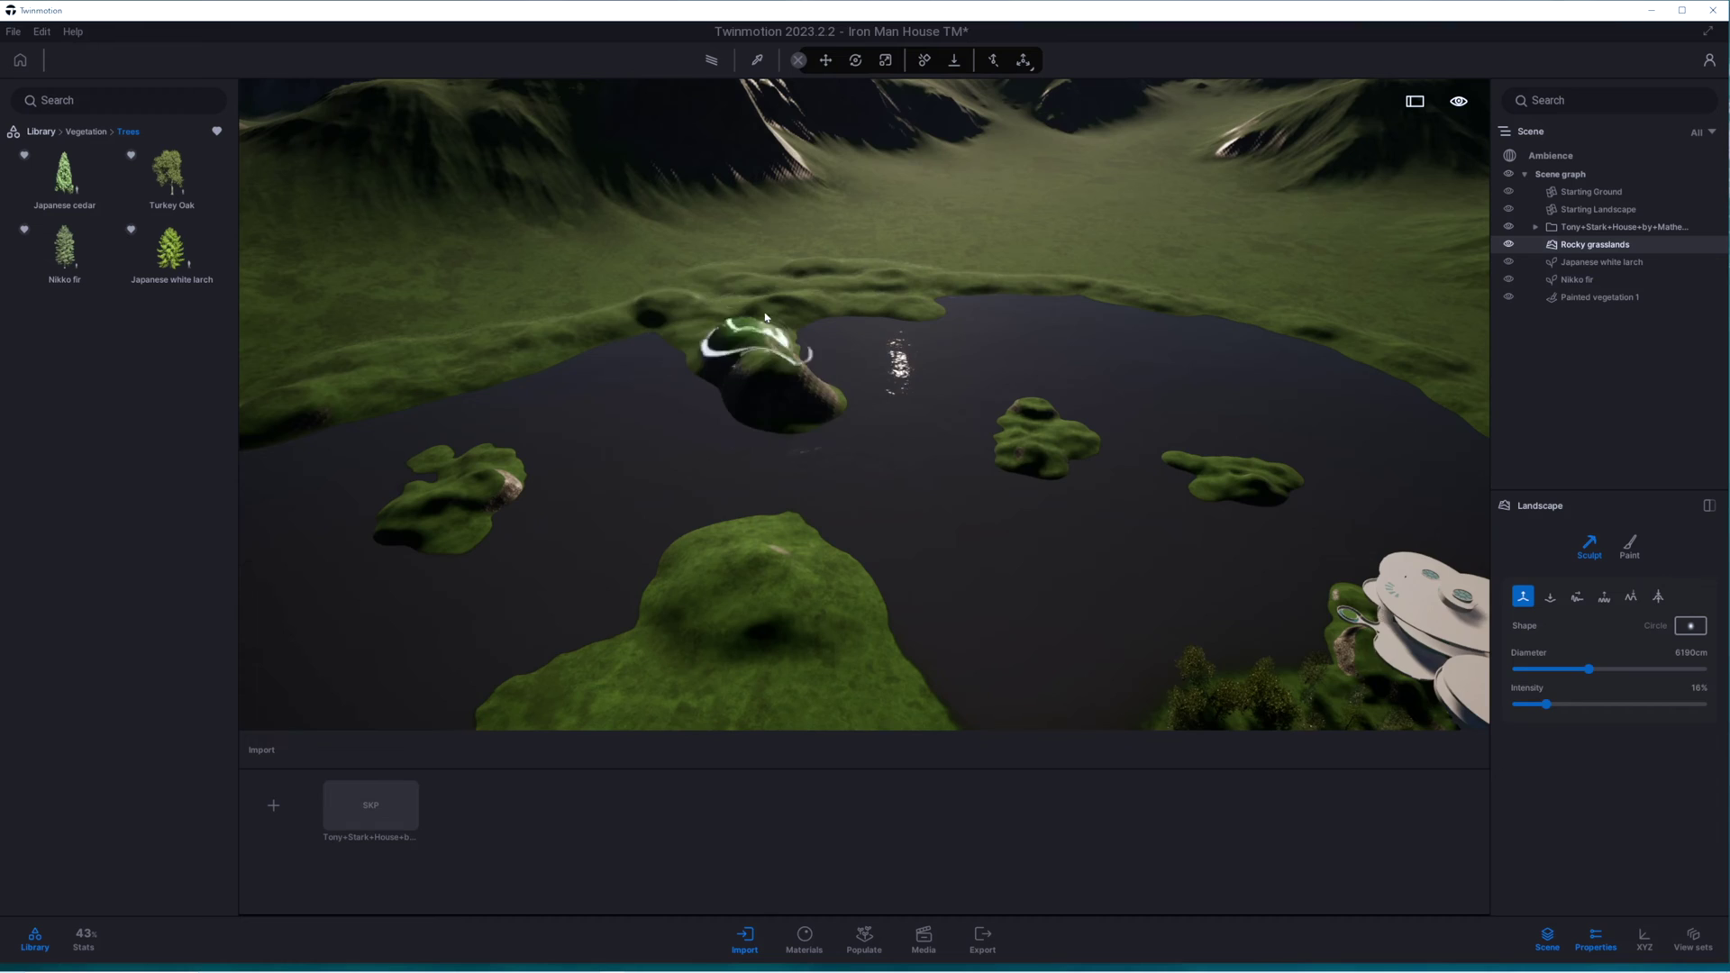
{"action": "right_click_drag", "start_coordinate": [697, 325], "coordinate": [643, 543]}
{"action": "key", "text": "w"}
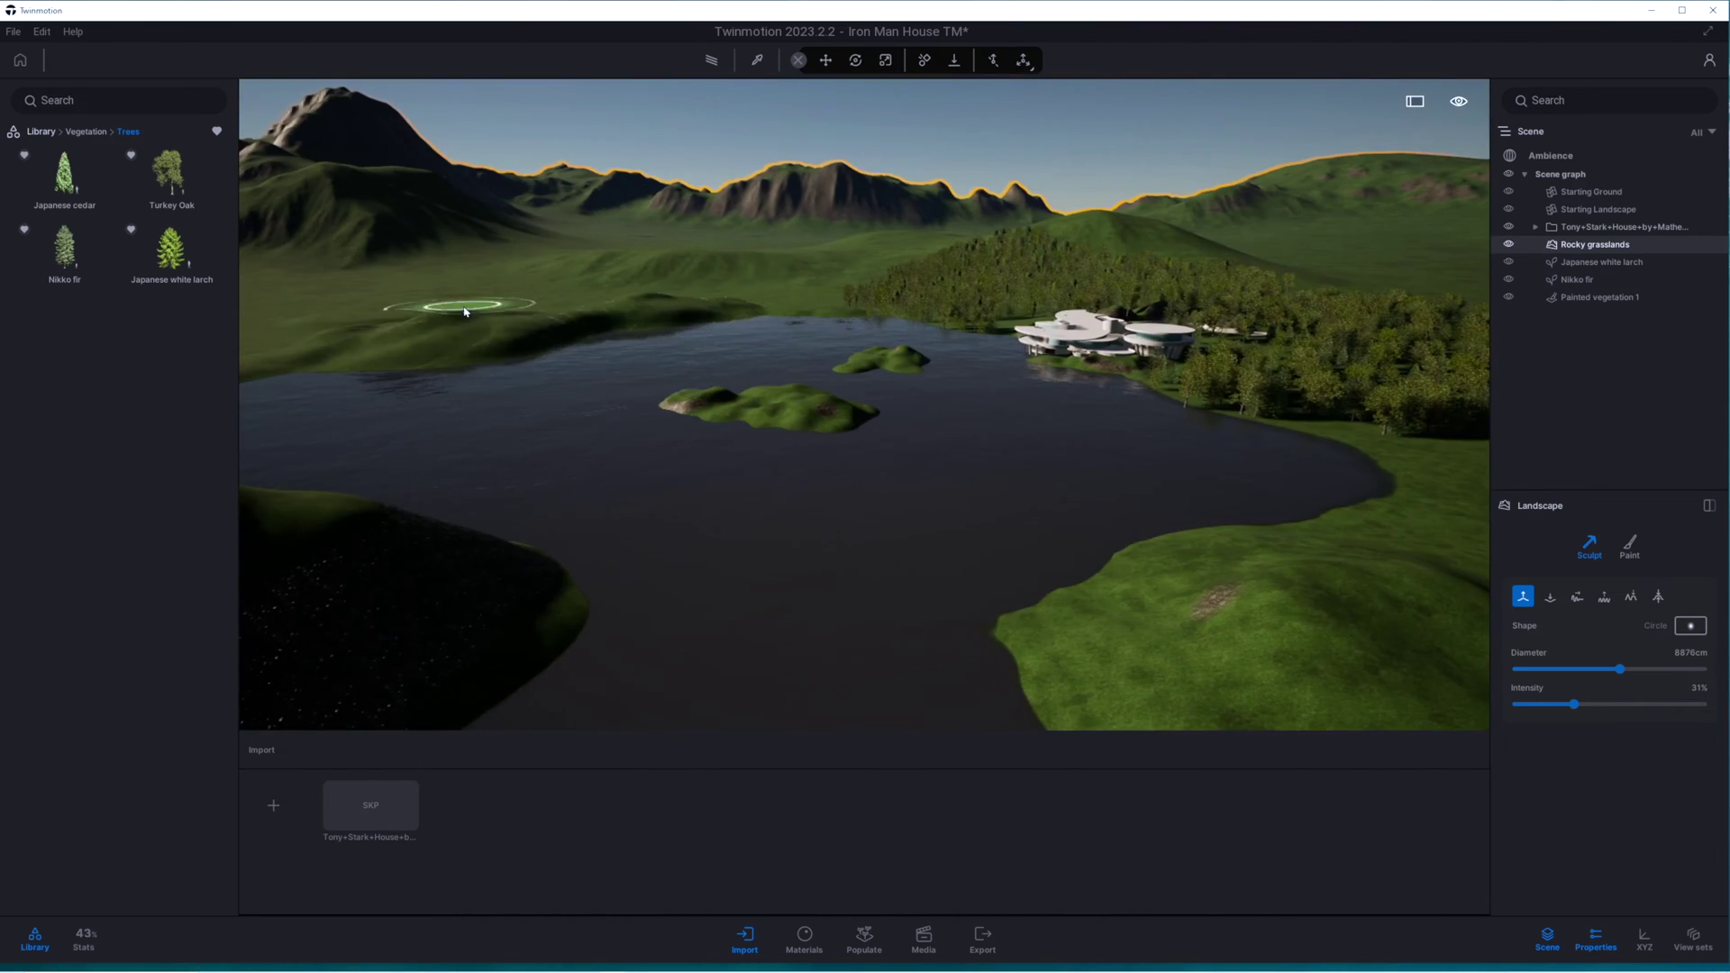
{"action": "right_click_drag", "start_coordinate": [463, 313], "coordinate": [772, 447]}
{"action": "key", "text": "a"}
{"action": "key", "text": "Escape"}
Step: Paint more trees from Painted vegetation 1 beyond the house and onto the lake headland, reducing the brush to about 3540 cm
{"action": "right_click_drag", "start_coordinate": [671, 360], "coordinate": [1023, 352]}
{"action": "left_click", "coordinate": [946, 298]}
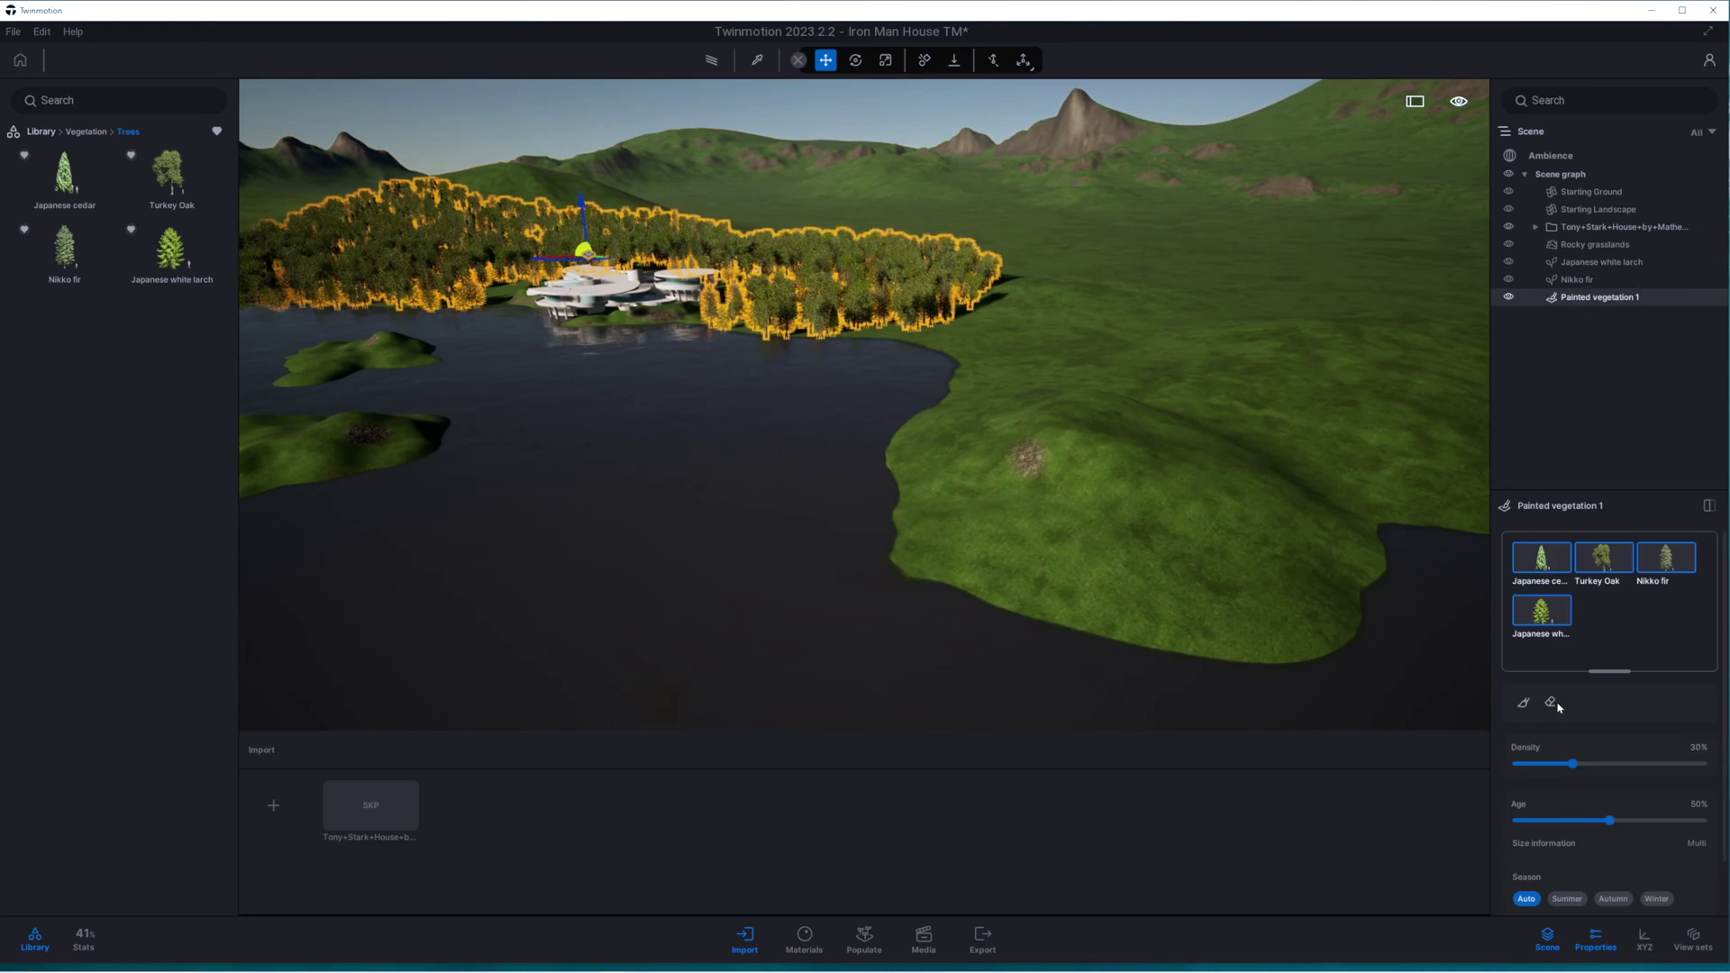
{"action": "key", "text": "e"}
{"action": "mouse_move", "coordinate": [1237, 558]}
{"action": "right_mouse_down"}
{"action": "mouse_move", "coordinate": [1339, 514]}
{"action": "mouse_move", "coordinate": [1261, 531]}
{"action": "right_mouse_up"}
{"action": "left_click_drag", "start_coordinate": [1546, 741], "coordinate": [1672, 741]}
{"action": "mouse_move", "coordinate": [1009, 405]}
{"action": "left_mouse_down"}
{"action": "mouse_move", "coordinate": [1089, 503]}
{"action": "mouse_move", "coordinate": [1360, 461]}
{"action": "left_mouse_up"}
{"action": "right_click_drag", "start_coordinate": [541, 613], "coordinate": [803, 568]}
{"action": "left_click_drag", "start_coordinate": [1671, 741], "coordinate": [1581, 741]}
{"action": "left_click_drag", "start_coordinate": [667, 679], "coordinate": [618, 553]}
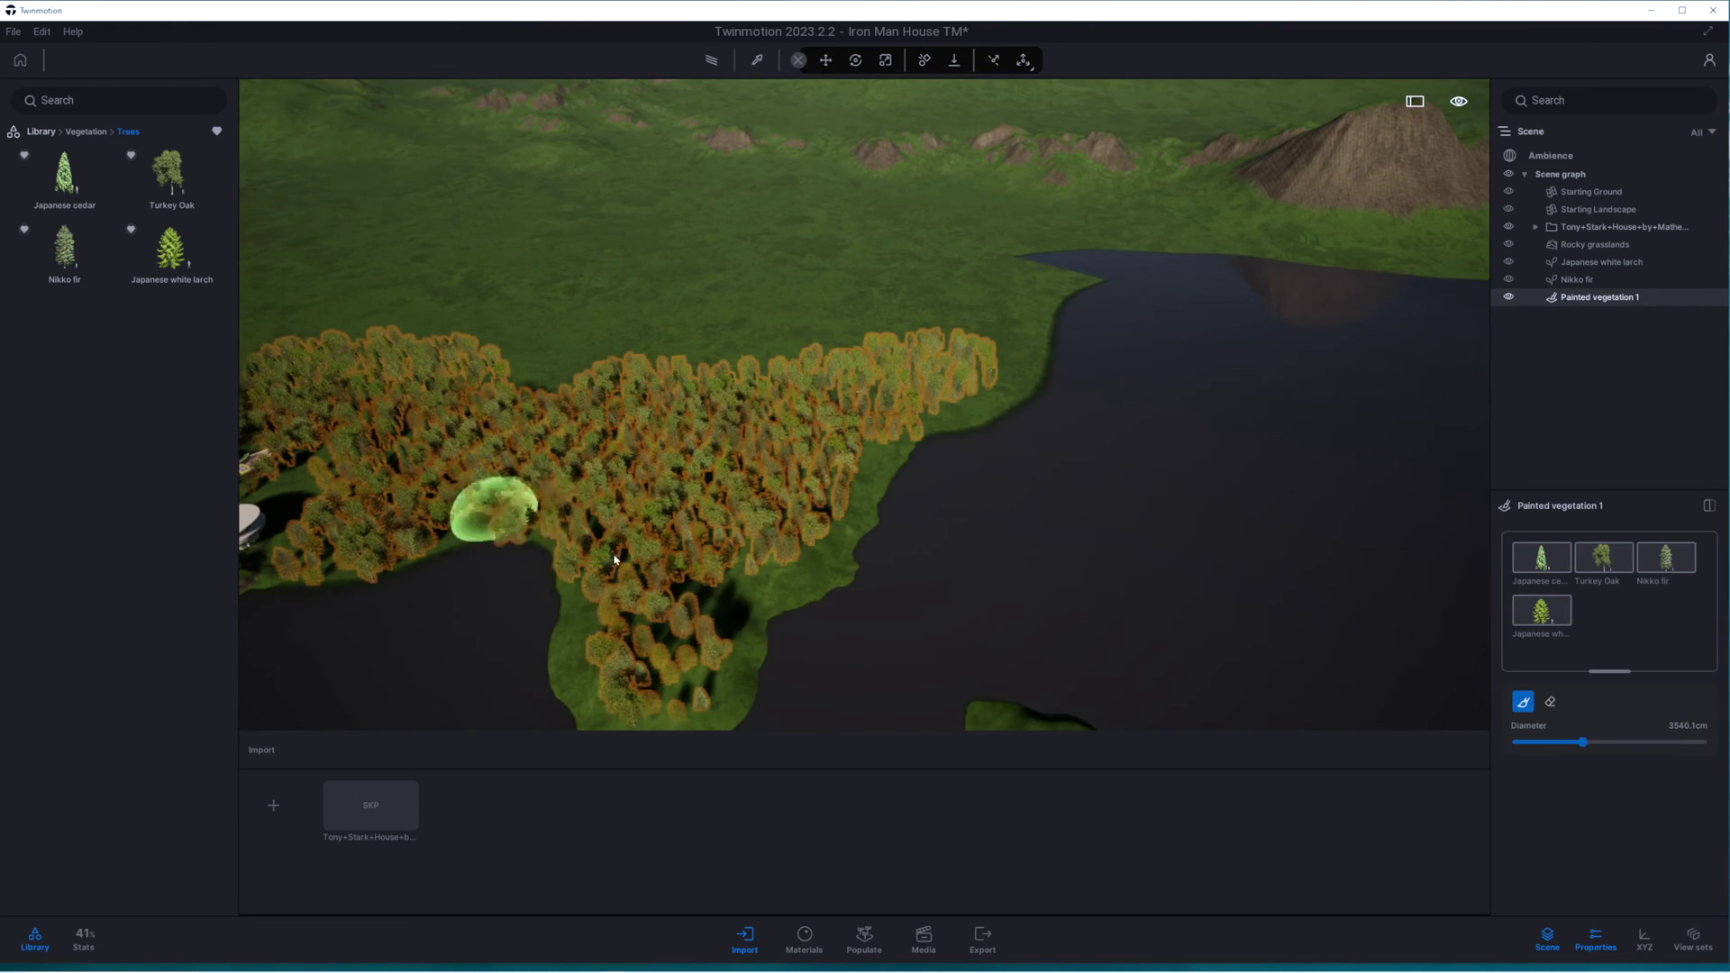
Step: Paint tree clusters along the remaining lakeshores and the opposite peninsula with a brush up to about 4927 cm, and save the project
{"action": "right_click_drag", "start_coordinate": [618, 553], "coordinate": [944, 511]}
{"action": "left_click_drag", "start_coordinate": [944, 512], "coordinate": [1000, 527]}
{"action": "mouse_move", "coordinate": [1000, 527]}
{"action": "right_mouse_down"}
{"action": "mouse_move", "coordinate": [927, 498]}
{"action": "mouse_move", "coordinate": [1045, 487]}
{"action": "right_mouse_up"}
{"action": "left_click_drag", "start_coordinate": [1045, 487], "coordinate": [1105, 338]}
{"action": "mouse_move", "coordinate": [1104, 338]}
{"action": "right_mouse_down"}
{"action": "mouse_move", "coordinate": [1436, 444]}
{"action": "mouse_move", "coordinate": [1117, 401]}
{"action": "right_mouse_up"}
{"action": "left_click_drag", "start_coordinate": [1117, 401], "coordinate": [885, 296]}
{"action": "mouse_move", "coordinate": [885, 295]}
{"action": "right_mouse_down"}
{"action": "mouse_move", "coordinate": [927, 548]}
{"action": "mouse_move", "coordinate": [1309, 587]}
{"action": "mouse_move", "coordinate": [1089, 495]}
{"action": "mouse_move", "coordinate": [1196, 486]}
{"action": "mouse_move", "coordinate": [718, 292]}
{"action": "right_mouse_up"}
{"action": "left_click_drag", "start_coordinate": [718, 292], "coordinate": [954, 238]}
{"action": "mouse_move", "coordinate": [1072, 270]}
{"action": "right_mouse_down"}
{"action": "mouse_move", "coordinate": [424, 406]}
{"action": "mouse_move", "coordinate": [374, 491]}
{"action": "right_mouse_up"}
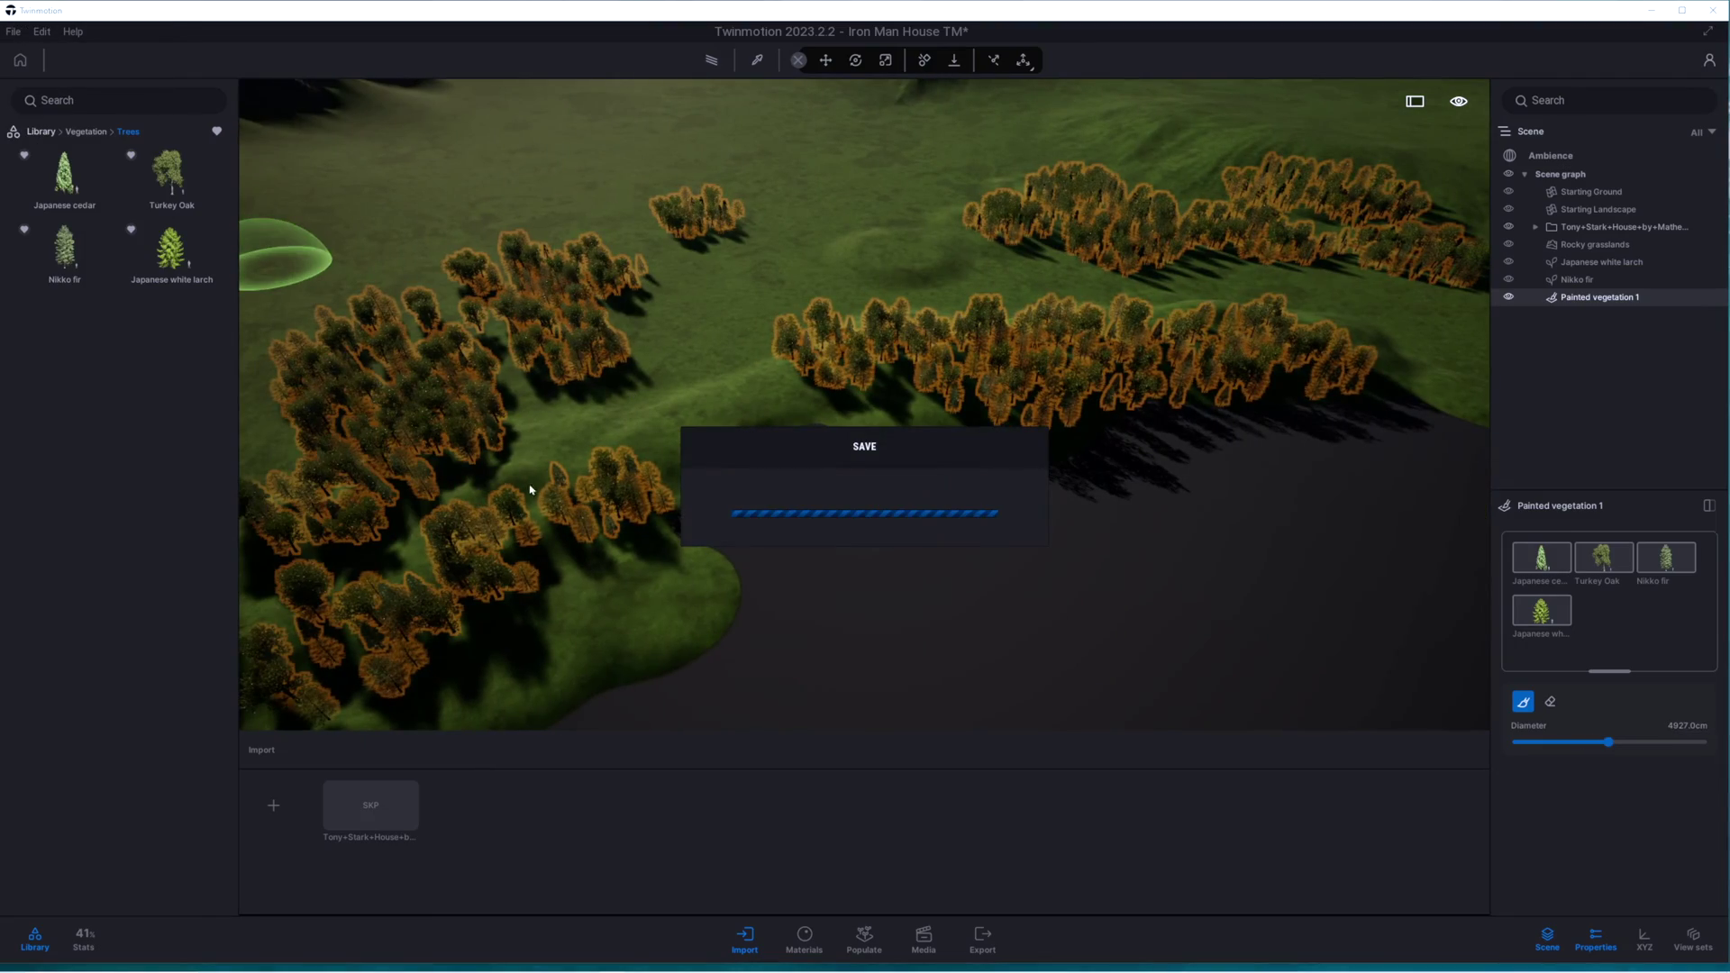
Step: Show the full Rocks library and add Rock 3 to the Painted vegetation 1 mix
{"action": "scroll", "coordinate": [830, 452], "scroll_direction": "up", "scroll_amount": 5}
{"action": "key", "text": "Escape"}
{"action": "mouse_move", "coordinate": [1146, 398]}
{"action": "right_mouse_down"}
{"action": "mouse_move", "coordinate": [1030, 290]}
{"action": "mouse_move", "coordinate": [942, 394]}
{"action": "right_mouse_up"}
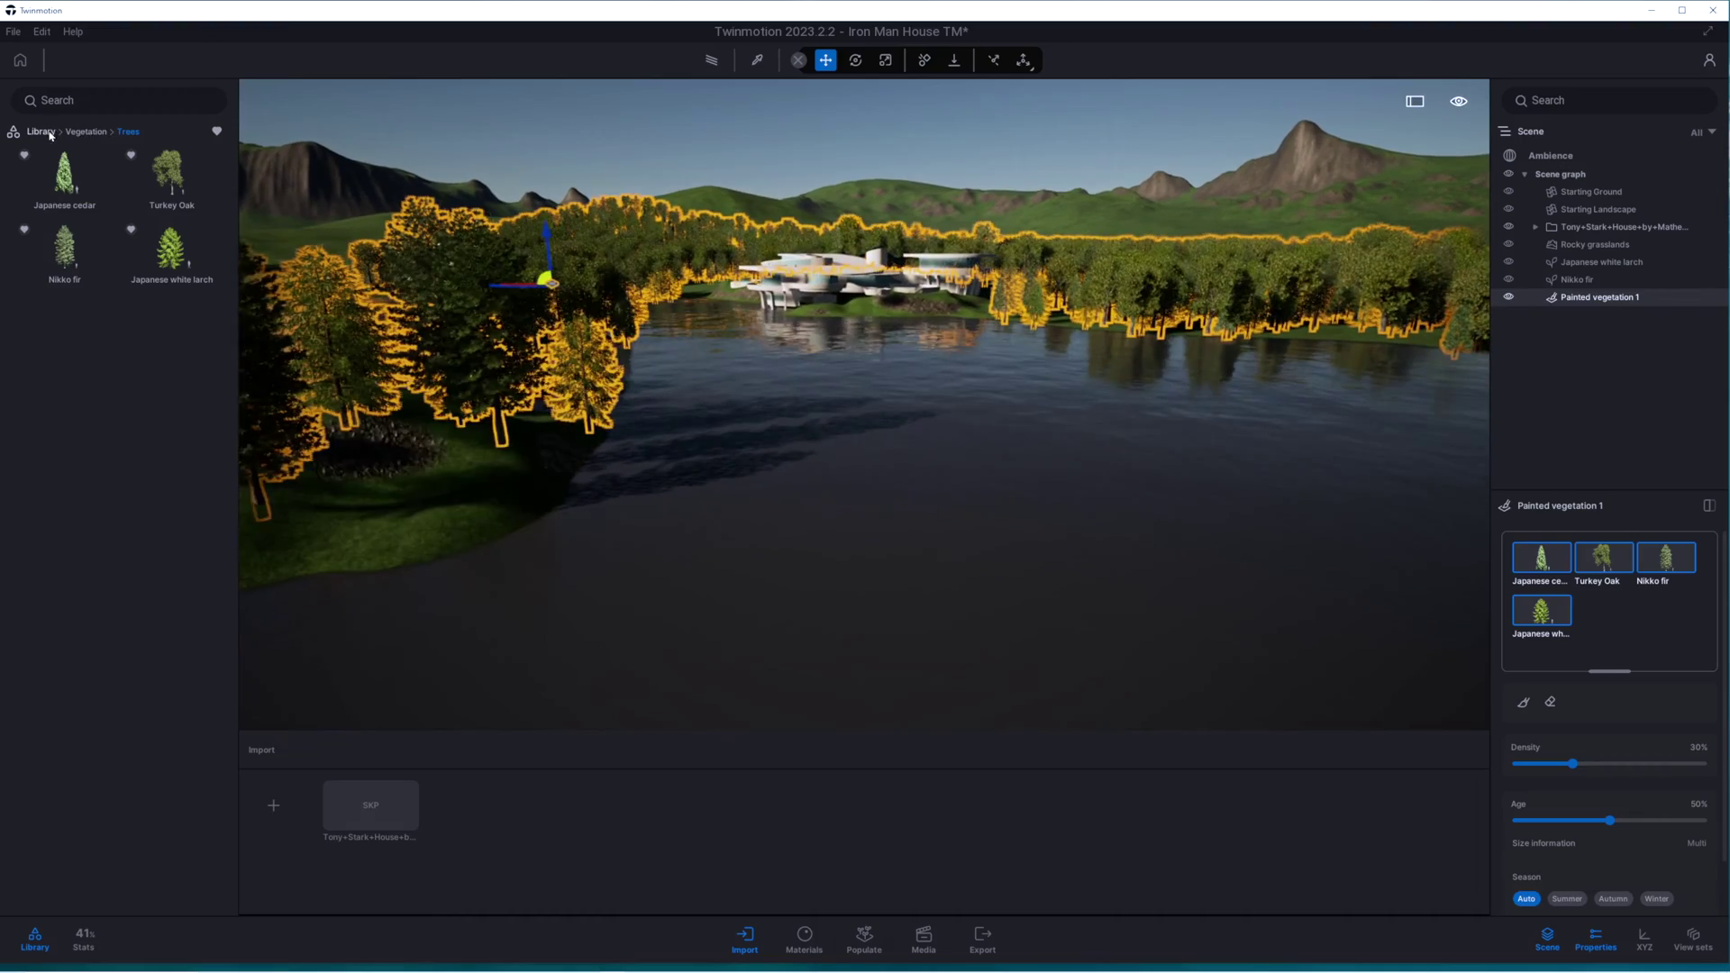
{"action": "left_click", "coordinate": [51, 135]}
{"action": "left_click", "coordinate": [217, 130]}
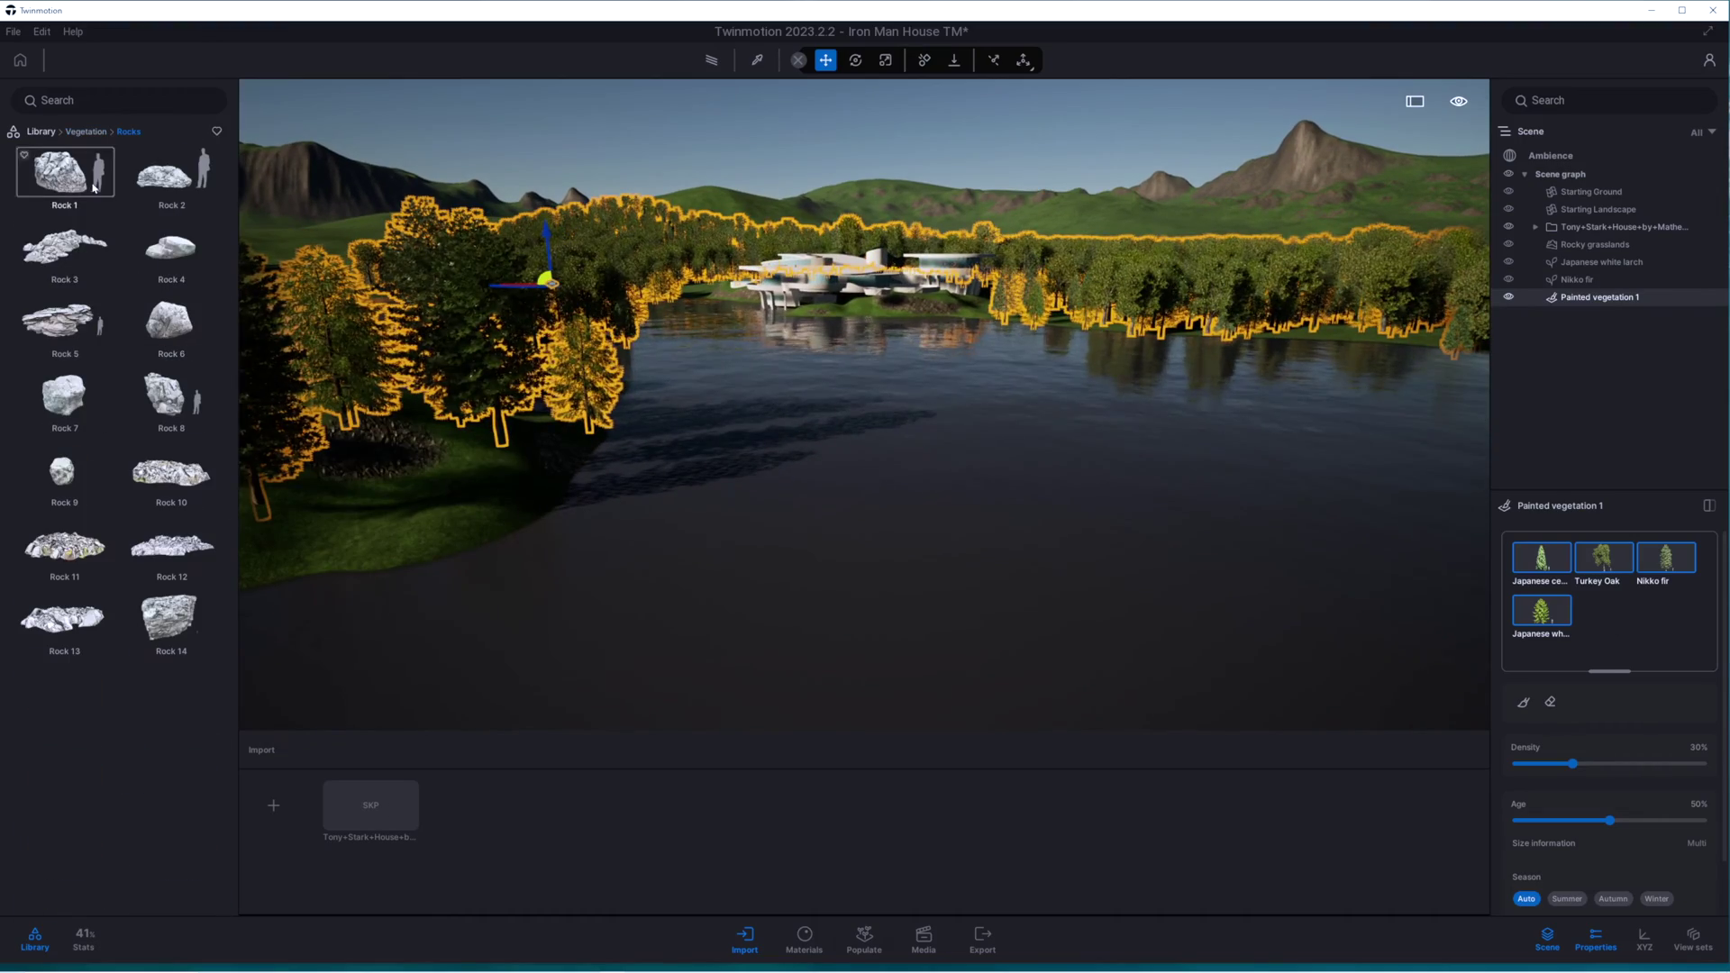
{"action": "right_click_drag", "start_coordinate": [622, 477], "coordinate": [719, 429]}
{"action": "key", "text": "w"}
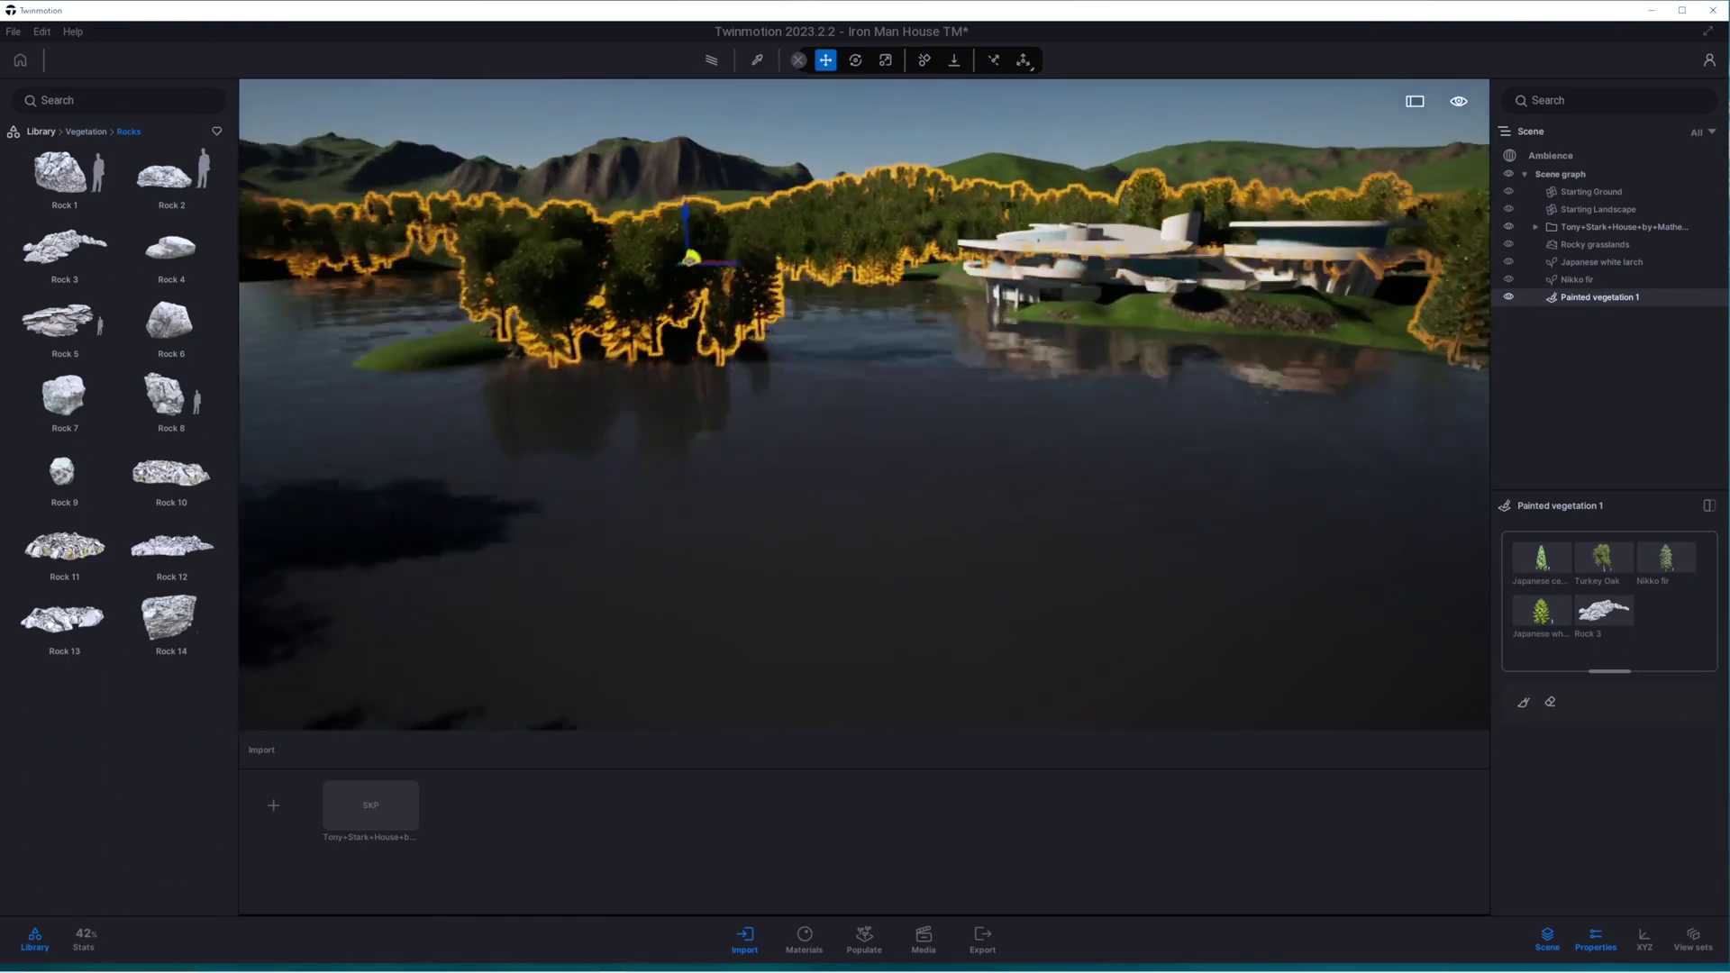
Step: Raise the Rocky grasslands terrain to extend the shore of the tree-covered island opposite the house
{"action": "left_click", "coordinate": [1591, 191]}
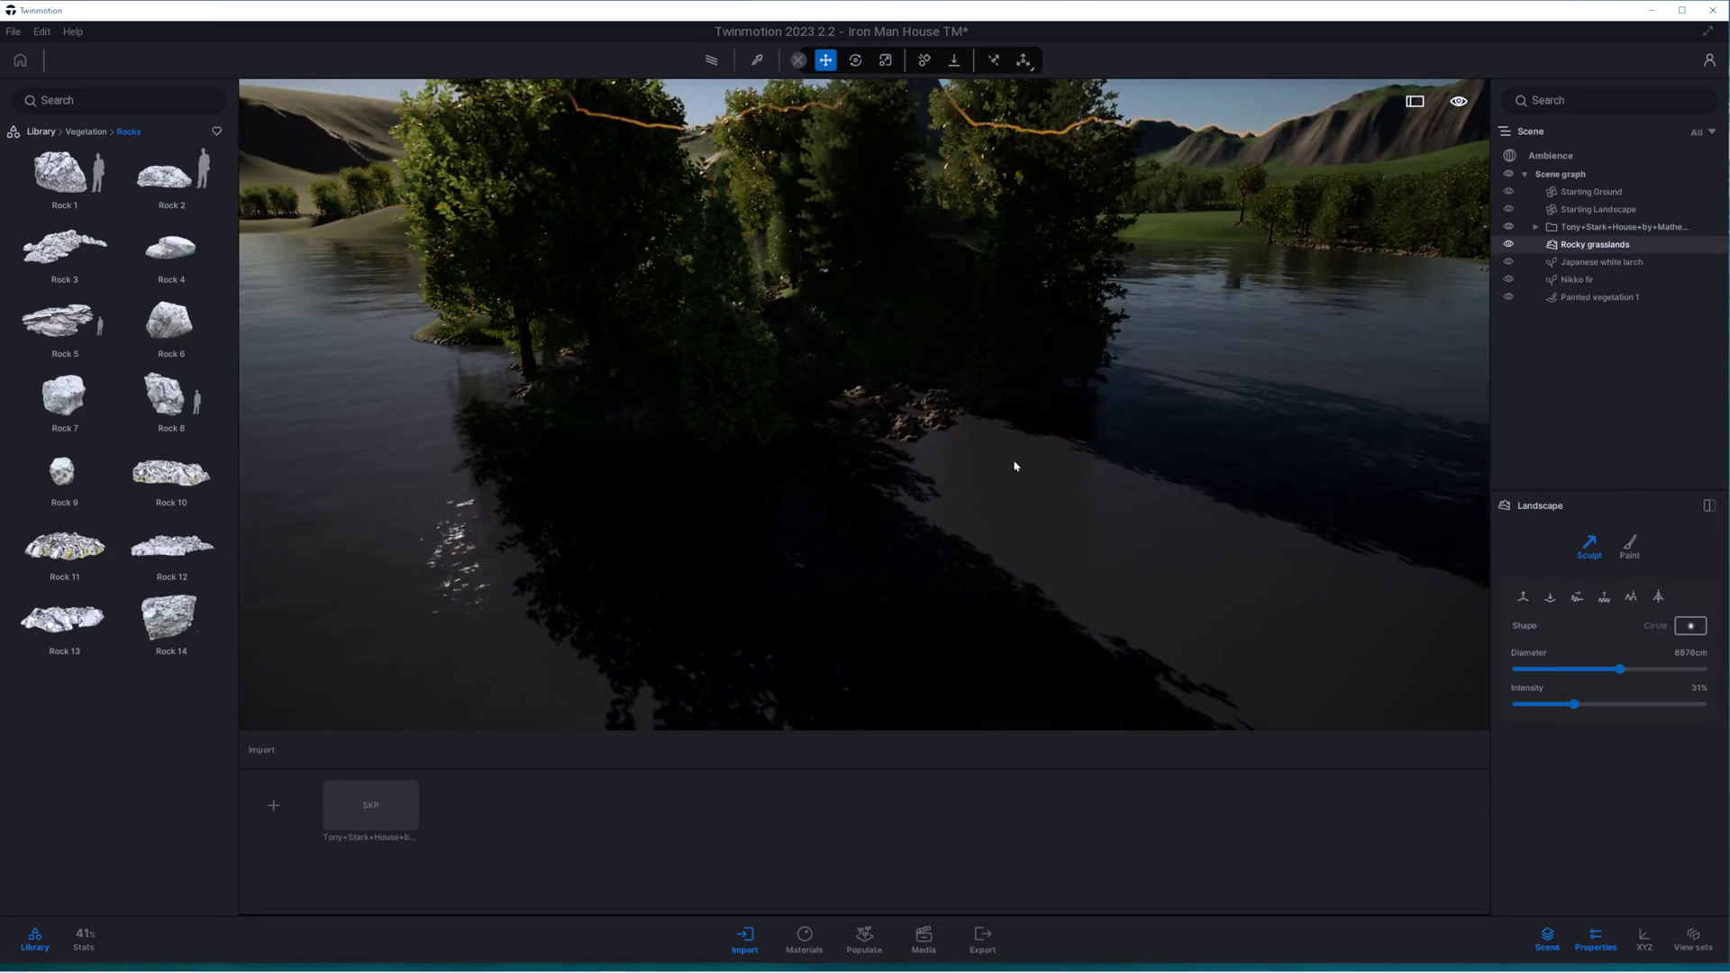
{"action": "left_click", "coordinate": [1526, 599]}
{"action": "left_click_drag", "start_coordinate": [1174, 544], "coordinate": [802, 375]}
{"action": "key", "text": "s"}
{"action": "right_click_drag", "start_coordinate": [956, 414], "coordinate": [1432, 351]}
{"action": "key", "text": "w"}
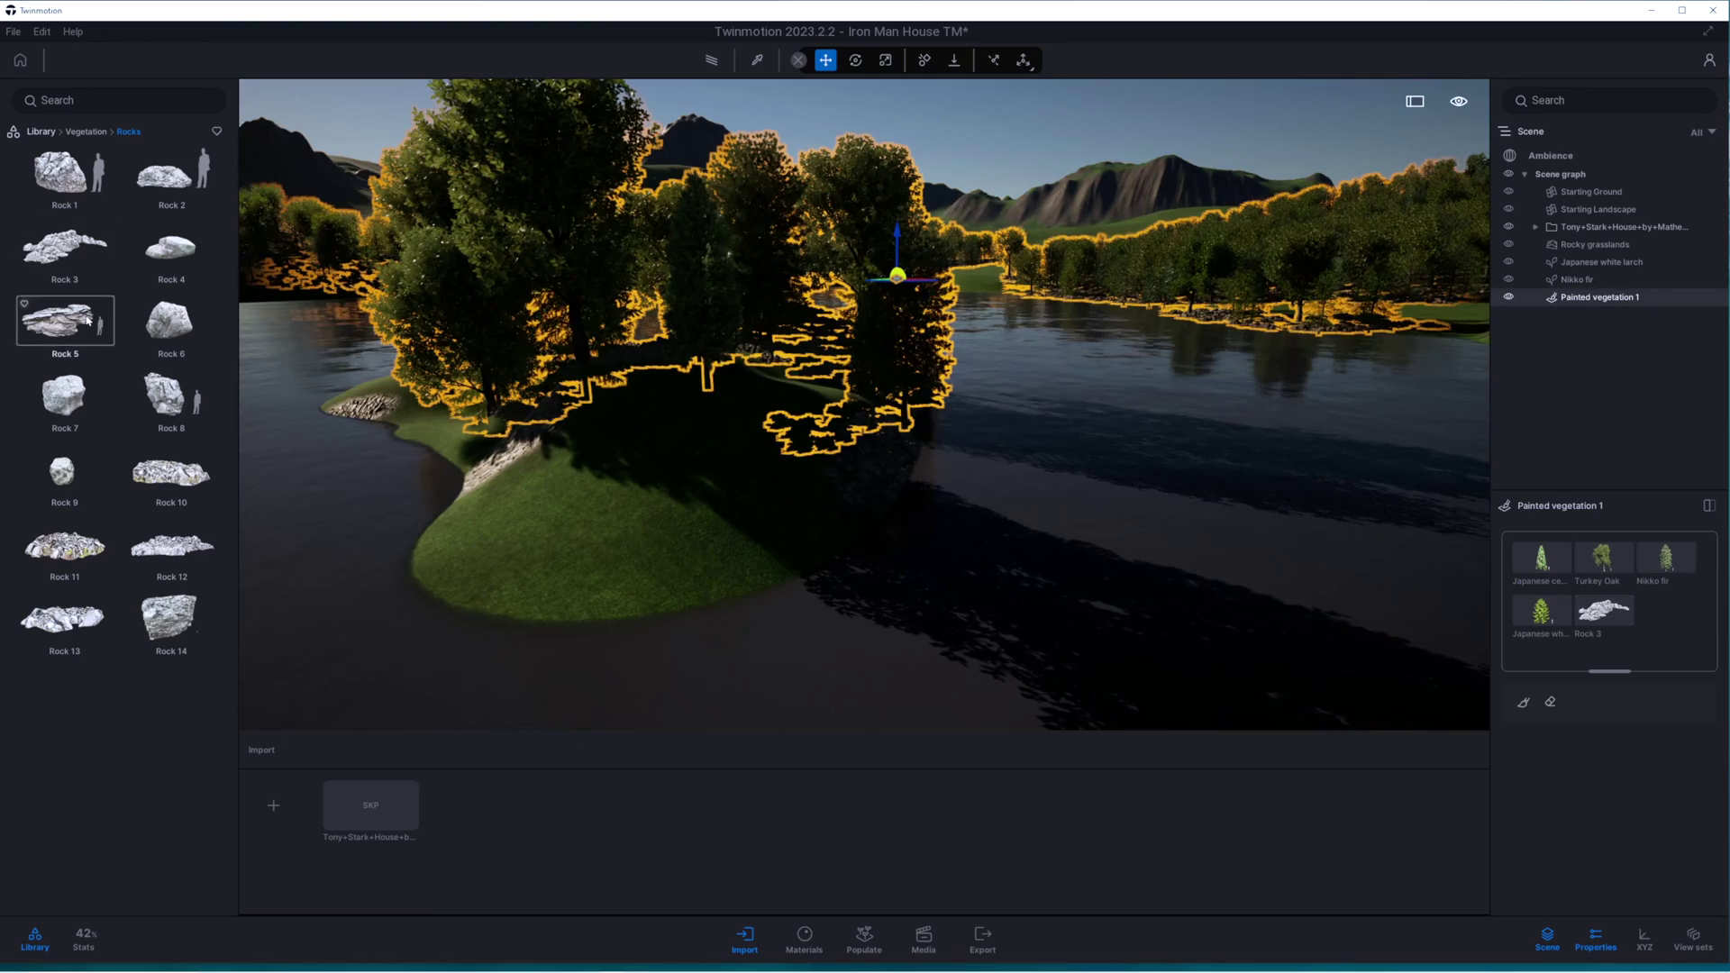
Step: Set up a separate painted foliage mix containing Rock 2, Rock 3 and Rock 5
{"action": "left_click", "coordinate": [864, 939]}
{"action": "left_click", "coordinate": [1600, 594]}
{"action": "left_click_drag", "start_coordinate": [155, 173], "coordinate": [1577, 695]}
{"action": "left_click_drag", "start_coordinate": [65, 248], "coordinate": [1524, 693]}
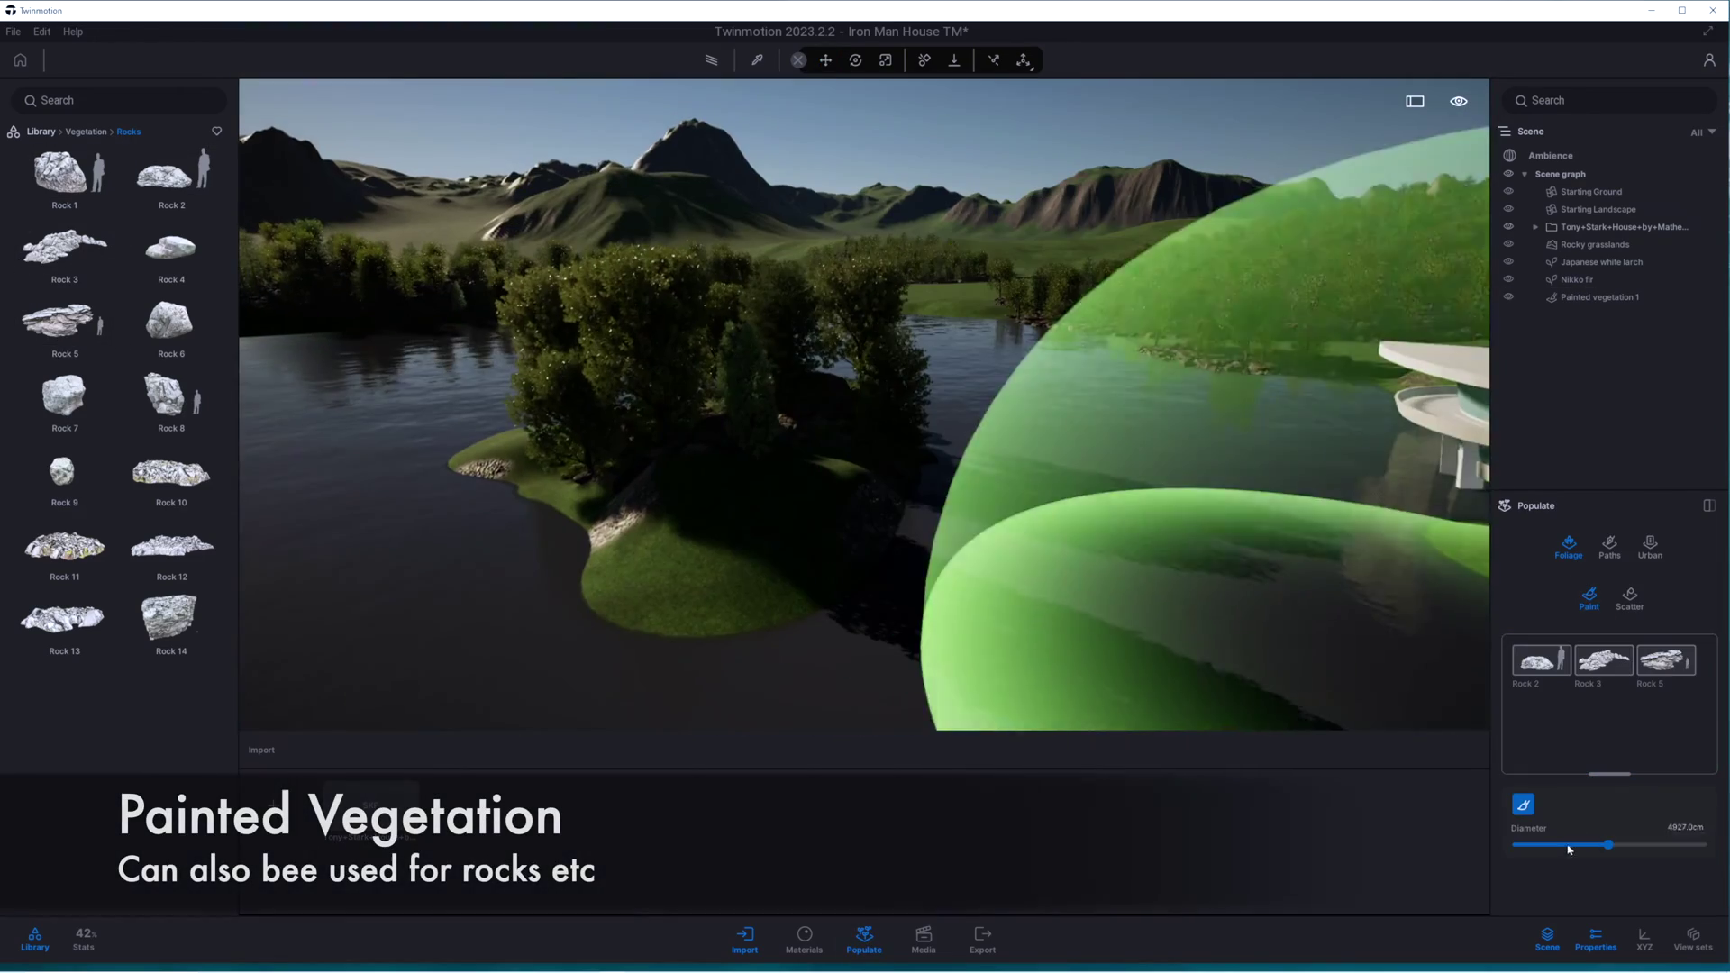
Step: Paint rocks along the edge of the tree-covered island with the brush at about 820 cm
{"action": "left_click_drag", "start_coordinate": [676, 552], "coordinate": [898, 469]}
{"action": "key", "text": "a"}
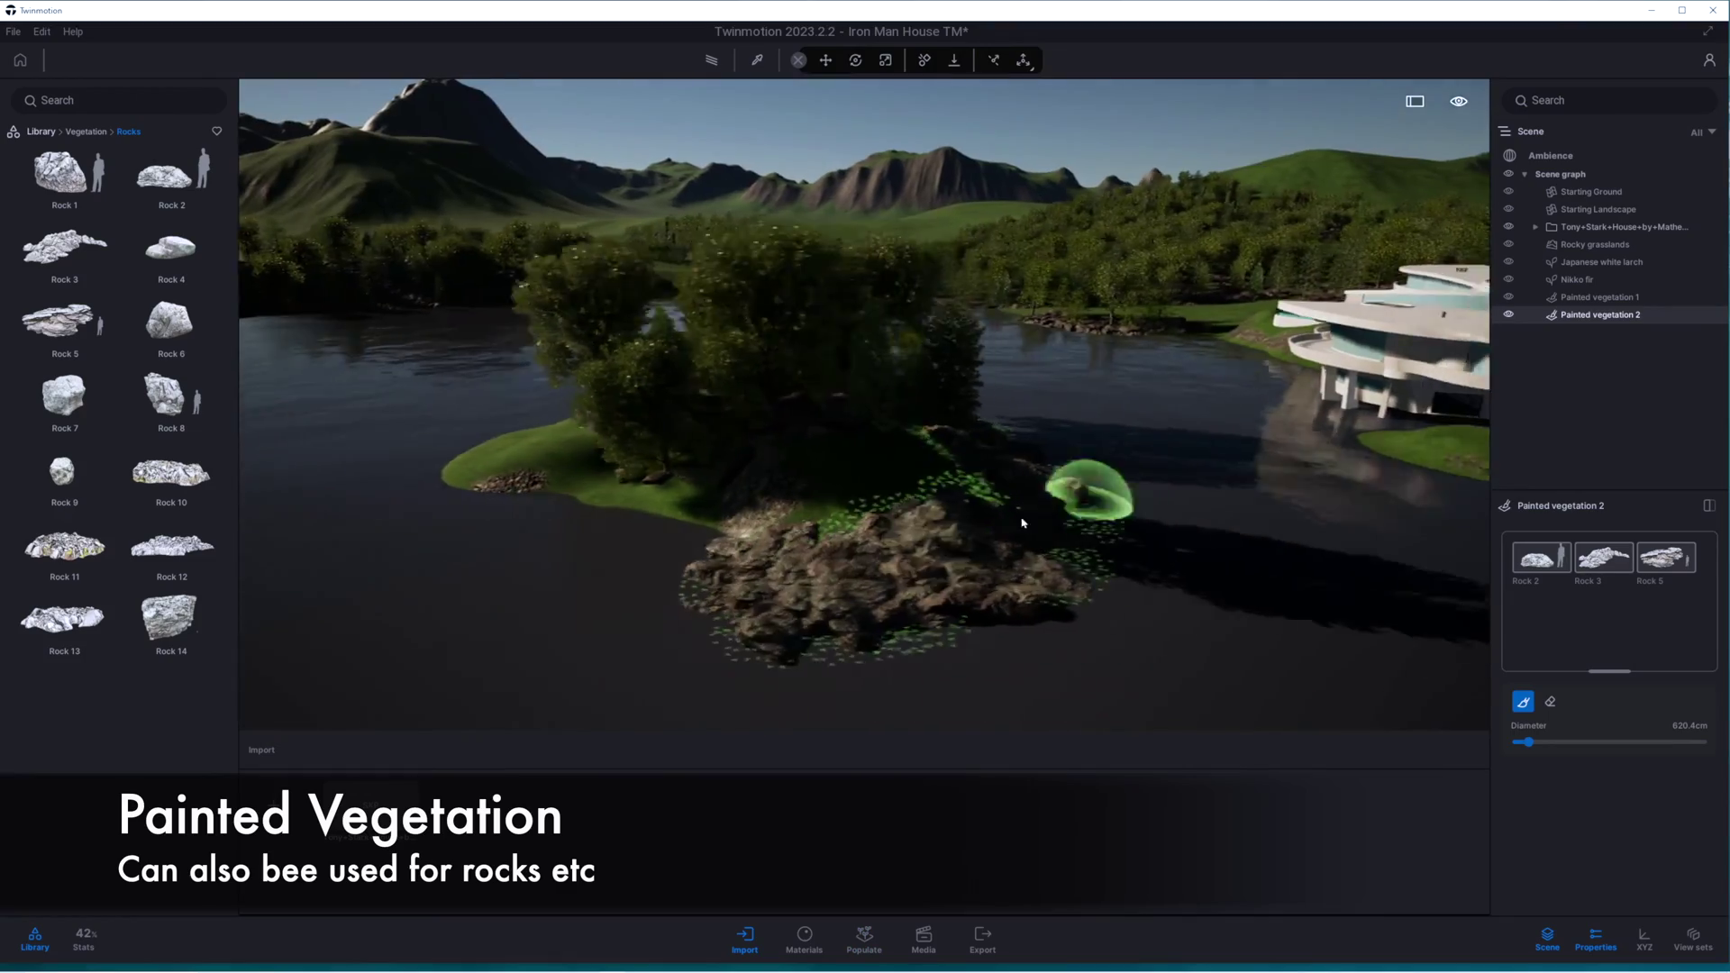
{"action": "key", "text": "w"}
{"action": "key", "text": "d"}
{"action": "right_click_drag", "start_coordinate": [687, 521], "coordinate": [842, 456]}
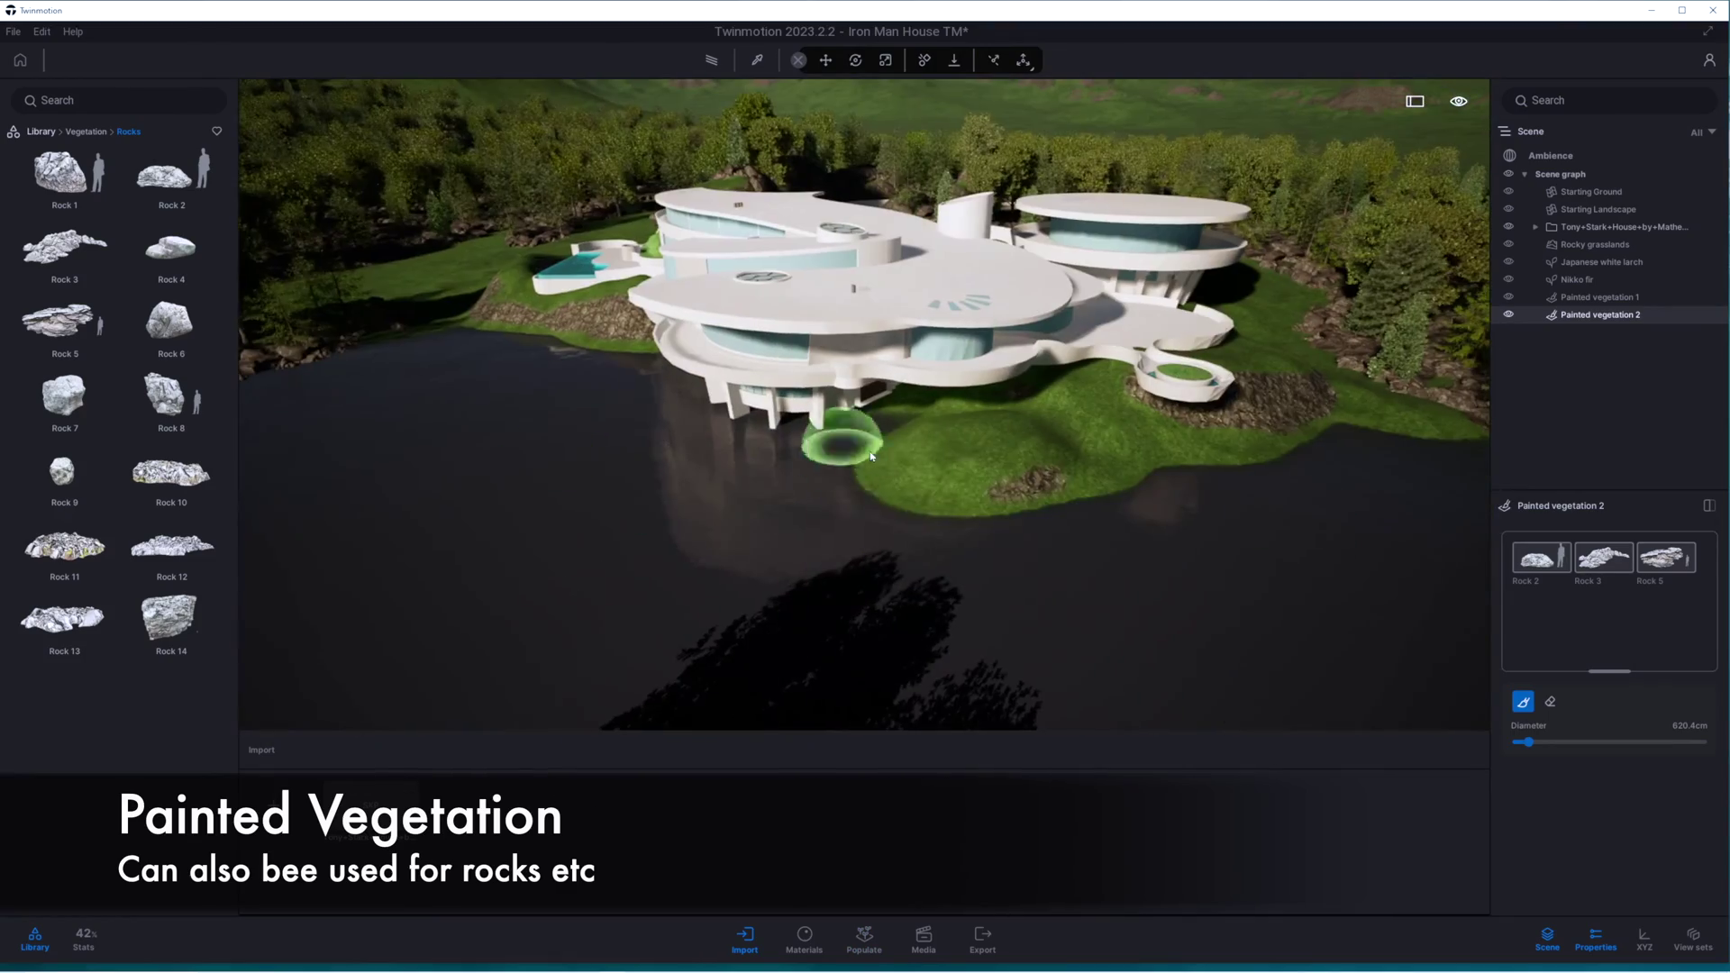
Step: Paint rocks along the shoreline in front of the house and toward the swimming pool bank
{"action": "left_click_drag", "start_coordinate": [841, 456], "coordinate": [1351, 433]}
{"action": "key", "text": "a"}
{"action": "key", "text": "w"}
{"action": "key", "text": "a"}
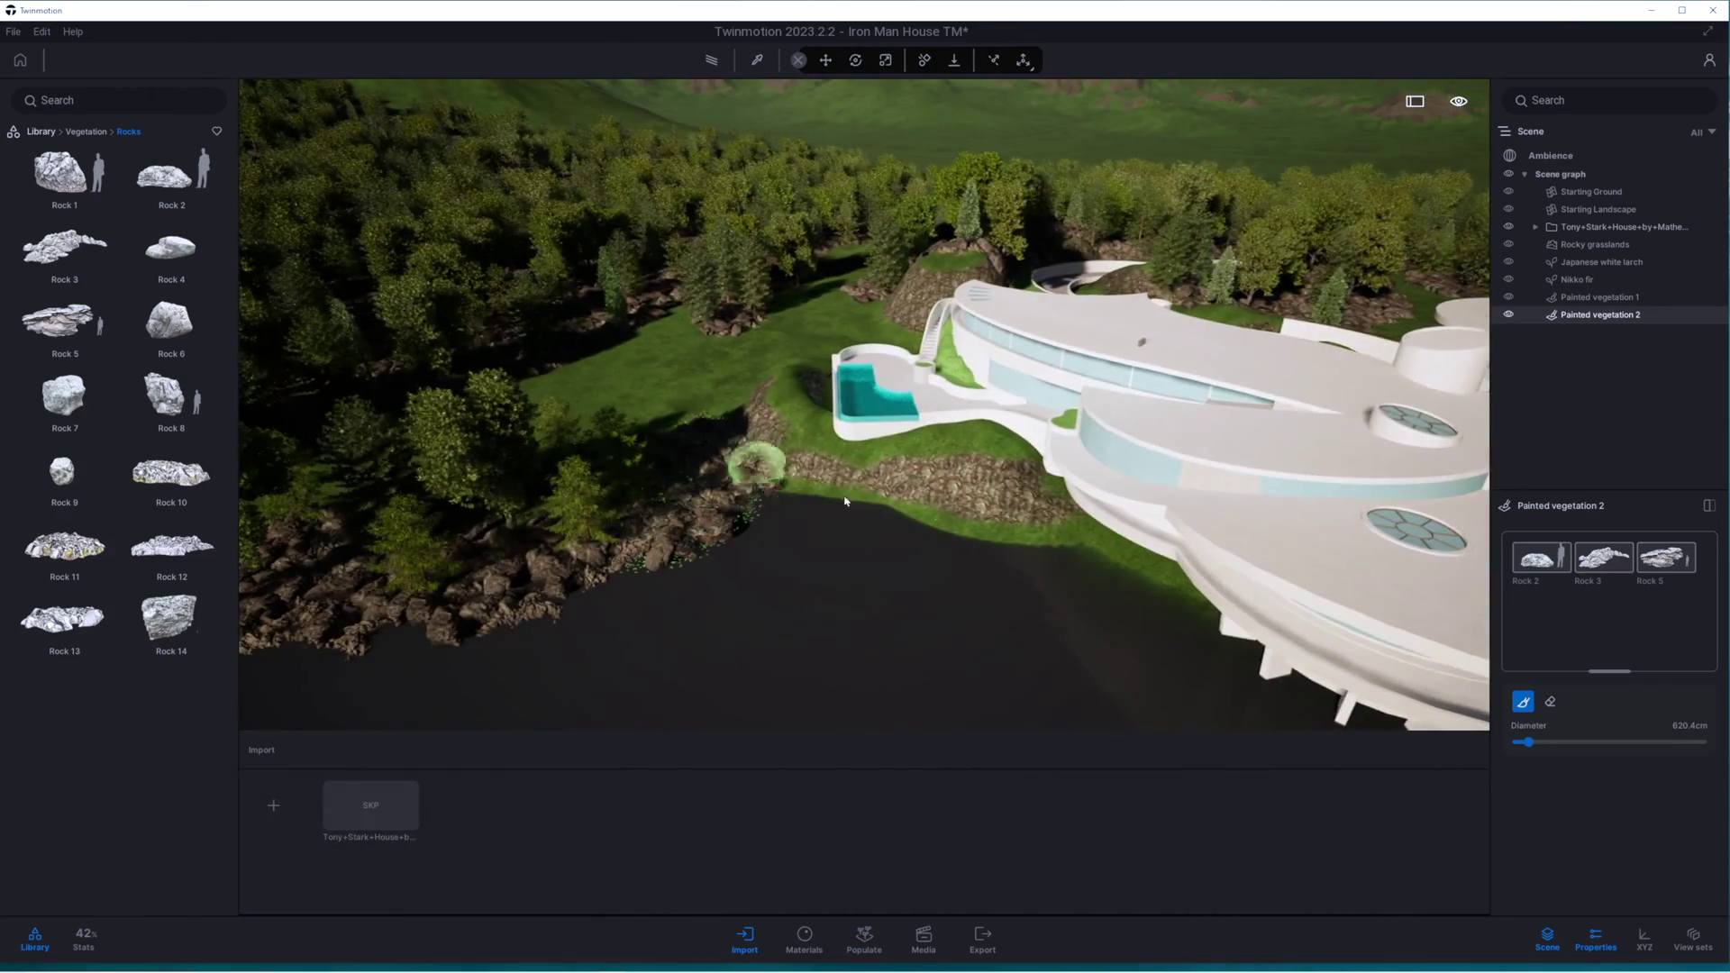
{"action": "key", "text": "a"}
Step: Paint rocks on the slopes around the curved driveway, behind the terrace and along the pool bank
{"action": "mouse_move", "coordinate": [828, 478]}
{"action": "right_mouse_down"}
{"action": "mouse_move", "coordinate": [996, 557]}
{"action": "mouse_move", "coordinate": [919, 344]}
{"action": "mouse_move", "coordinate": [1099, 352]}
{"action": "right_mouse_up"}
{"action": "key", "text": "s"}
{"action": "key", "text": "w"}
{"action": "mouse_move", "coordinate": [675, 324]}
{"action": "right_mouse_down"}
{"action": "mouse_move", "coordinate": [652, 378]}
{"action": "mouse_move", "coordinate": [798, 459]}
{"action": "right_mouse_up"}
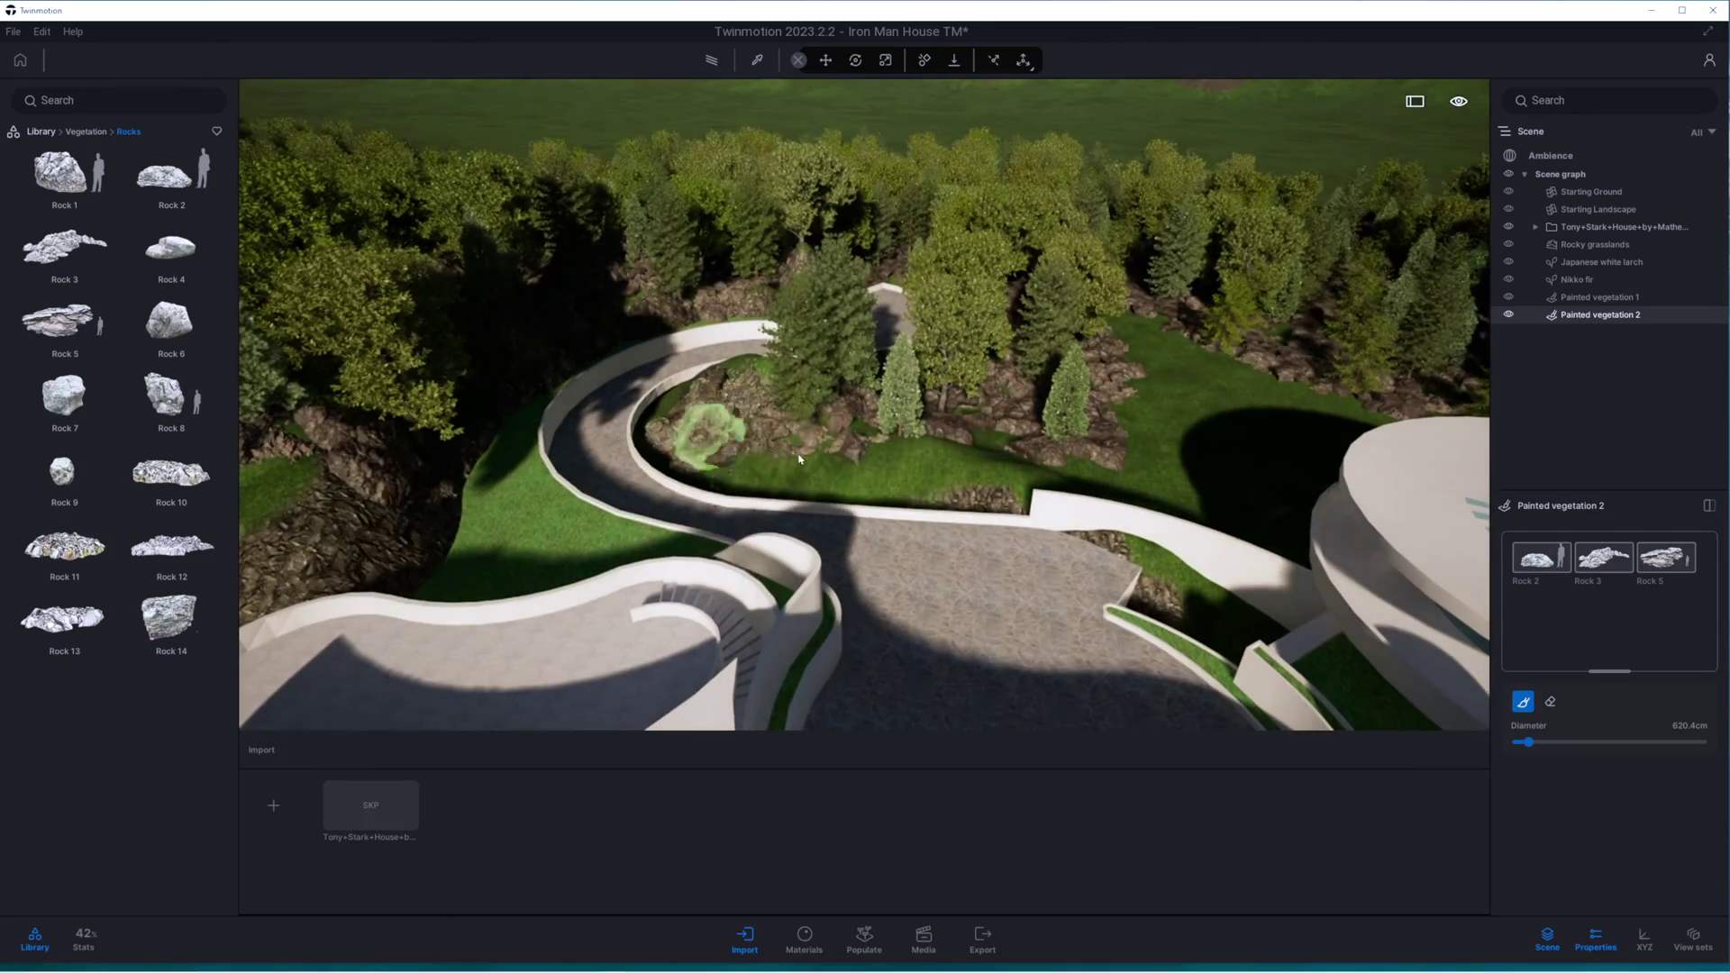
{"action": "left_click", "coordinate": [418, 556]}
{"action": "key", "text": "a"}
{"action": "mouse_move", "coordinate": [901, 540]}
{"action": "right_mouse_down"}
{"action": "mouse_move", "coordinate": [1106, 544]}
{"action": "mouse_move", "coordinate": [1178, 610]}
{"action": "right_mouse_up"}
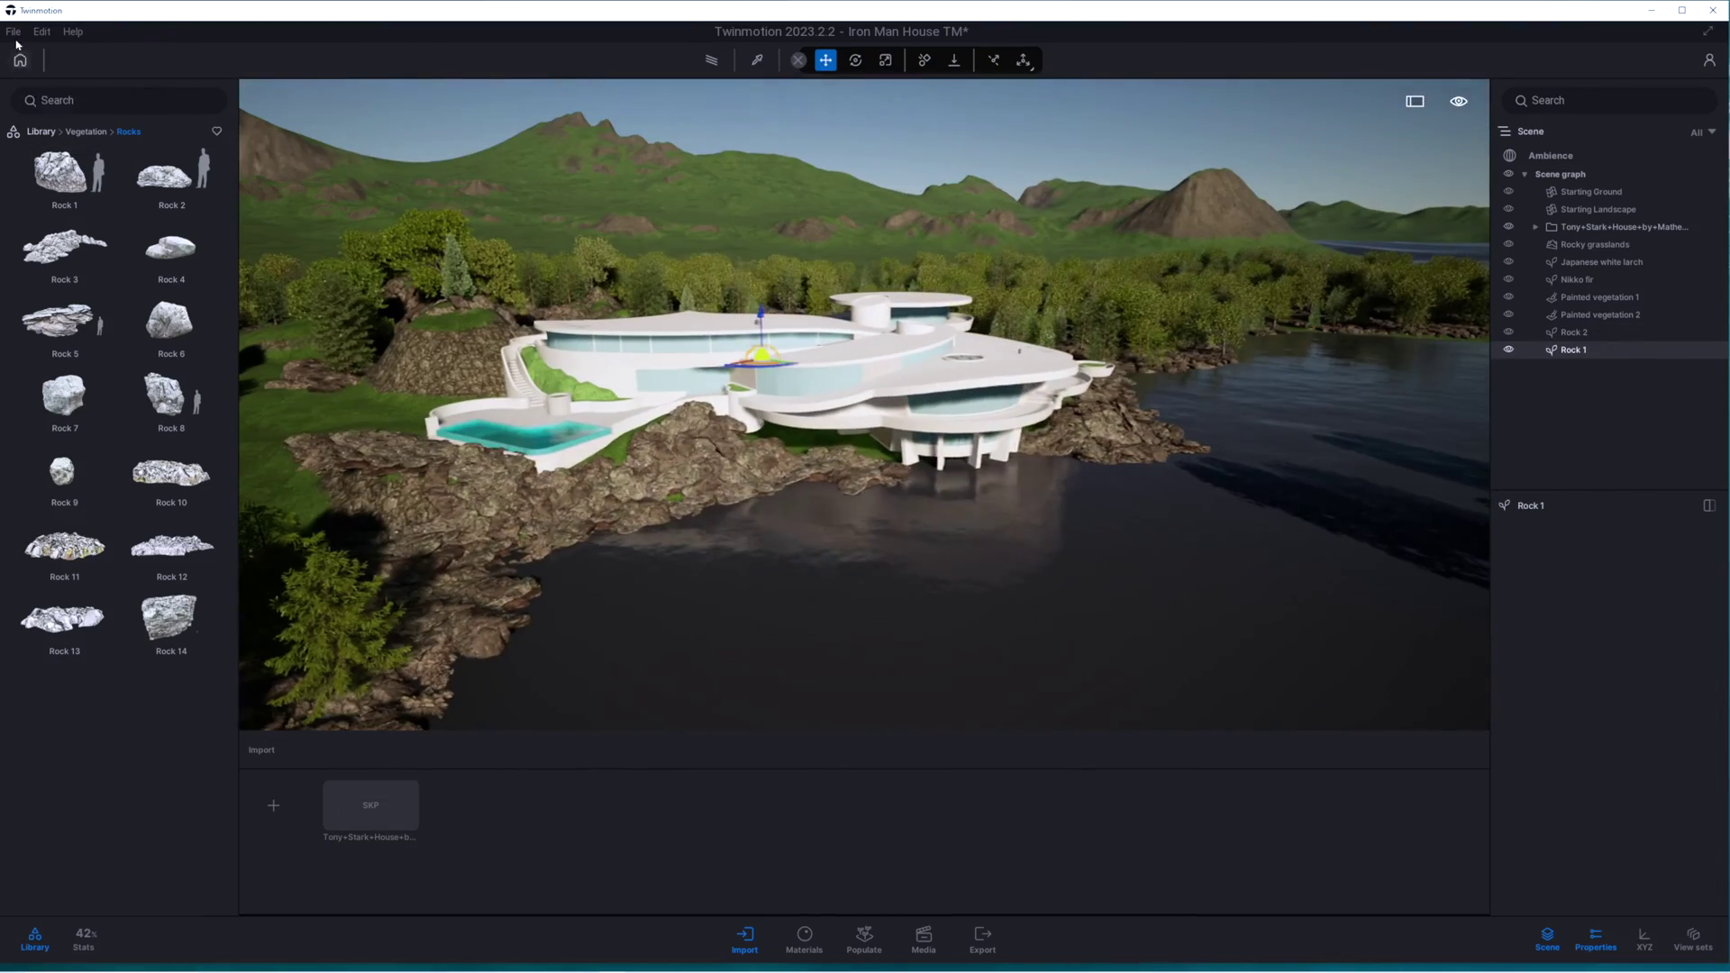
Step: Save the scene and apply the Clear glass green 02 material to the house's windows
{"action": "left_click", "coordinate": [13, 32]}
{"action": "left_click", "coordinate": [86, 162]}
{"action": "middle_click_drag", "start_coordinate": [1114, 568], "coordinate": [810, 513], "text": "shift"}
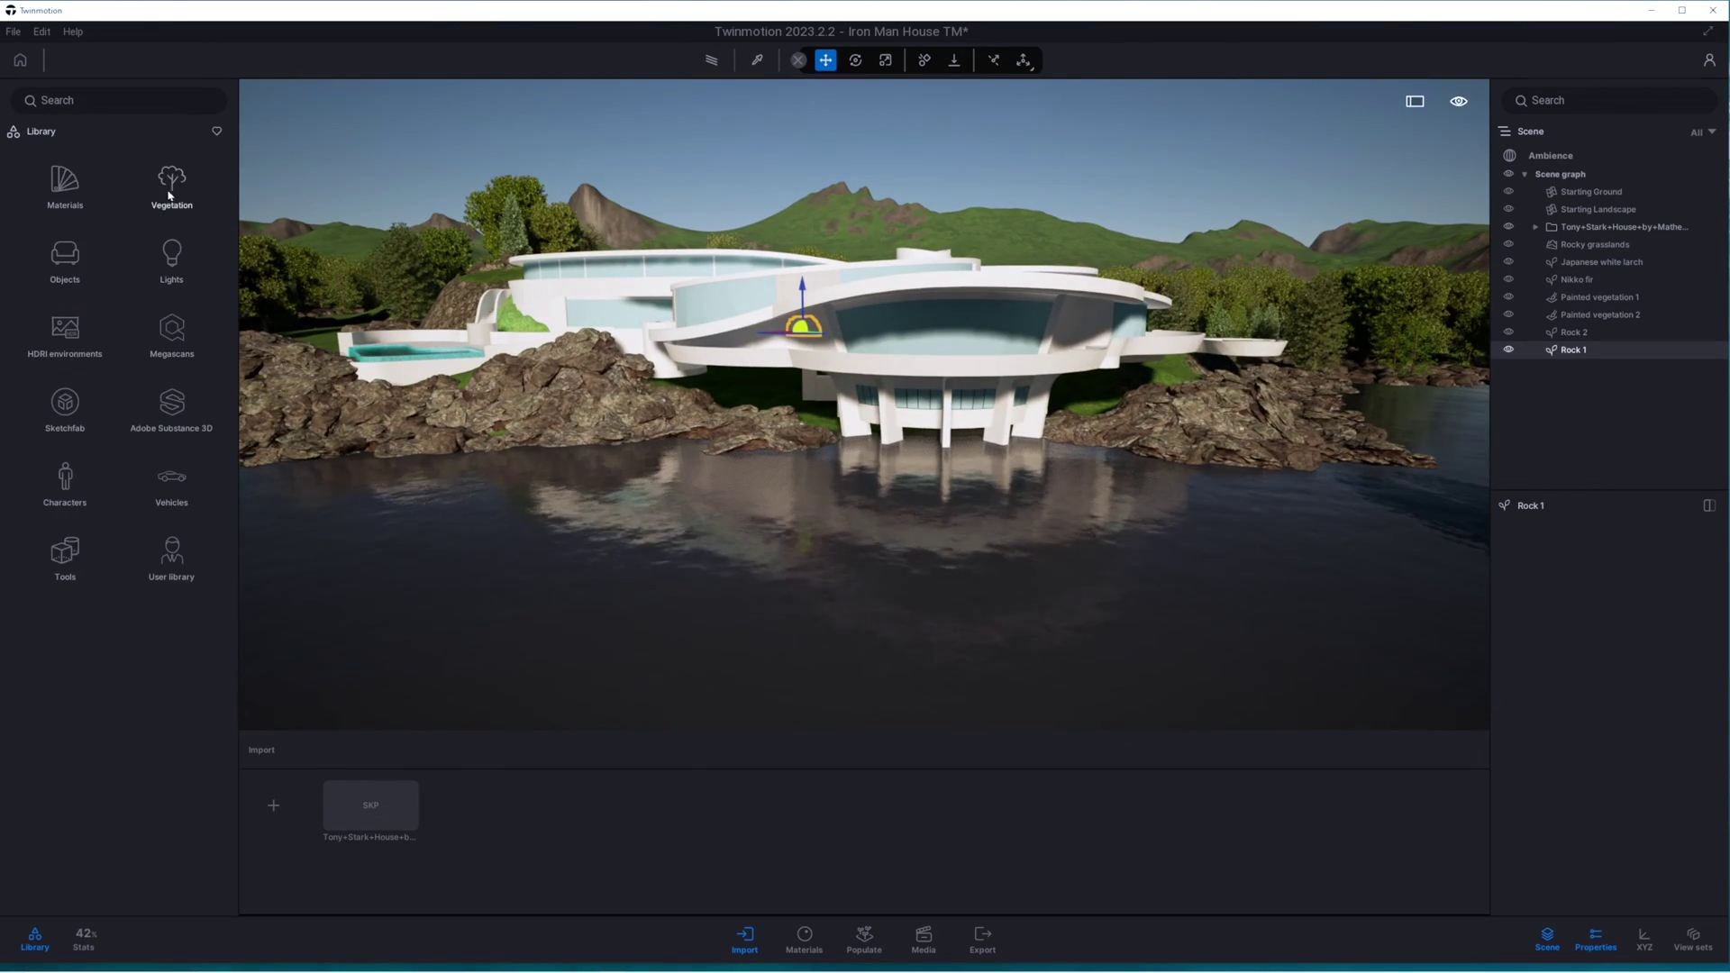
{"action": "left_click", "coordinate": [63, 180]}
{"action": "left_click_drag", "start_coordinate": [65, 243], "coordinate": [937, 324]}
{"action": "middle_click_drag", "start_coordinate": [937, 325], "coordinate": [924, 468], "text": "shift"}
Step: Apply the Concrete slabs 02 material to the house's white walls and terraces
{"action": "left_click", "coordinate": [40, 131]}
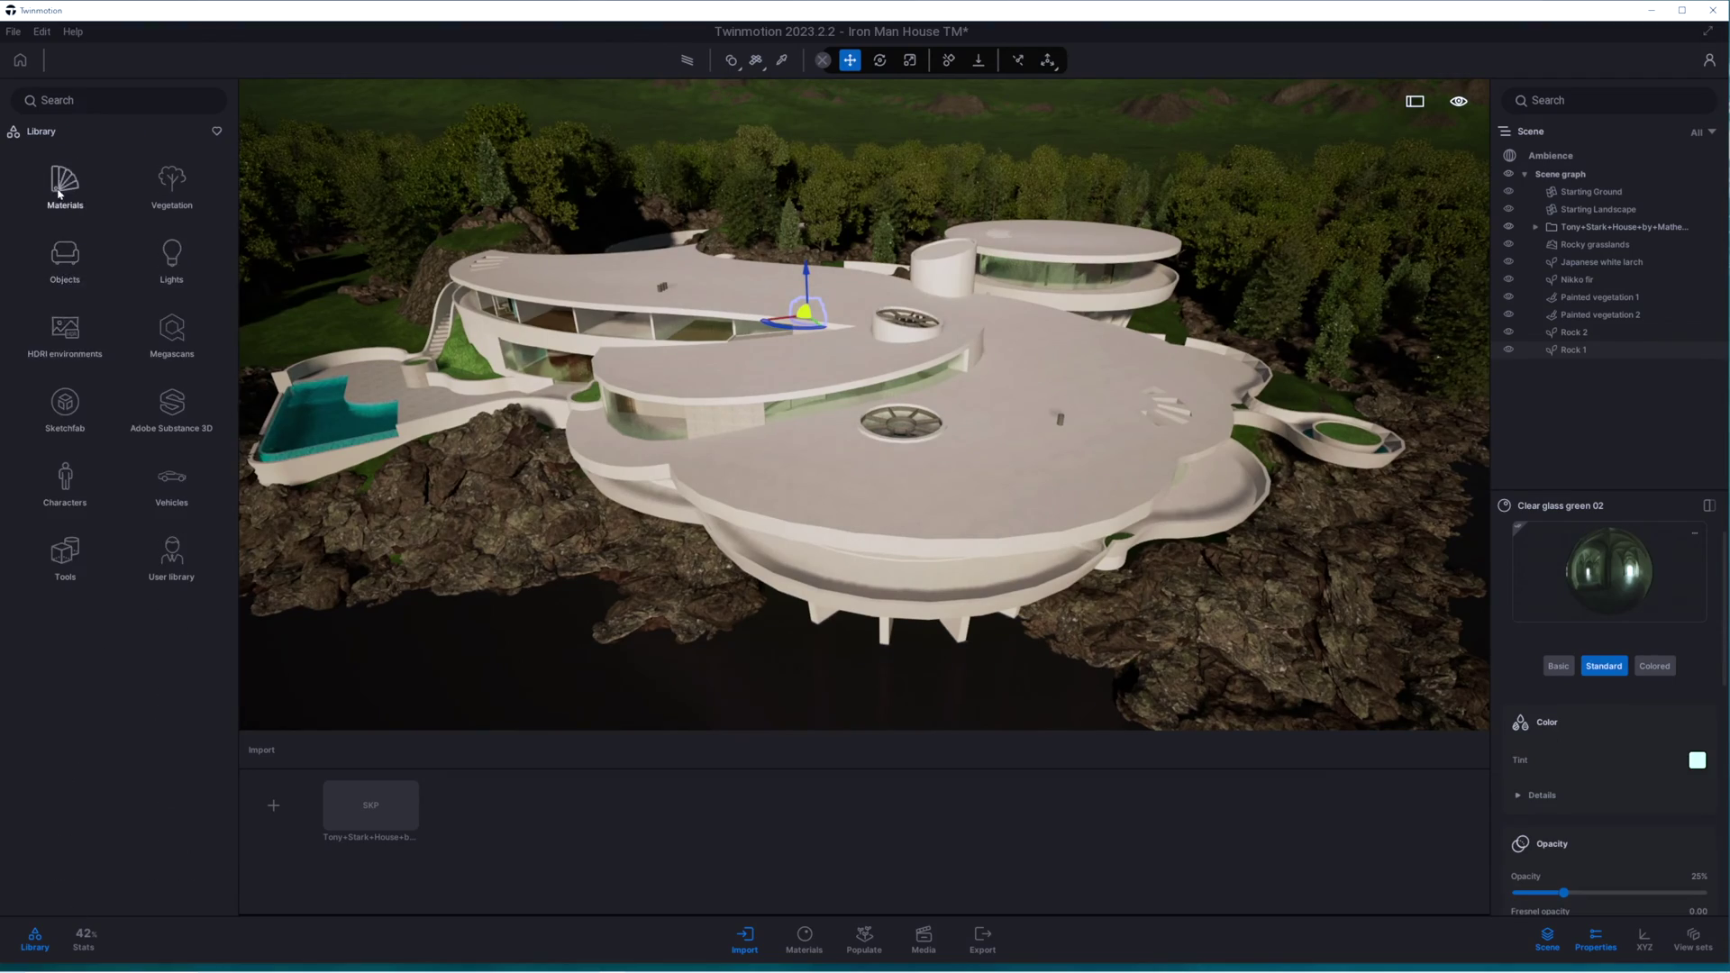
{"action": "left_click", "coordinate": [57, 193]}
{"action": "left_click", "coordinate": [154, 176]}
{"action": "left_click_drag", "start_coordinate": [176, 333], "coordinate": [748, 456]}
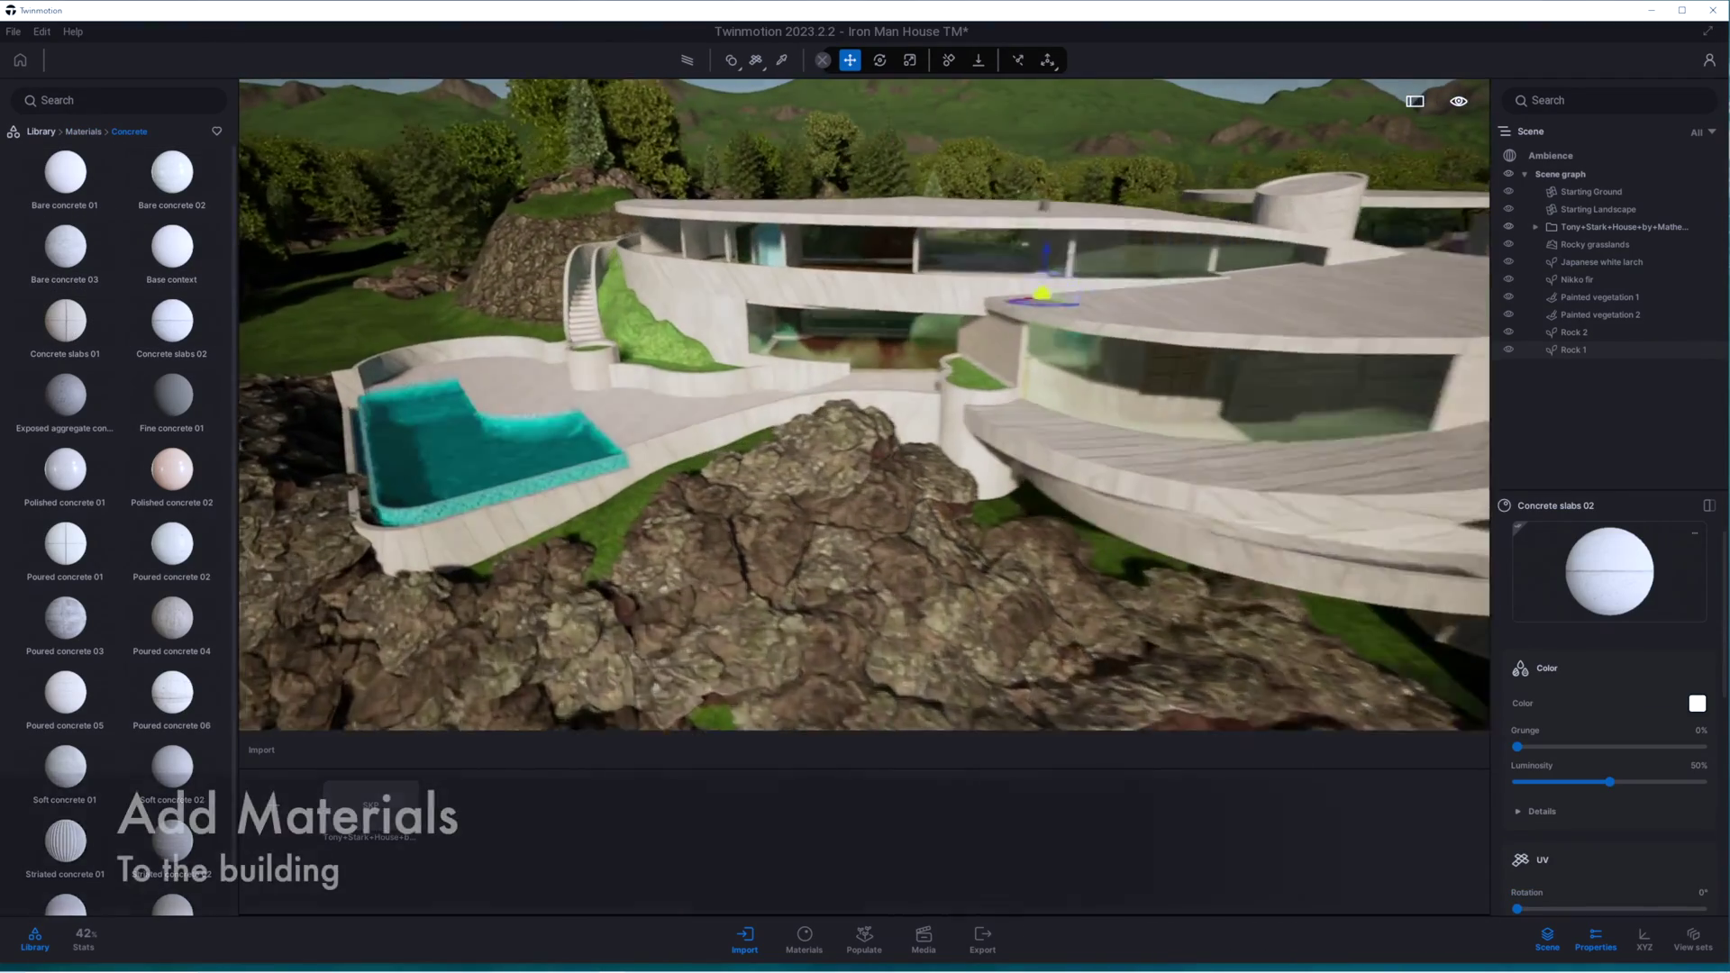
Step: Replace the concrete slabs on the house's walls and roofs with the Poured concrete 03 material
{"action": "left_click", "coordinate": [41, 131]}
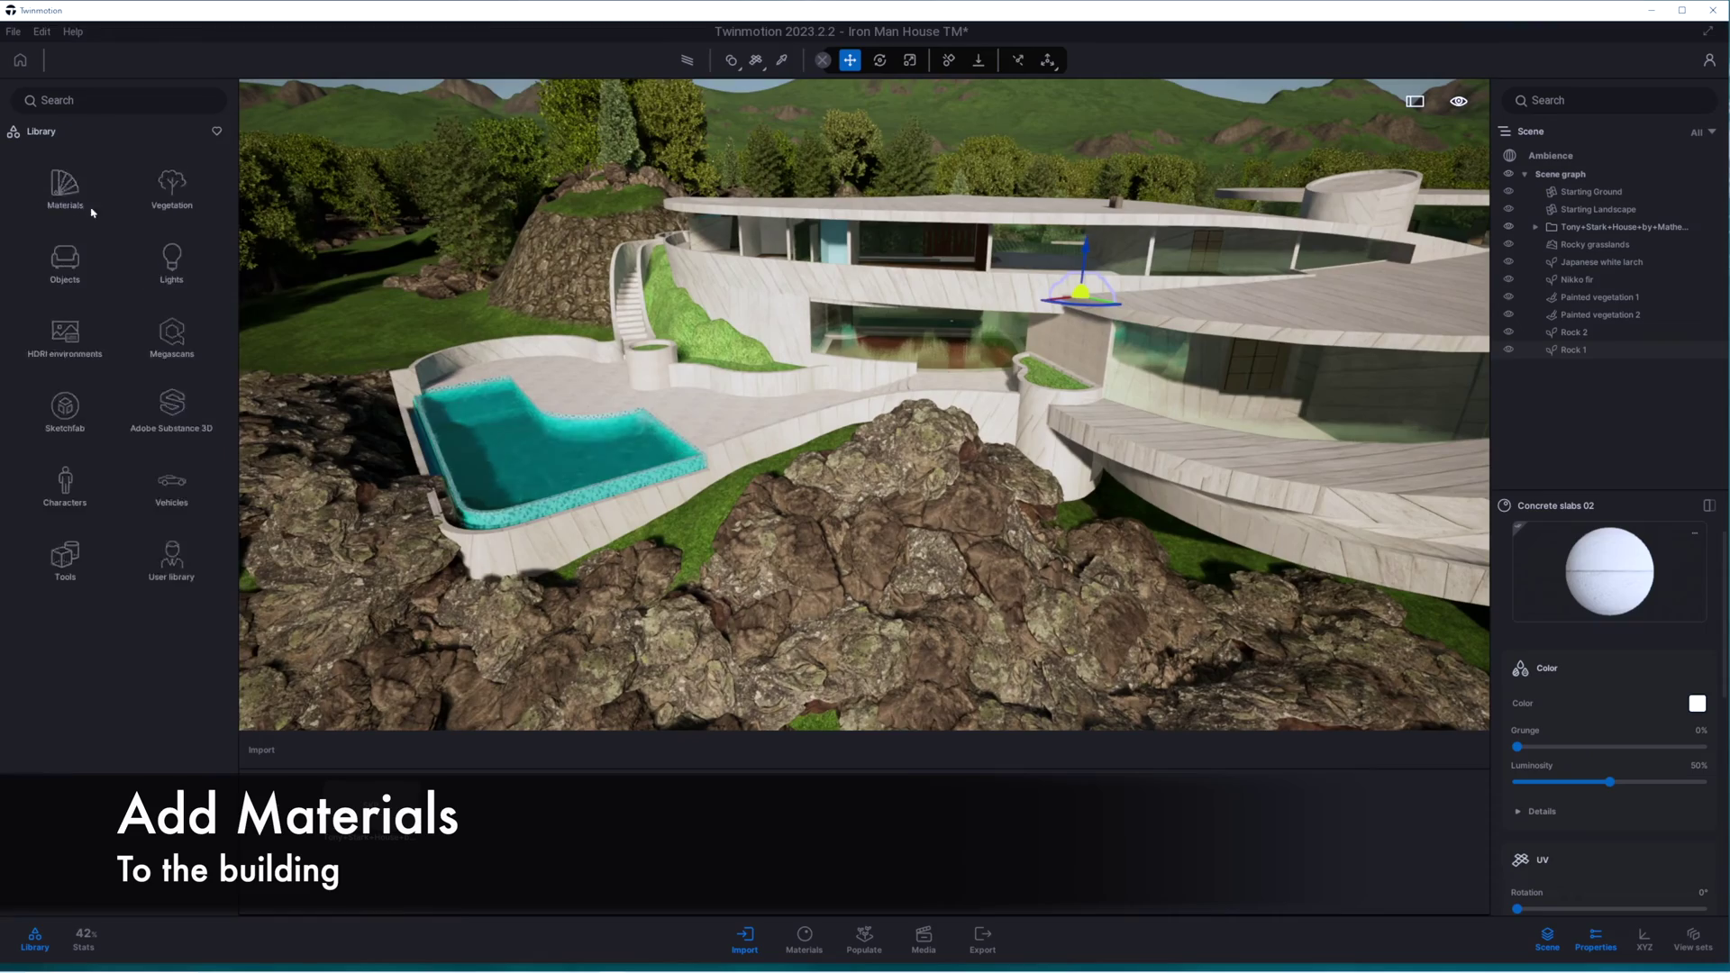
{"action": "left_click", "coordinate": [171, 180]}
{"action": "right_click_drag", "start_coordinate": [700, 540], "coordinate": [739, 540]}
{"action": "left_click", "coordinate": [40, 131]}
{"action": "right_click_drag", "start_coordinate": [630, 406], "coordinate": [792, 387]}
{"action": "left_click", "coordinate": [68, 335]}
{"action": "left_click", "coordinate": [83, 132]}
{"action": "left_click", "coordinate": [62, 257]}
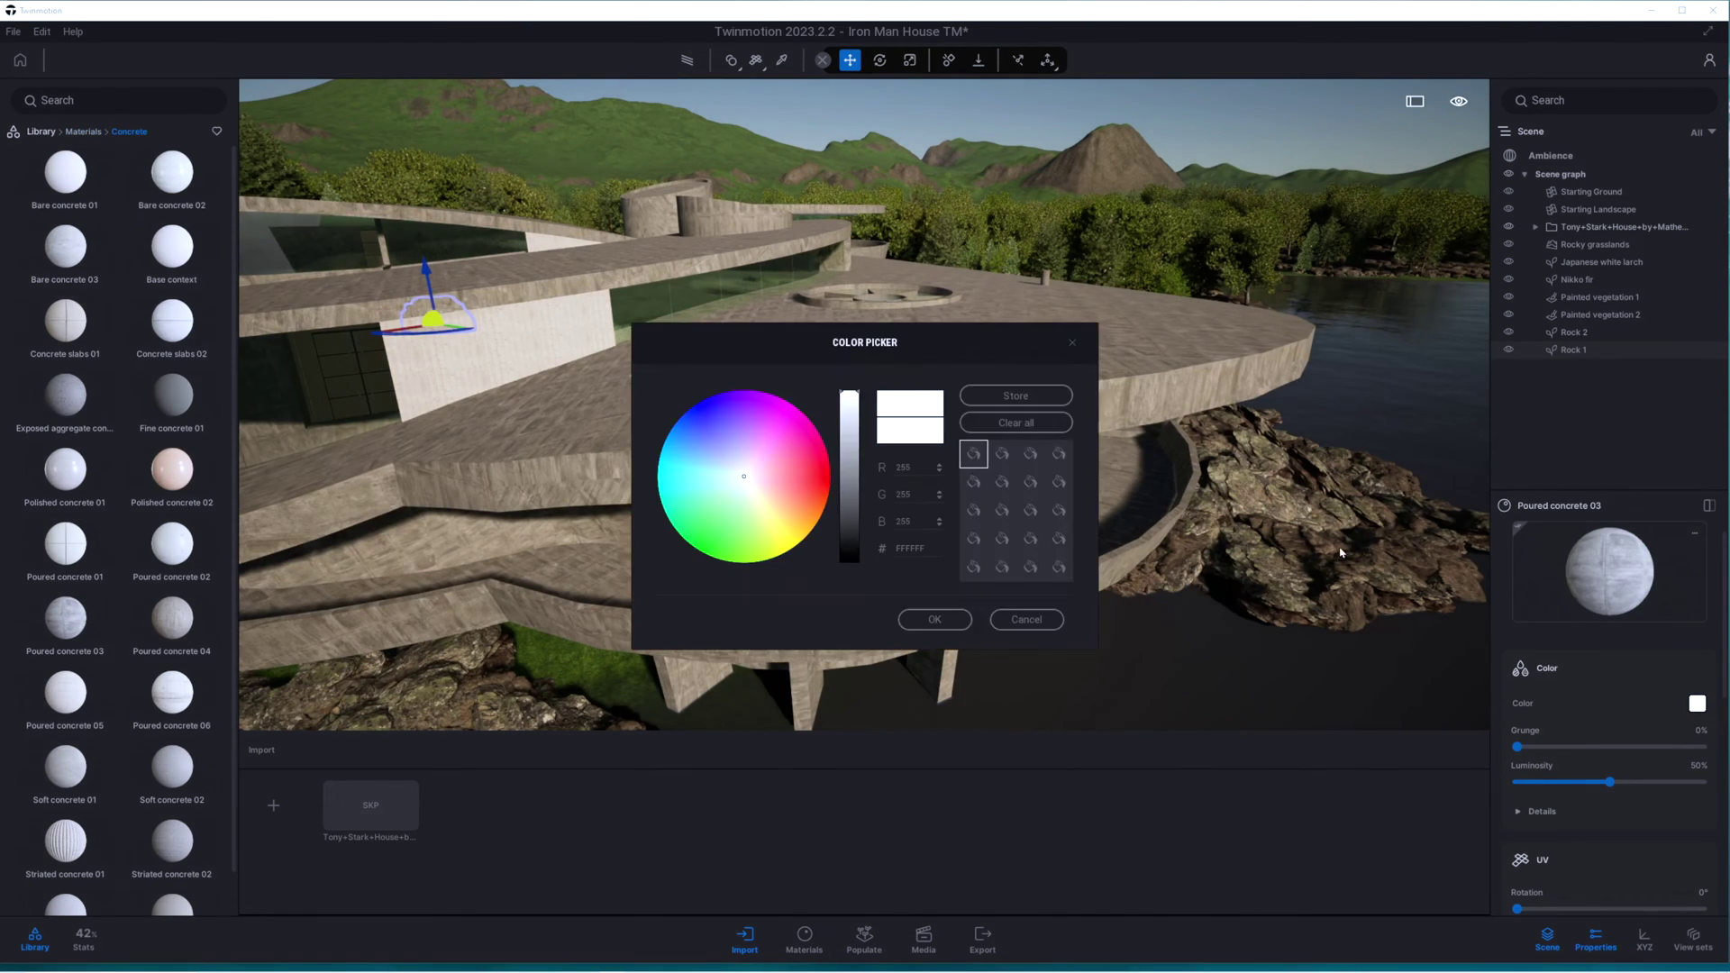
Step: Tint the Poured concrete 03 material slightly and set its grunge to 68% and luminosity to 63%
{"action": "left_click_drag", "start_coordinate": [1327, 288], "coordinate": [1324, 280]}
{"action": "left_click", "coordinate": [1404, 466]}
{"action": "left_click_drag", "start_coordinate": [1531, 745], "coordinate": [1633, 781]}
{"action": "scroll", "coordinate": [992, 625], "scroll_direction": "down", "scroll_amount": 2}
{"action": "right_click_drag", "start_coordinate": [992, 625], "coordinate": [1487, 531]}
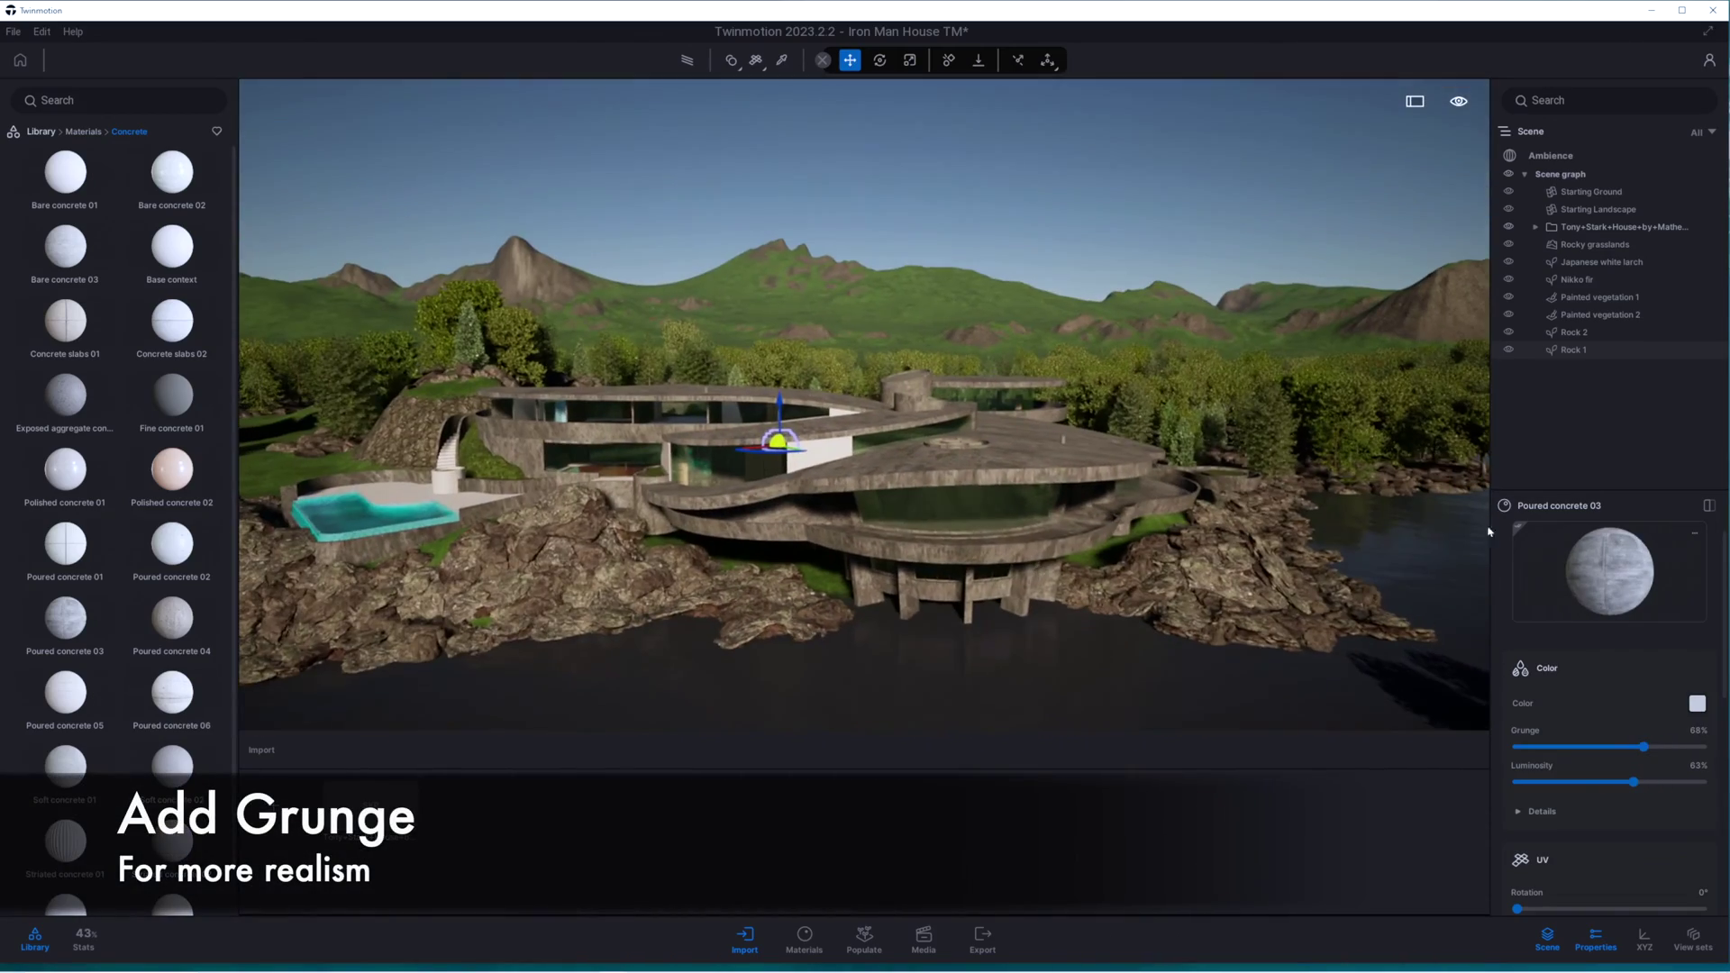
Step: Light the ambience with Lumen global illumination, a time of day of 09:42, exposure 1.20 and an HDRI skydome
{"action": "mouse_move", "coordinate": [1586, 657]}
{"action": "left_mouse_down"}
{"action": "mouse_move", "coordinate": [1658, 657]}
{"action": "mouse_move", "coordinate": [1592, 656]}
{"action": "left_mouse_up"}
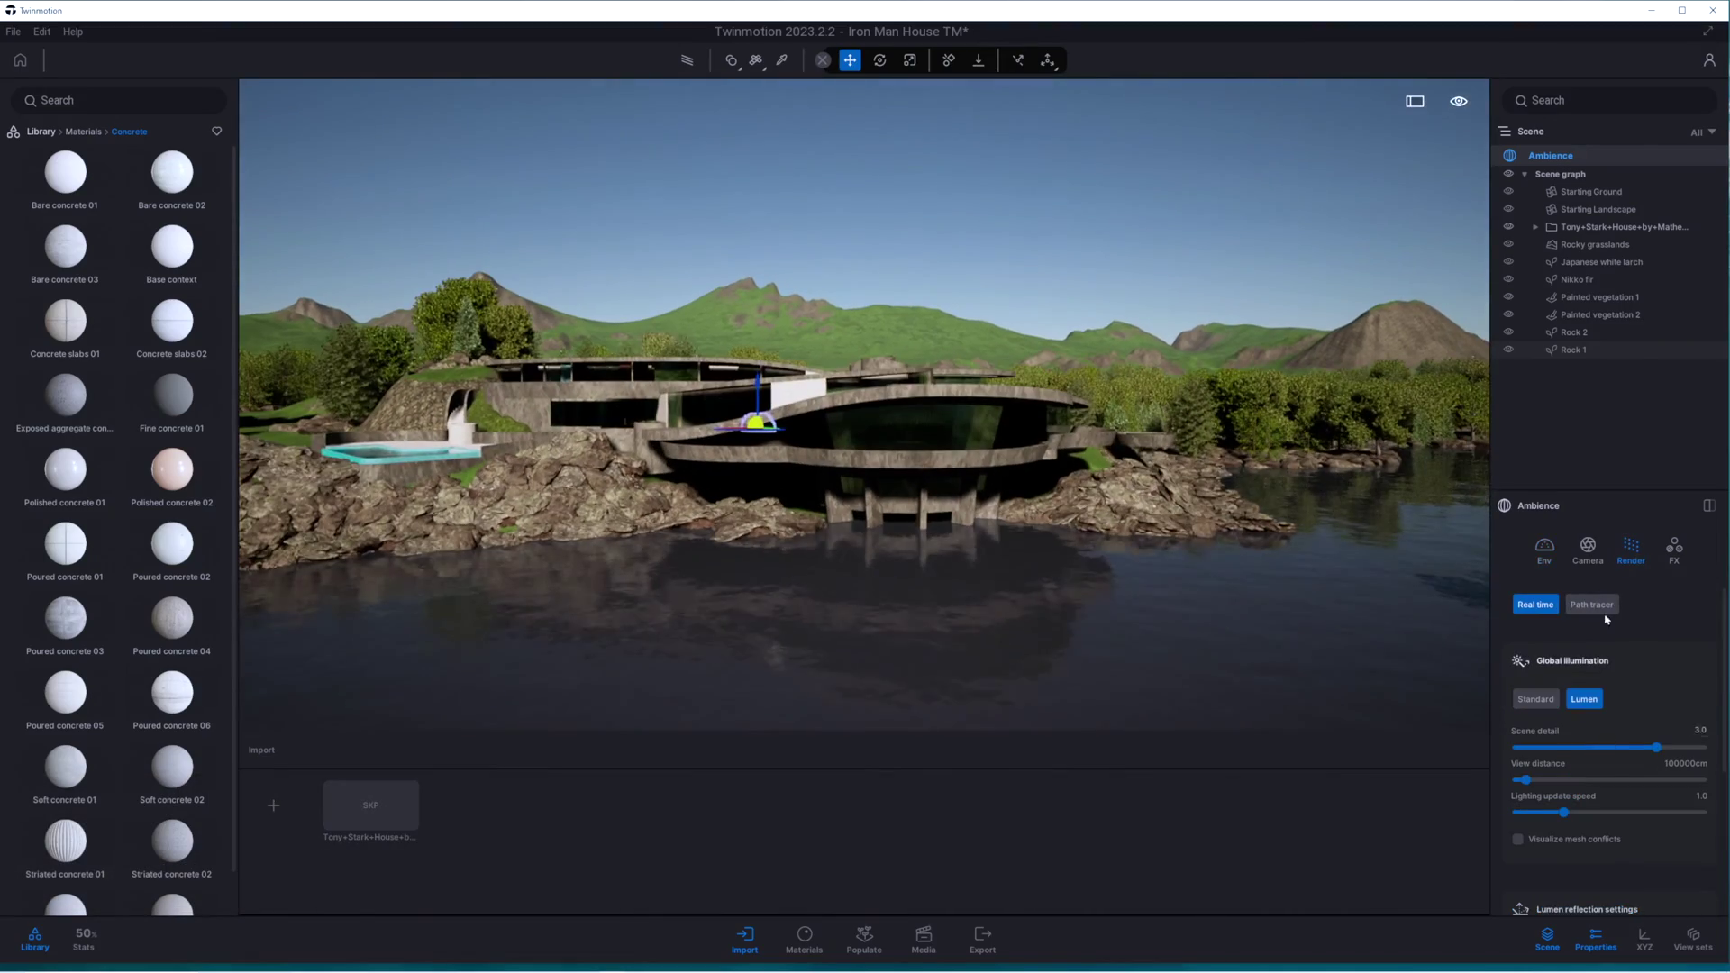
{"action": "left_click", "coordinate": [1544, 548]}
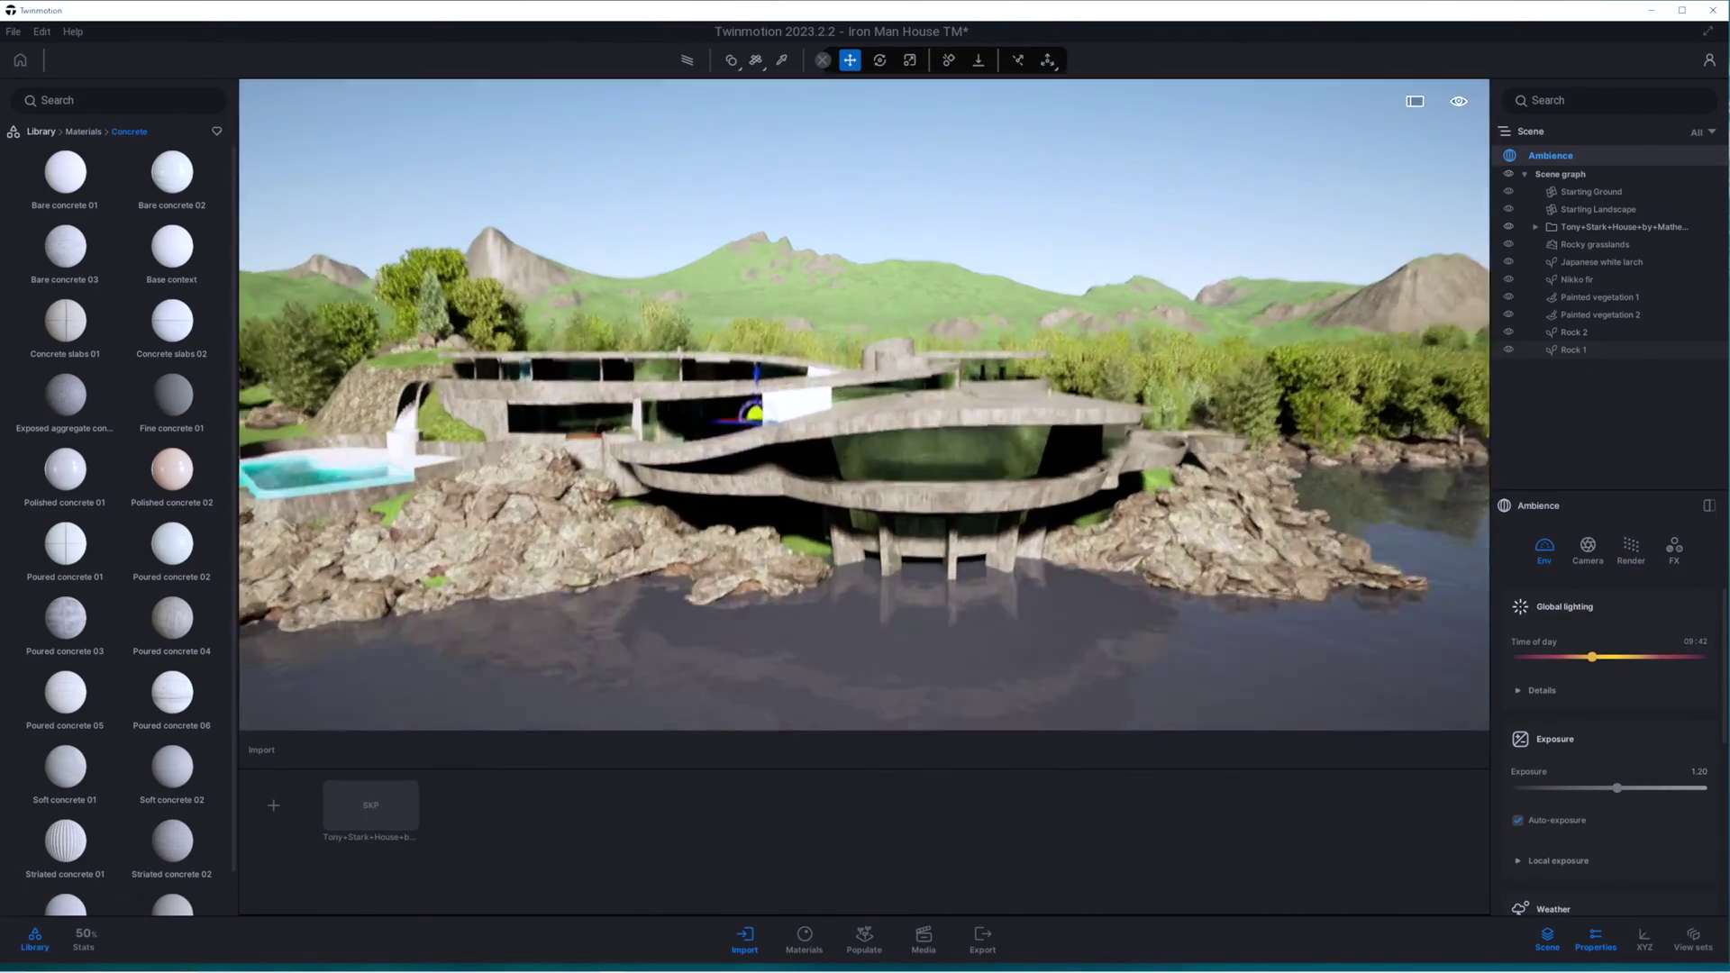
{"action": "scroll", "coordinate": [1581, 798], "scroll_direction": "down", "scroll_amount": 5}
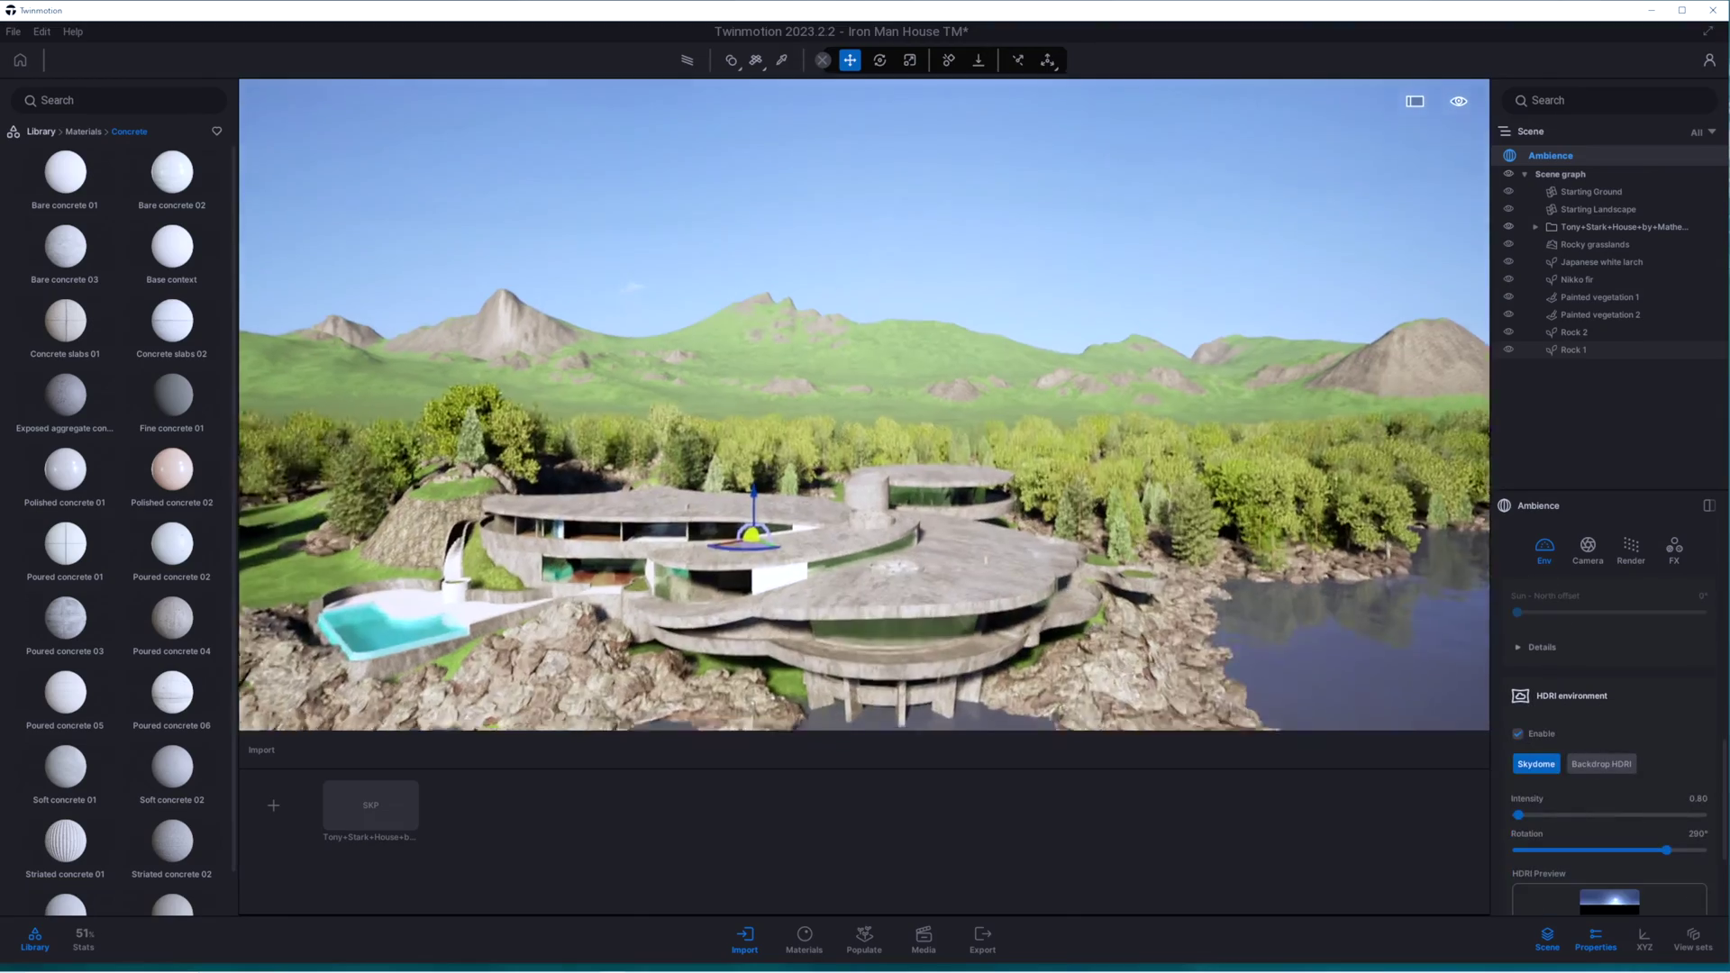
Step: Bring up the day and night template images and select 2_Day
{"action": "left_click", "coordinate": [922, 939]}
{"action": "left_click", "coordinate": [394, 817]}
{"action": "left_click", "coordinate": [469, 806]}
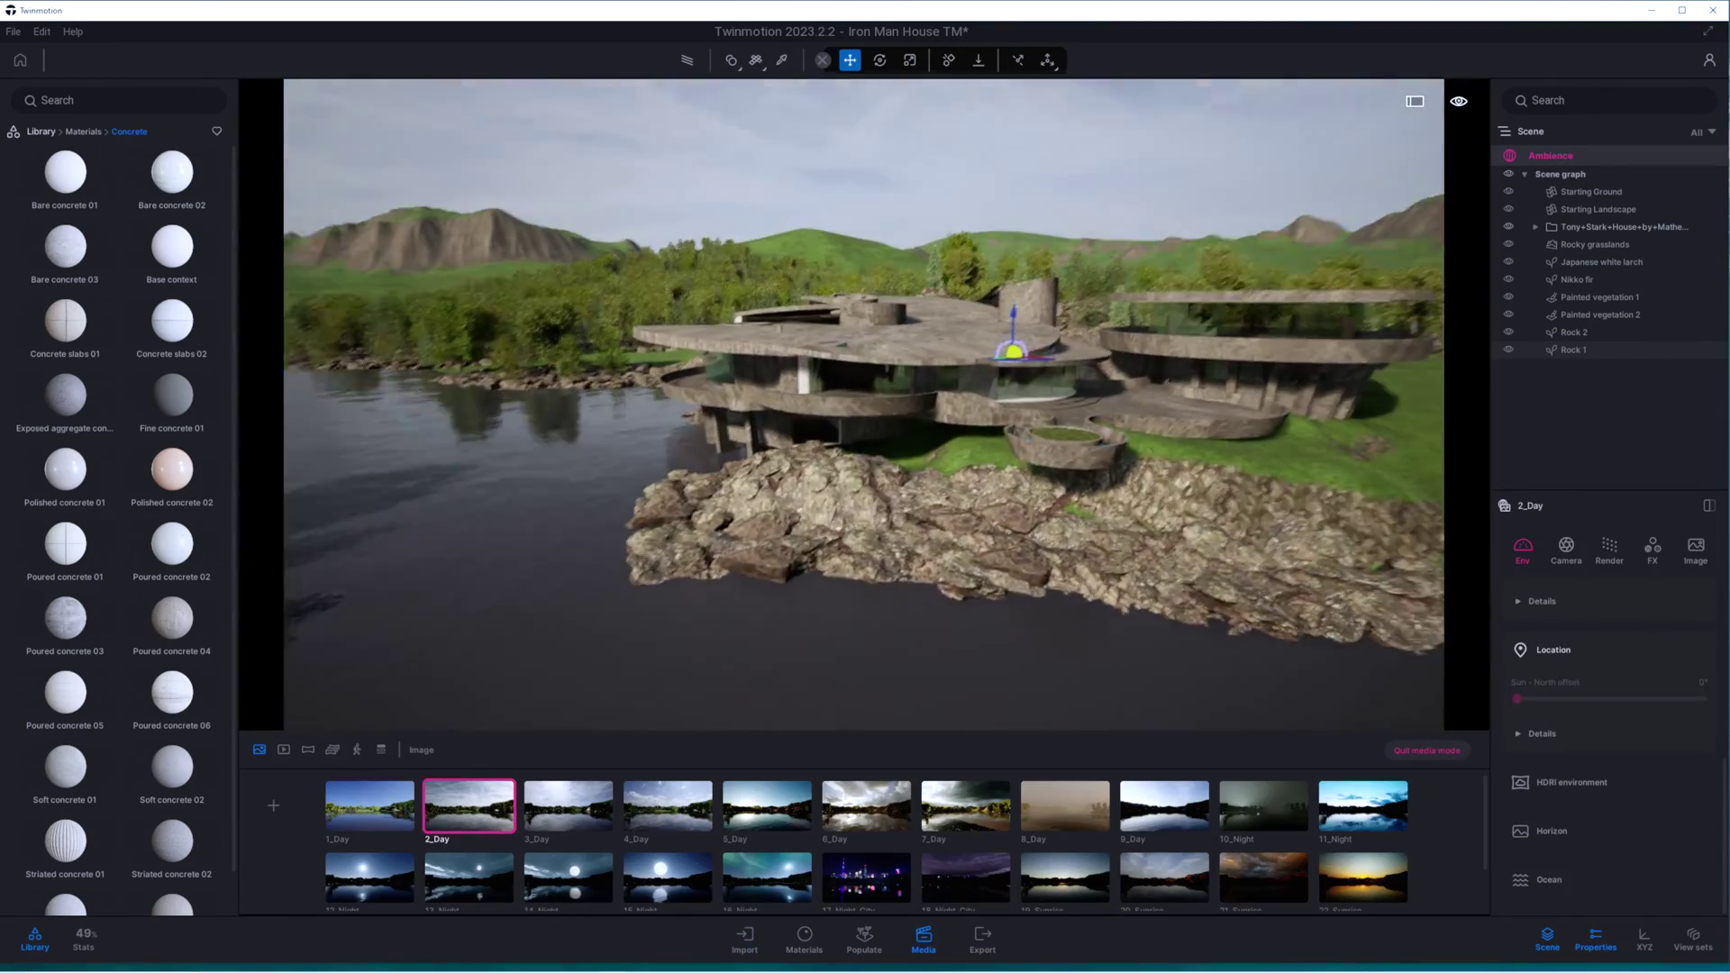
Step: Set the sun intensity of 2_Day to 10 and frame the house and its rocky shore from the lake
{"action": "scroll", "coordinate": [1551, 851], "scroll_direction": "down", "scroll_amount": 3}
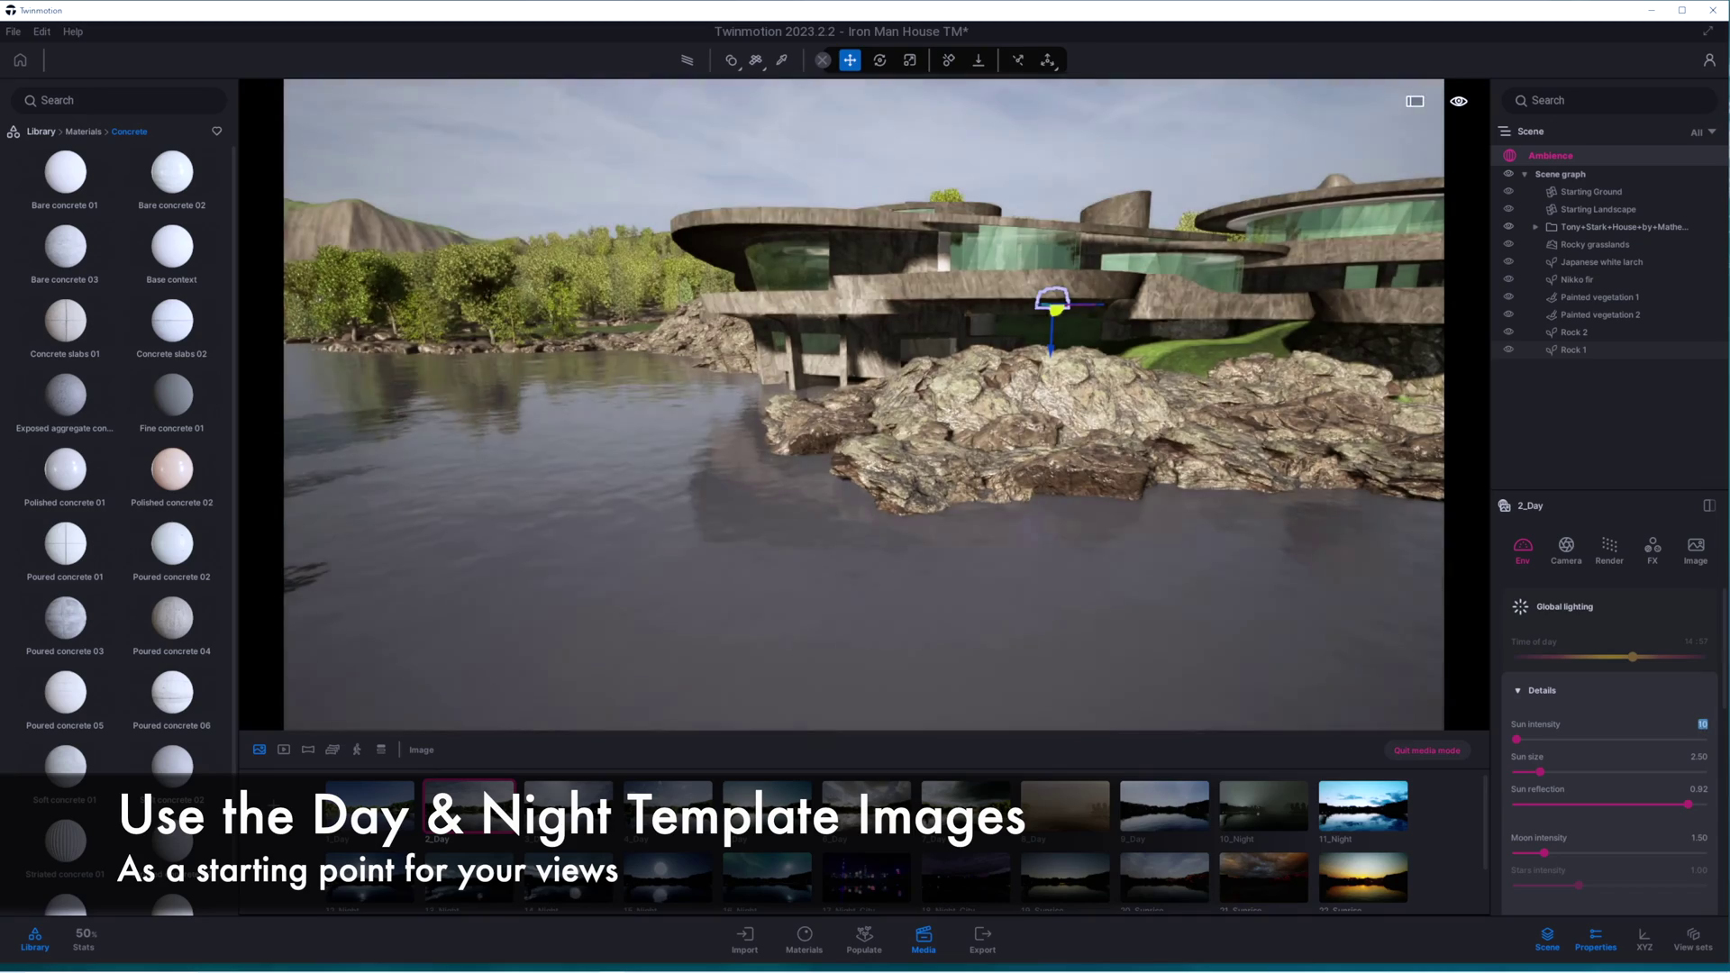
{"action": "type", "text": "10"}
{"action": "key", "text": "Return"}
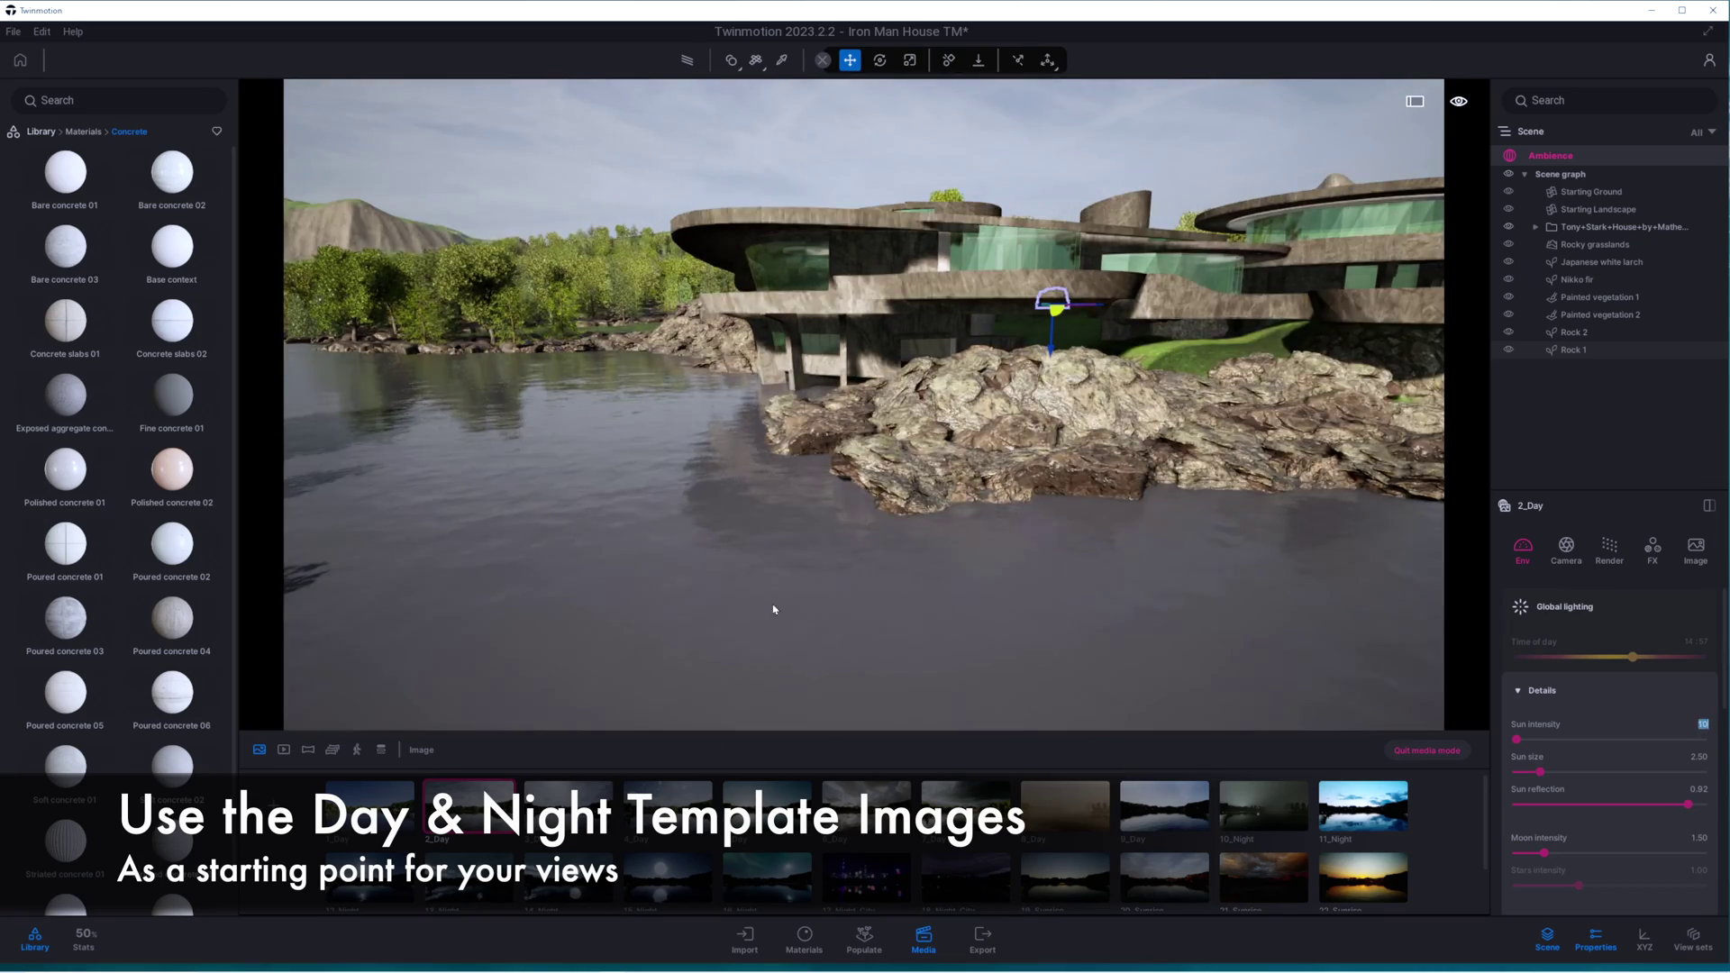
{"action": "right_click_drag", "start_coordinate": [694, 601], "coordinate": [1036, 541]}
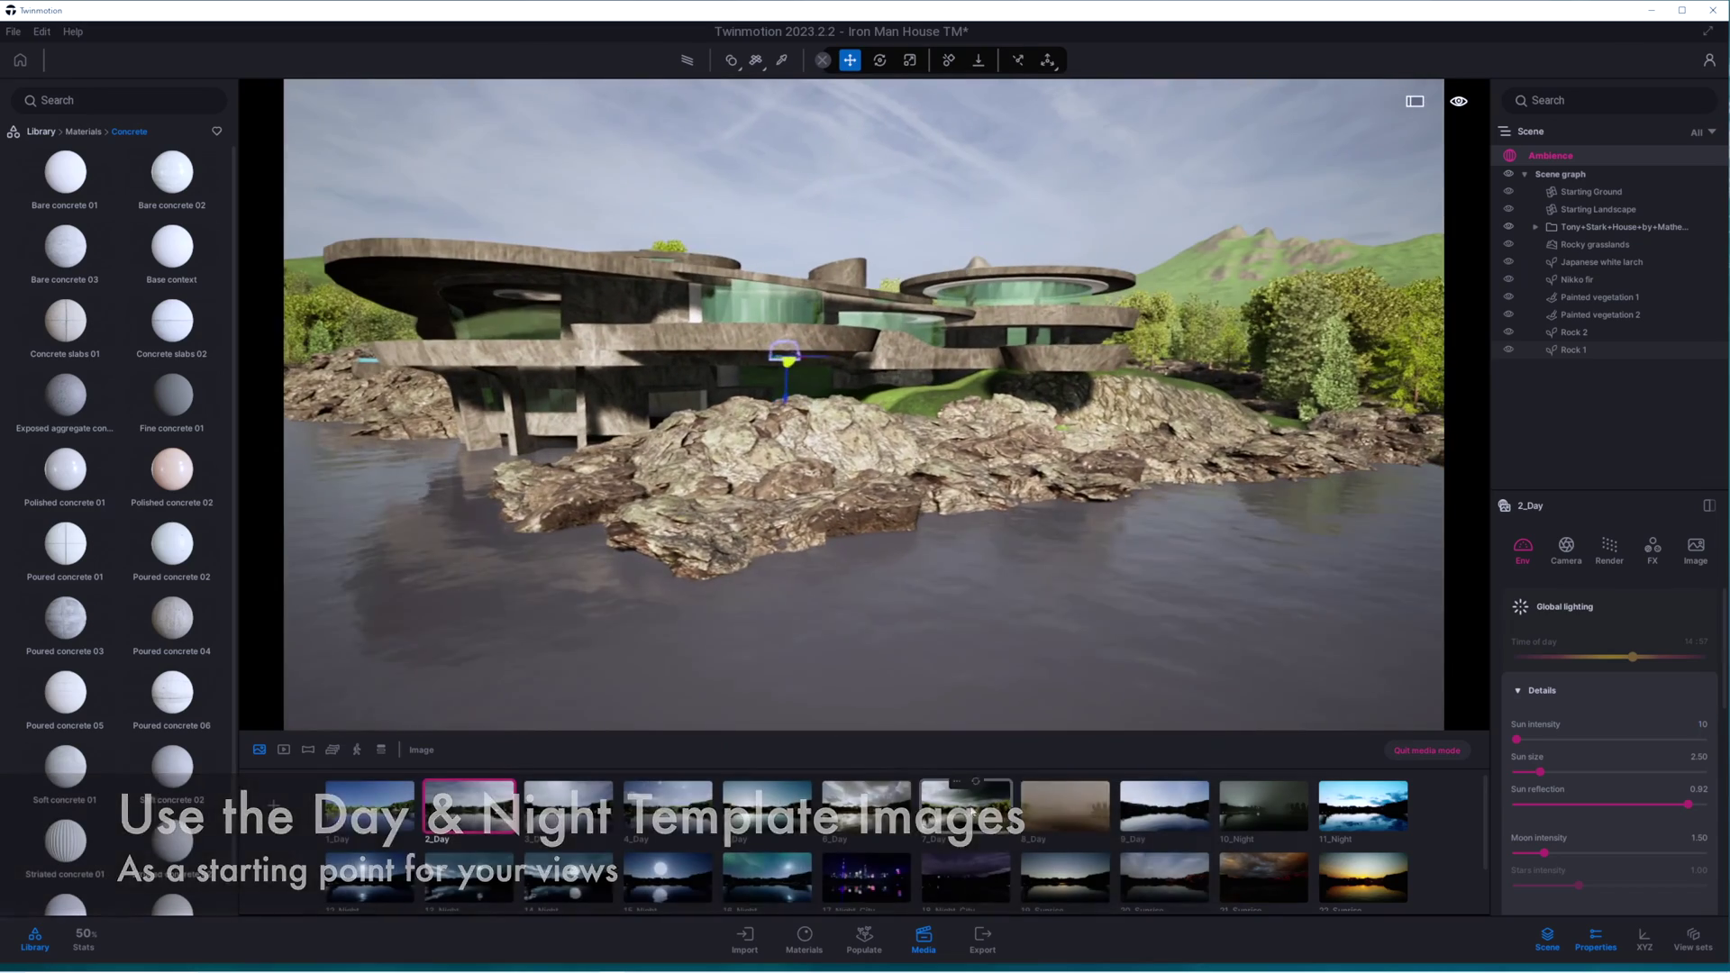
Step: Frame the 4_Day image from inside the curved glass room facing the lake and place it after 2_Day
{"action": "left_click", "coordinate": [660, 810]}
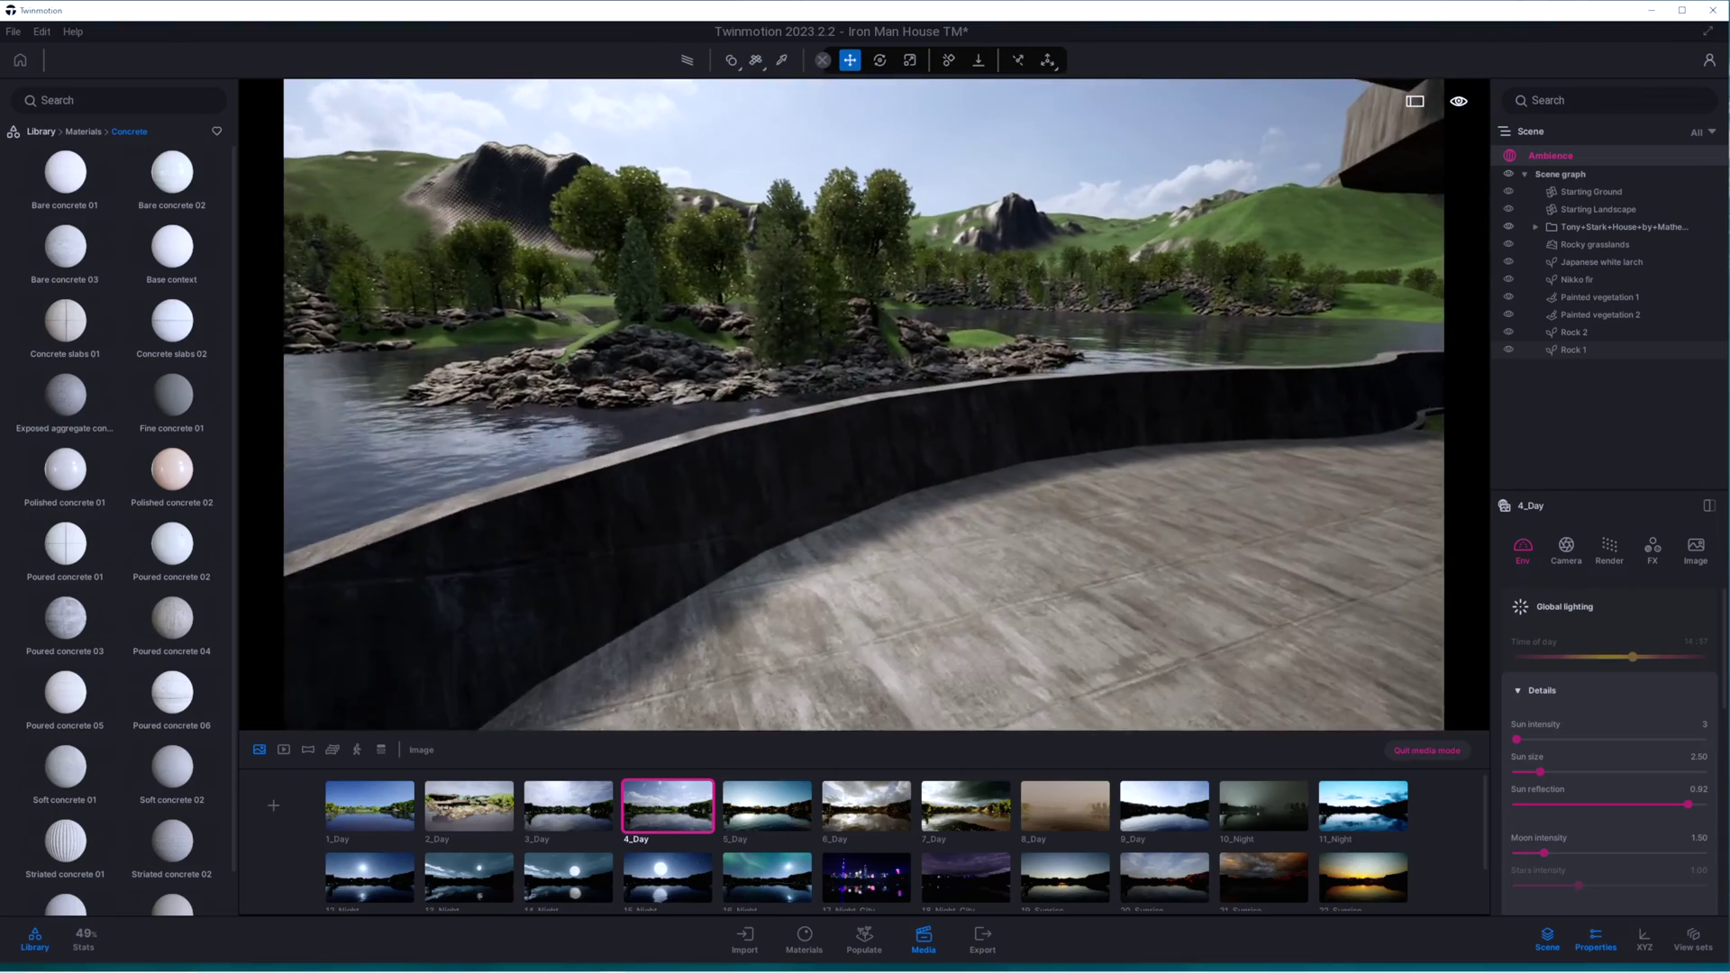
{"action": "key", "text": "s"}
{"action": "right_click_drag", "start_coordinate": [1261, 424], "coordinate": [887, 441]}
{"action": "mouse_move", "coordinate": [694, 784]}
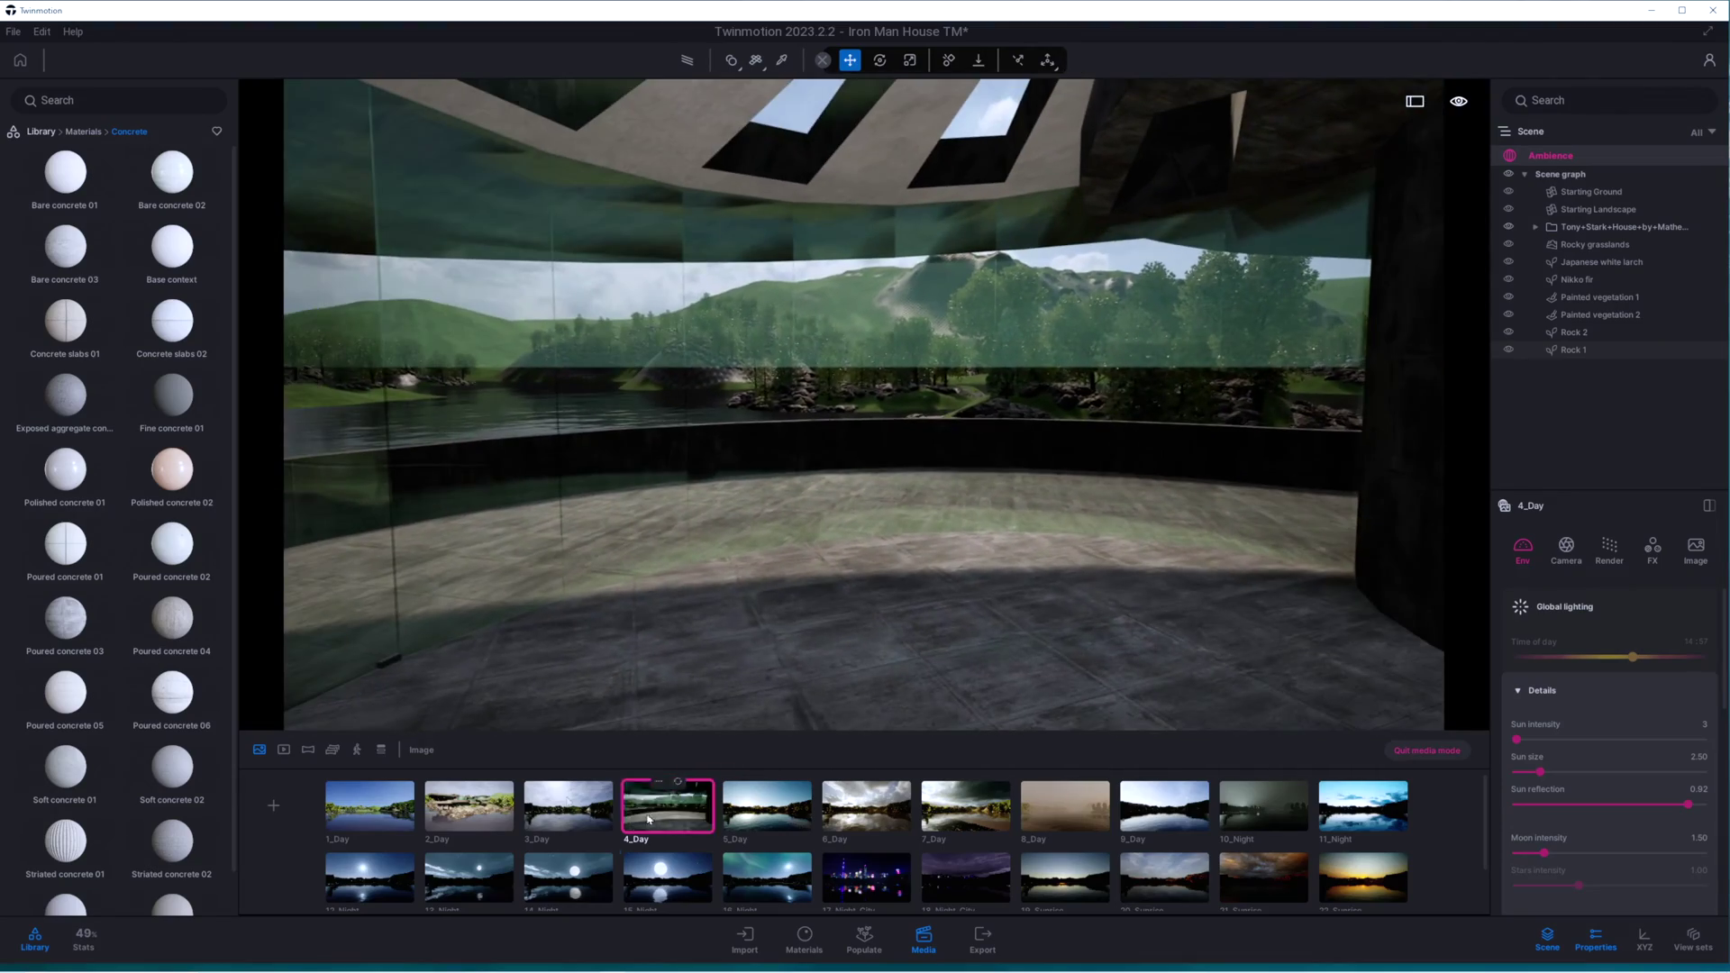
{"action": "key", "text": "s"}
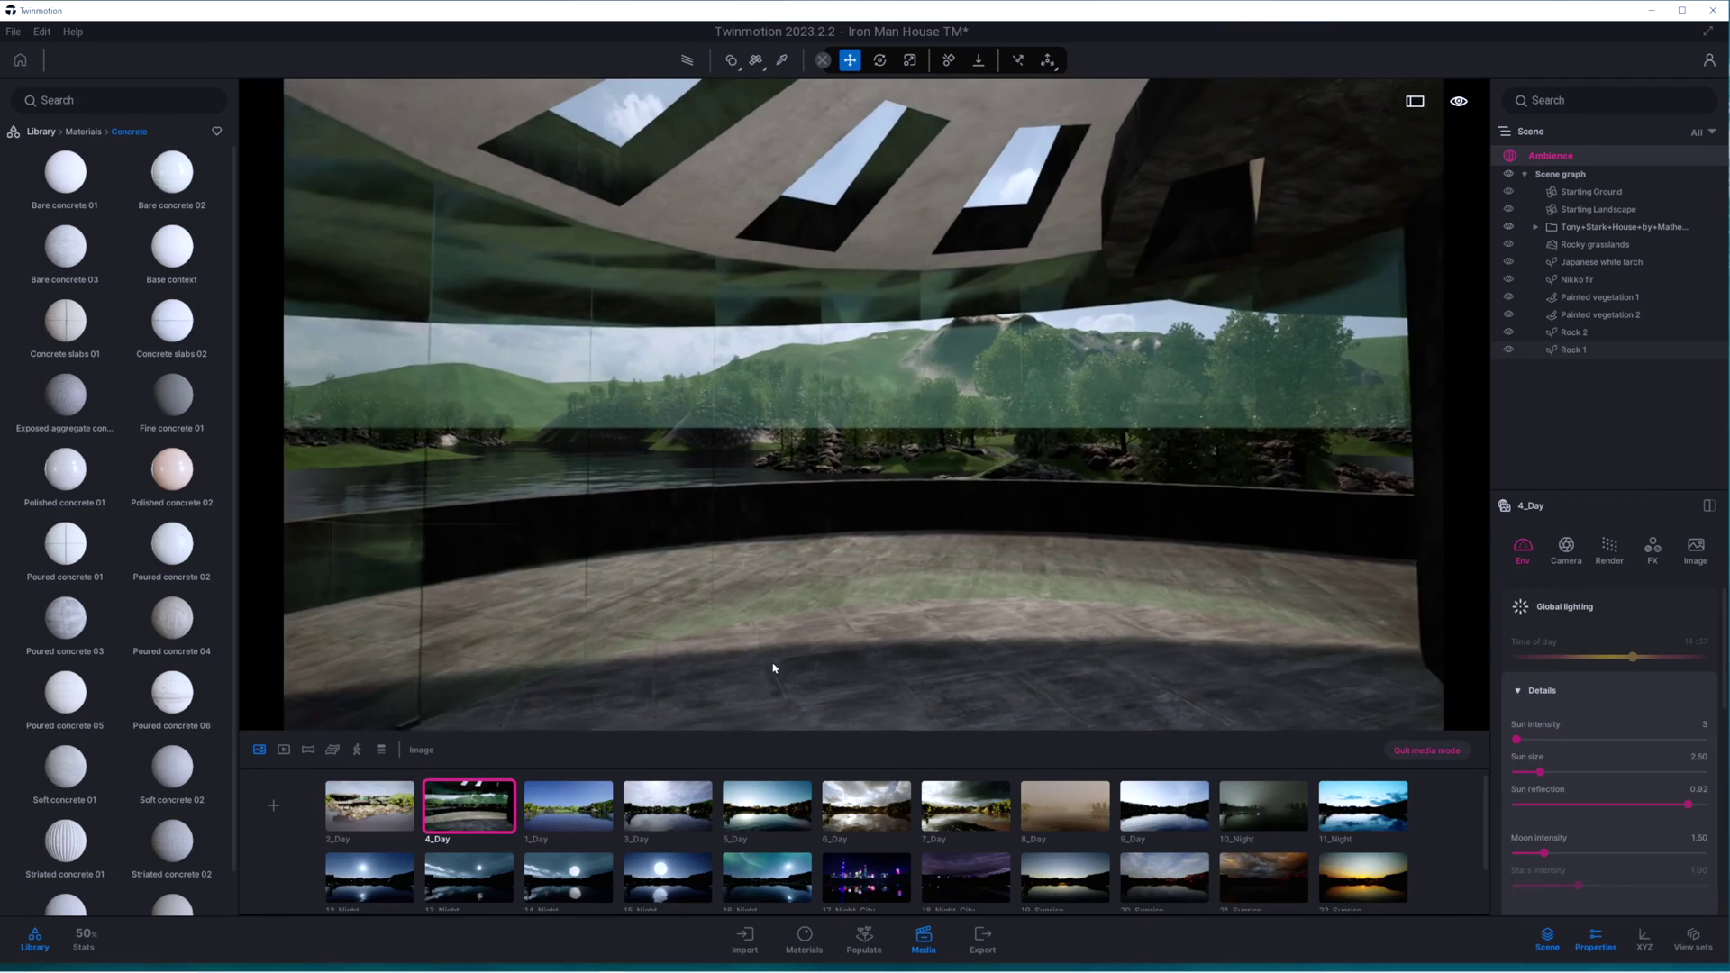
{"action": "right_click_drag", "start_coordinate": [729, 637], "coordinate": [623, 692]}
{"action": "key", "text": "w"}
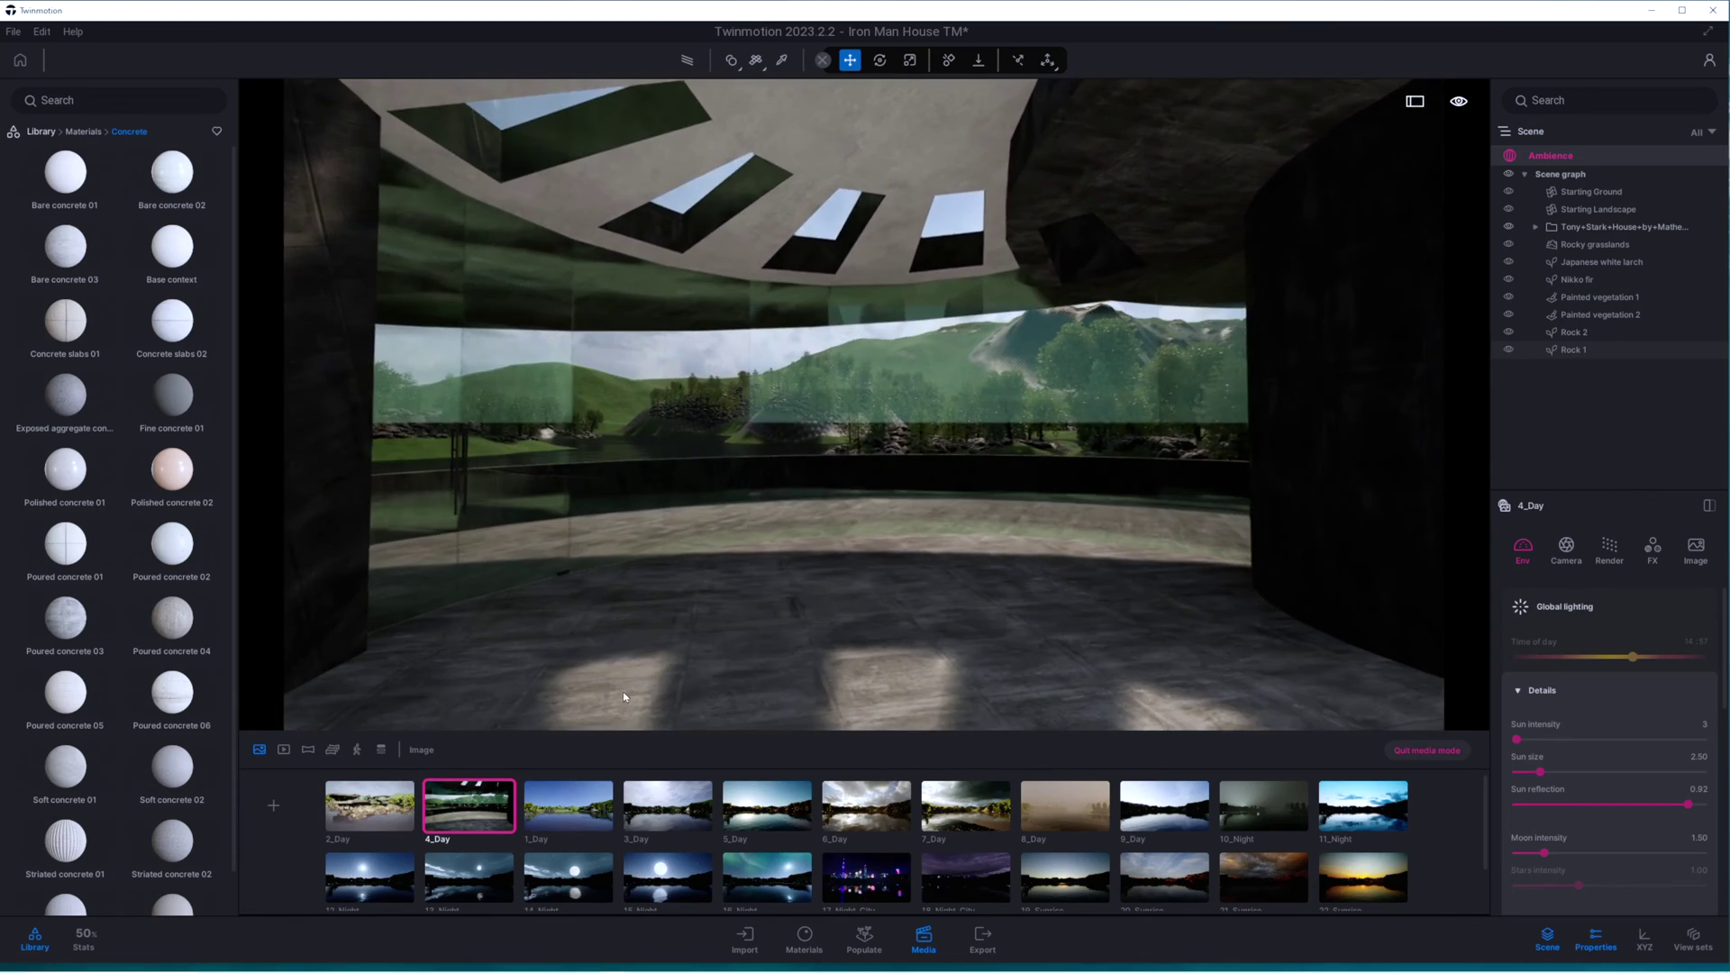
Step: Frame the 6_Day image along the paved driveway toward the house and place it after 4_Day
{"action": "left_click", "coordinate": [866, 805]}
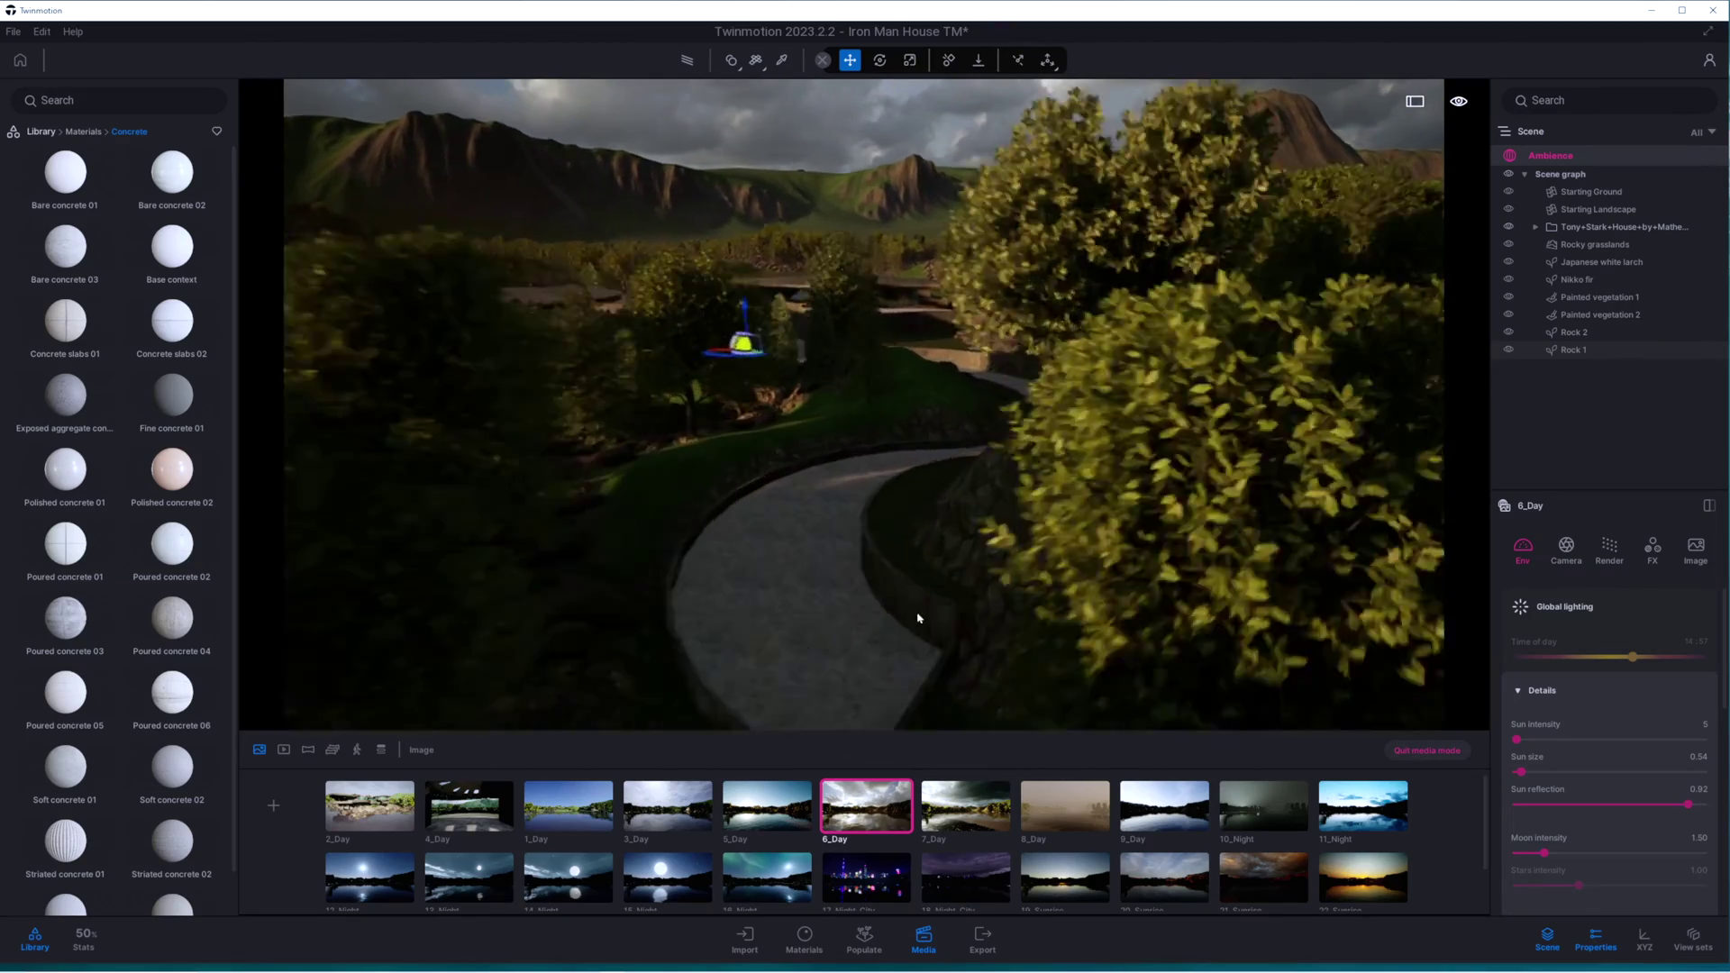
{"action": "left_click", "coordinate": [847, 392]}
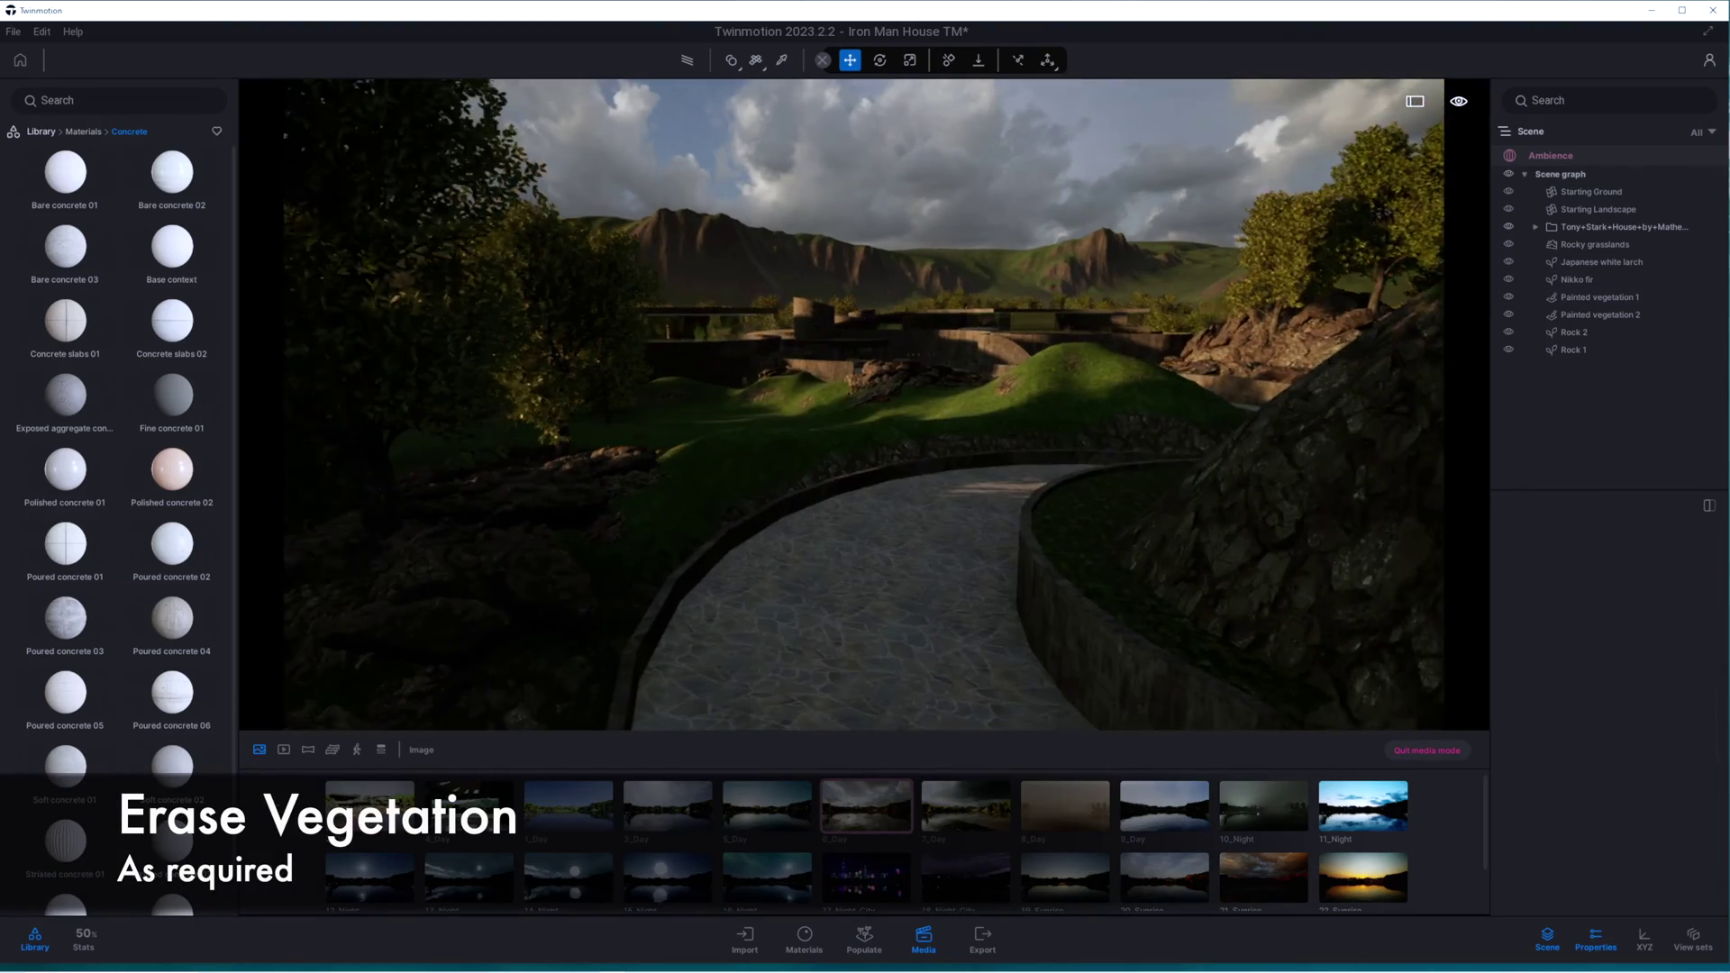
{"action": "right_click_drag", "start_coordinate": [1043, 586], "coordinate": [919, 703]}
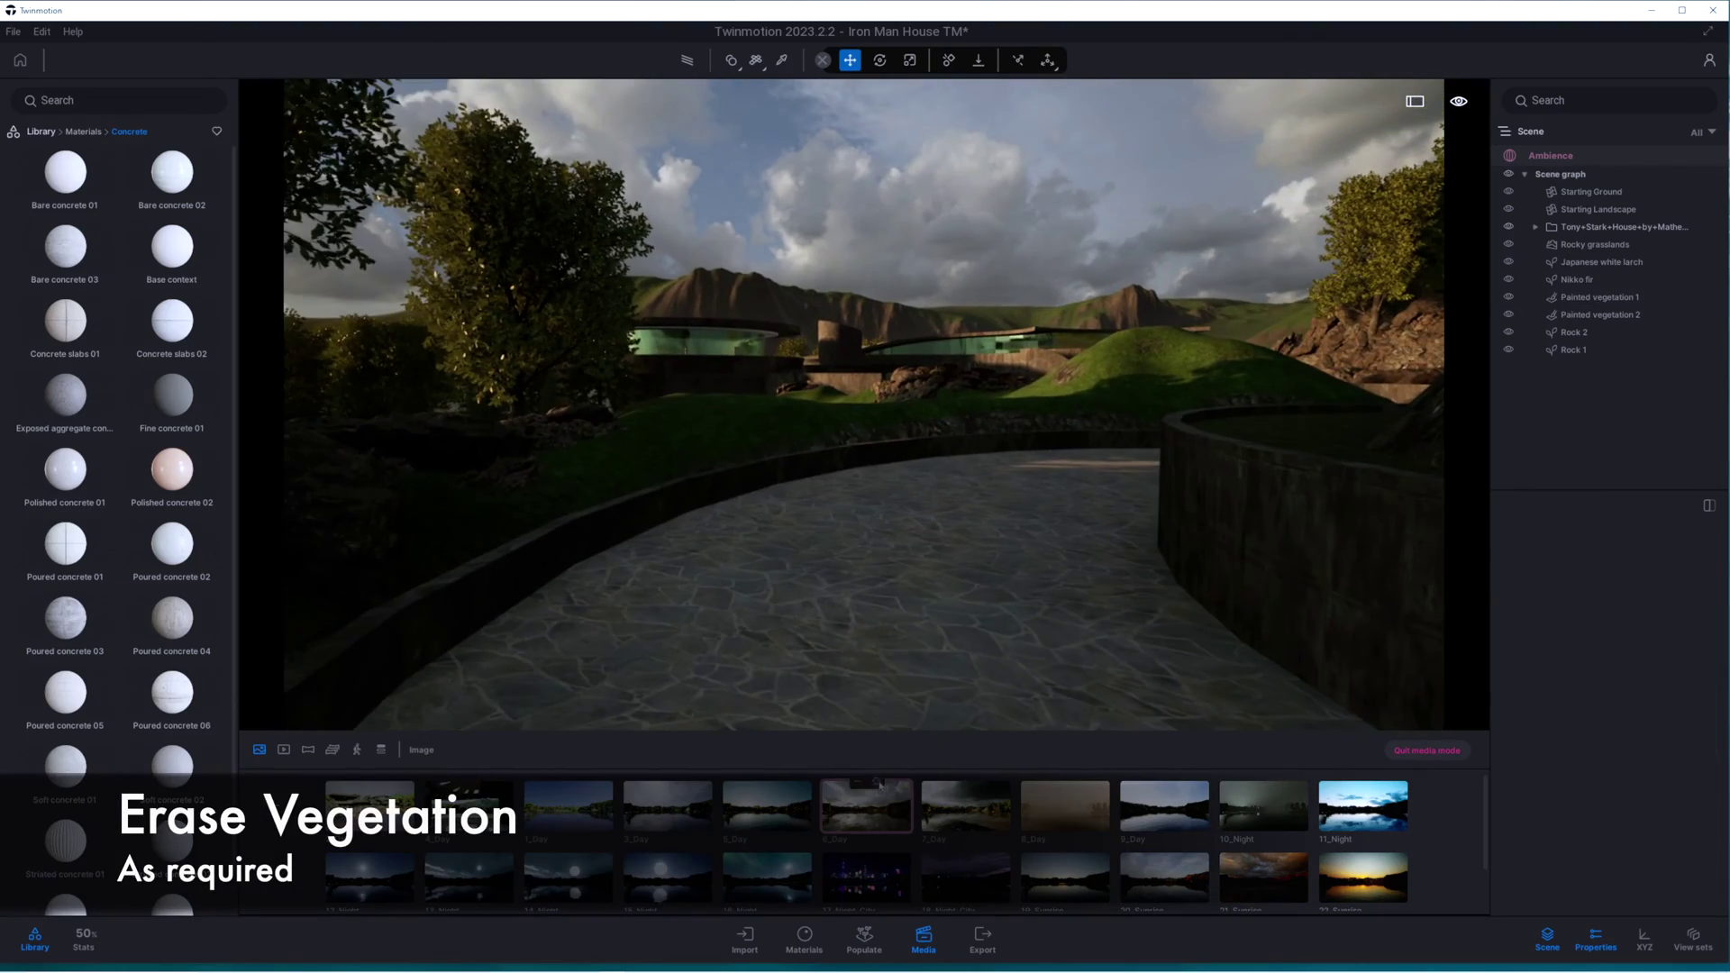
{"action": "left_click_drag", "start_coordinate": [544, 802], "coordinate": [567, 805]}
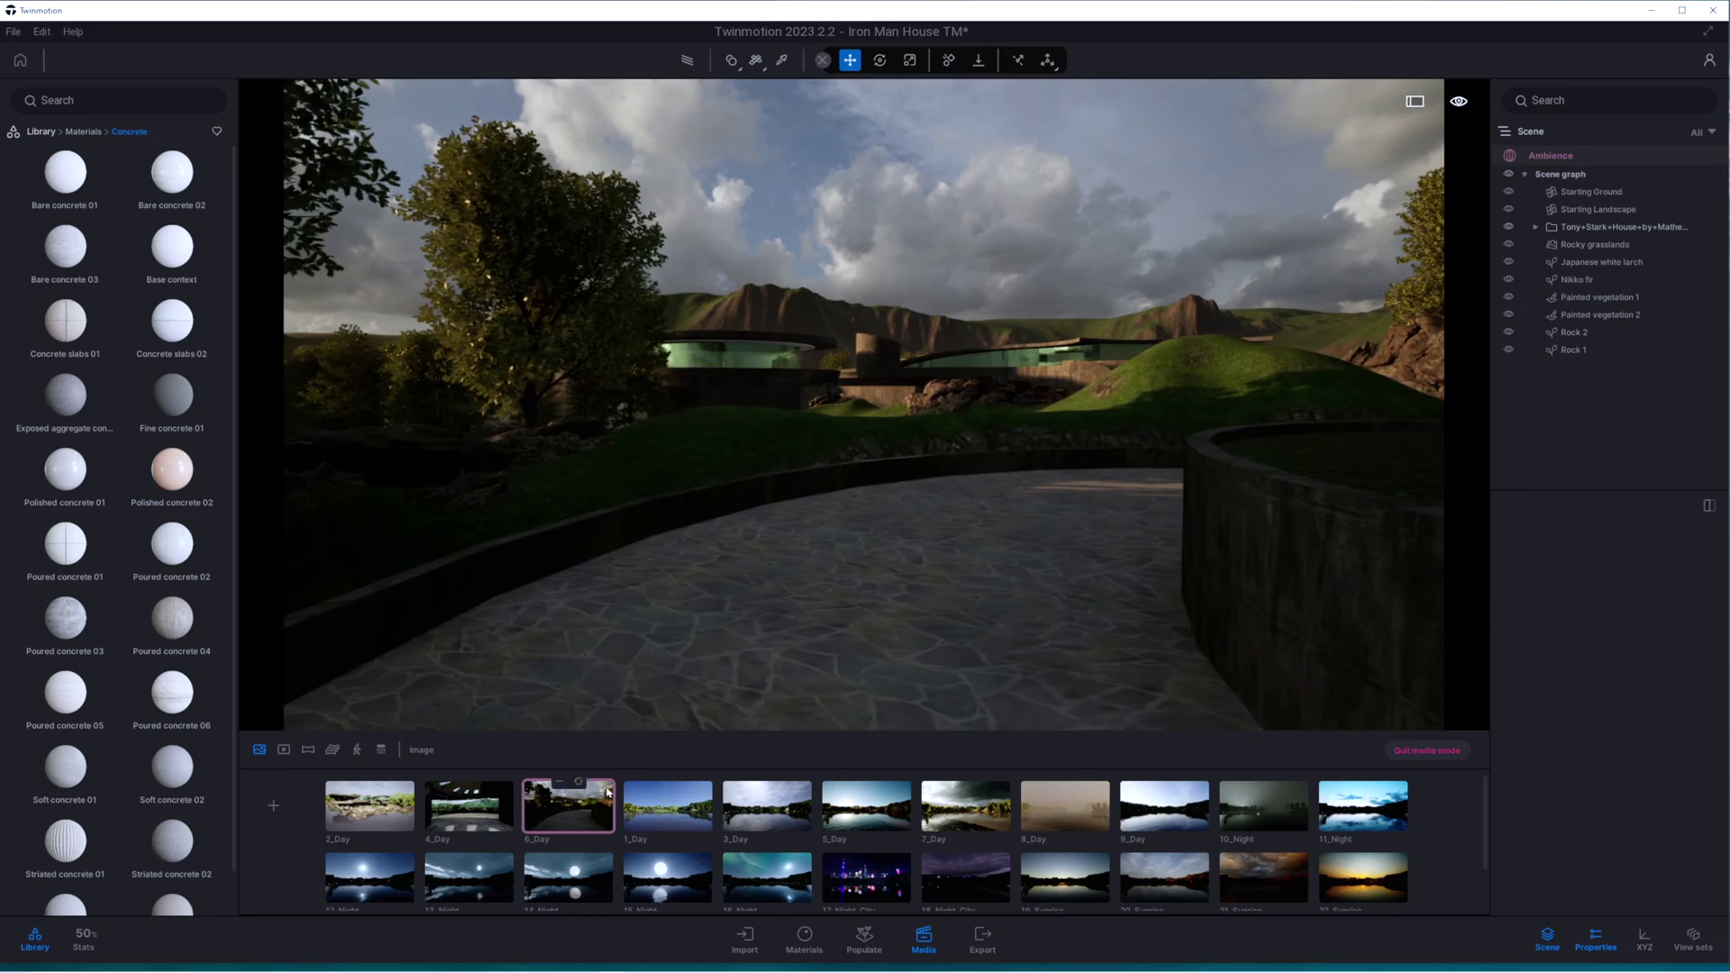
Step: Rotate the HDRI of 6_Day to about 118° and set its intensity to 2
{"action": "left_click_drag", "start_coordinate": [1521, 763], "coordinate": [1578, 764]}
{"action": "left_click", "coordinate": [1698, 711]}
{"action": "type", "text": "2"}
{"action": "key", "text": "Return"}
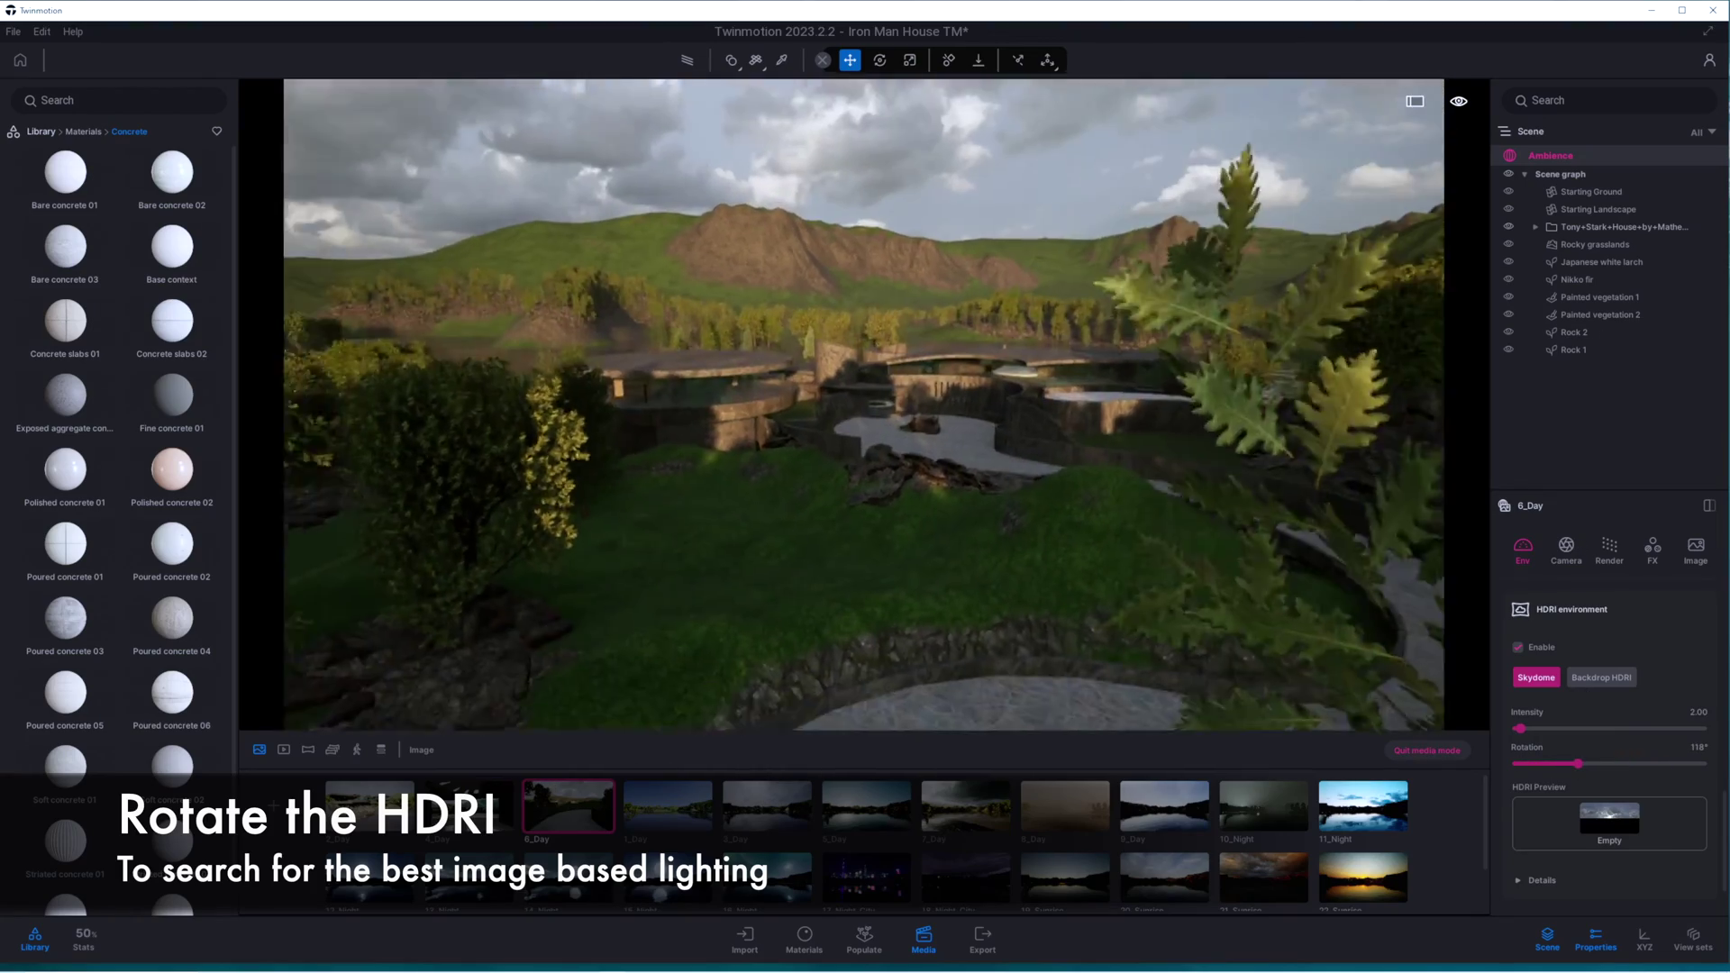
Step: Turn off auto-exposure for 6_Day, raise its exposure to about 9.67 and expand the local exposure settings
{"action": "scroll", "coordinate": [1089, 525], "scroll_direction": "down", "scroll_amount": 3}
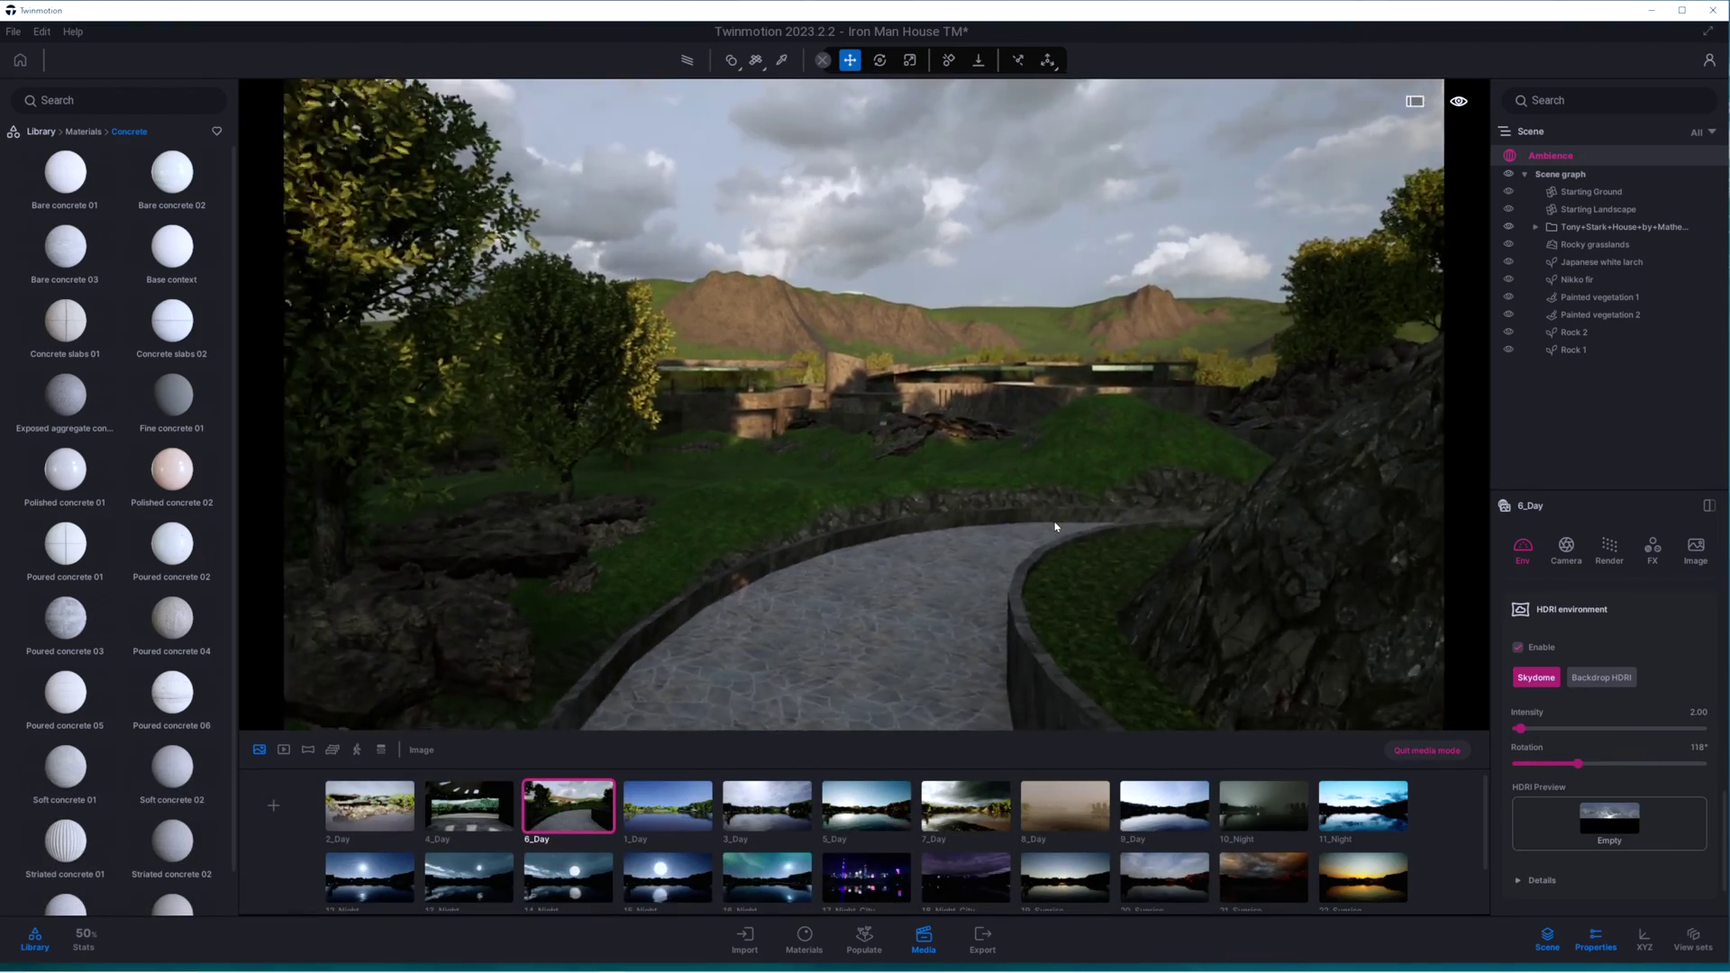
{"action": "scroll", "coordinate": [1054, 529], "scroll_direction": "up", "scroll_amount": 3}
{"action": "scroll", "coordinate": [1023, 495], "scroll_direction": "up", "scroll_amount": 3}
{"action": "scroll", "coordinate": [1530, 718], "scroll_direction": "down", "scroll_amount": 4}
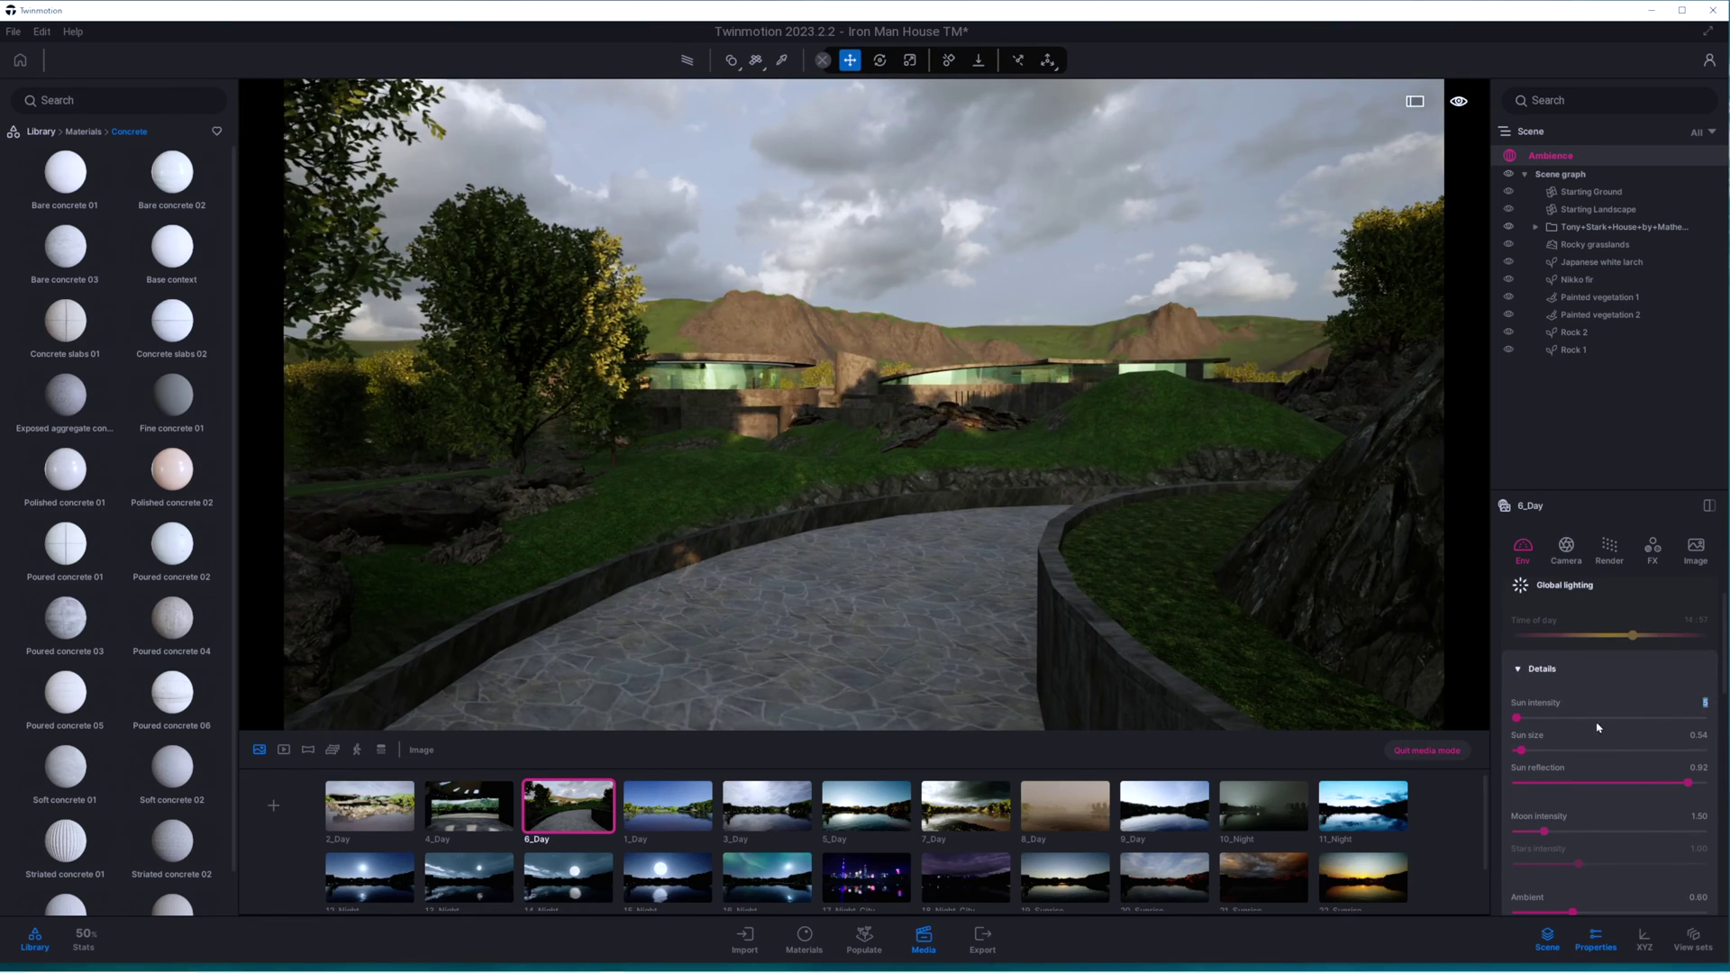
{"action": "scroll", "coordinate": [1558, 827], "scroll_direction": "down", "scroll_amount": 5}
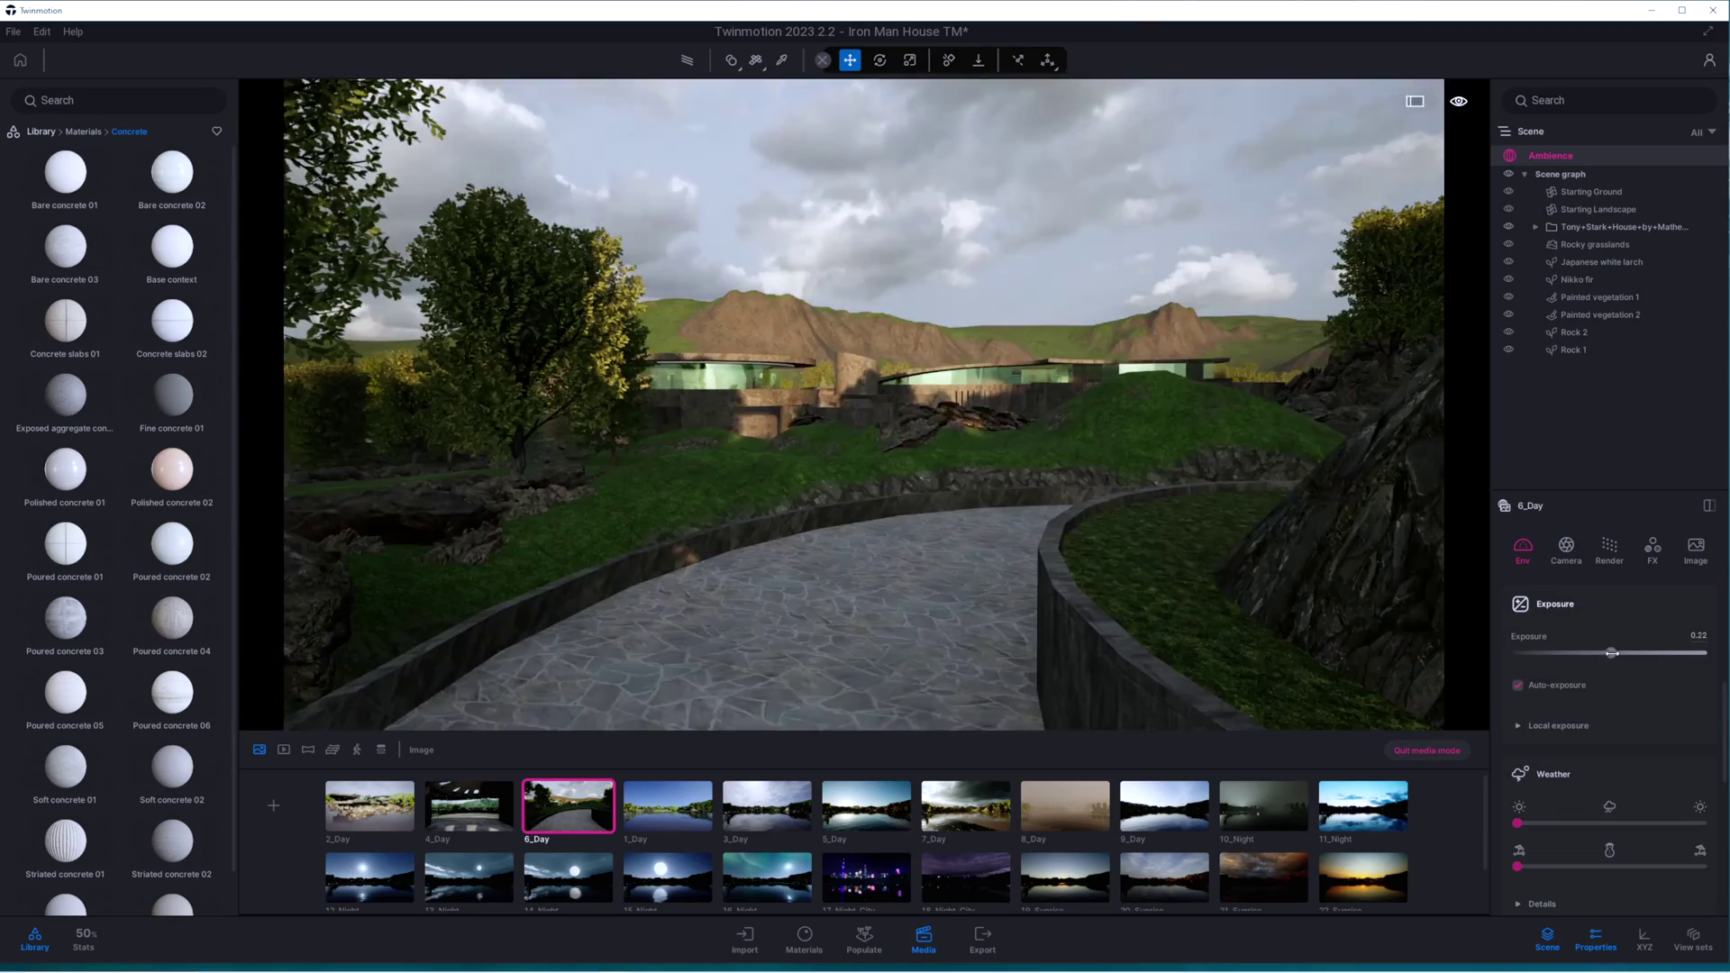
{"action": "left_click", "coordinate": [1517, 685]}
{"action": "scroll", "coordinate": [1585, 720], "scroll_direction": "up", "scroll_amount": 2}
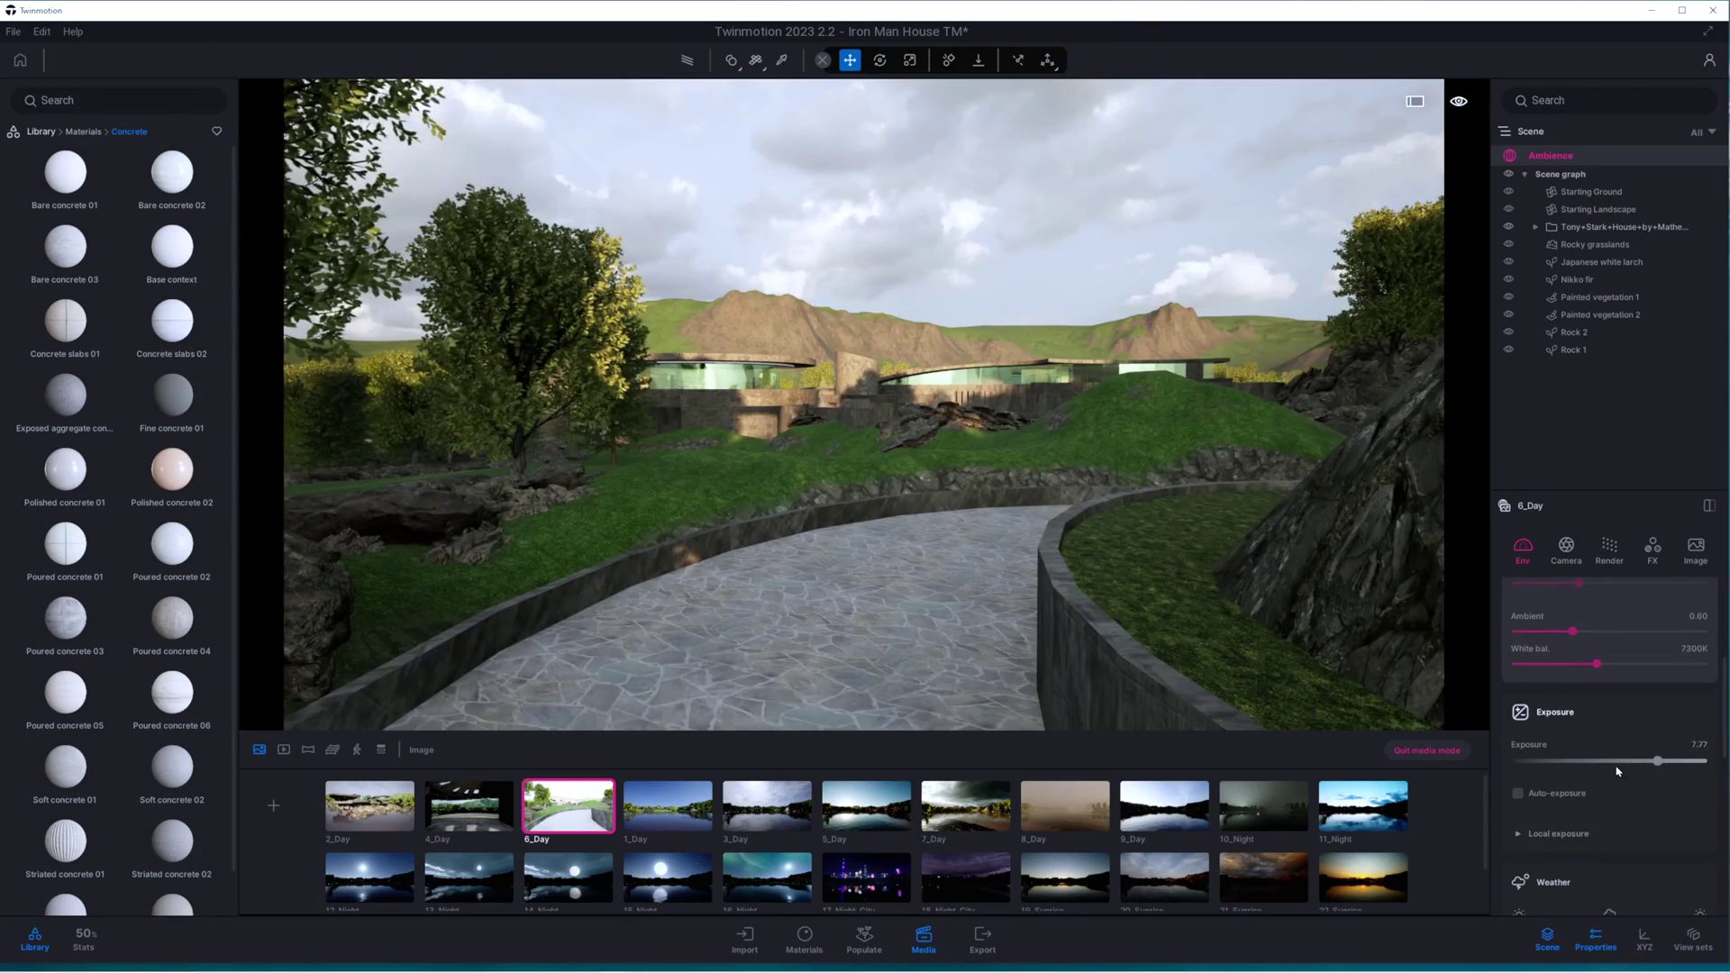
{"action": "scroll", "coordinate": [1617, 772], "scroll_direction": "down", "scroll_amount": 1}
{"action": "left_click", "coordinate": [1540, 749]}
{"action": "left_click_drag", "start_coordinate": [1516, 834], "coordinate": [1567, 834]}
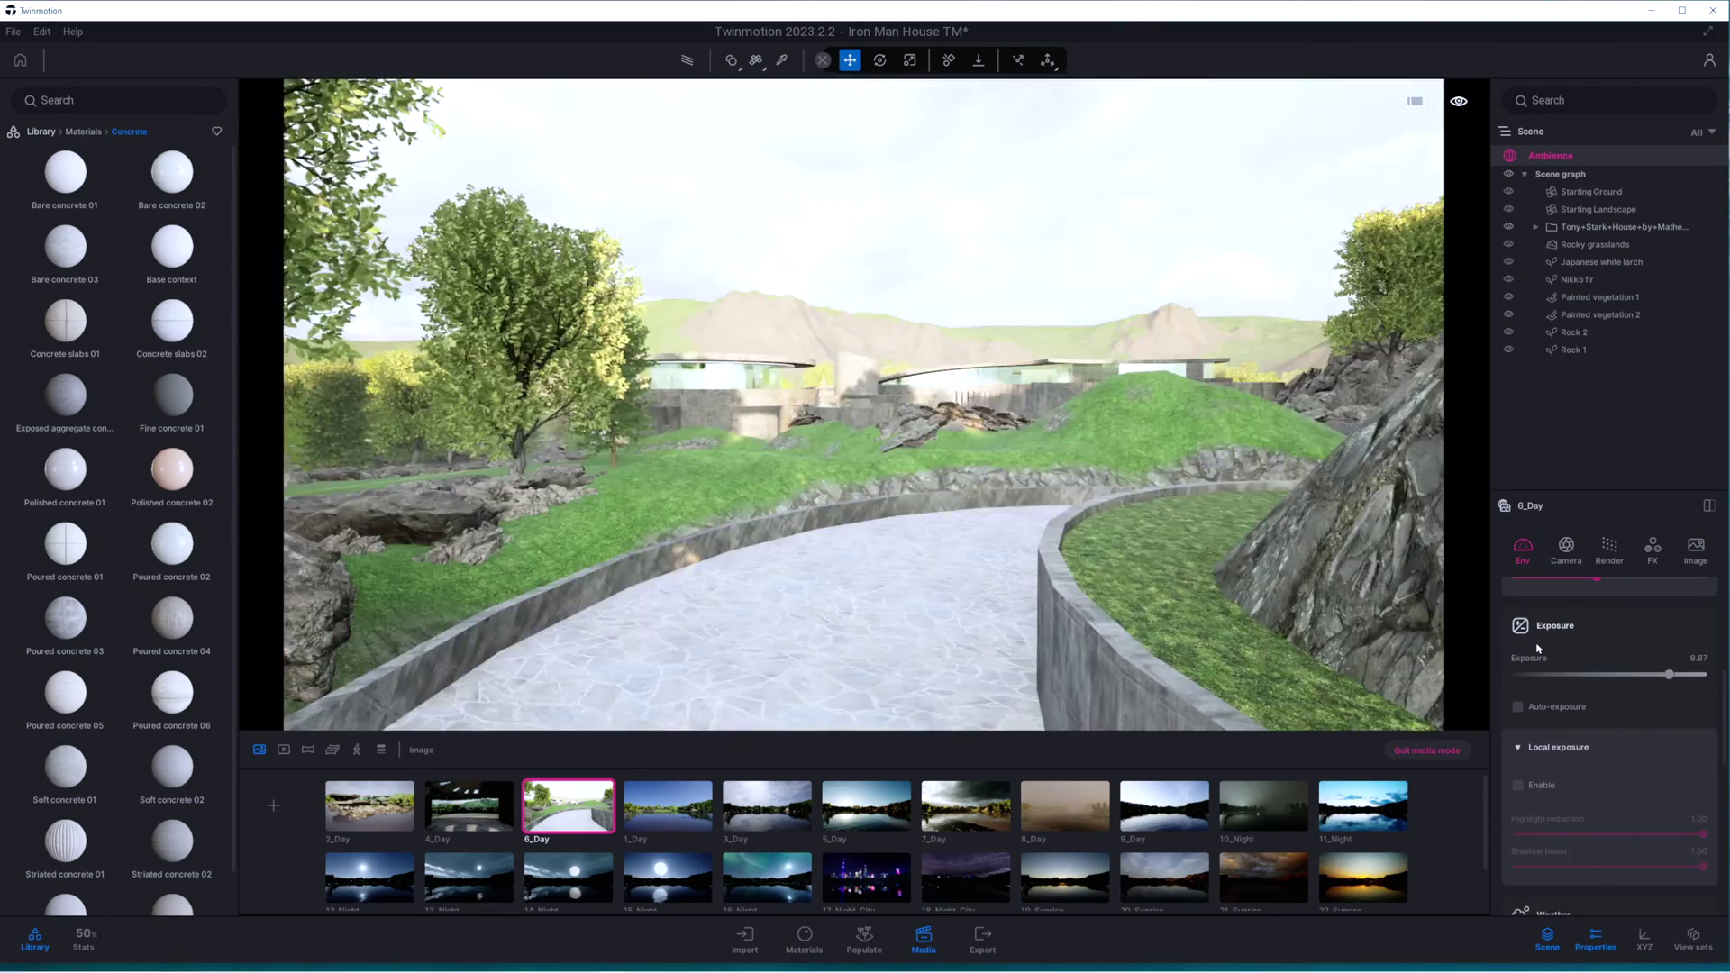
Step: Keep the 6_Day HDRI on Skydome, raise its intensity slightly and rotate it beyond 328°
{"action": "scroll", "coordinate": [1606, 797], "scroll_direction": "down", "scroll_amount": 5}
{"action": "left_click", "coordinate": [1600, 709]}
{"action": "left_click", "coordinate": [1536, 710]}
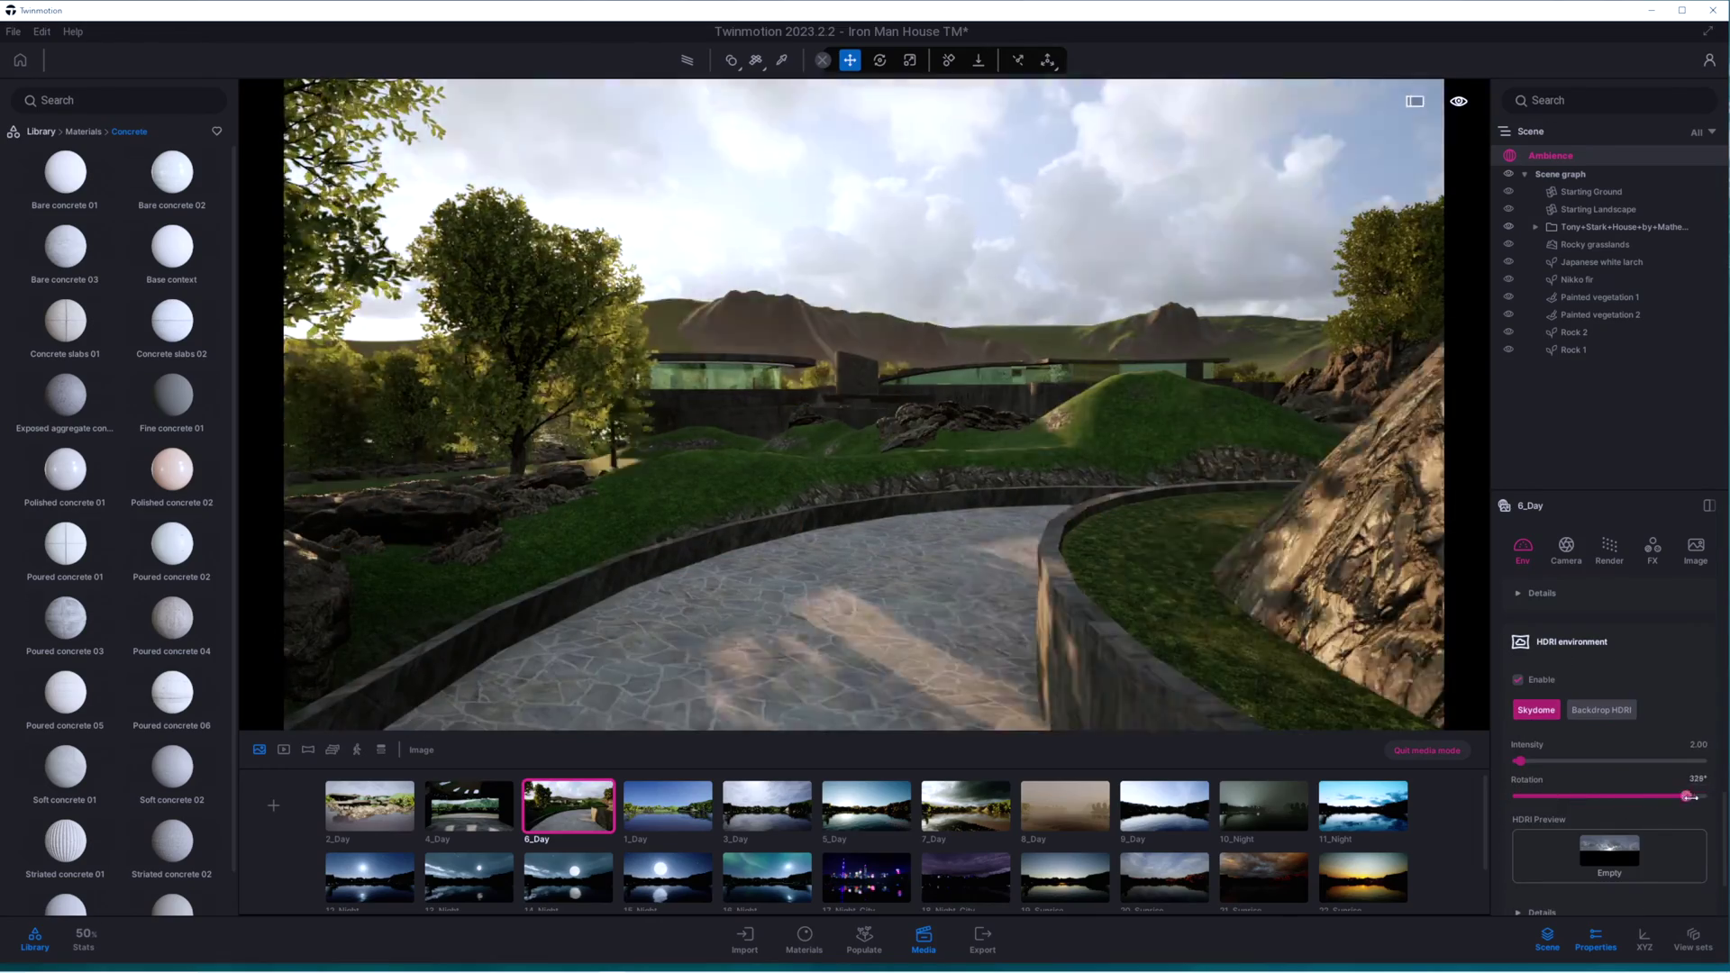
{"action": "scroll", "coordinate": [1621, 671], "scroll_direction": "down", "scroll_amount": 3}
{"action": "left_click_drag", "start_coordinate": [1520, 629], "coordinate": [1524, 630]}
{"action": "left_click_drag", "start_coordinate": [1678, 665], "coordinate": [1704, 665]}
{"action": "mouse_move", "coordinate": [882, 553]}
{"action": "right_mouse_down"}
{"action": "mouse_move", "coordinate": [901, 658]}
{"action": "mouse_move", "coordinate": [878, 585]}
{"action": "mouse_move", "coordinate": [896, 563]}
{"action": "right_mouse_up"}
Step: Frame the 7_Day image as an aerial view over the driveway and house, and place it after 6_Day
{"action": "left_click", "coordinate": [965, 805]}
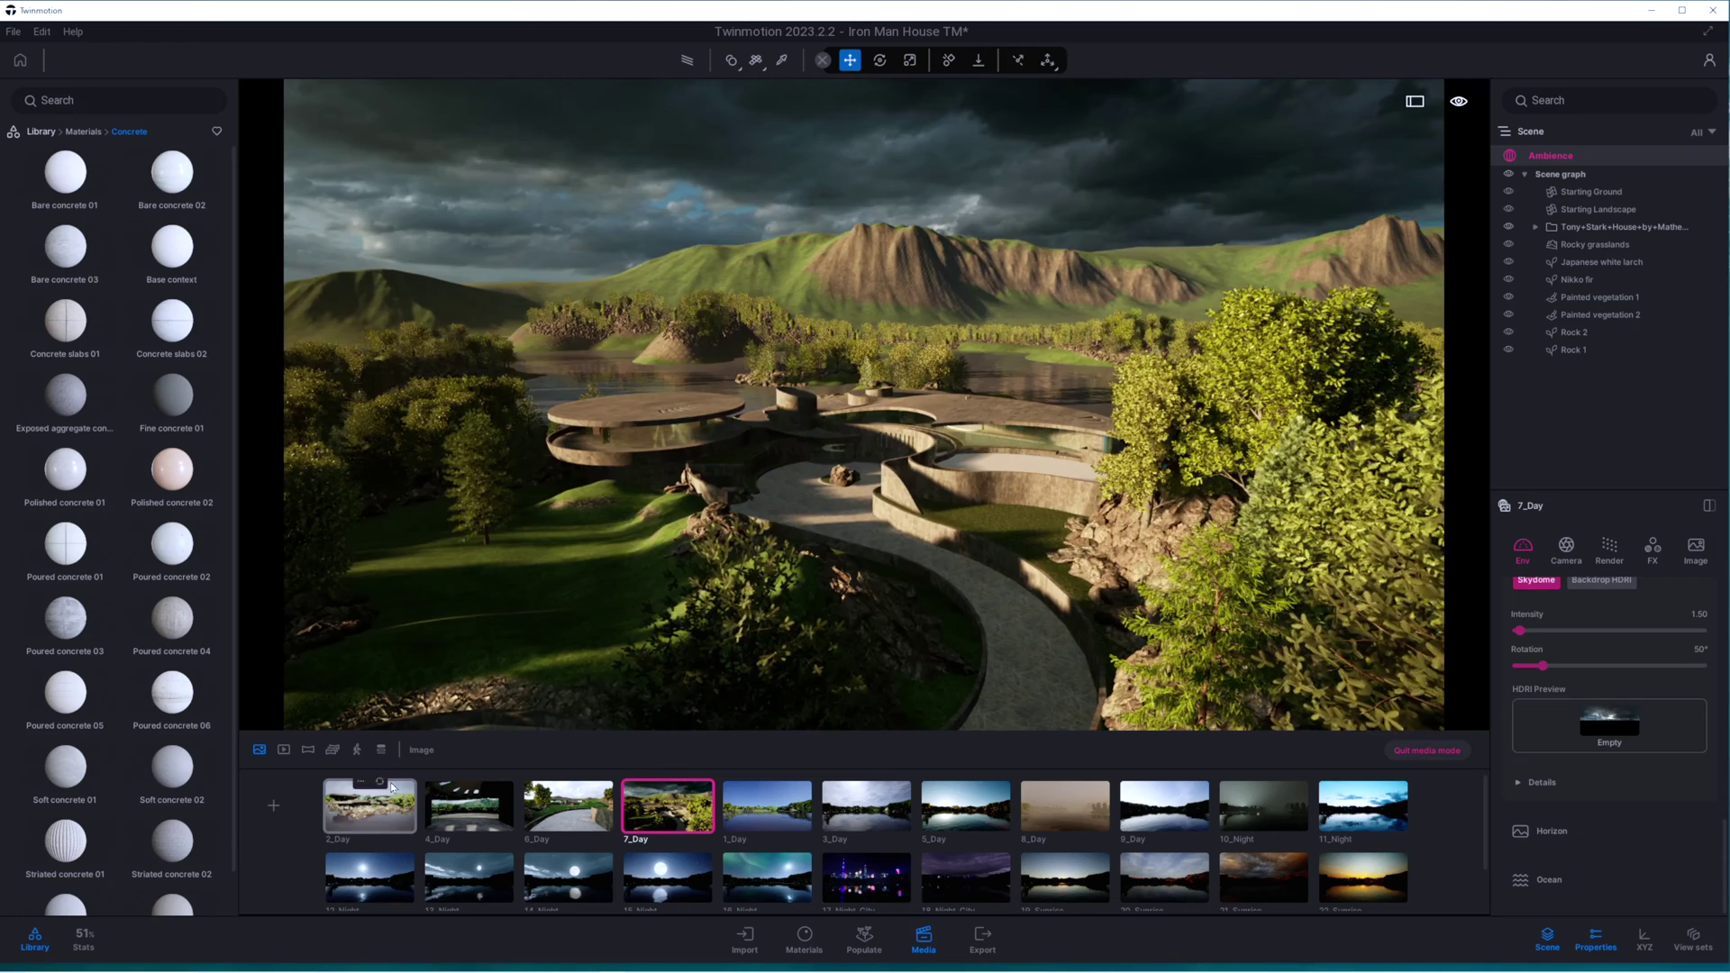
Step: Set the output size of 2_Day, 4_Day, 6_Day and 7_Day to 4K UHD 3840x2160 and save the scene
{"action": "left_click", "coordinate": [392, 787]}
{"action": "left_click", "coordinate": [1693, 549]}
{"action": "left_click", "coordinate": [1556, 705]}
{"action": "left_click", "coordinate": [468, 804]}
{"action": "left_click", "coordinate": [1578, 656]}
{"action": "left_click", "coordinate": [1556, 706]}
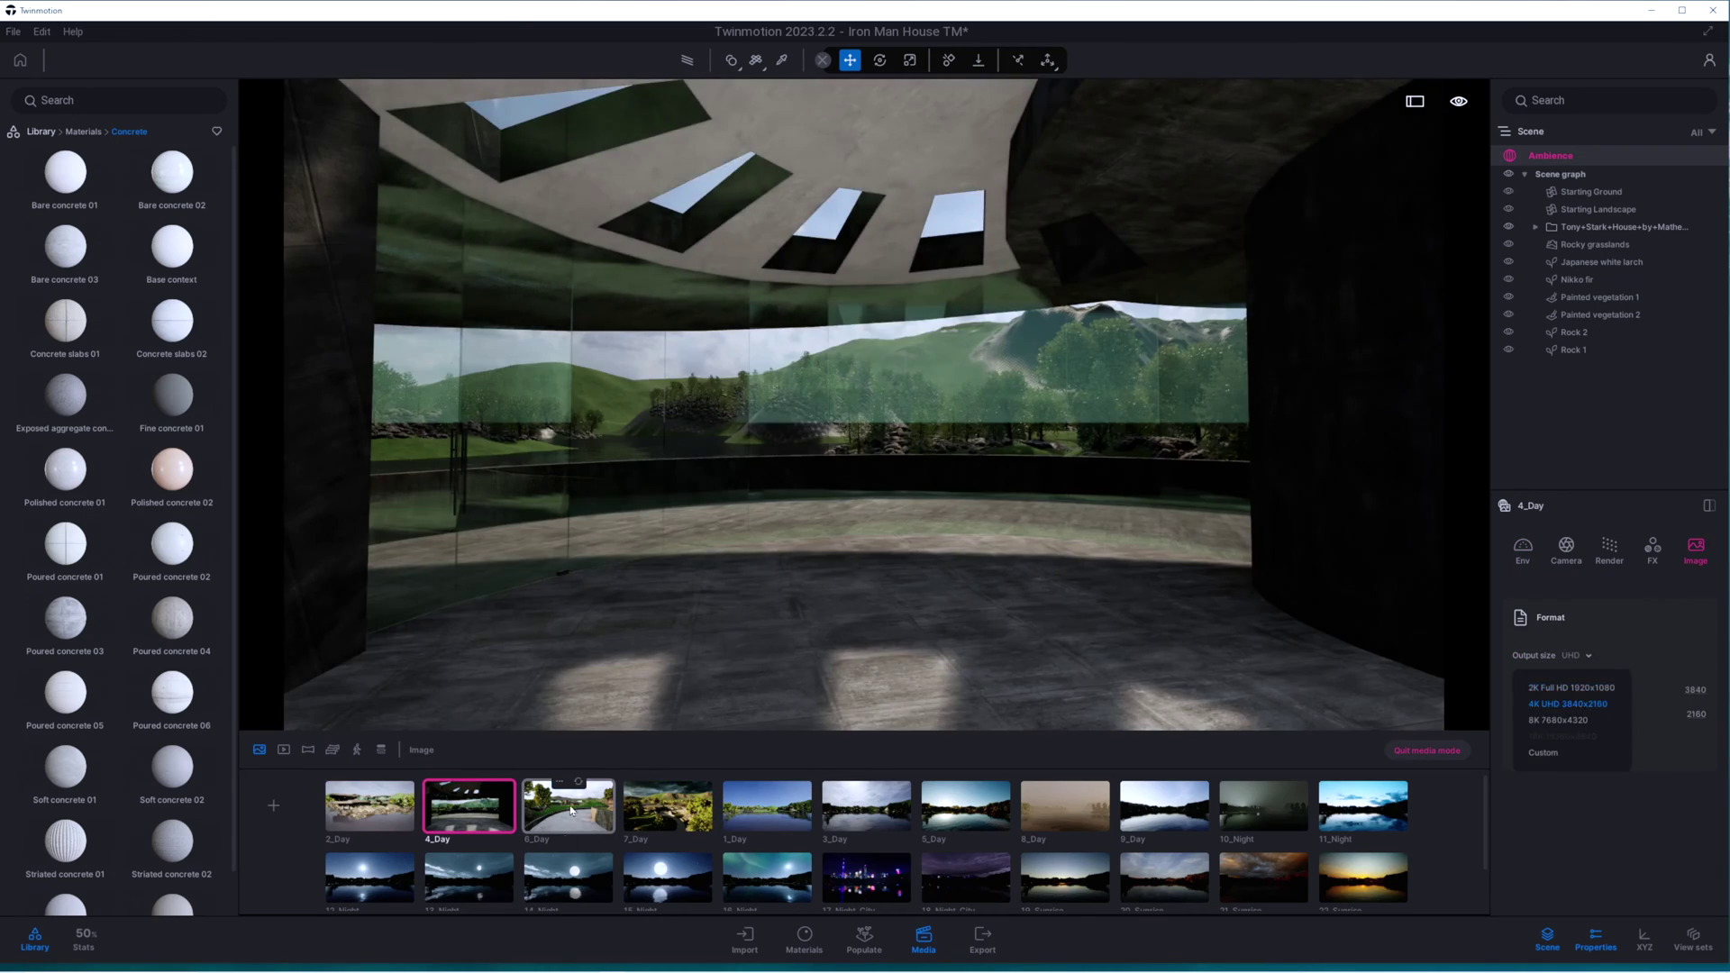
{"action": "left_click", "coordinate": [568, 804]}
{"action": "left_click", "coordinate": [1578, 656]}
{"action": "left_click", "coordinate": [1554, 706]}
{"action": "left_click", "coordinate": [667, 804]}
{"action": "left_click", "coordinate": [13, 31]}
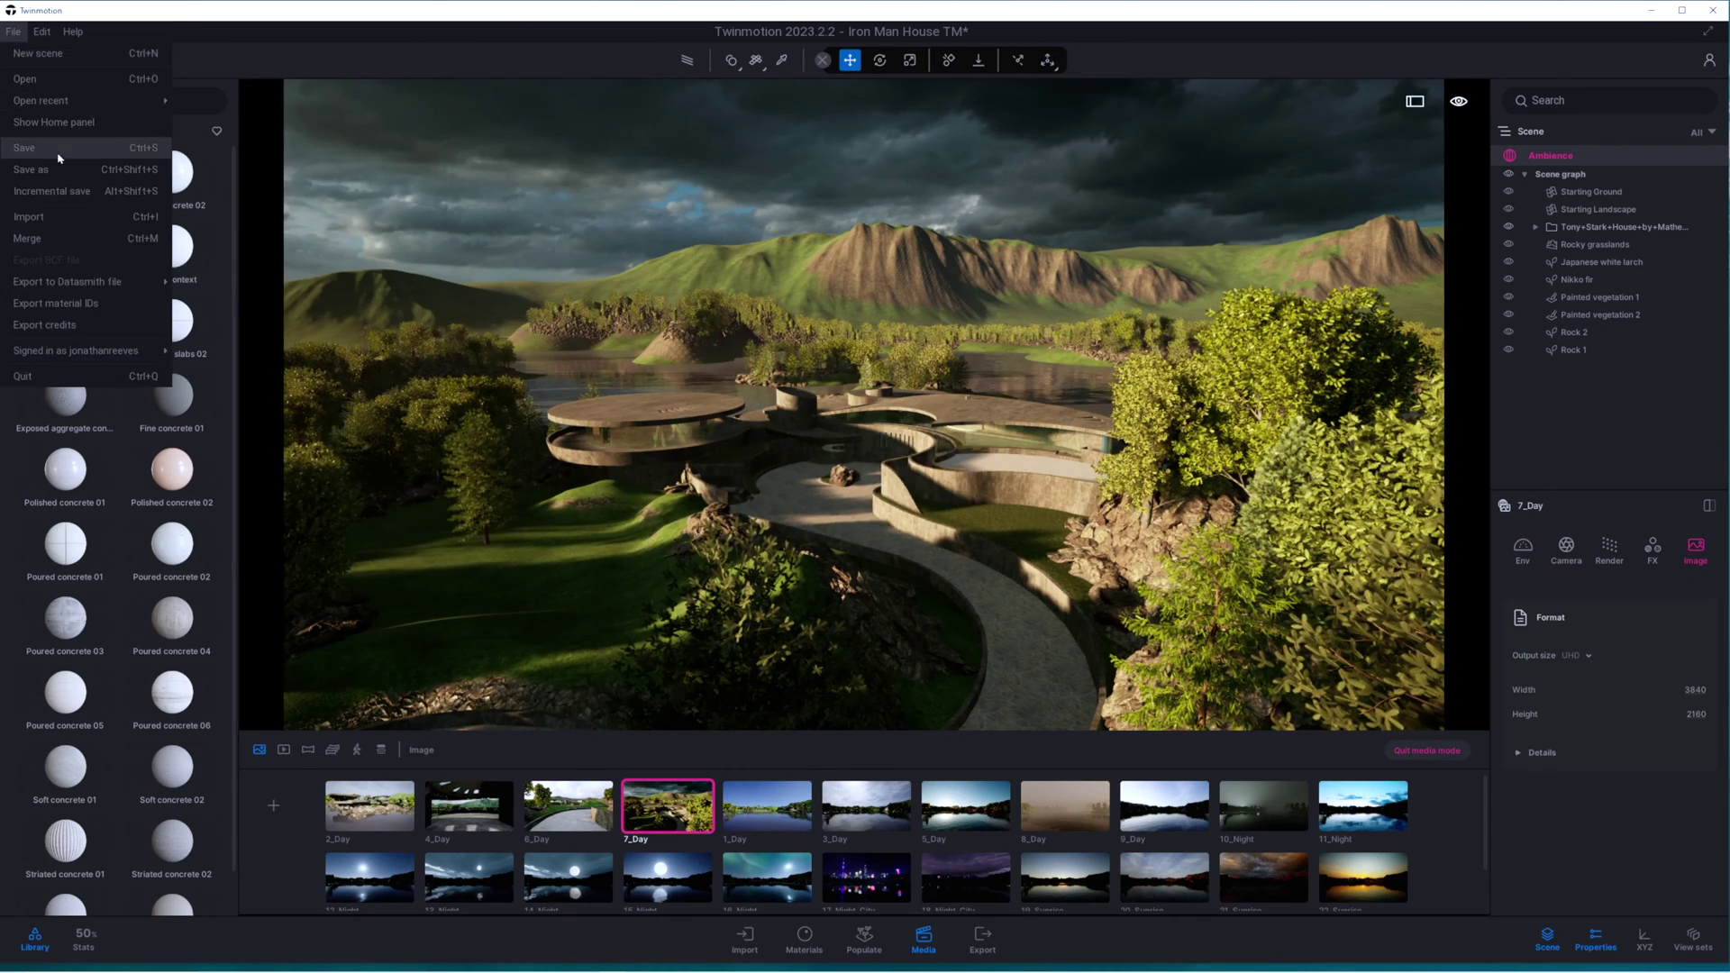
{"action": "left_click", "coordinate": [60, 157]}
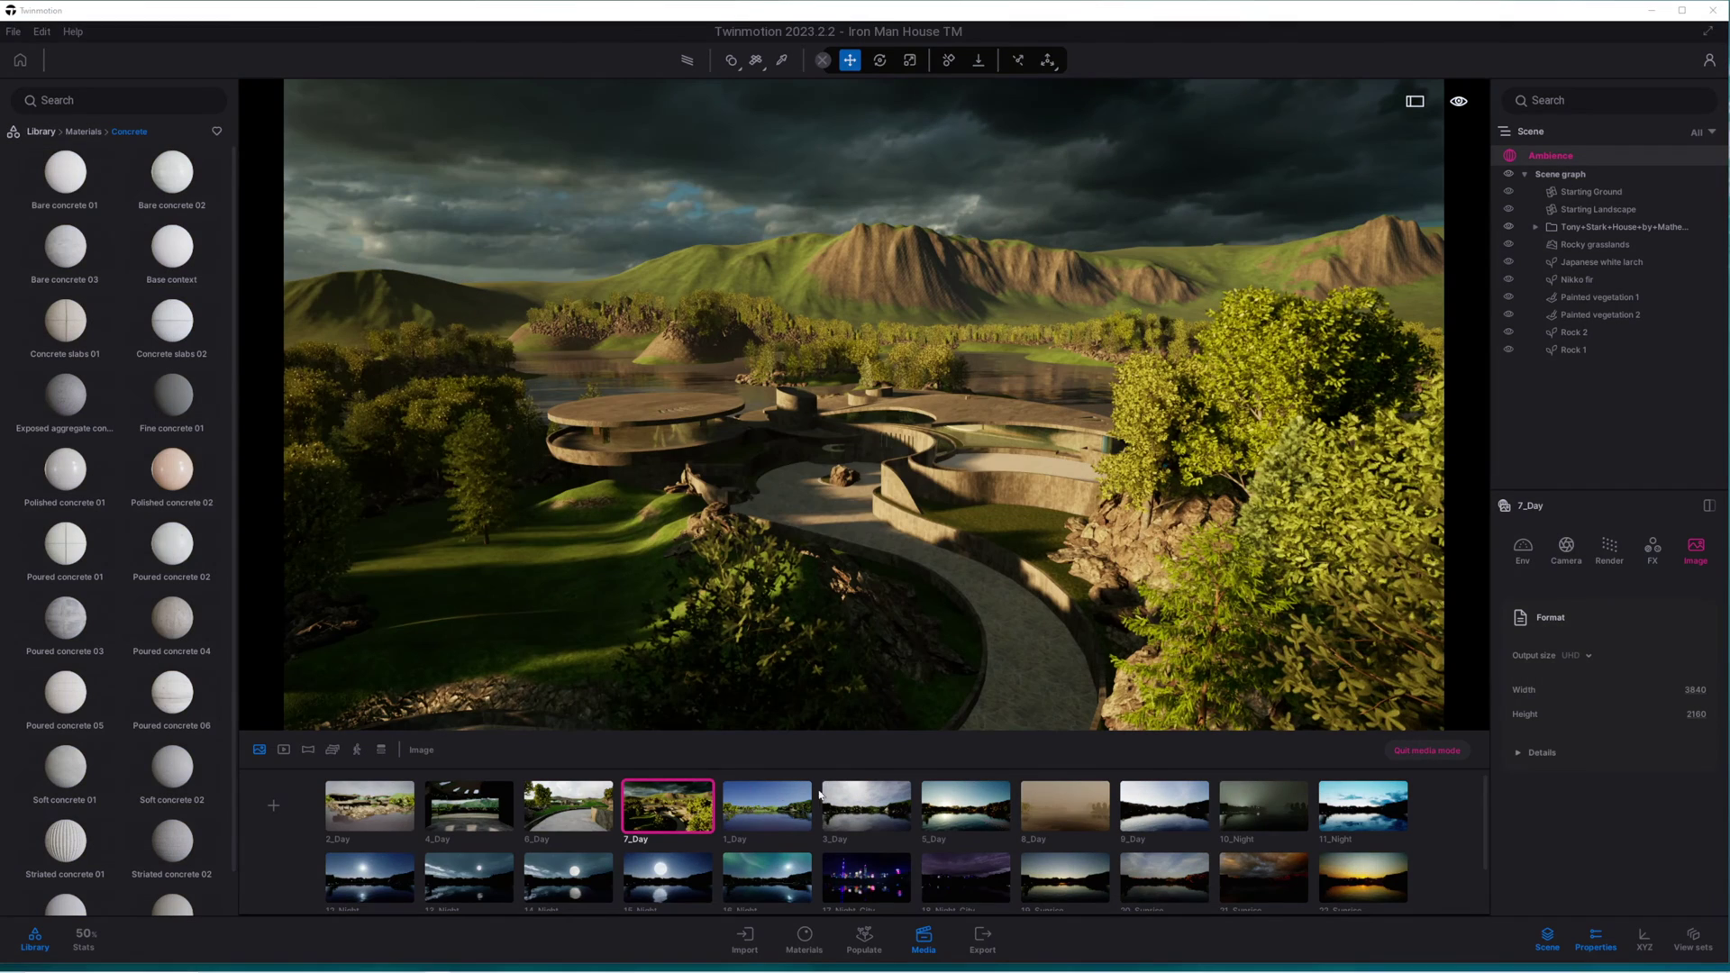
Step: Frame the 15_Night image on the house from the rocky shore at UHD output and place it after 7_Day
{"action": "left_click", "coordinate": [664, 887]}
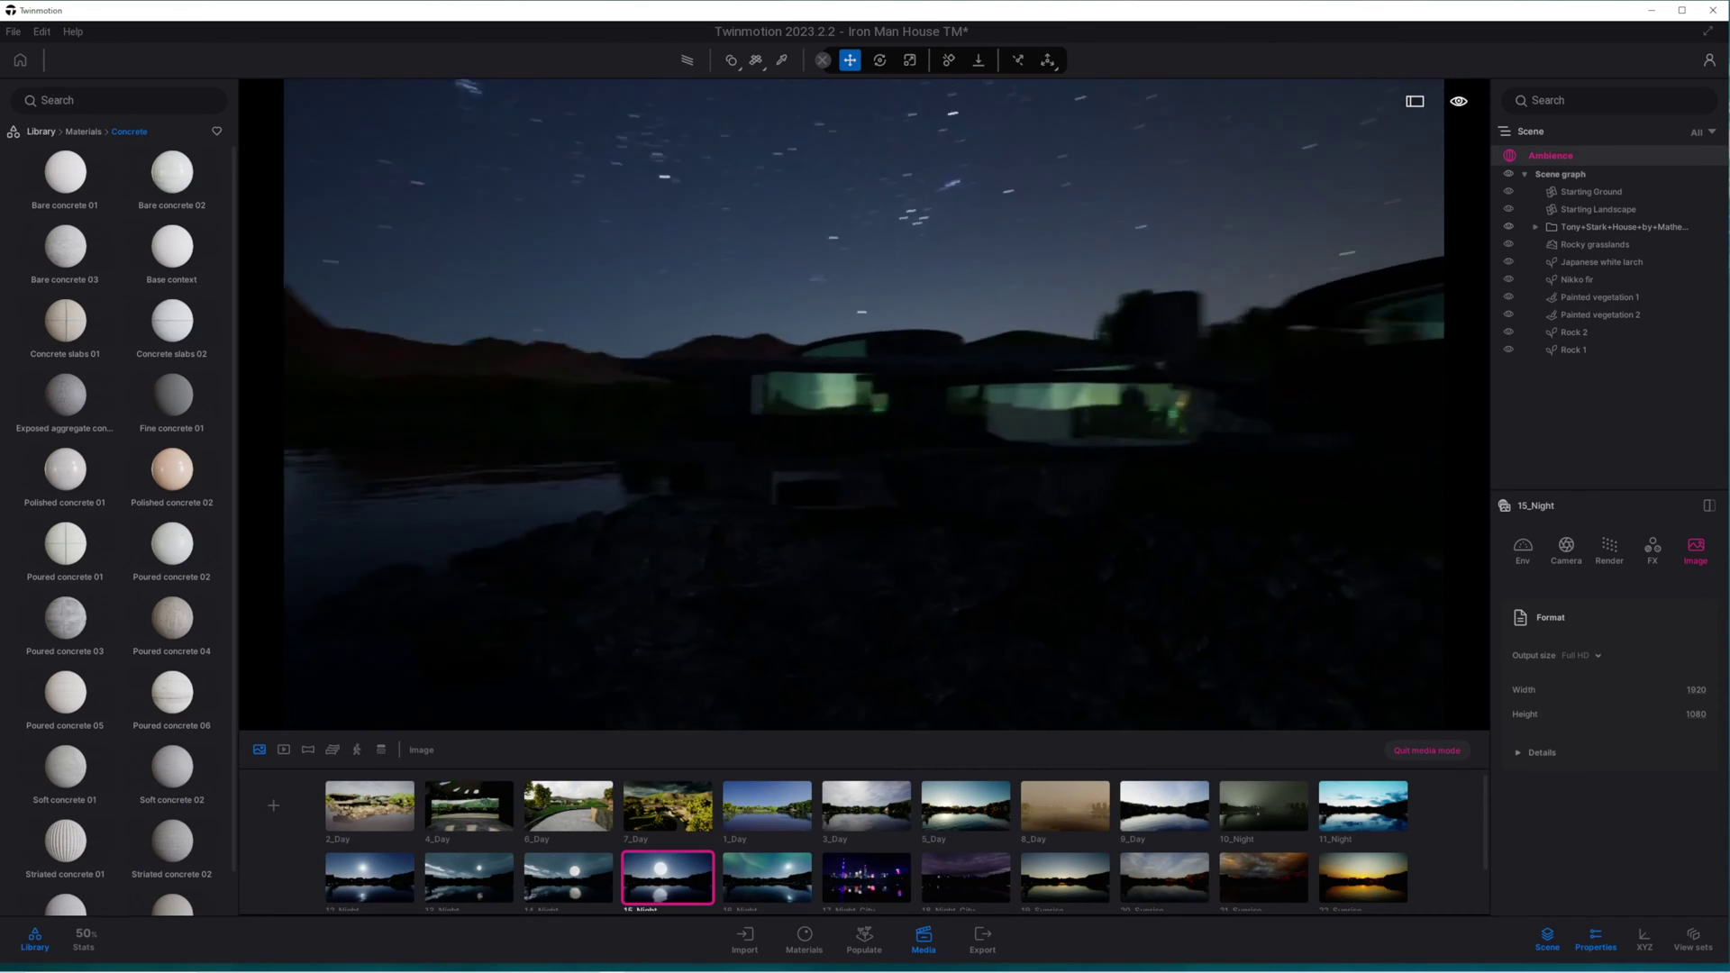
{"action": "mouse_move", "coordinate": [680, 859]}
{"action": "left_click_drag", "start_coordinate": [679, 870], "coordinate": [641, 833]}
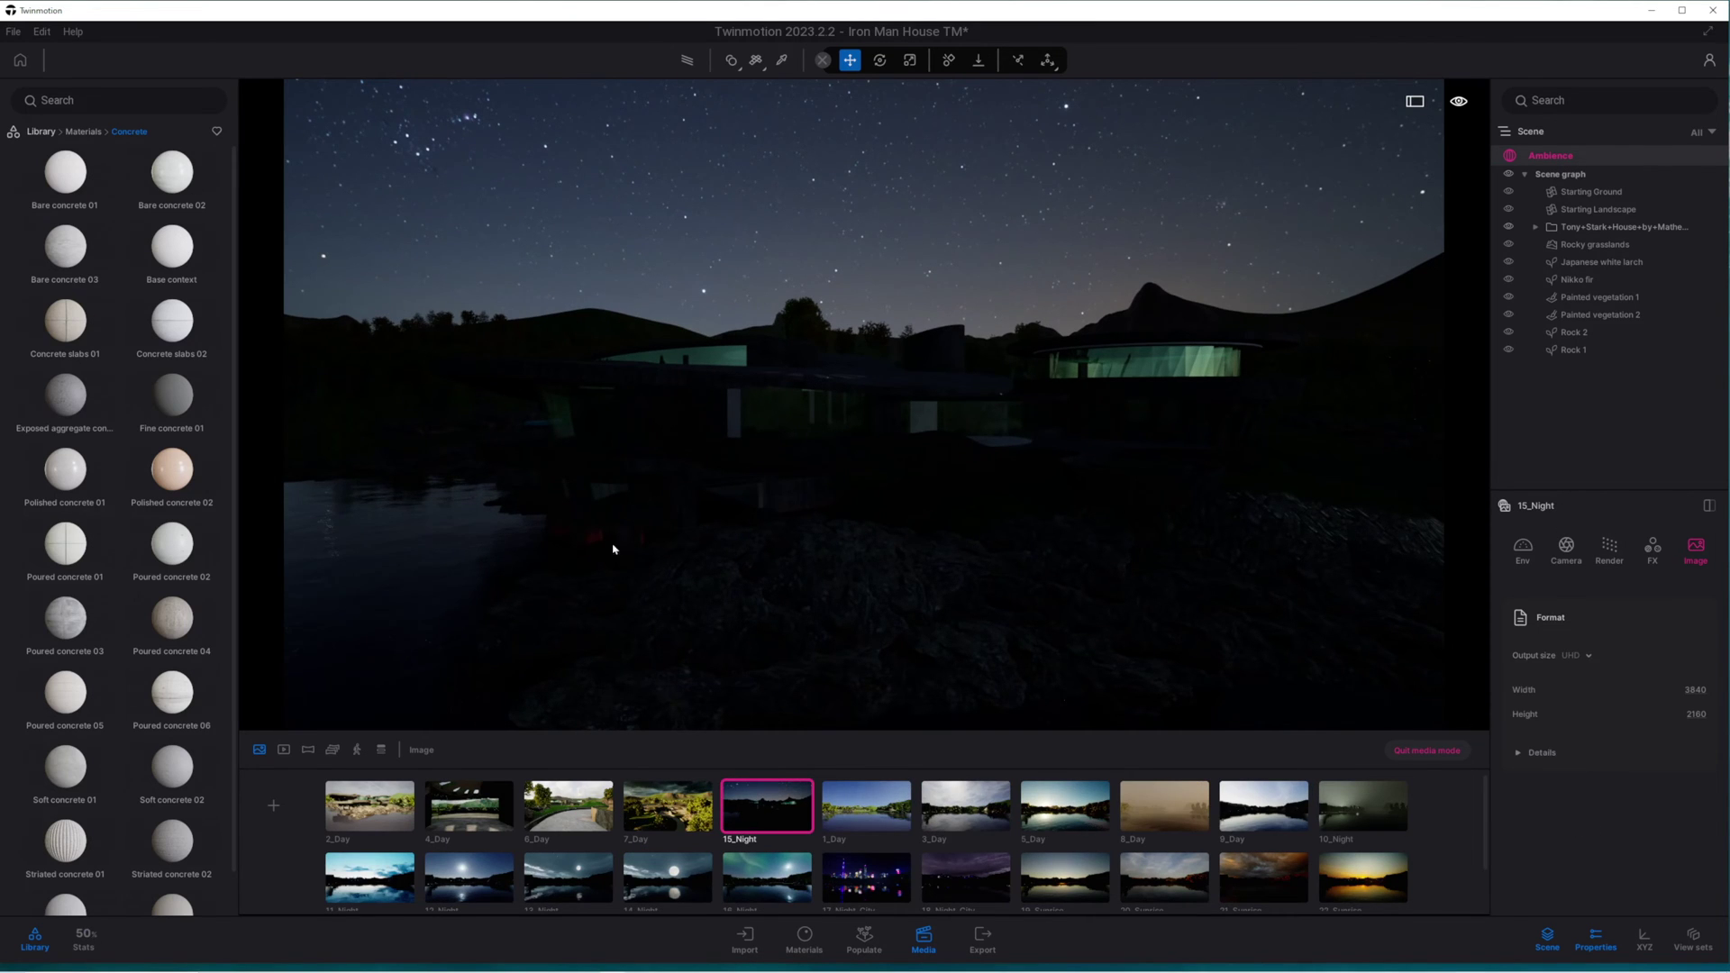
Step: Place an omnidirectional light inside the house's front glazed room and turn on the media preview for the 15_Night image
{"action": "left_click", "coordinate": [41, 132]}
{"action": "left_click", "coordinate": [171, 256]}
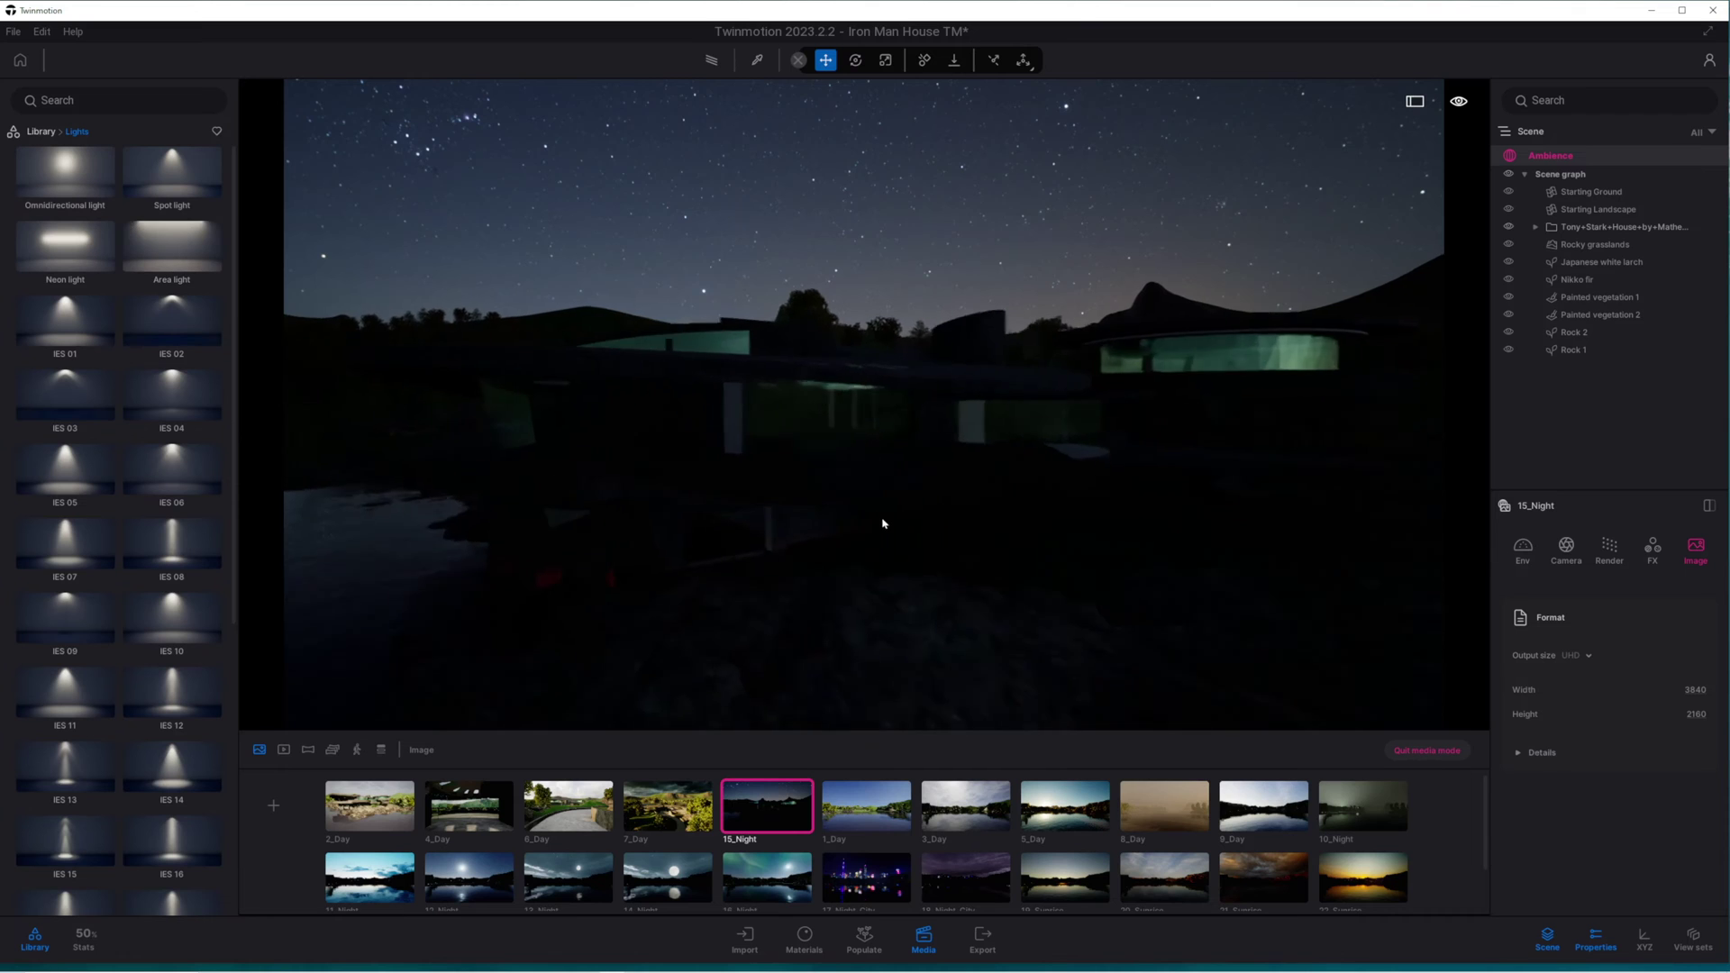
{"action": "key", "text": "w"}
{"action": "left_click_drag", "start_coordinate": [65, 171], "coordinate": [856, 389]}
{"action": "left_click", "coordinate": [759, 783]}
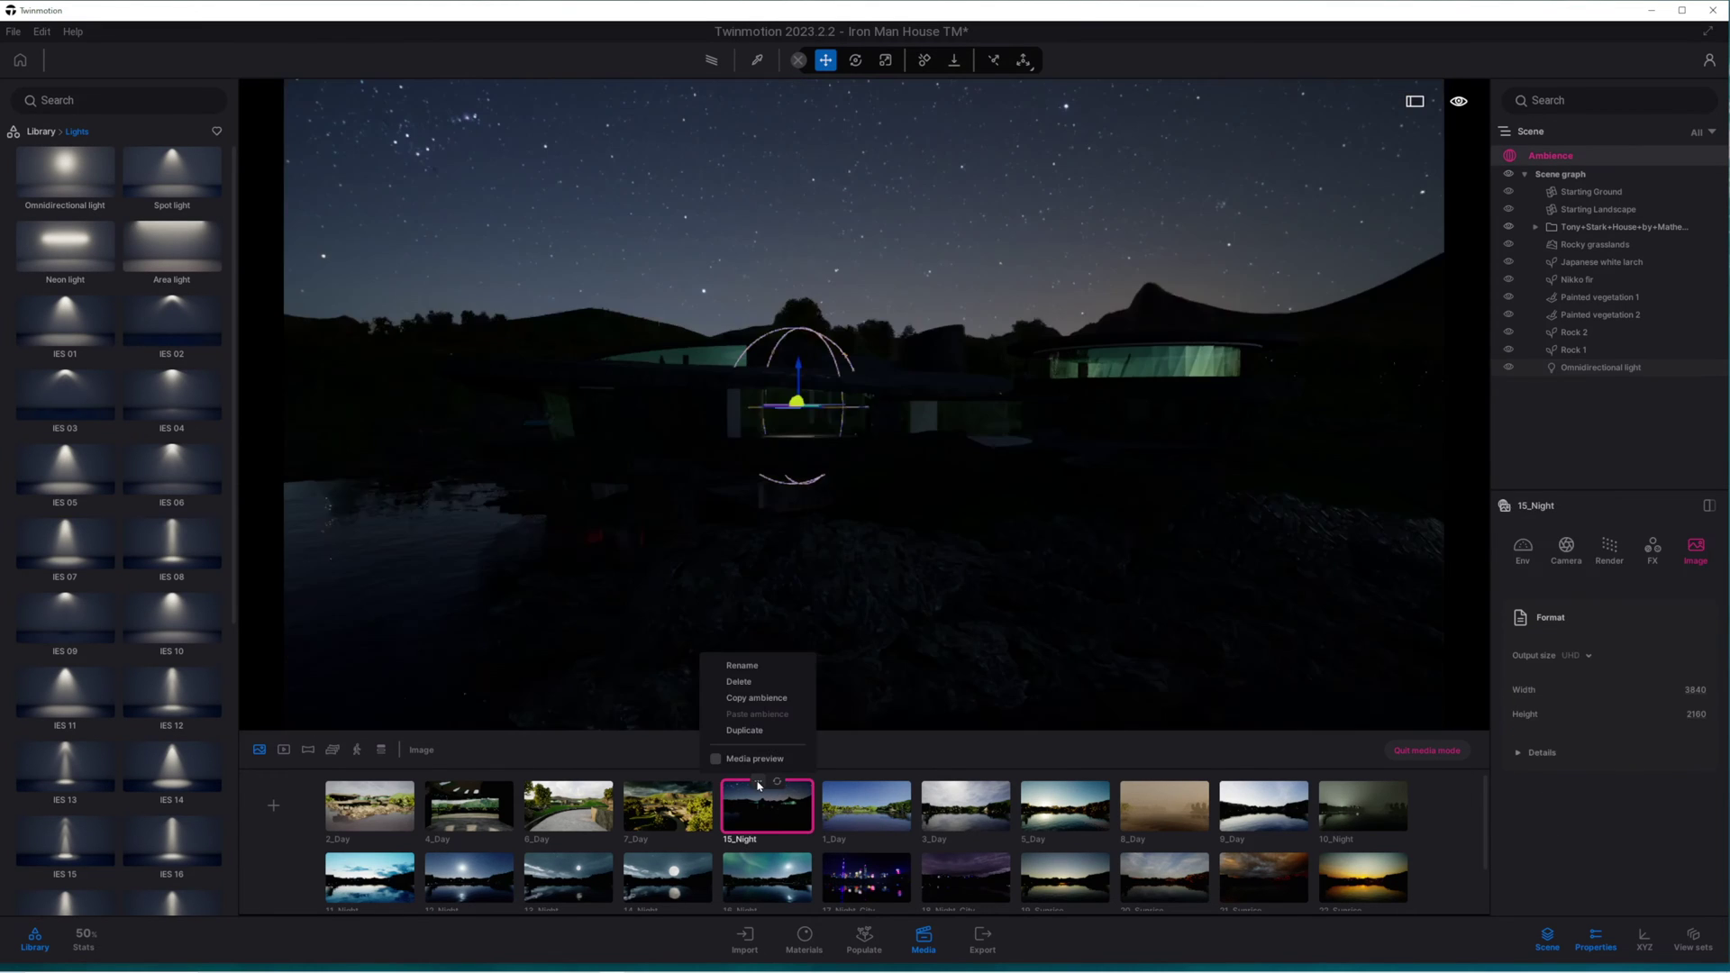
{"action": "left_click", "coordinate": [755, 758]}
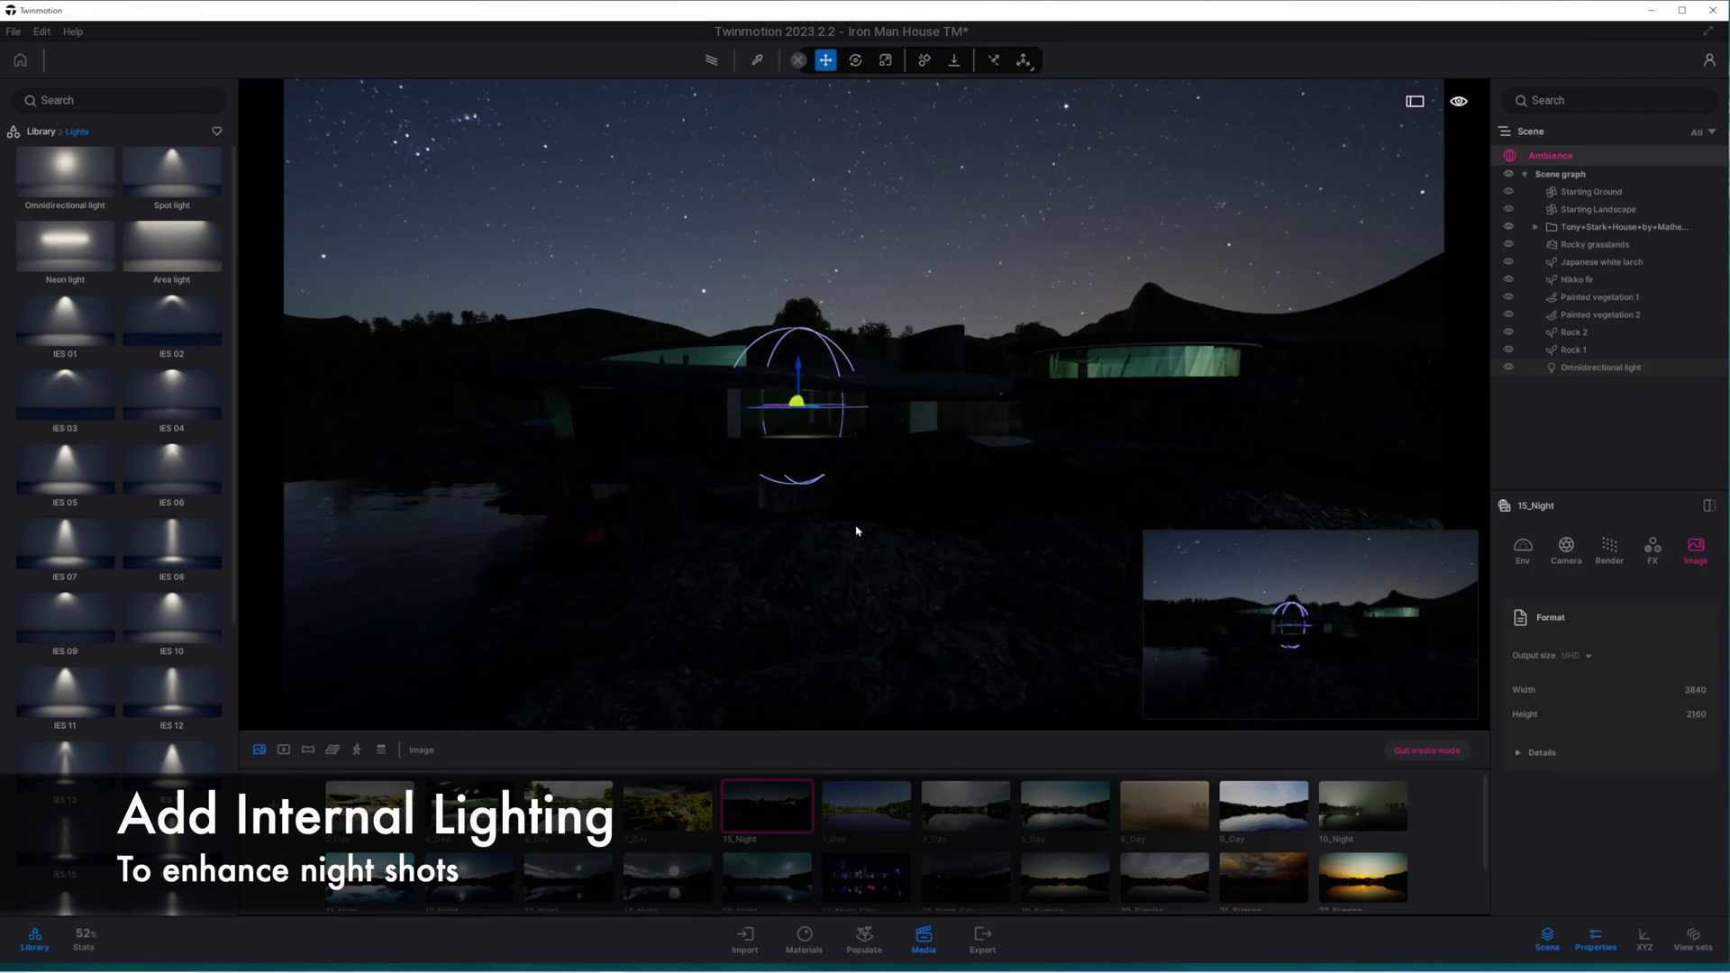
Step: Brighten the omnidirectional light, set its attenuation to about 1296 cm and colour temperature to about 3409 K, and keep its shadows disabled
{"action": "left_click", "coordinate": [1050, 414]}
{"action": "scroll", "coordinate": [1050, 413], "scroll_direction": "up", "scroll_amount": 1}
{"action": "scroll", "coordinate": [1050, 414], "scroll_direction": "down", "scroll_amount": 2}
{"action": "scroll", "coordinate": [1595, 258], "scroll_direction": "down", "scroll_amount": 1}
{"action": "scroll", "coordinate": [1541, 230], "scroll_direction": "up", "scroll_amount": 1}
{"action": "left_click", "coordinate": [1535, 227]}
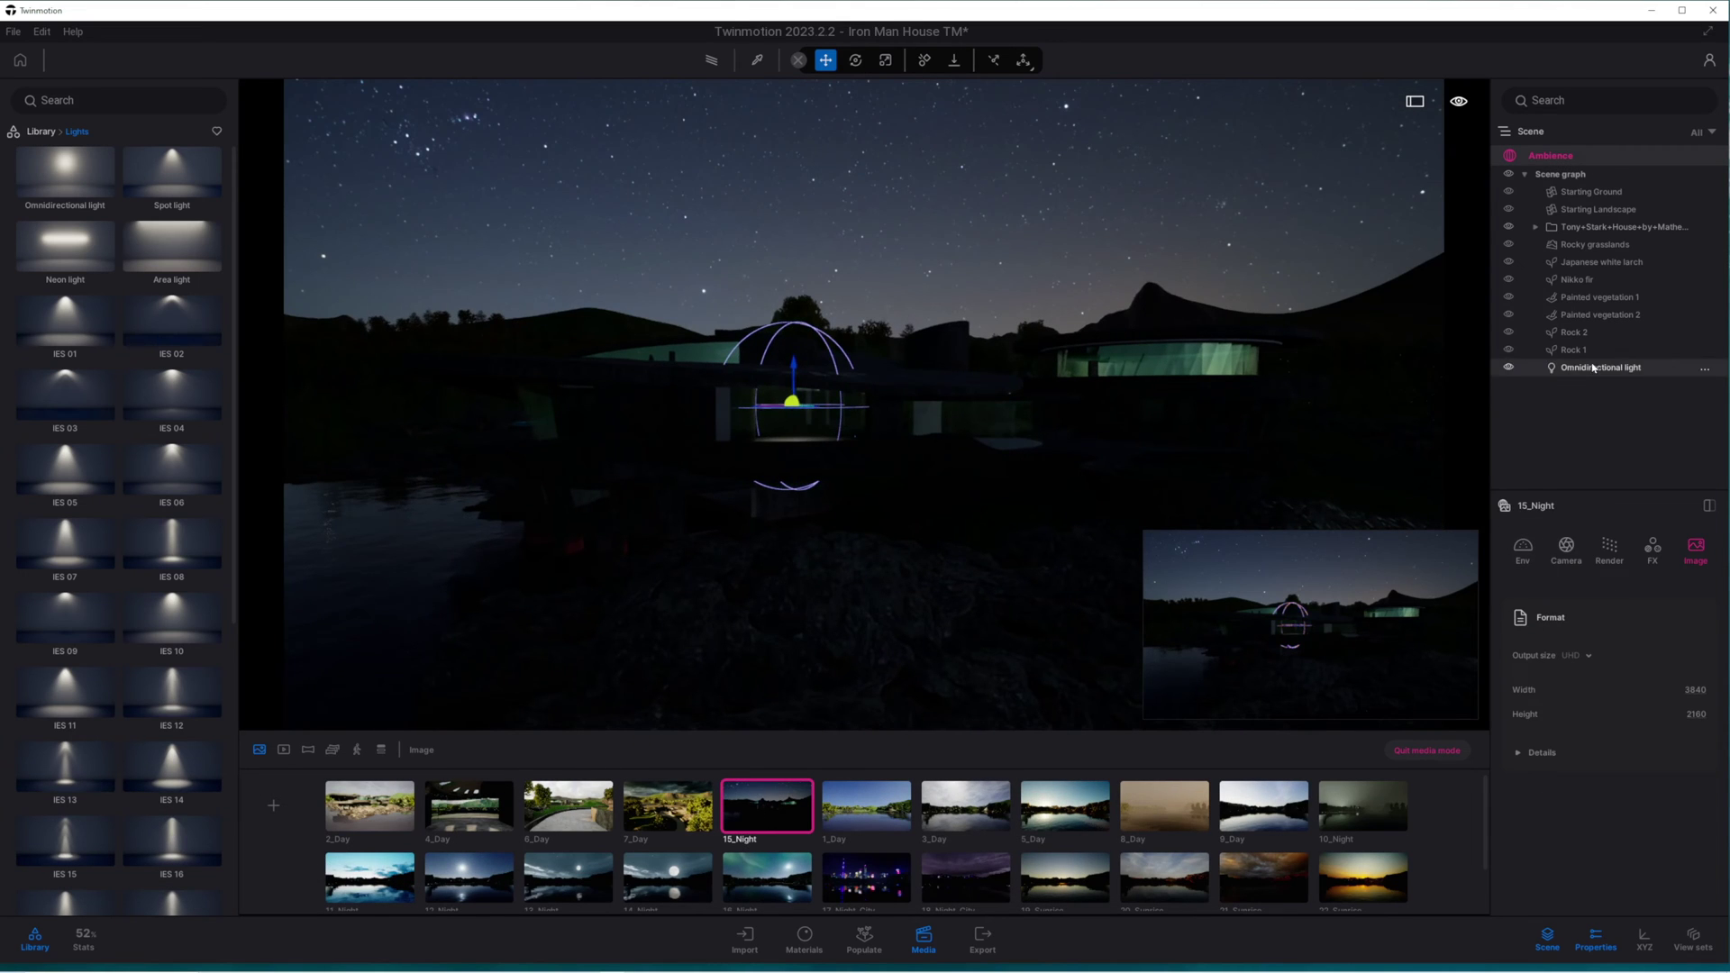
{"action": "left_click", "coordinate": [1585, 370]}
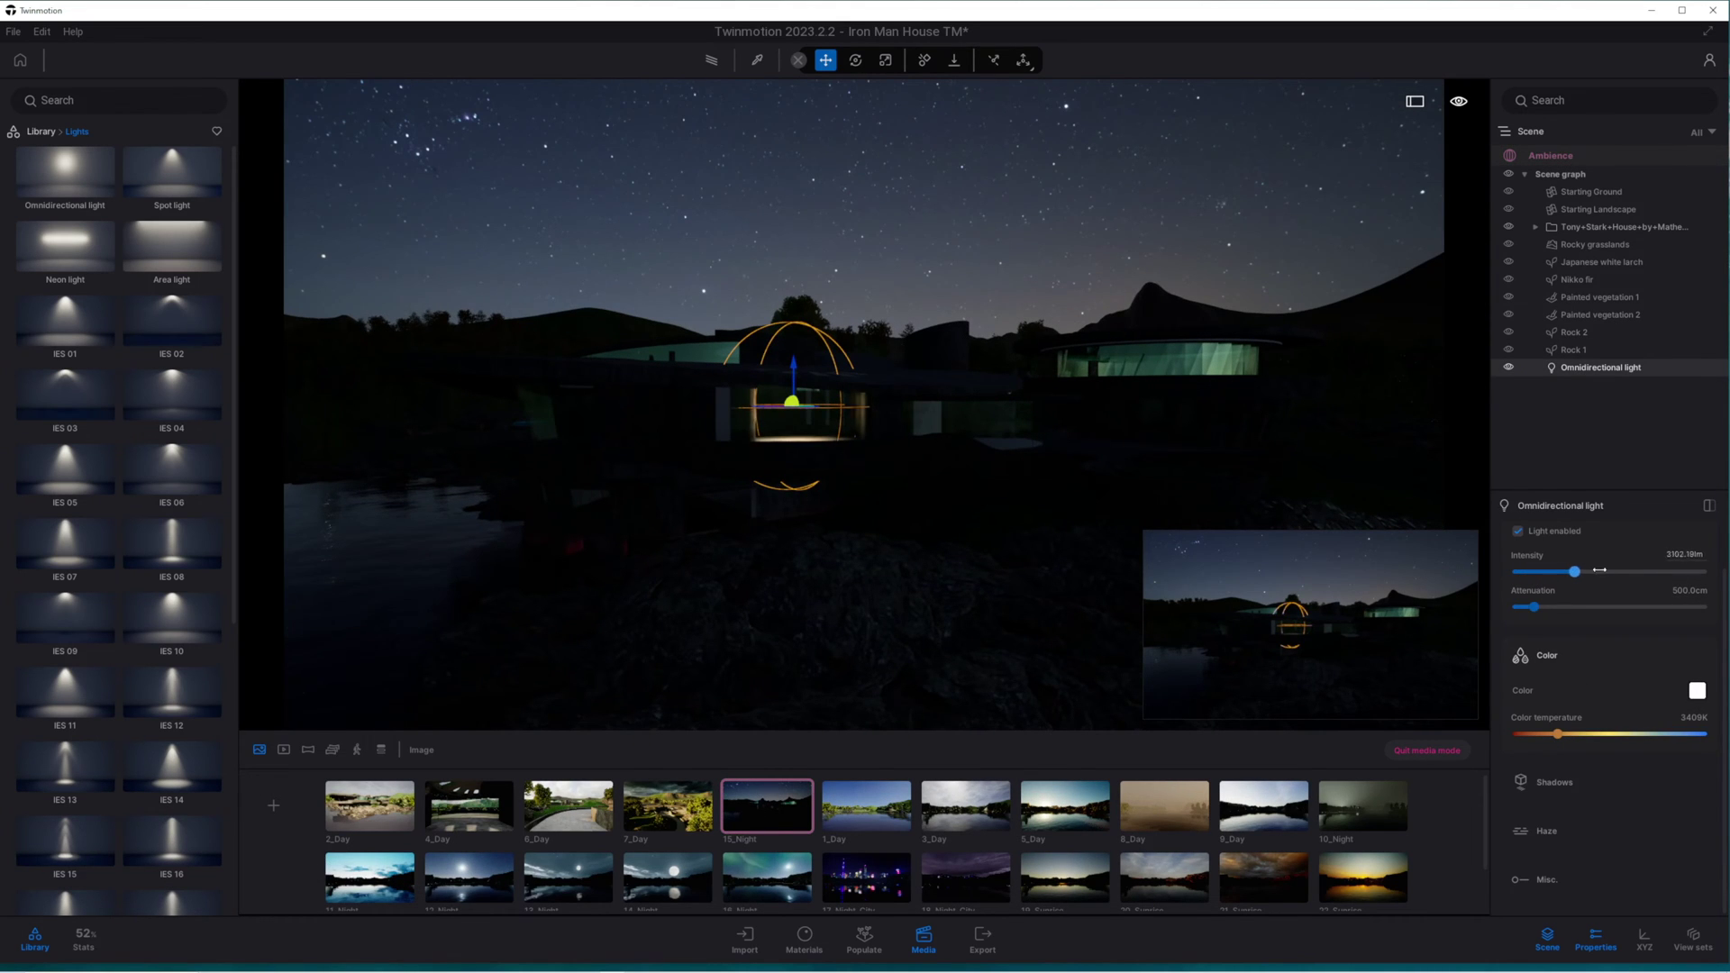
{"action": "left_click_drag", "start_coordinate": [1534, 606], "coordinate": [1563, 606]}
{"action": "left_click", "coordinate": [1563, 785]}
{"action": "left_click", "coordinate": [1518, 754]}
{"action": "left_click", "coordinate": [1519, 754]}
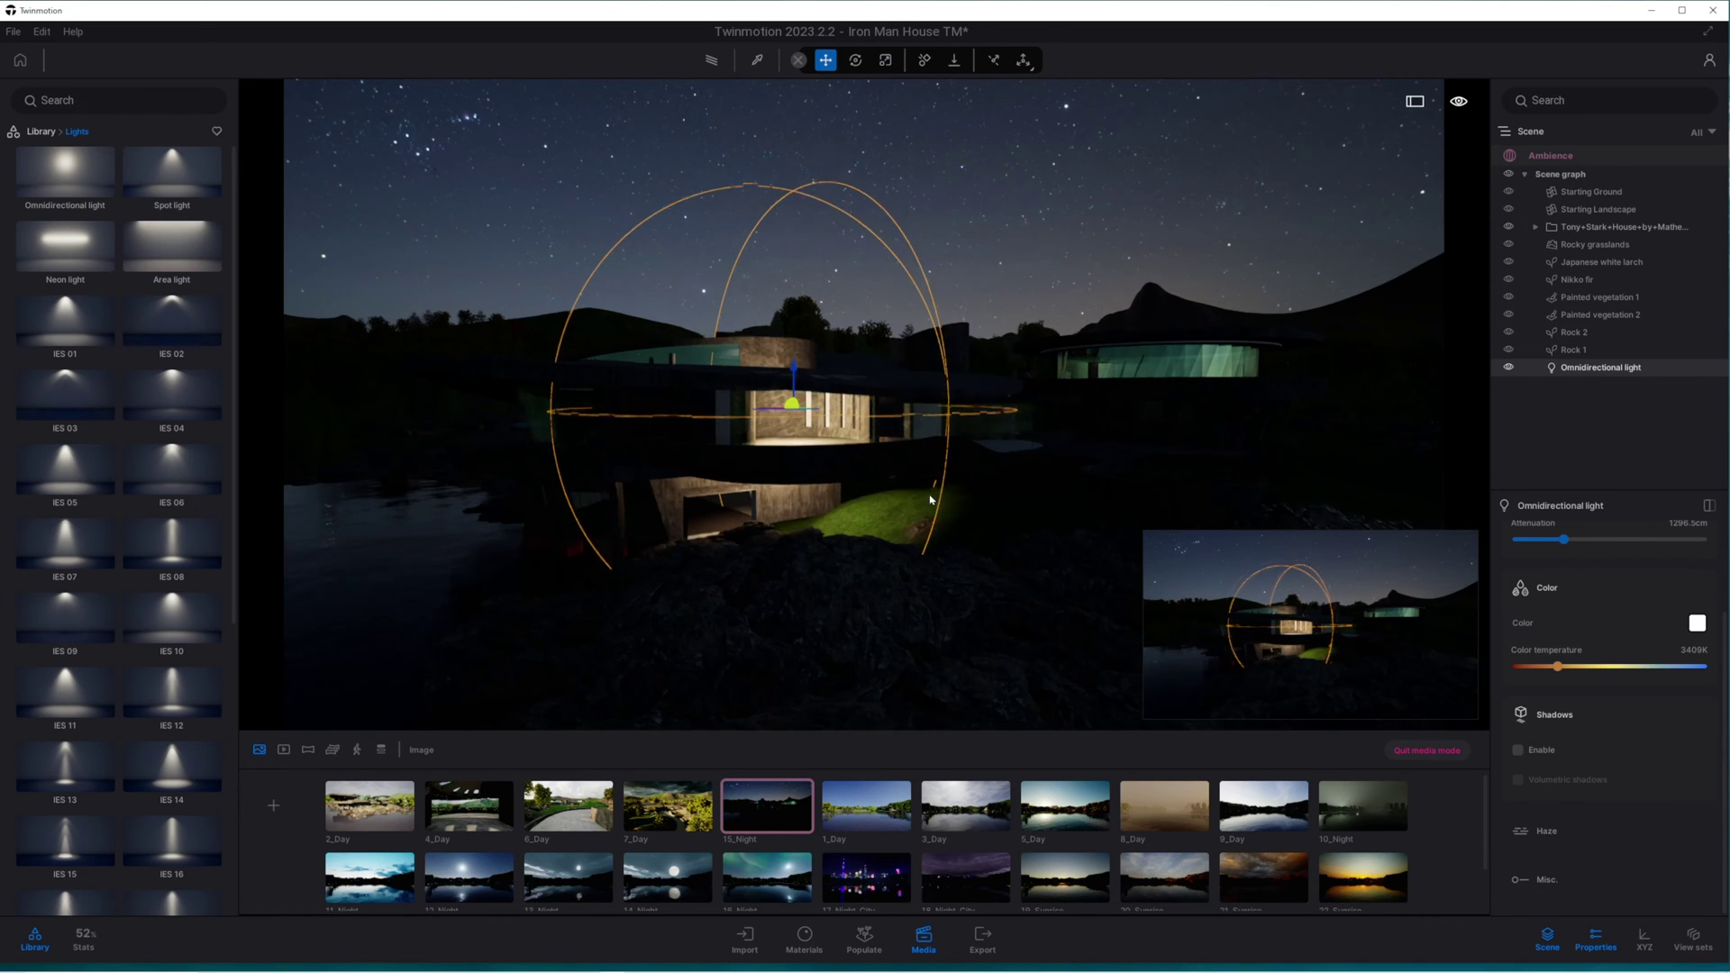
Step: Copy the omnidirectional light twice, into the far pavilion and into the main round volume above the water
{"action": "key", "text": "e"}
{"action": "right_click_drag", "start_coordinate": [956, 509], "coordinate": [956, 577]}
{"action": "key", "text": "s"}
{"action": "left_click_drag", "start_coordinate": [811, 488], "coordinate": [1134, 362], "text": "shift"}
{"action": "left_click", "coordinate": [836, 571]}
{"action": "key", "text": "a"}
{"action": "key", "text": "e"}
{"action": "right_click_drag", "start_coordinate": [633, 193], "coordinate": [1276, 404]}
{"action": "left_click_drag", "start_coordinate": [1275, 405], "coordinate": [886, 472], "text": "shift"}
{"action": "key", "text": "Return"}
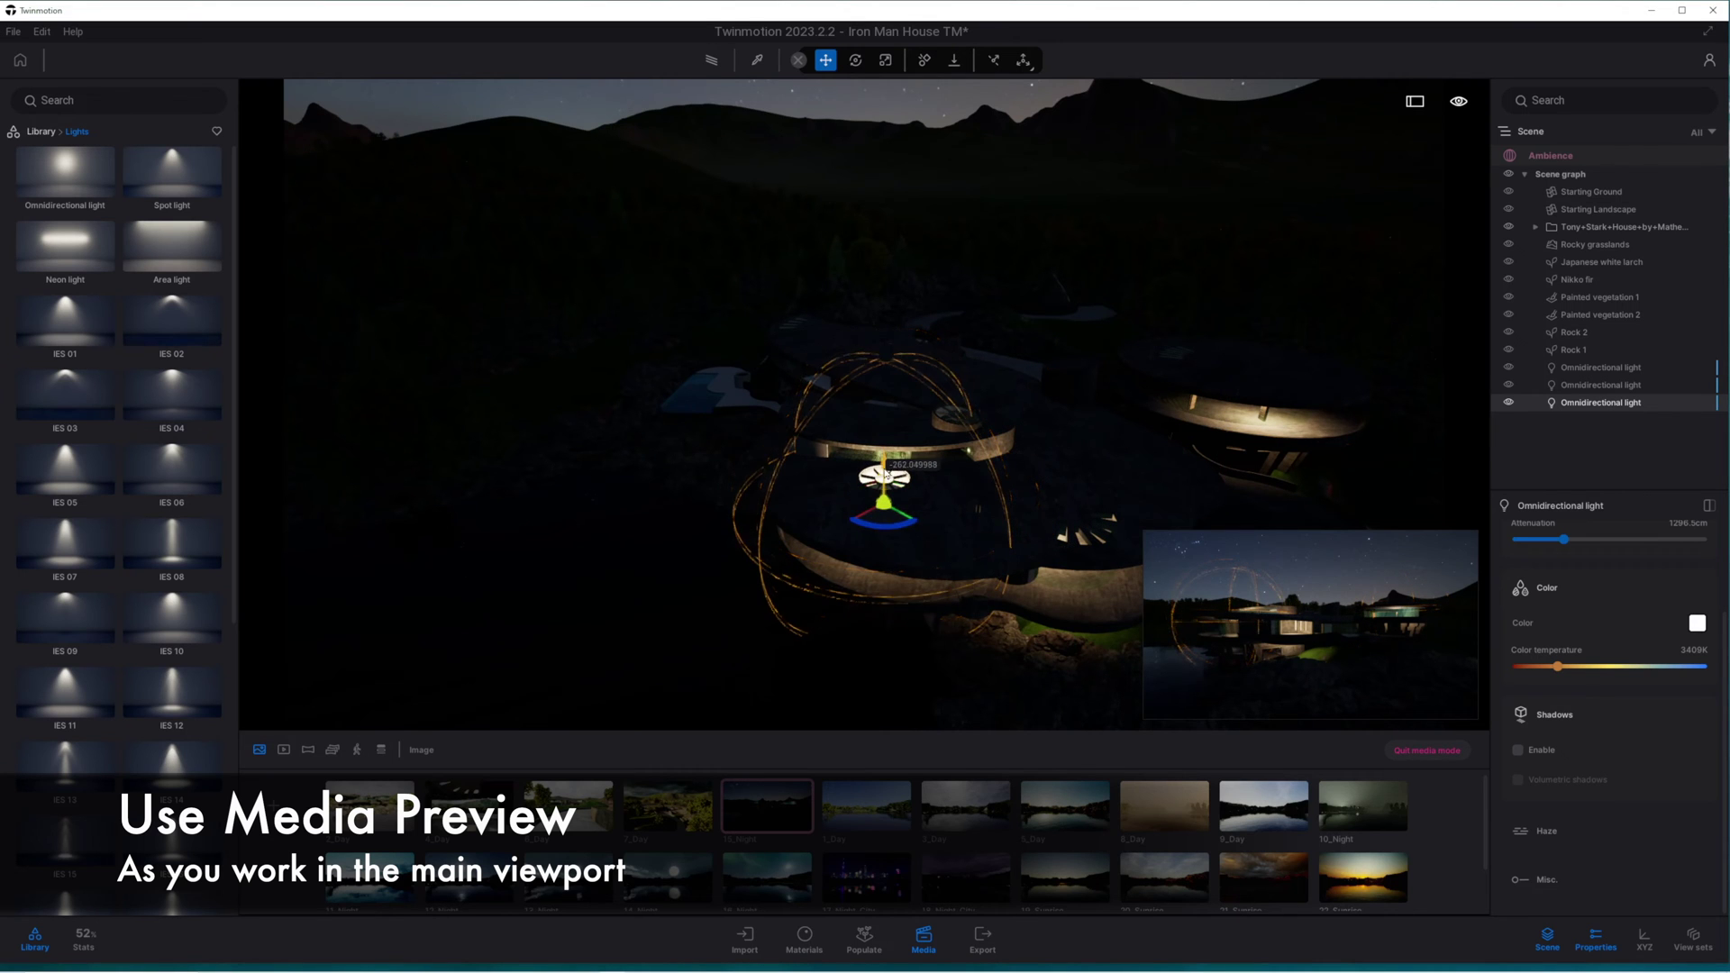
Step: Set the newest light's attenuation to about 2163 cm and its colour temperature to about 4734 K, leaving shadows disabled
{"action": "key", "text": "d"}
{"action": "key", "text": "q"}
{"action": "right_click_drag", "start_coordinate": [802, 598], "coordinate": [795, 274]}
{"action": "left_click", "coordinate": [780, 280]}
{"action": "left_click", "coordinate": [1535, 226]}
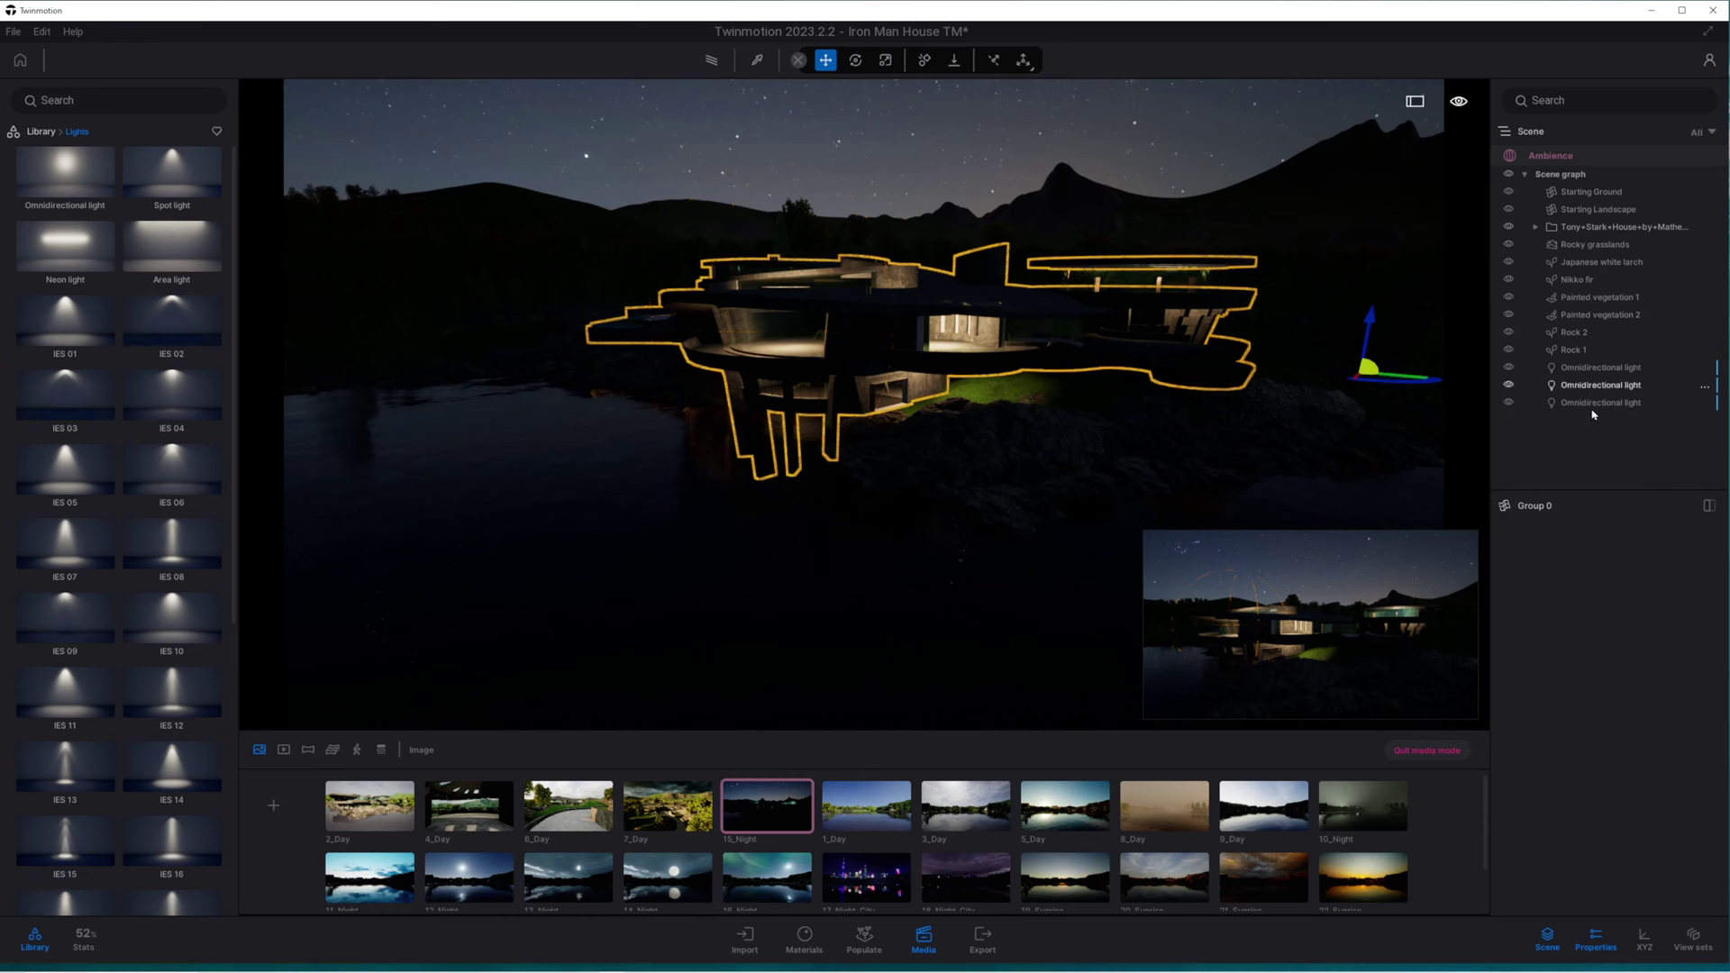
{"action": "left_click", "coordinate": [1600, 401]}
{"action": "left_click_drag", "start_coordinate": [1568, 541], "coordinate": [1601, 541]}
{"action": "mouse_move", "coordinate": [1558, 657]}
{"action": "left_mouse_down"}
{"action": "mouse_move", "coordinate": [1522, 666]}
{"action": "mouse_move", "coordinate": [1634, 675]}
{"action": "mouse_move", "coordinate": [1541, 670]}
{"action": "left_mouse_up"}
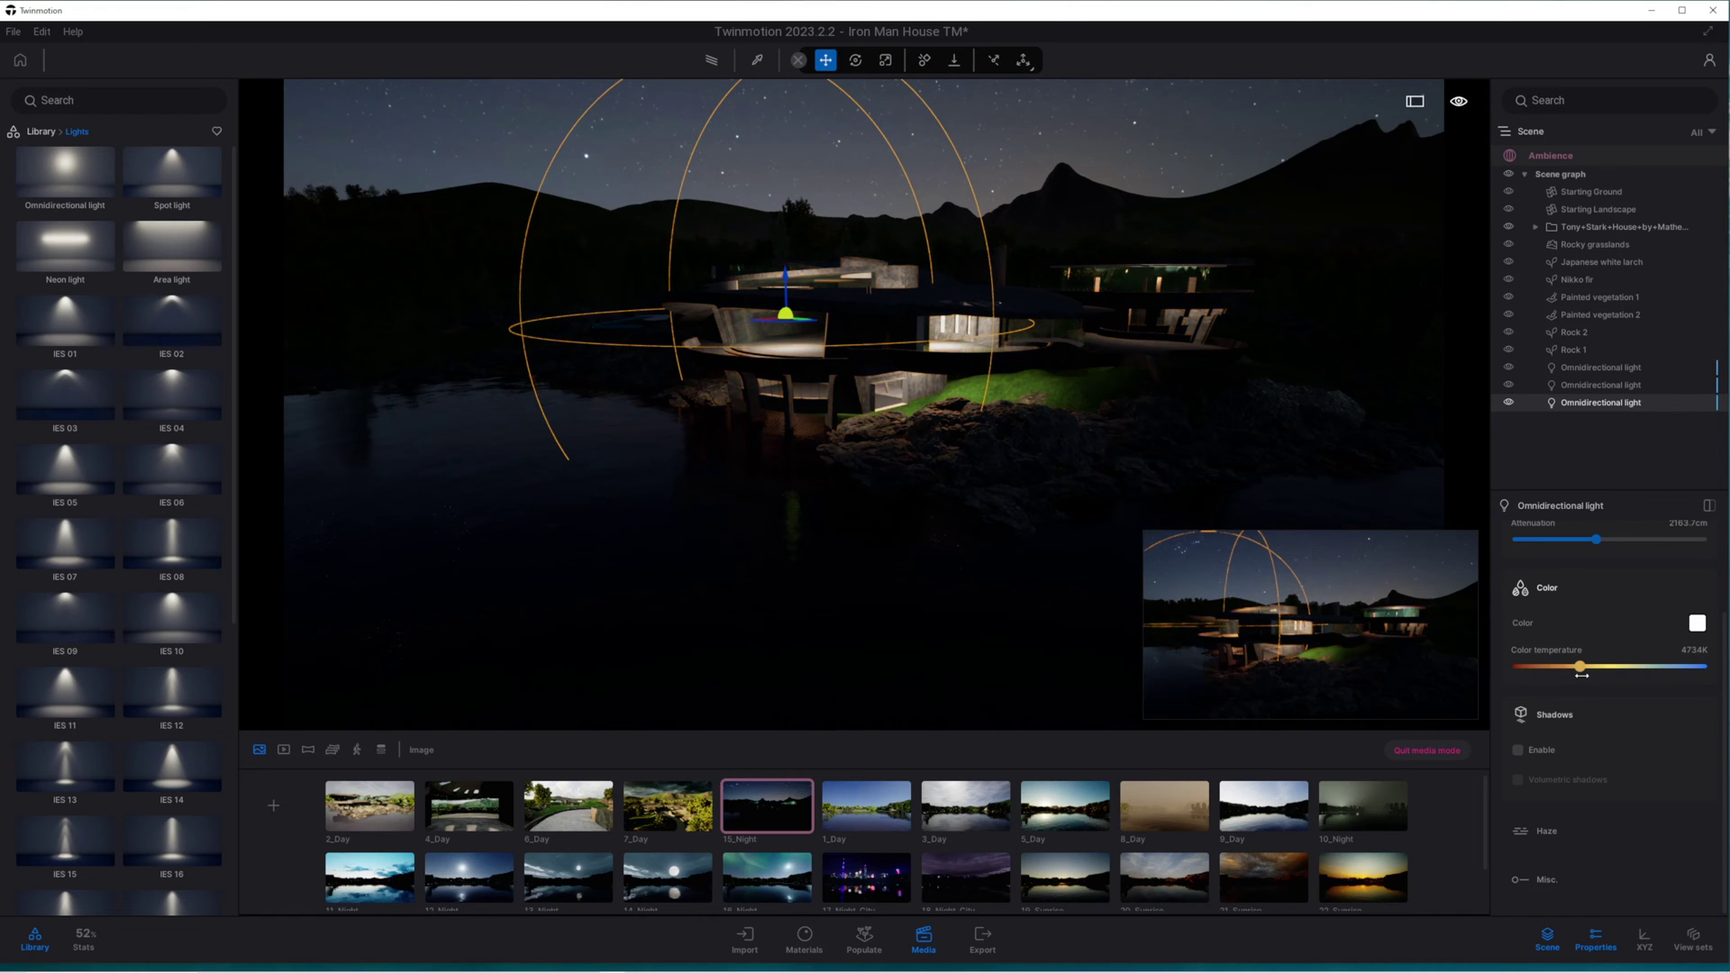
{"action": "left_click", "coordinate": [1518, 751]}
{"action": "left_click", "coordinate": [1518, 751]}
Step: Make a further copy of the omnidirectional light and position it behind the front of the main round volume
{"action": "key", "text": "e"}
{"action": "right_click_drag", "start_coordinate": [784, 411], "coordinate": [791, 558]}
{"action": "key", "text": "a"}
{"action": "key", "text": "s"}
{"action": "key", "text": "d"}
{"action": "key", "text": "e"}
{"action": "right_click_drag", "start_coordinate": [735, 445], "coordinate": [735, 491]}
{"action": "left_click_drag", "start_coordinate": [726, 437], "coordinate": [735, 347], "text": "shift"}
{"action": "left_click", "coordinate": [823, 571]}
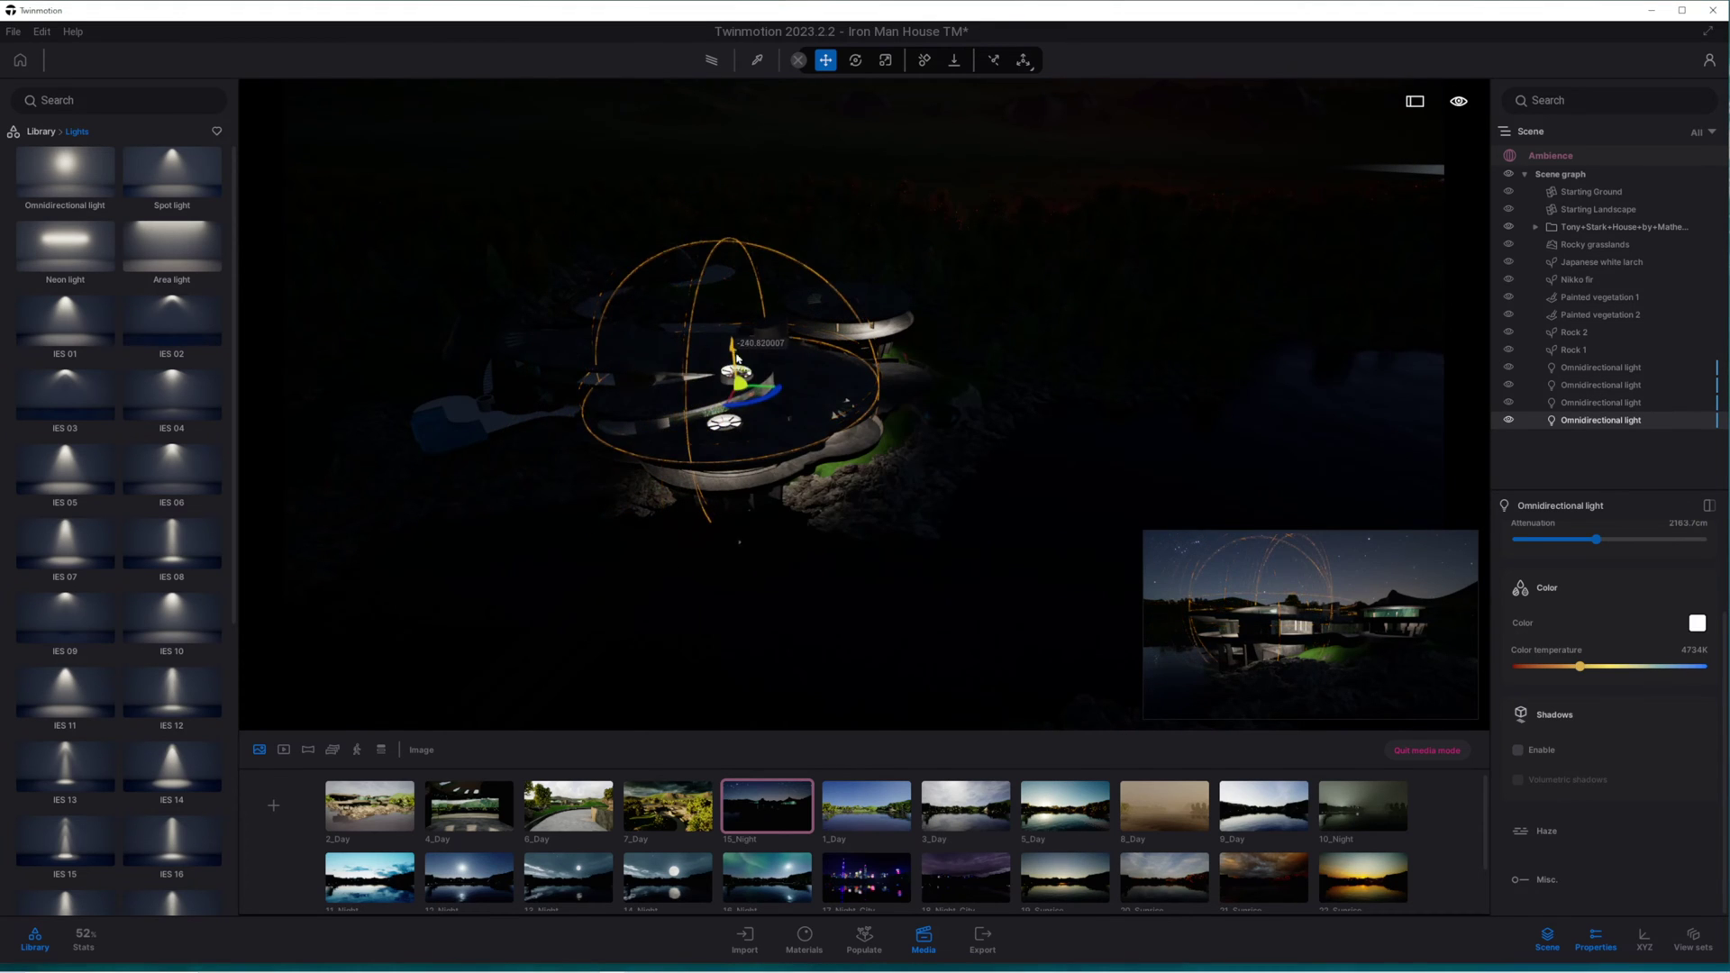
Step: Copy the omnidirectional light twice more, across the house's rear wing toward the pool
{"action": "left_click_drag", "start_coordinate": [627, 399], "coordinate": [427, 393], "text": "alt"}
{"action": "left_click", "coordinate": [815, 567]}
{"action": "left_click_drag", "start_coordinate": [480, 450], "coordinate": [585, 319], "text": "alt"}
{"action": "key", "text": "Return"}
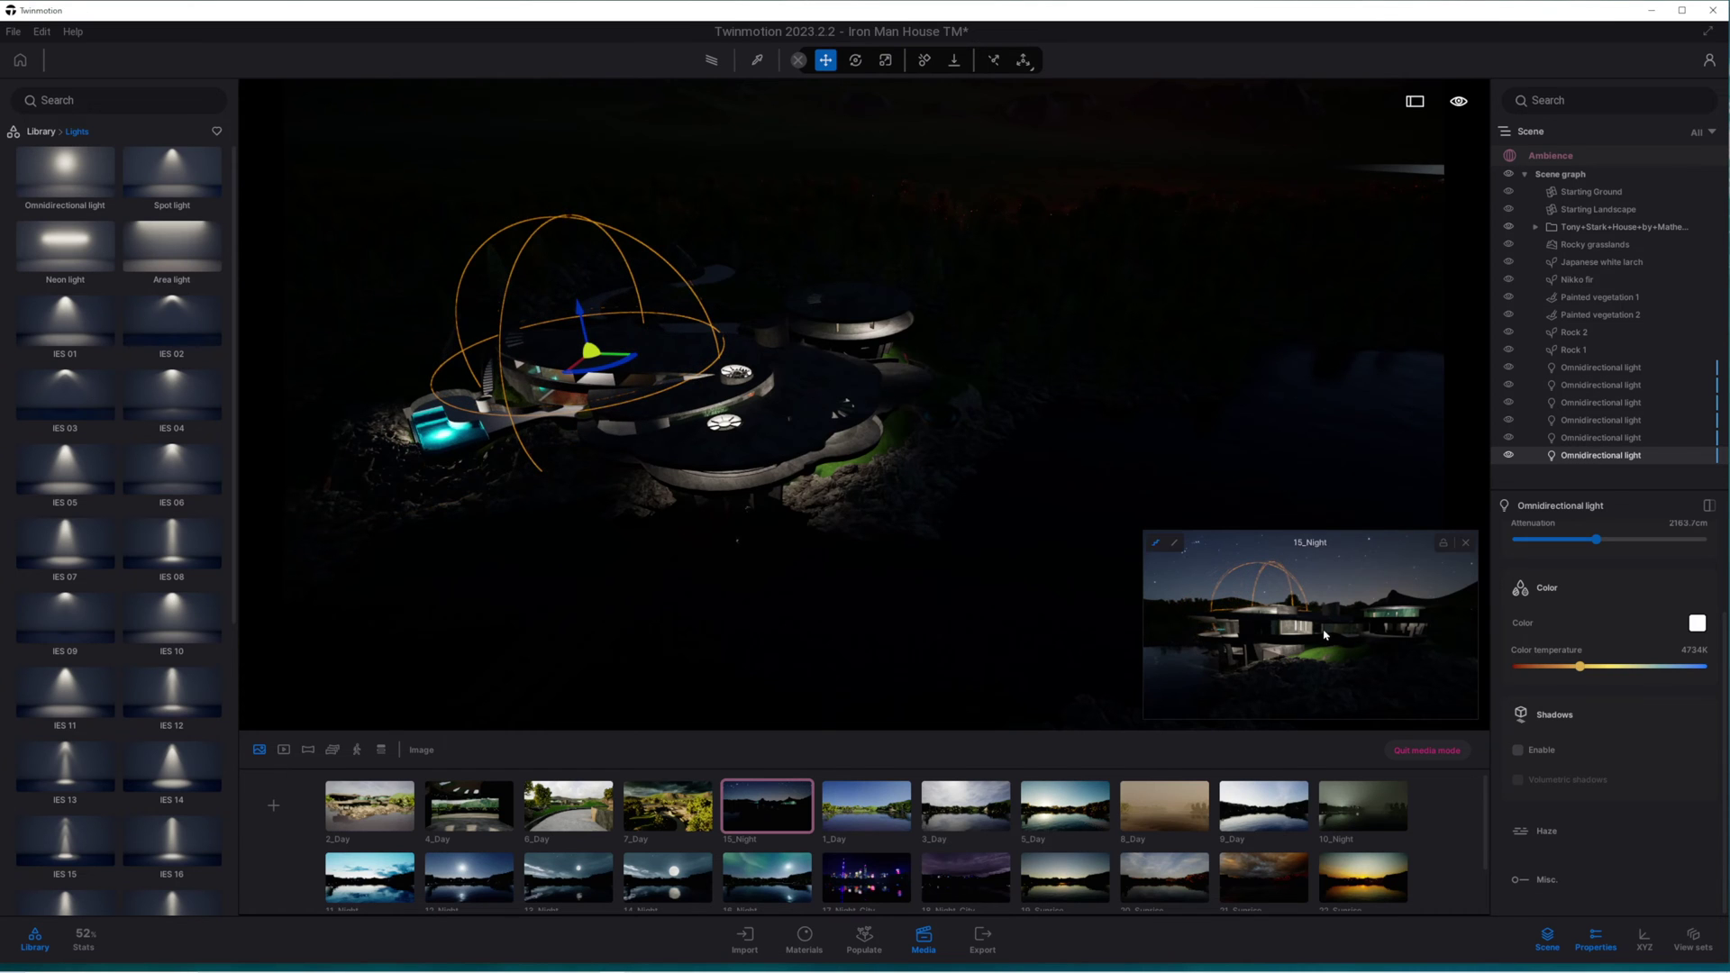
{"action": "middle_click_drag", "start_coordinate": [845, 402], "coordinate": [769, 567], "text": "shift"}
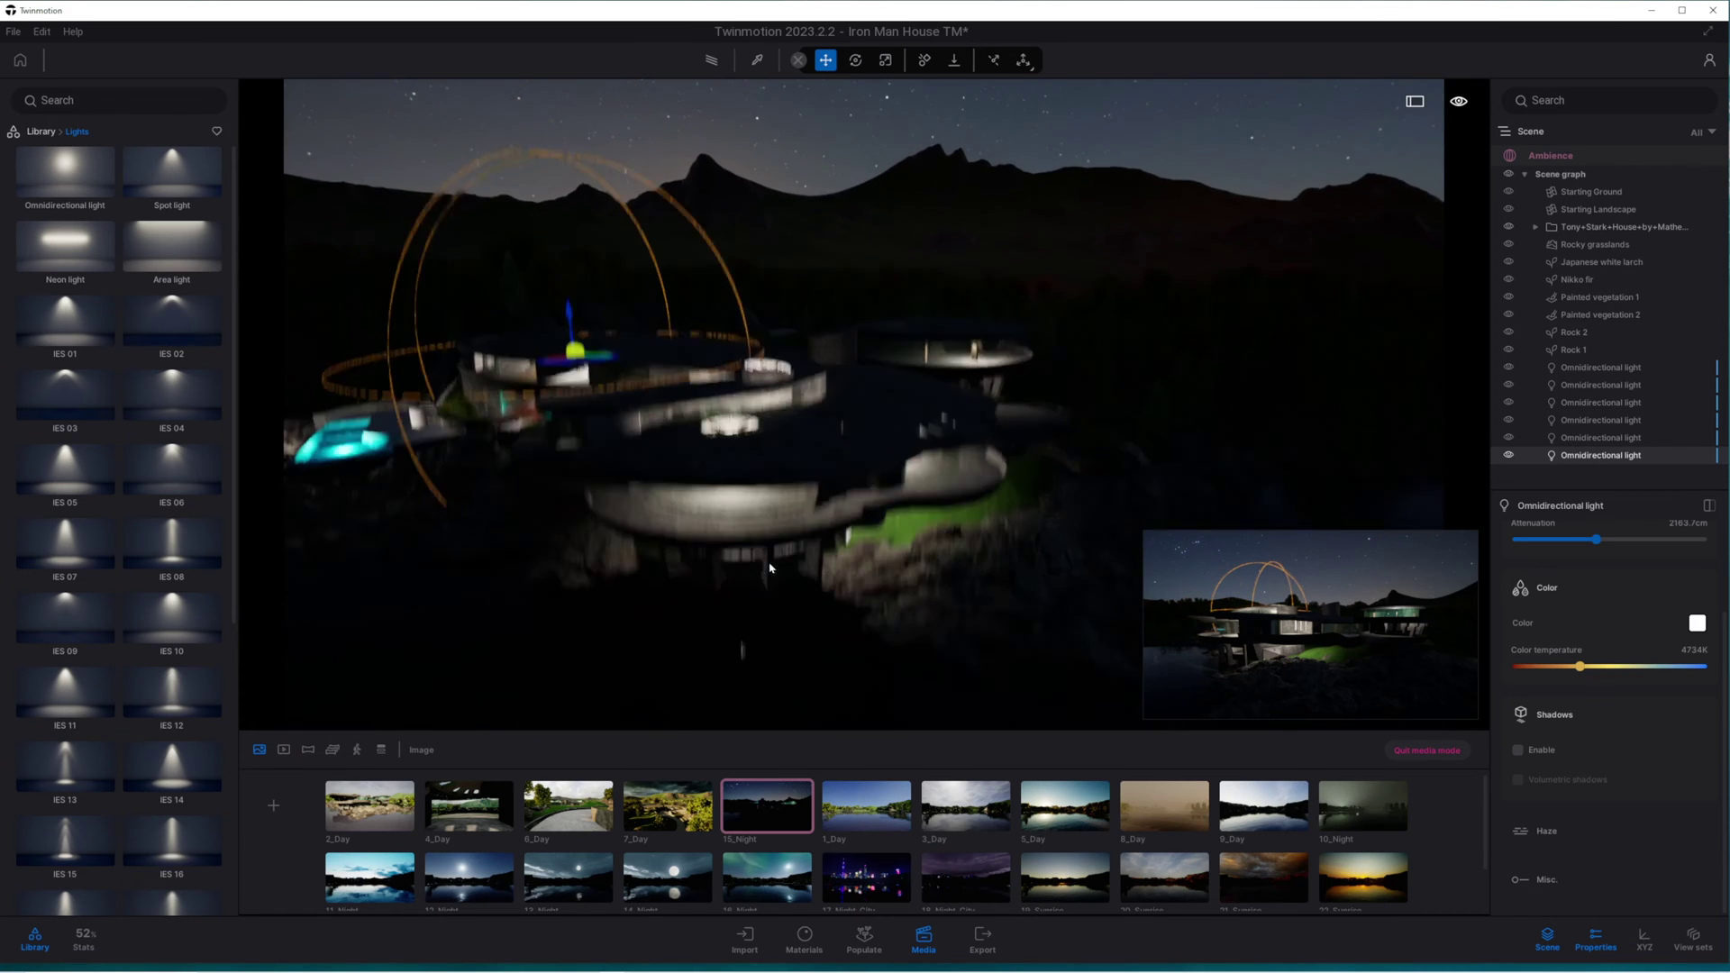
Step: Discard a fresh light placed on the lake and paste a copy of an existing omnidirectional light in front of the house's columns
{"action": "left_click_drag", "start_coordinate": [80, 187], "coordinate": [505, 591]}
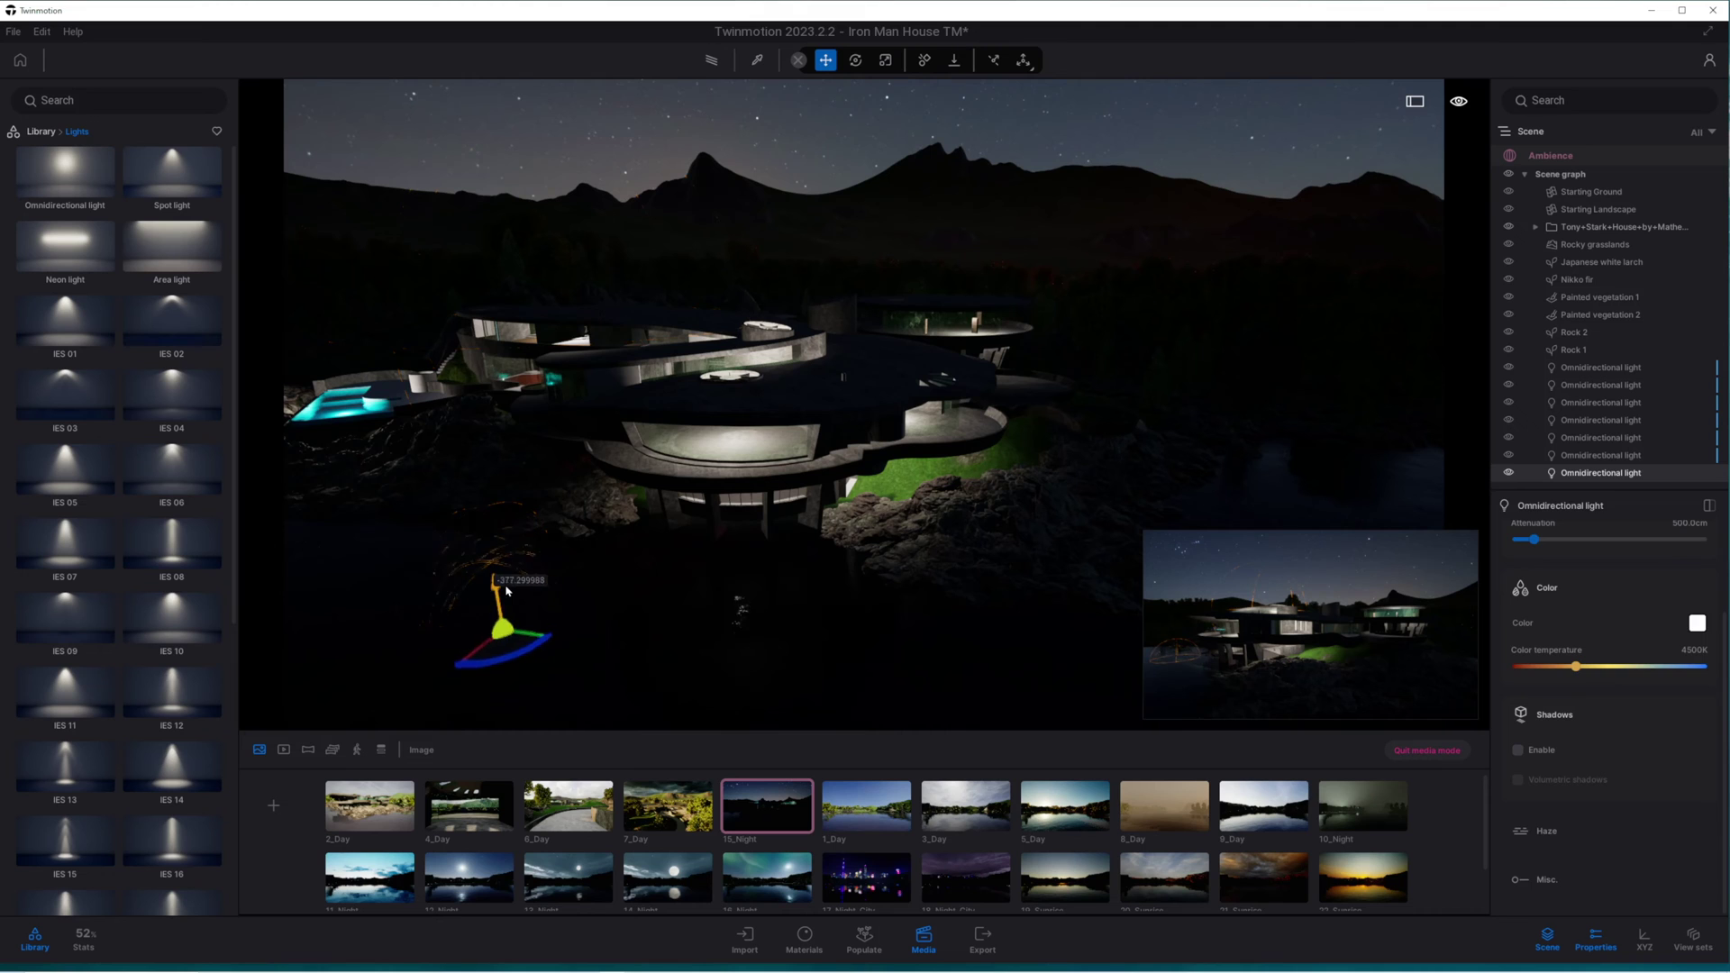
{"action": "key", "text": "Delete"}
{"action": "left_click", "coordinate": [1564, 451]}
{"action": "key", "text": "ctrl+c"}
{"action": "key", "text": "ctrl+v"}
{"action": "left_click_drag", "start_coordinate": [733, 586], "coordinate": [702, 571]}
{"action": "left_click", "coordinate": [823, 571]}
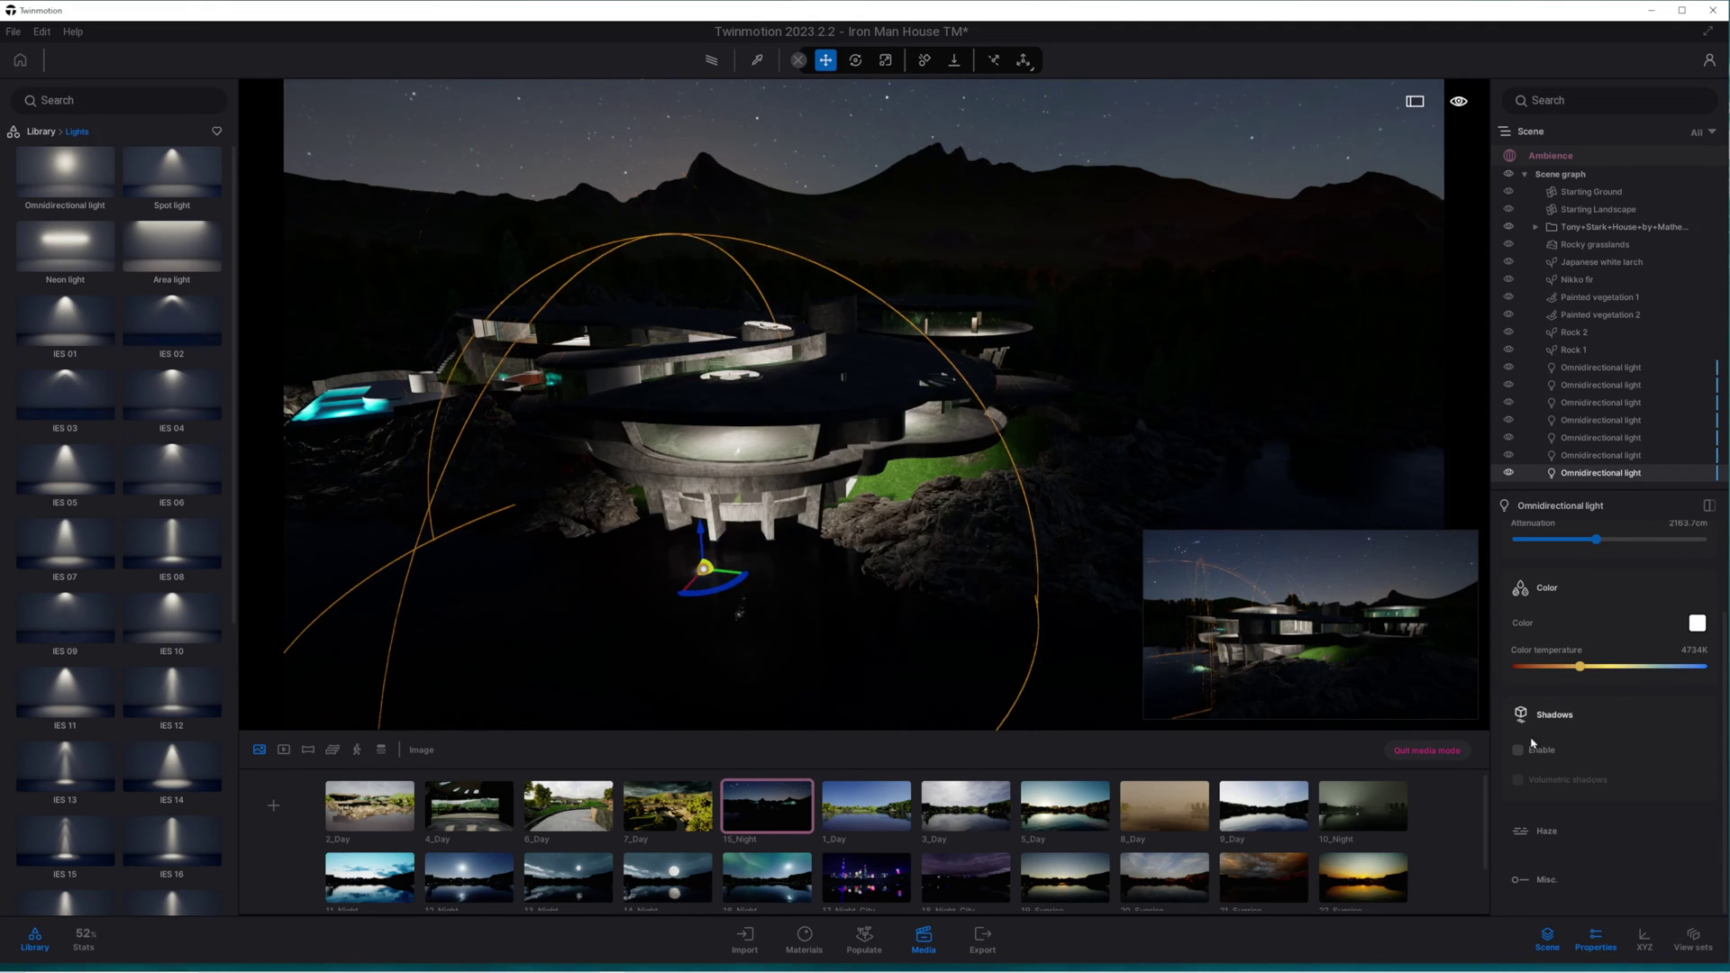
Step: Break the lake light's instance, enable its shadows, set attenuation to about 1459 cm, shift it toward the columns and warm its colour temperature
{"action": "left_click", "coordinate": [1518, 750]}
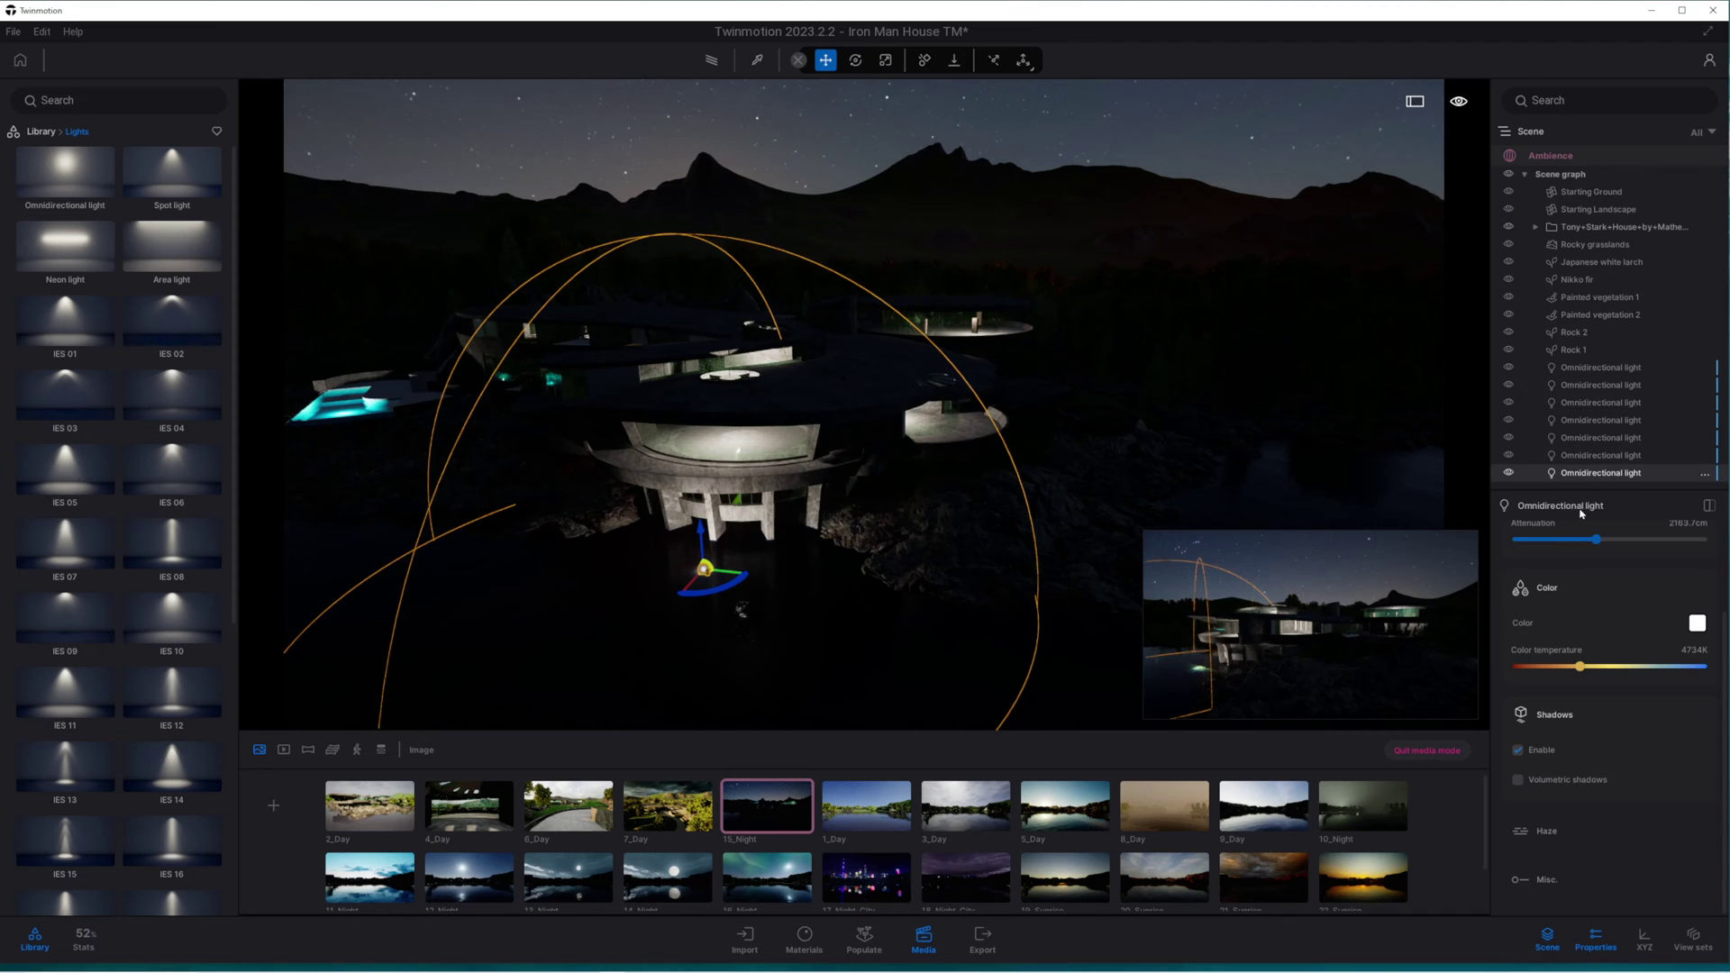
{"action": "right_click", "coordinate": [1523, 477]}
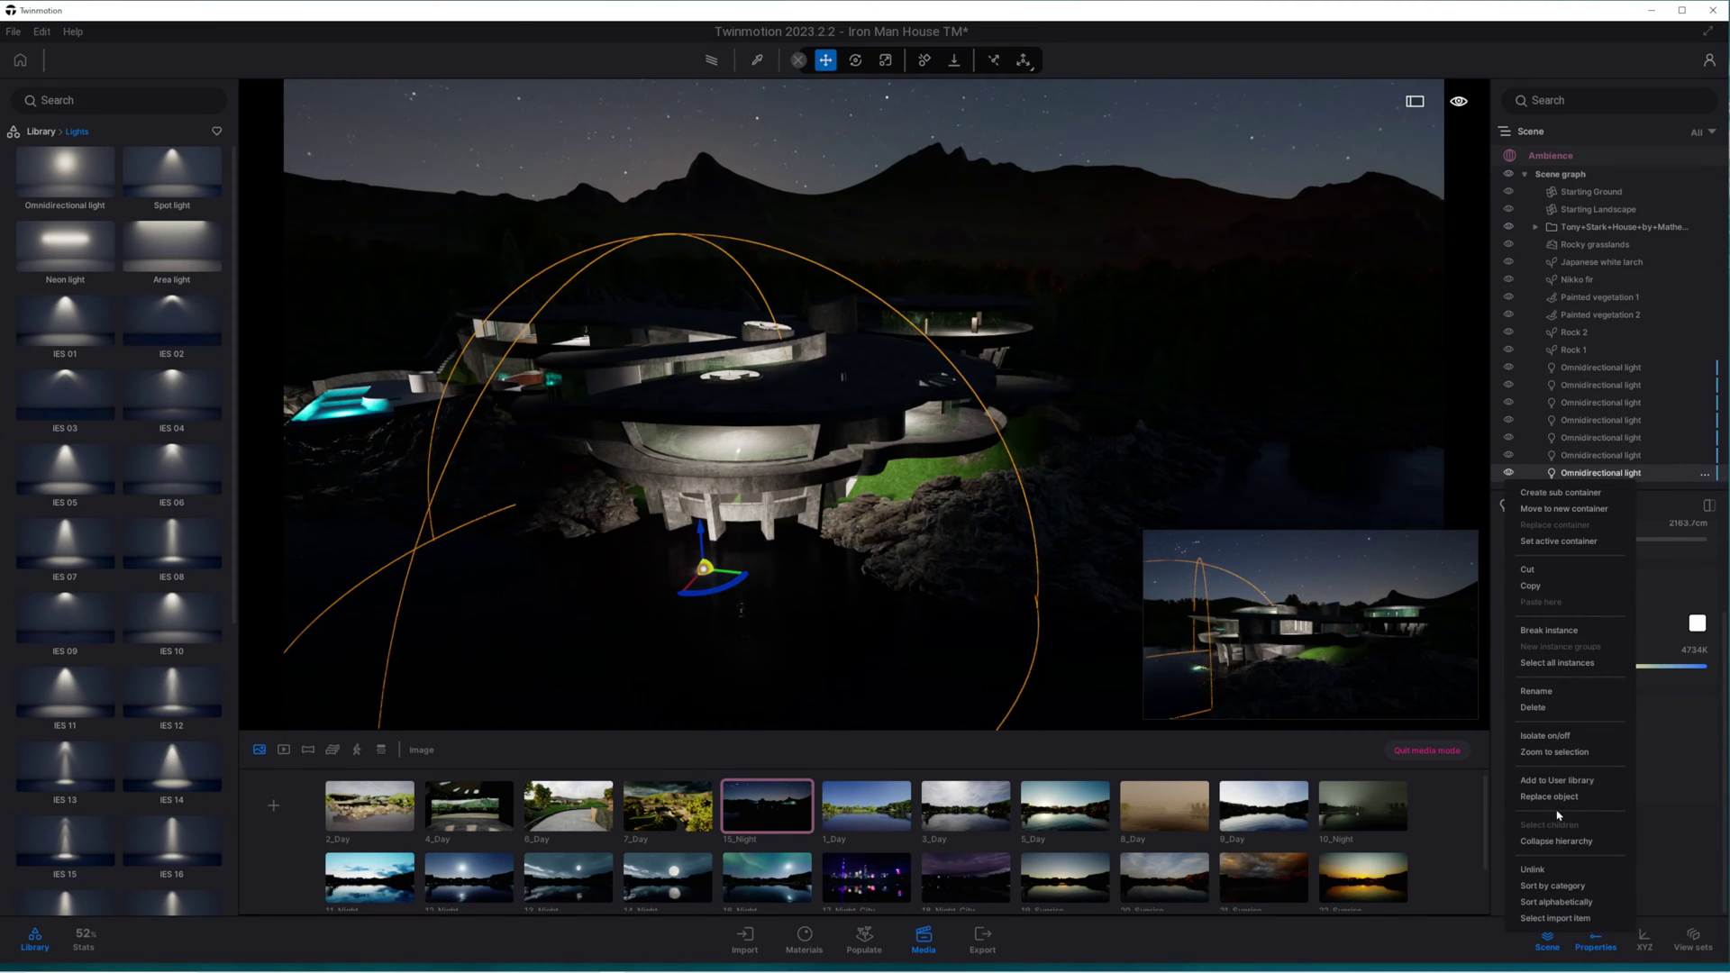
{"action": "left_click", "coordinate": [1552, 633]}
{"action": "left_click_drag", "start_coordinate": [1596, 538], "coordinate": [1681, 550]}
{"action": "left_click_drag", "start_coordinate": [698, 594], "coordinate": [669, 575]}
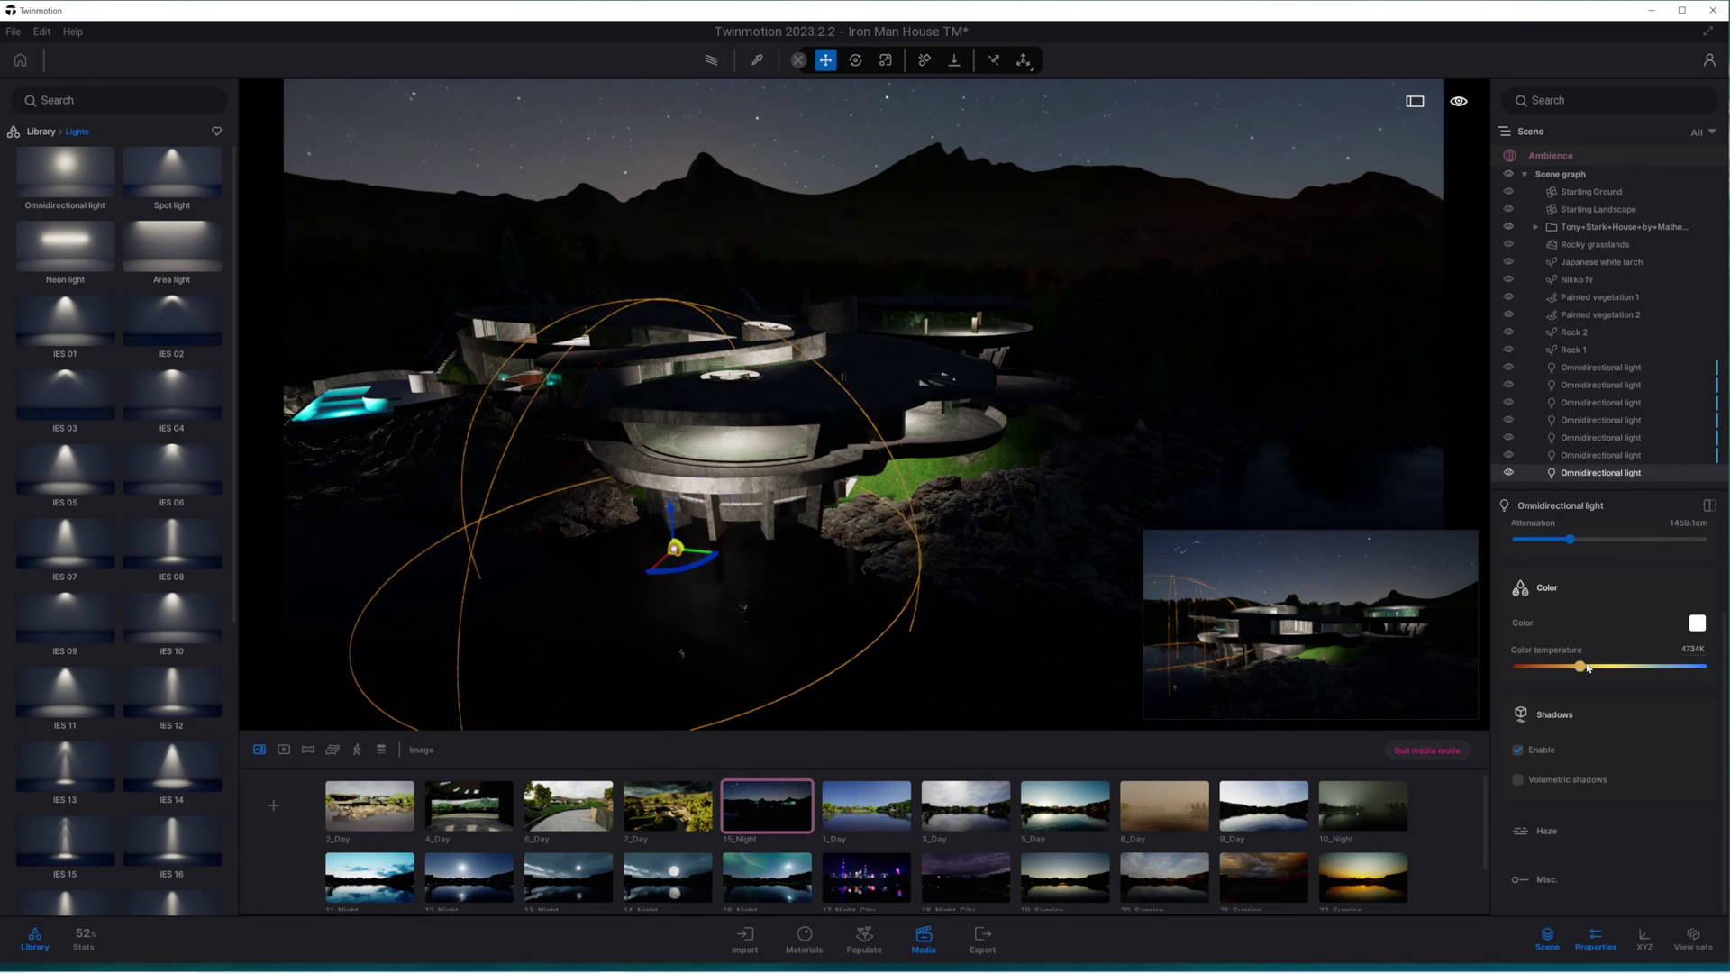
{"action": "left_click_drag", "start_coordinate": [1552, 668], "coordinate": [1559, 667]}
Step: Inspect the lit house, return to the 15_Night view and close its media preview
{"action": "right_click_drag", "start_coordinate": [1131, 317], "coordinate": [1132, 286]}
{"action": "key", "text": "d"}
{"action": "key", "text": "a"}
{"action": "left_click", "coordinate": [780, 818]}
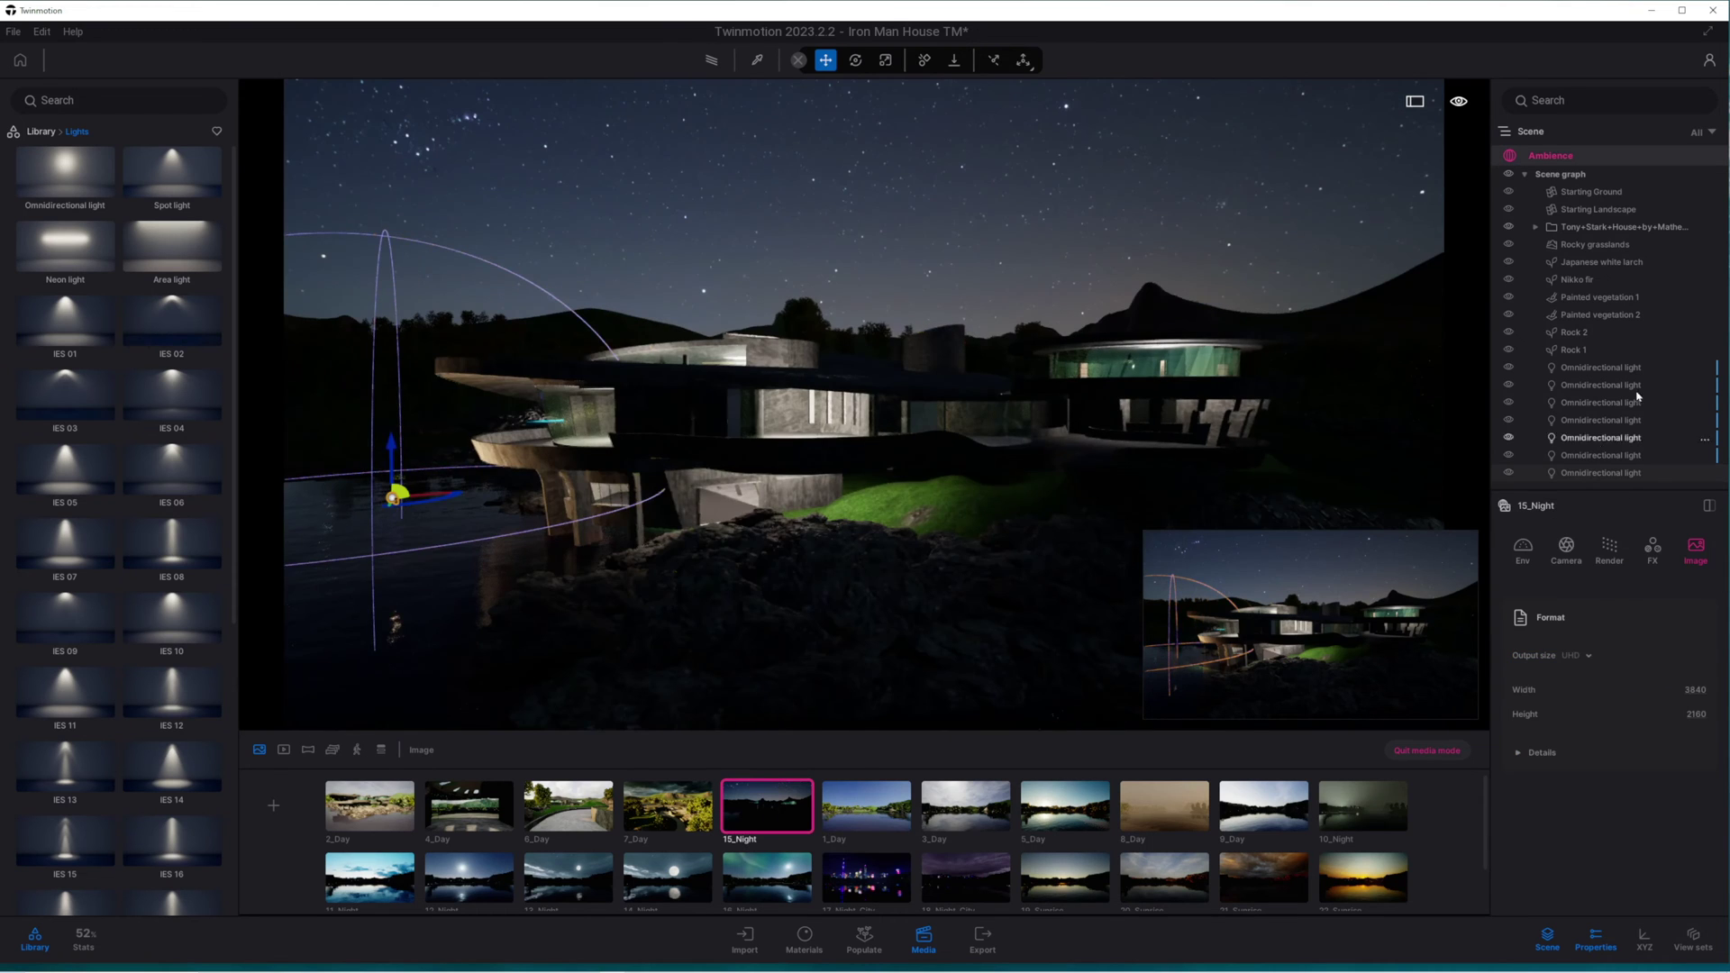
{"action": "left_click", "coordinate": [1464, 544]}
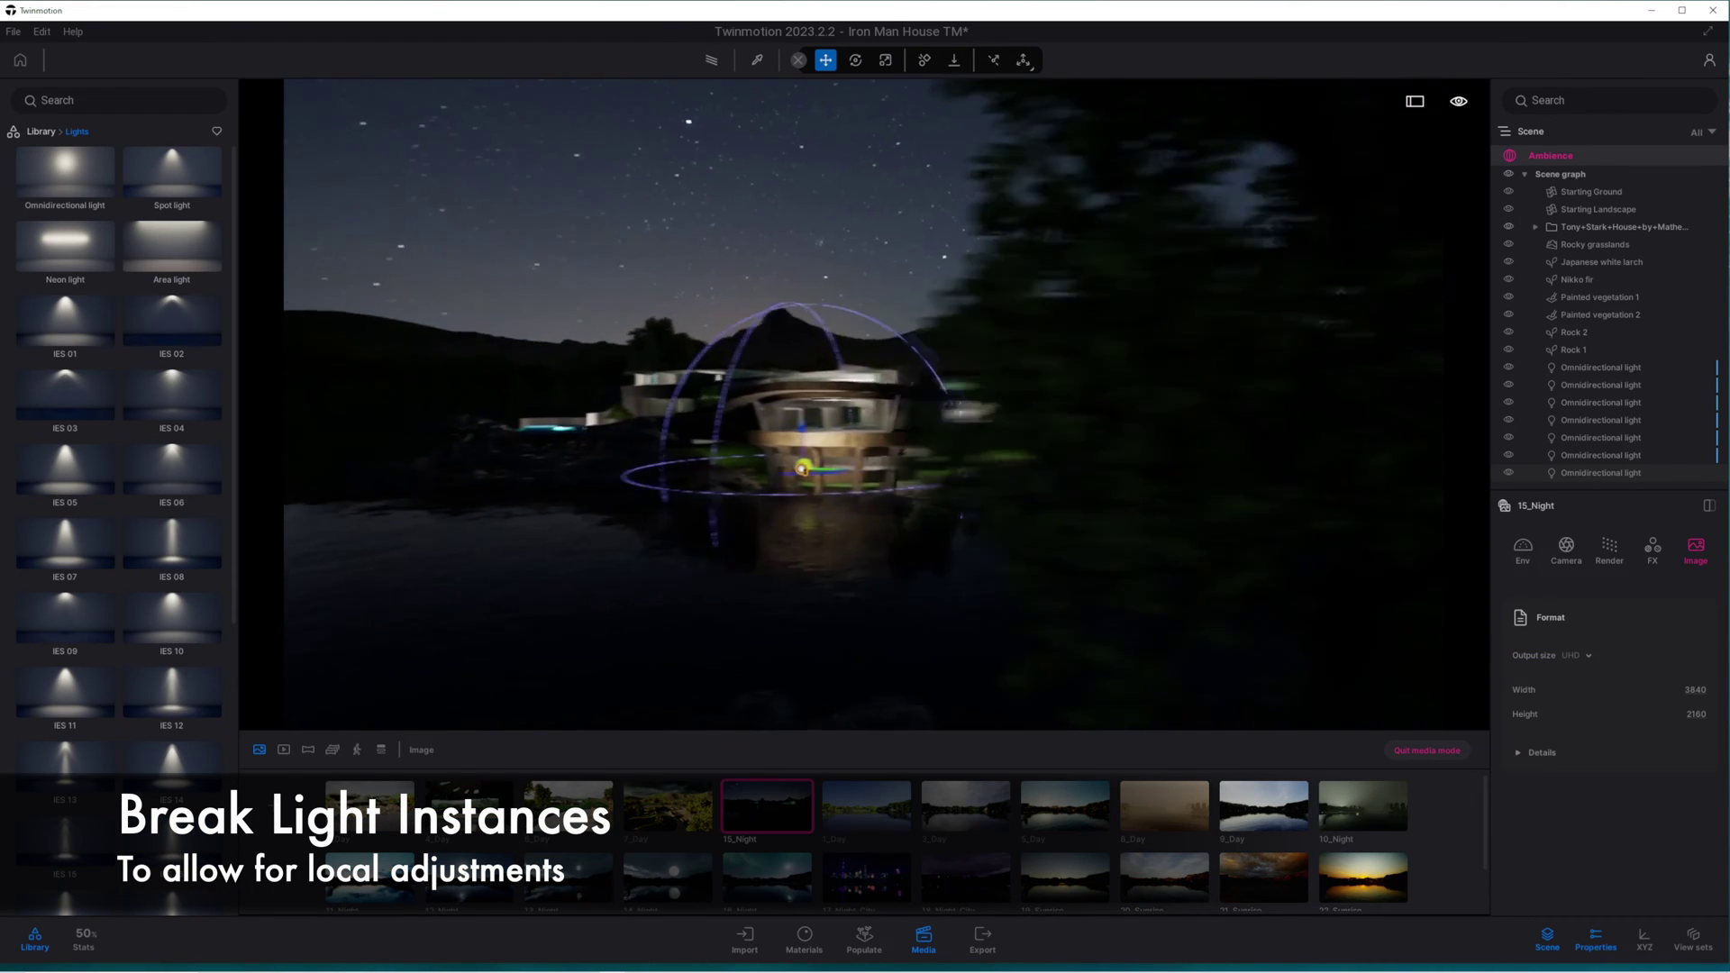
Step: Frame the house head-on from across the lake, create a new image of it and place it after 15_Night
{"action": "mouse_move", "coordinate": [841, 581]}
{"action": "middle_mouse_down"}
{"action": "mouse_move", "coordinate": [841, 436]}
{"action": "mouse_move", "coordinate": [841, 612]}
{"action": "middle_mouse_up"}
{"action": "left_click", "coordinate": [273, 804]}
{"action": "left_click_drag", "start_coordinate": [569, 876], "coordinate": [768, 823]}
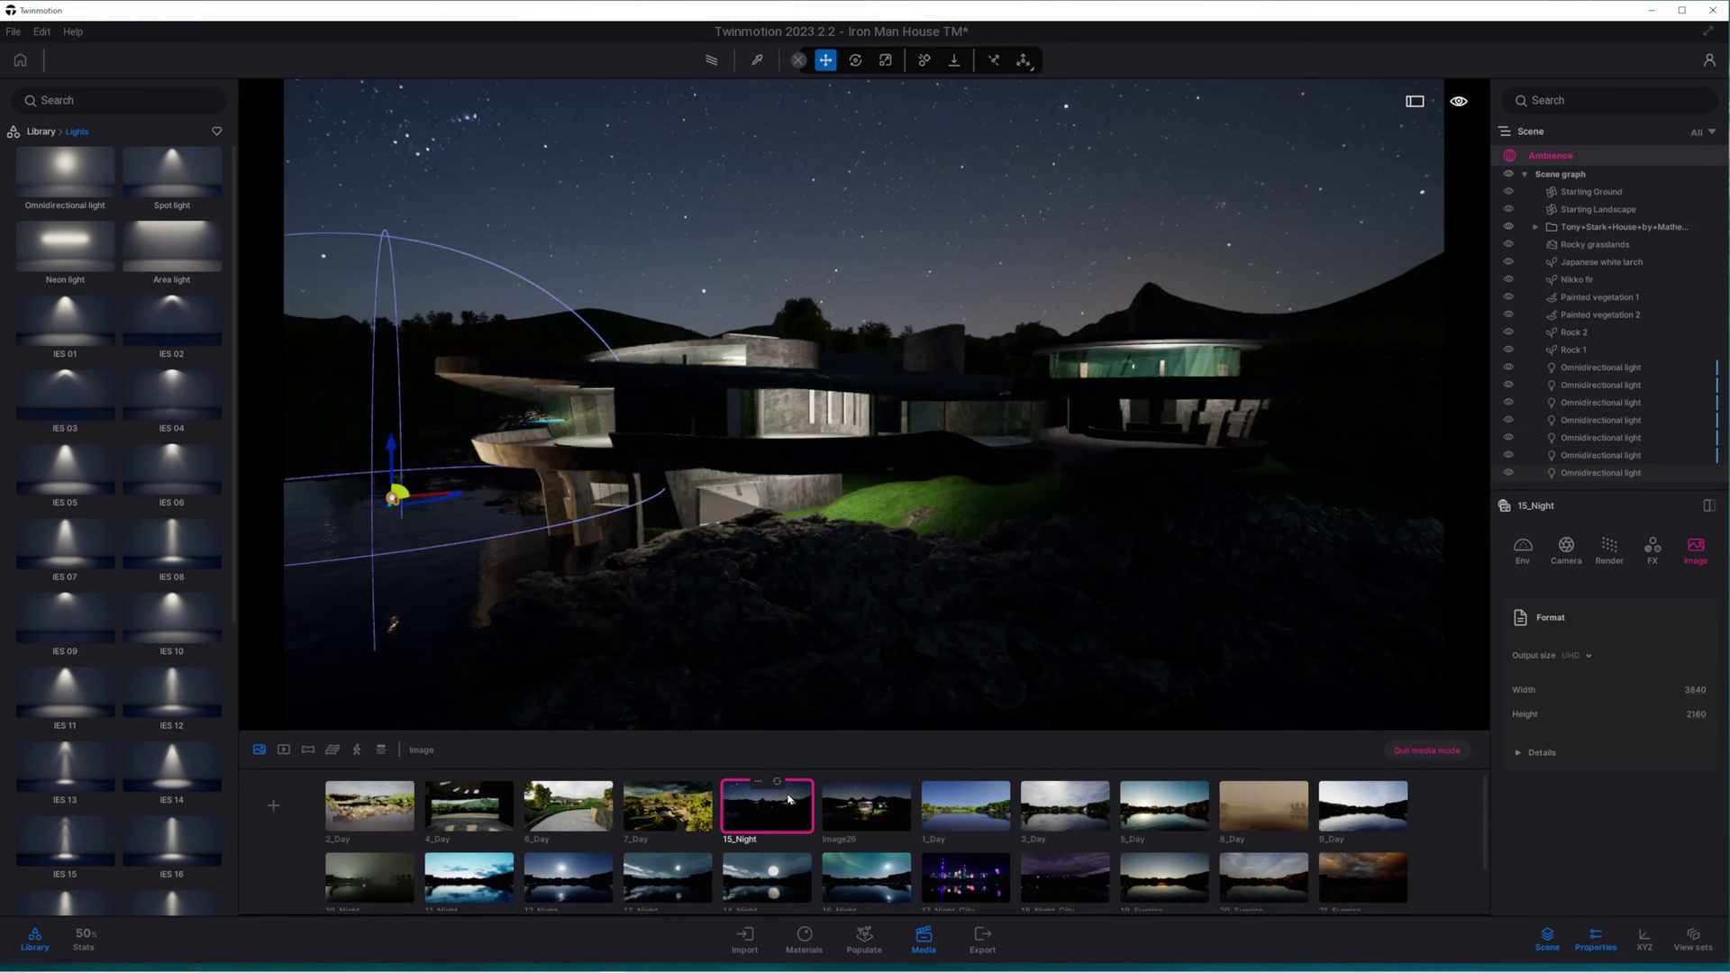
Step: Move all the omnidirectional lights into a new container named Lights Inside, collapse it and test its visibility
{"action": "left_click", "coordinate": [1587, 371]}
{"action": "right_click", "coordinate": [1588, 375]}
{"action": "left_click", "coordinate": [1577, 401]}
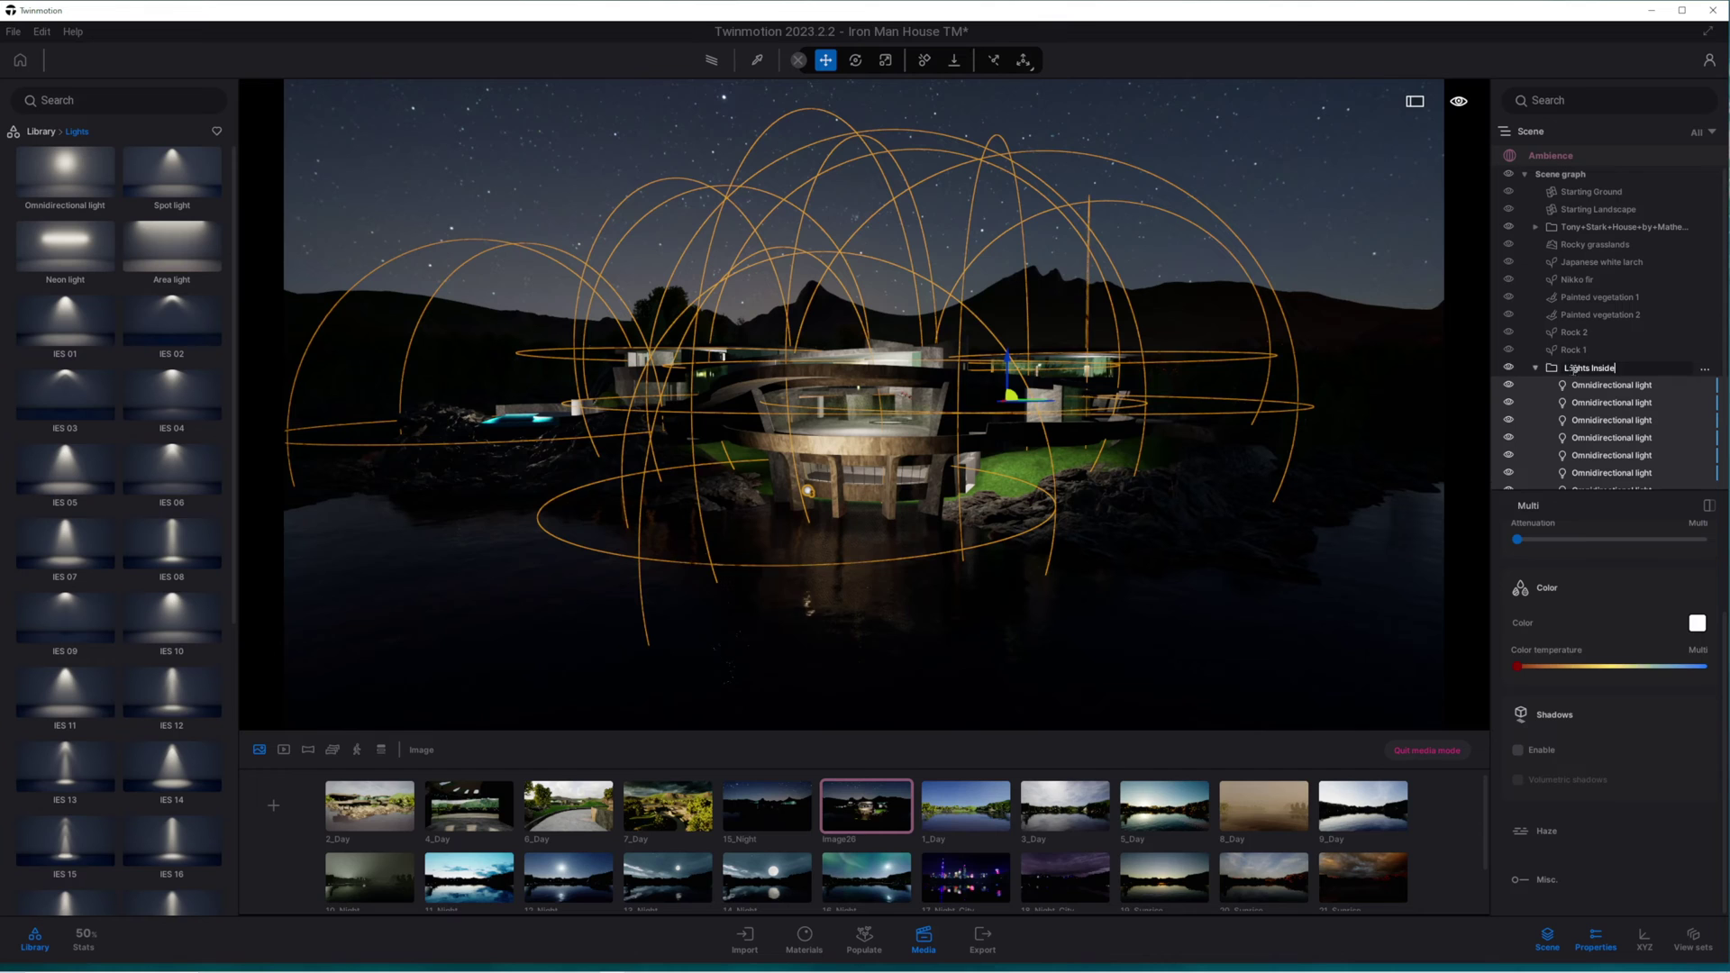
{"action": "left_click", "coordinate": [1535, 368]}
{"action": "left_click", "coordinate": [1508, 368]}
{"action": "left_click", "coordinate": [1507, 367]}
{"action": "left_click", "coordinate": [1486, 461]}
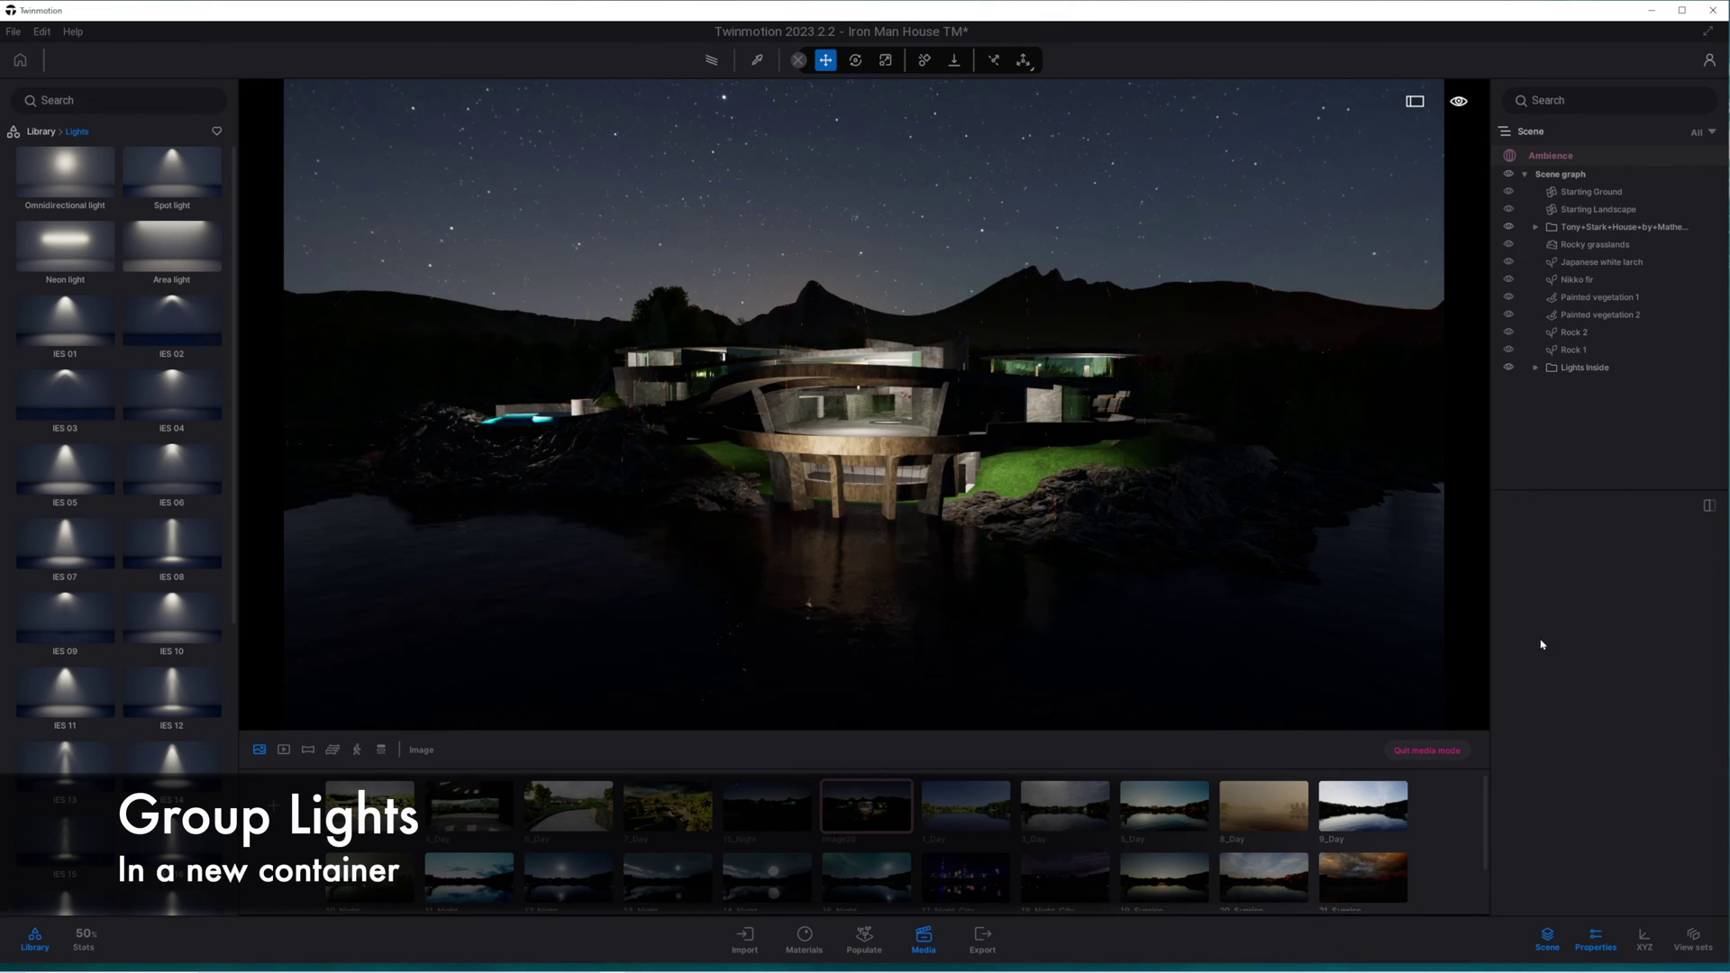
Step: Set the new night image's HDRI intensity to 1.5 and rotate the skydome beyond 45°
{"action": "left_click", "coordinate": [1523, 547]}
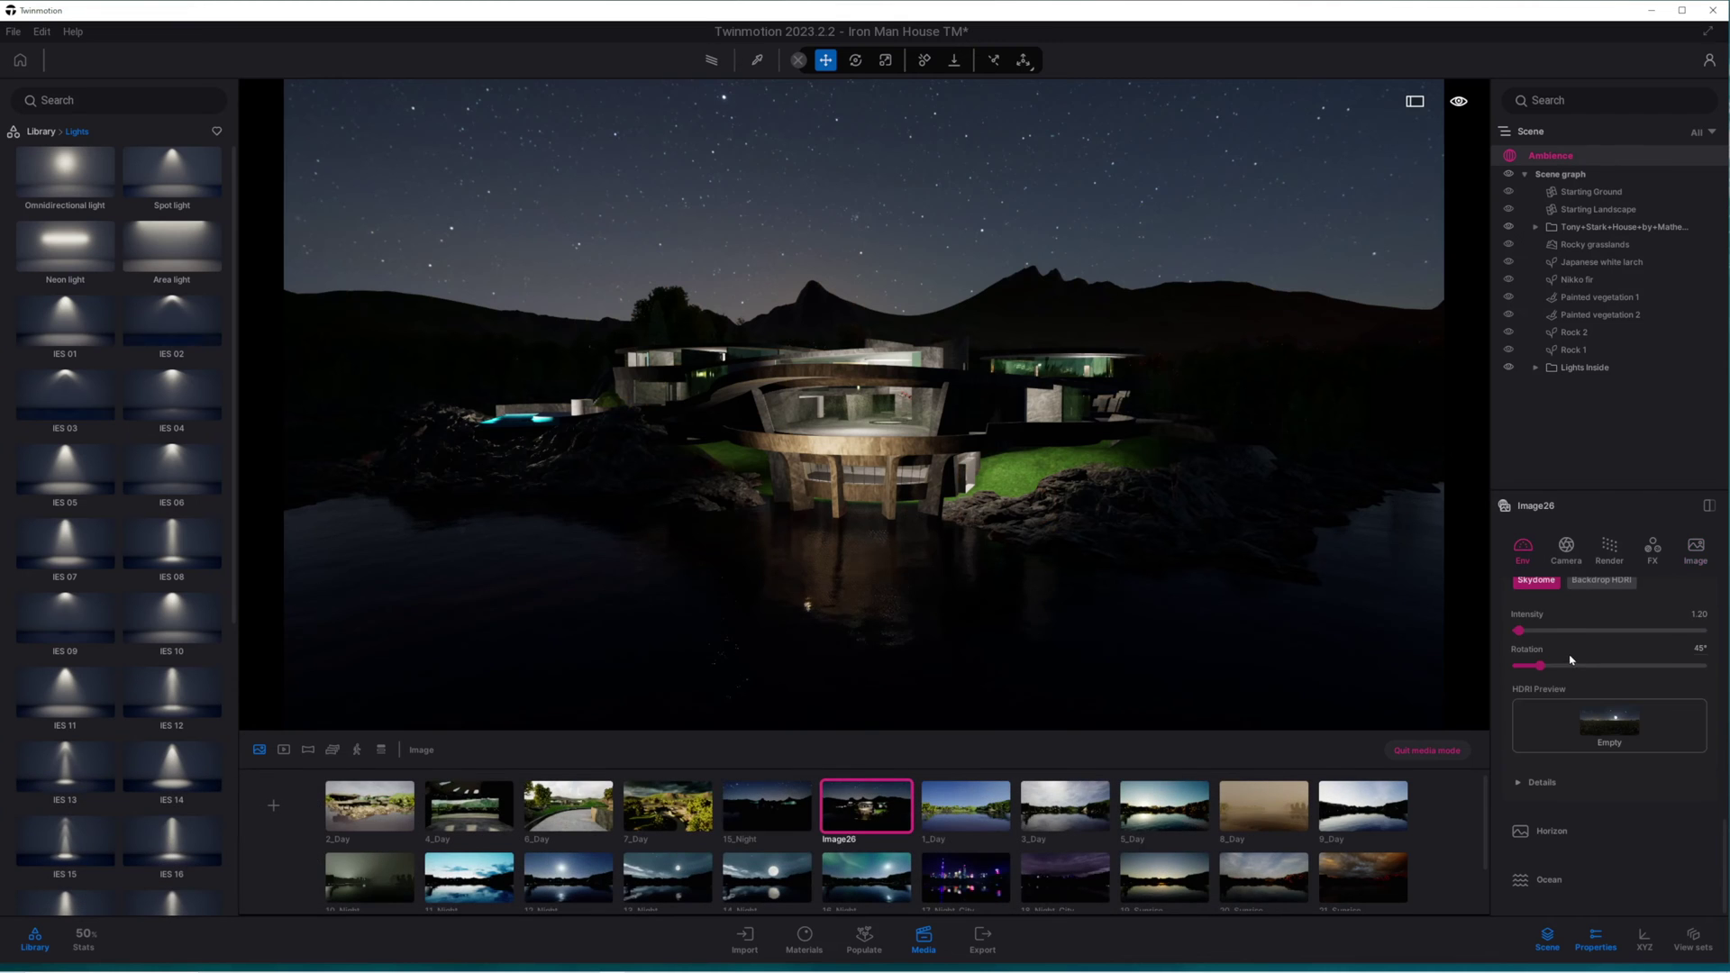
{"action": "type", "text": "1.5"}
{"action": "key", "text": "Return"}
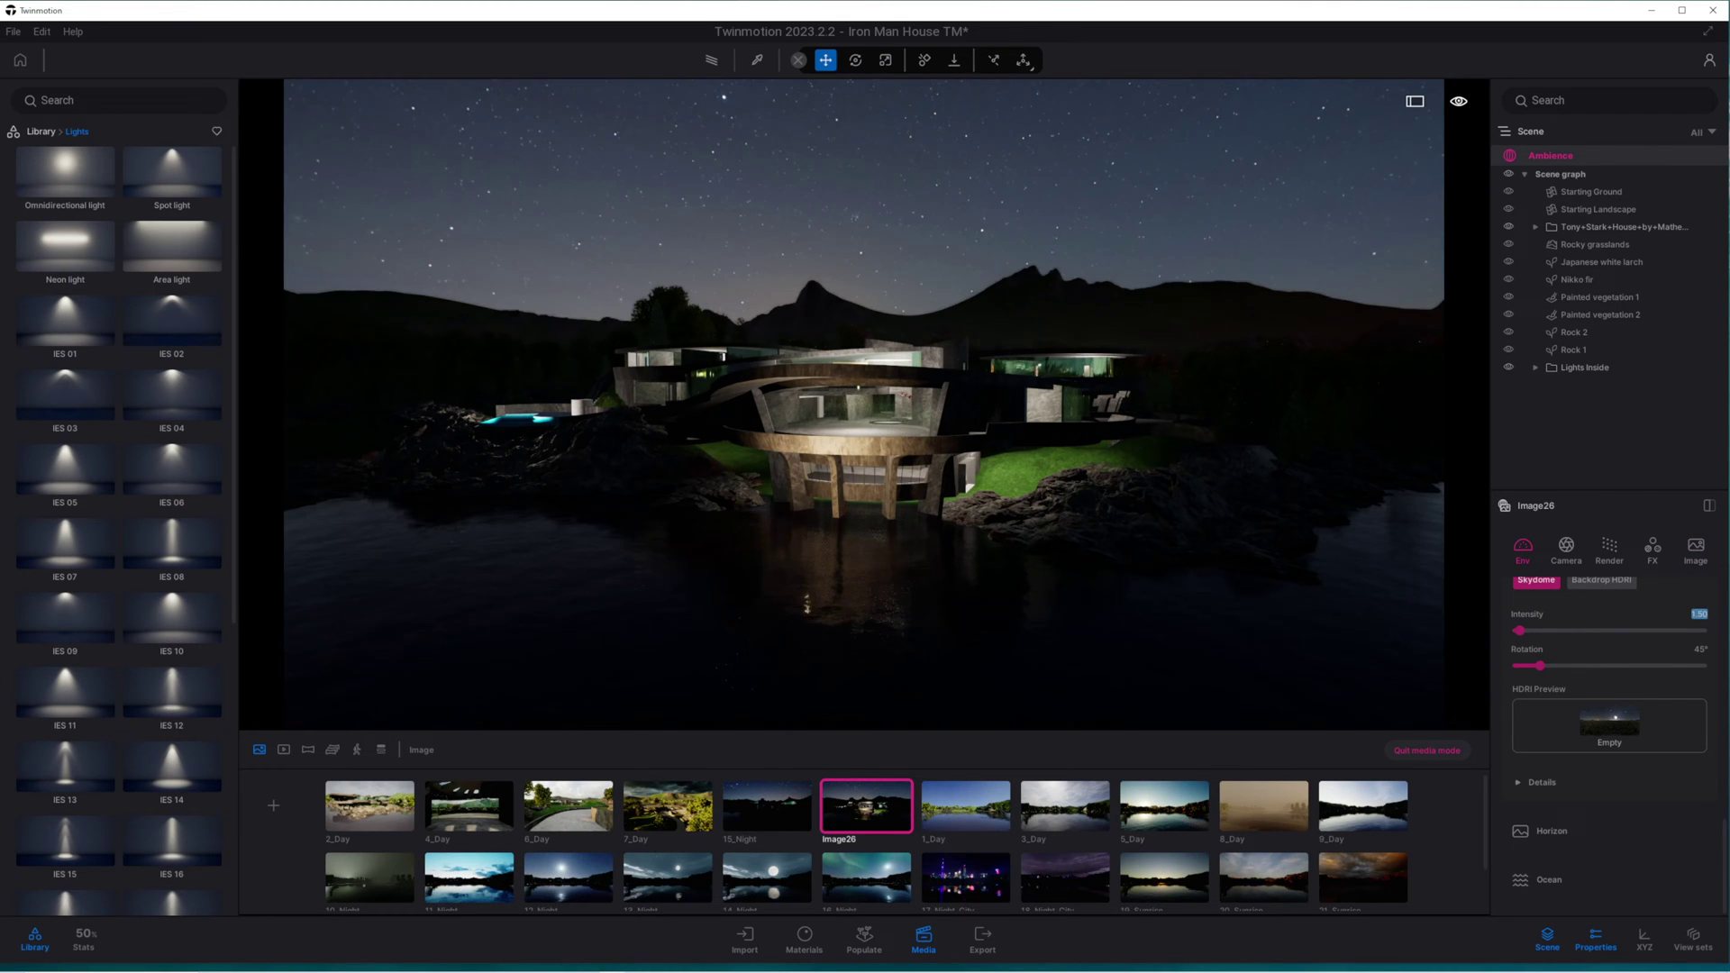
{"action": "mouse_move", "coordinate": [1556, 666]}
{"action": "left_mouse_down"}
{"action": "mouse_move", "coordinate": [1608, 665]}
{"action": "mouse_move", "coordinate": [1543, 650]}
{"action": "mouse_move", "coordinate": [1557, 649]}
{"action": "mouse_move", "coordinate": [1542, 666]}
{"action": "mouse_move", "coordinate": [1577, 666]}
{"action": "left_mouse_up"}
Step: Give the night sky a large bright moon with sun size 2.05, sun reflection 0.16 and moon intensity 10
{"action": "scroll", "coordinate": [1572, 779], "scroll_direction": "up", "scroll_amount": 3}
{"action": "scroll", "coordinate": [1570, 778], "scroll_direction": "up", "scroll_amount": 8}
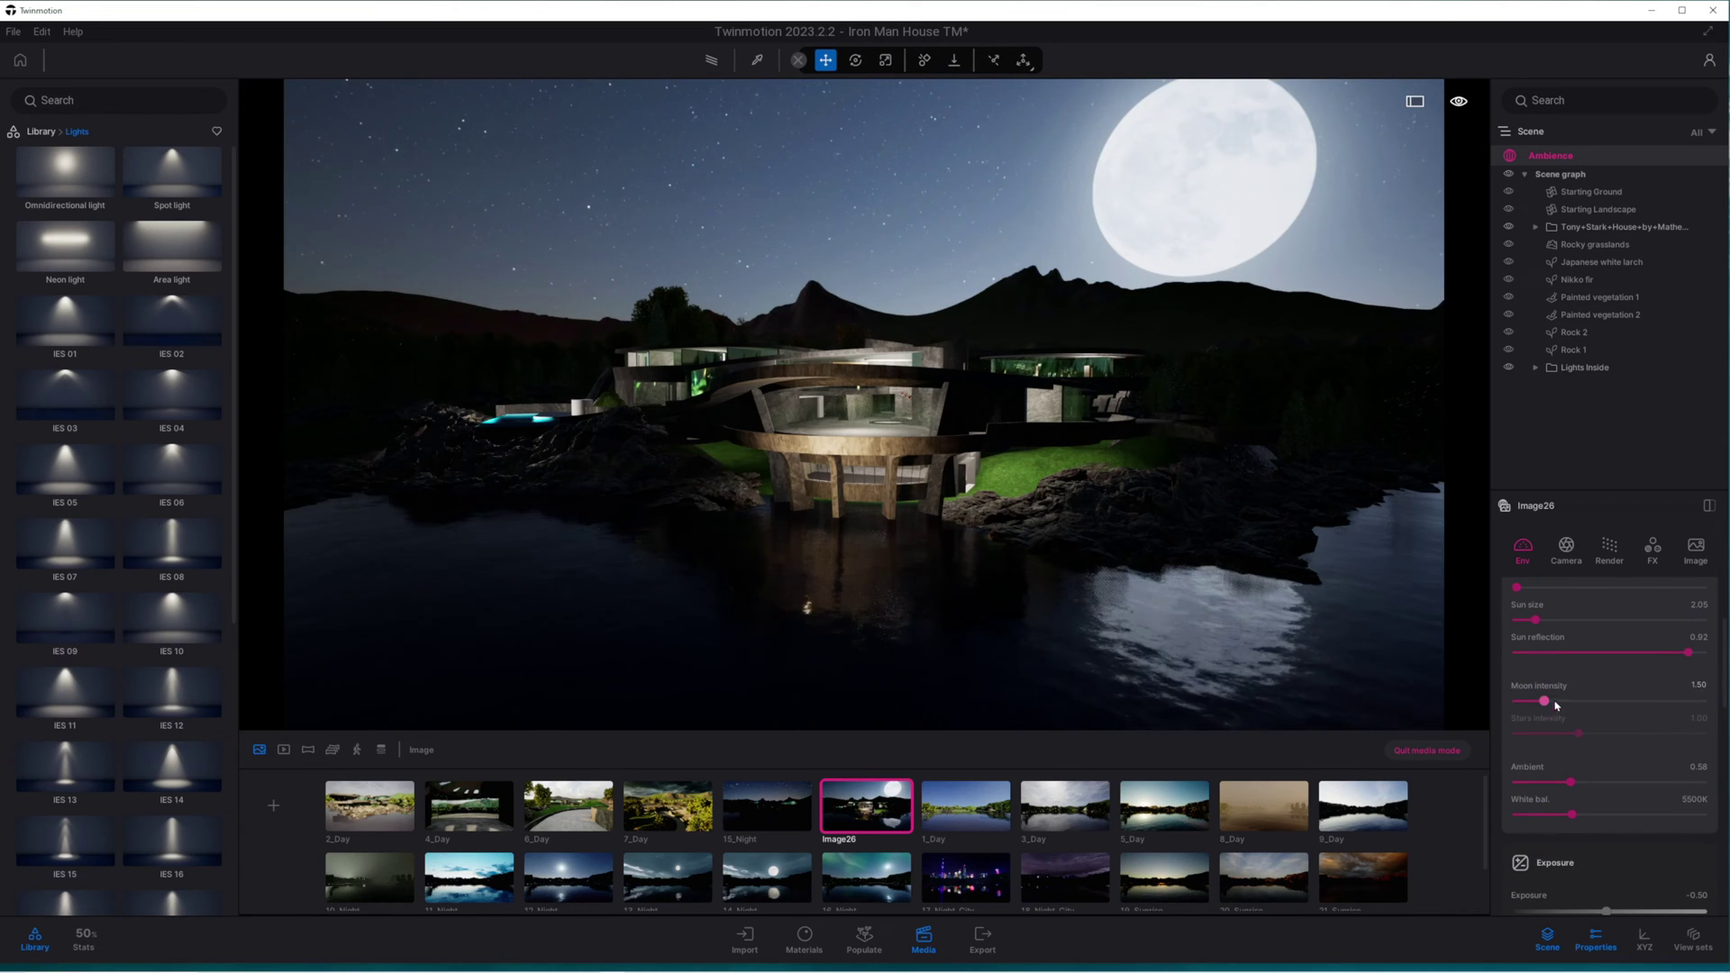
{"action": "left_click_drag", "start_coordinate": [1517, 702], "coordinate": [1530, 701]}
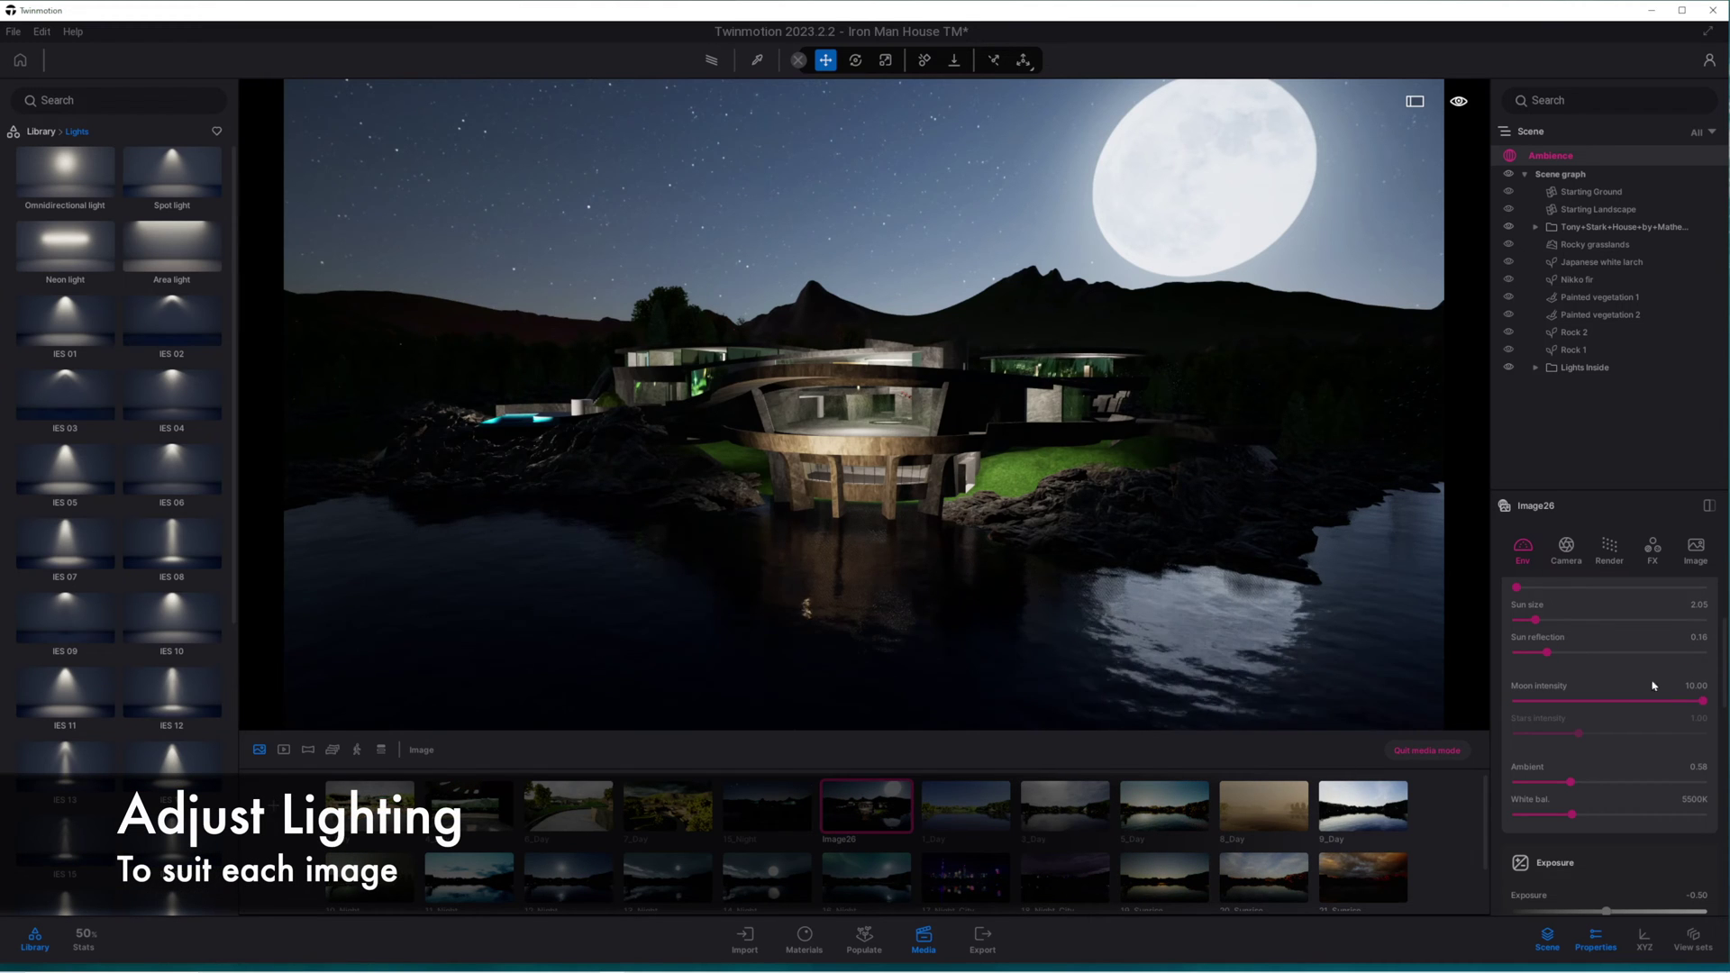
Step: Try the new night image with auto-exposure disabled
{"action": "scroll", "coordinate": [1598, 729], "scroll_direction": "down", "scroll_amount": 4}
{"action": "left_click", "coordinate": [1517, 663]}
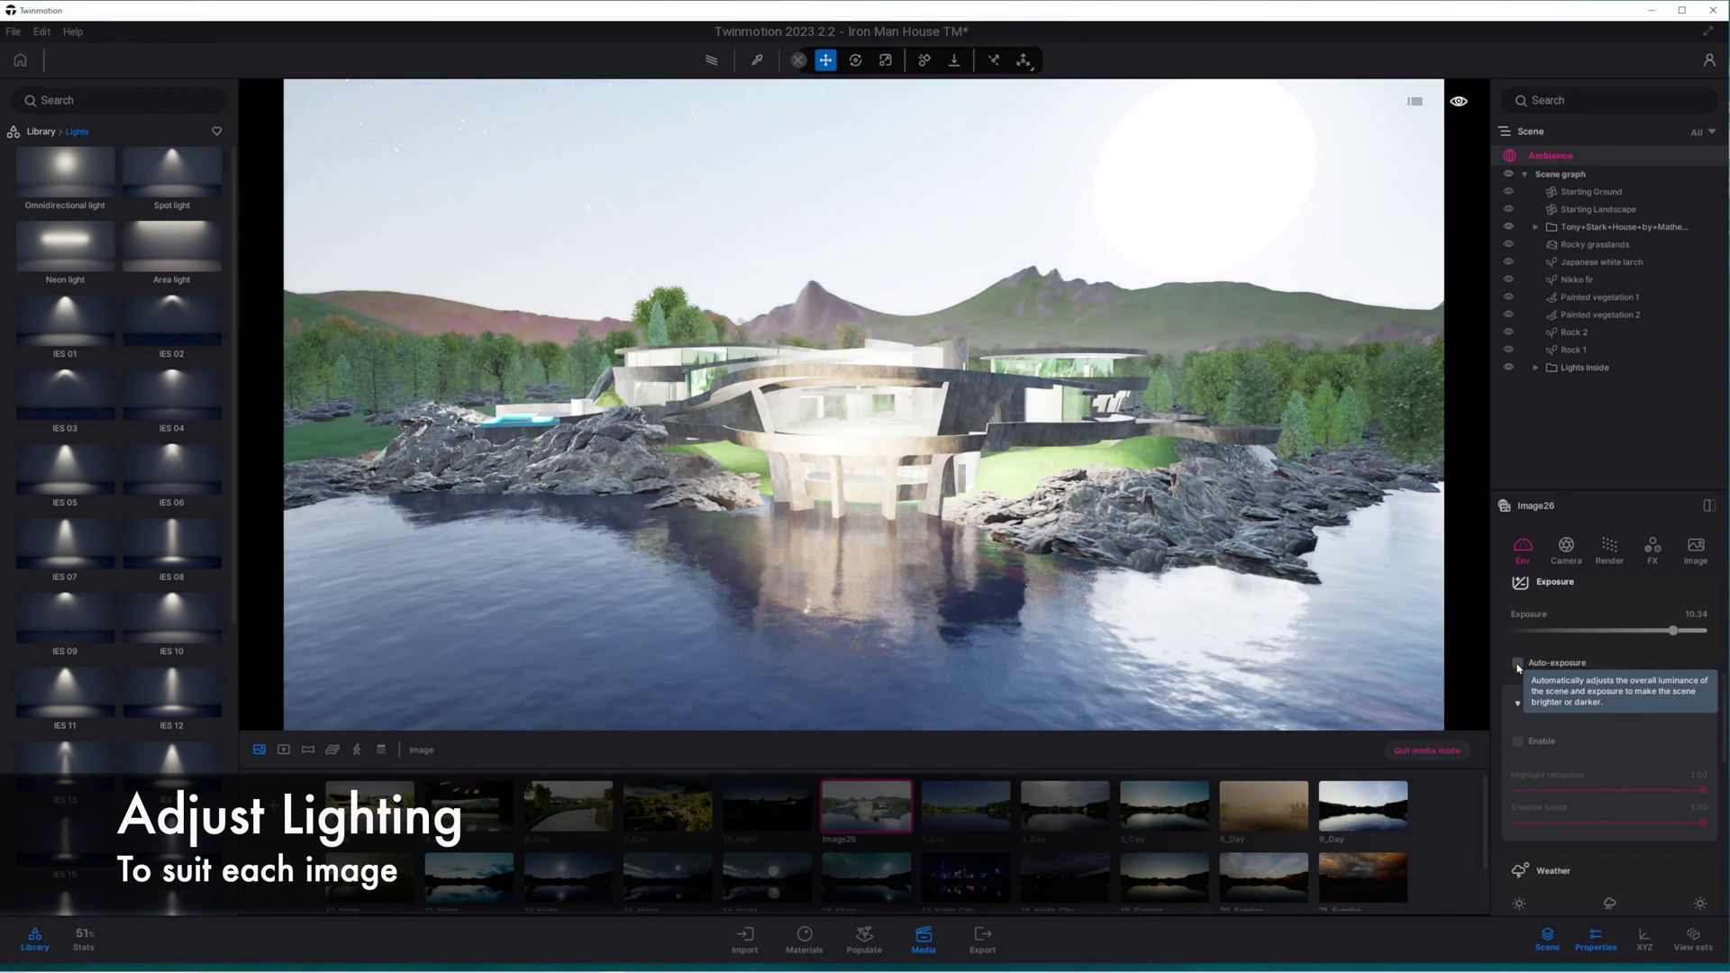
{"action": "left_click", "coordinate": [1517, 663]}
Step: Set the image's season to winter and bring the camera lower and closer to the house across the water
{"action": "scroll", "coordinate": [1553, 827], "scroll_direction": "down", "scroll_amount": 3}
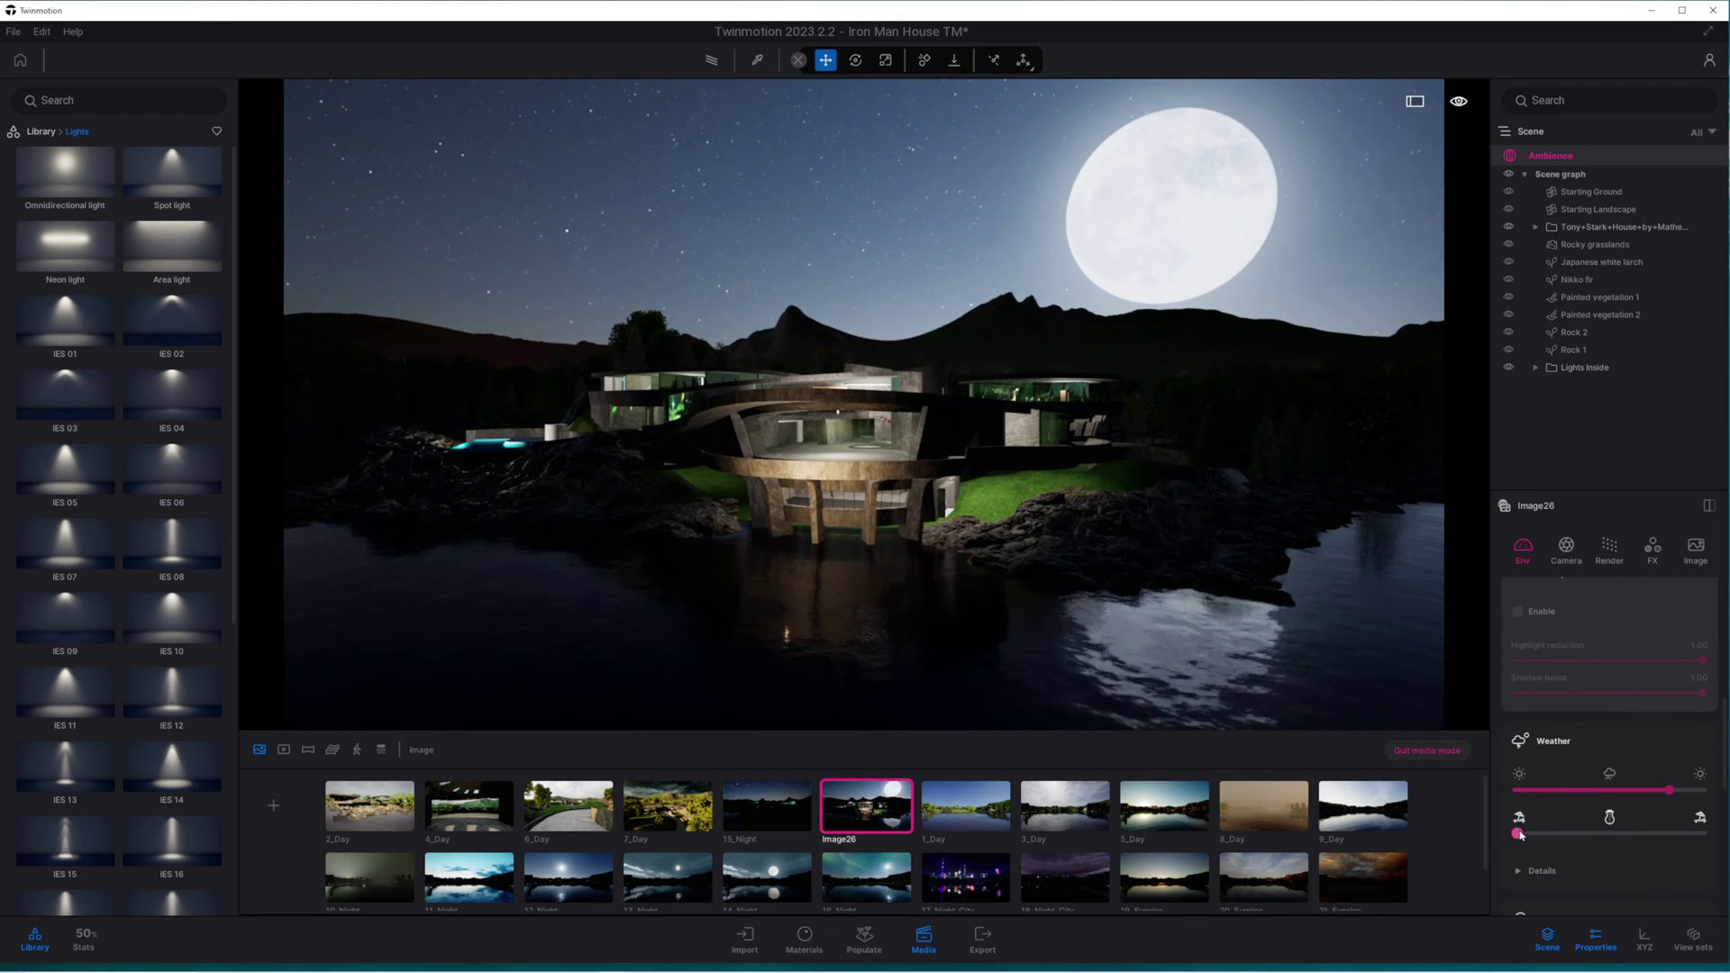
{"action": "left_click_drag", "start_coordinate": [1518, 833], "coordinate": [1619, 833]}
{"action": "middle_click_drag", "start_coordinate": [1023, 667], "coordinate": [991, 504]}
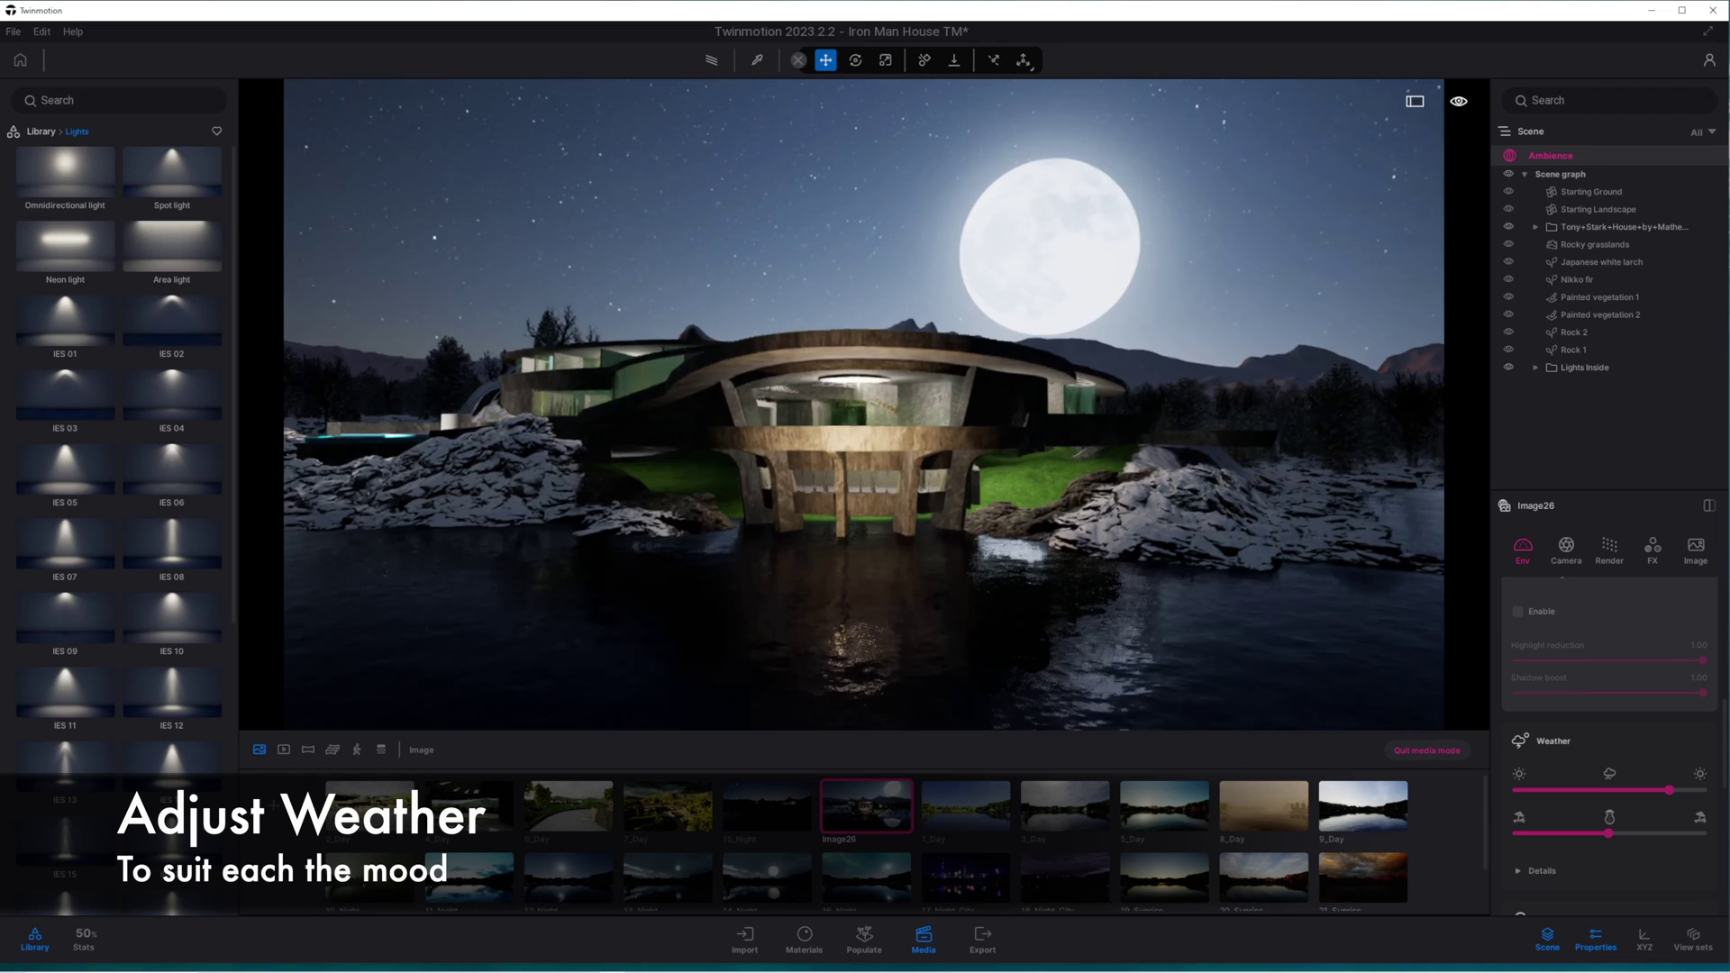
Step: Find the particle objects in the library and place three small fog banks on the lake in front of the house and both shores
{"action": "left_click", "coordinate": [43, 133]}
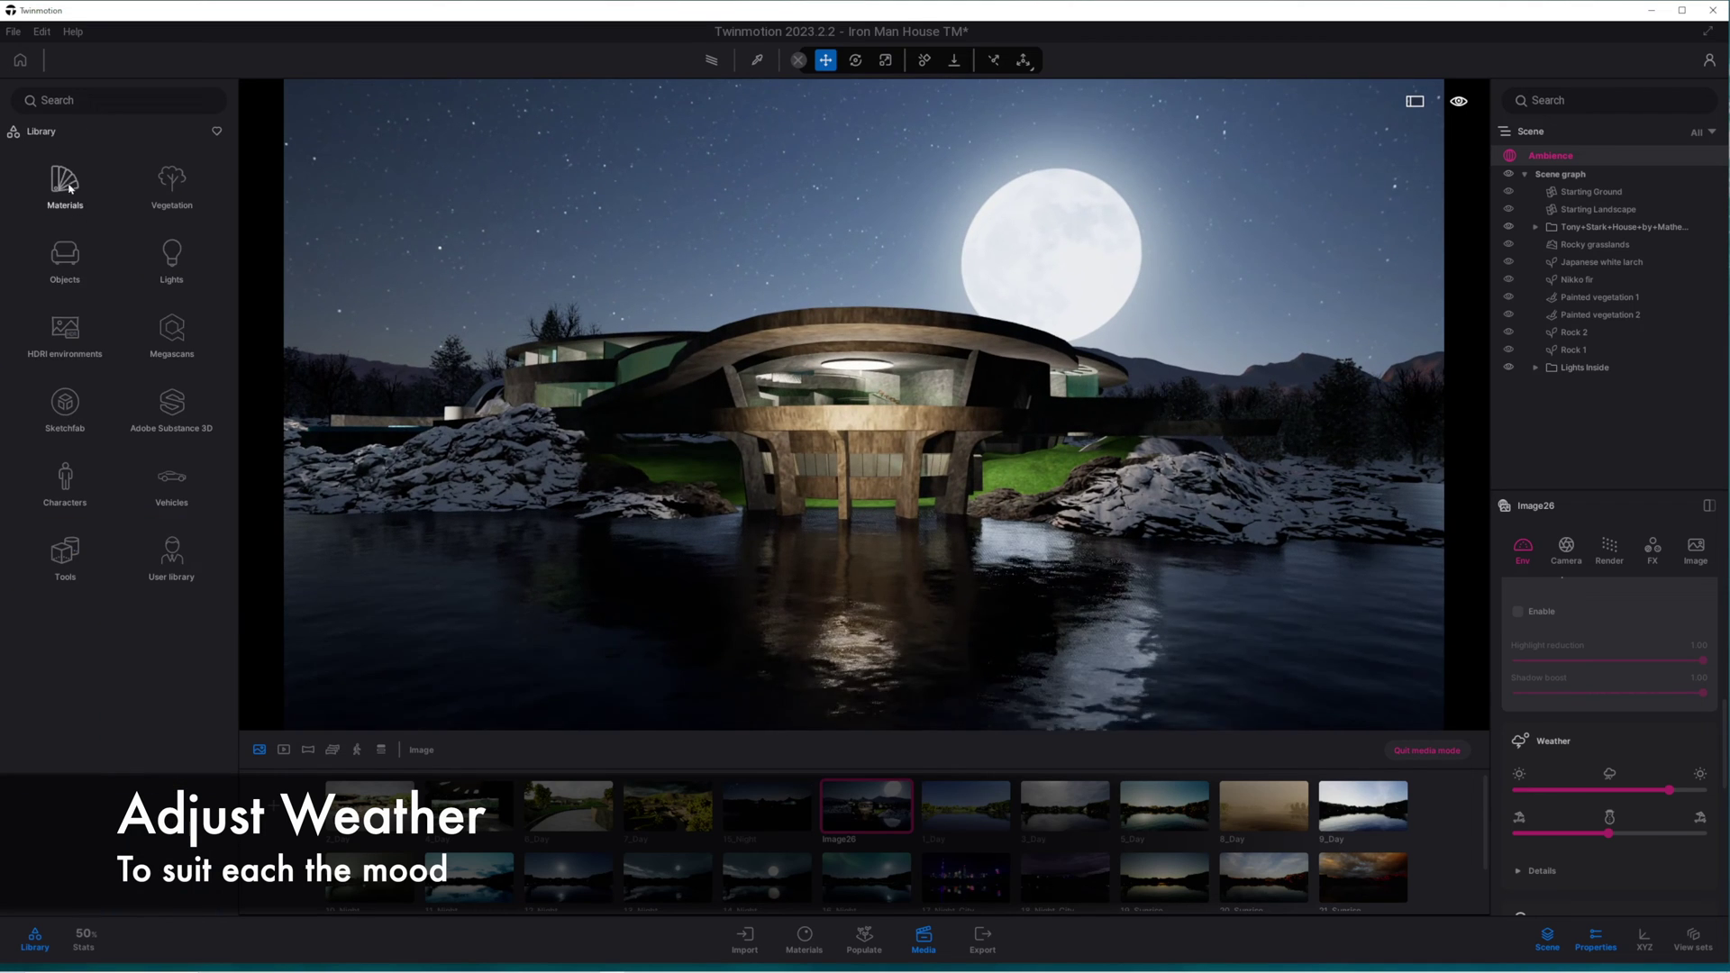
{"action": "left_click", "coordinate": [70, 261]}
{"action": "left_click", "coordinate": [68, 259]}
{"action": "left_click", "coordinate": [80, 132]}
{"action": "left_click", "coordinate": [67, 335]}
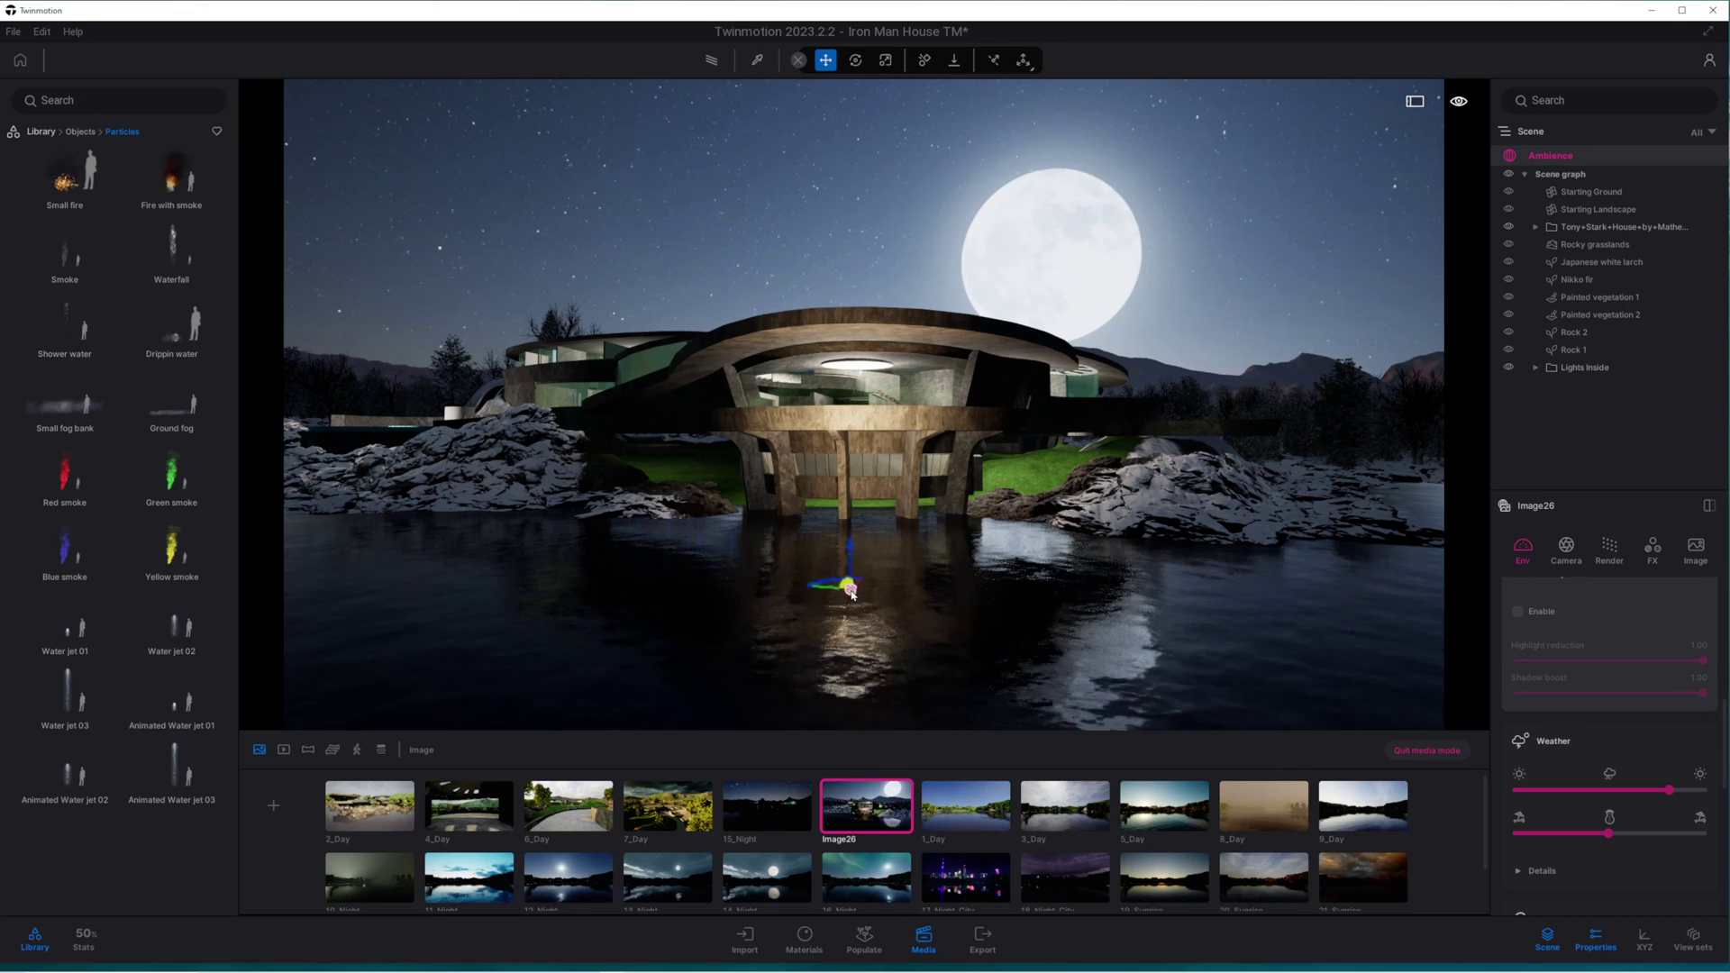
{"action": "left_click_drag", "start_coordinate": [851, 594], "coordinate": [851, 595]}
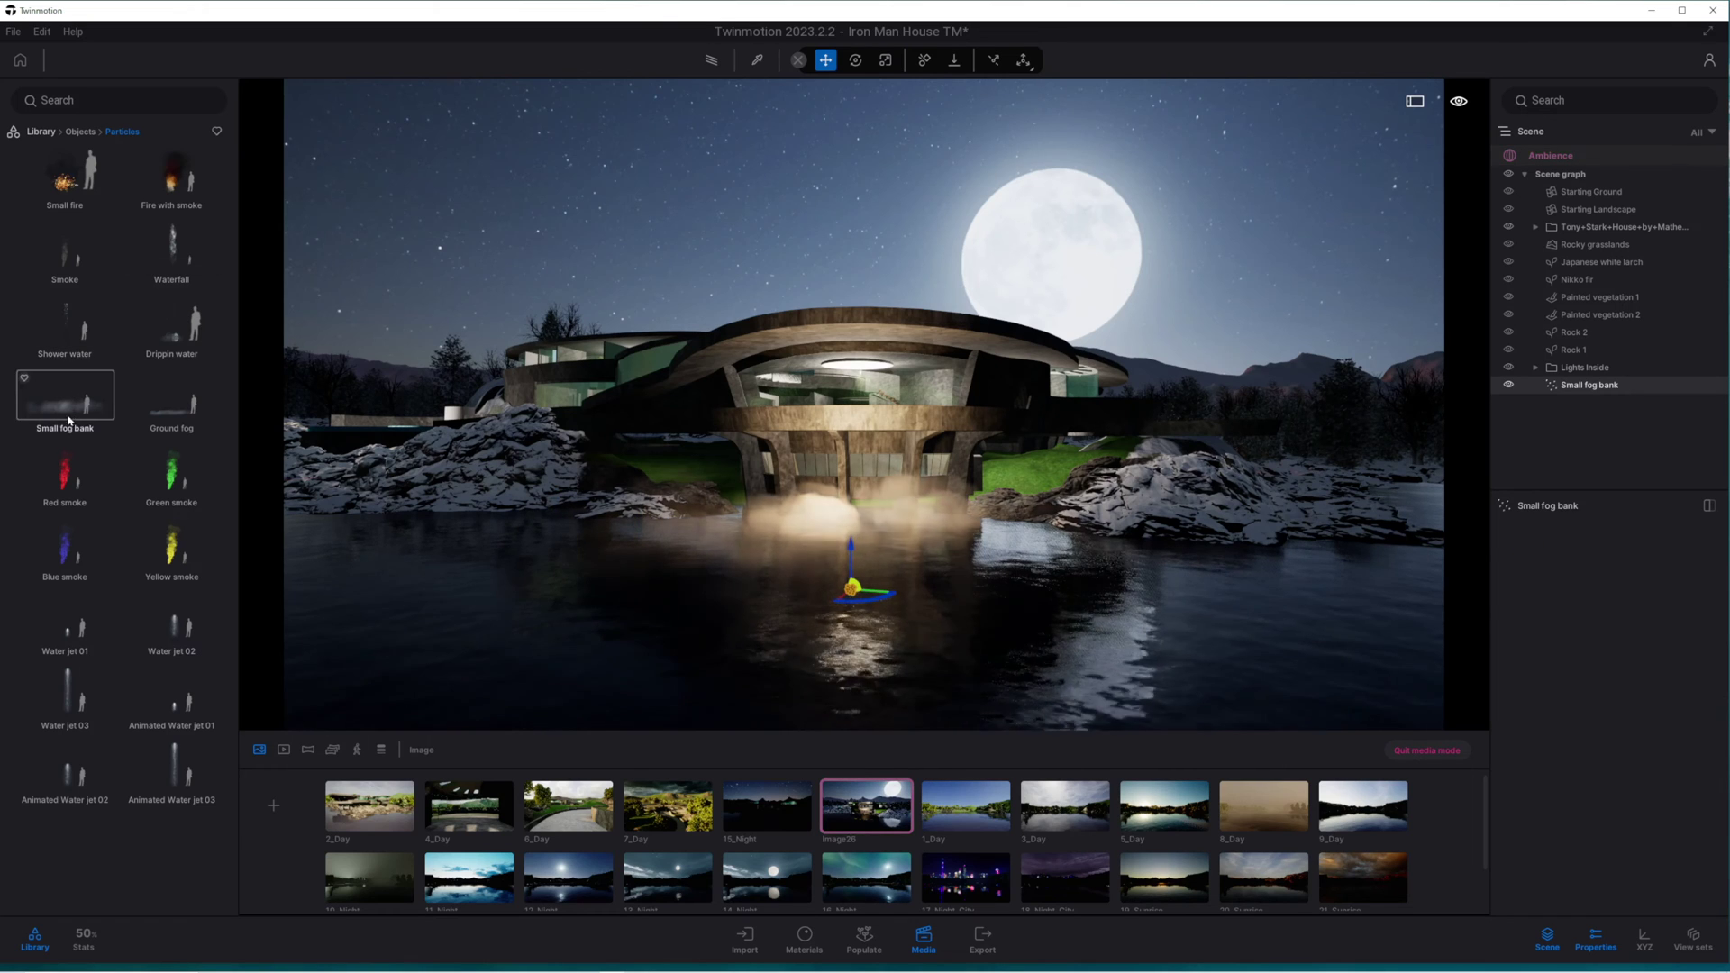
{"action": "left_click_drag", "start_coordinate": [446, 518], "coordinate": [446, 518]}
{"action": "left_click_drag", "start_coordinate": [1327, 554], "coordinate": [1327, 554]}
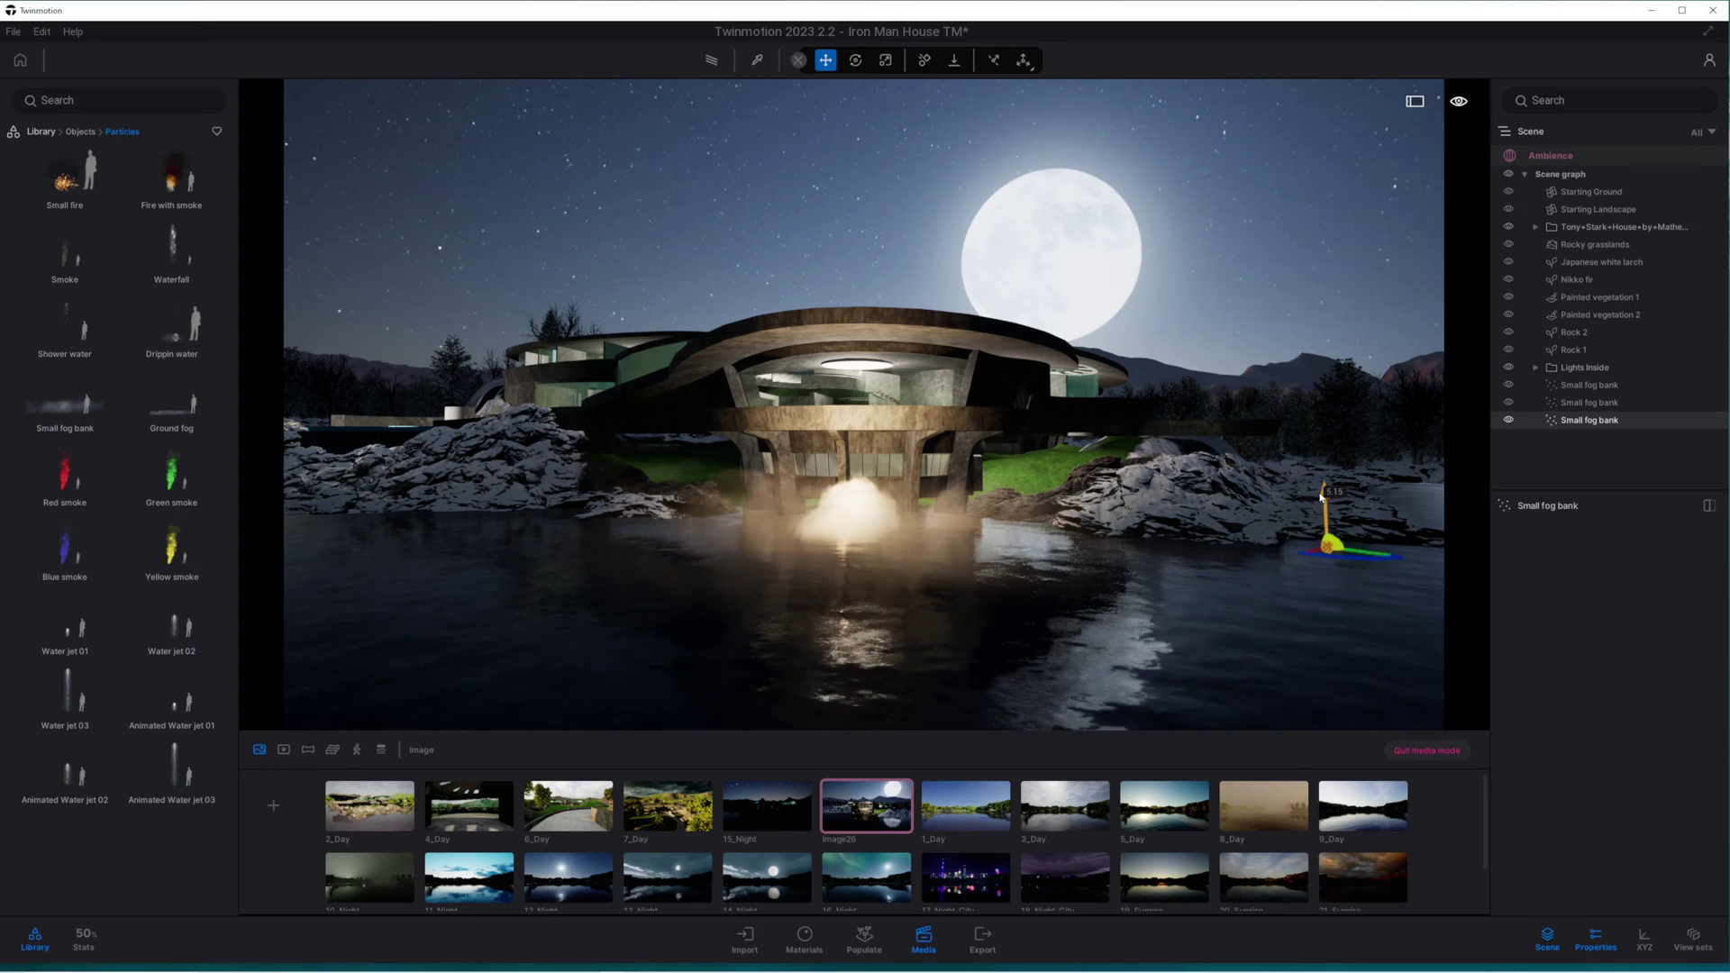
Step: Replace the outermost small fog bank with ground fog on the shores at both sides of the house
{"action": "right_click_drag", "start_coordinate": [886, 498], "coordinate": [1103, 455]}
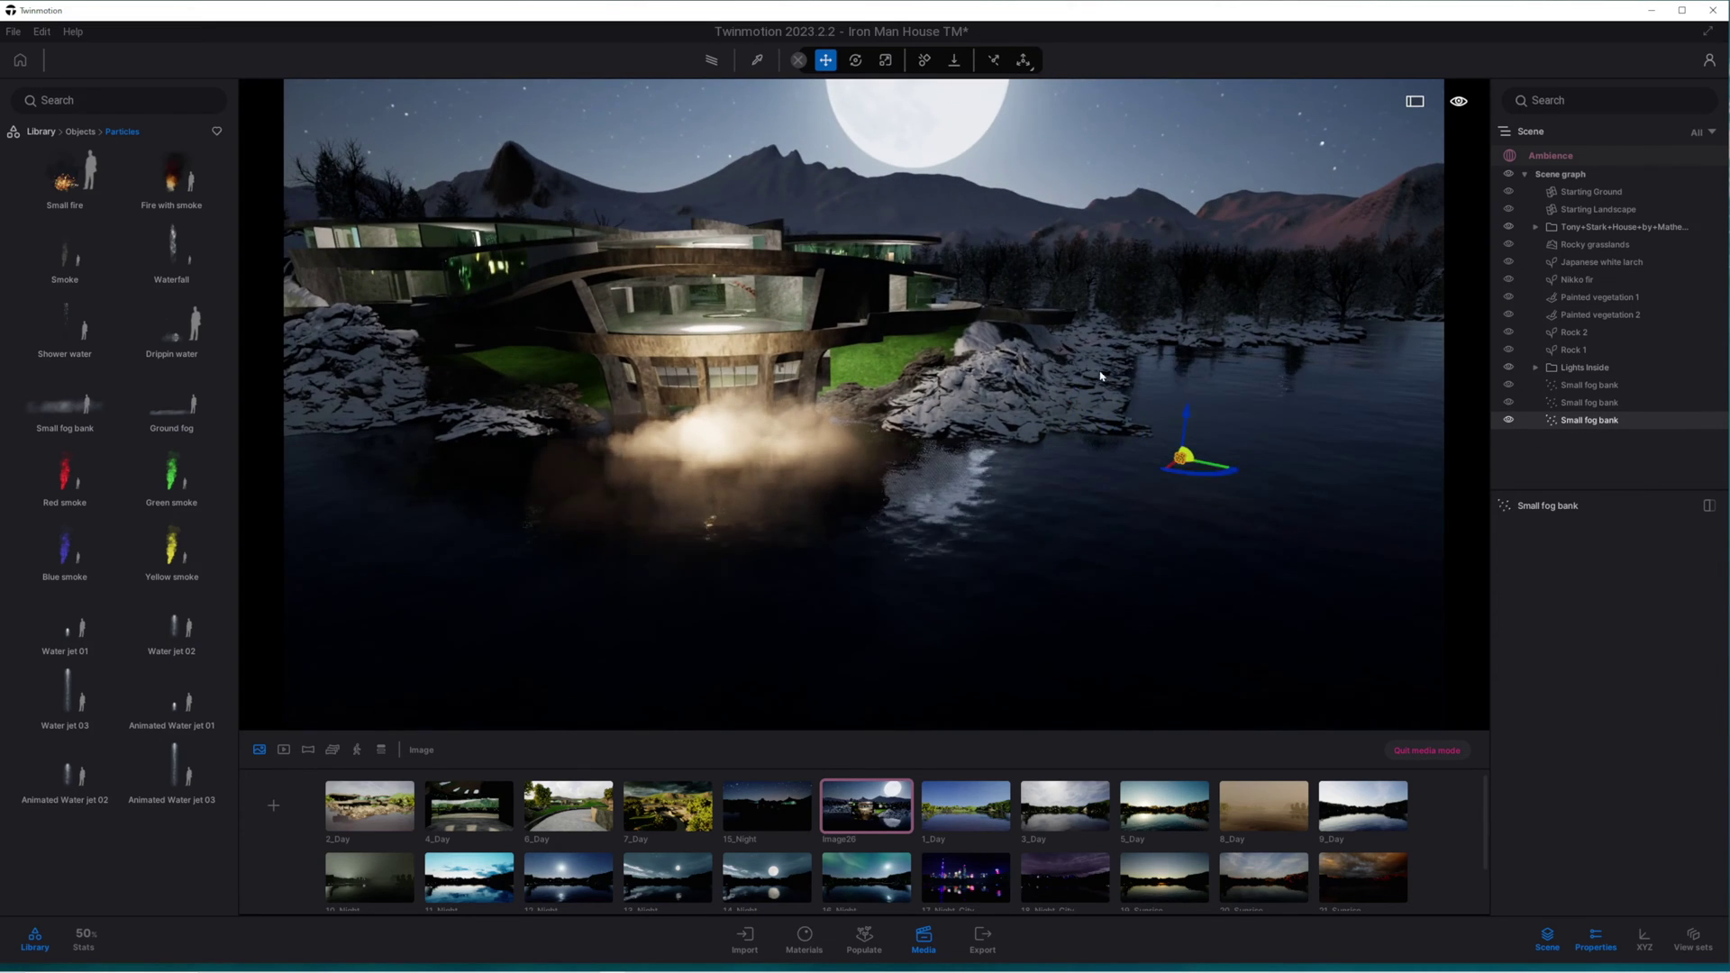
{"action": "left_click_drag", "start_coordinate": [171, 402], "coordinate": [885, 362]}
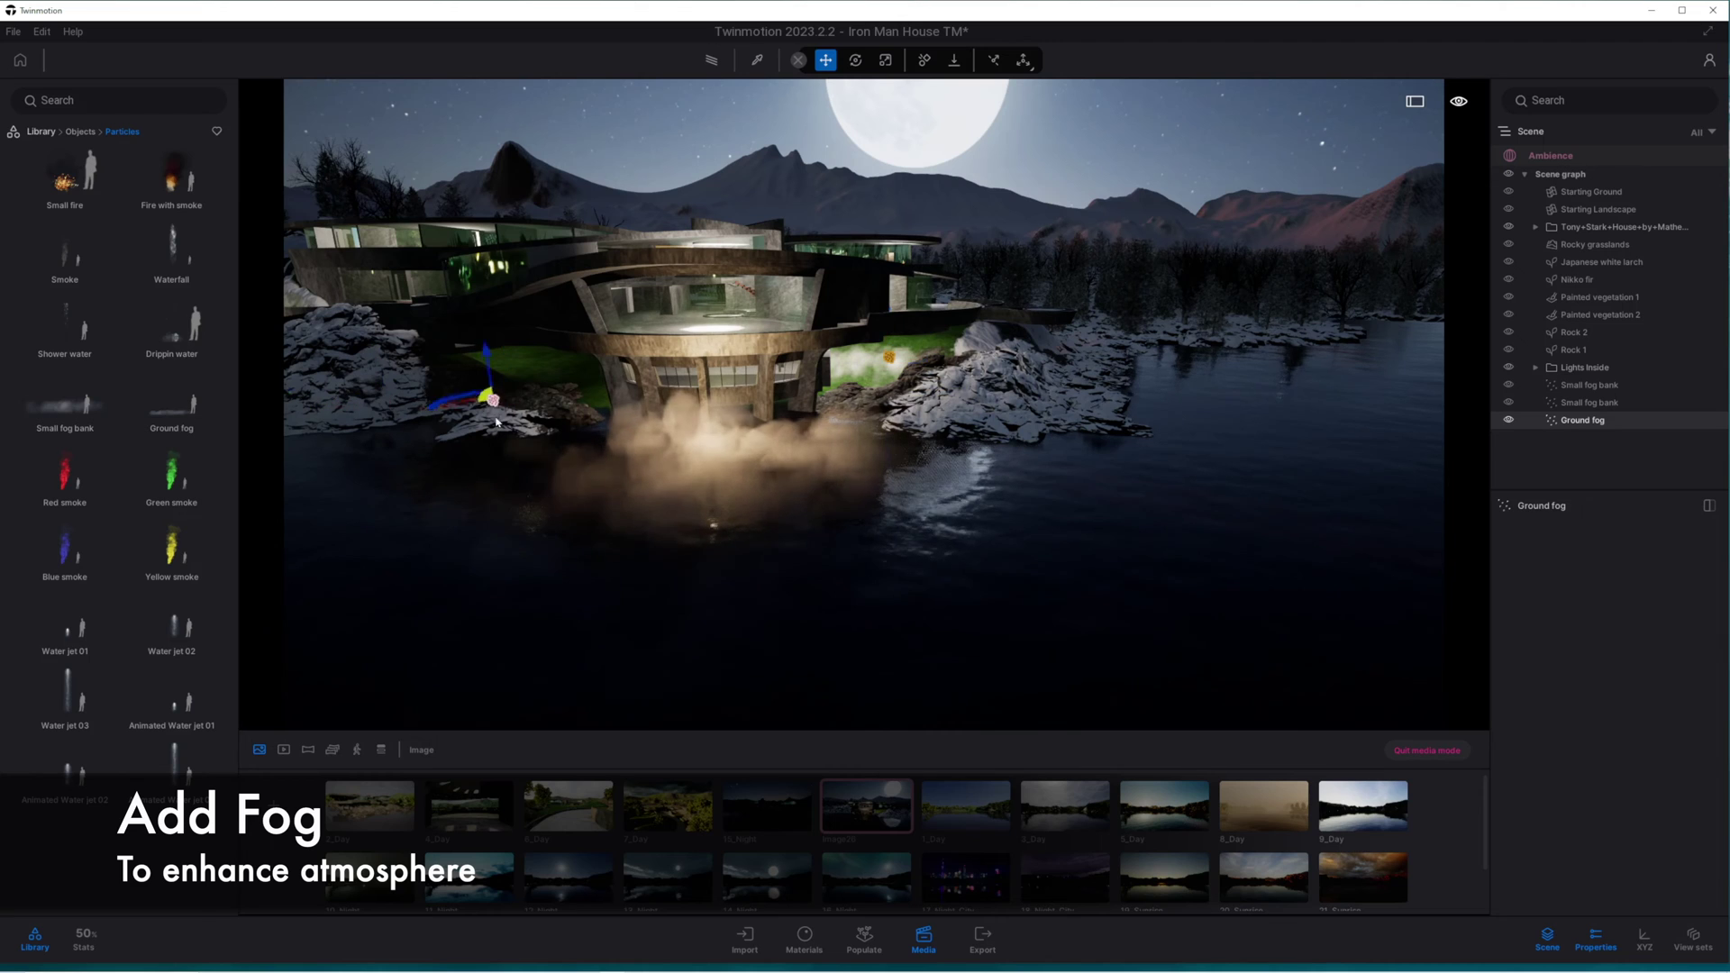
{"action": "left_click_drag", "start_coordinate": [493, 411], "coordinate": [483, 425]}
Step: Create a new image from a wider viewpoint across the lake, with the moon above the house
{"action": "right_click_drag", "start_coordinate": [506, 452], "coordinate": [288, 397]}
{"action": "key", "text": "s"}
{"action": "right_click_drag", "start_coordinate": [865, 405], "coordinate": [903, 367]}
{"action": "key", "text": "d"}
{"action": "left_click", "coordinate": [275, 805]}
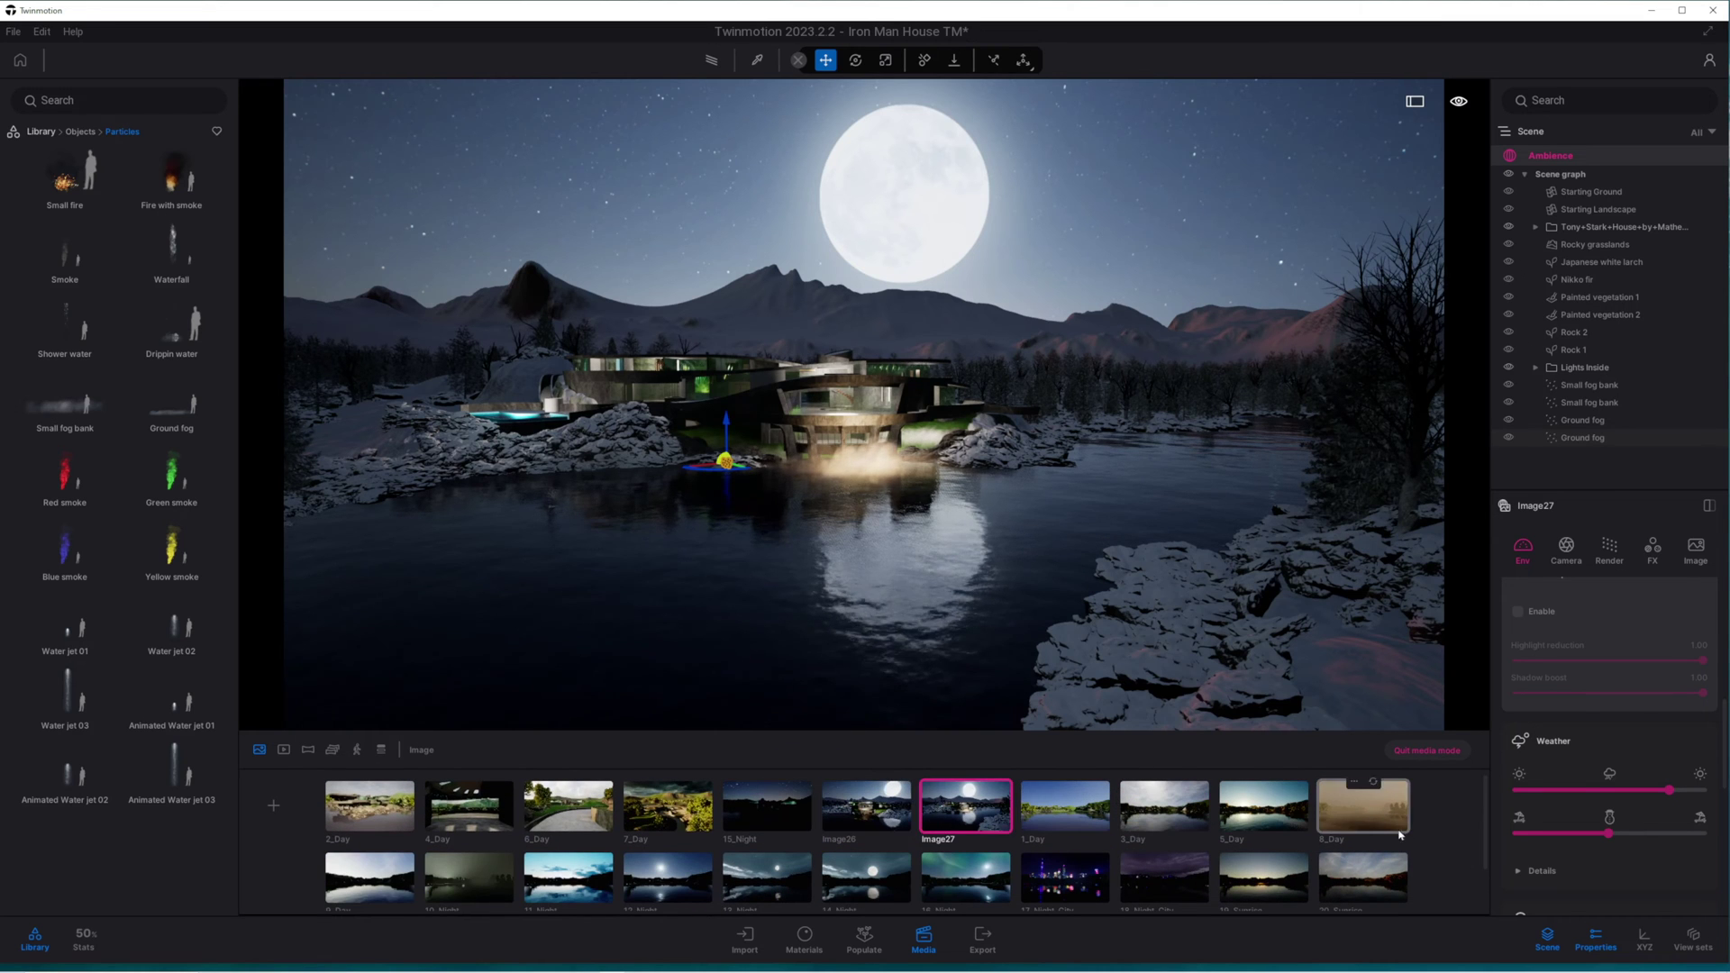
Step: Frame the 24_Sunrise image from inside the house looking out at the sun, and place it beside Image27 in the image list
{"action": "left_click", "coordinate": [1362, 885]}
{"action": "scroll", "coordinate": [1195, 899], "scroll_direction": "down", "scroll_amount": 2}
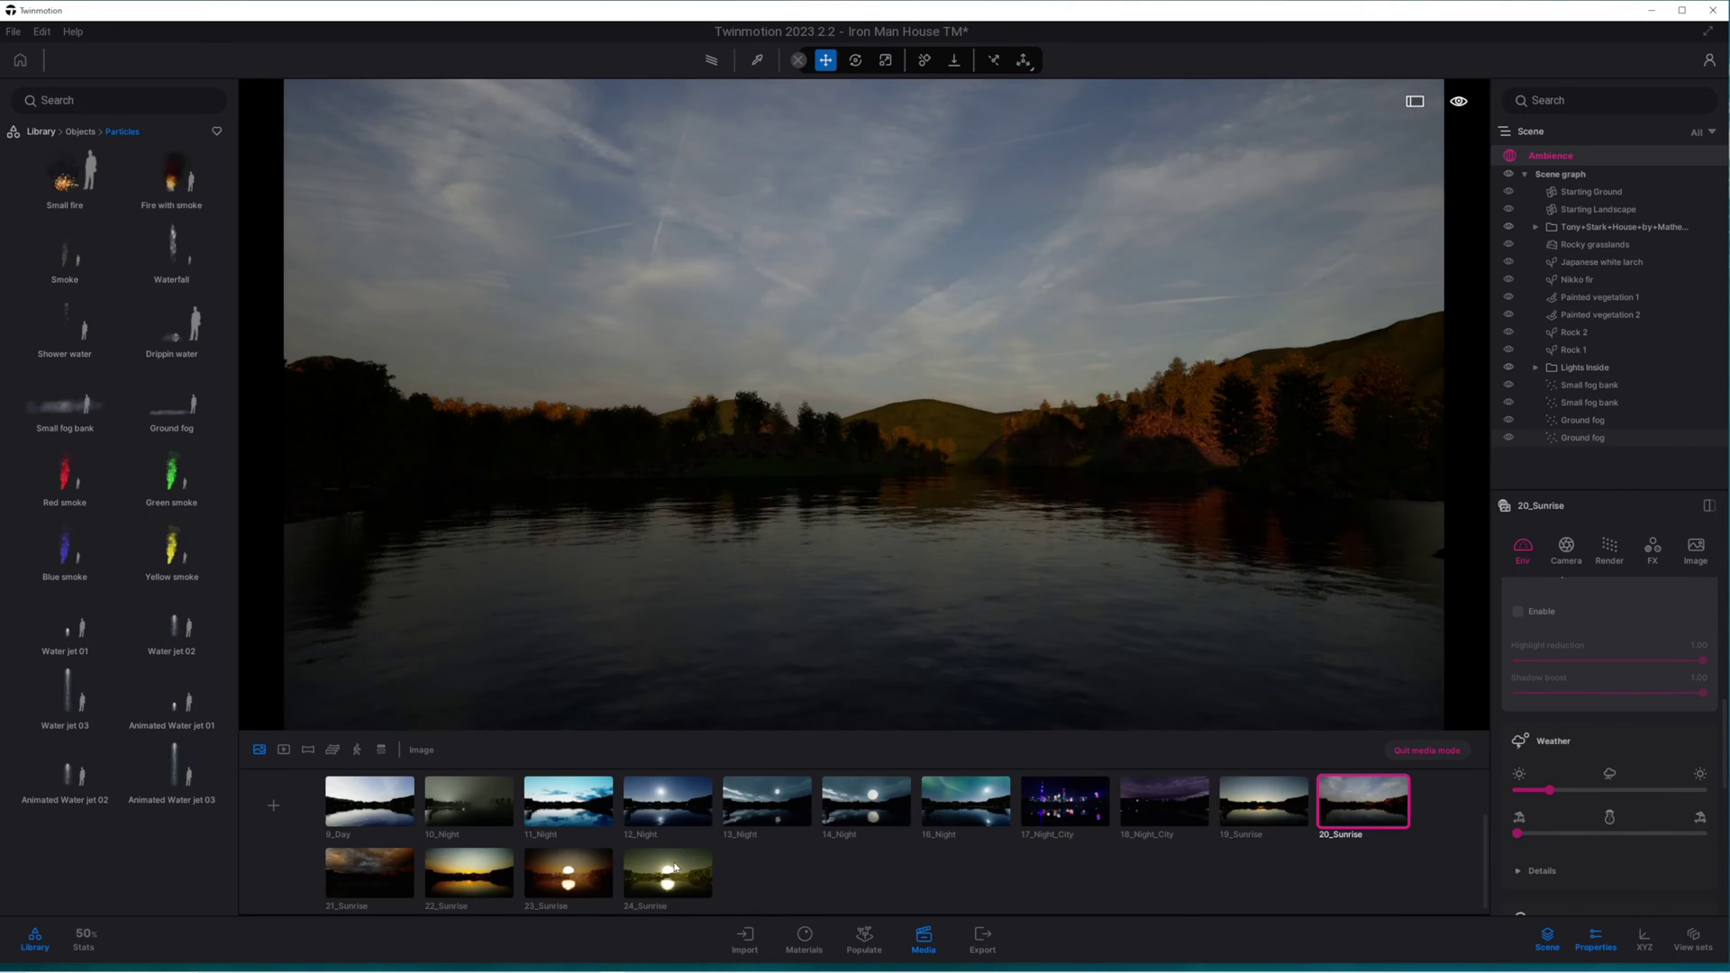
{"action": "left_click", "coordinate": [667, 874]}
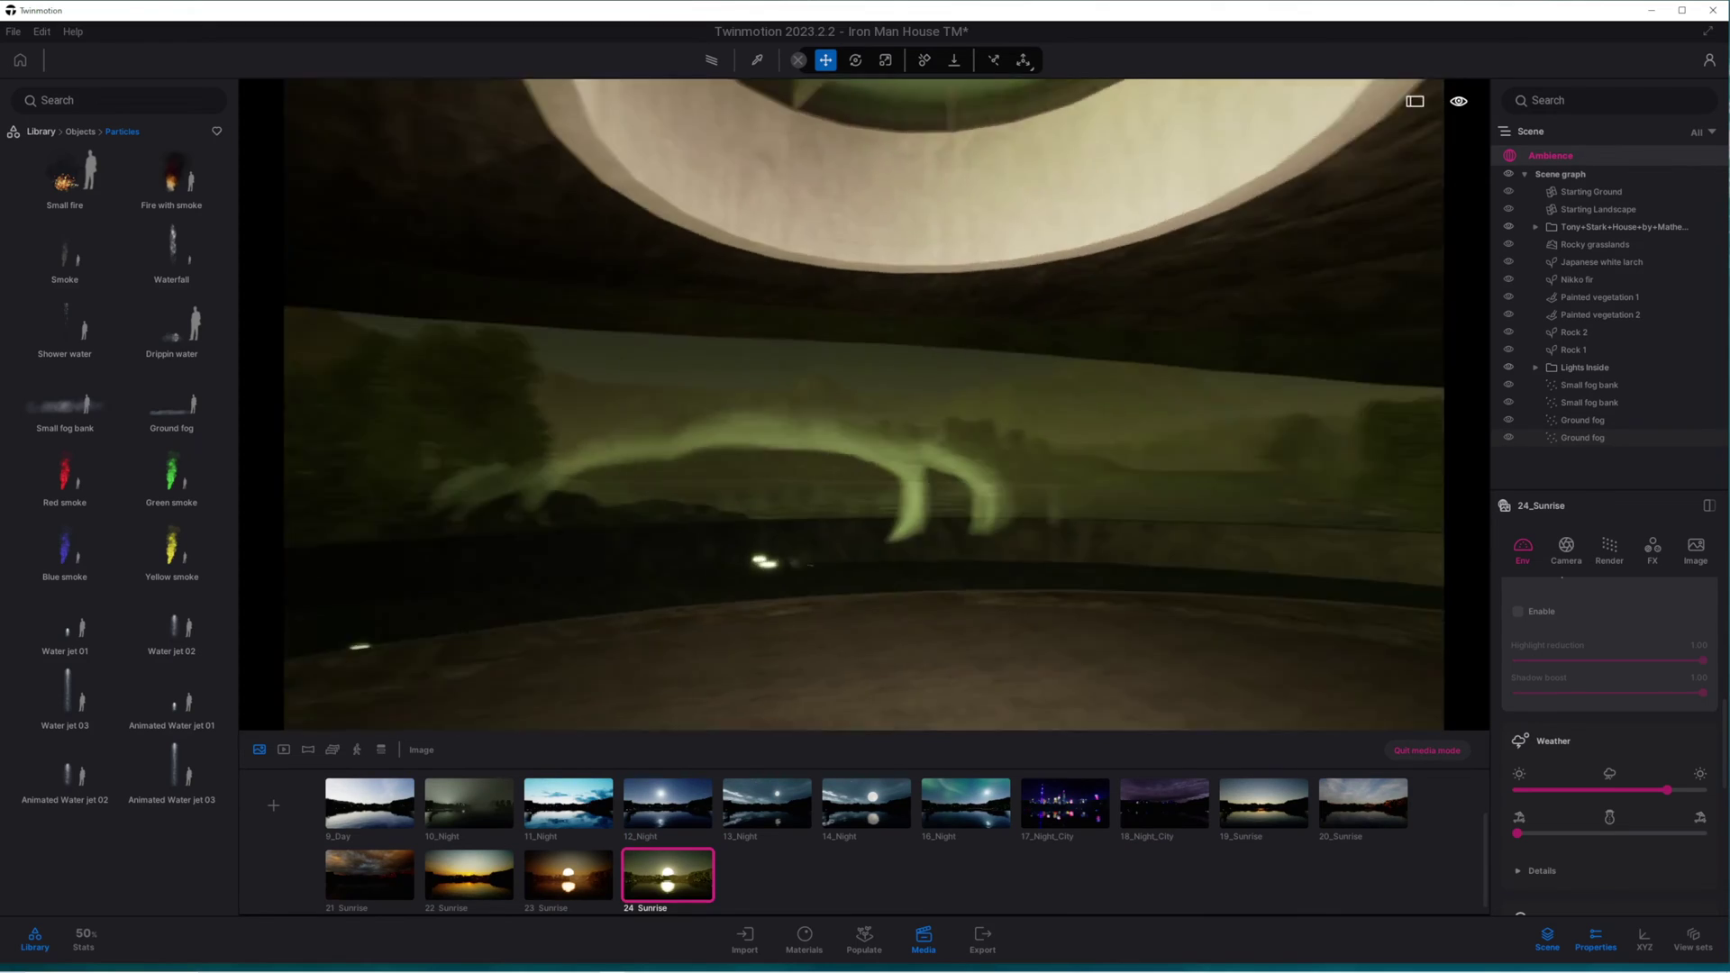
{"action": "scroll", "coordinate": [877, 490], "scroll_direction": "down", "scroll_amount": 3}
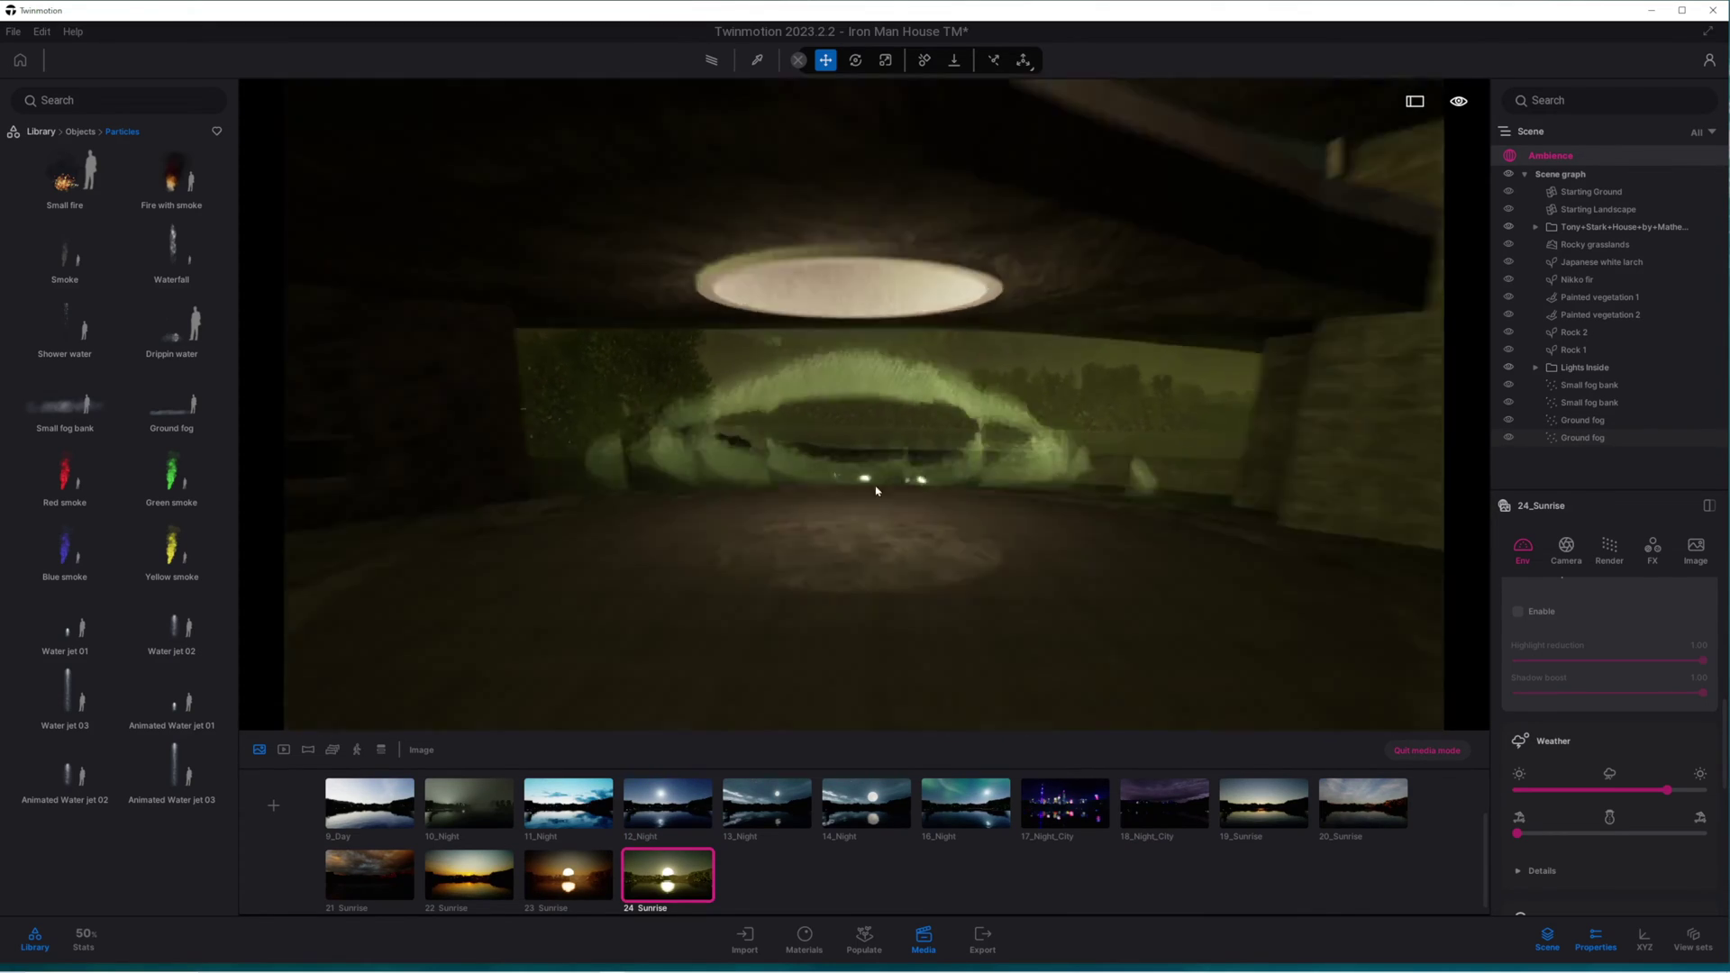
{"action": "scroll", "coordinate": [883, 491], "scroll_direction": "up", "scroll_amount": 2}
{"action": "scroll", "coordinate": [1579, 792], "scroll_direction": "down", "scroll_amount": 5}
{"action": "left_click_drag", "start_coordinate": [1538, 728], "coordinate": [1685, 736]}
{"action": "scroll", "coordinate": [1622, 702], "scroll_direction": "down", "scroll_amount": 5}
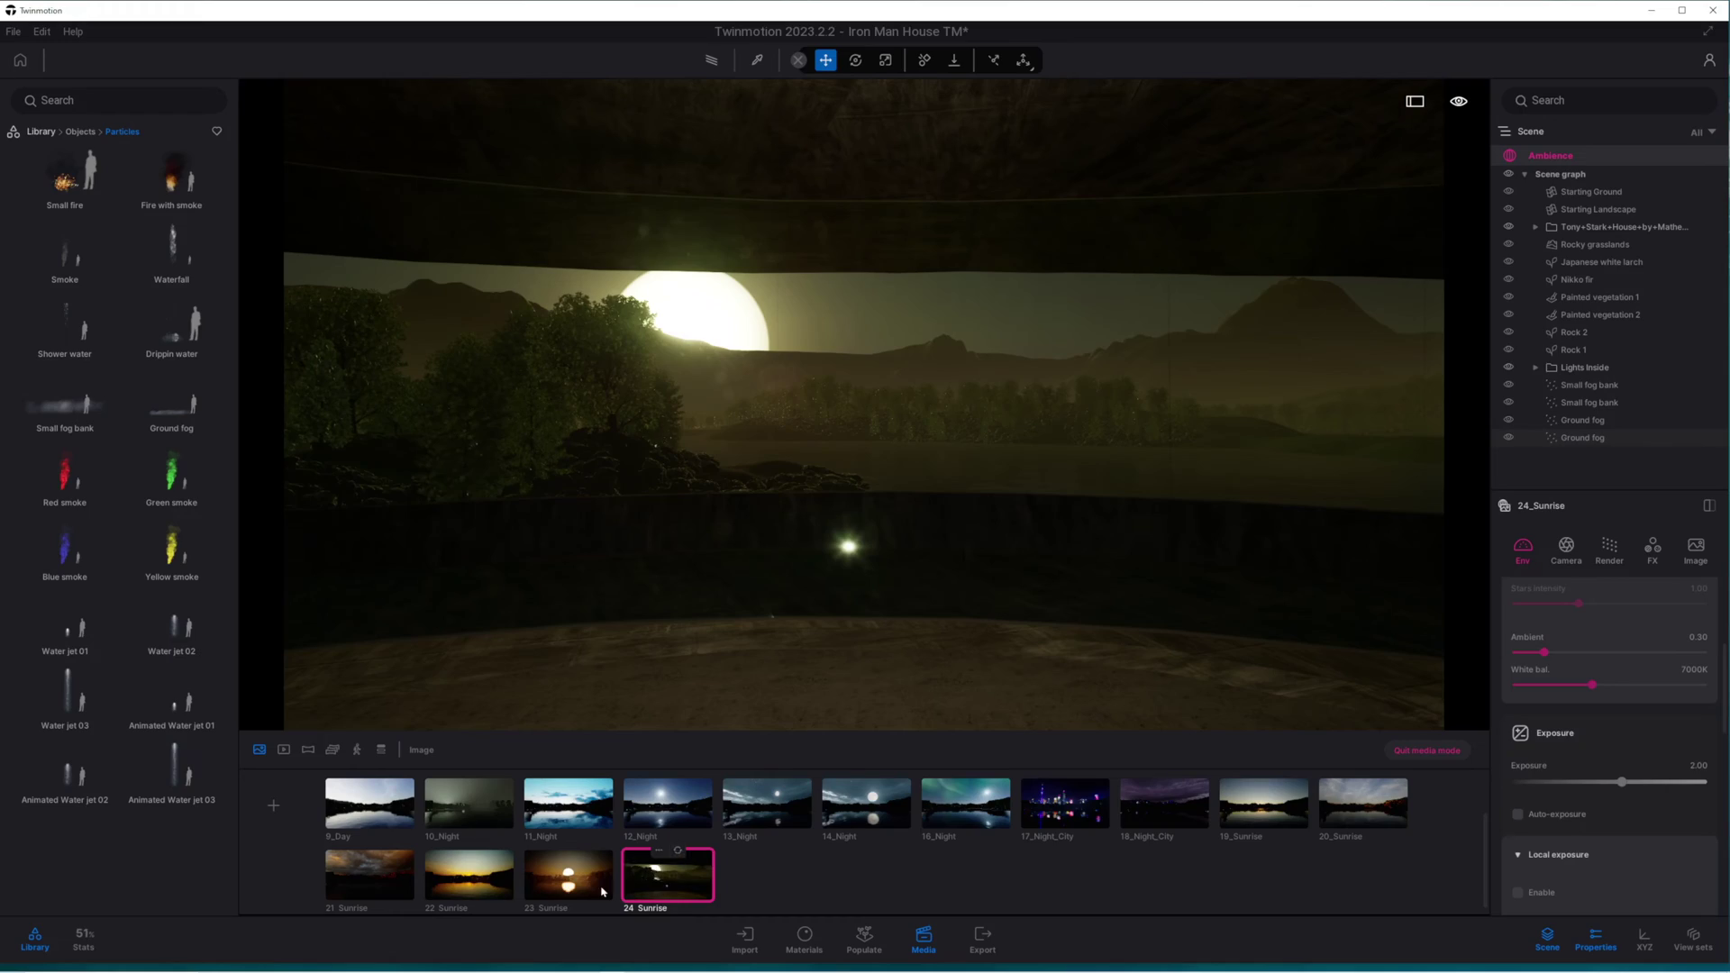
{"action": "left_click_drag", "start_coordinate": [649, 868], "coordinate": [1011, 801]}
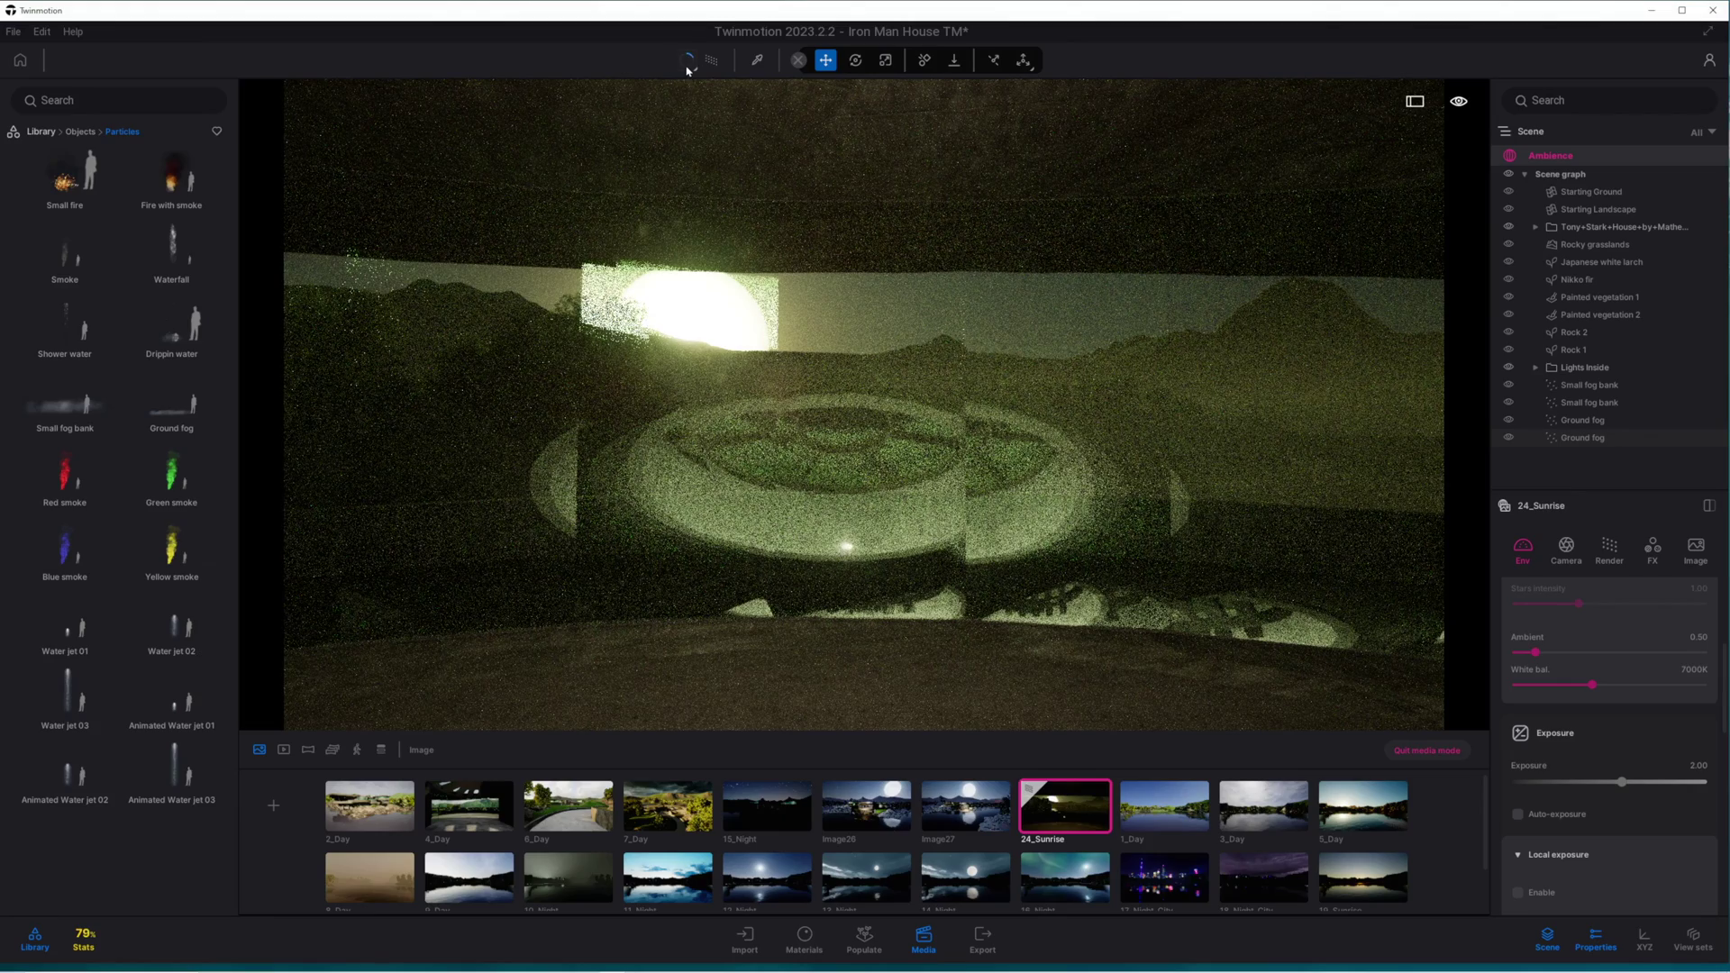
Step: Preview 24_Sunrise with the path tracer and set its sun intensity to 100
{"action": "left_click", "coordinate": [682, 93]}
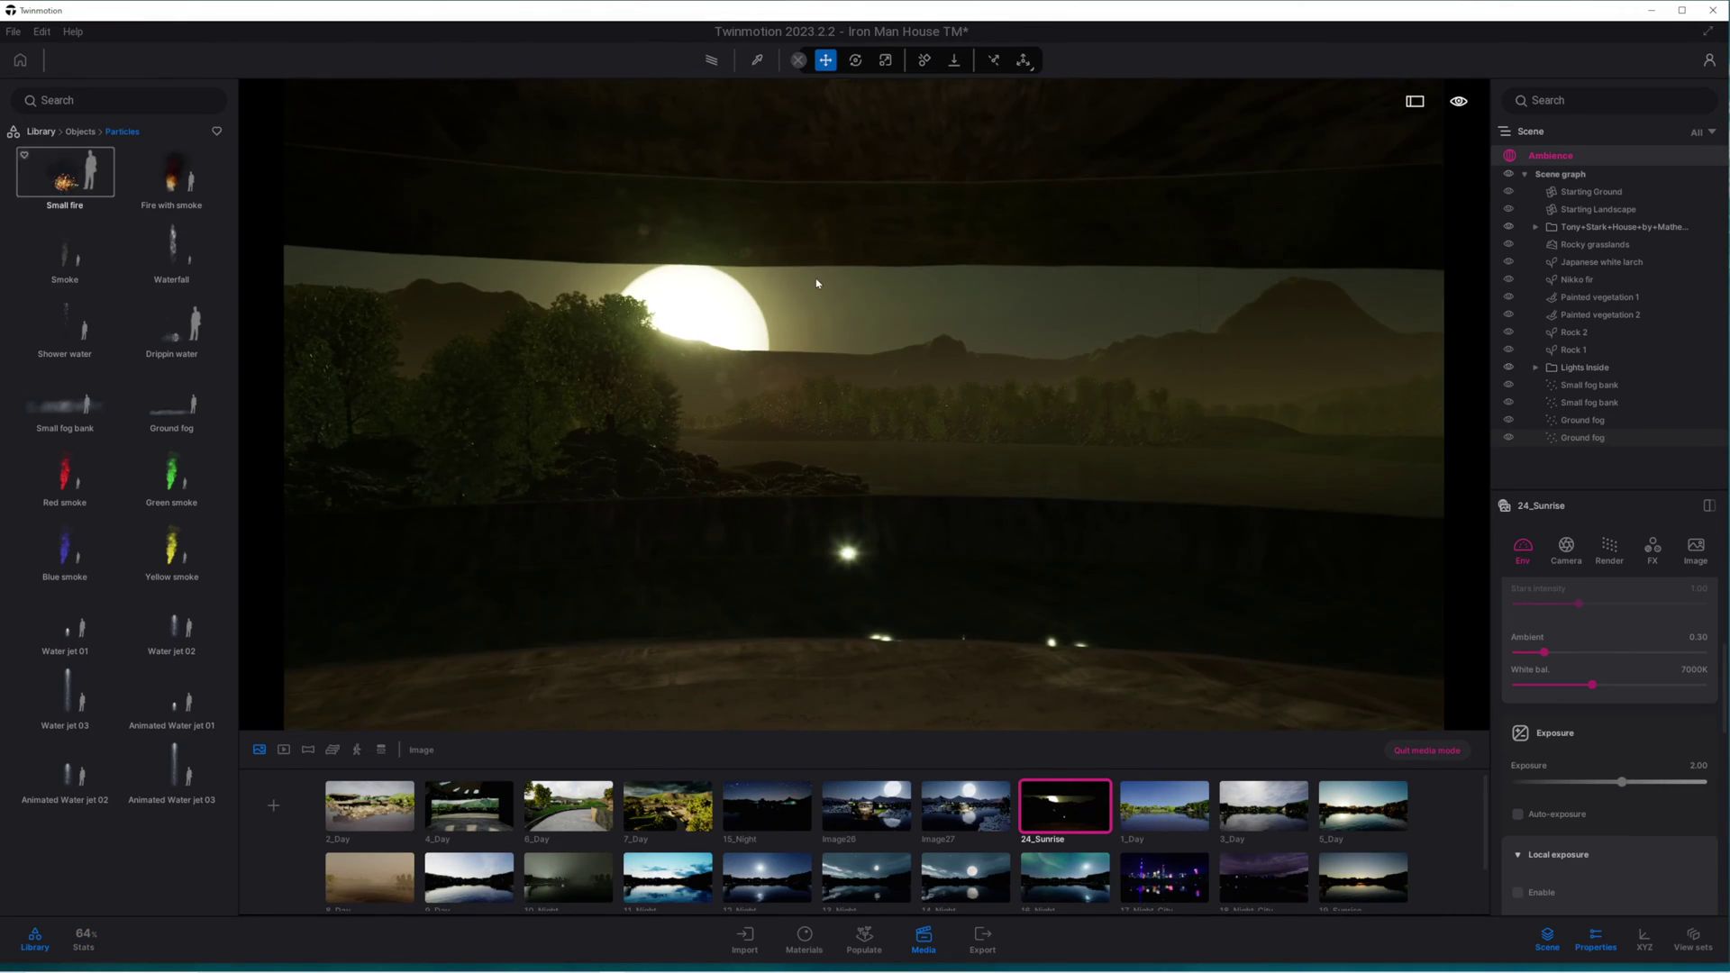
{"action": "scroll", "coordinate": [1593, 666], "scroll_direction": "up", "scroll_amount": 3}
{"action": "left_click", "coordinate": [1521, 739]}
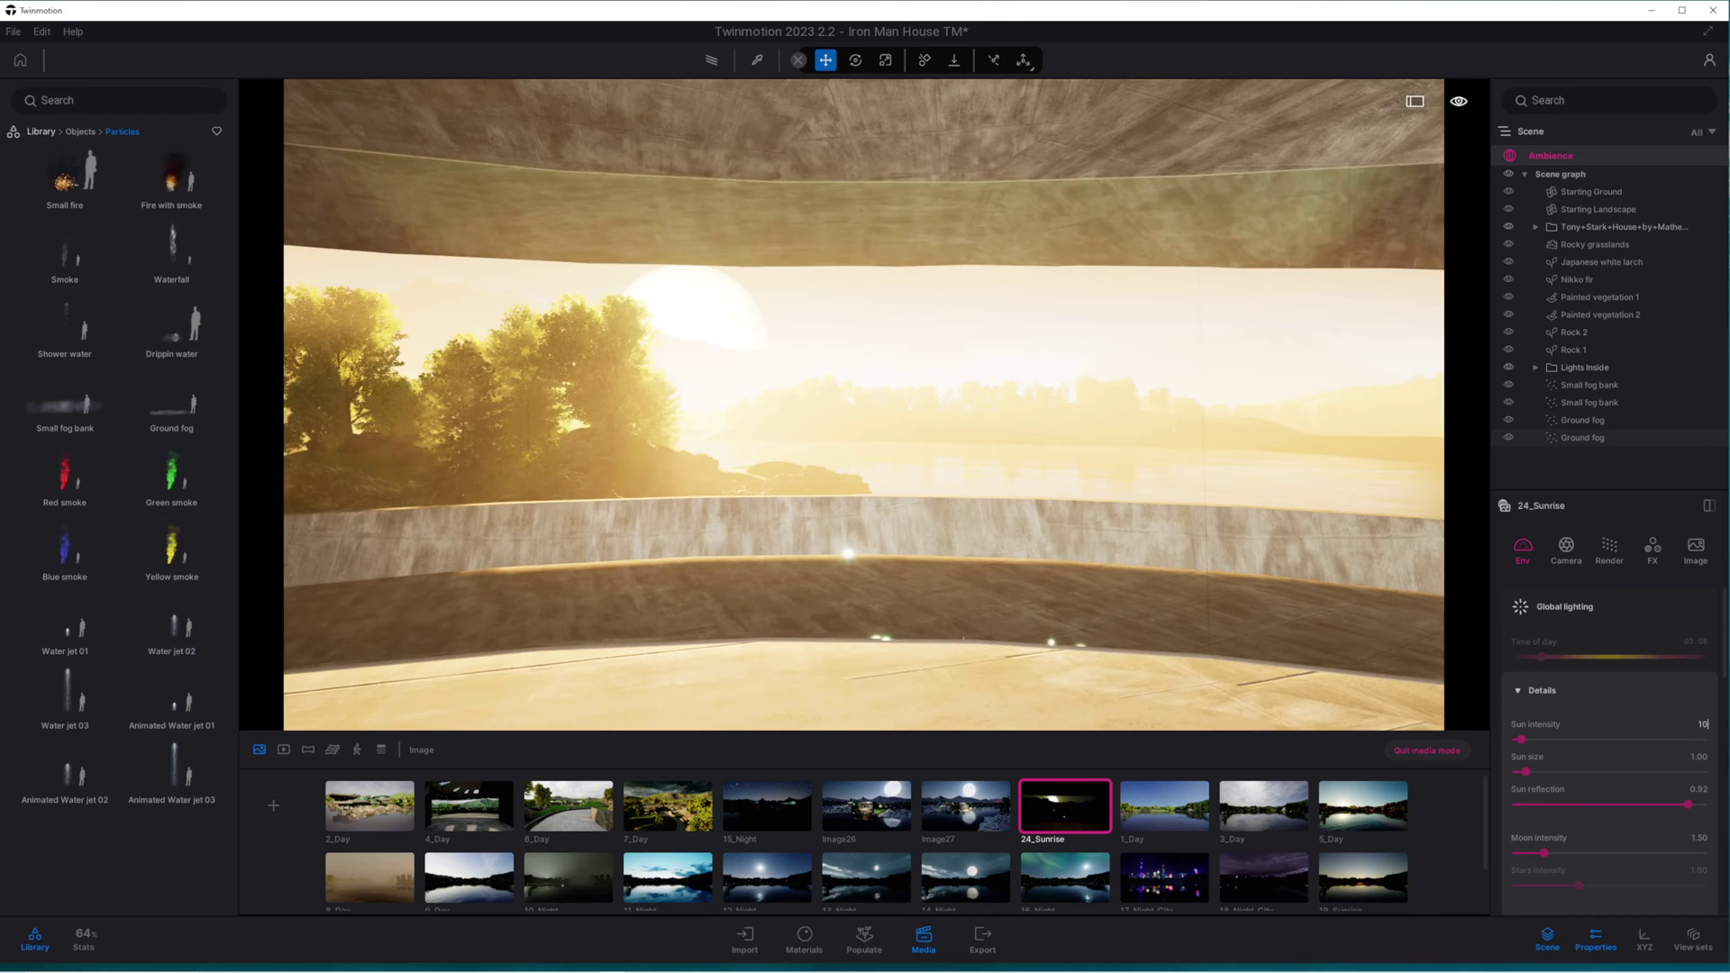
{"action": "type", "text": "1"}
{"action": "key", "text": "Return"}
{"action": "type", "text": "5"}
{"action": "key", "text": "Return"}
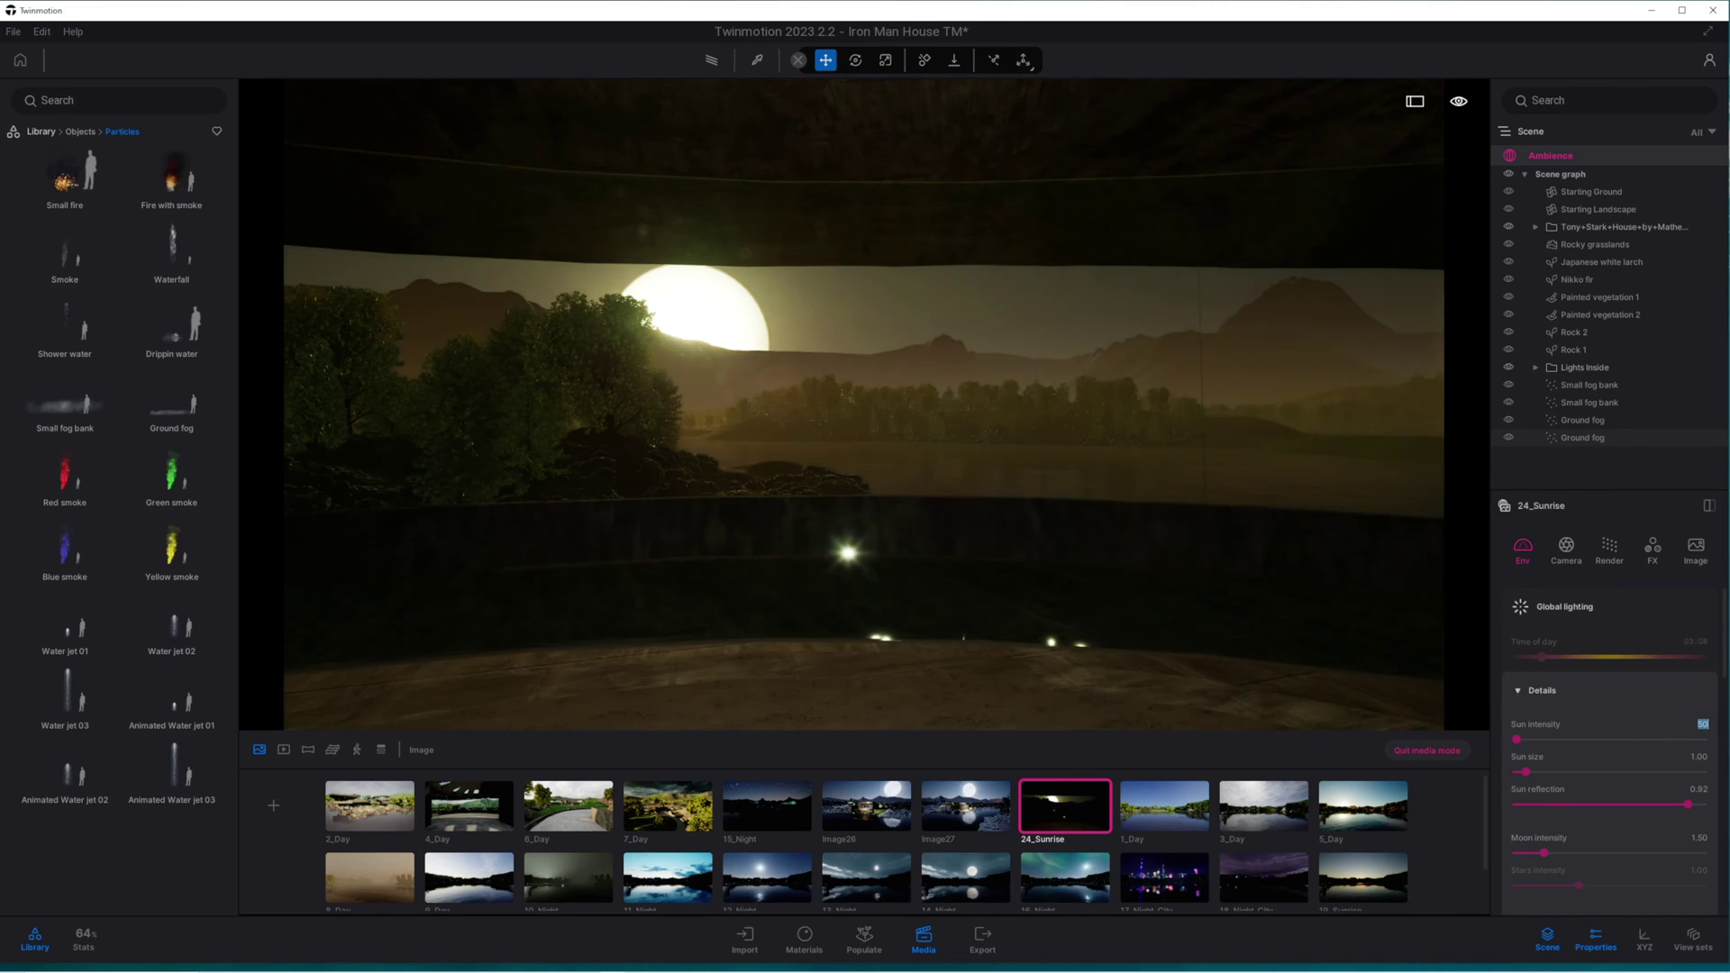
{"action": "type", "text": "100"}
{"action": "key", "text": "Return"}
Step: Add three neon lights under the ceiling and an omnidirectional light inside the house from the light library
{"action": "left_click", "coordinate": [54, 135]}
{"action": "left_click", "coordinate": [90, 204]}
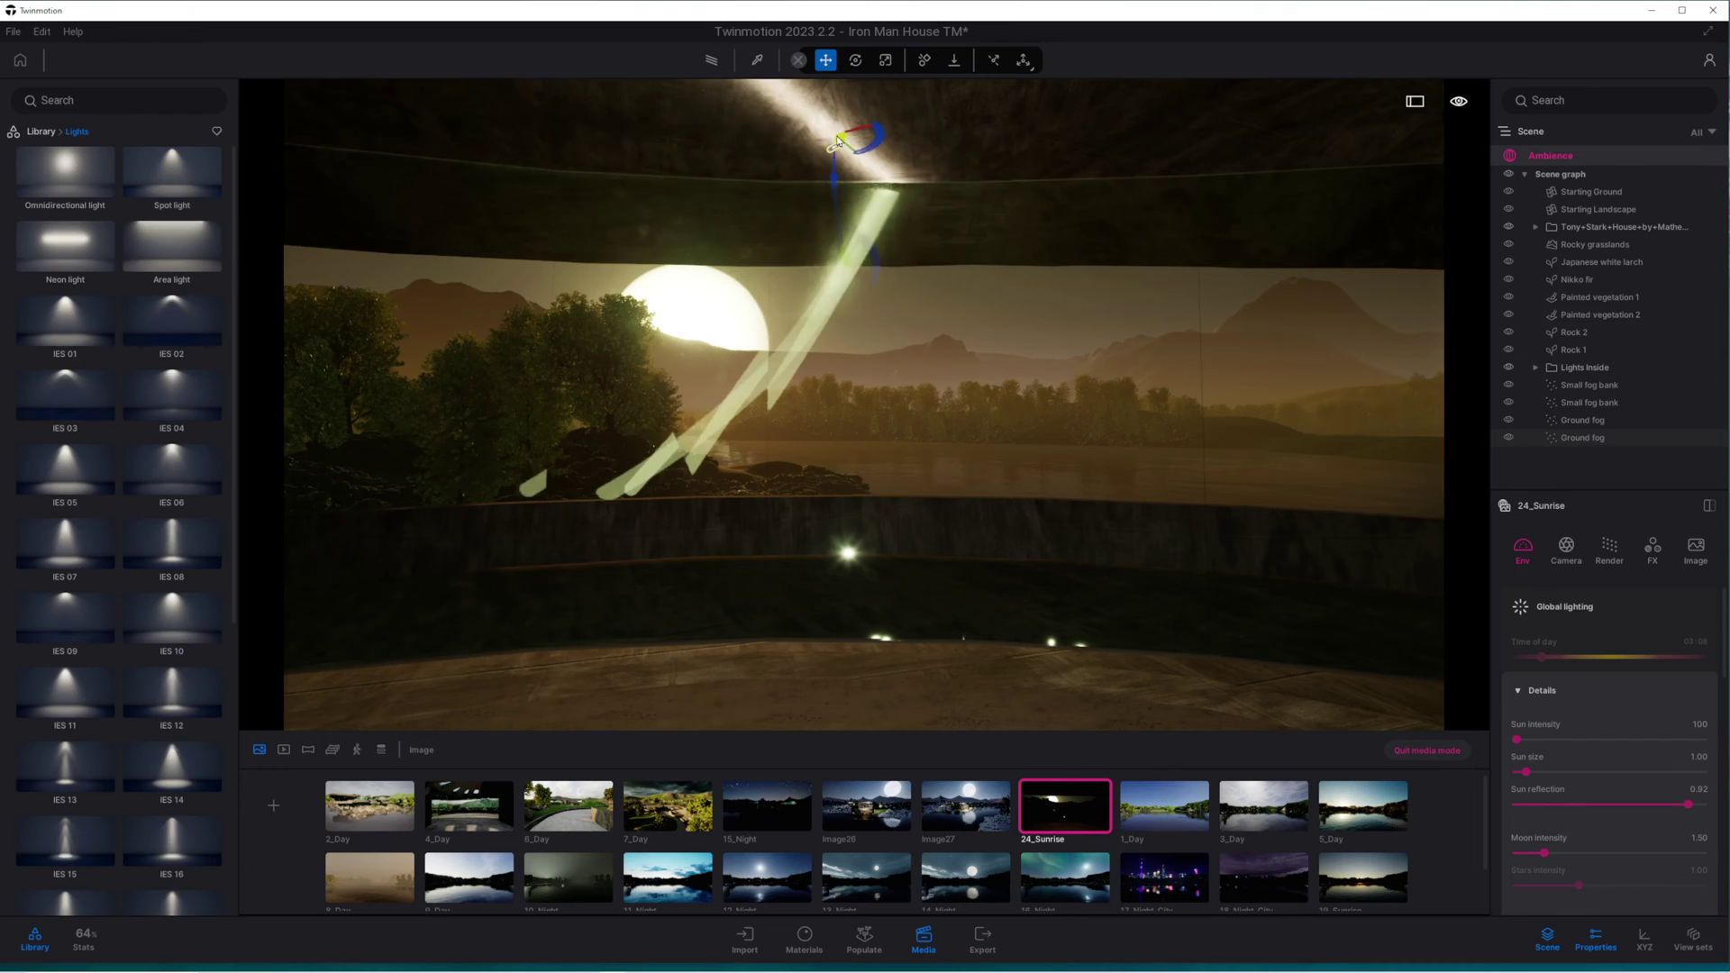
Step: Review Image26, Image27 and 24_Sunrise one after another and examine the output size options
{"action": "left_click", "coordinate": [965, 805]}
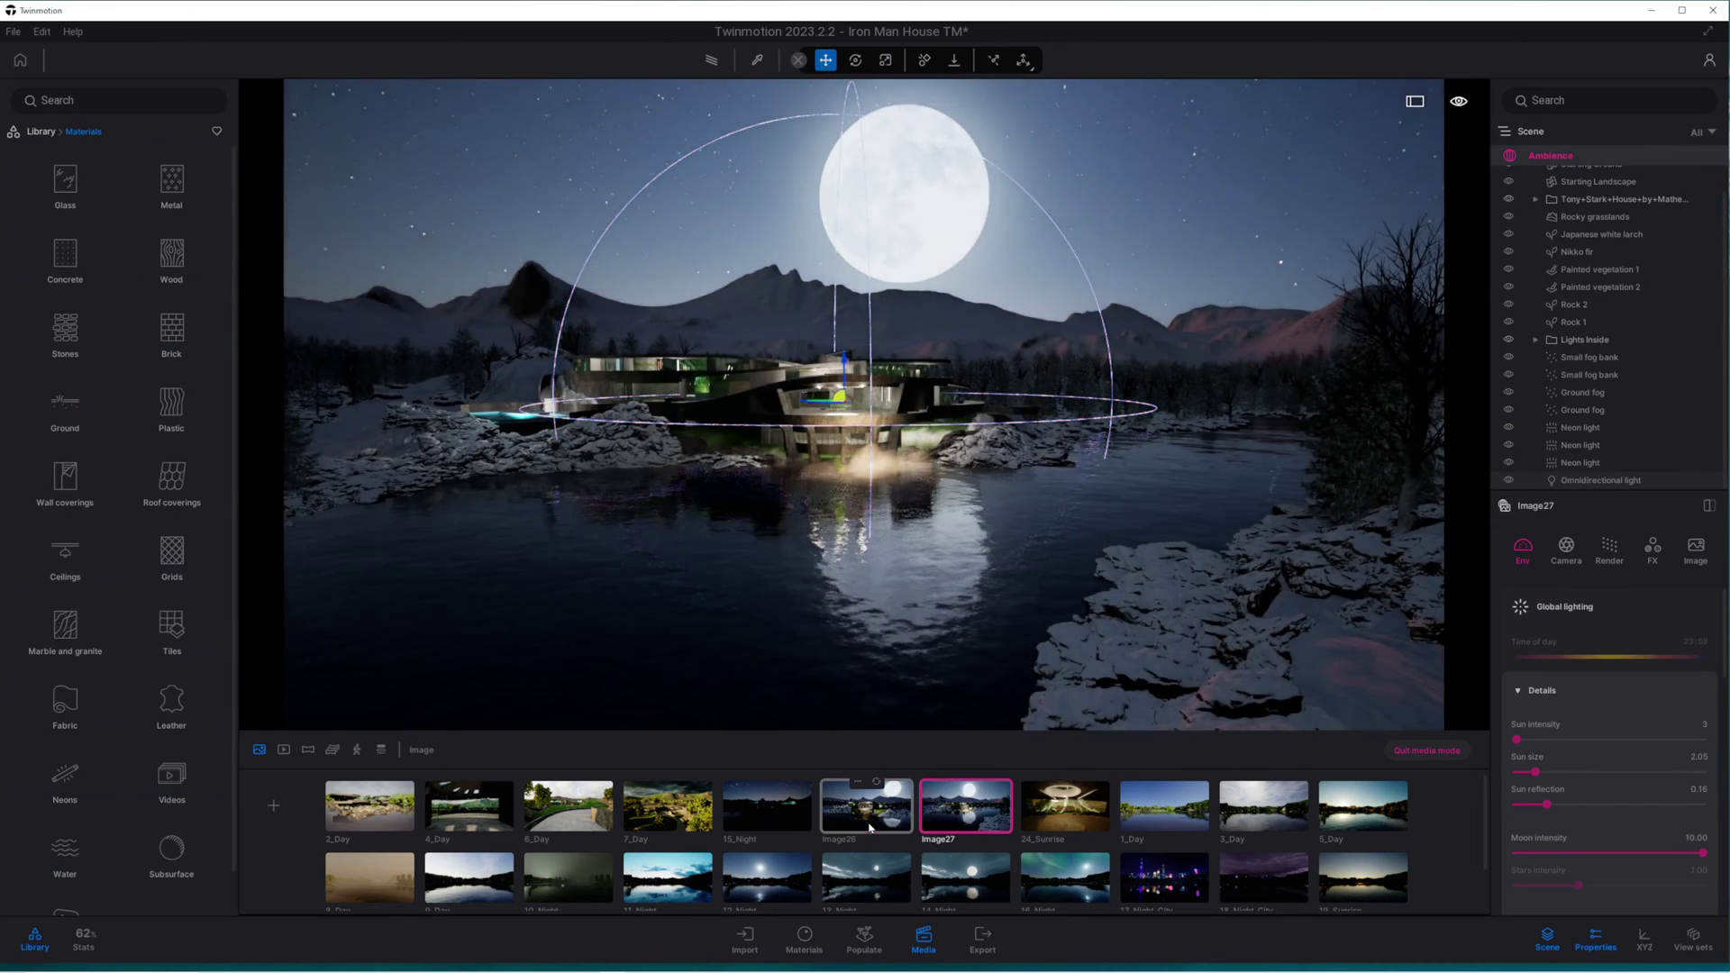
{"action": "left_click", "coordinate": [866, 813]}
{"action": "left_click", "coordinate": [775, 816]}
{"action": "left_click", "coordinate": [867, 816]}
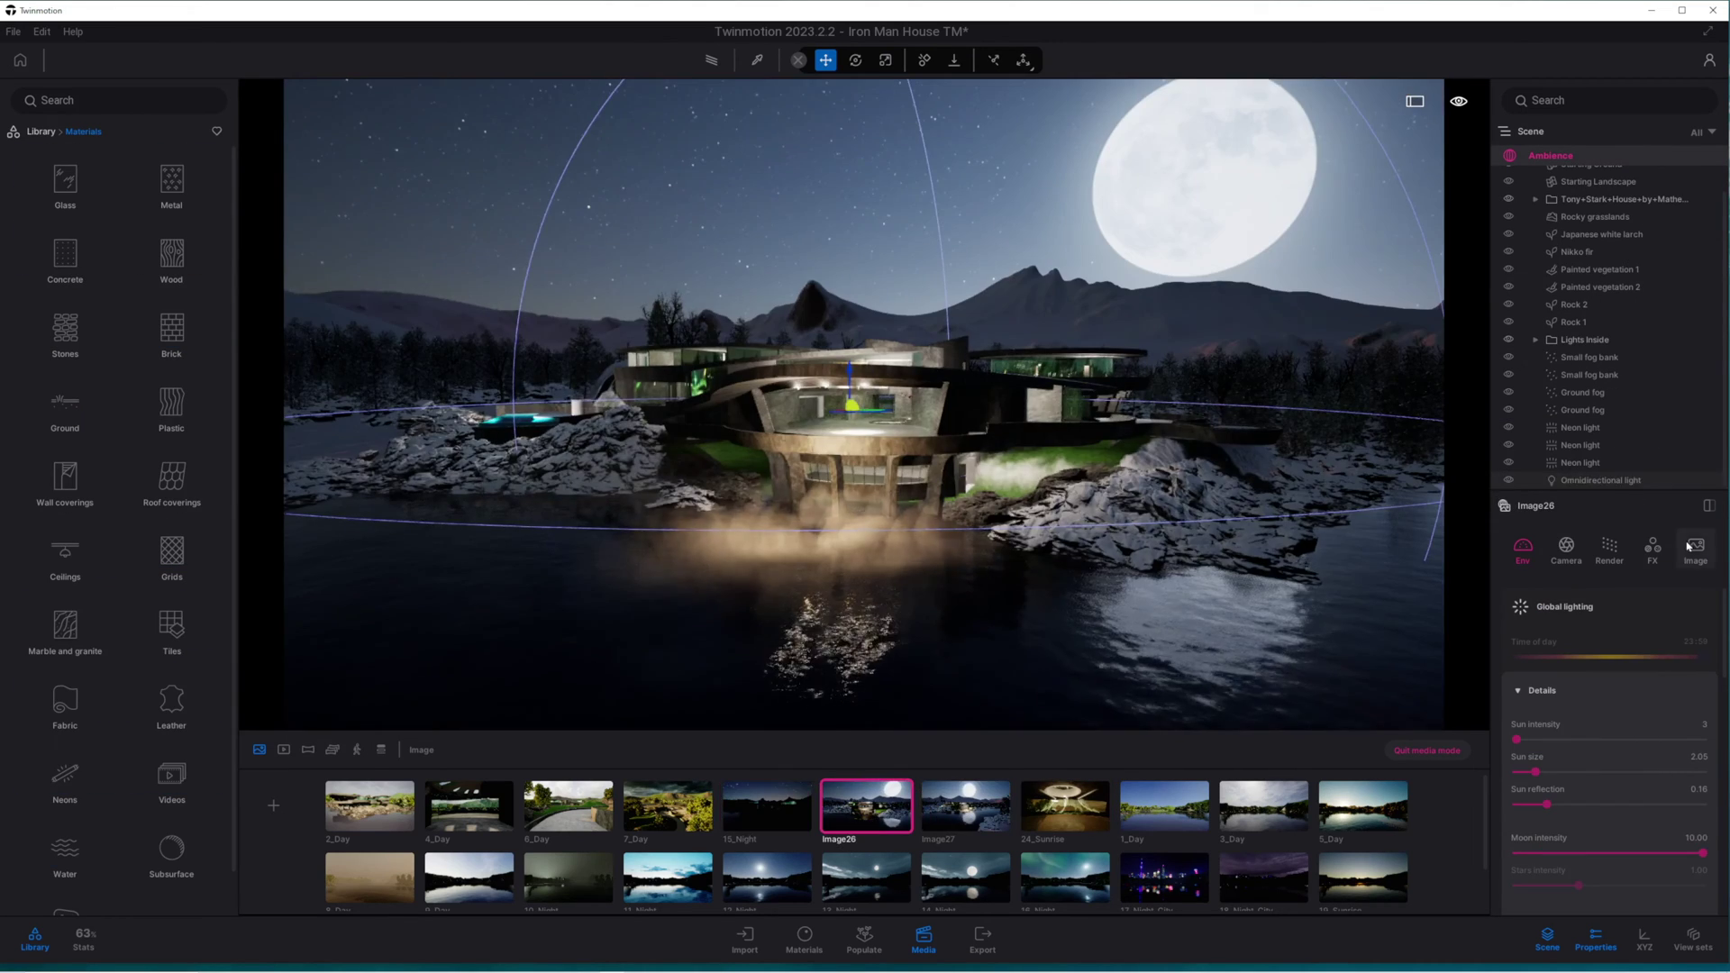
{"action": "left_click", "coordinate": [951, 818]}
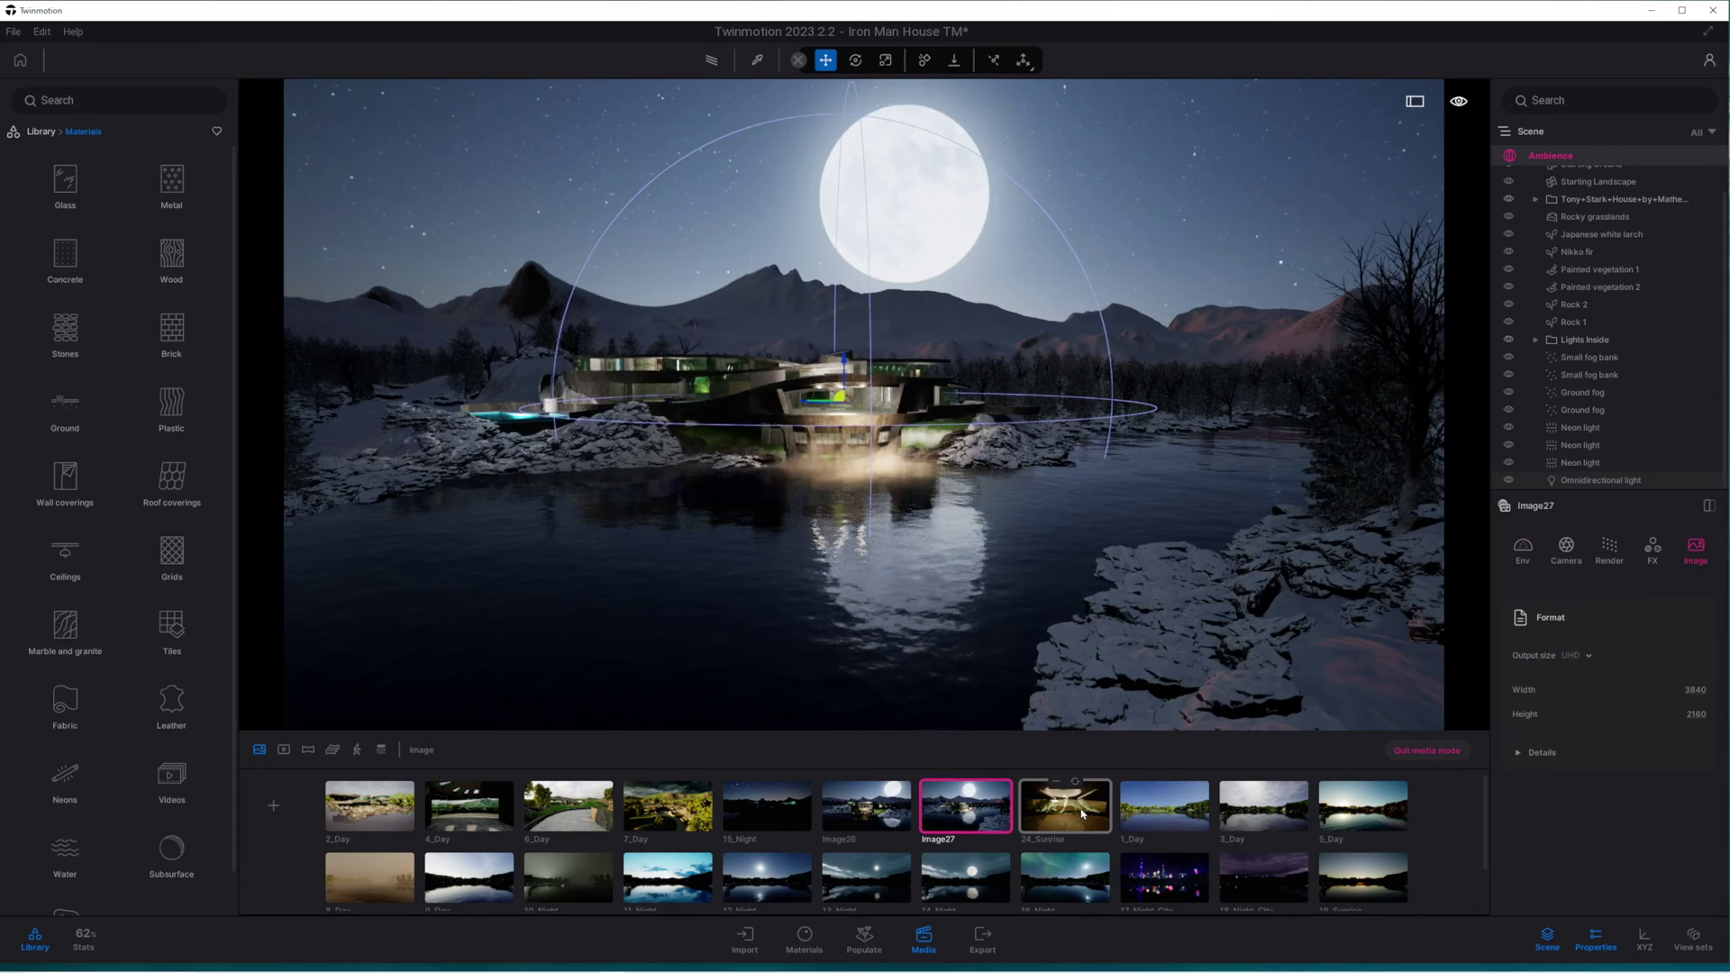
{"action": "left_click", "coordinate": [1082, 813]}
{"action": "left_click", "coordinate": [1587, 654]}
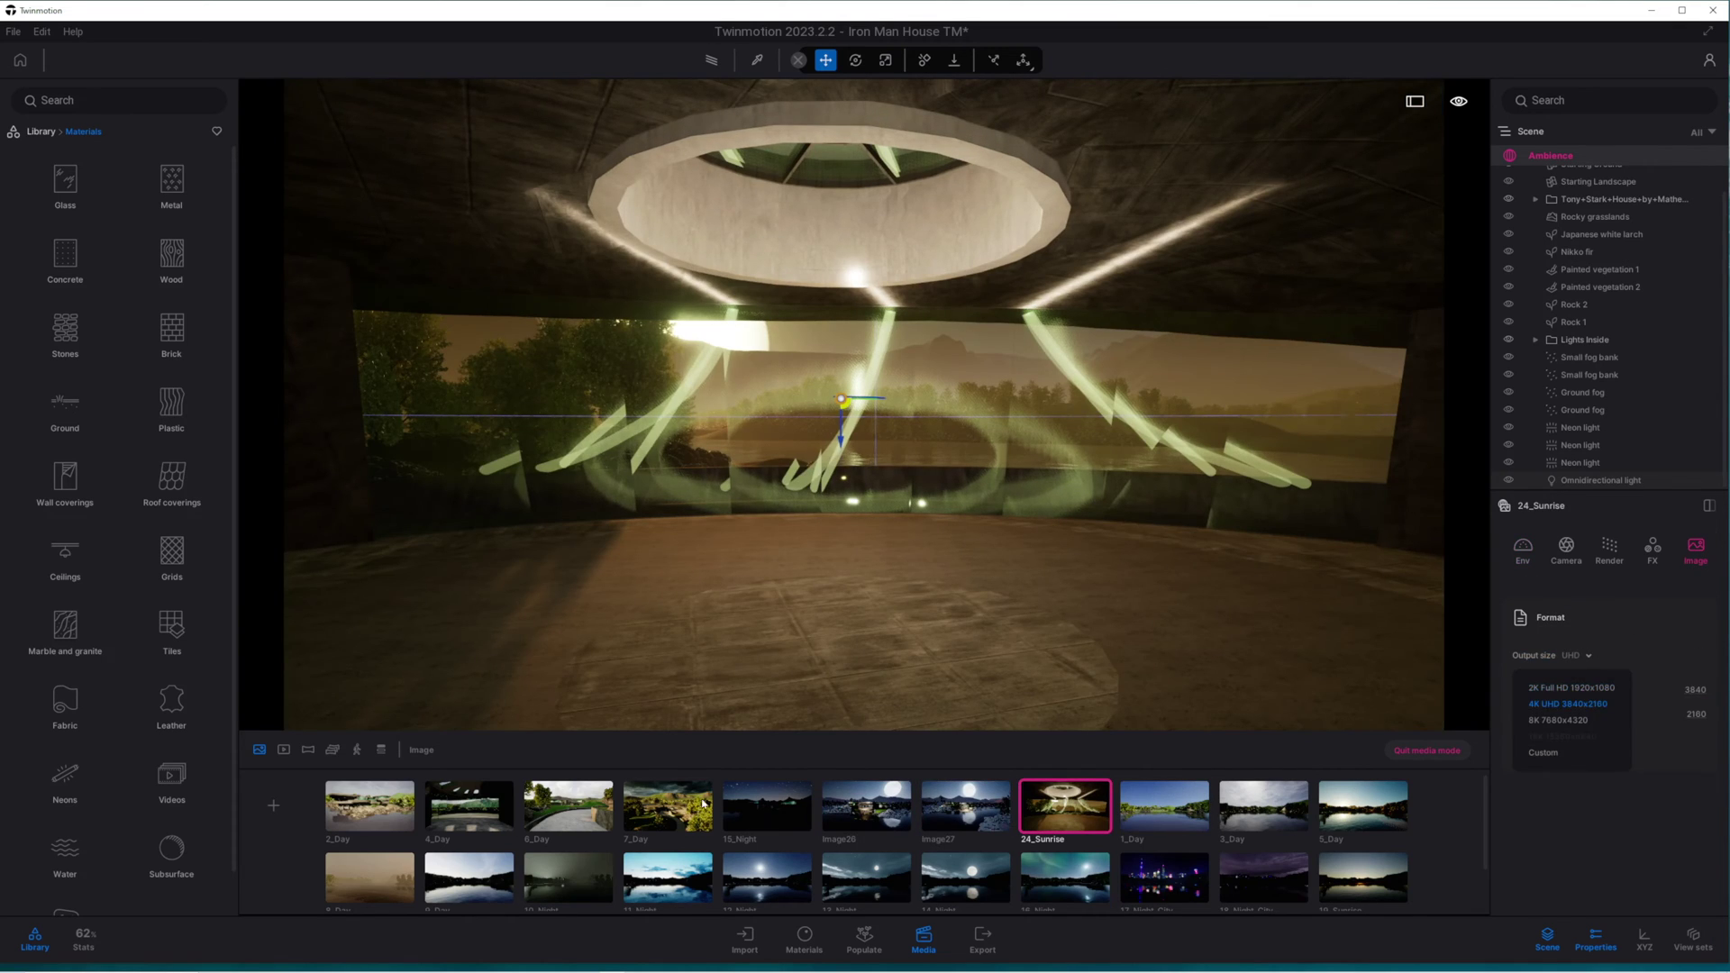
Step: Open the 2_Day image and start a foliage paint set with Bush base 2, a common fern and Tropical palm 1
{"action": "left_click", "coordinate": [370, 804]}
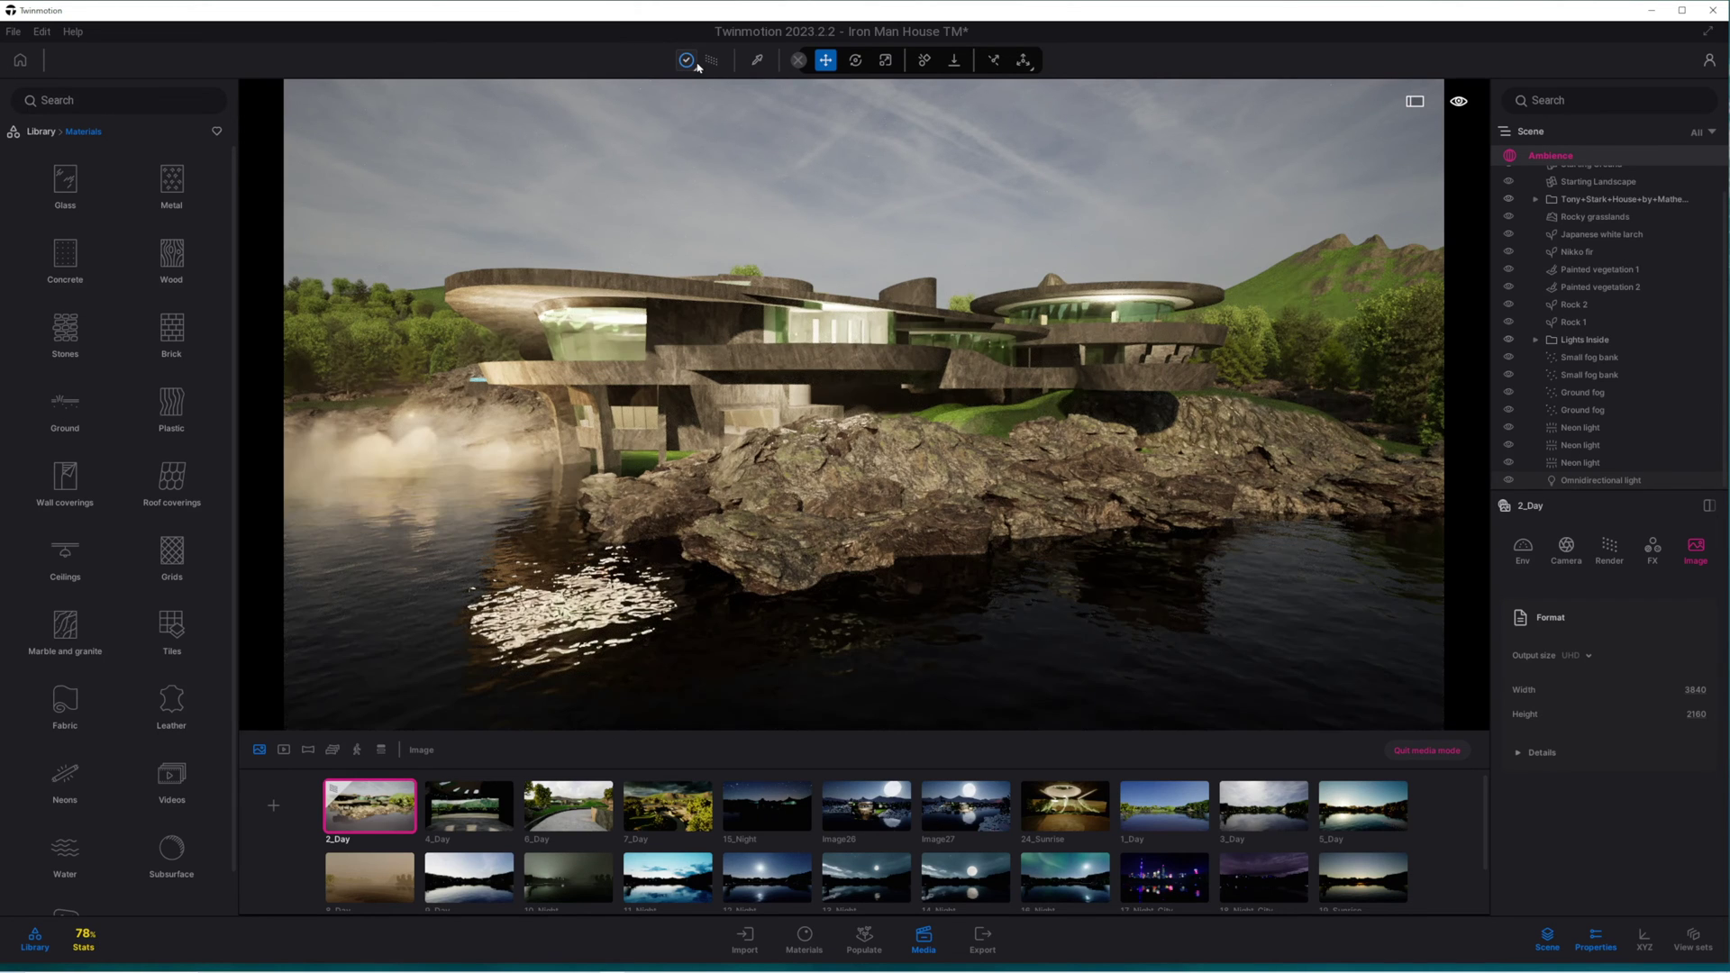
{"action": "key", "text": "r"}
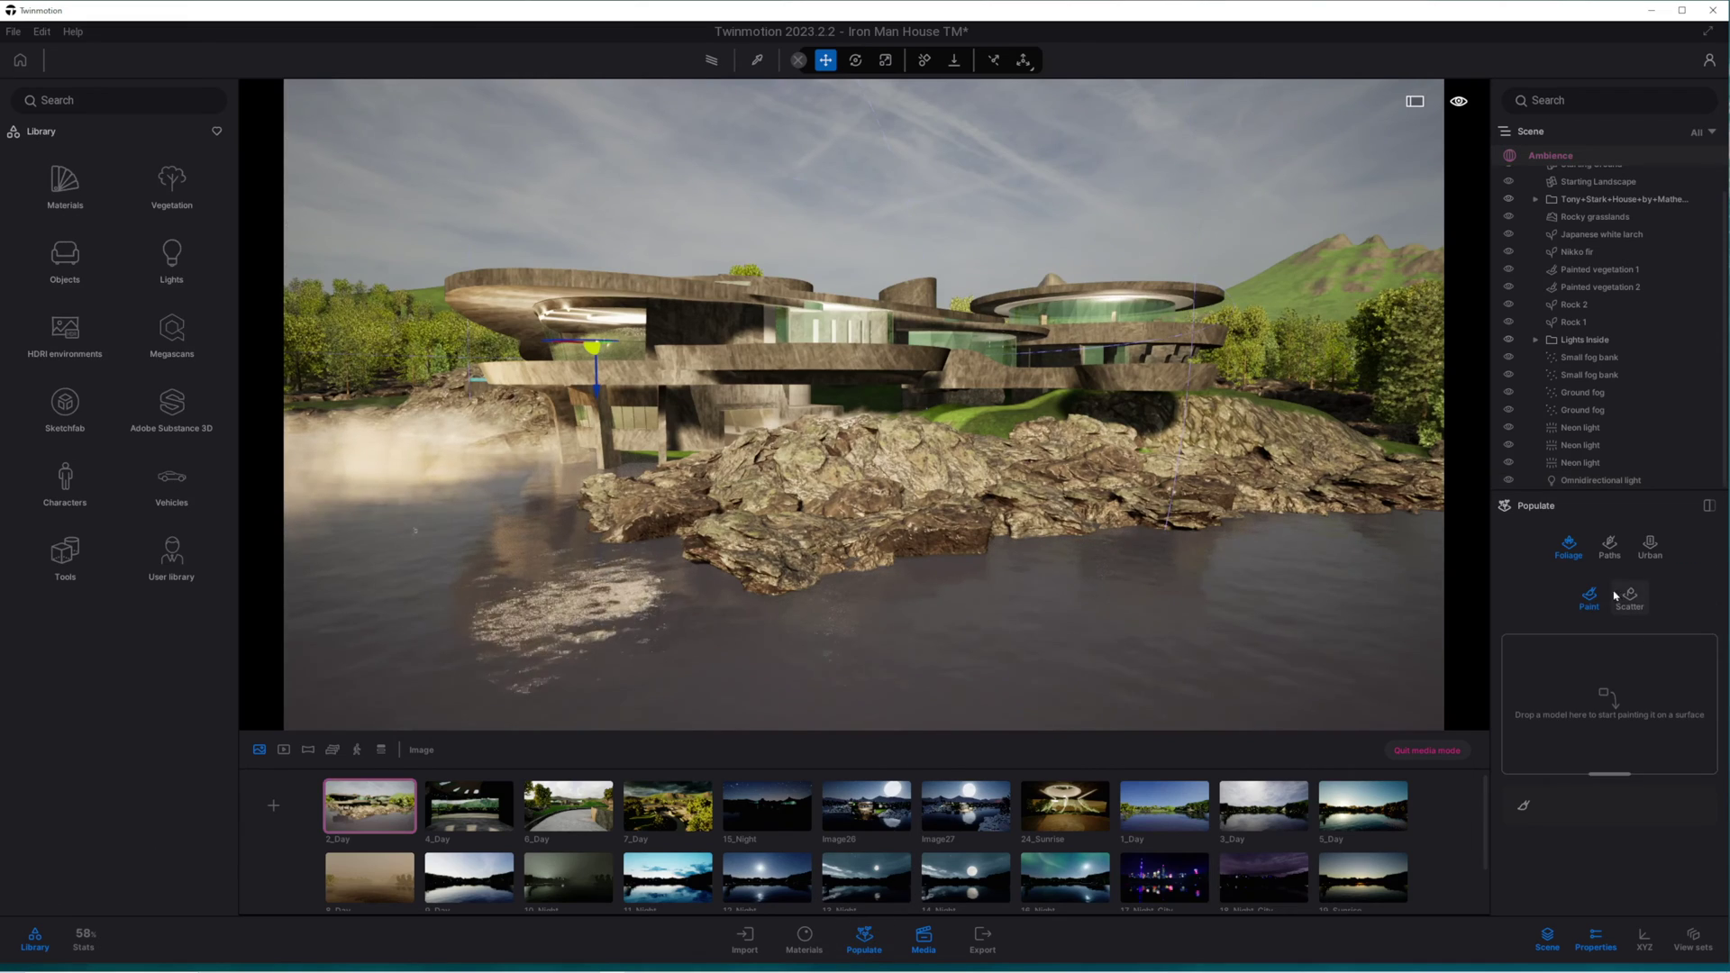
{"action": "left_click", "coordinate": [1589, 597]}
{"action": "left_click", "coordinate": [171, 186]}
{"action": "left_click", "coordinate": [65, 261]}
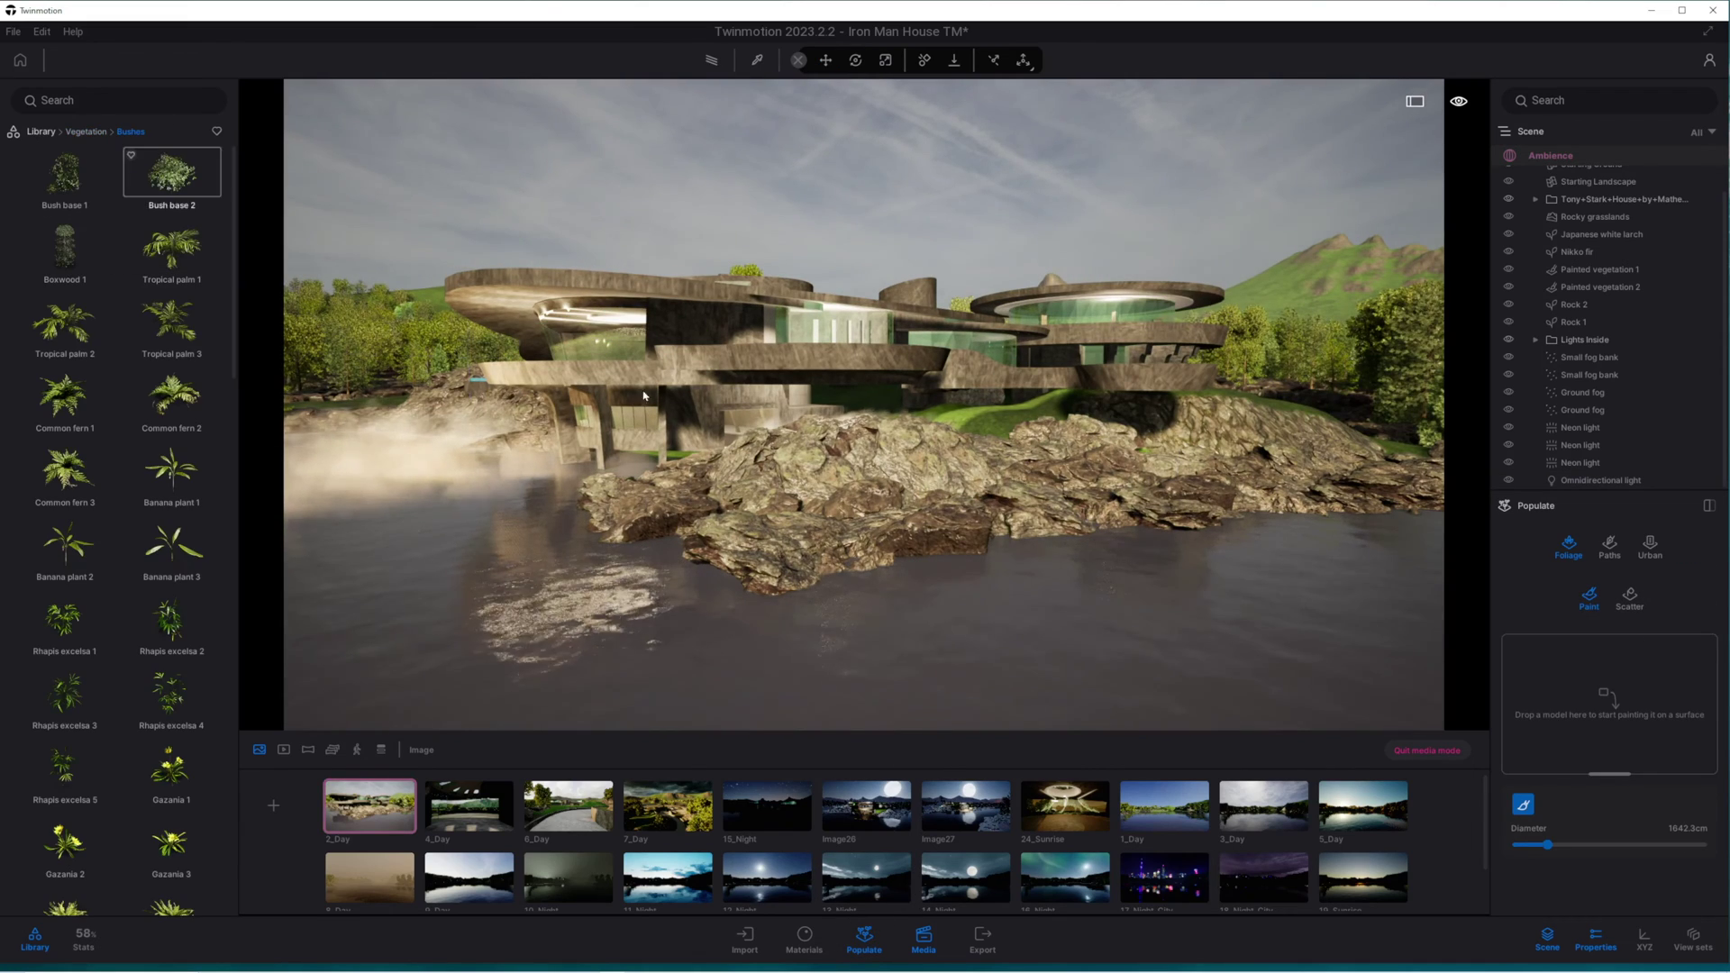
{"action": "left_click_drag", "start_coordinate": [380, 282], "coordinate": [1568, 689]}
{"action": "mouse_move", "coordinate": [65, 469]}
{"action": "left_mouse_down"}
{"action": "mouse_move", "coordinate": [977, 582]}
{"action": "mouse_move", "coordinate": [1585, 690]}
{"action": "left_mouse_up"}
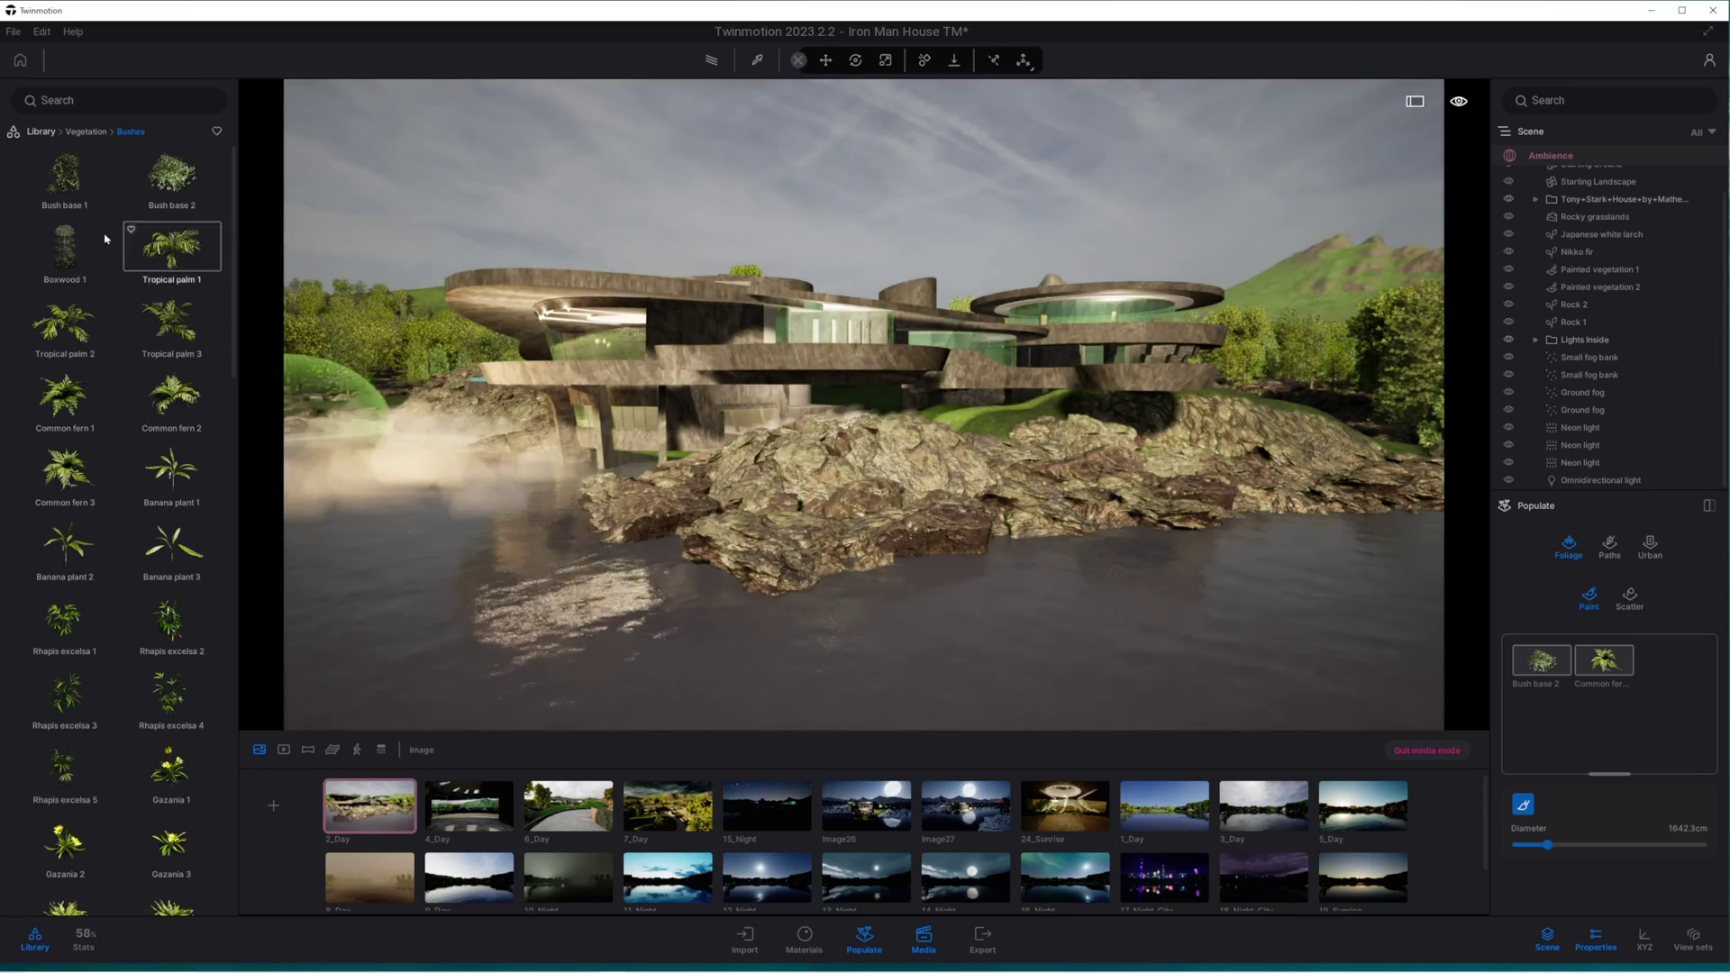
{"action": "left_click_drag", "start_coordinate": [1340, 555], "coordinate": [1594, 693]}
Step: Extend the foliage paint set with a leatherleaf fern, Boston fern 1, Gazania 2 and RosaCanina 1
{"action": "scroll", "coordinate": [171, 631], "scroll_direction": "down", "scroll_amount": 4}
{"action": "mouse_move", "coordinate": [171, 690]}
{"action": "left_mouse_down"}
{"action": "mouse_move", "coordinate": [1424, 799]}
{"action": "mouse_move", "coordinate": [1577, 712]}
{"action": "left_mouse_up"}
{"action": "scroll", "coordinate": [178, 806], "scroll_direction": "down", "scroll_amount": 2}
{"action": "left_click_drag", "start_coordinate": [65, 455], "coordinate": [1595, 713]}
{"action": "left_click_drag", "start_coordinate": [63, 388], "coordinate": [1665, 714]}
{"action": "scroll", "coordinate": [130, 631], "scroll_direction": "down", "scroll_amount": 5}
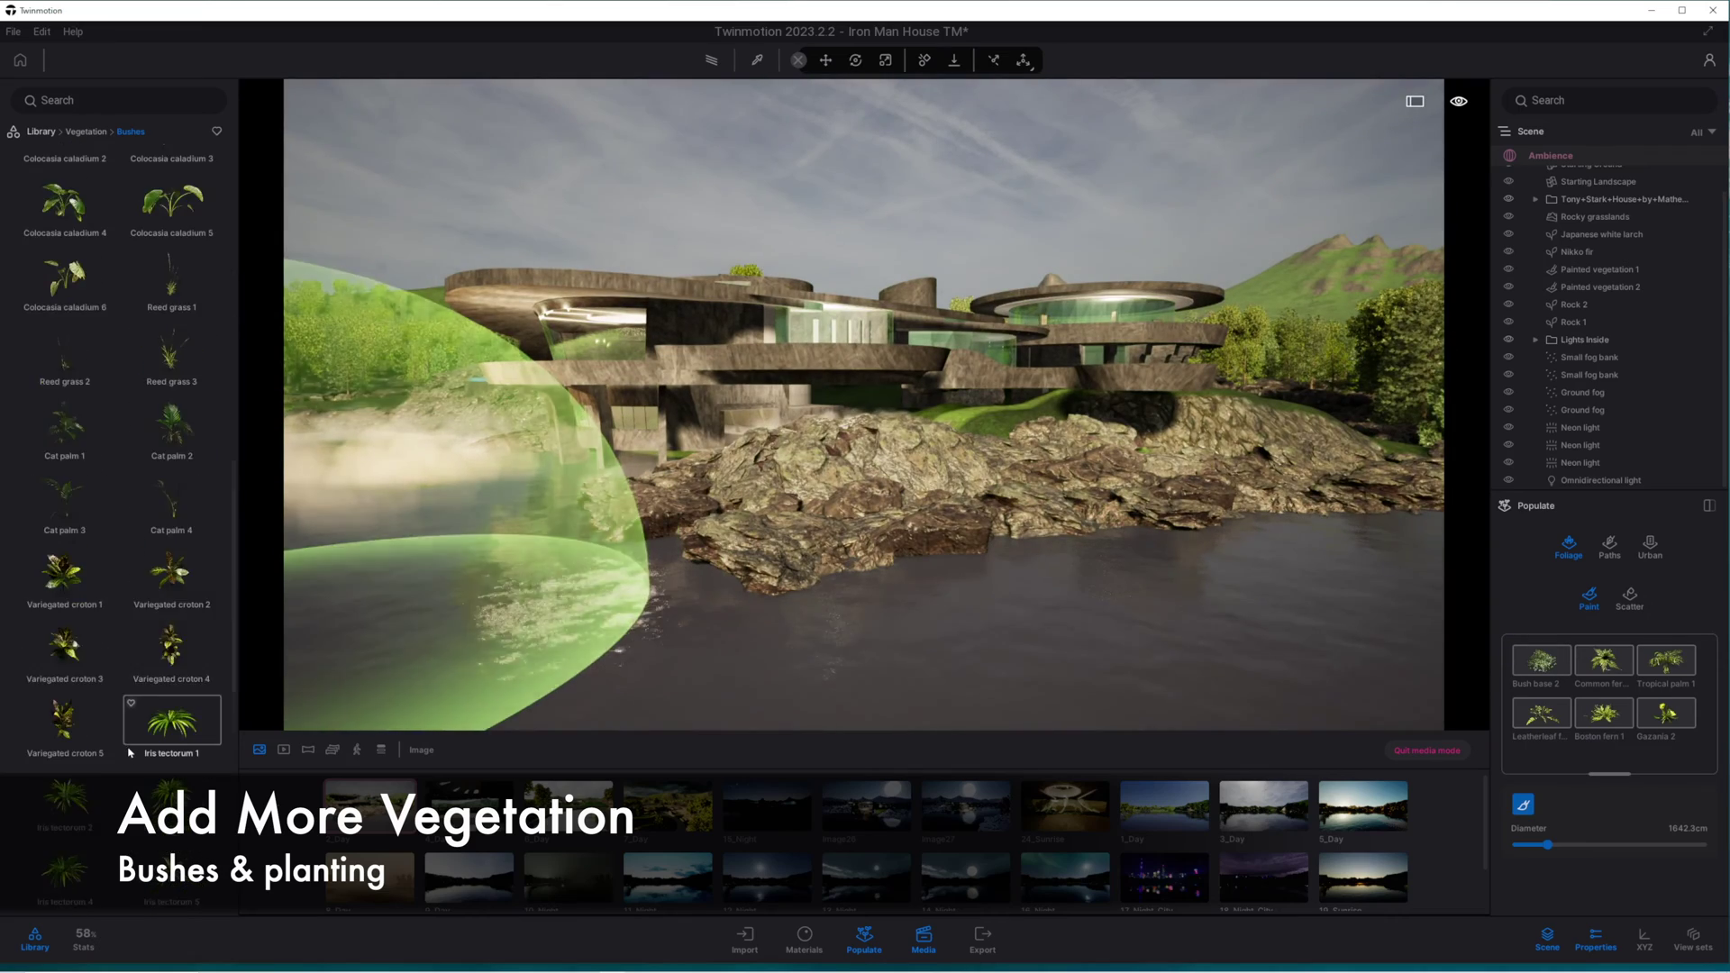
{"action": "left_click_drag", "start_coordinate": [172, 847], "coordinate": [1546, 749]}
Step: Select all plants in the set and set up the paint brush with a diameter of 656.8 cm
{"action": "left_click", "coordinate": [1540, 660]}
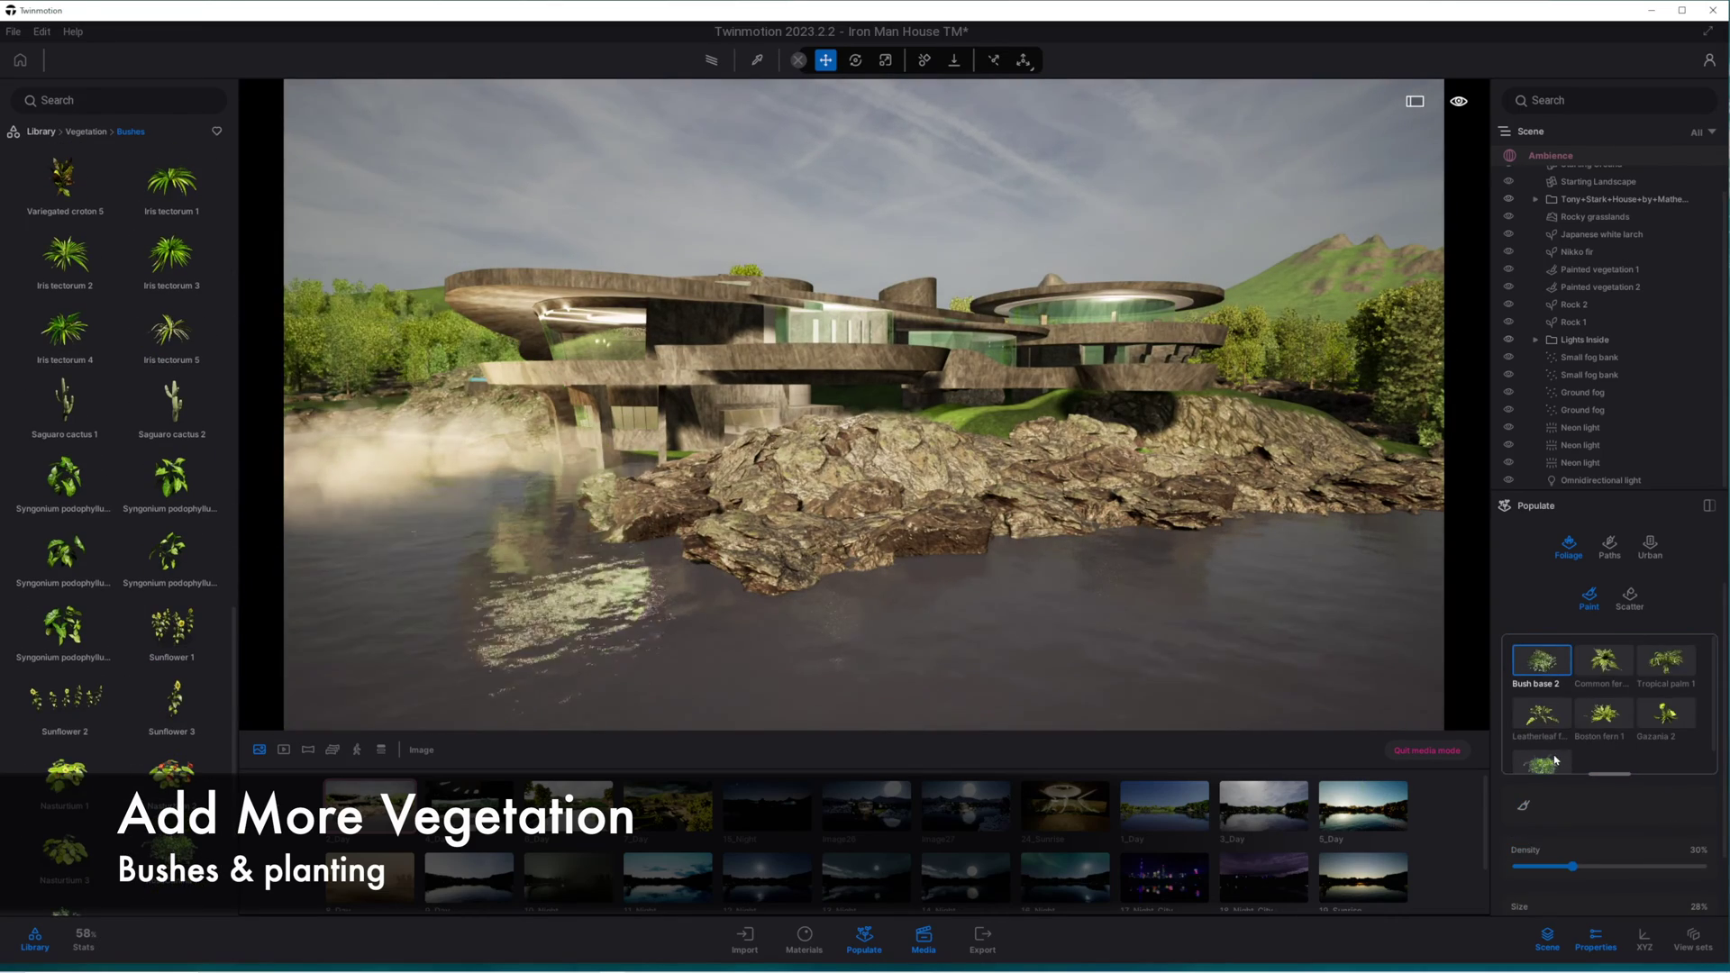
{"action": "left_click", "coordinate": [1542, 762], "text": "shift"}
{"action": "mouse_move", "coordinate": [1571, 865]}
{"action": "left_mouse_down"}
{"action": "mouse_move", "coordinate": [1534, 864]}
{"action": "mouse_move", "coordinate": [1527, 845]}
{"action": "left_mouse_up"}
{"action": "left_click", "coordinate": [1522, 806]}
Step: Paint the bush mix over the grass and rocky slope around the terrace and the round planter
{"action": "left_click_drag", "start_coordinate": [888, 511], "coordinate": [1030, 465]}
{"action": "middle_click_drag", "start_coordinate": [1031, 465], "coordinate": [996, 602]}
{"action": "right_click_drag", "start_coordinate": [996, 602], "coordinate": [1018, 565]}
{"action": "key", "text": "w"}
{"action": "key", "text": "d"}
{"action": "mouse_move", "coordinate": [865, 635]}
{"action": "left_mouse_down"}
{"action": "mouse_move", "coordinate": [1011, 505]}
{"action": "mouse_move", "coordinate": [1009, 635]}
{"action": "left_mouse_up"}
{"action": "key", "text": "s"}
{"action": "key", "text": "a"}
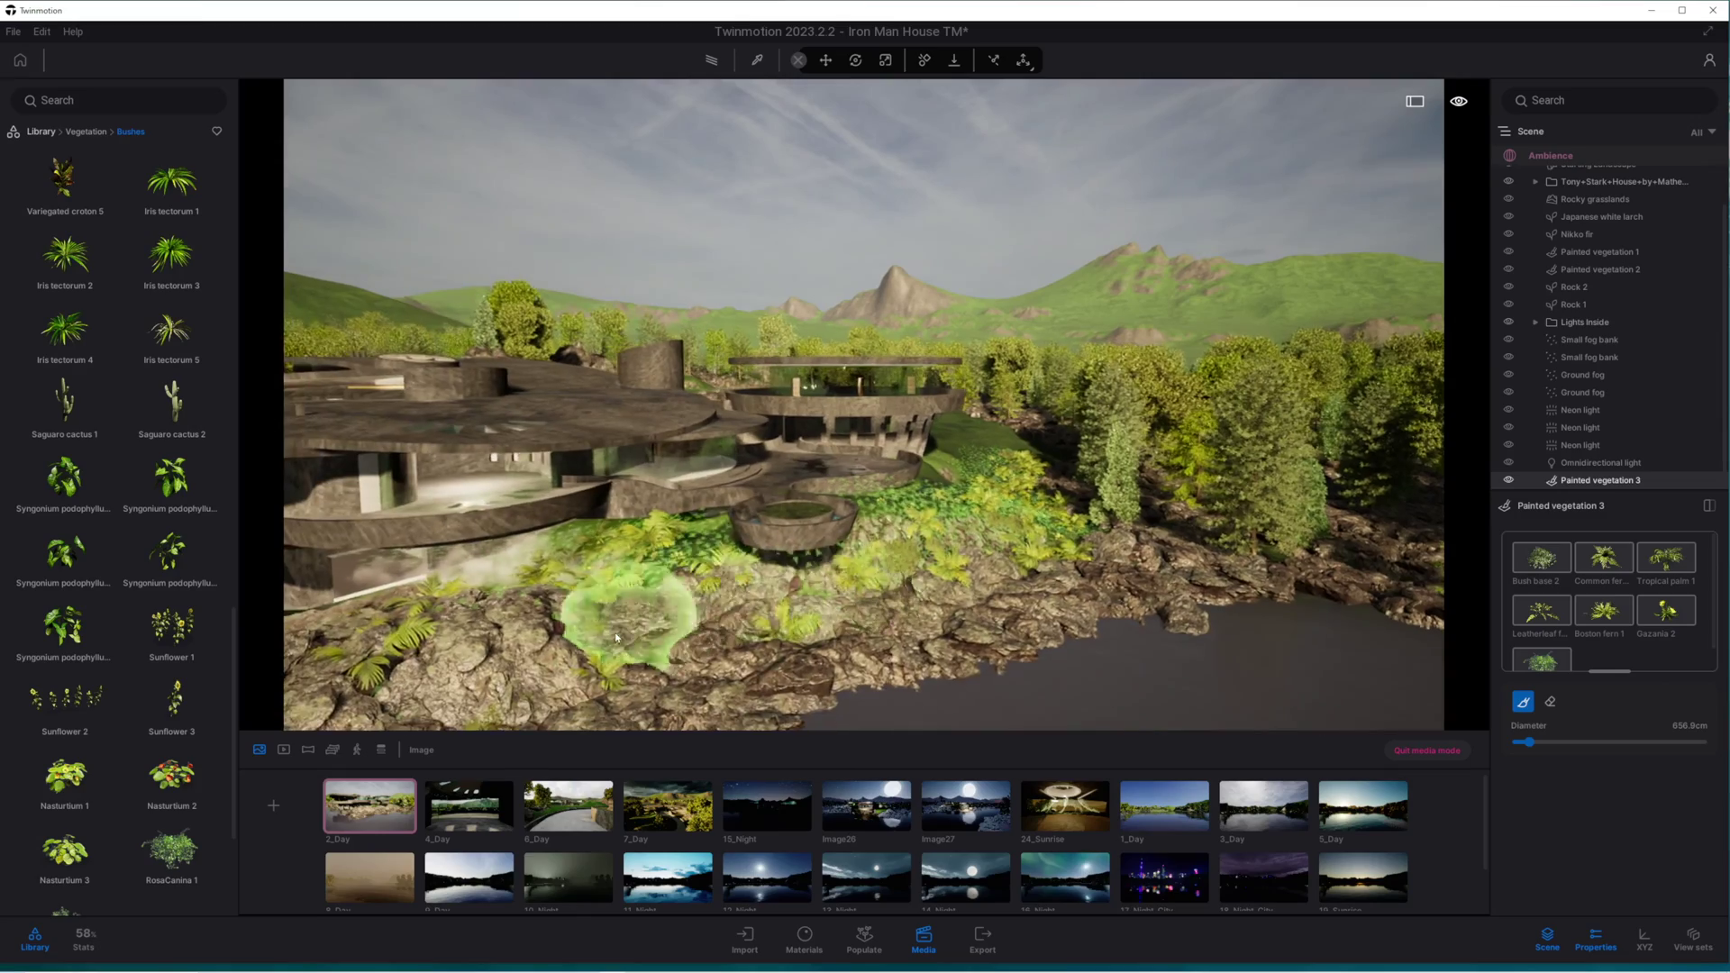
{"action": "middle_click_drag", "start_coordinate": [823, 522], "coordinate": [789, 484], "text": "shift"}
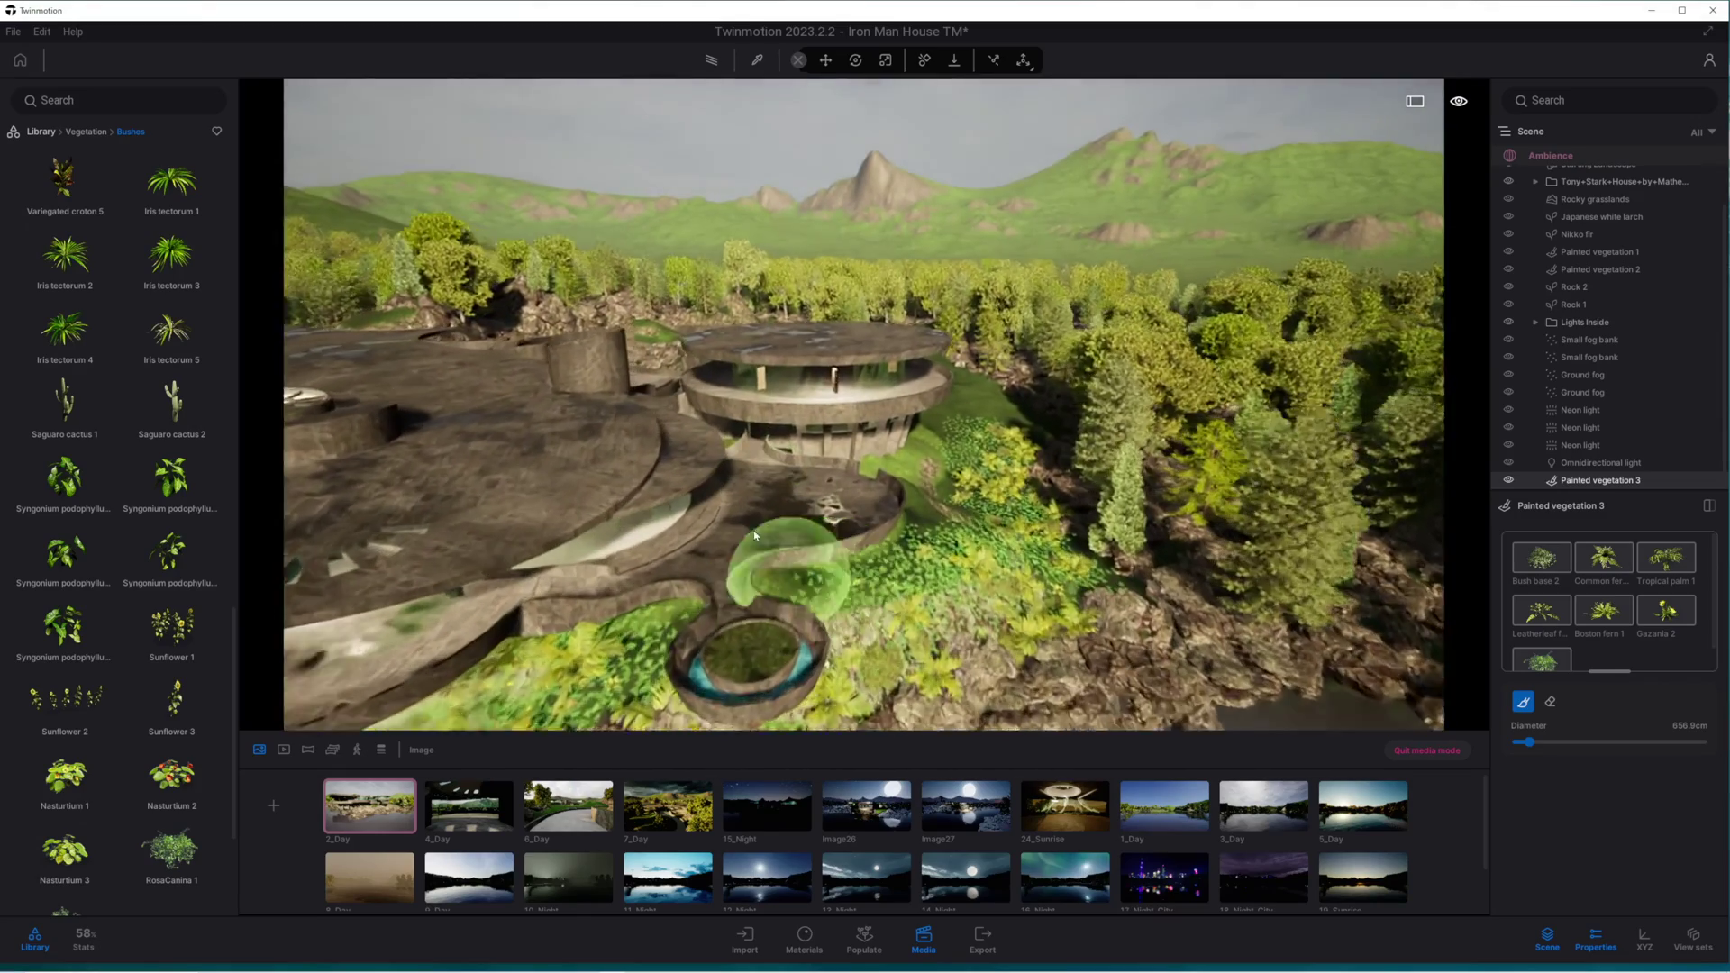
{"action": "scroll", "coordinate": [744, 601], "scroll_direction": "up", "scroll_amount": 3}
{"action": "scroll", "coordinate": [919, 498], "scroll_direction": "down", "scroll_amount": 2}
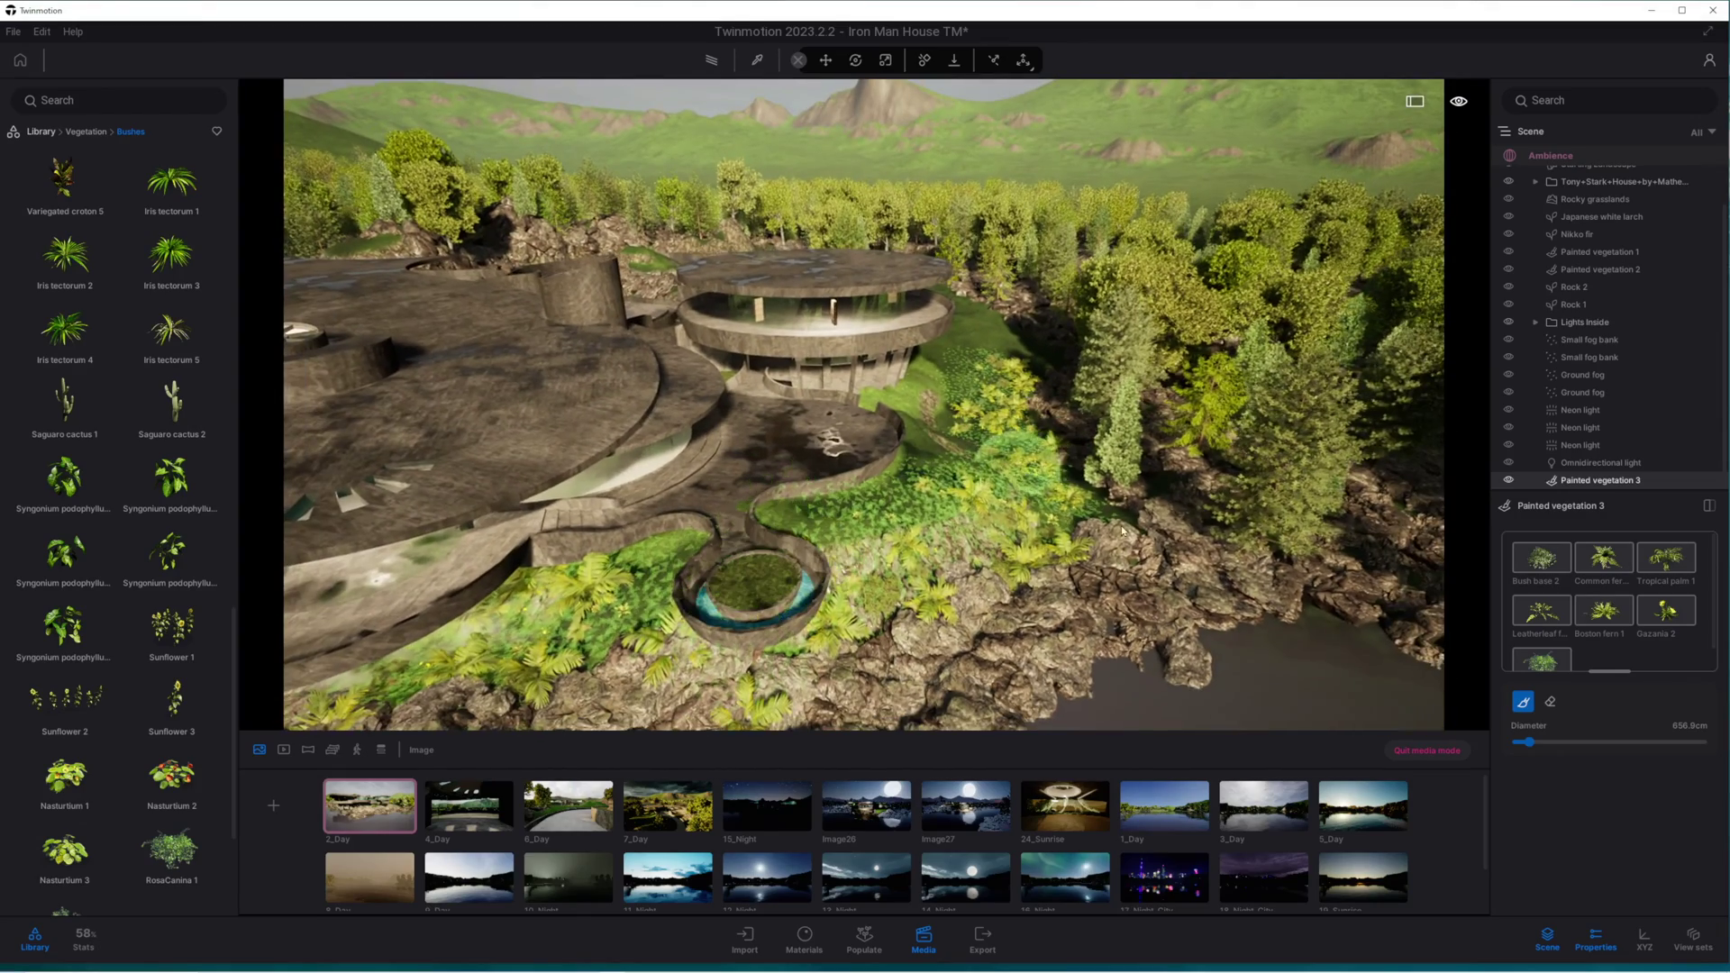
{"action": "key", "text": "Escape"}
Step: Fill the round planter's centre bed with several Iris tectorum 1, 2 and 3 plants
{"action": "left_click_drag", "start_coordinate": [762, 550], "coordinate": [747, 580]}
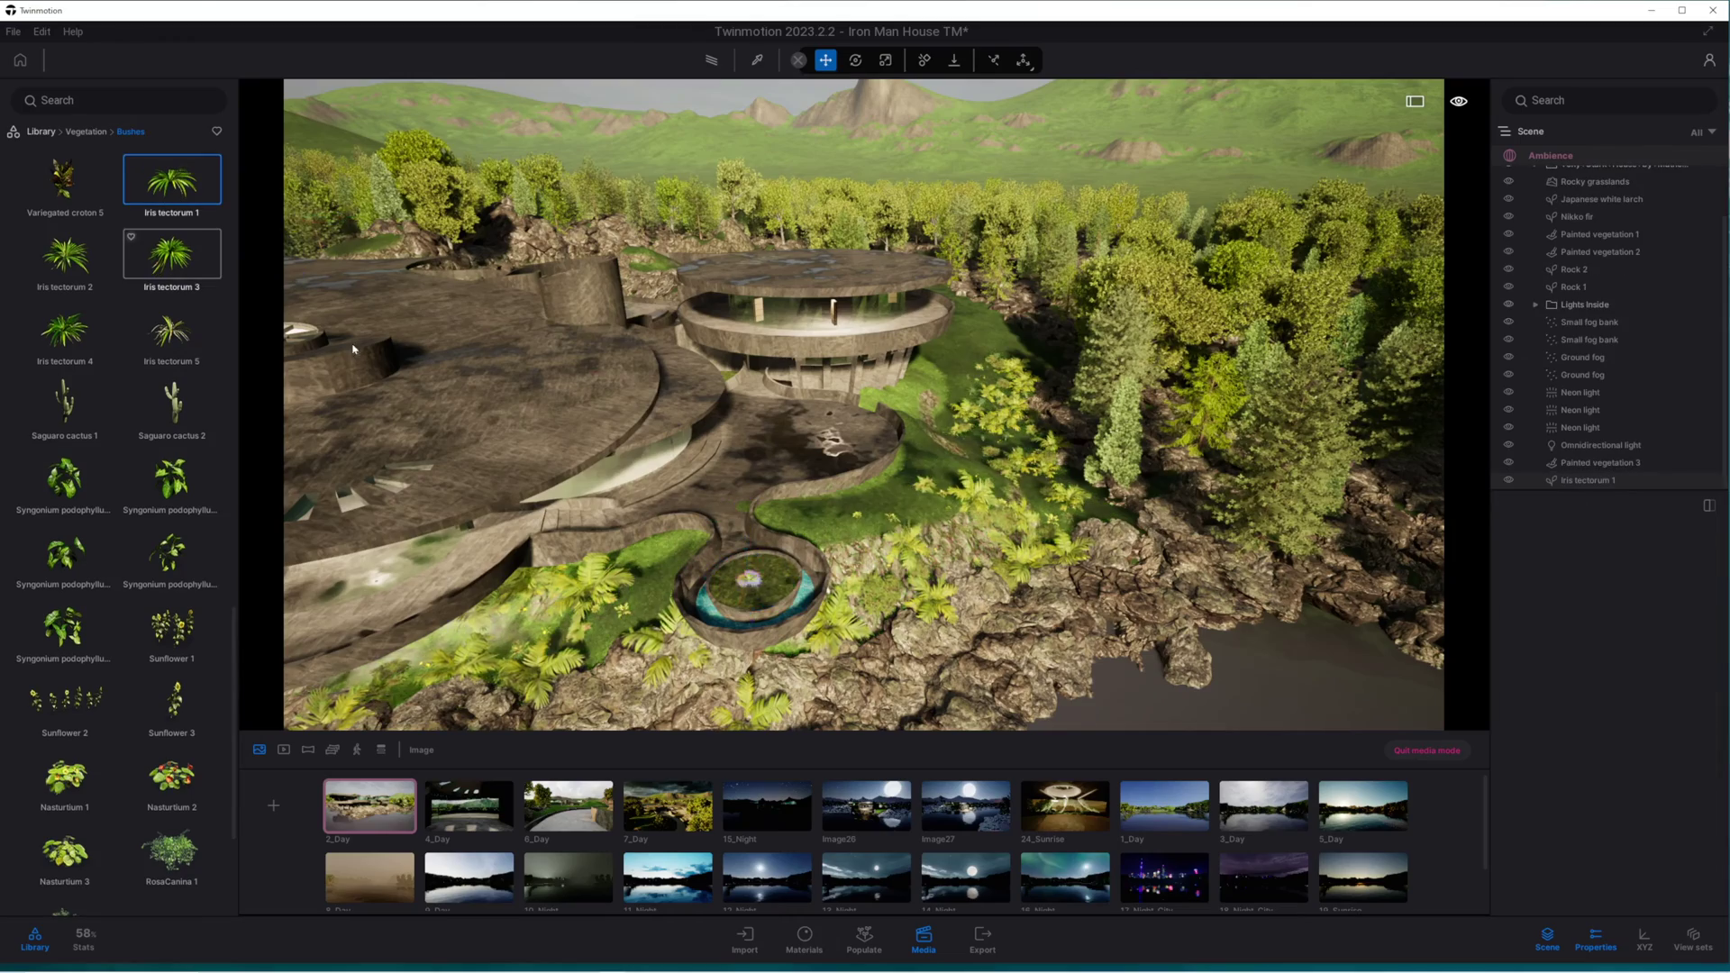
{"action": "key", "text": "f"}
{"action": "scroll", "coordinate": [755, 562], "scroll_direction": "down", "scroll_amount": 4}
{"action": "left_click", "coordinate": [849, 532]}
{"action": "left_click", "coordinate": [788, 452]}
{"action": "left_click", "coordinate": [755, 420]}
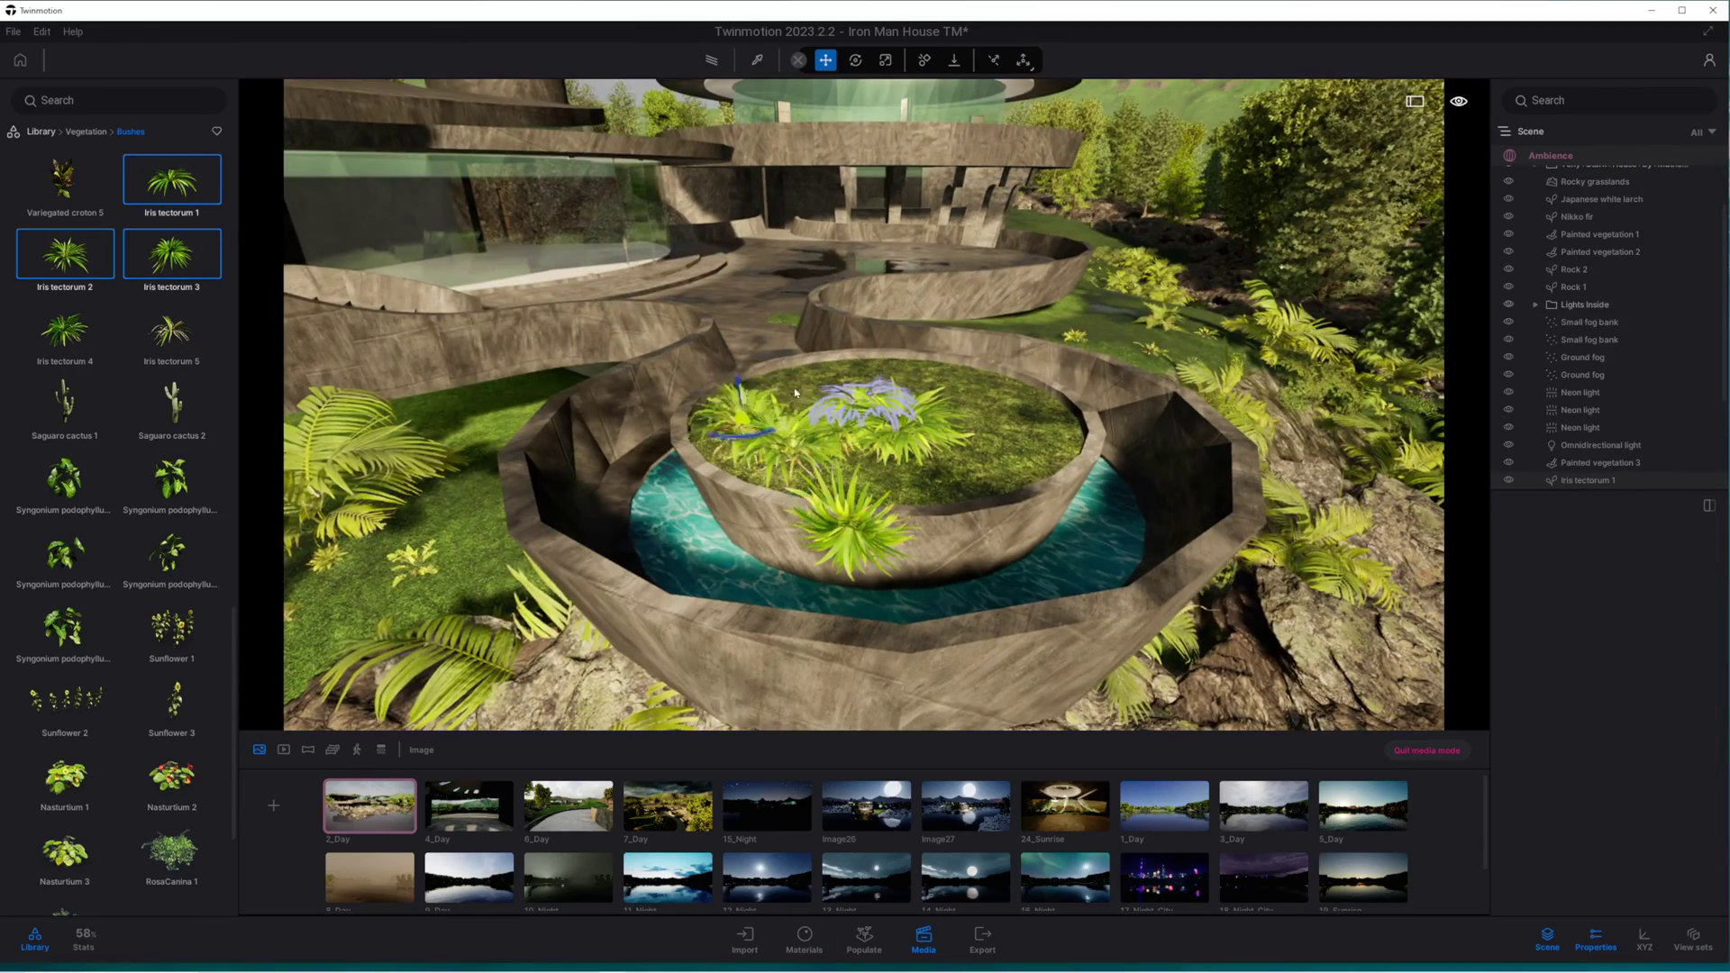
{"action": "left_click", "coordinate": [846, 546]}
Step: Apply the River 01 water material to the pool ring around the planter
{"action": "left_click", "coordinate": [45, 132]}
{"action": "scroll", "coordinate": [131, 332], "scroll_direction": "down", "scroll_amount": 5}
{"action": "left_click", "coordinate": [129, 654]}
{"action": "left_click_drag", "start_coordinate": [62, 267], "coordinate": [695, 559]}
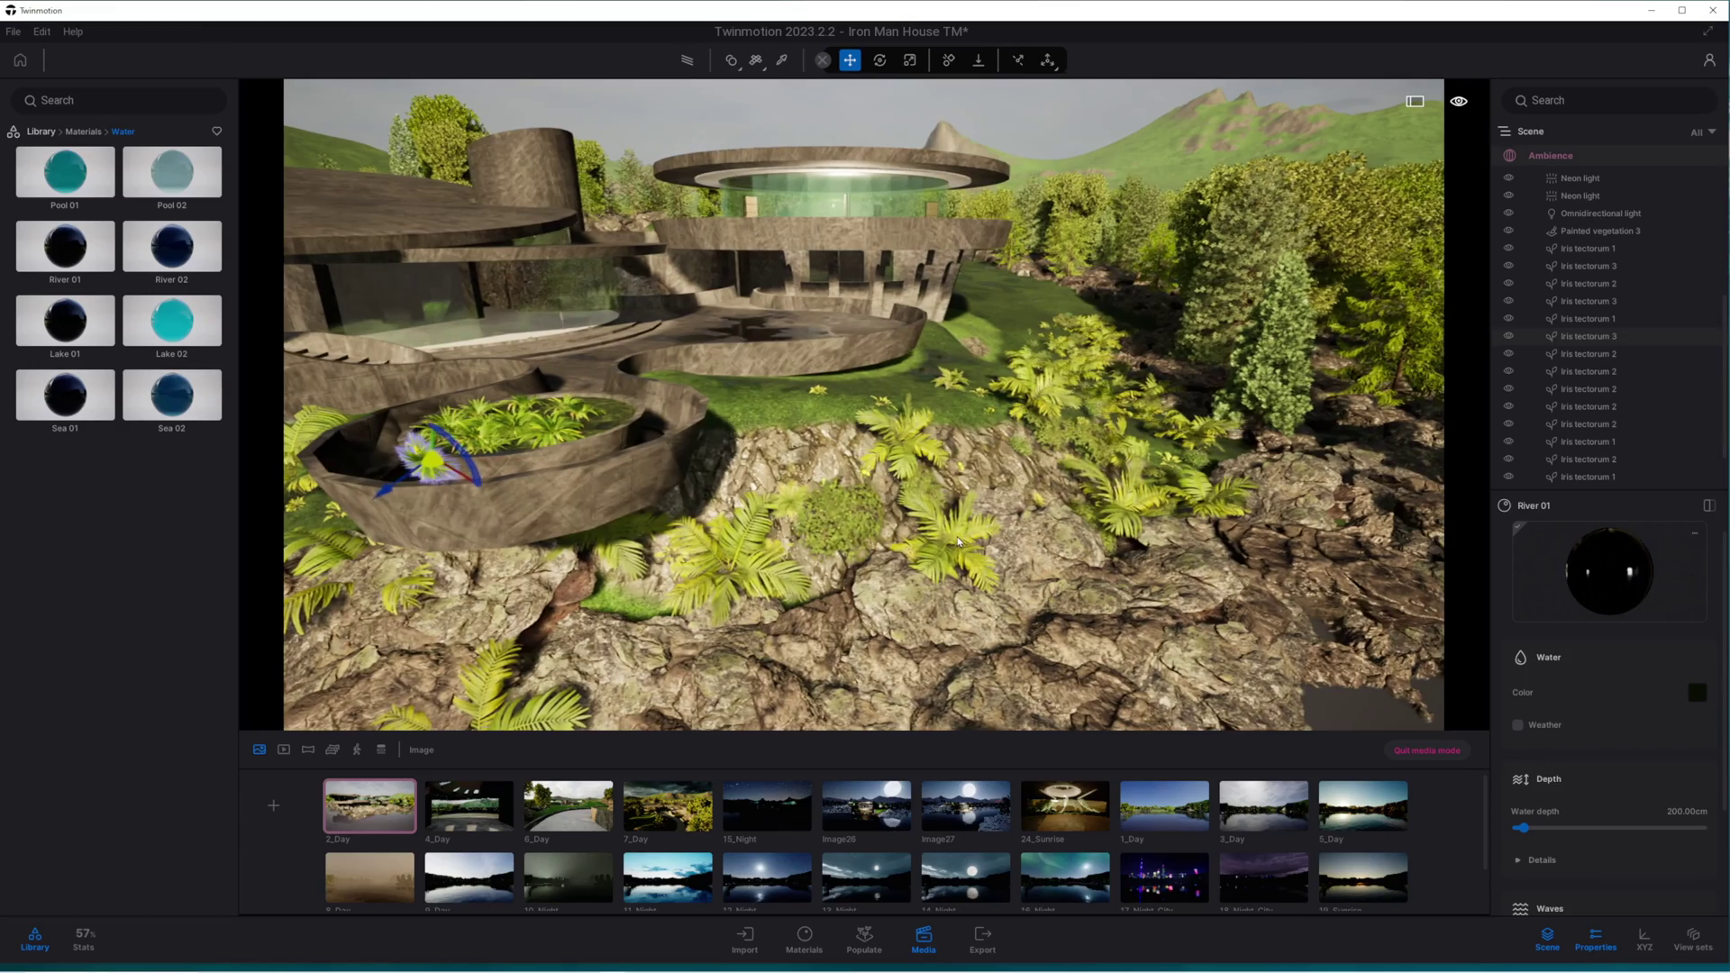
Step: Set the density of the painted bush mix to 100% and paint more of it on the rocks beside the house
{"action": "left_click", "coordinate": [953, 514]}
{"action": "left_click_drag", "start_coordinate": [1628, 764], "coordinate": [1705, 764]}
{"action": "key", "text": "s"}
{"action": "mouse_move", "coordinate": [863, 404]}
{"action": "right_mouse_down"}
{"action": "mouse_move", "coordinate": [954, 415]}
{"action": "mouse_move", "coordinate": [766, 432]}
{"action": "mouse_move", "coordinate": [838, 433]}
{"action": "right_mouse_up"}
{"action": "key", "text": "a"}
{"action": "left_click", "coordinate": [1523, 701]}
{"action": "mouse_move", "coordinate": [782, 494]}
{"action": "left_mouse_down"}
{"action": "mouse_move", "coordinate": [606, 355]}
{"action": "mouse_move", "coordinate": [772, 479]}
{"action": "mouse_move", "coordinate": [1138, 418]}
{"action": "mouse_move", "coordinate": [698, 370]}
{"action": "mouse_move", "coordinate": [637, 410]}
{"action": "mouse_move", "coordinate": [586, 523]}
{"action": "left_mouse_up"}
Step: Paint the bush mix along the lakeshore and over the rocks around the swimming pool
{"action": "key", "text": "a"}
{"action": "key", "text": "w"}
{"action": "key", "text": "s"}
{"action": "key", "text": "a"}
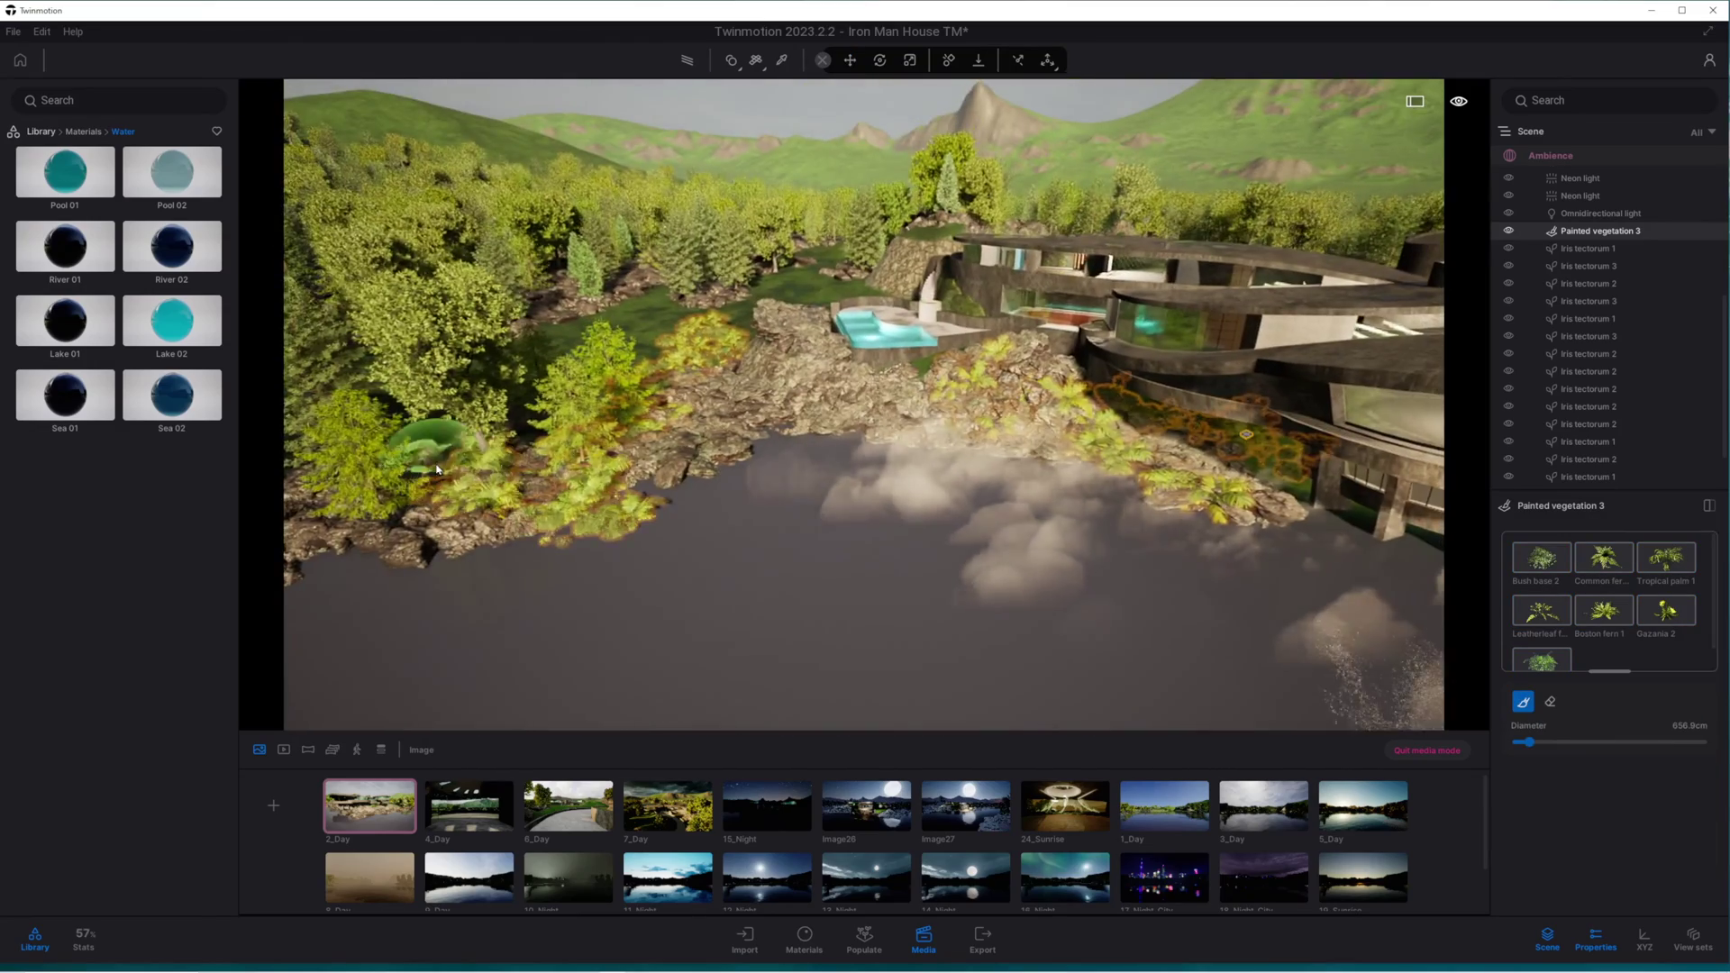
{"action": "key", "text": "w"}
{"action": "right_click_drag", "start_coordinate": [842, 317], "coordinate": [714, 532]}
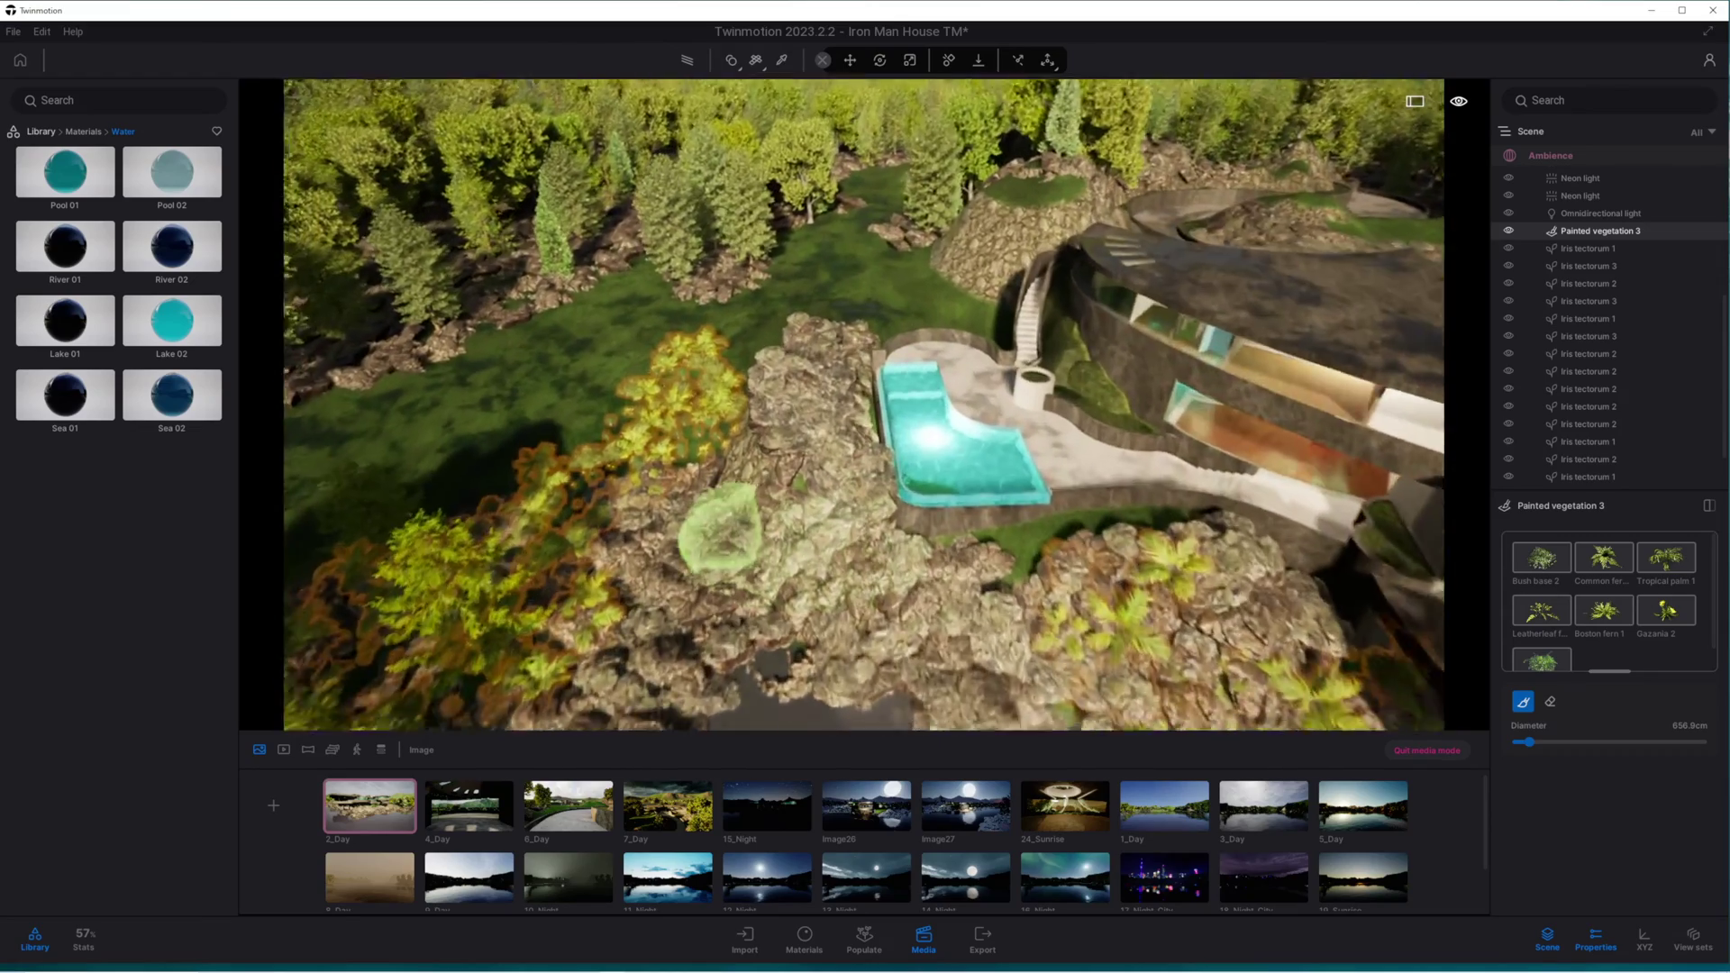
{"action": "key", "text": "a"}
{"action": "left_click_drag", "start_coordinate": [1101, 309], "coordinate": [1316, 382]}
{"action": "scroll", "coordinate": [1317, 382], "scroll_direction": "down", "scroll_amount": 10}
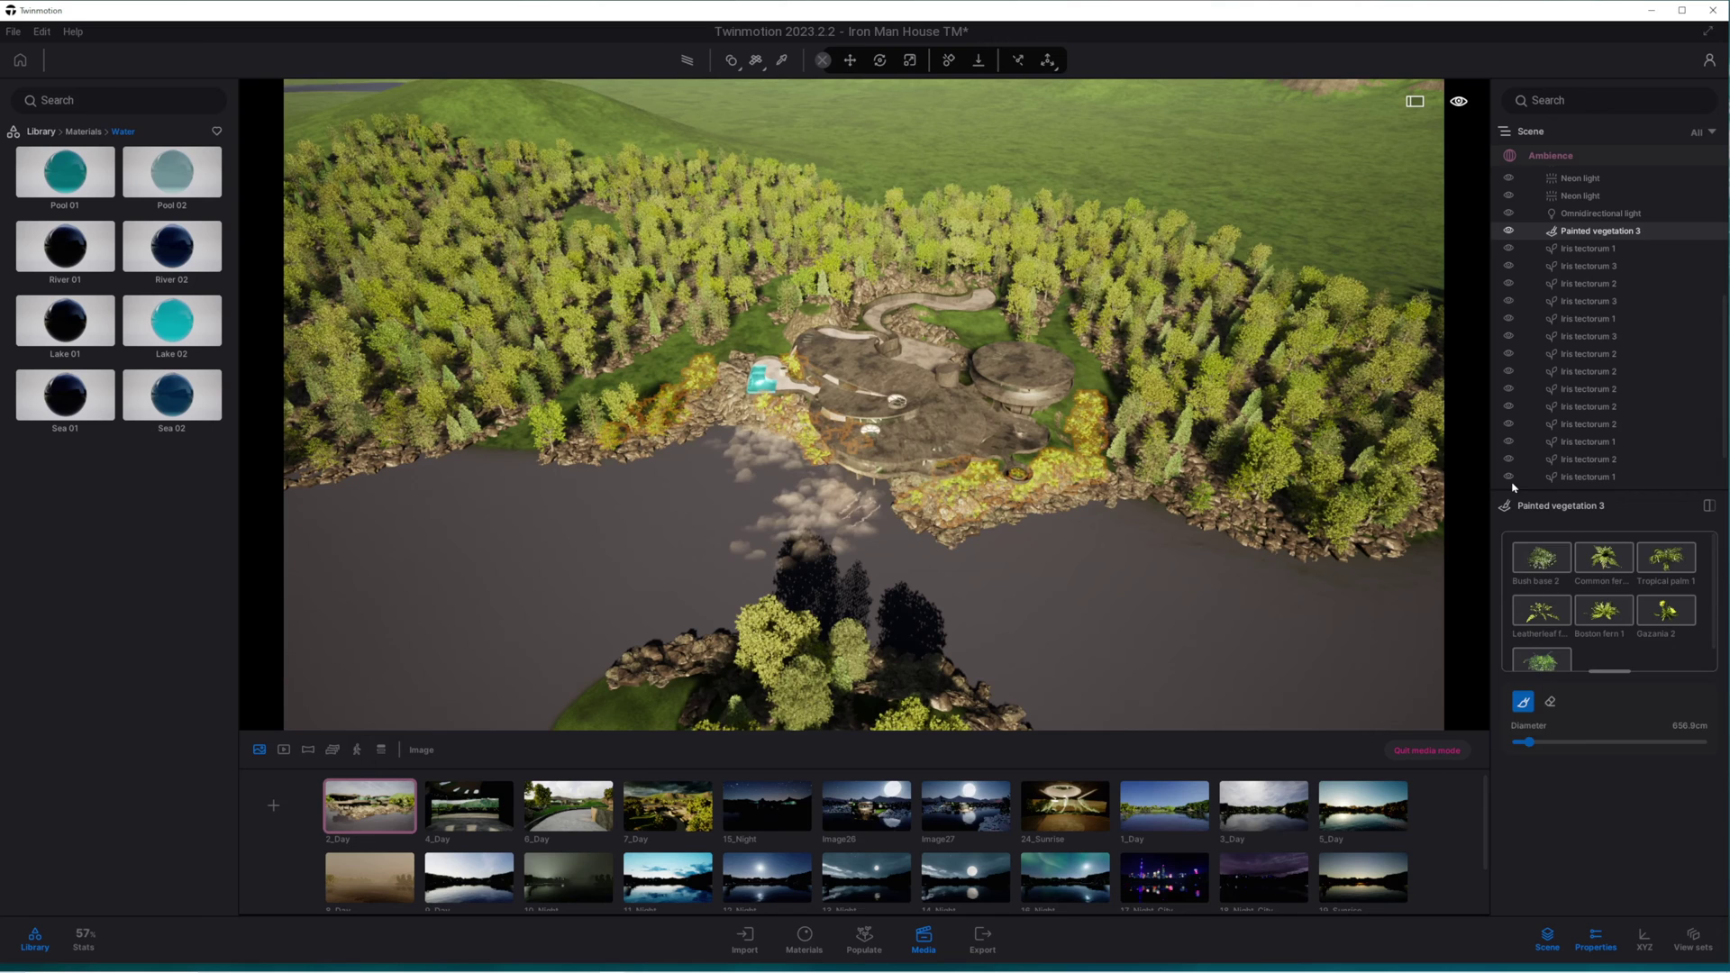
Step: Select Painted vegetation 3 and paint more of its bush mix over the grass and rocks beside the swimming pool
{"action": "left_click", "coordinate": [1516, 478]}
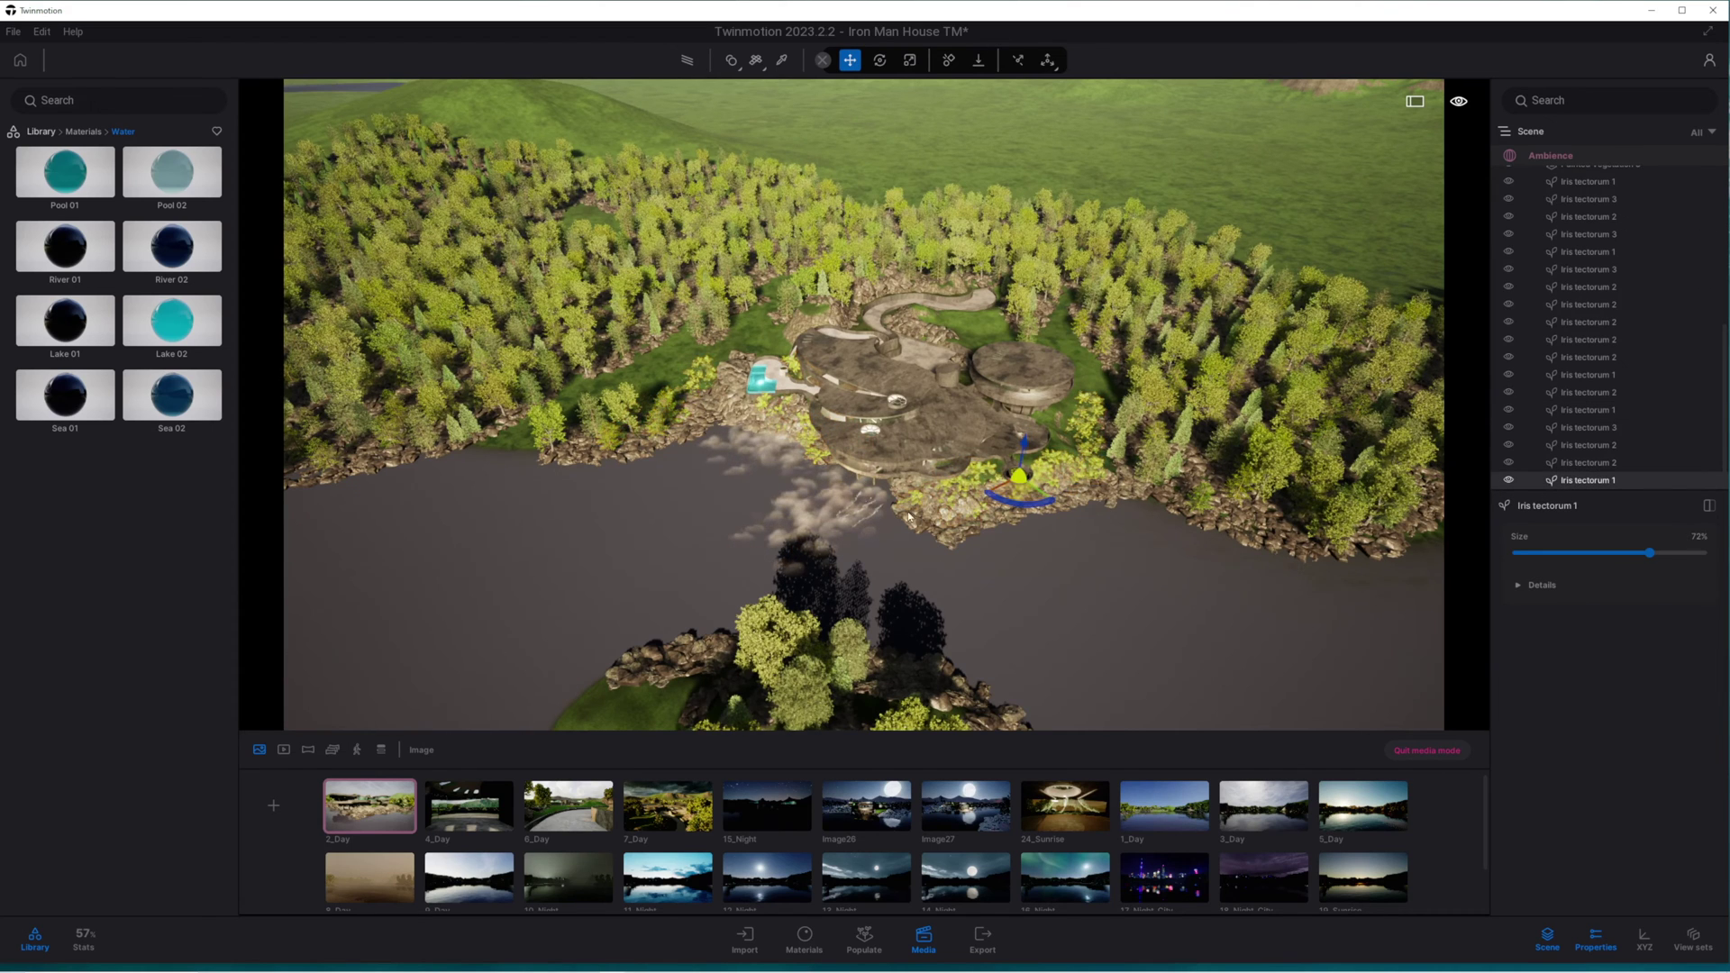
{"action": "scroll", "coordinate": [908, 516], "scroll_direction": "up", "scroll_amount": 2}
{"action": "scroll", "coordinate": [1715, 417], "scroll_direction": "up", "scroll_amount": 2}
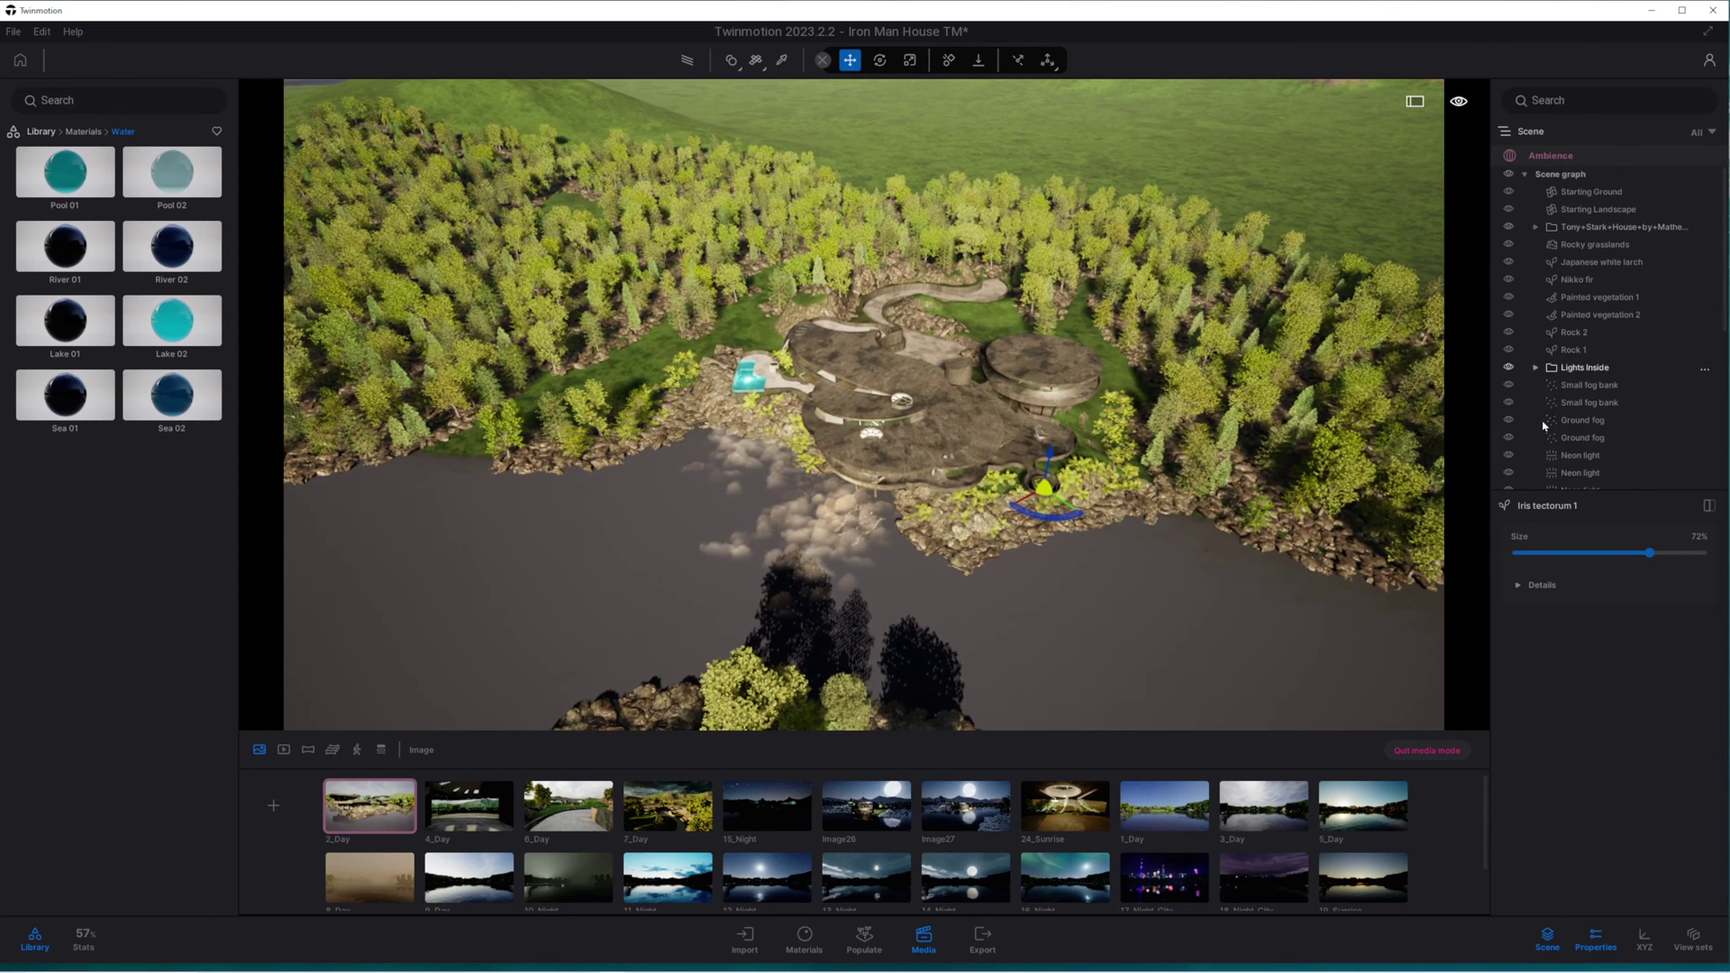
{"action": "double_click", "coordinate": [1574, 463]}
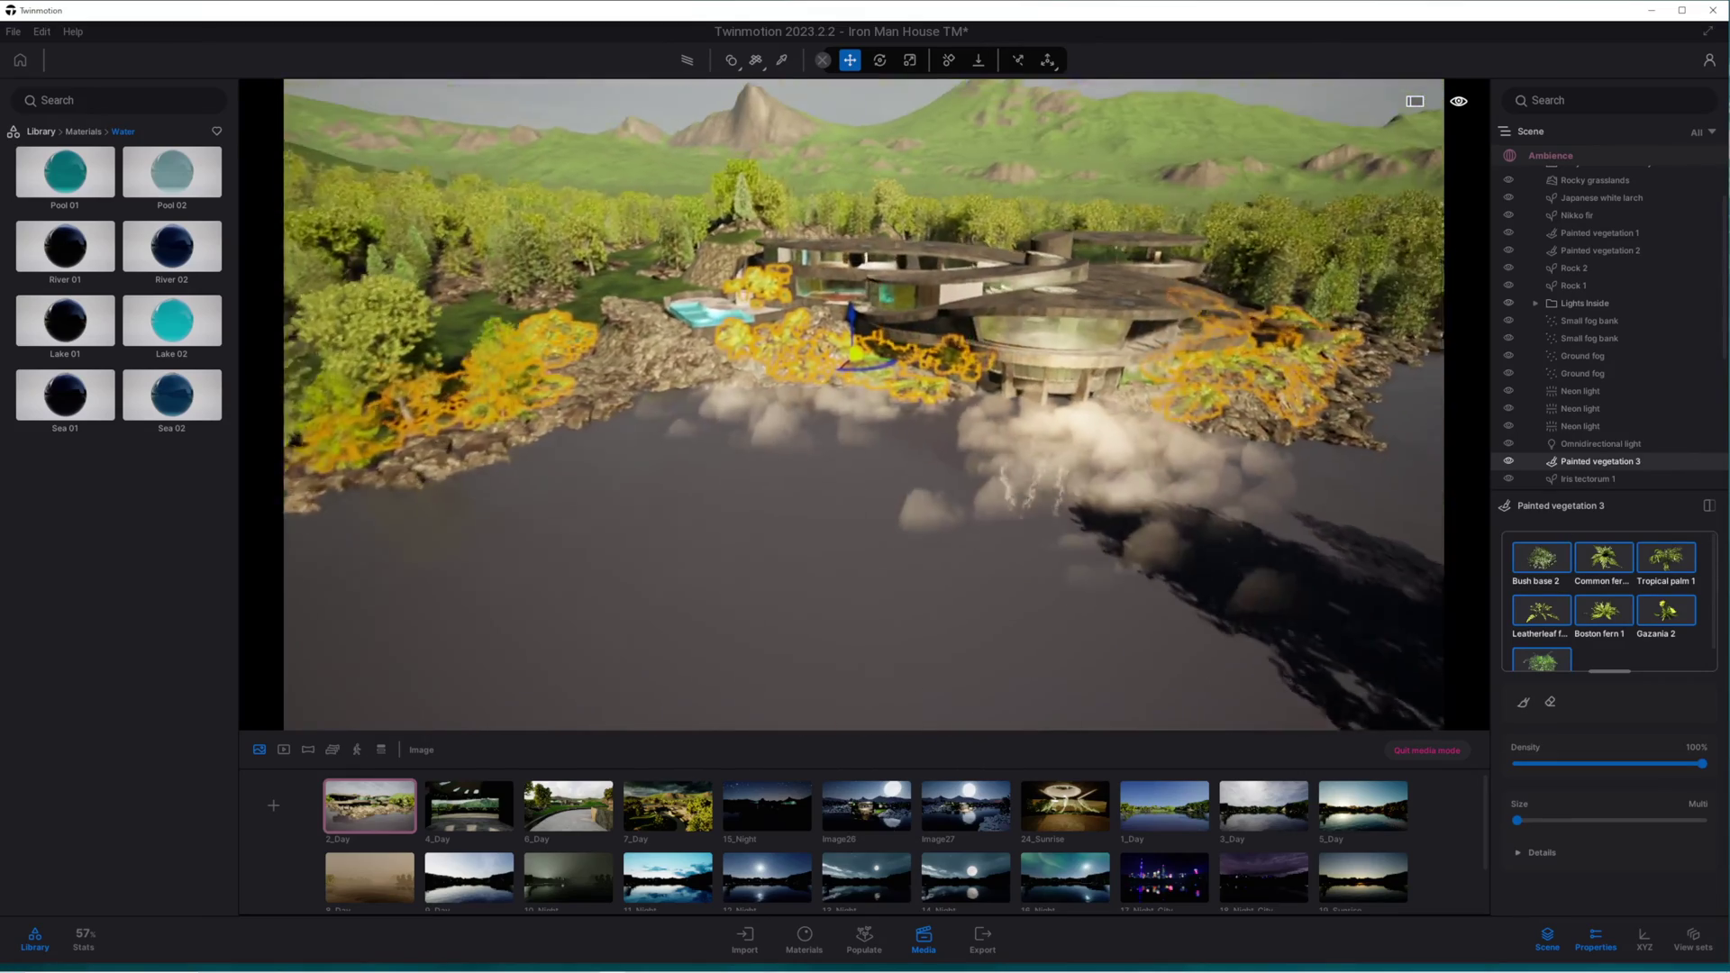
{"action": "key", "text": "w"}
{"action": "mouse_move", "coordinate": [1080, 450]}
{"action": "right_mouse_down"}
{"action": "mouse_move", "coordinate": [1080, 533]}
{"action": "mouse_move", "coordinate": [1009, 530]}
{"action": "right_mouse_up"}
{"action": "left_click", "coordinate": [1522, 701]}
{"action": "key", "text": "w"}
{"action": "key", "text": "w"}
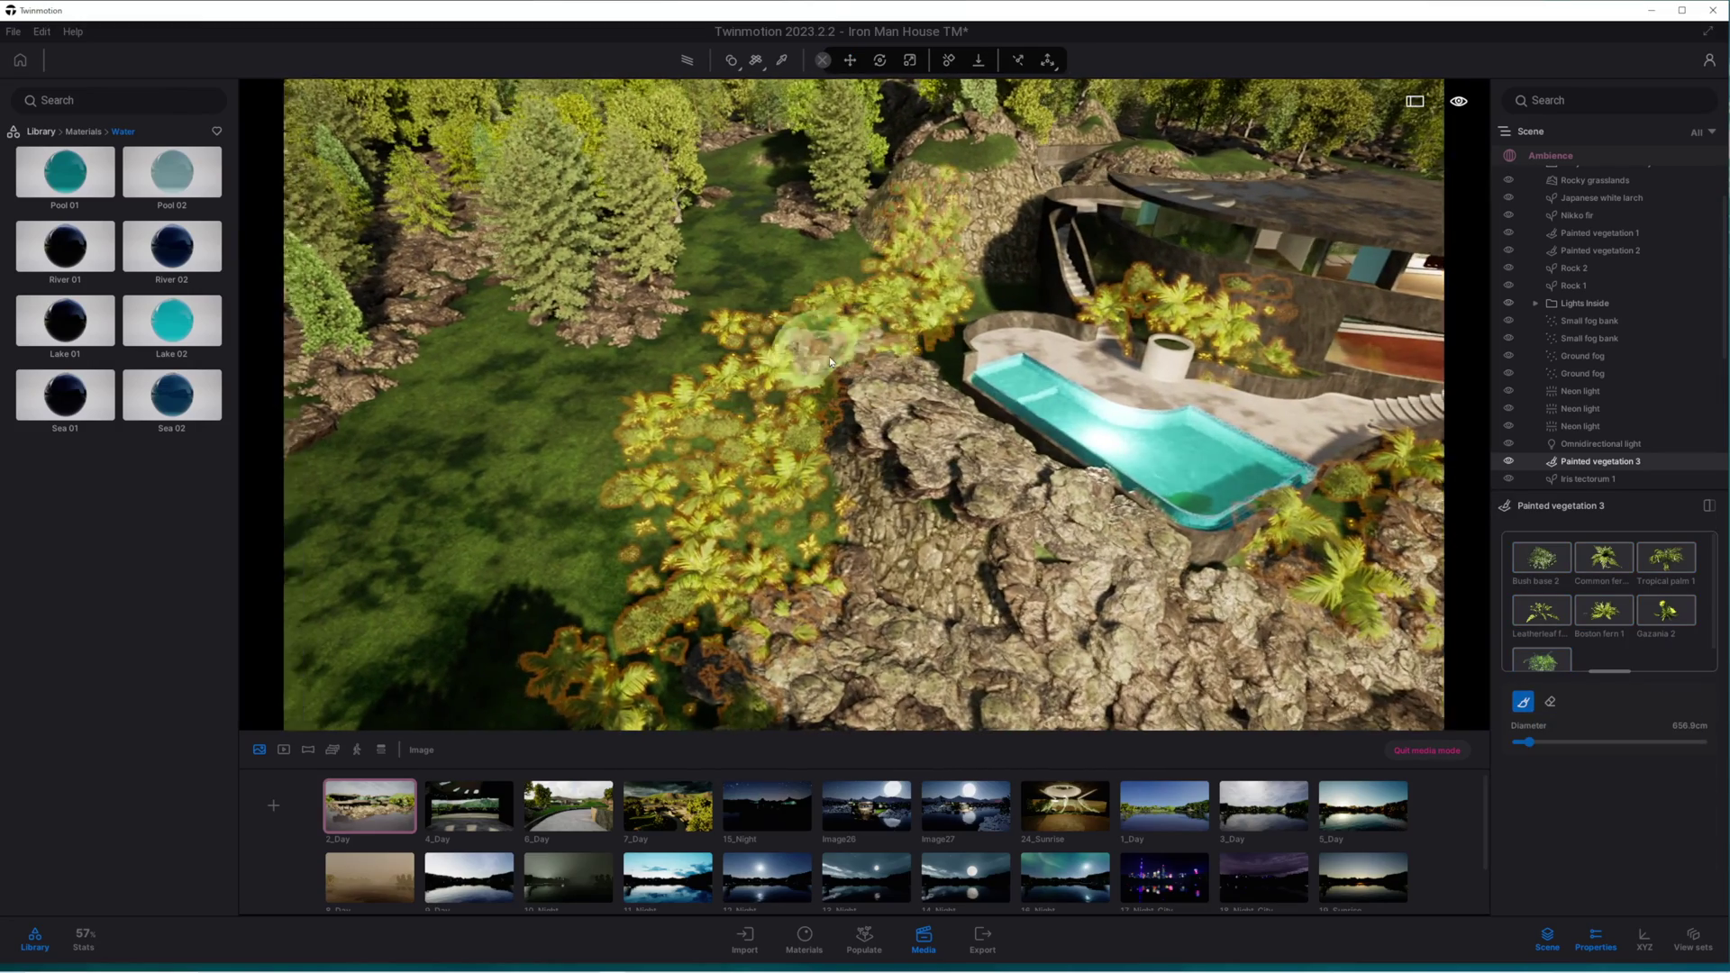
Step: Paint the bush mix on the lawn along the curved driveway and over the rocks behind its wall
{"action": "mouse_move", "coordinate": [1011, 386]}
{"action": "right_mouse_down"}
{"action": "mouse_move", "coordinate": [831, 212]}
{"action": "mouse_move", "coordinate": [811, 525]}
{"action": "mouse_move", "coordinate": [424, 501]}
{"action": "mouse_move", "coordinate": [807, 294]}
{"action": "mouse_move", "coordinate": [733, 365]}
{"action": "mouse_move", "coordinate": [874, 440]}
{"action": "mouse_move", "coordinate": [946, 279]}
{"action": "mouse_move", "coordinate": [675, 360]}
{"action": "mouse_move", "coordinate": [889, 502]}
{"action": "mouse_move", "coordinate": [1035, 552]}
{"action": "mouse_move", "coordinate": [865, 220]}
{"action": "mouse_move", "coordinate": [974, 254]}
{"action": "mouse_move", "coordinate": [892, 343]}
{"action": "mouse_move", "coordinate": [717, 401]}
{"action": "right_mouse_up"}
{"action": "left_click_drag", "start_coordinate": [716, 401], "coordinate": [618, 495]}
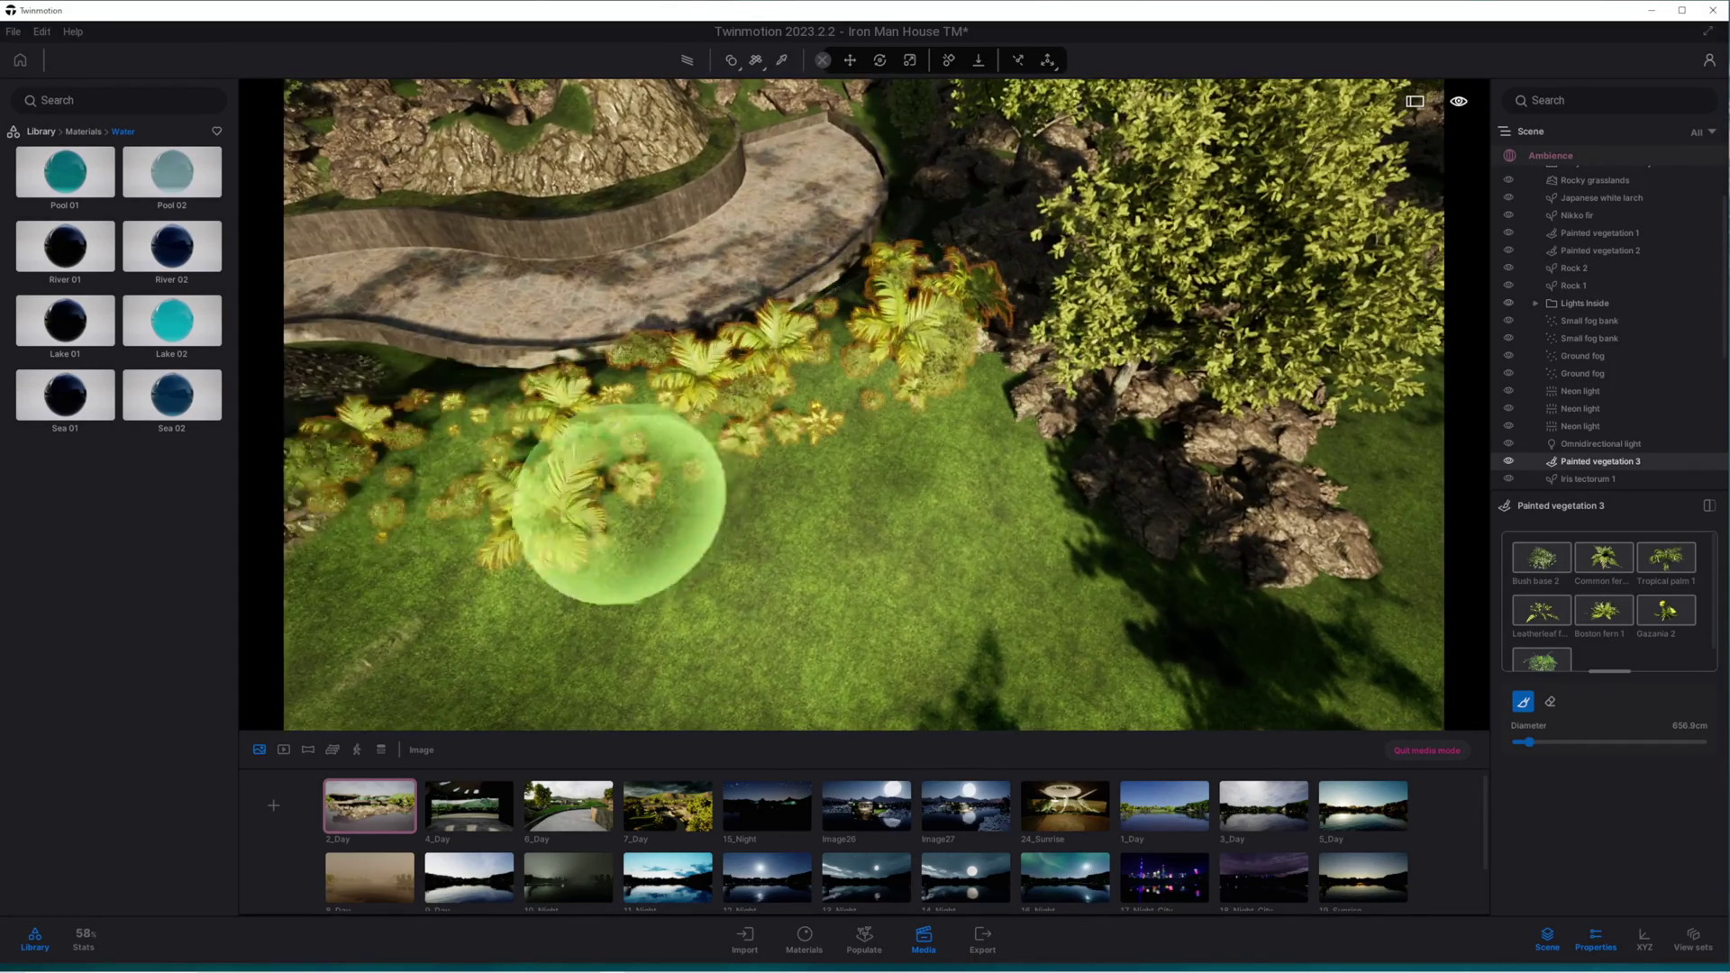
{"action": "right_click_drag", "start_coordinate": [618, 494], "coordinate": [720, 406]}
{"action": "left_click_drag", "start_coordinate": [720, 406], "coordinate": [657, 347]}
{"action": "middle_click_drag", "start_coordinate": [1012, 158], "coordinate": [1013, 301]}
{"action": "left_click_drag", "start_coordinate": [1077, 262], "coordinate": [509, 275]}
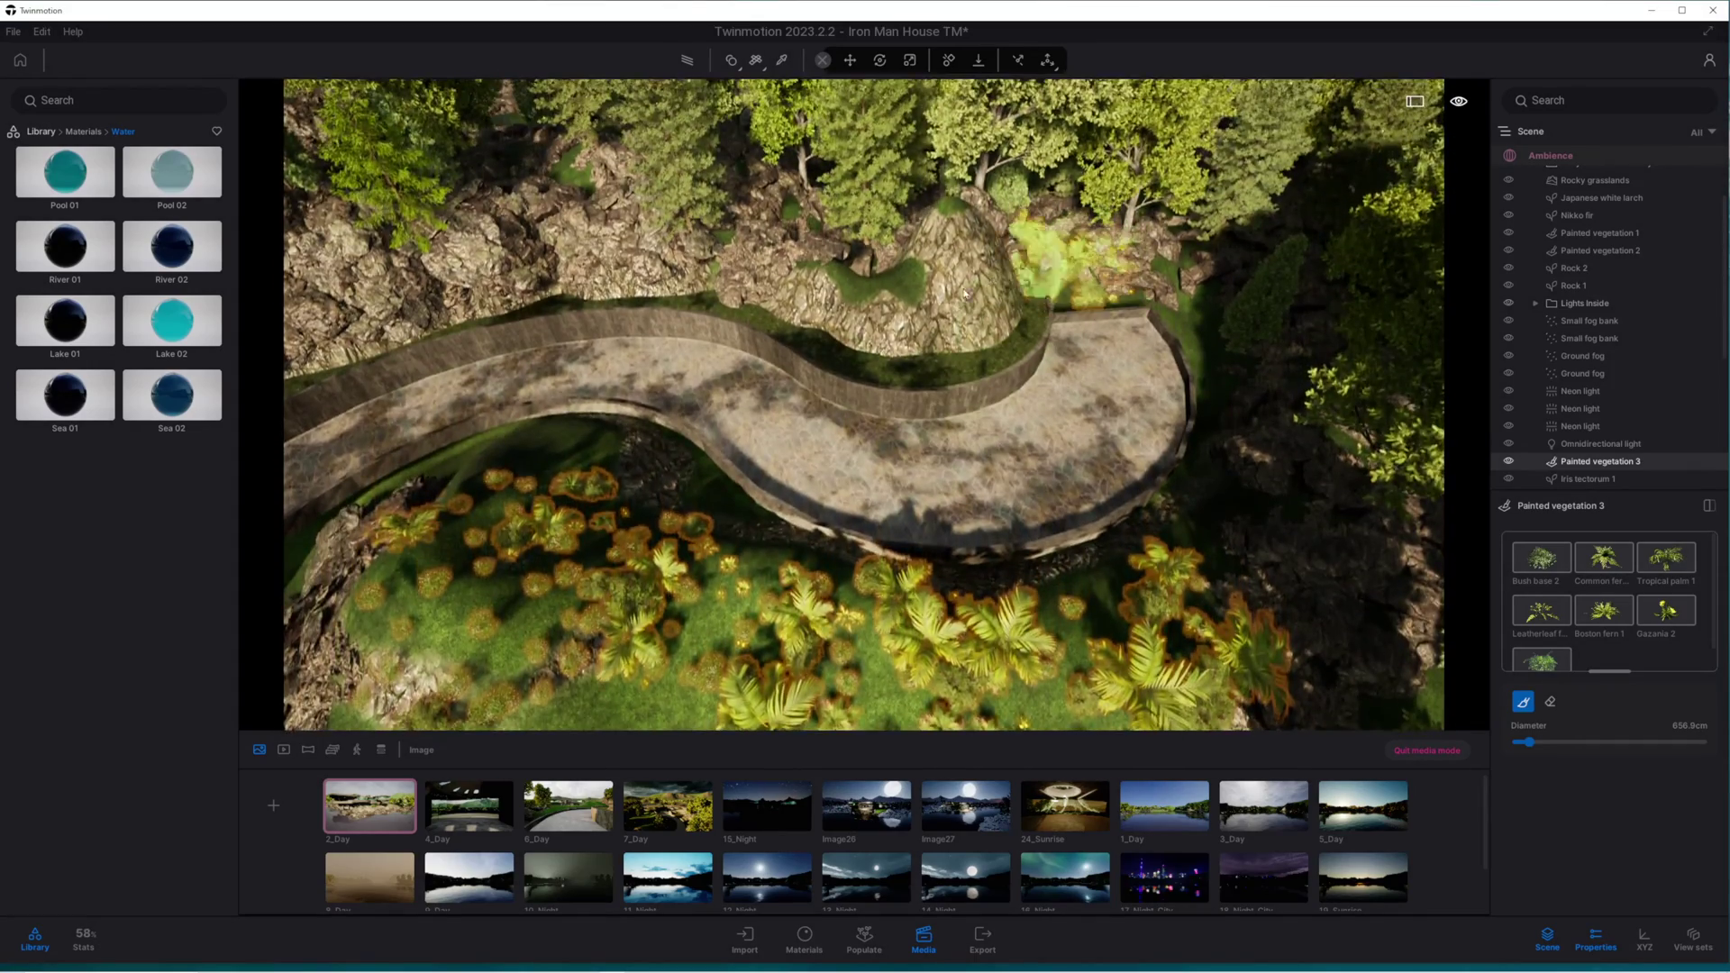
{"action": "key", "text": "d"}
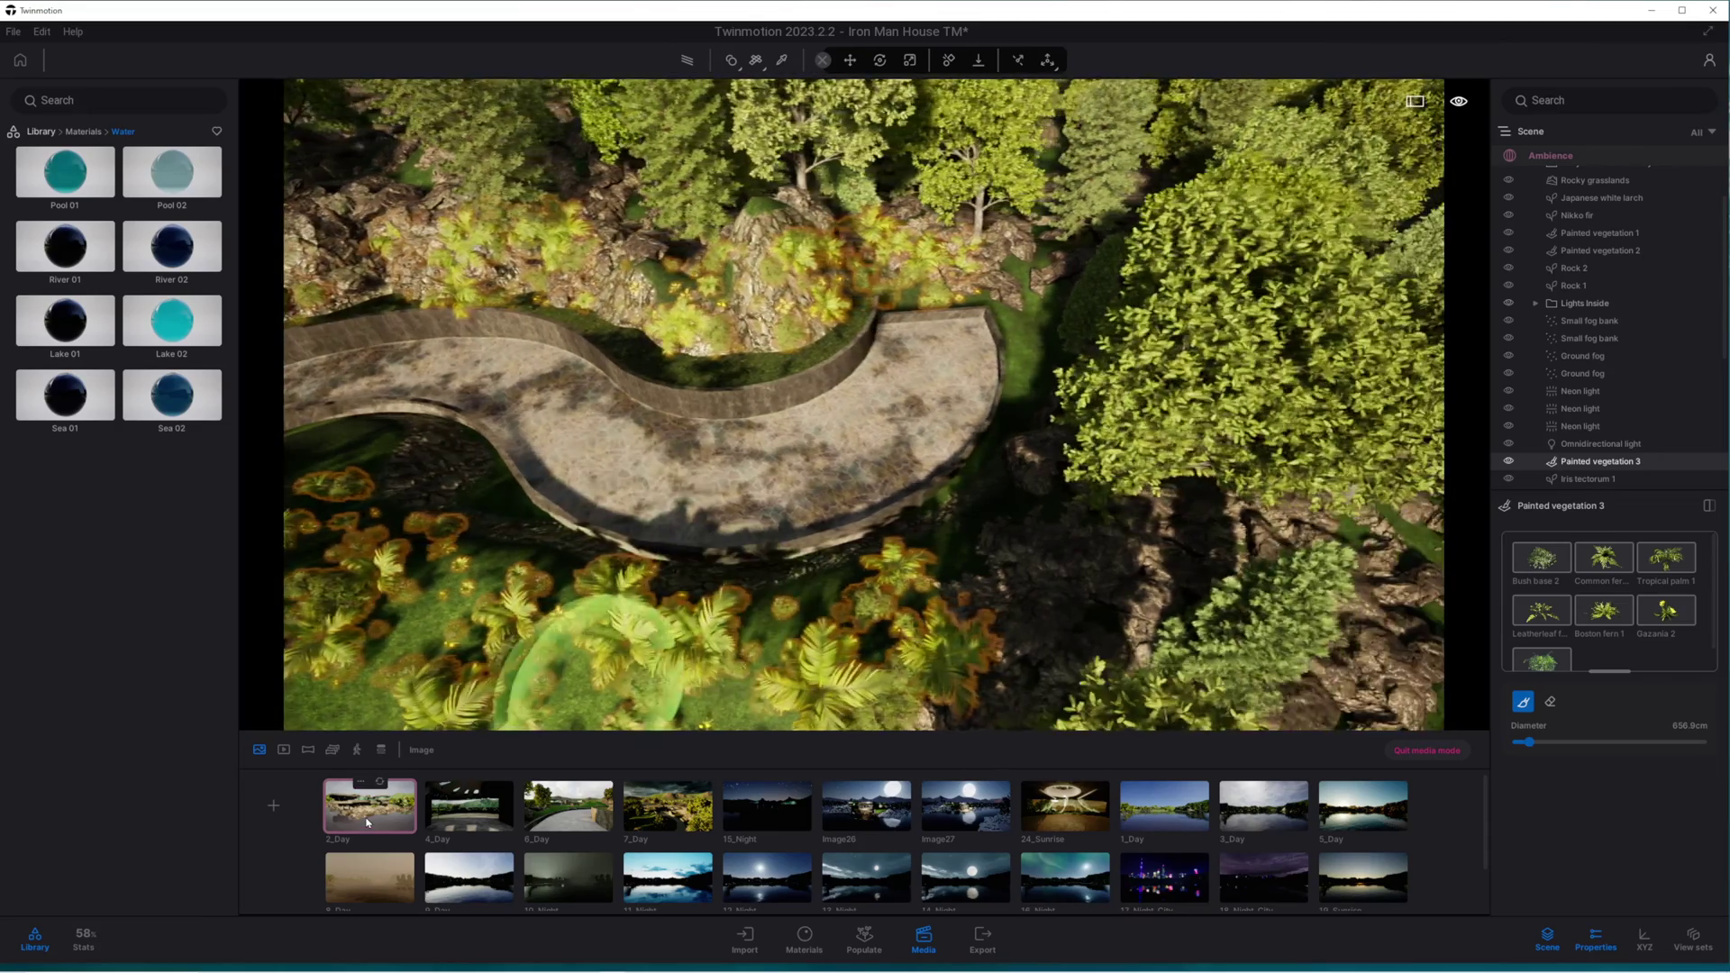
Step: Open the 6_Day image, pick the driveway's flagstone paving material and save the project
{"action": "left_click", "coordinate": [368, 818]}
{"action": "left_click", "coordinate": [569, 807]}
{"action": "key", "text": "t"}
{"action": "left_click", "coordinate": [880, 674]}
{"action": "left_click", "coordinate": [13, 32]}
{"action": "left_click", "coordinate": [28, 188]}
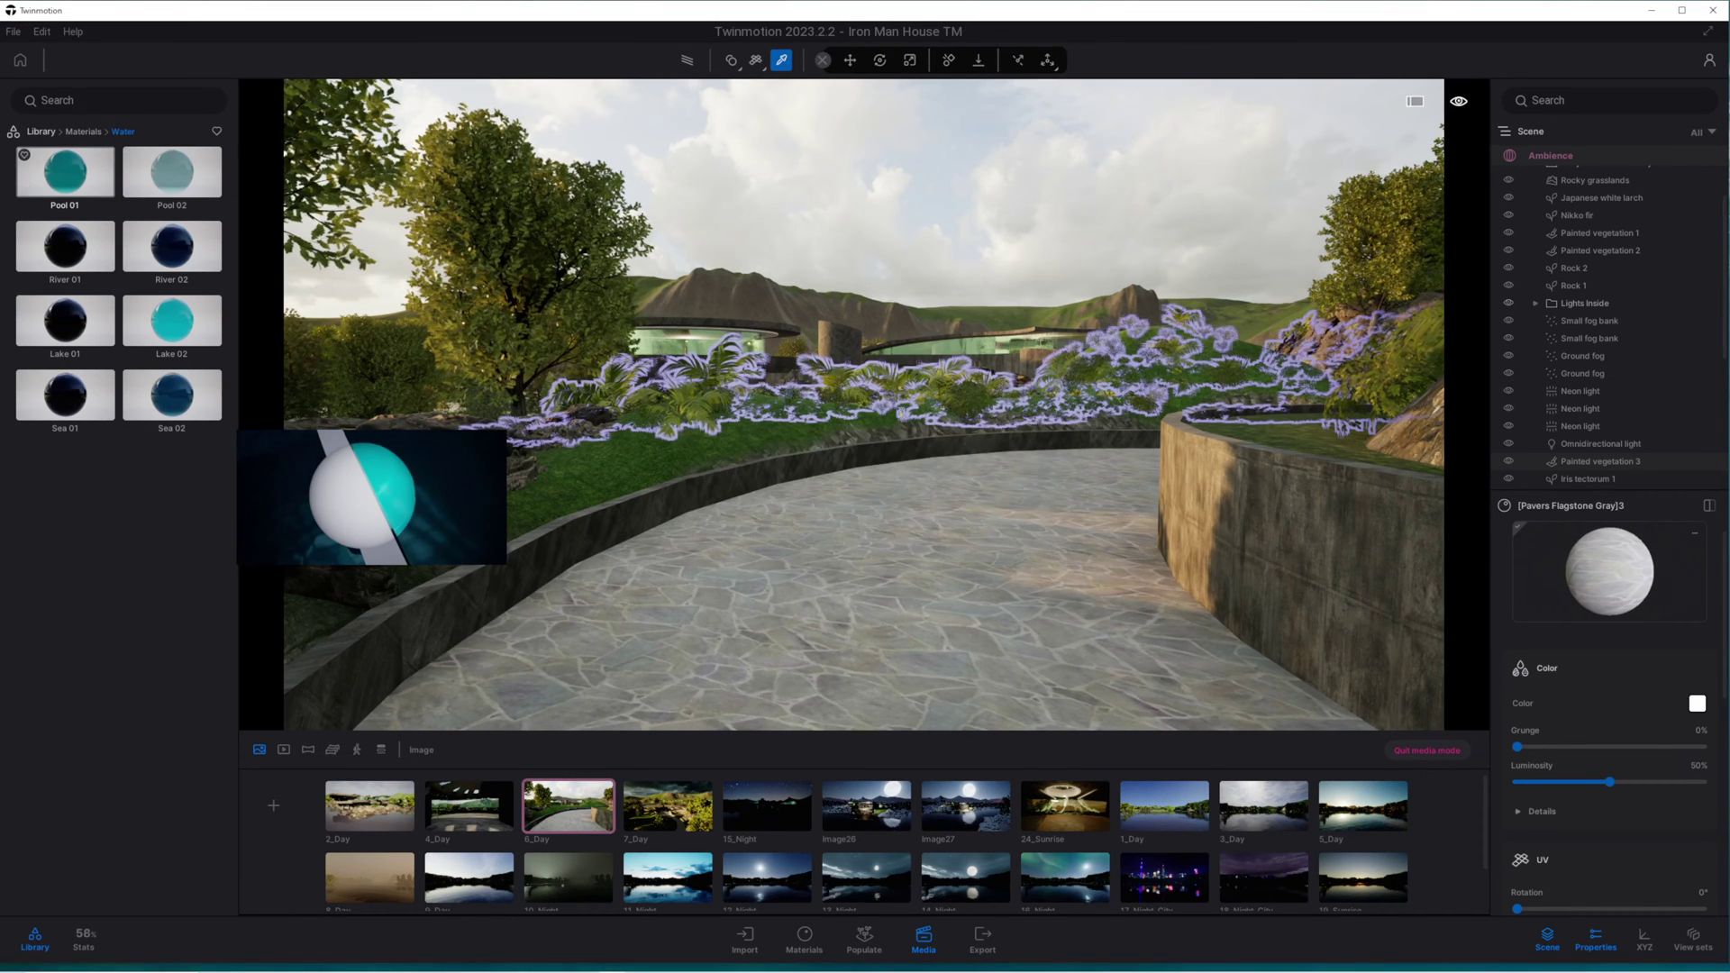
Step: Set the flagstone paving's grunge to 93% and its roughness to about 27%
{"action": "left_click_drag", "start_coordinate": [1671, 753], "coordinate": [1689, 761]}
{"action": "scroll", "coordinate": [1557, 719], "scroll_direction": "up", "scroll_amount": 1}
{"action": "scroll", "coordinate": [1569, 811], "scroll_direction": "down", "scroll_amount": 3}
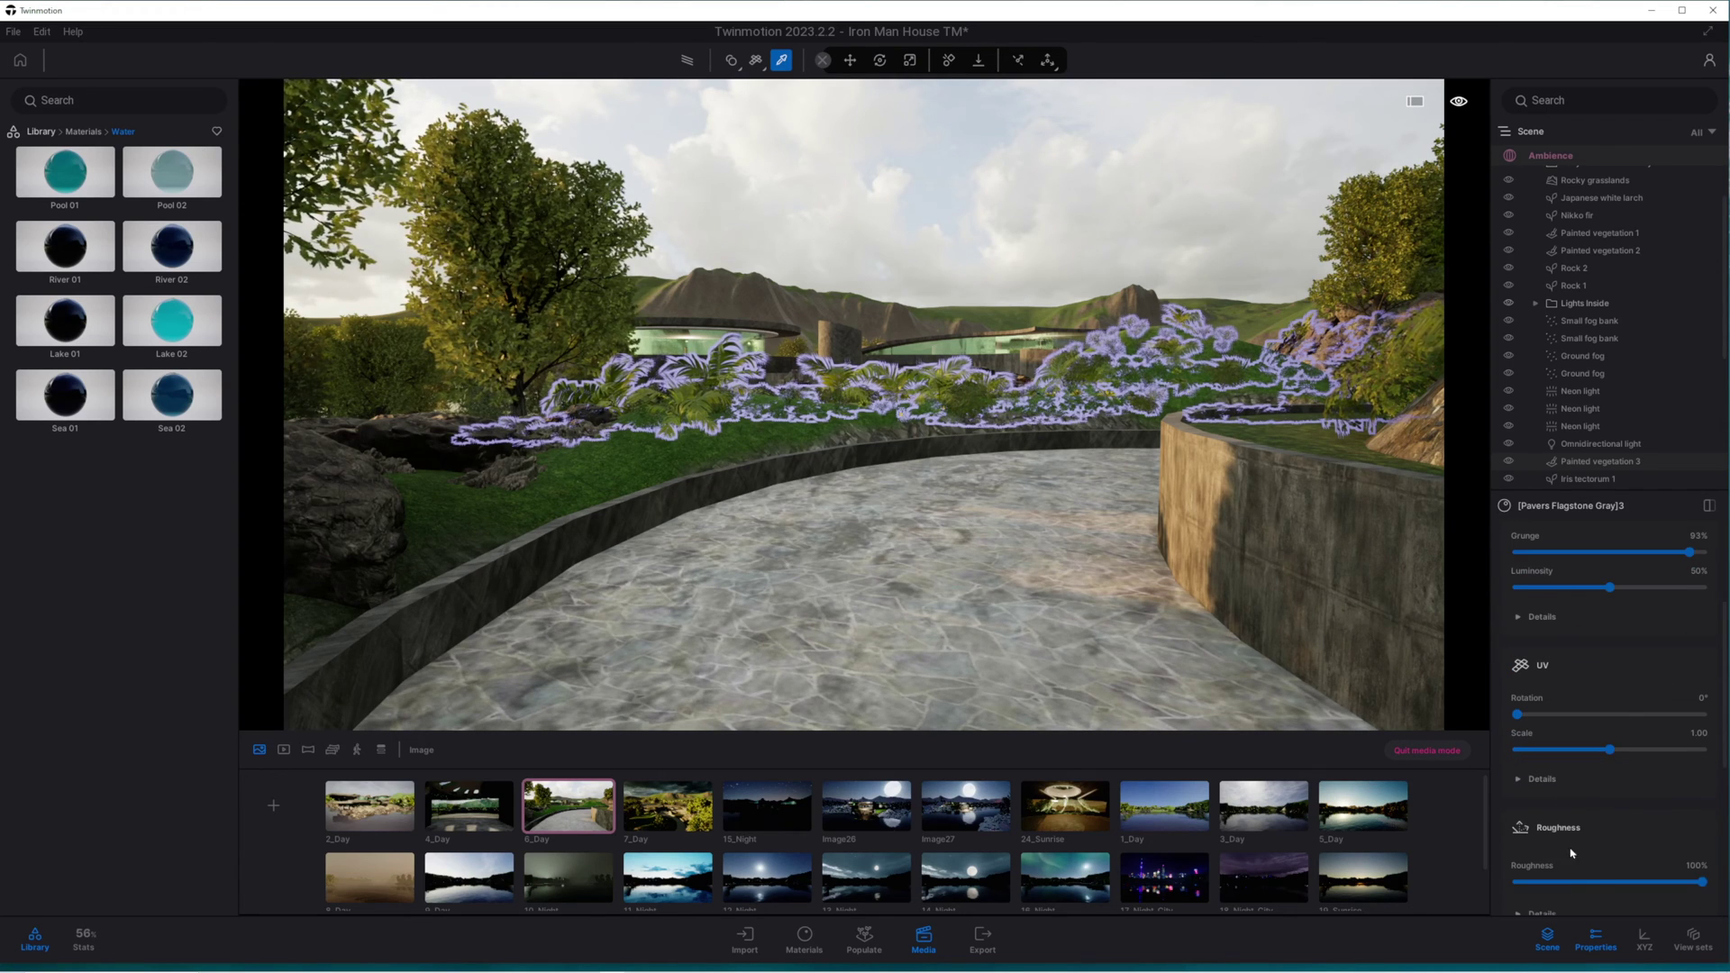
{"action": "left_click_drag", "start_coordinate": [1565, 885], "coordinate": [1572, 887]}
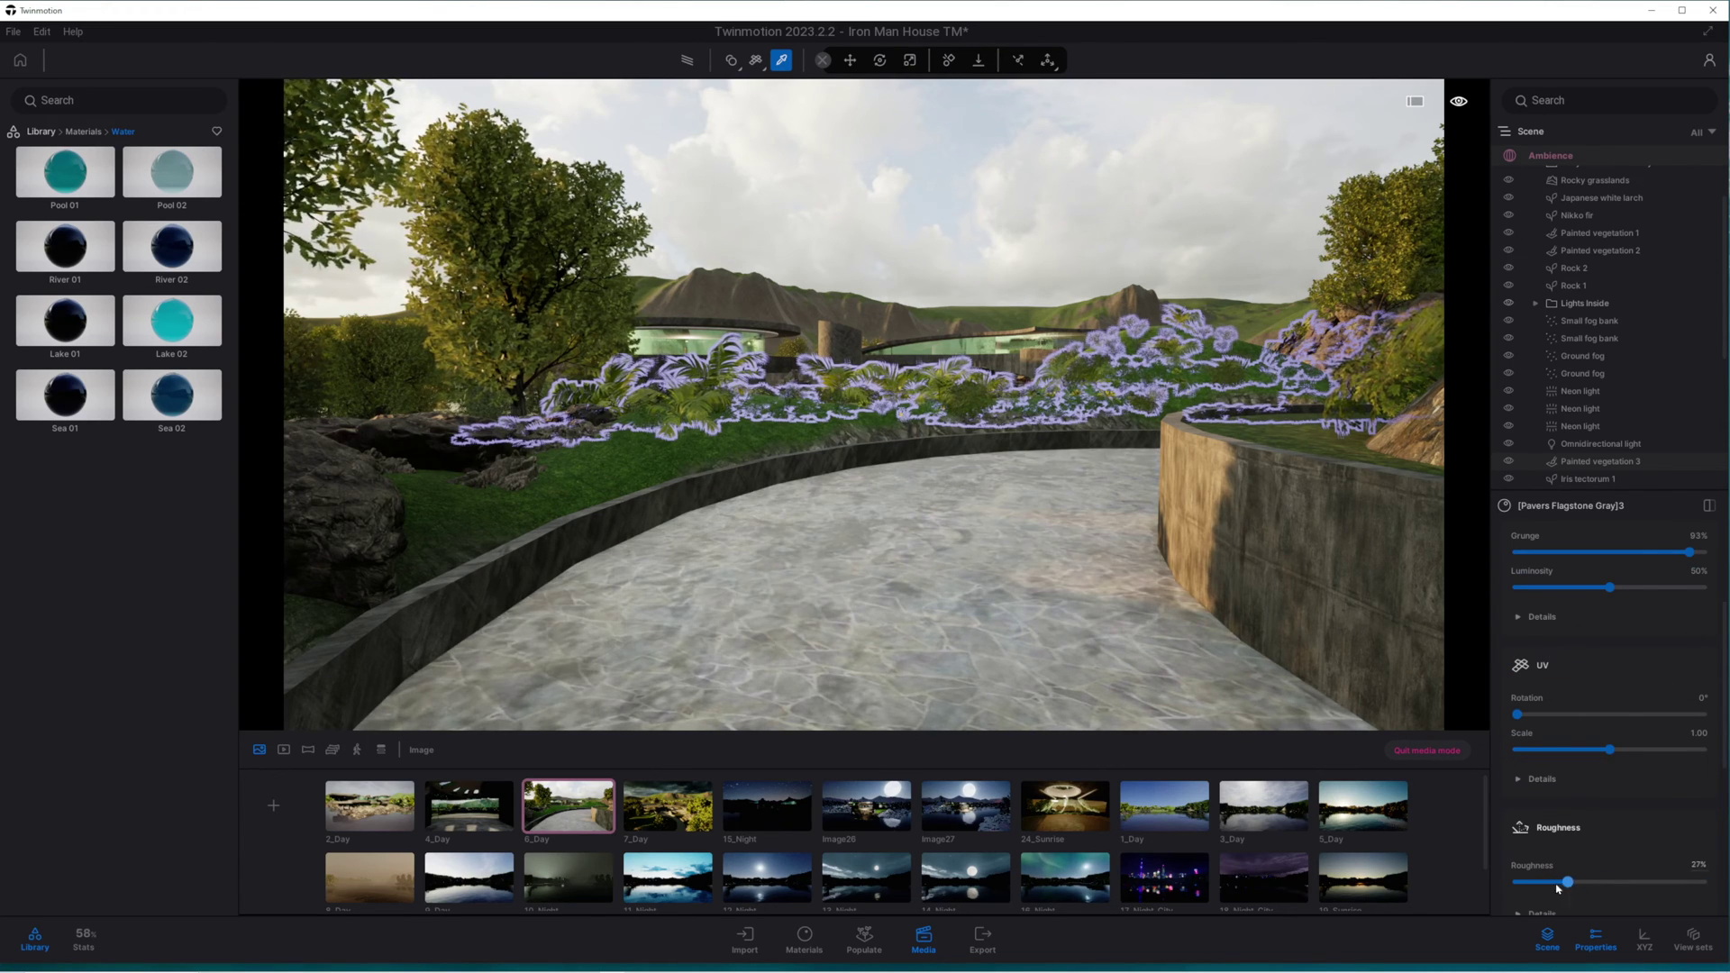
Step: Open the 7_Day image and move all the Iris tectorum plants into a new container named Planting
{"action": "left_click", "coordinate": [660, 806]}
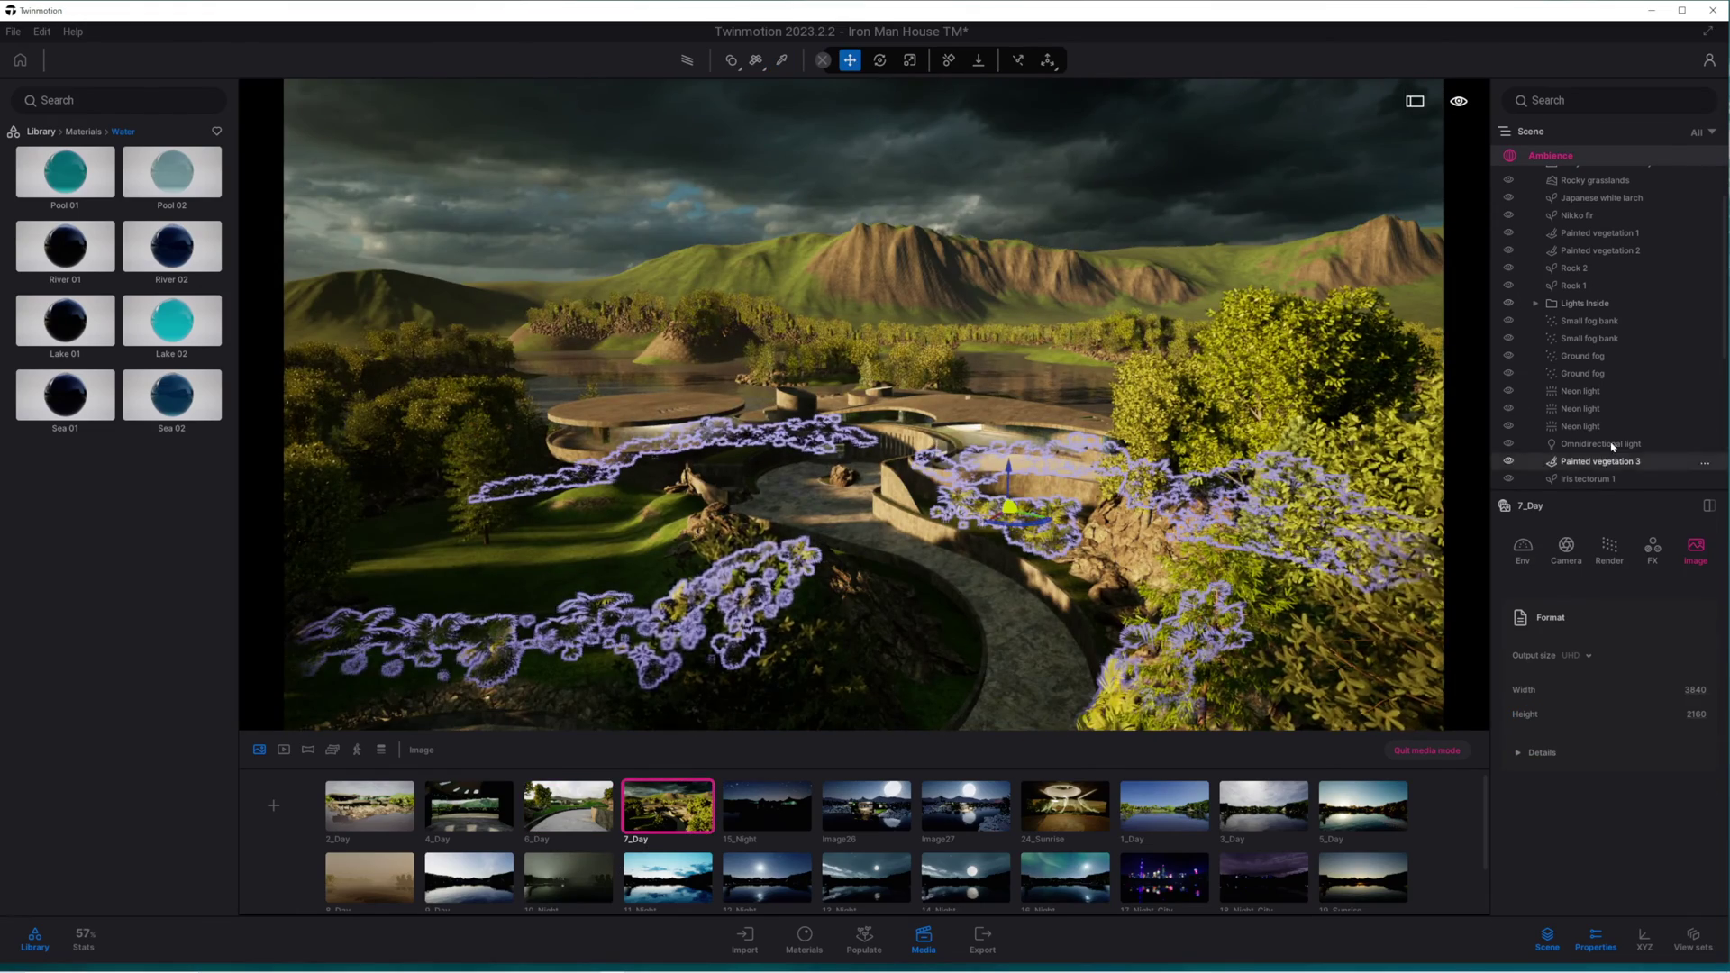
{"action": "left_click", "coordinate": [1607, 478]}
{"action": "left_click_drag", "start_coordinate": [1724, 351], "coordinate": [1724, 479]}
{"action": "left_click", "coordinate": [1590, 480], "text": "shift"}
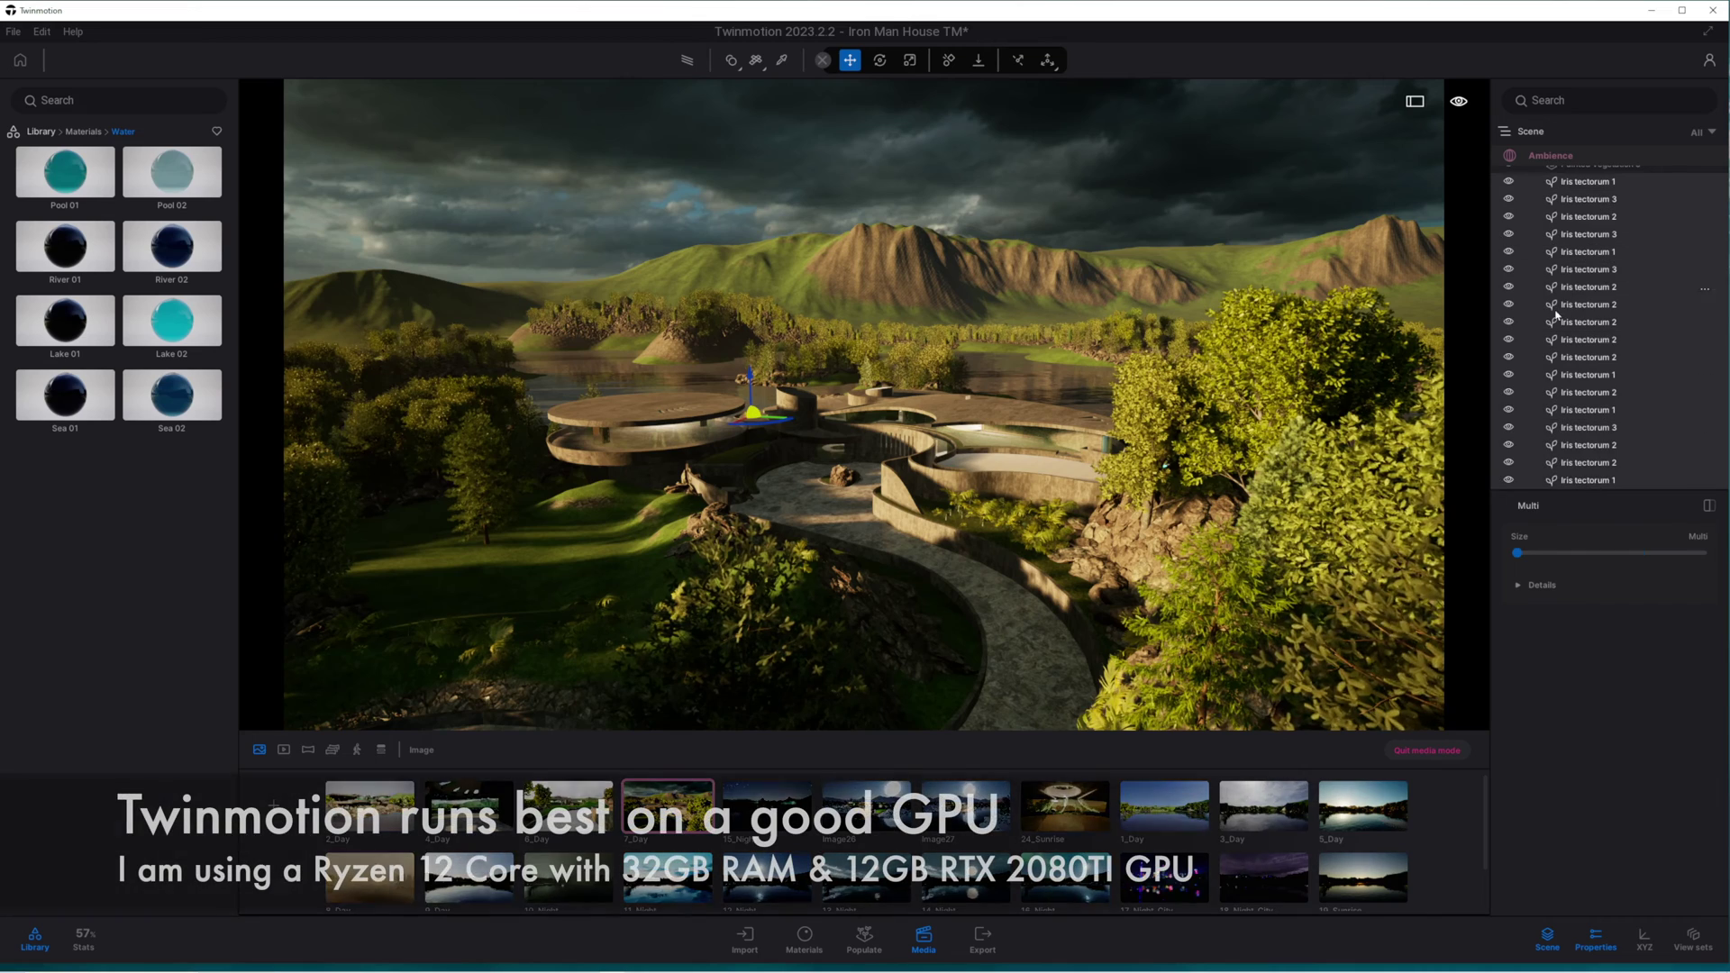
{"action": "scroll", "coordinate": [1587, 297], "scroll_direction": "up", "scroll_amount": 2}
{"action": "right_click", "coordinate": [1590, 288]}
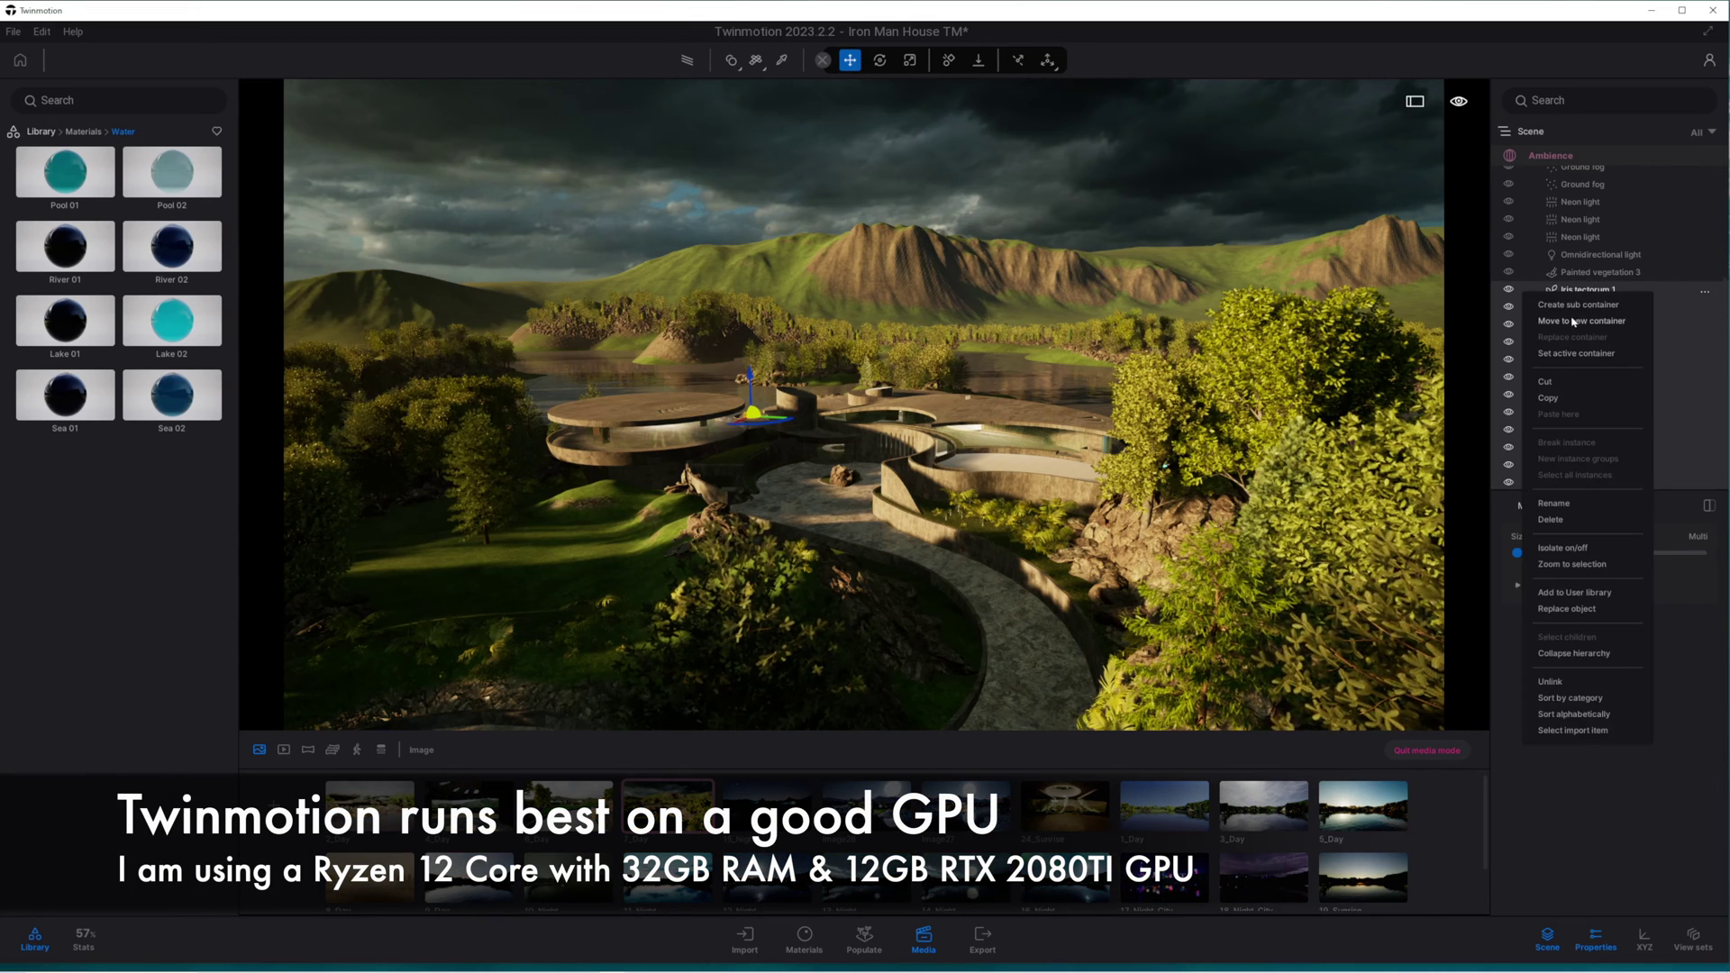
{"action": "left_click", "coordinate": [1574, 322]}
Step: Collapse the Planting container and rename Painted vegetation 3 as Bushes
{"action": "left_click", "coordinate": [1558, 272]}
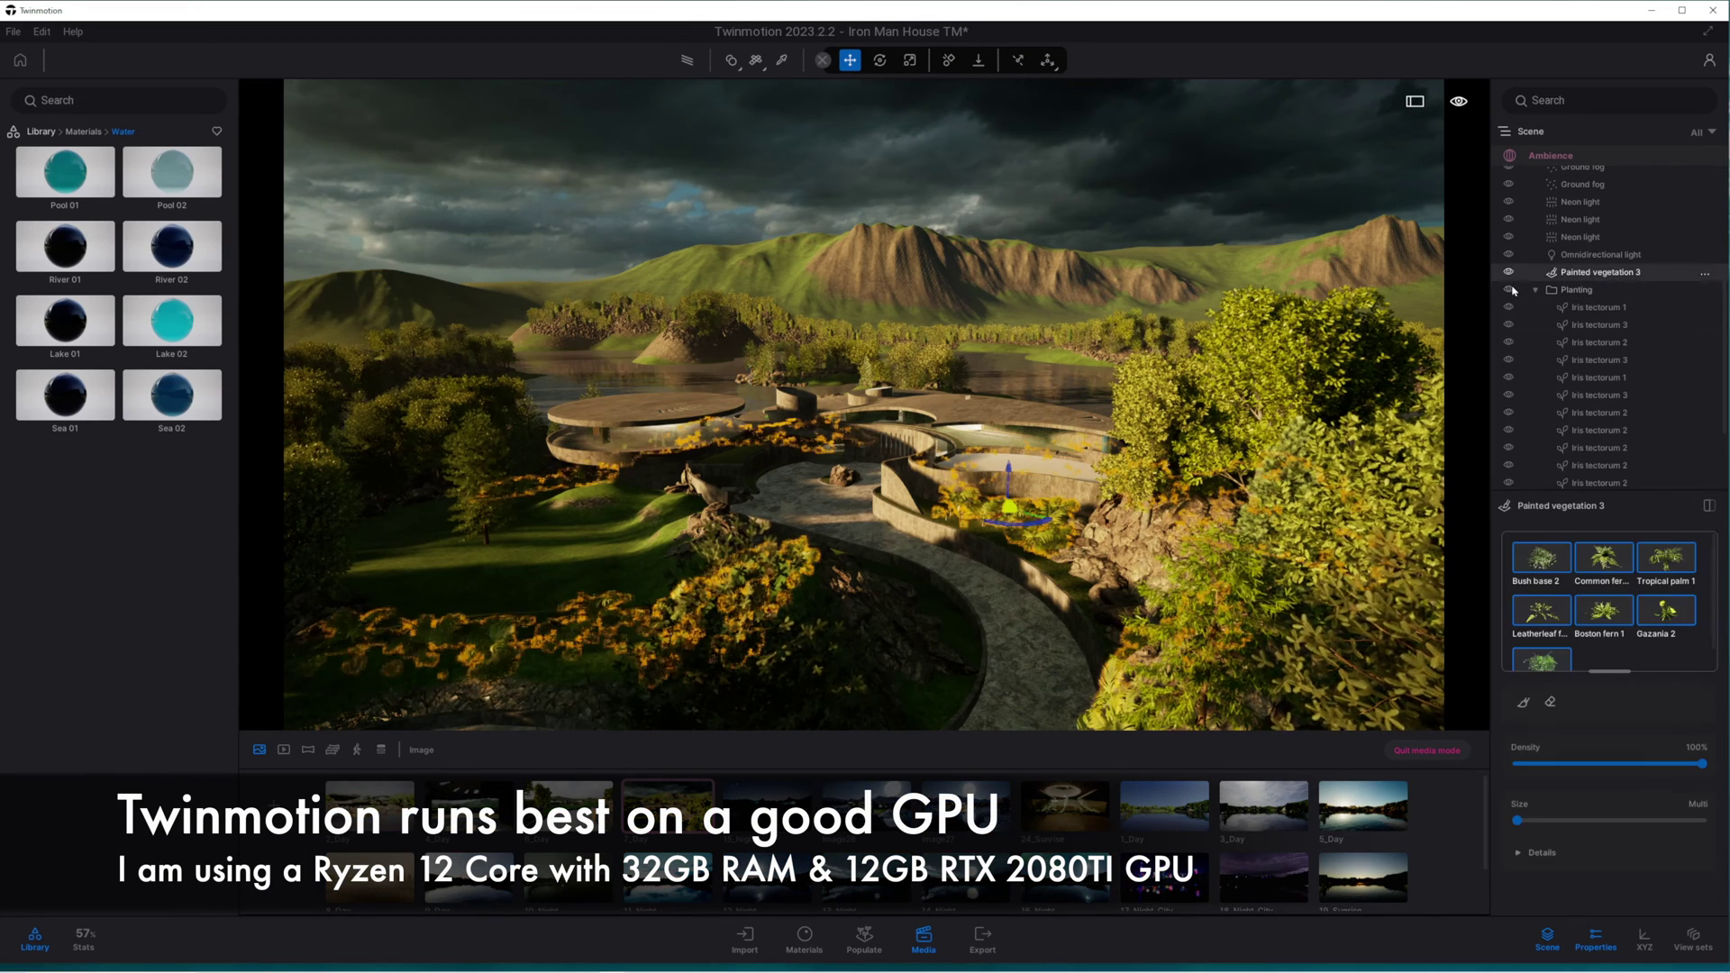
{"action": "left_click", "coordinate": [1535, 290]}
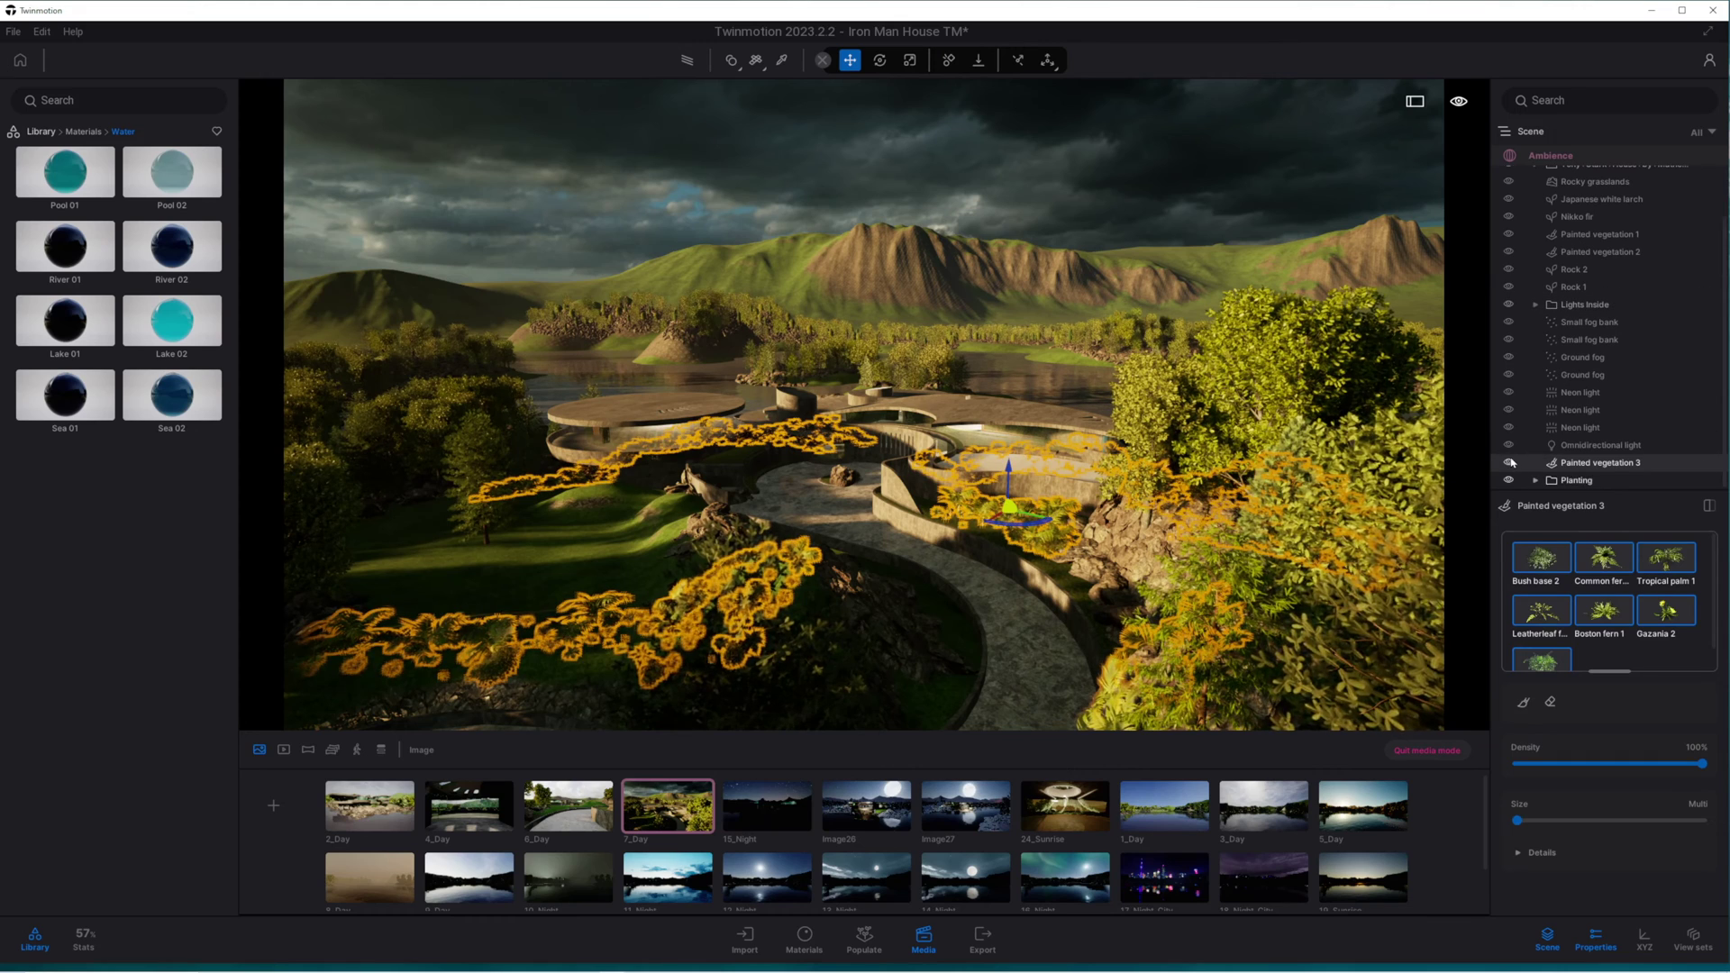
{"action": "double_click", "coordinate": [1571, 463]}
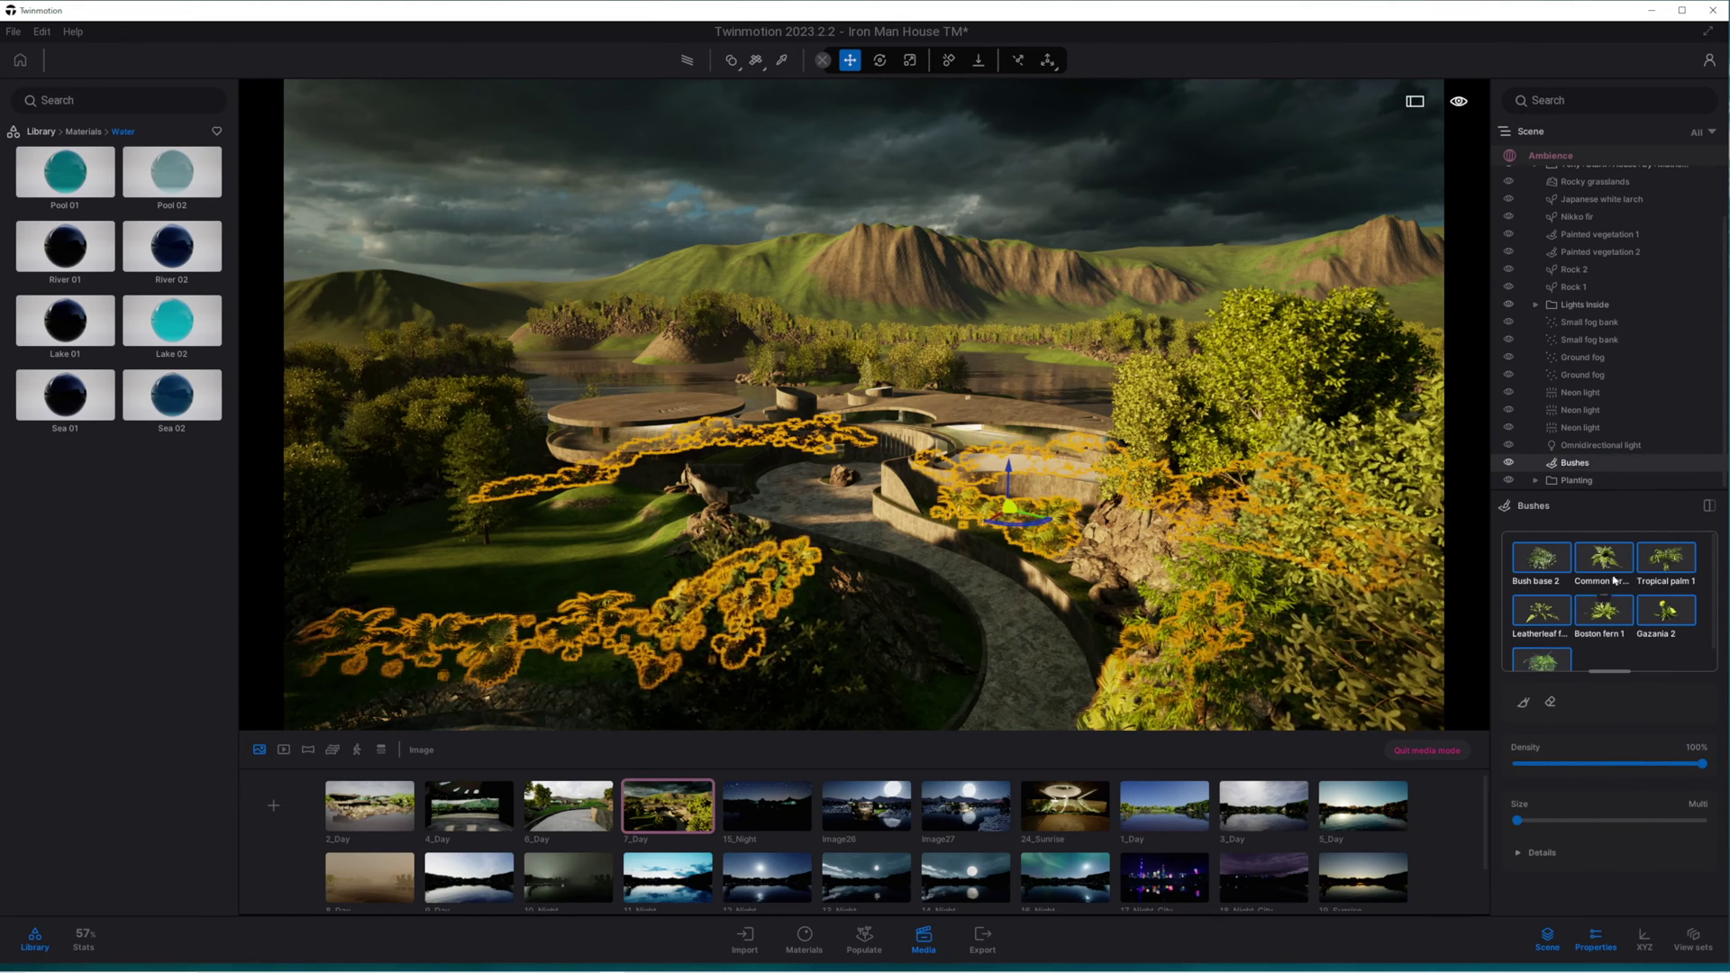
Step: Move the neon lights and the omnidirectional light into the Lights Inside container and collapse it
{"action": "left_click", "coordinate": [1583, 445]}
{"action": "left_click", "coordinate": [1566, 393], "text": "shift"}
{"action": "left_click_drag", "start_coordinate": [1566, 393], "coordinate": [1560, 308]}
{"action": "left_click", "coordinate": [1535, 304]}
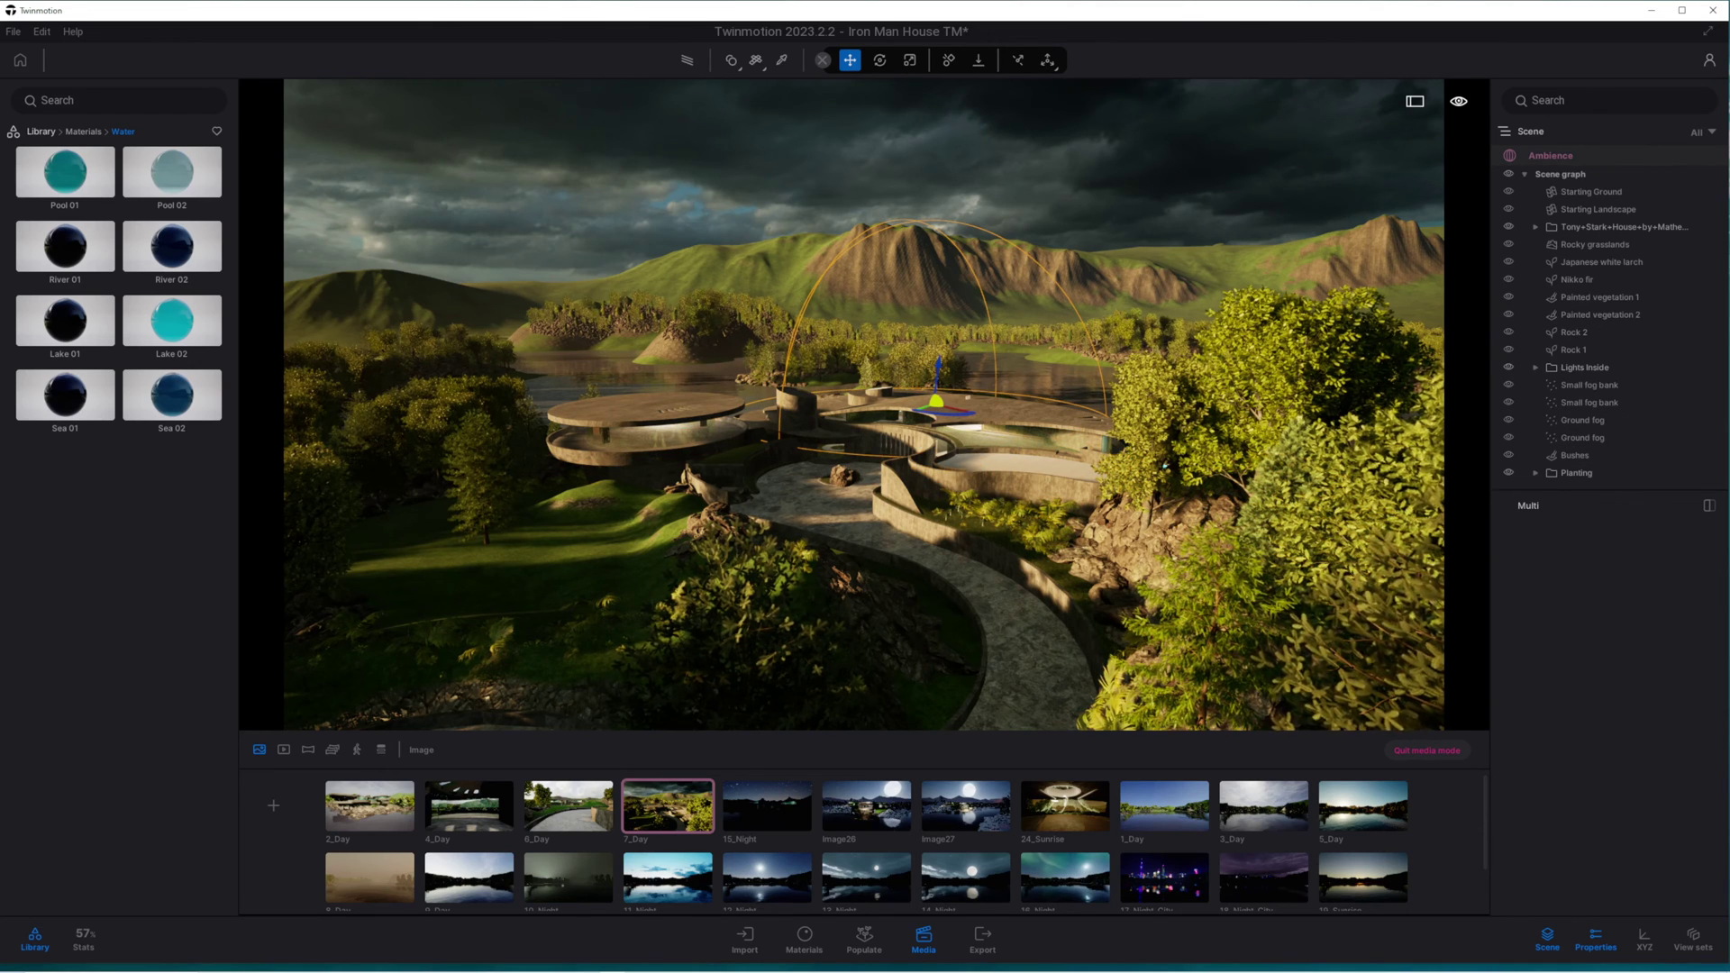
Step: Set the 7_Day image's season to winter and its weather slightly past the precipitation setting for falling snow
{"action": "right_click_drag", "start_coordinate": [864, 405], "coordinate": [903, 387]}
{"action": "left_click", "coordinate": [1551, 155]}
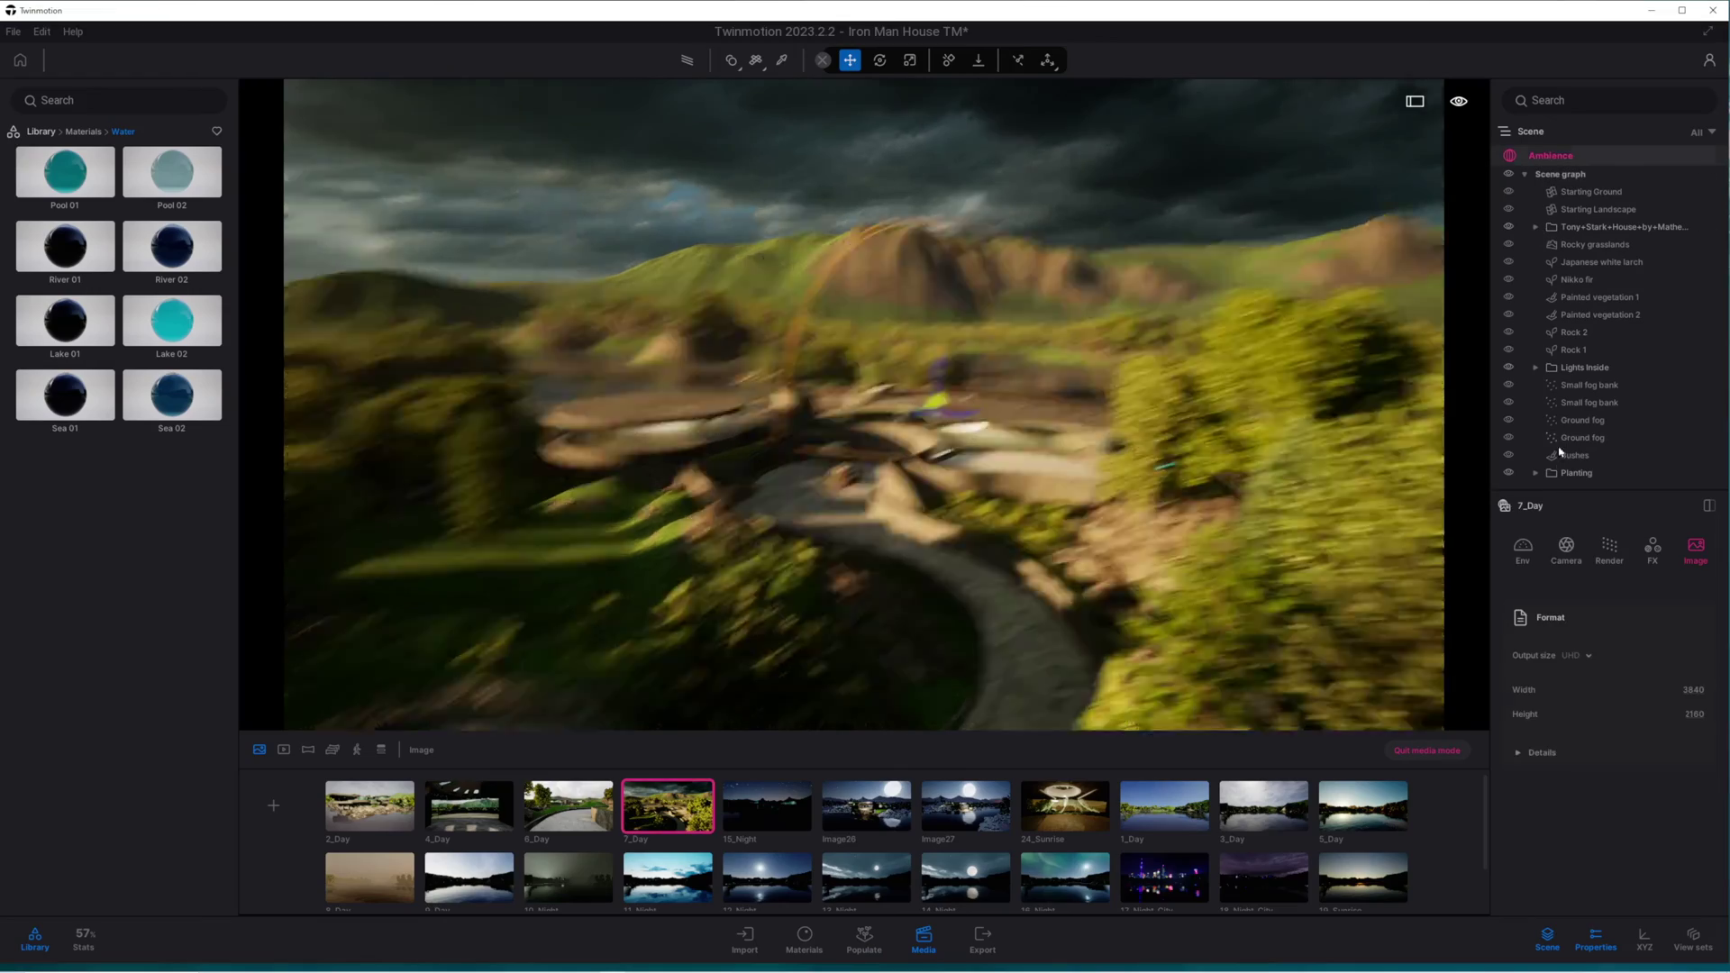
{"action": "left_click", "coordinate": [1521, 550]}
{"action": "scroll", "coordinate": [1558, 720], "scroll_direction": "down", "scroll_amount": 4}
{"action": "scroll", "coordinate": [1586, 839], "scroll_direction": "down", "scroll_amount": 2}
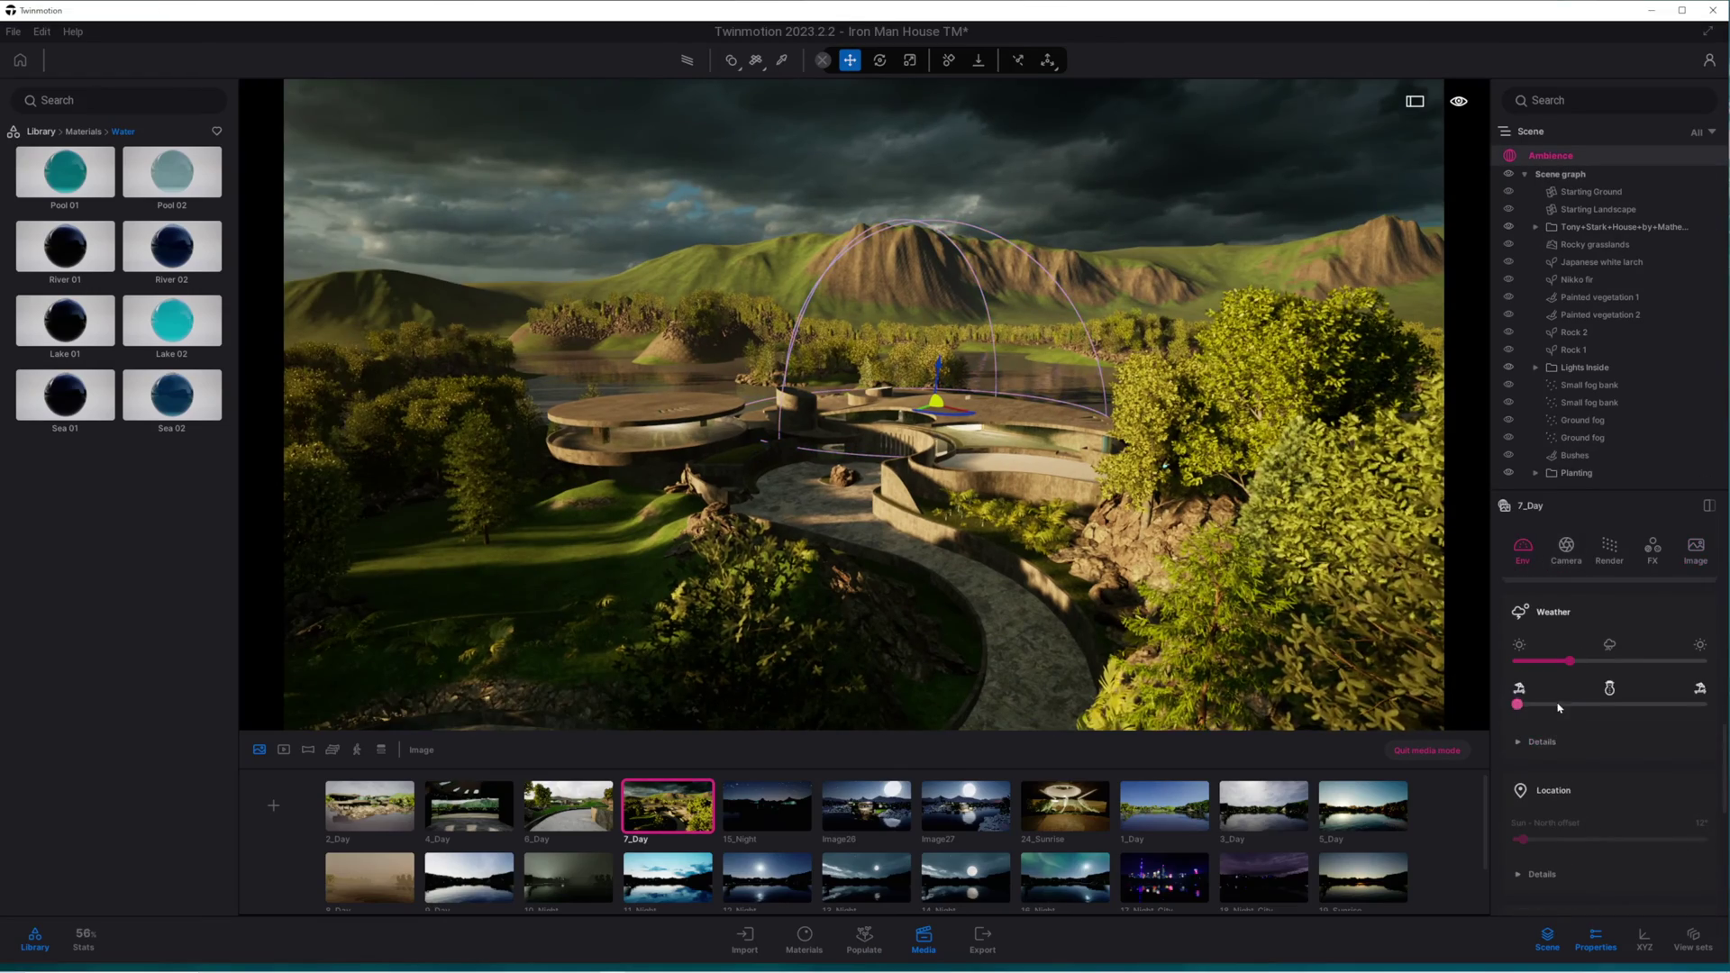
{"action": "left_click_drag", "start_coordinate": [1518, 703], "coordinate": [1623, 704]}
{"action": "left_click", "coordinate": [1581, 703]}
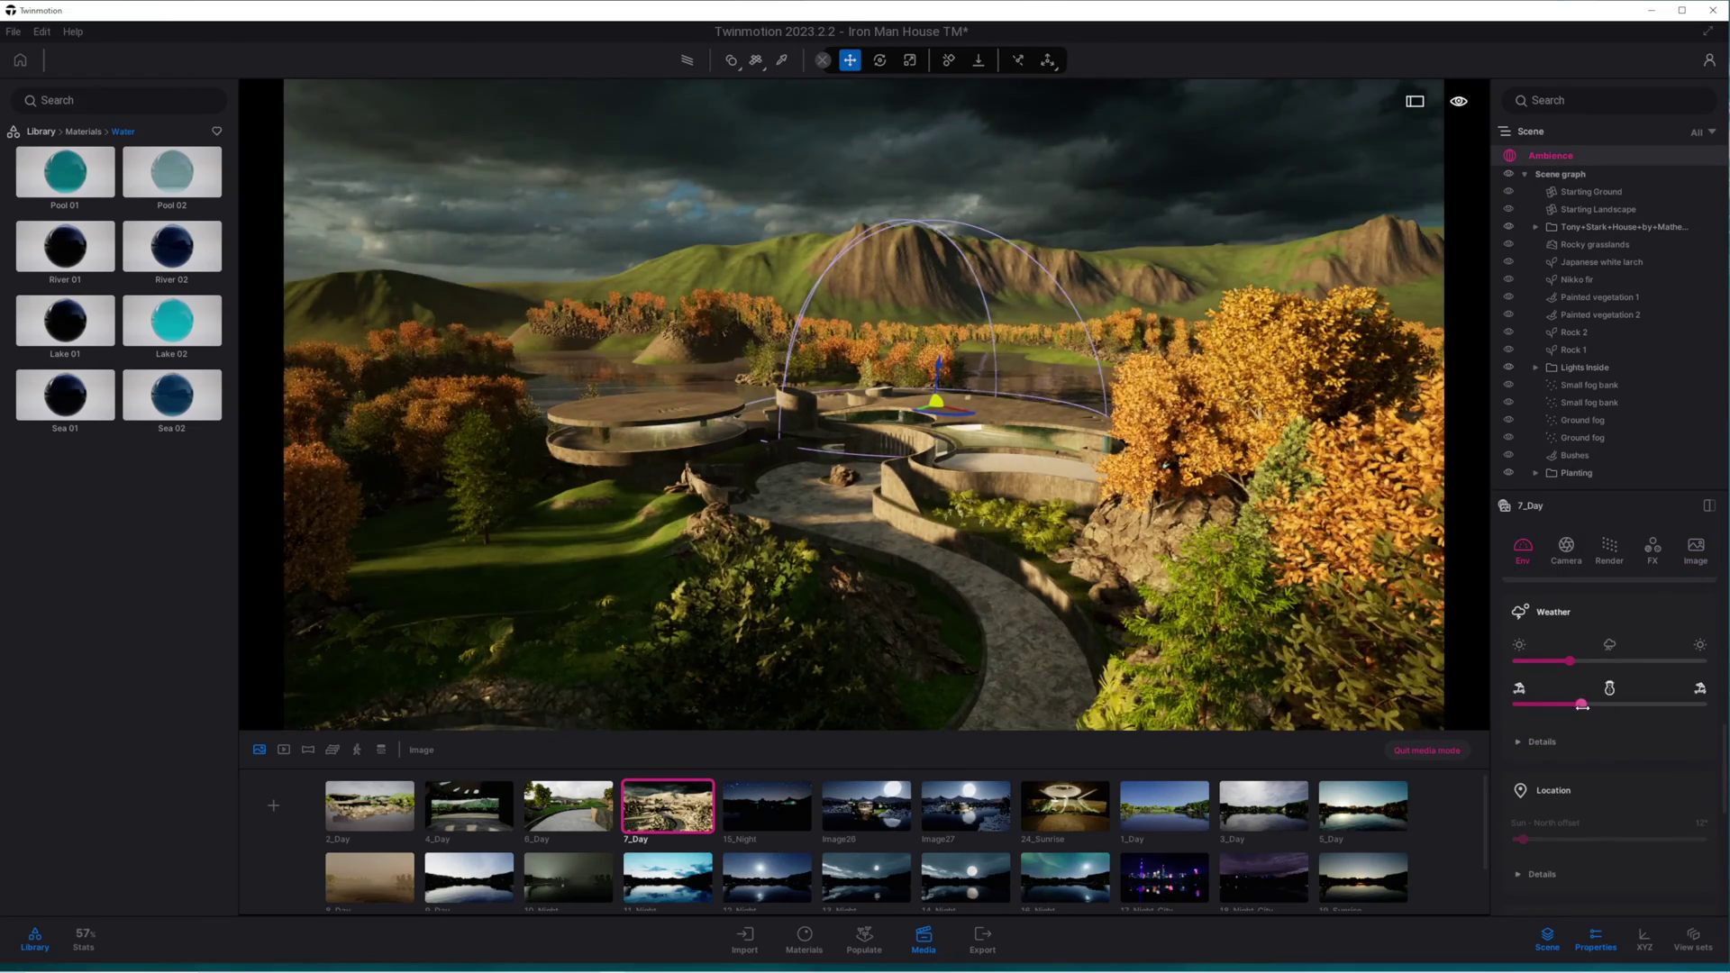
{"action": "left_click_drag", "start_coordinate": [1593, 659], "coordinate": [1644, 661]}
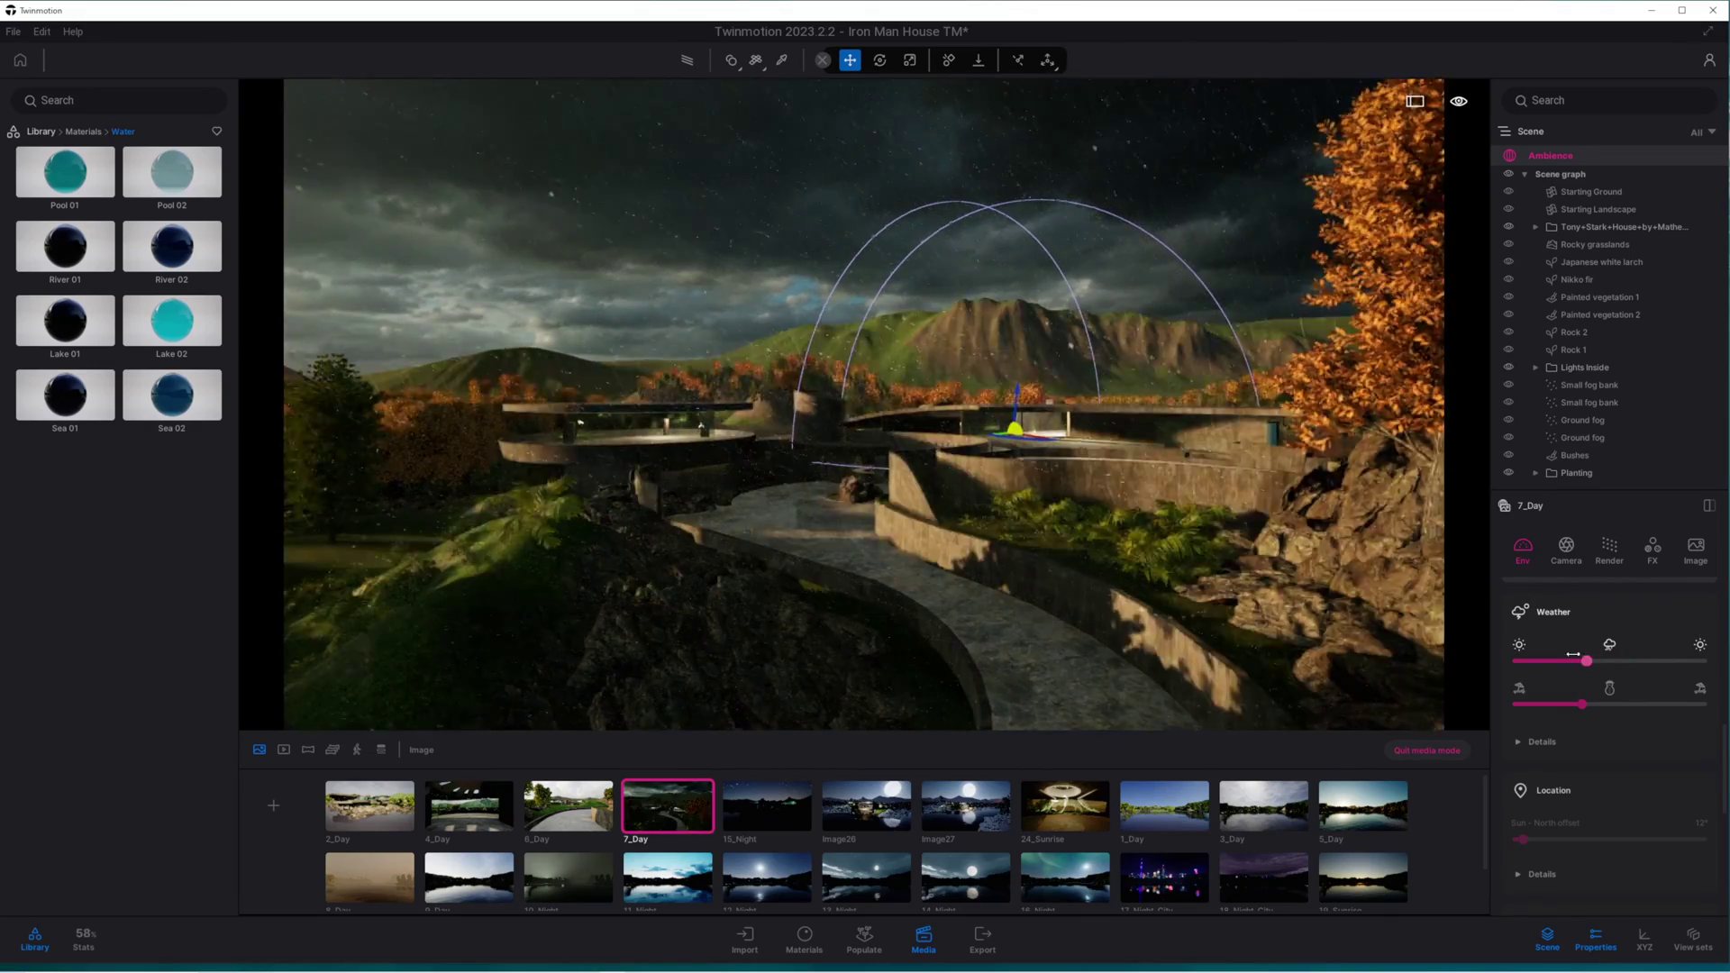
{"action": "mouse_move", "coordinate": [1581, 703]}
{"action": "left_mouse_down"}
{"action": "mouse_move", "coordinate": [1632, 705]}
{"action": "mouse_move", "coordinate": [1615, 709]}
{"action": "mouse_move", "coordinate": [1629, 661]}
{"action": "mouse_move", "coordinate": [1610, 700]}
{"action": "left_mouse_up"}
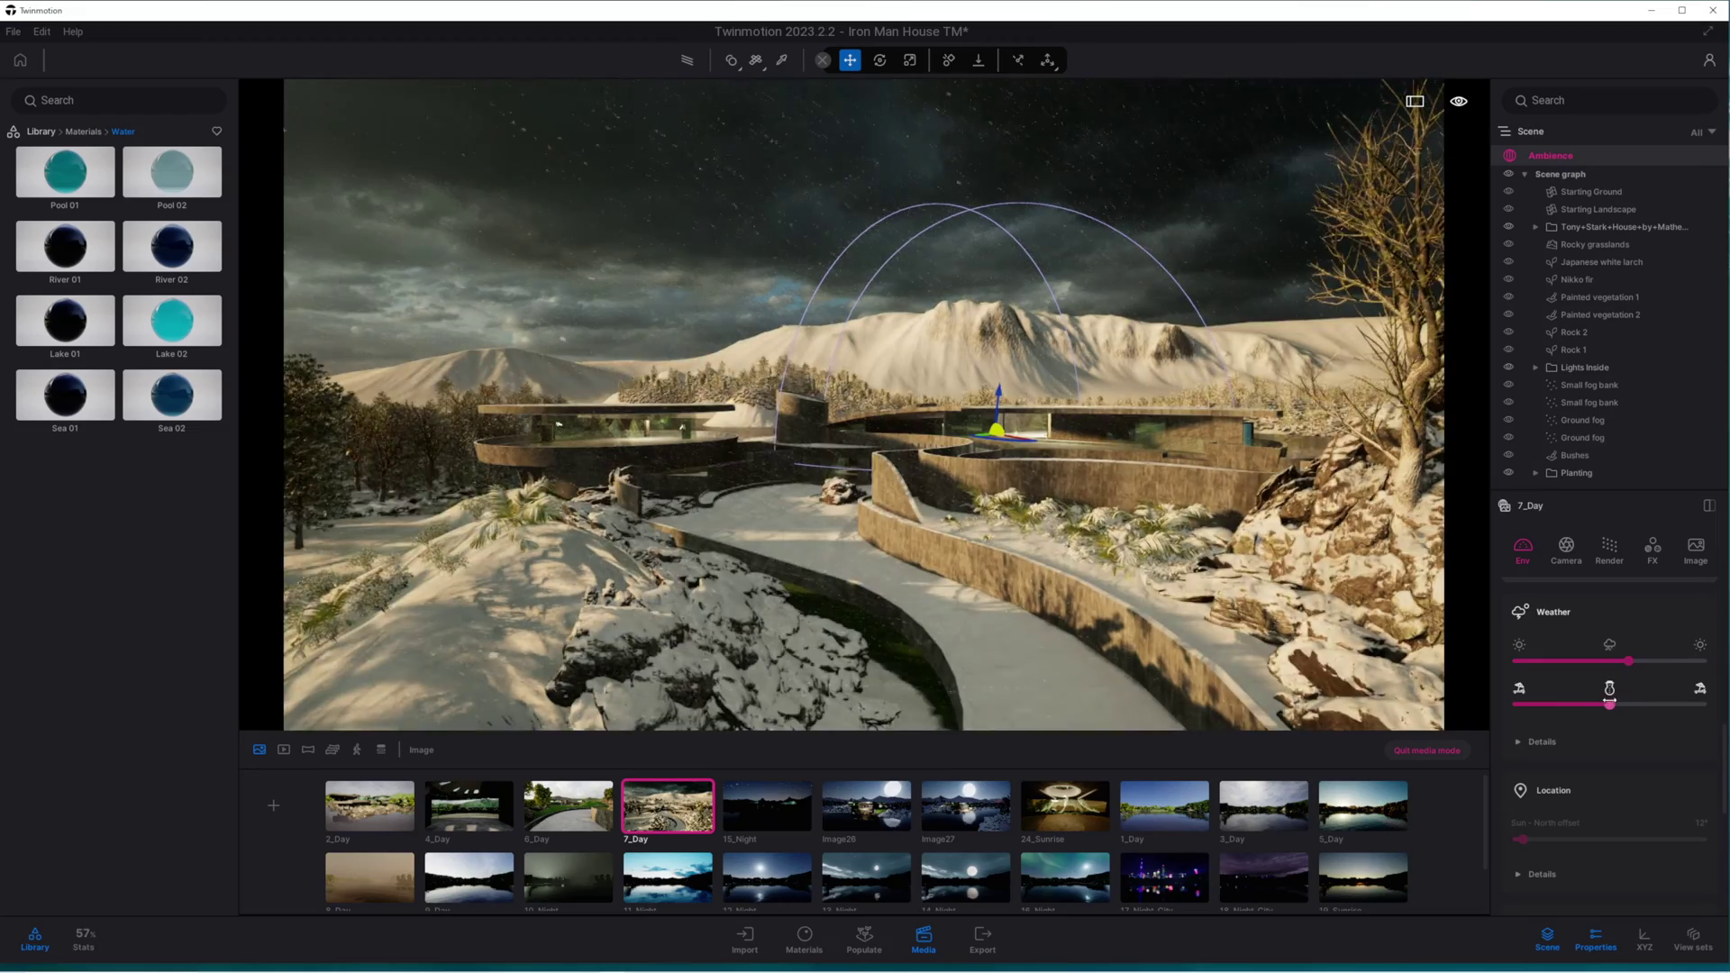
Step: Update the 7_Day image with the lower camera view and rotate its HDRI environment to about 60°
{"action": "left_click", "coordinate": [684, 798]}
{"action": "left_click", "coordinate": [678, 784]}
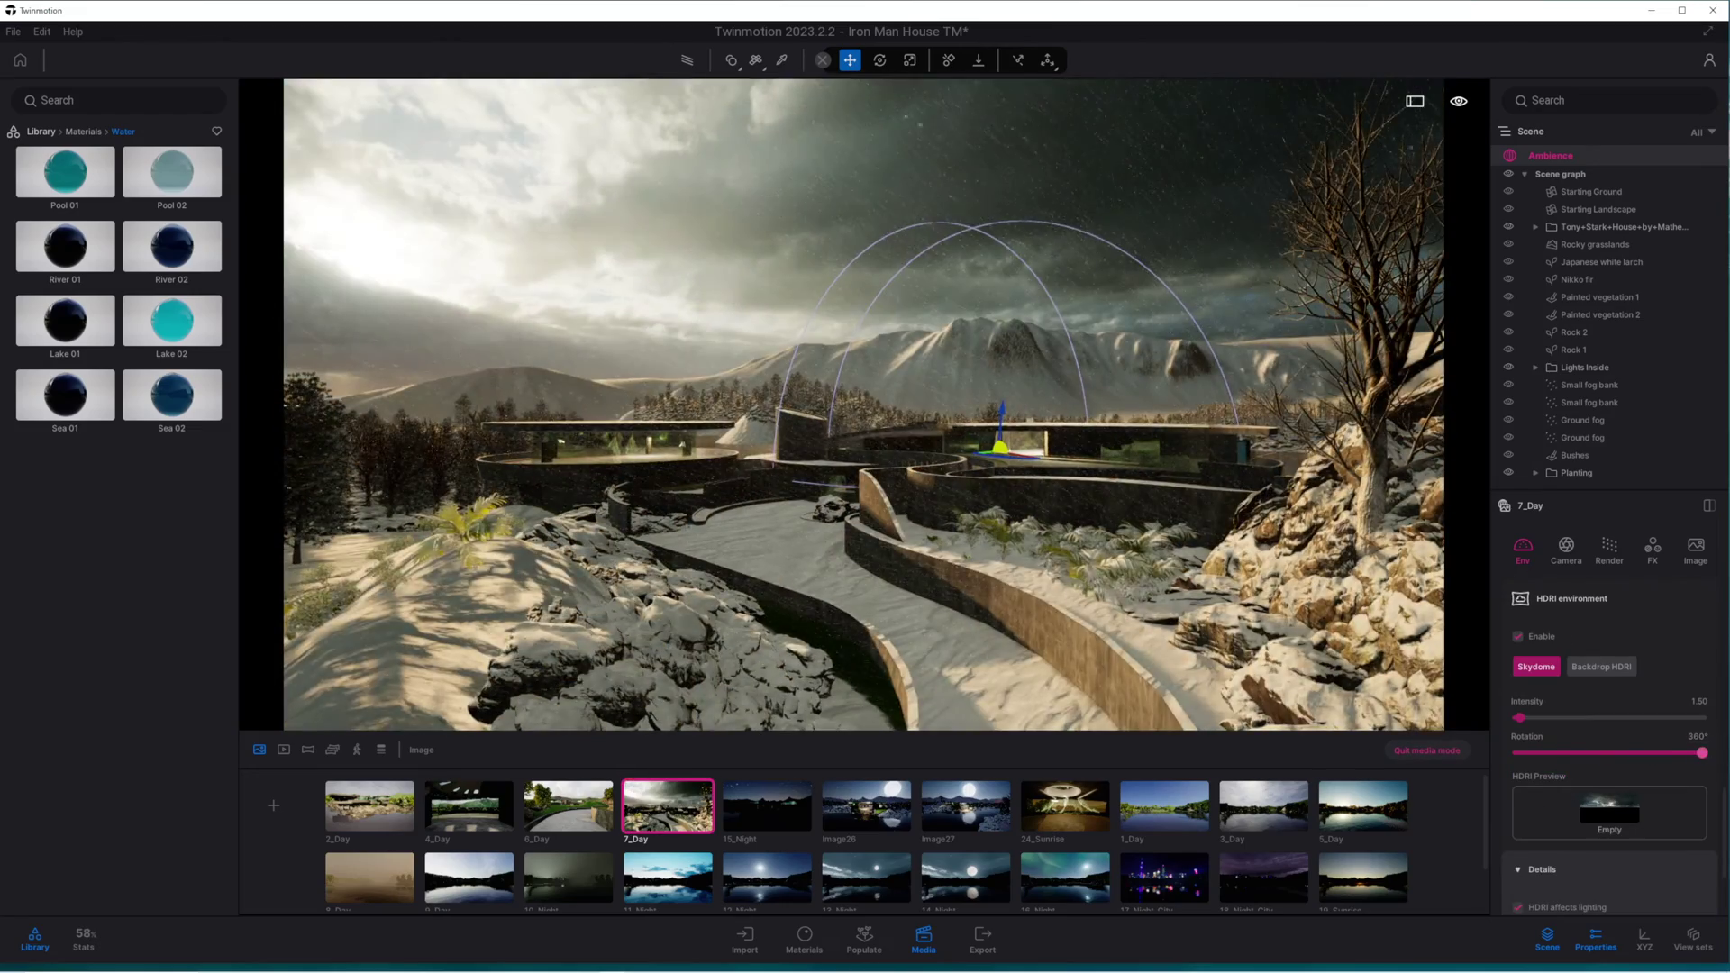
{"action": "left_click_drag", "start_coordinate": [1692, 752], "coordinate": [1550, 746]}
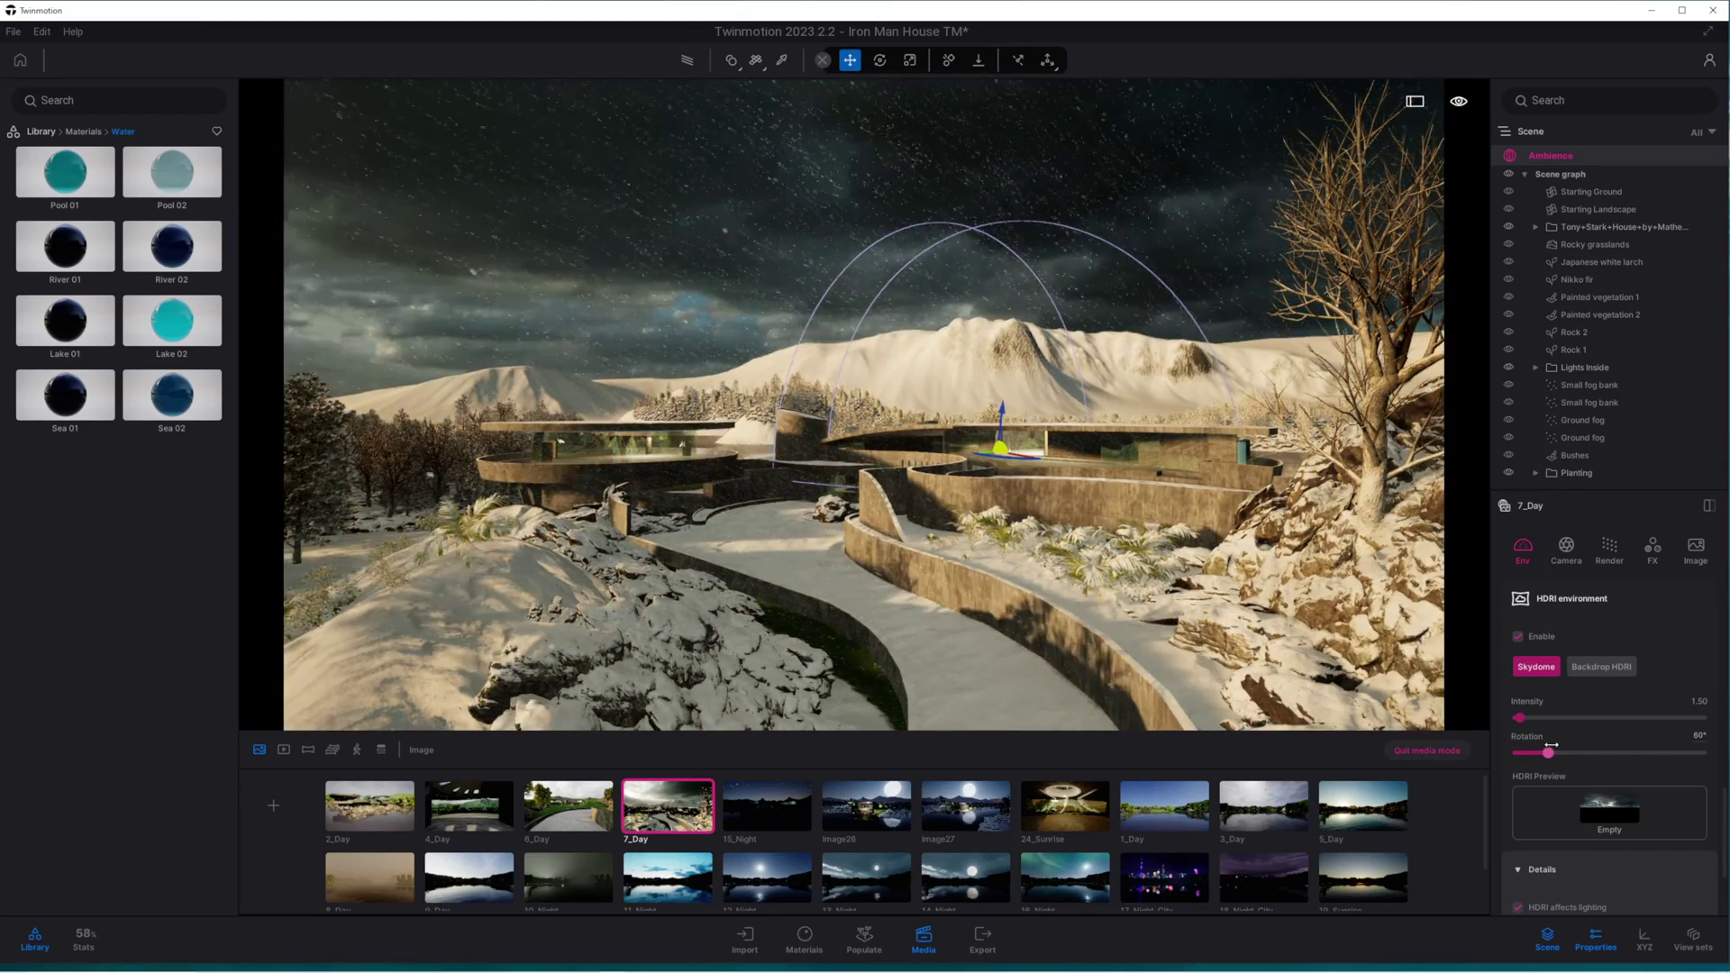
{"action": "scroll", "coordinate": [1550, 747], "scroll_direction": "down", "scroll_amount": 4}
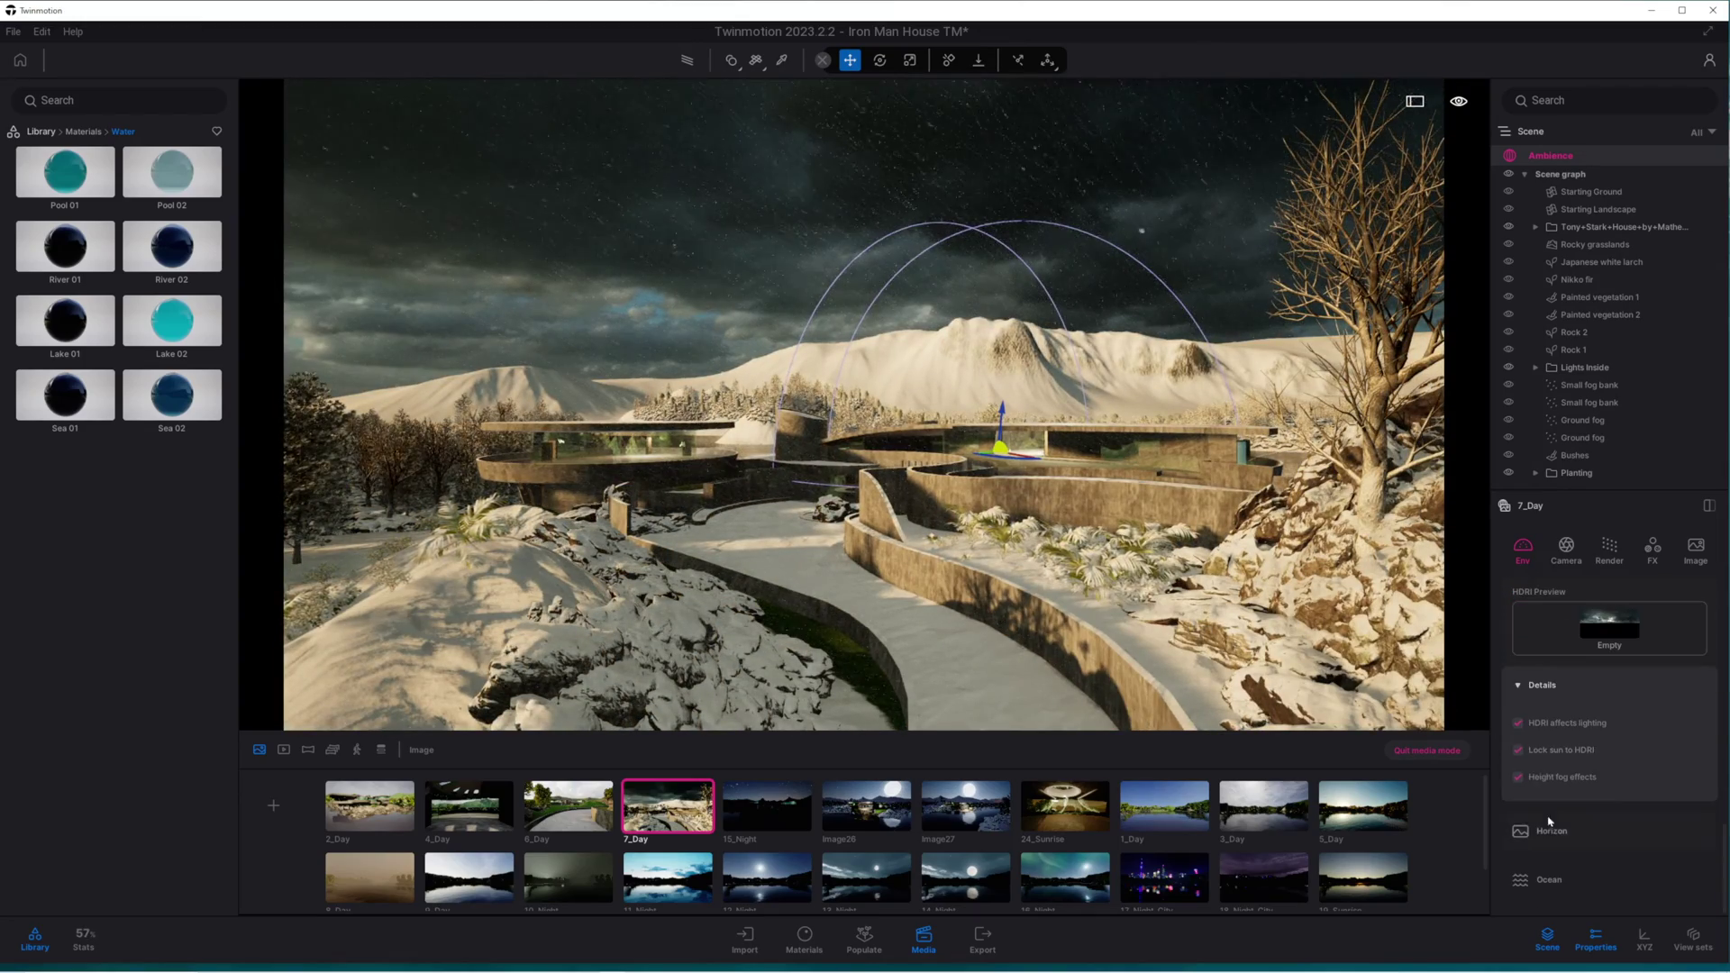
Step: Update the 6_Day image with a raised camera view, in autumn with weather set between rain and bright sky
{"action": "left_click", "coordinate": [580, 808]}
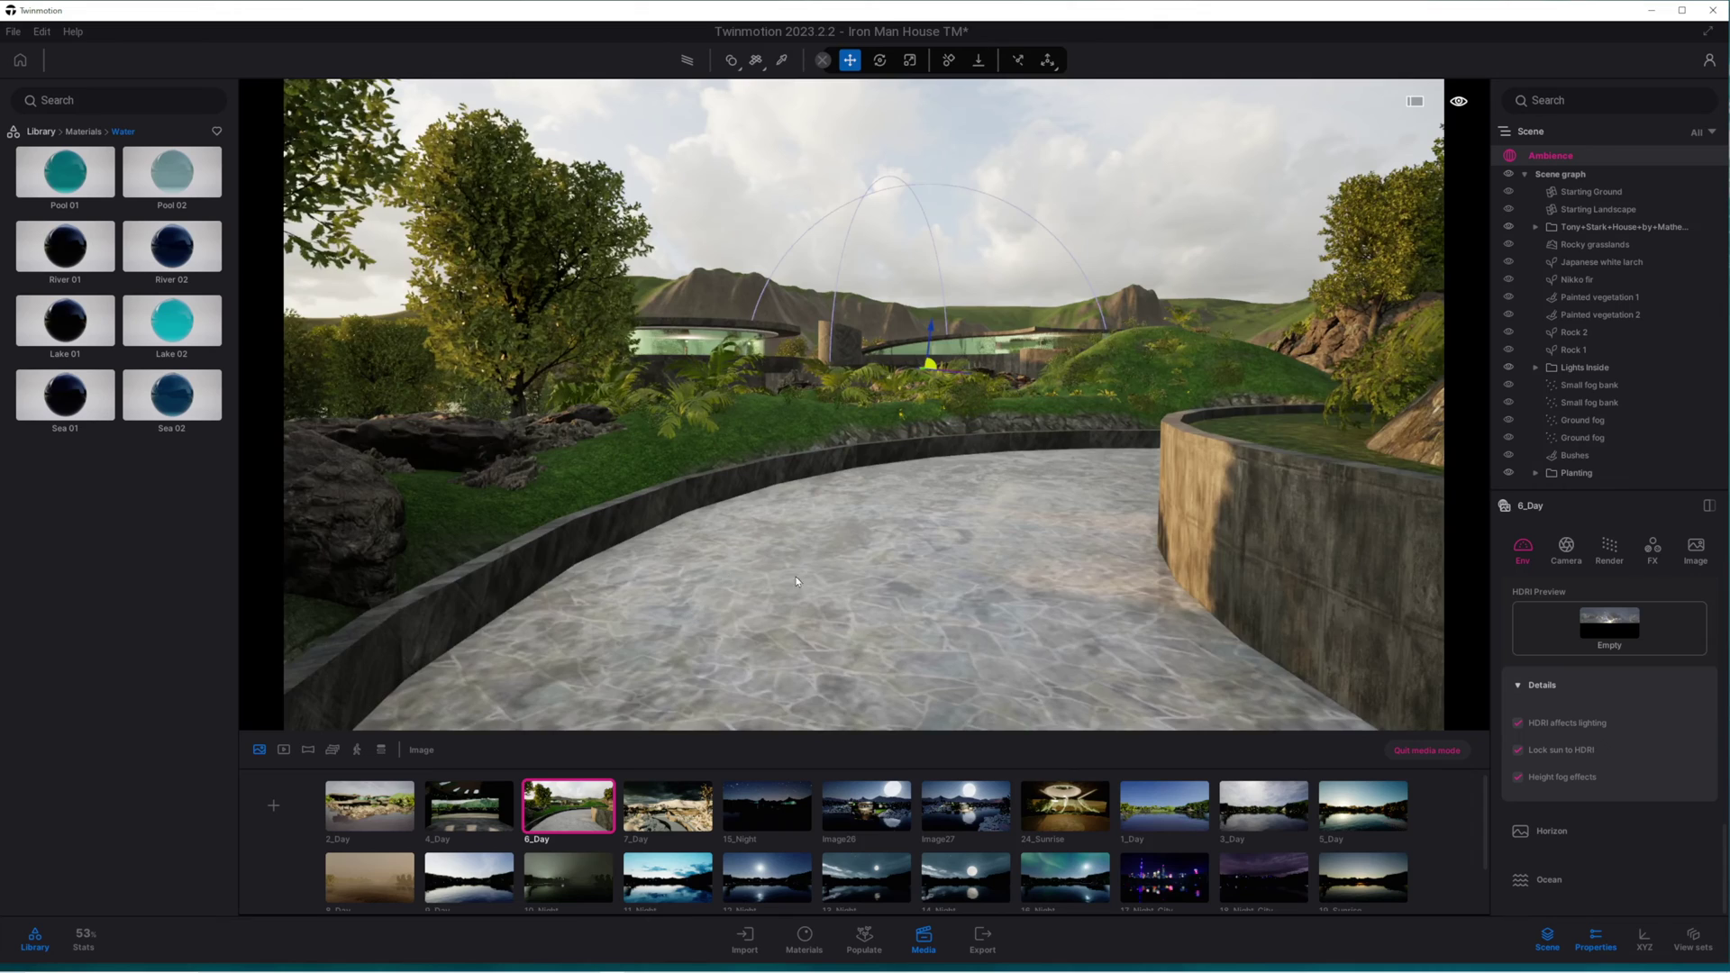
{"action": "mouse_move", "coordinate": [593, 790]}
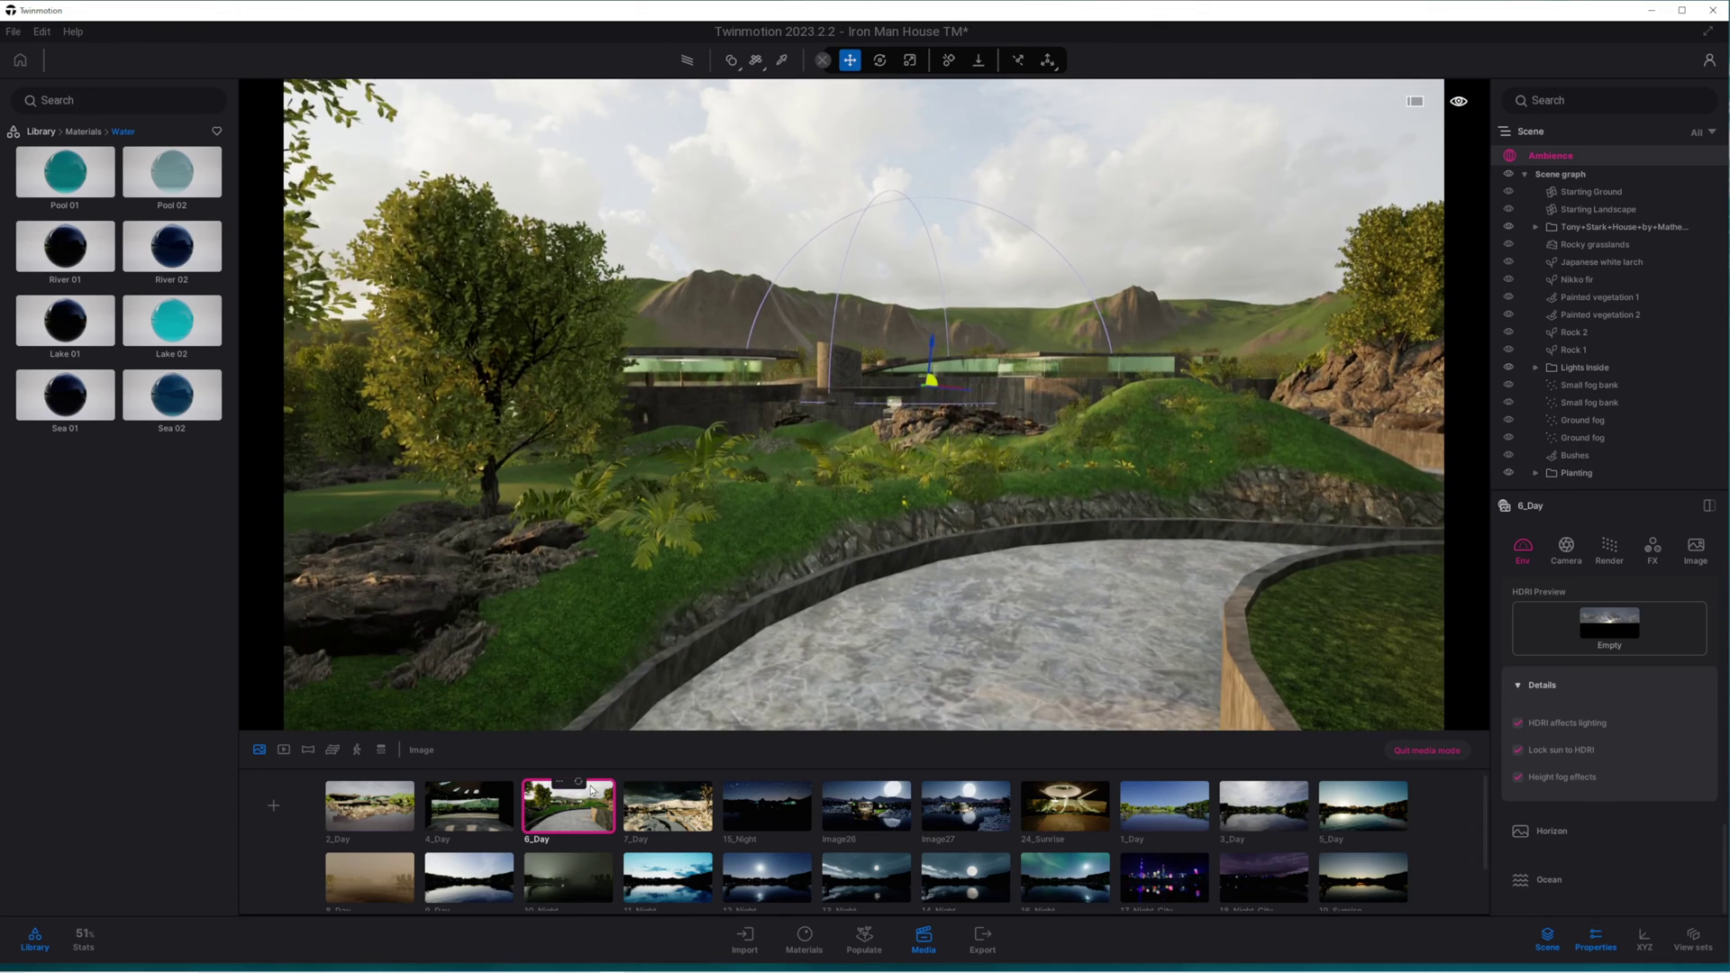
{"action": "scroll", "coordinate": [1562, 769], "scroll_direction": "down", "scroll_amount": 5}
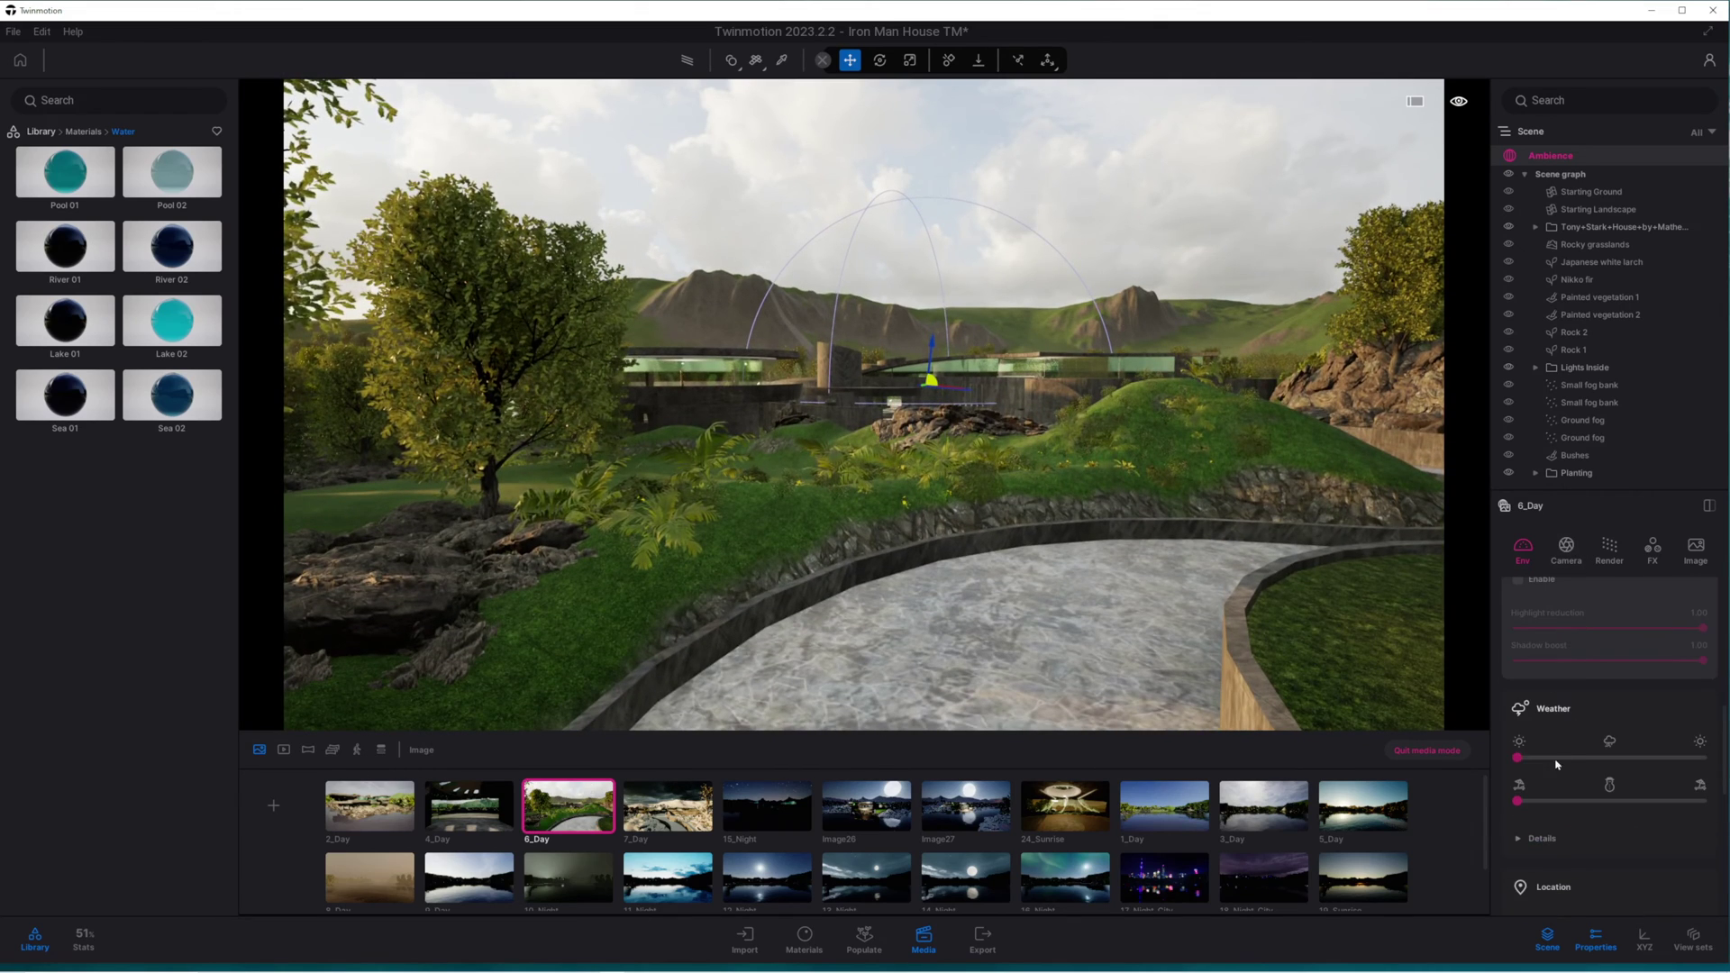
{"action": "left_click_drag", "start_coordinate": [1562, 758], "coordinate": [1603, 760]}
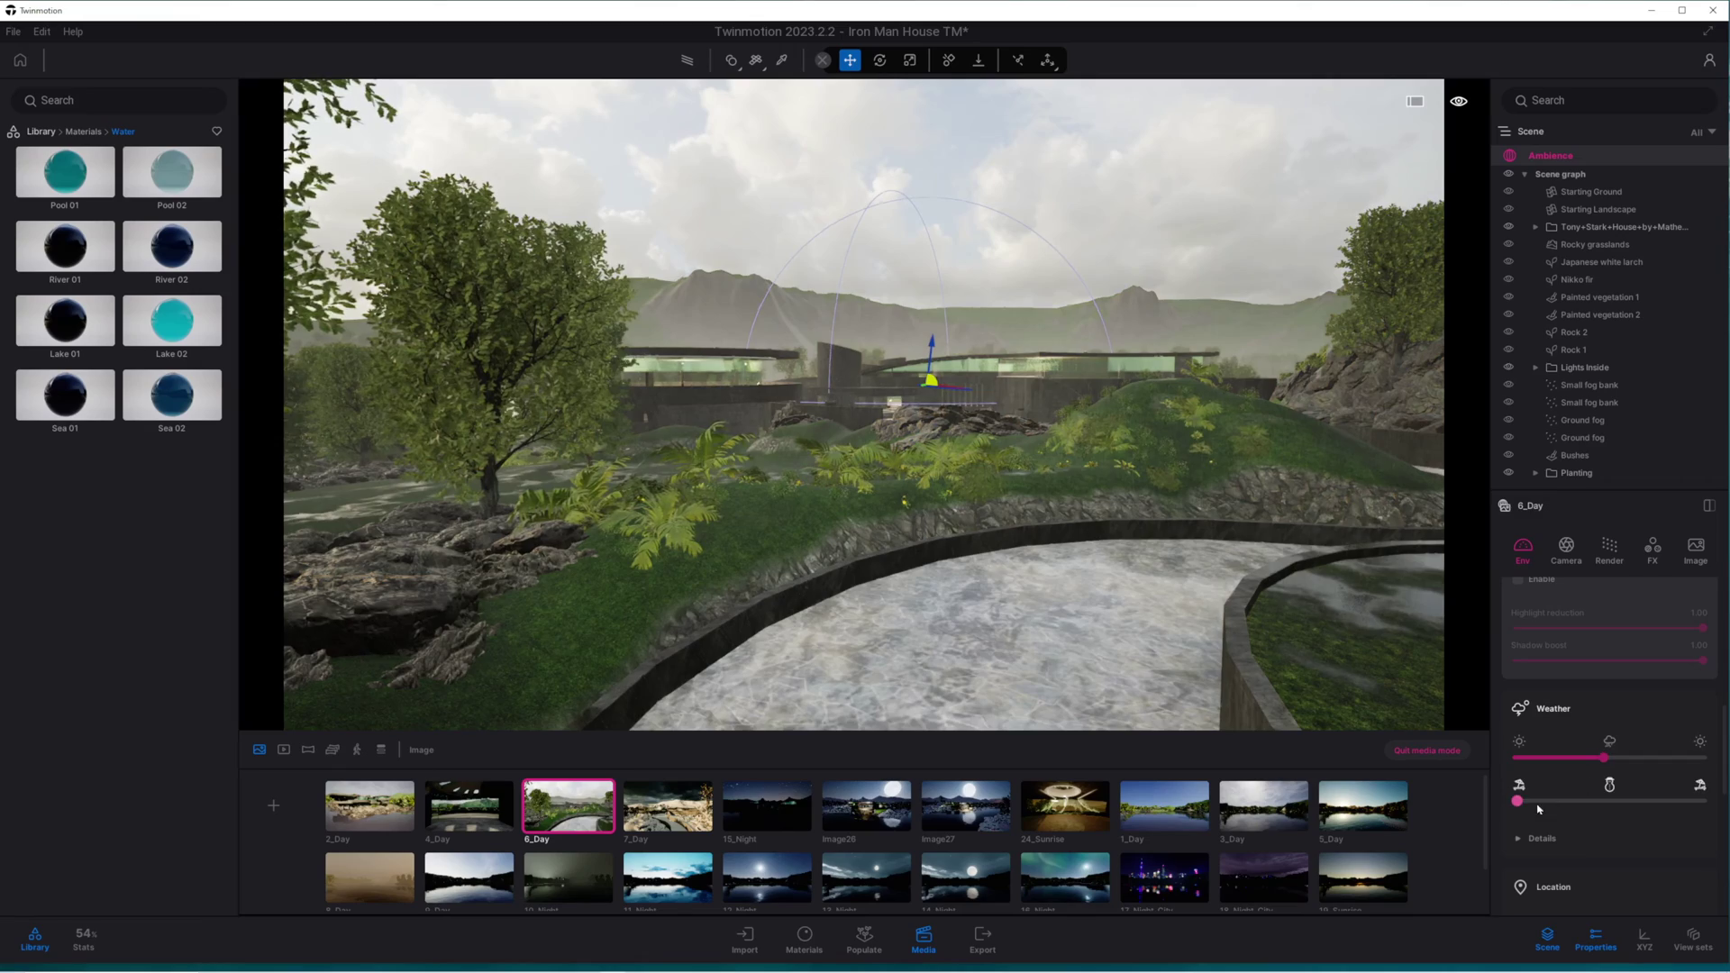
{"action": "left_click_drag", "start_coordinate": [1517, 799], "coordinate": [1553, 799]}
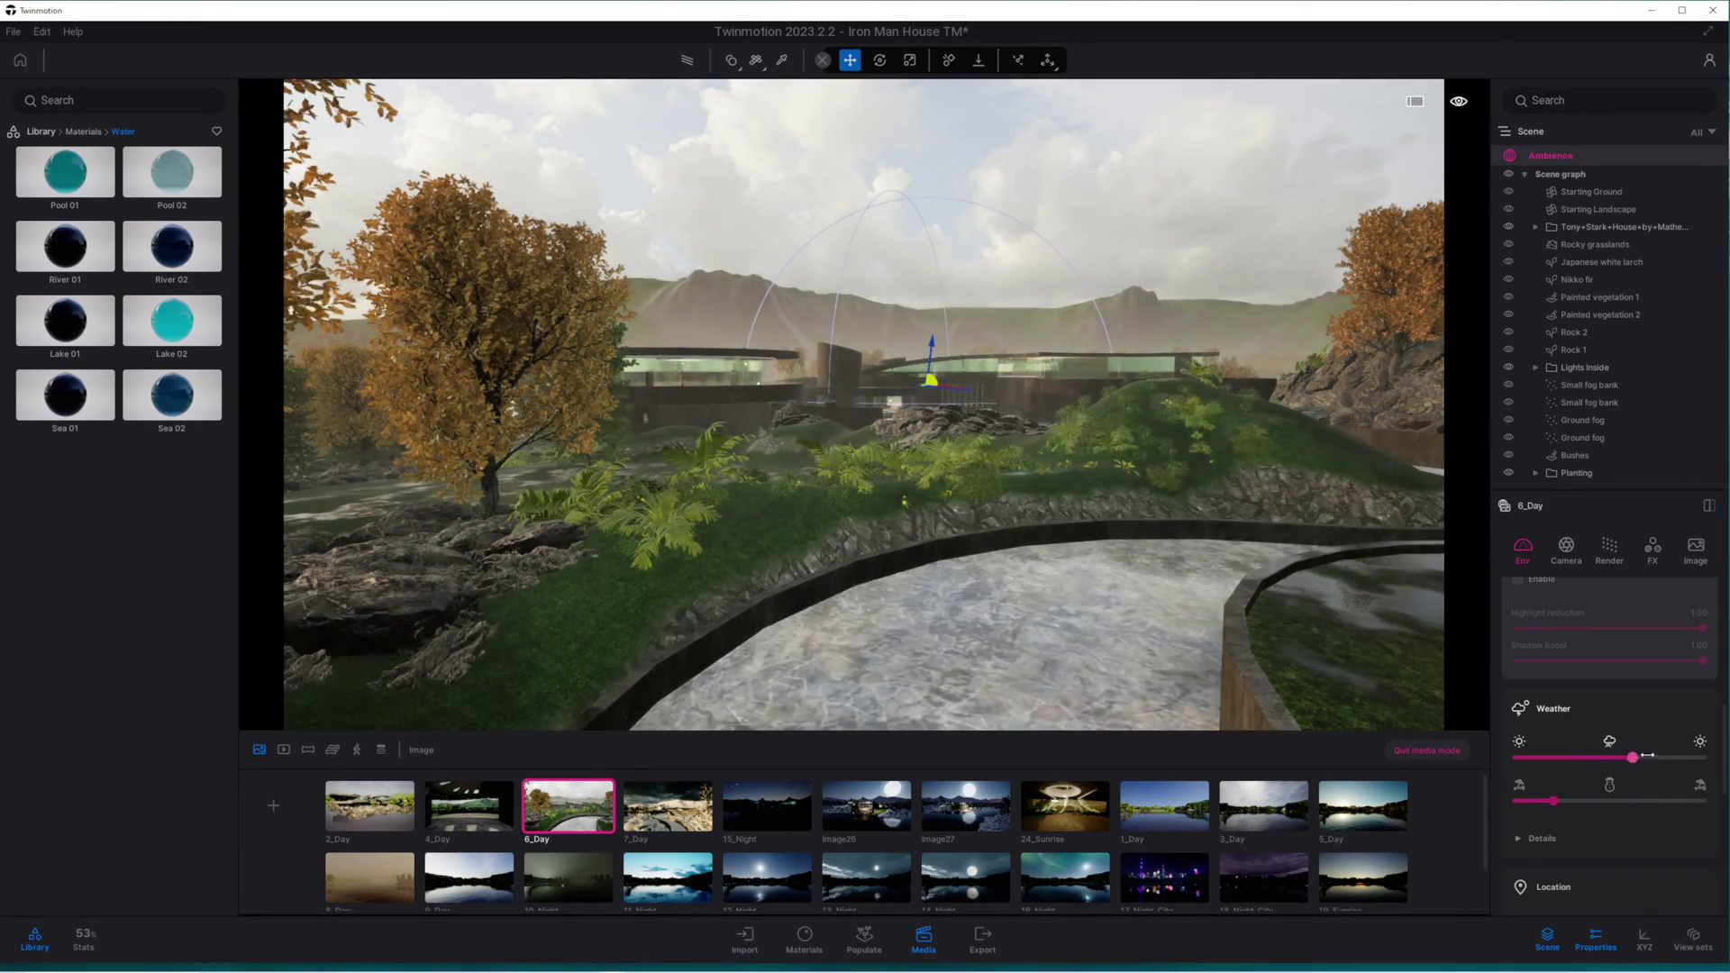
{"action": "left_click", "coordinate": [1648, 757]}
{"action": "right_click_drag", "start_coordinate": [865, 405], "coordinate": [867, 401]}
{"action": "mouse_move", "coordinate": [582, 784]}
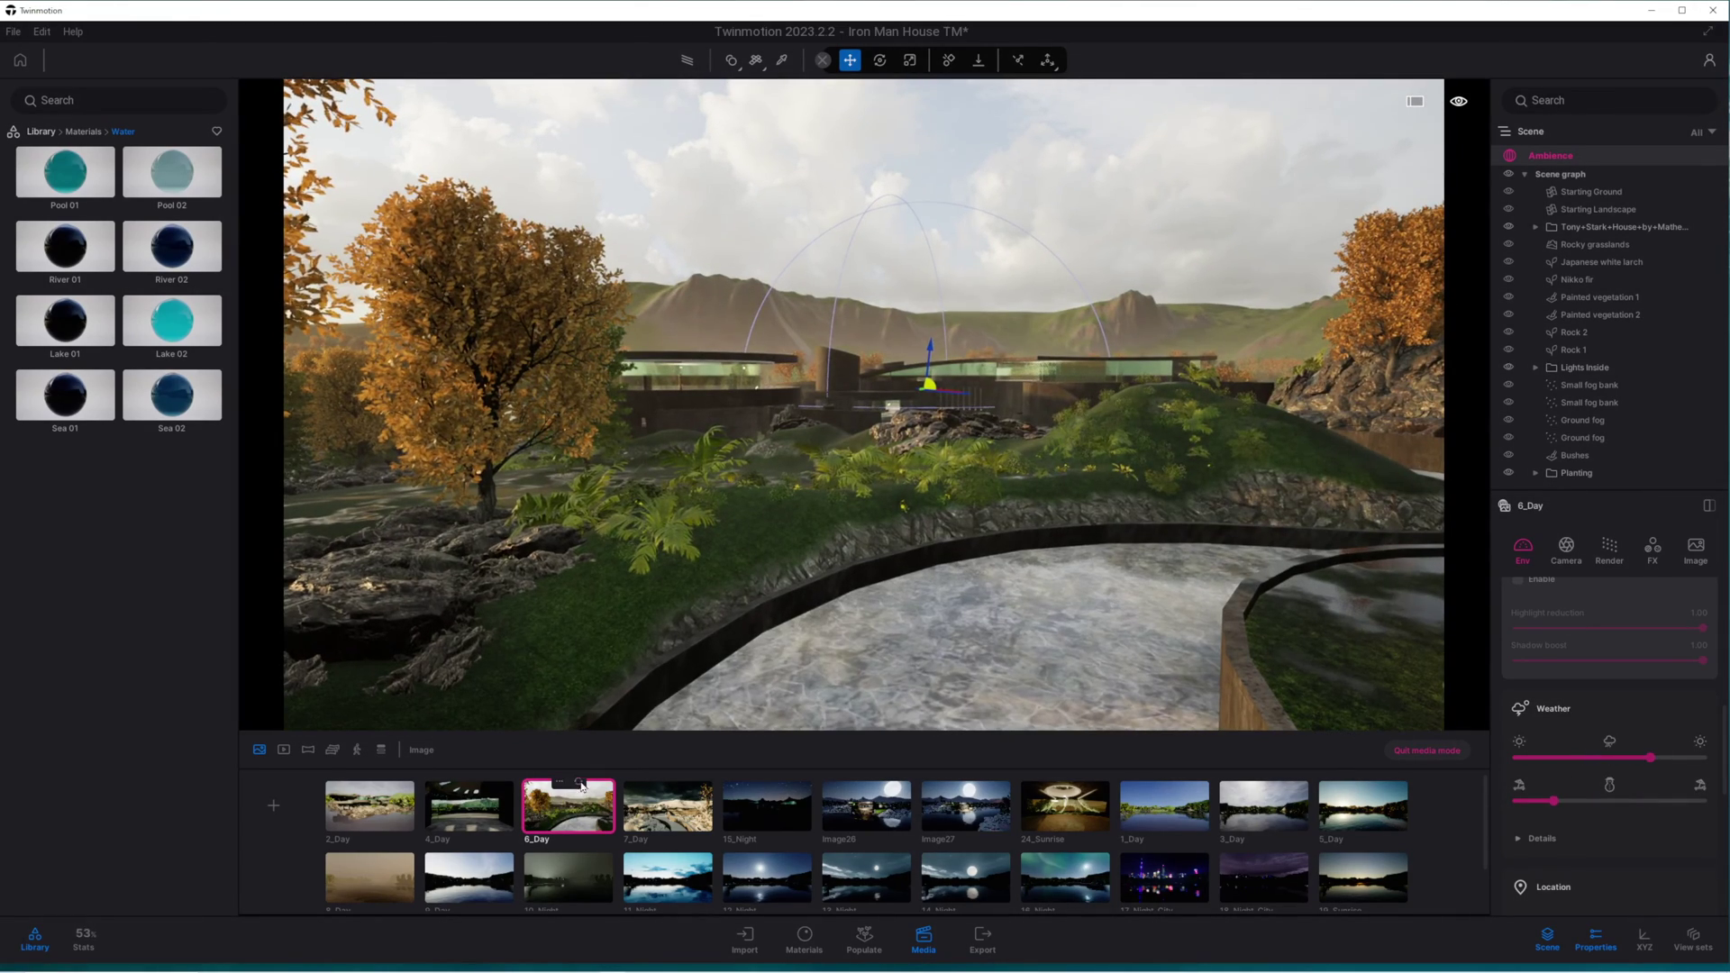
Step: Update the 2_Day image with a new camera view over the lake and set its focal length to 23 mm
{"action": "left_click", "coordinate": [365, 820]}
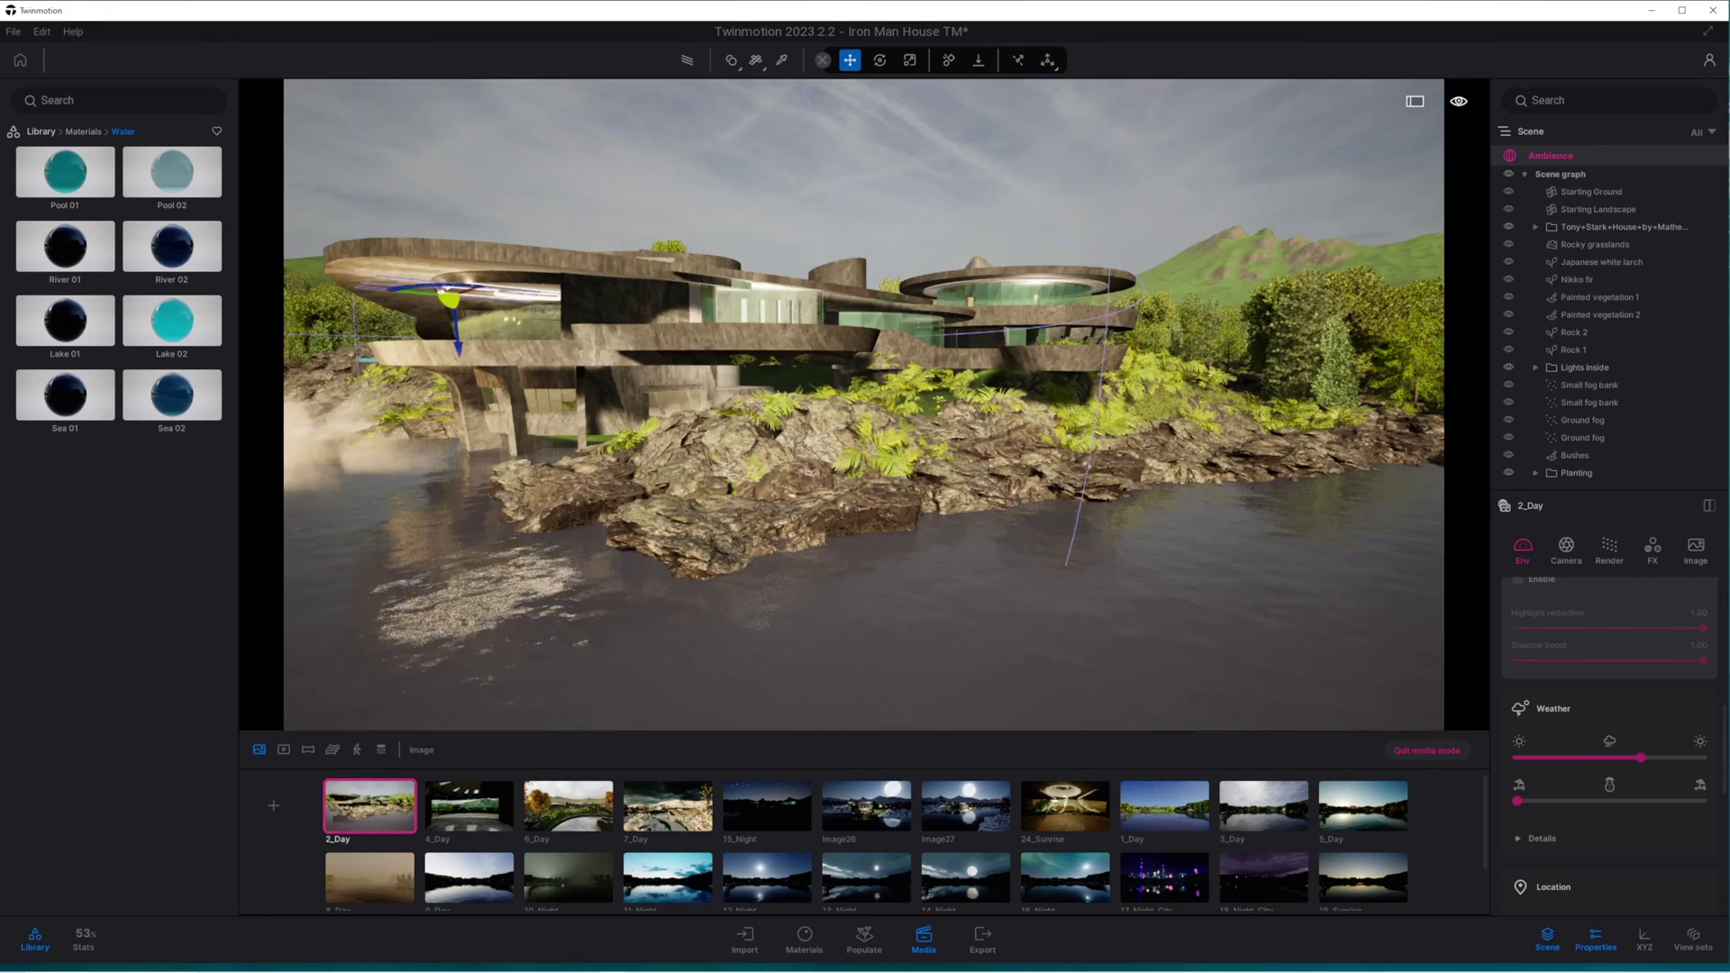
{"action": "mouse_move", "coordinate": [389, 784]}
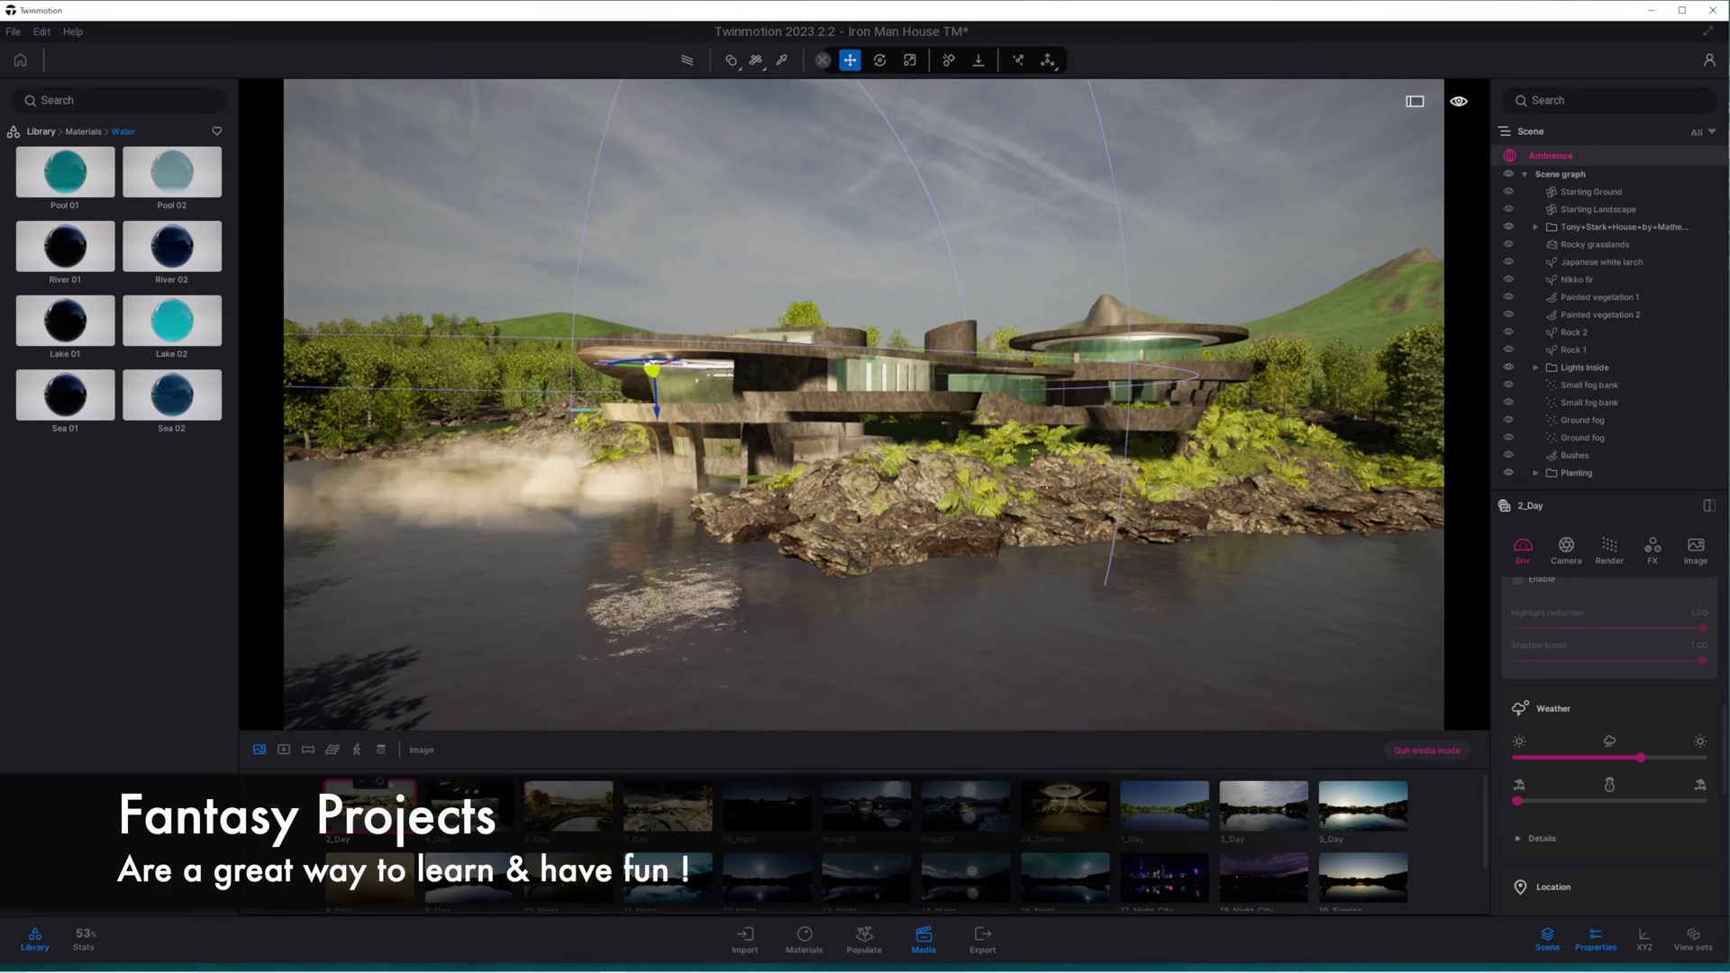
{"action": "left_click", "coordinate": [1565, 546]}
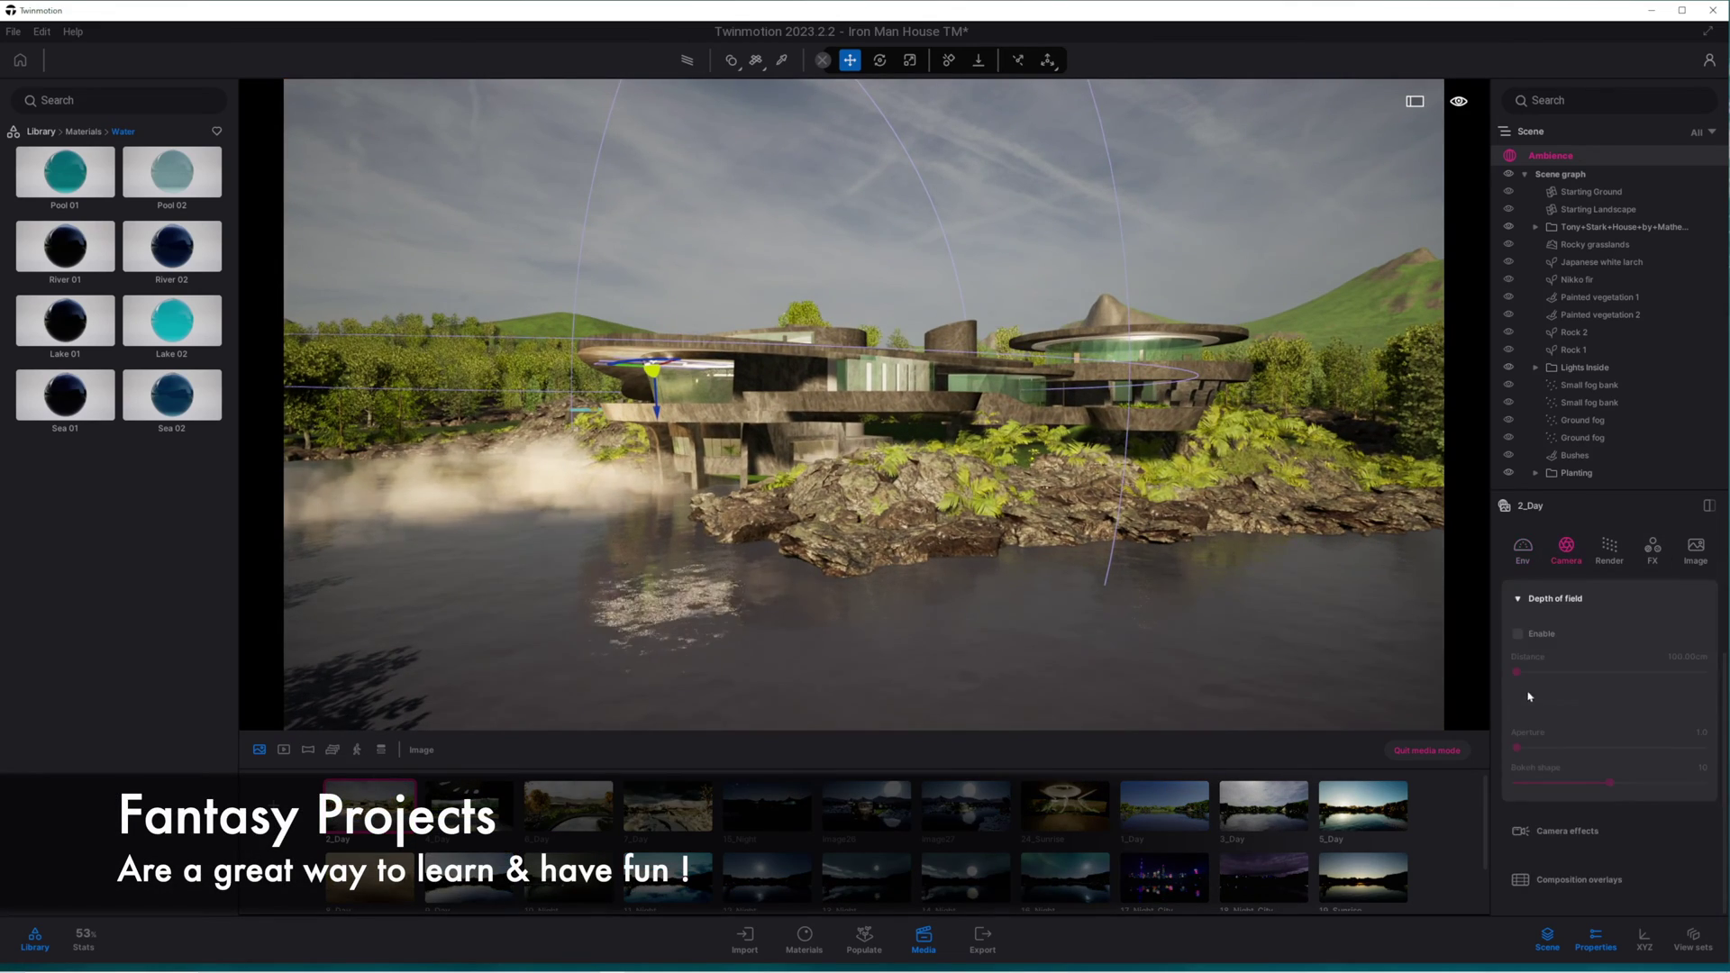
{"action": "mouse_move", "coordinate": [1612, 655]}
{"action": "left_mouse_down"}
{"action": "mouse_move", "coordinate": [1575, 650]}
{"action": "mouse_move", "coordinate": [1607, 652]}
{"action": "left_mouse_up"}
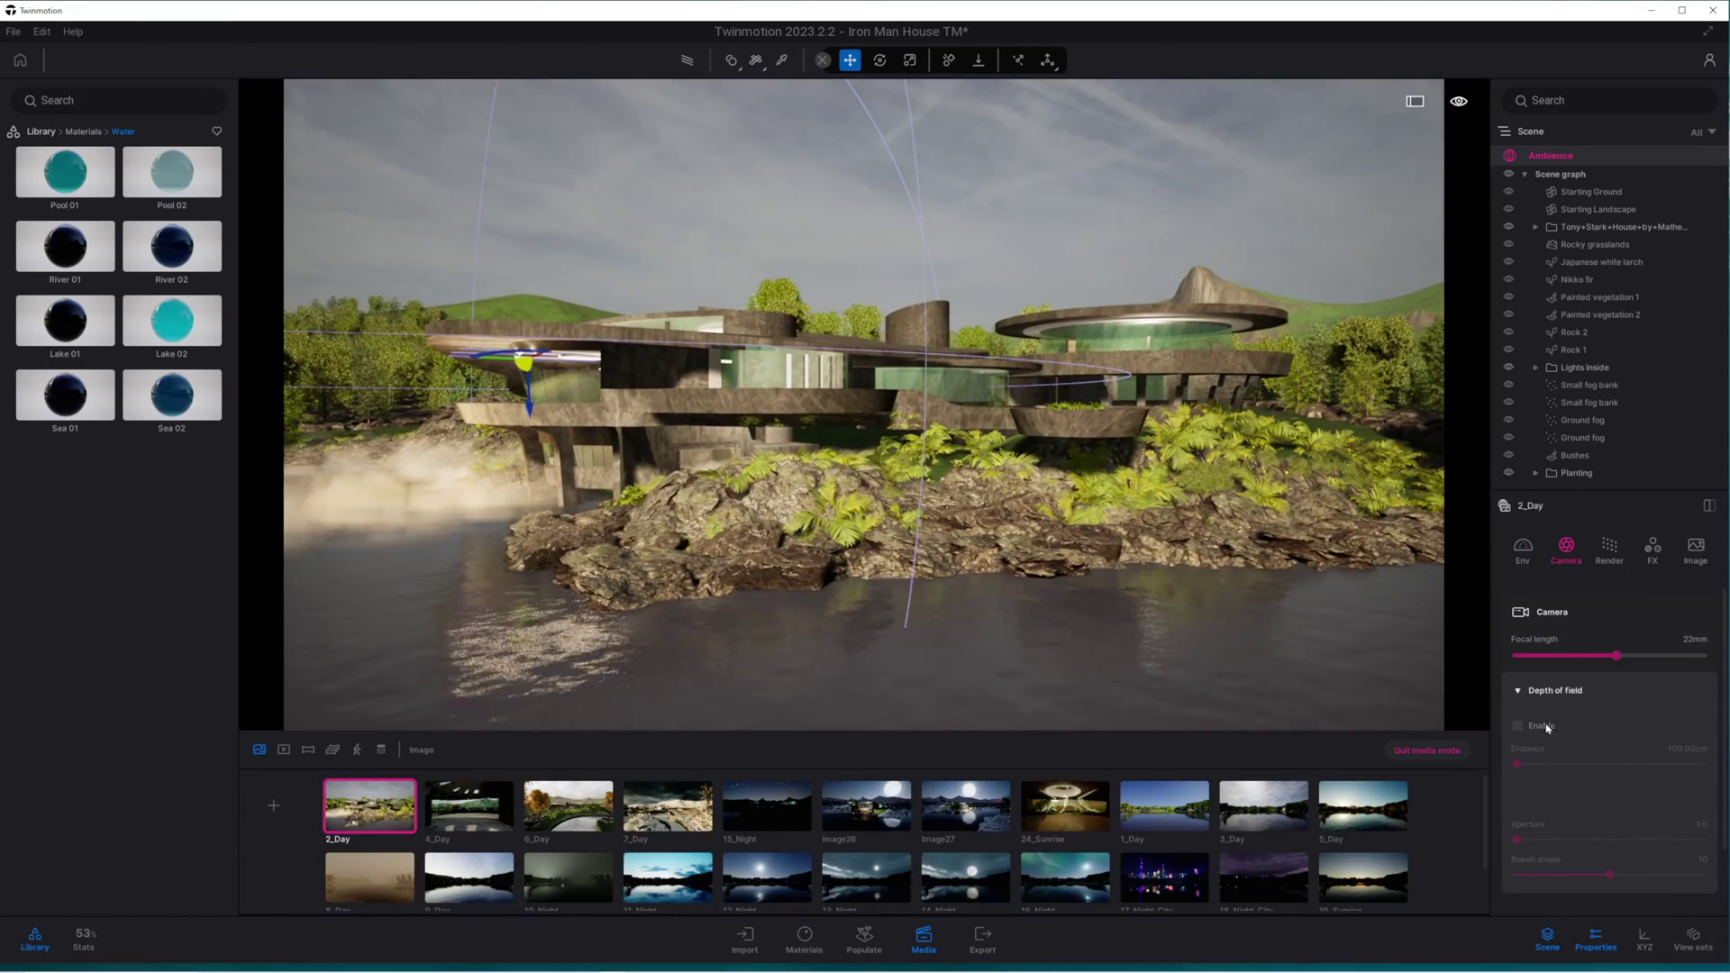
Step: Enable depth of field for the 2_Day image, focus on the house and set the vignetting to 76%
{"action": "left_click", "coordinate": [1518, 726]}
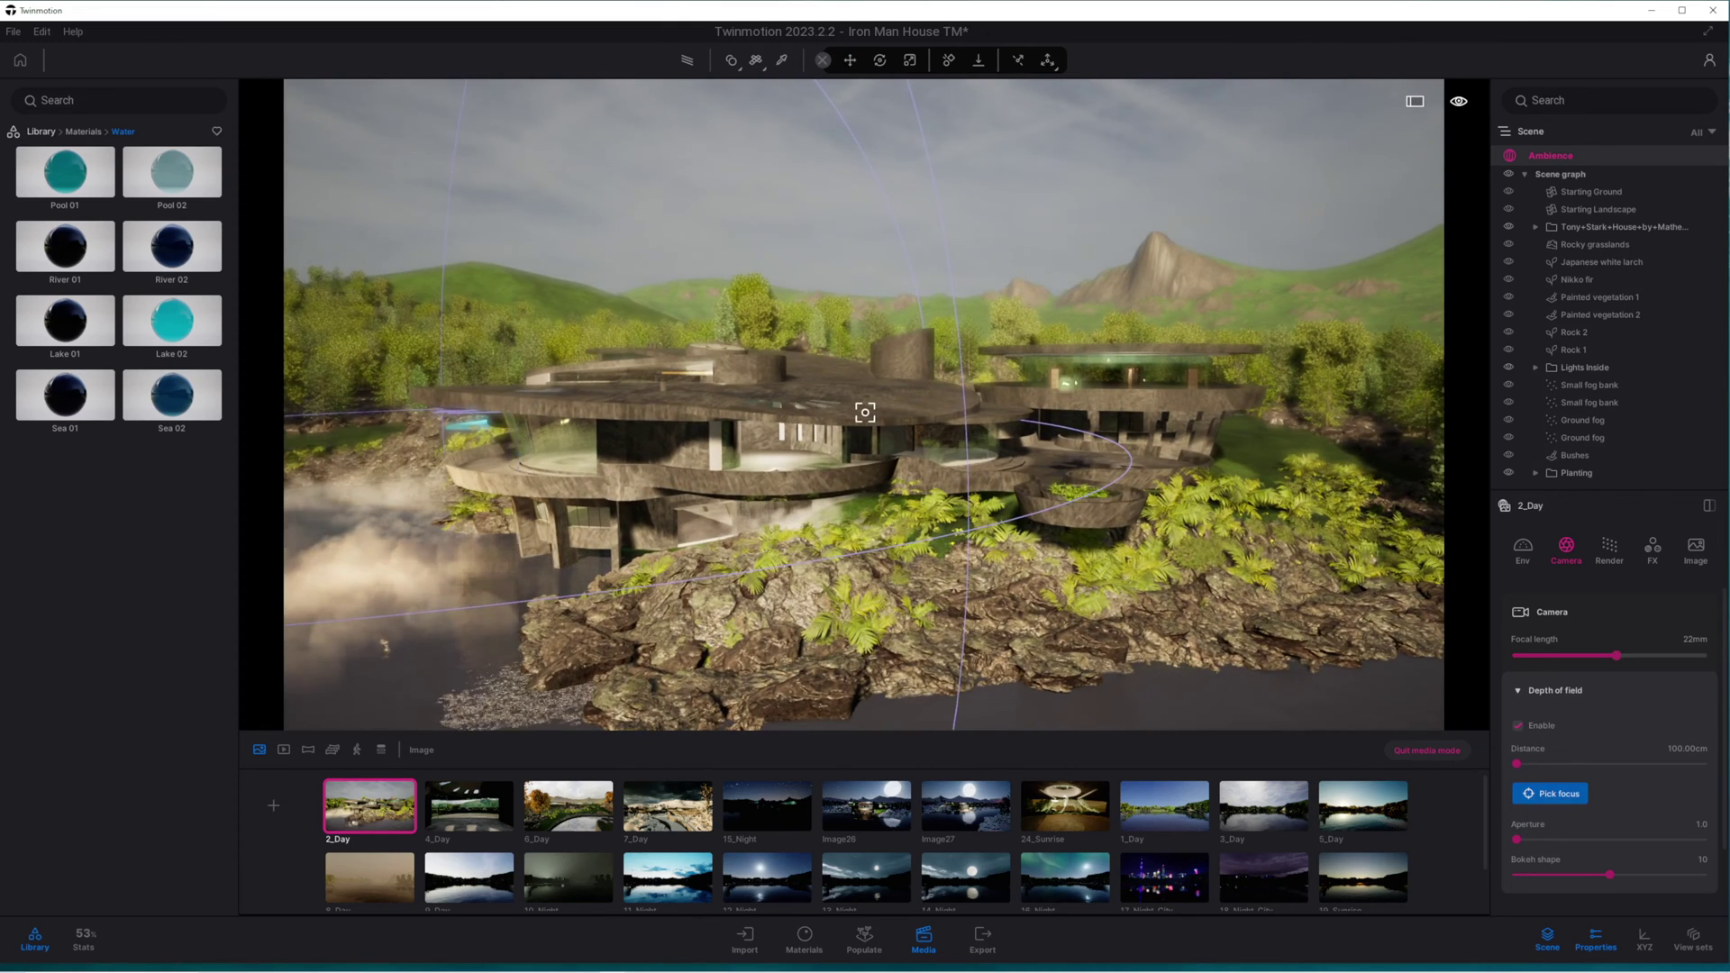
{"action": "scroll", "coordinate": [1550, 790], "scroll_direction": "down", "scroll_amount": 2}
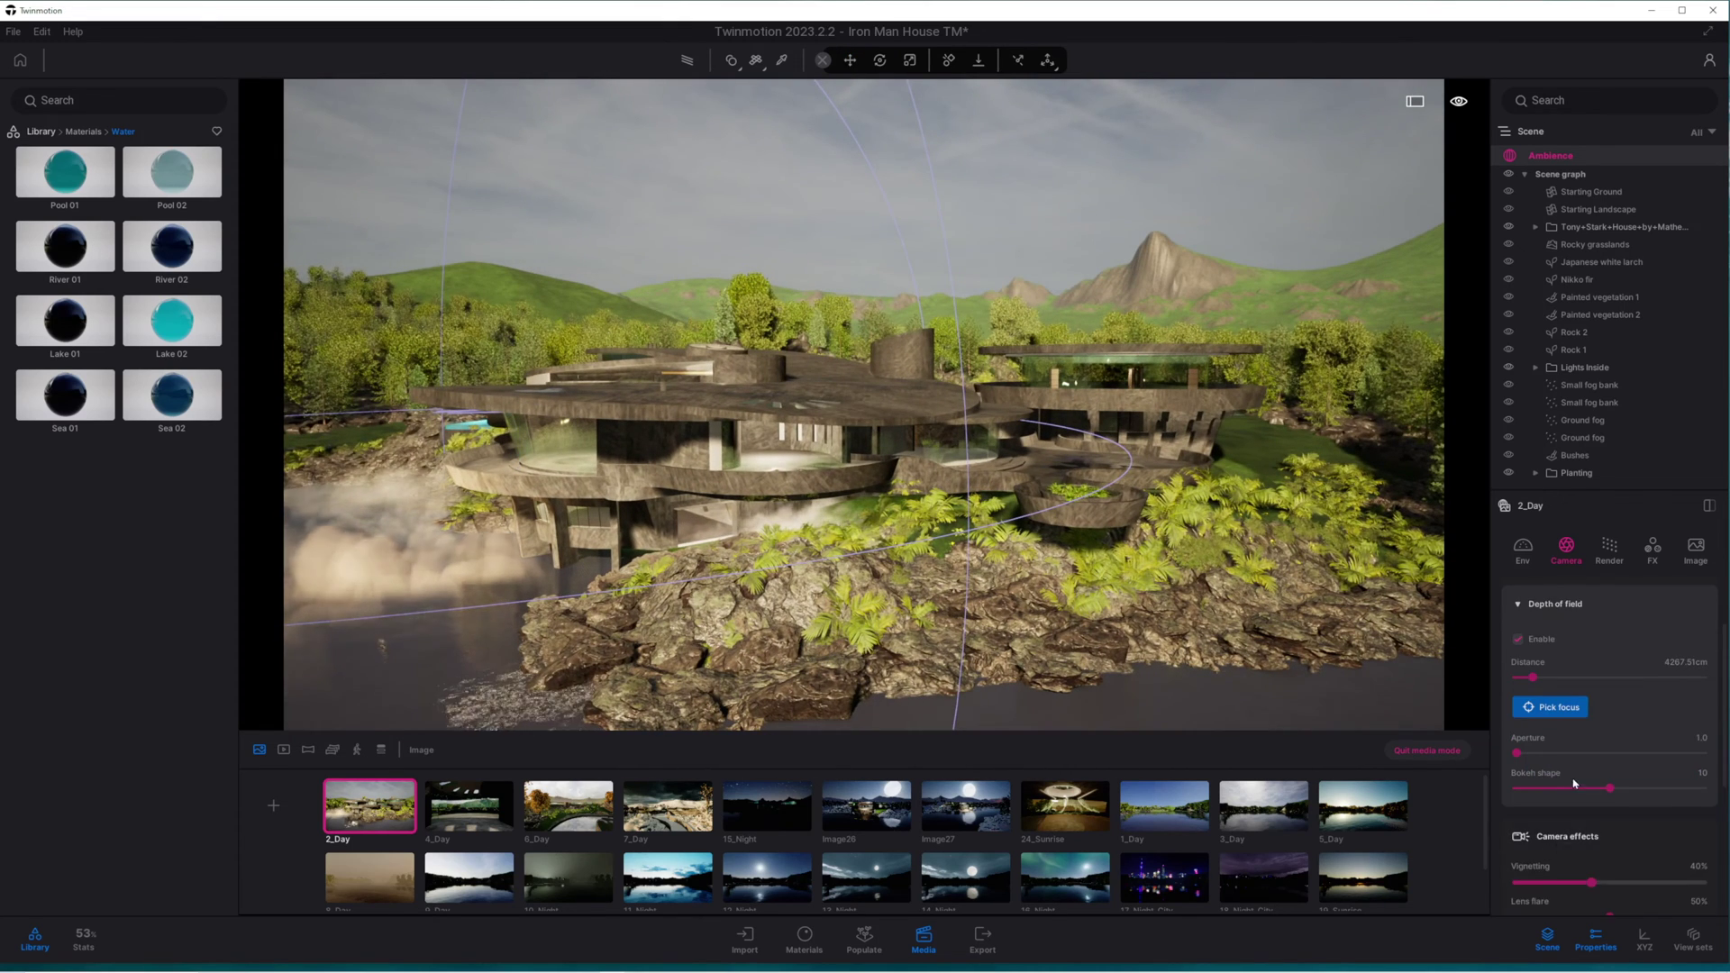
{"action": "scroll", "coordinate": [1572, 783], "scroll_direction": "down", "scroll_amount": 2}
{"action": "left_click_drag", "start_coordinate": [1570, 798], "coordinate": [1657, 796]}
Step: Raise the 2_Day image's chromatic aberration to about 7%
{"action": "scroll", "coordinate": [1523, 886], "scroll_direction": "down", "scroll_amount": 1}
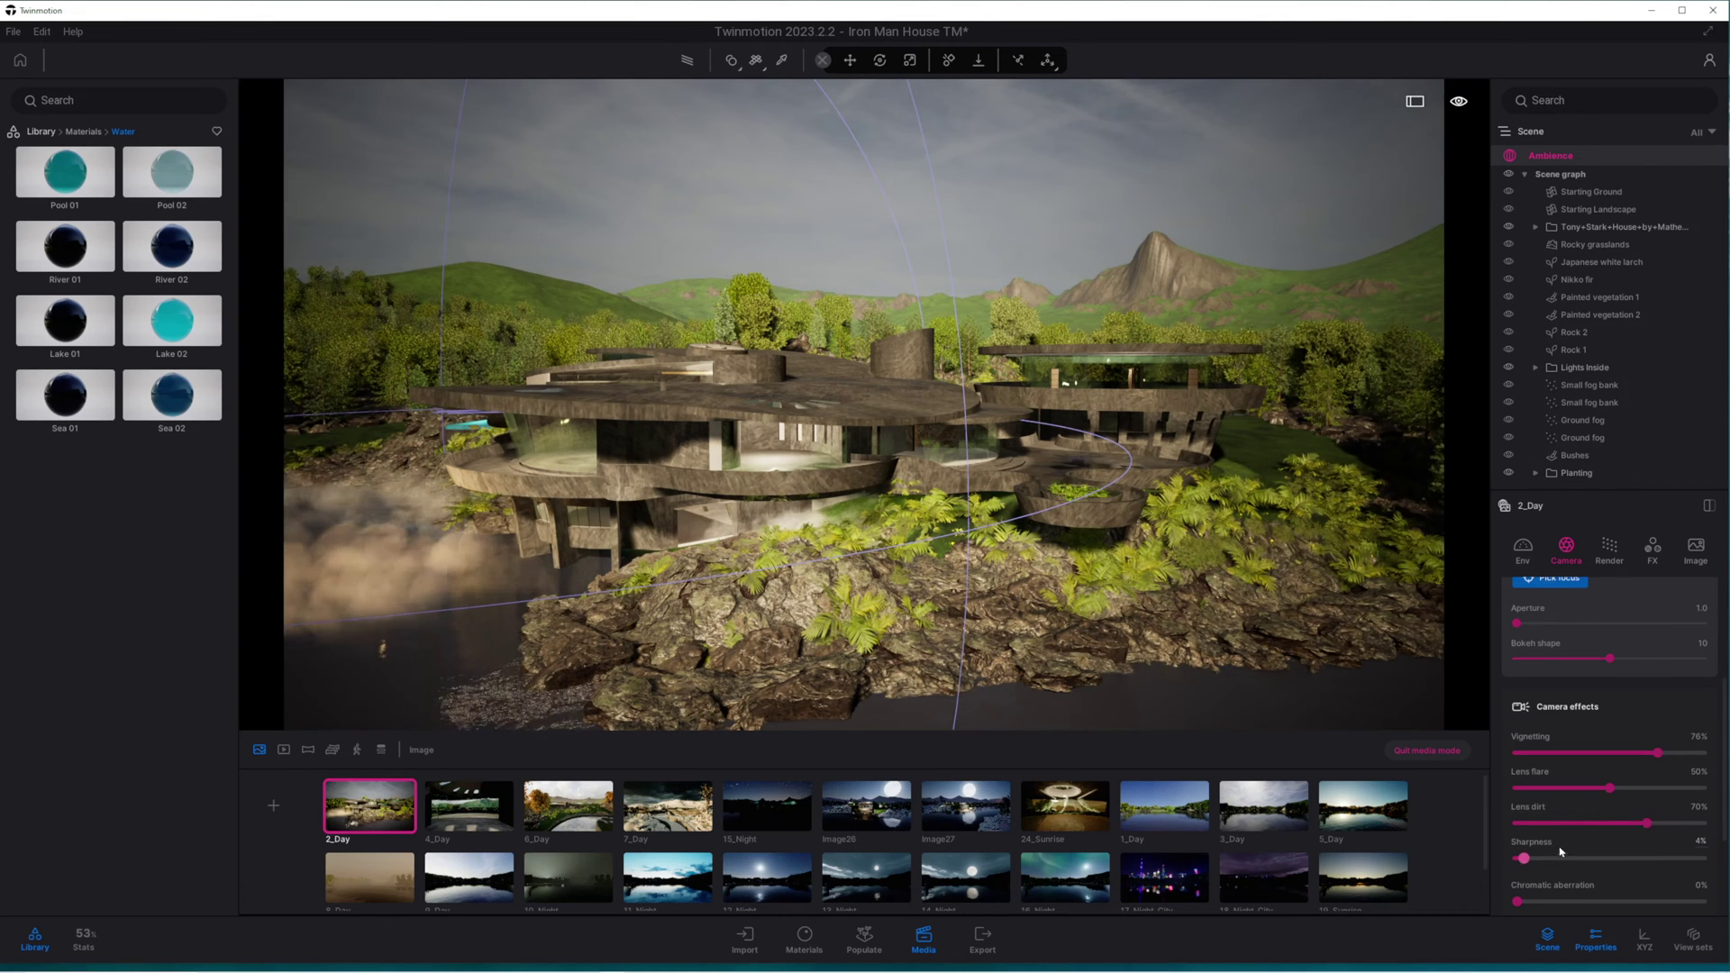
{"action": "mouse_move", "coordinate": [1521, 902]}
{"action": "left_mouse_down"}
{"action": "mouse_move", "coordinate": [1560, 902]}
{"action": "mouse_move", "coordinate": [1538, 888]}
{"action": "left_mouse_up"}
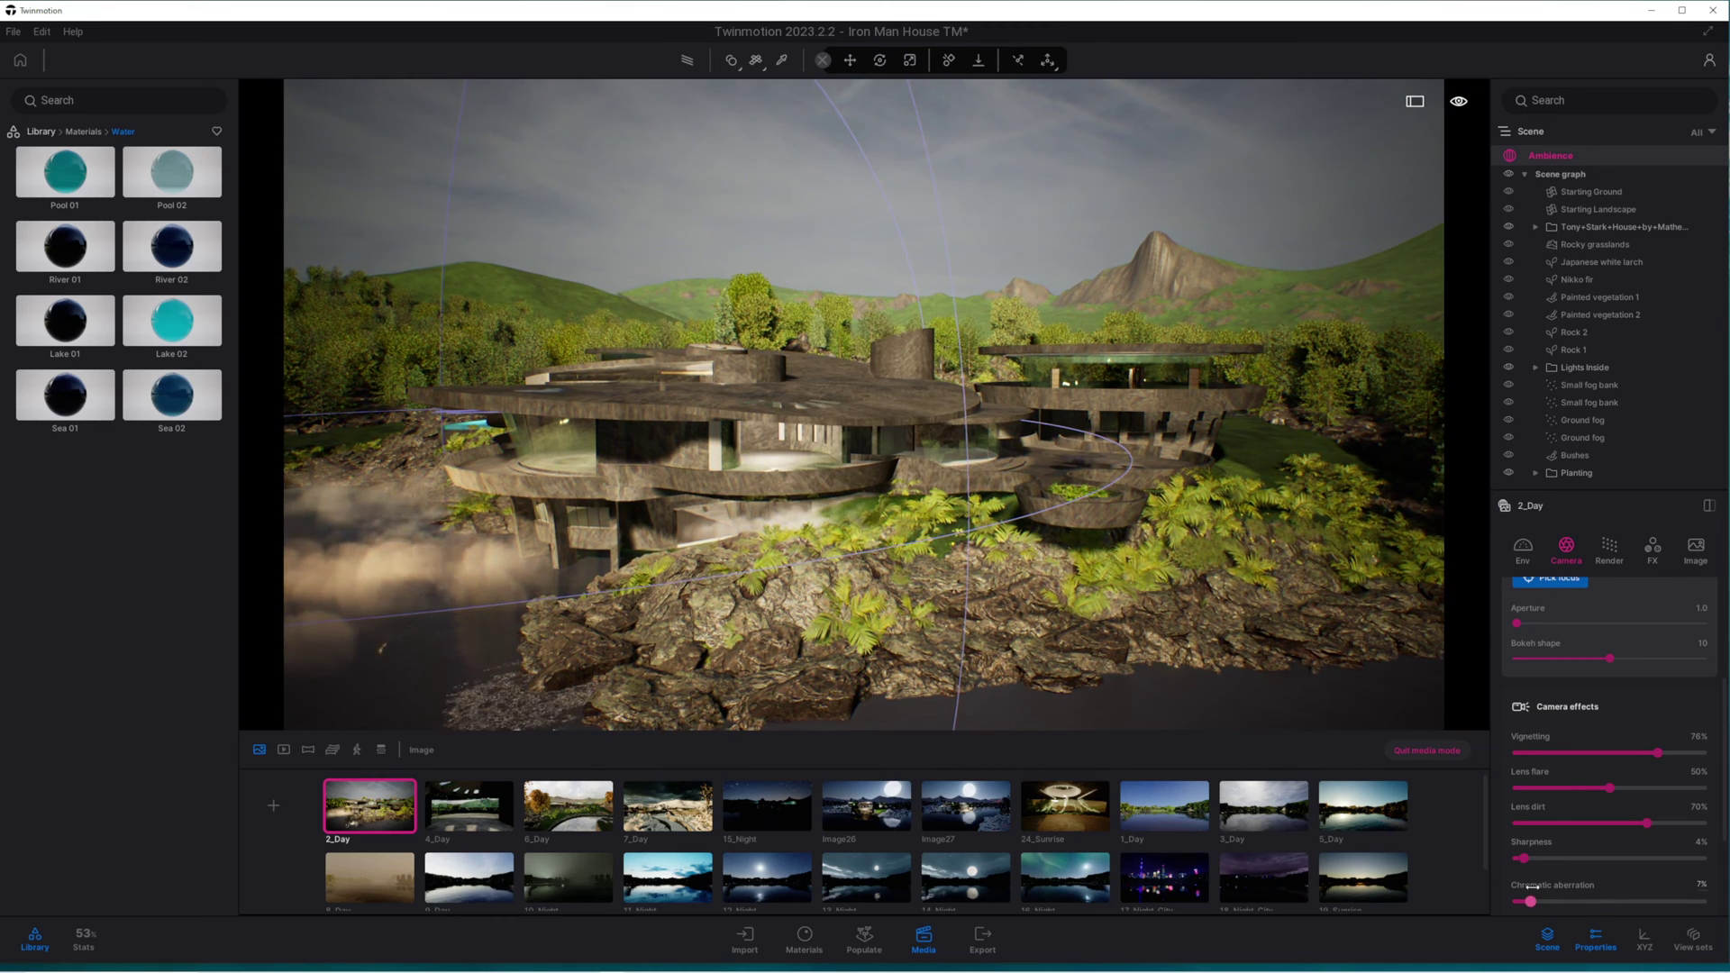
{"action": "scroll", "coordinate": [1603, 721], "scroll_direction": "up", "scroll_amount": 5}
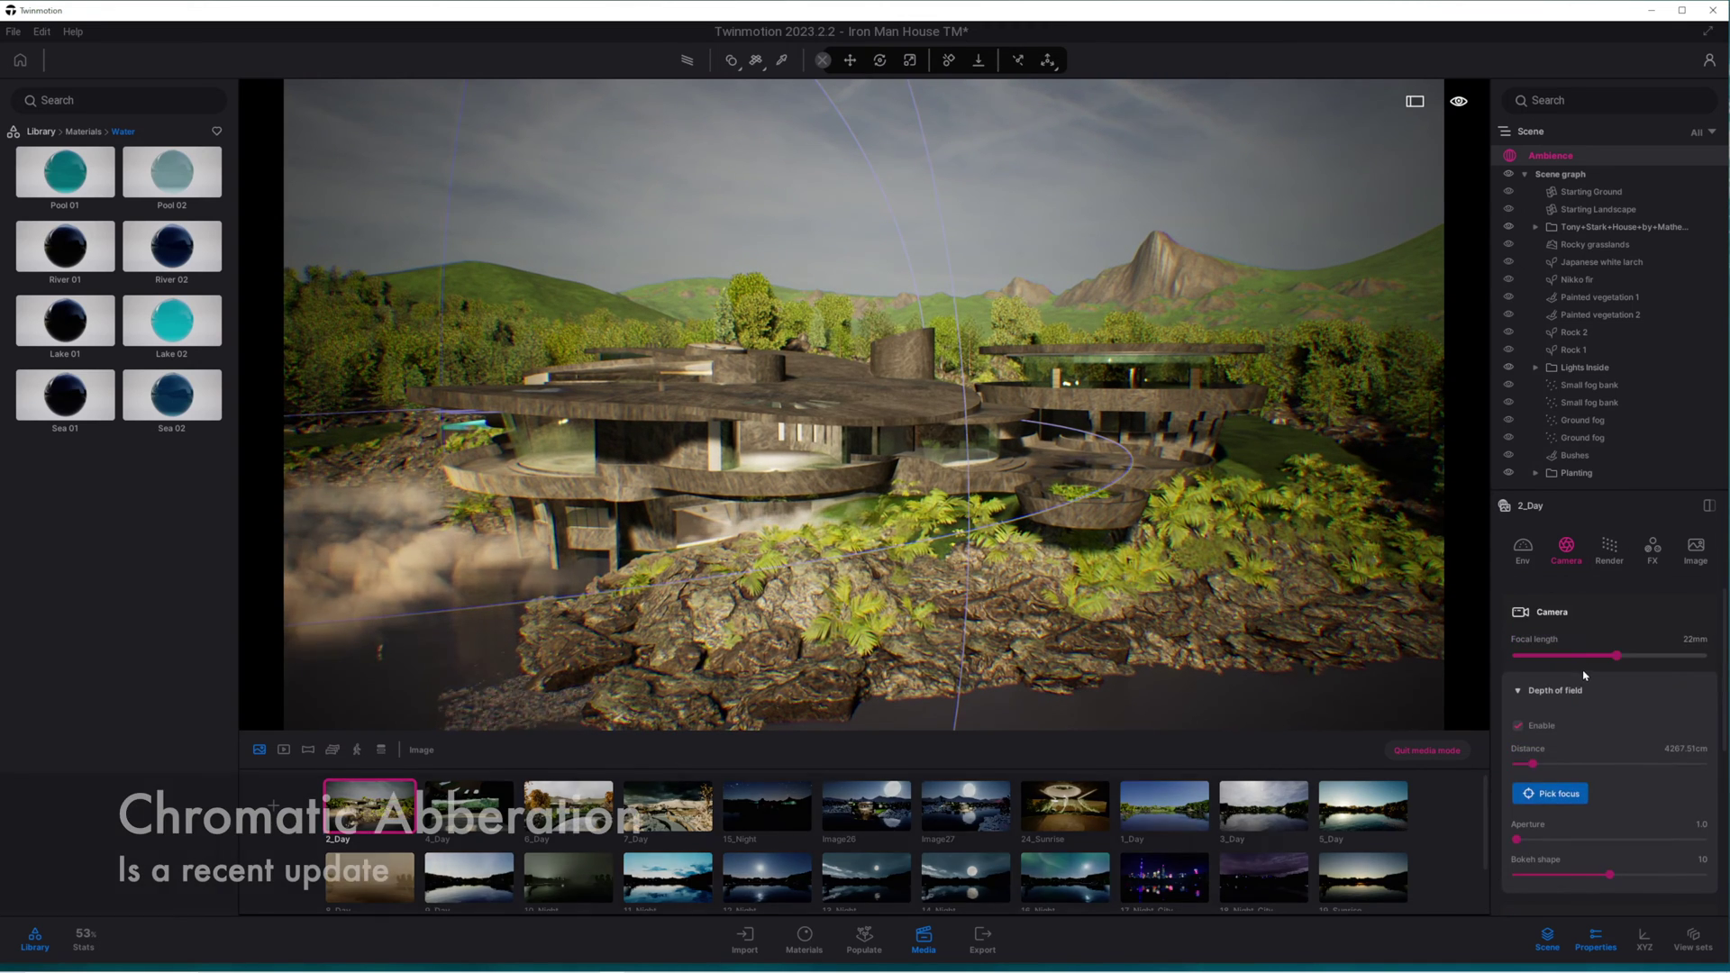
{"action": "left_click", "coordinate": [1523, 547]}
{"action": "left_click", "coordinate": [1559, 550]}
{"action": "scroll", "coordinate": [1520, 811], "scroll_direction": "down", "scroll_amount": 5}
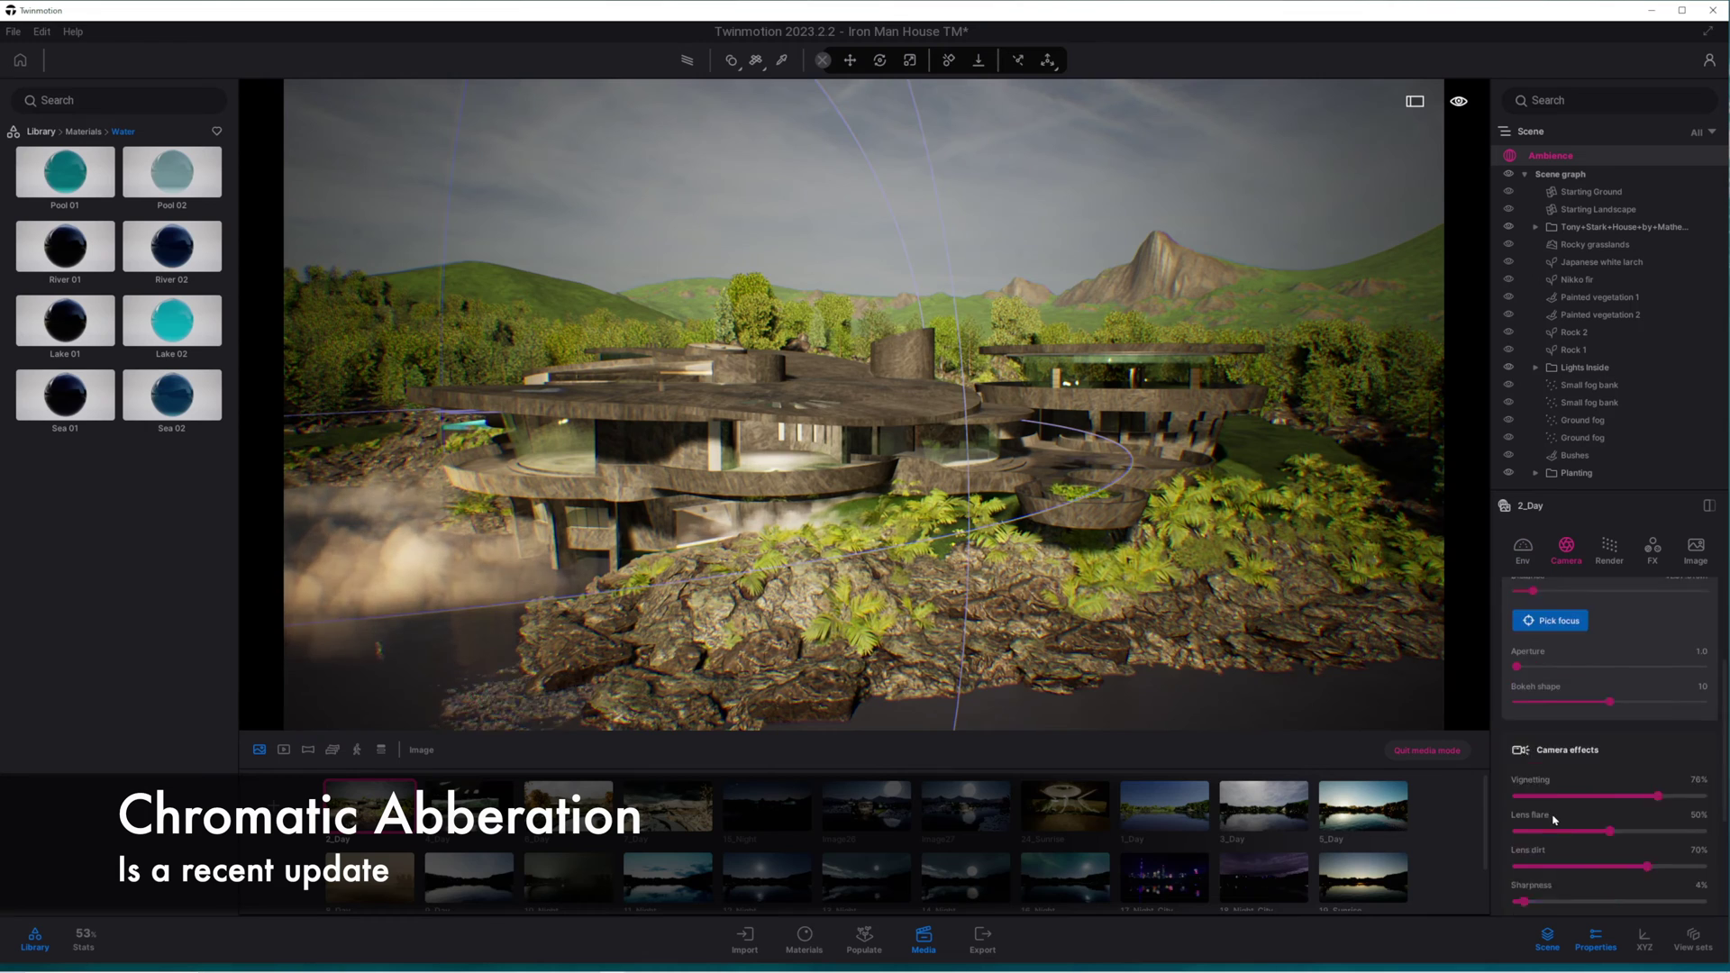
Step: Update the 2_Day image with a new low camera view across the lake, showing the house and rocky shore
{"action": "middle_click_drag", "start_coordinate": [1089, 575], "coordinate": [1022, 549], "text": "shift"}
{"action": "left_click", "coordinate": [1137, 387]}
{"action": "left_click", "coordinate": [776, 467]}
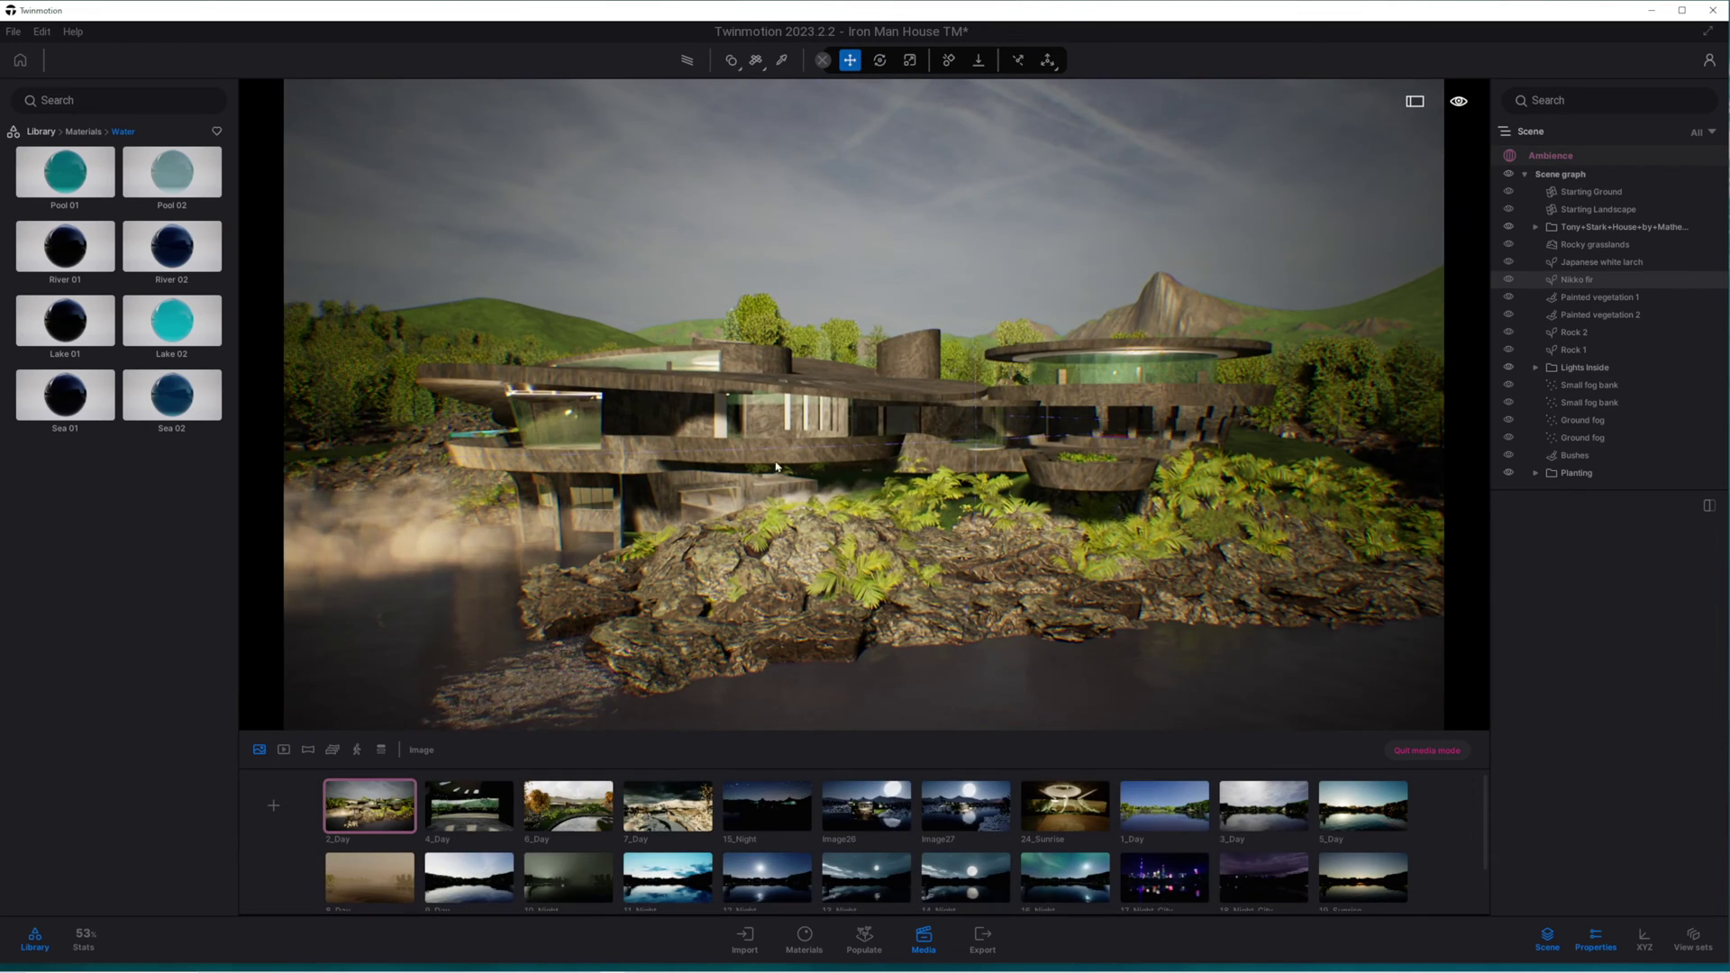
{"action": "left_click", "coordinate": [380, 783]}
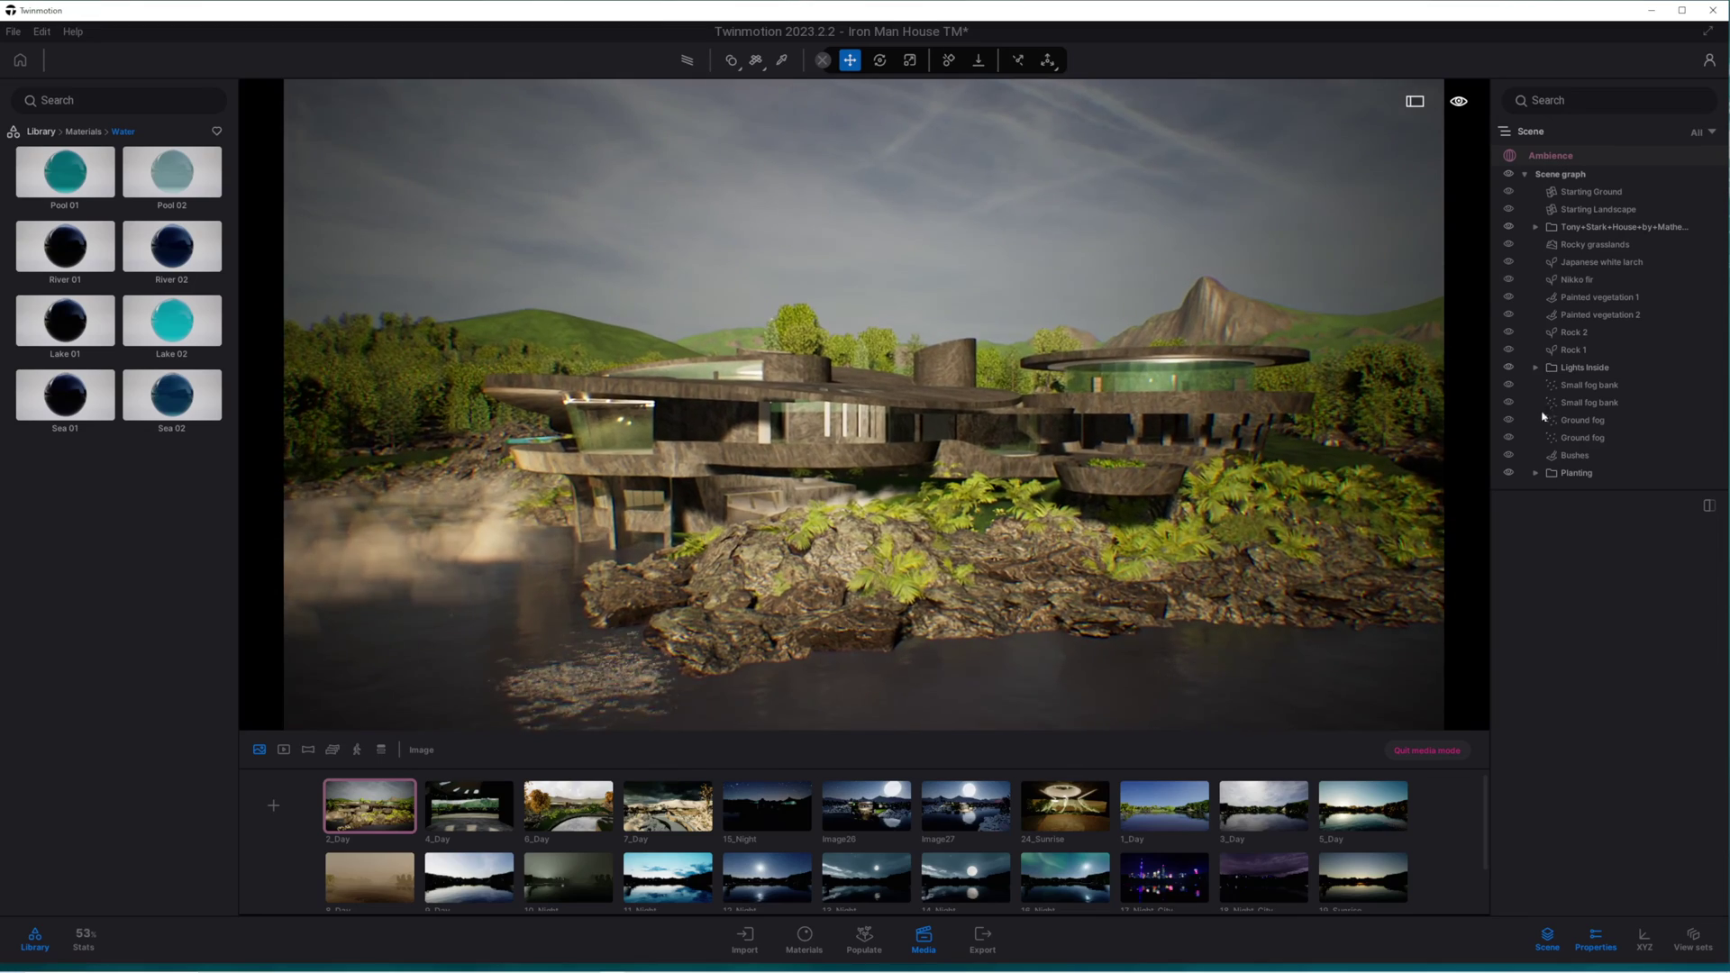
{"action": "left_click", "coordinate": [393, 810]}
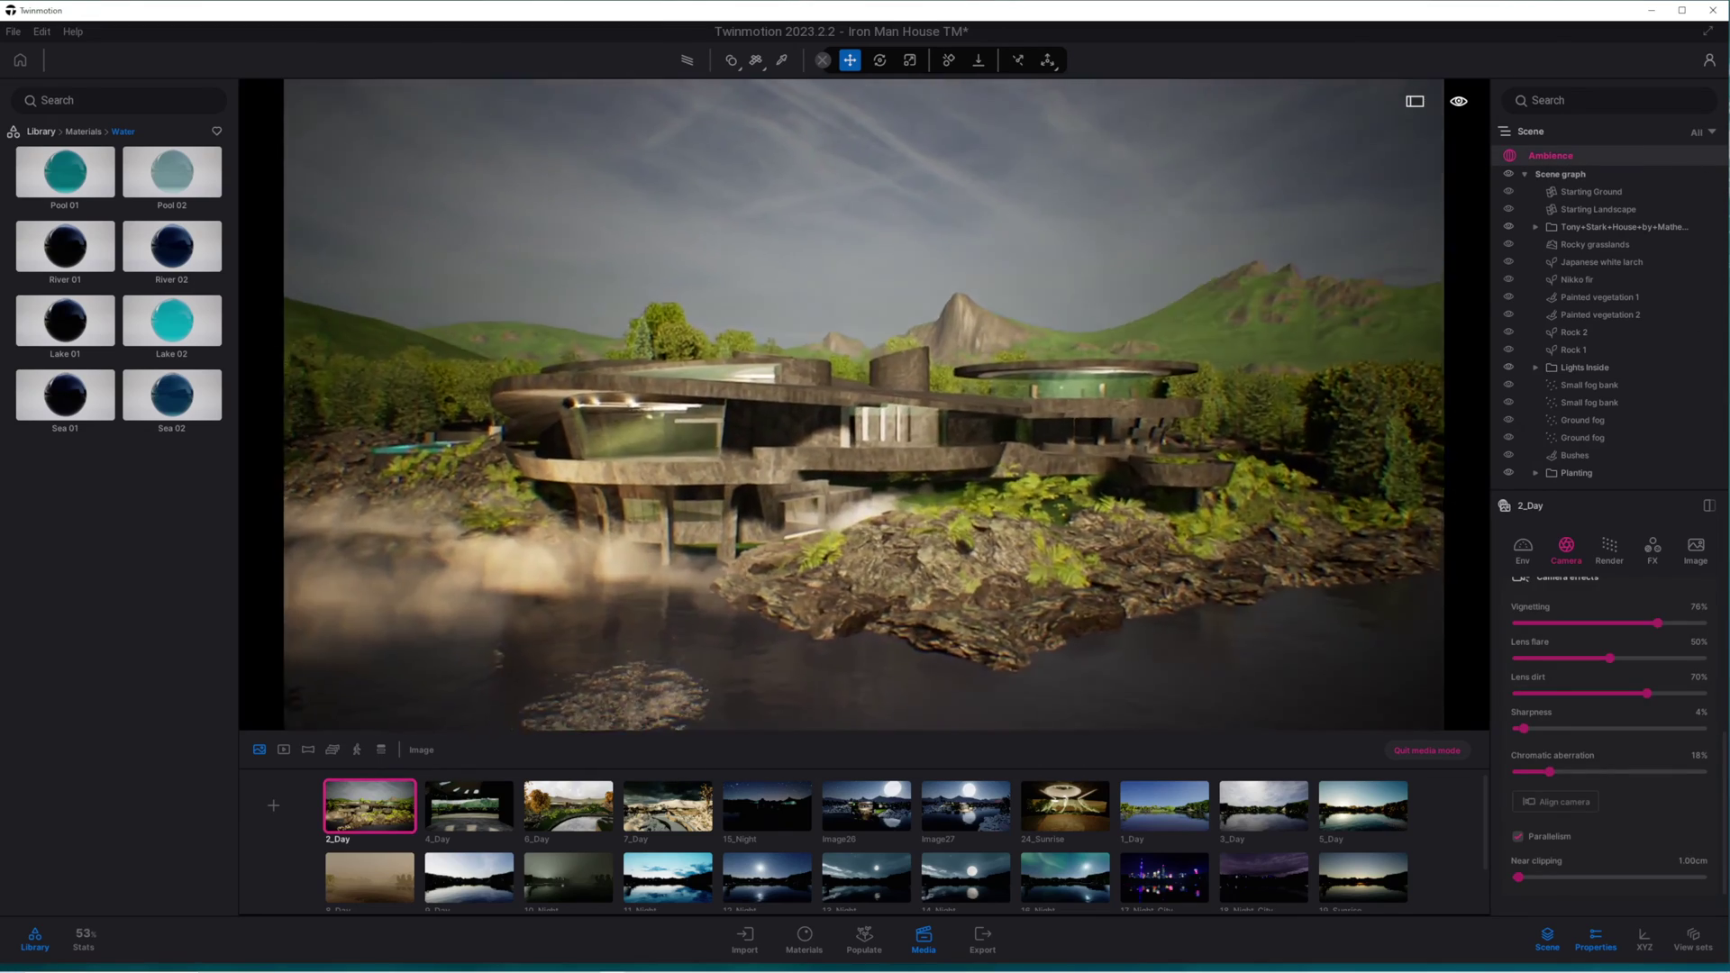
{"action": "left_click", "coordinate": [380, 783]}
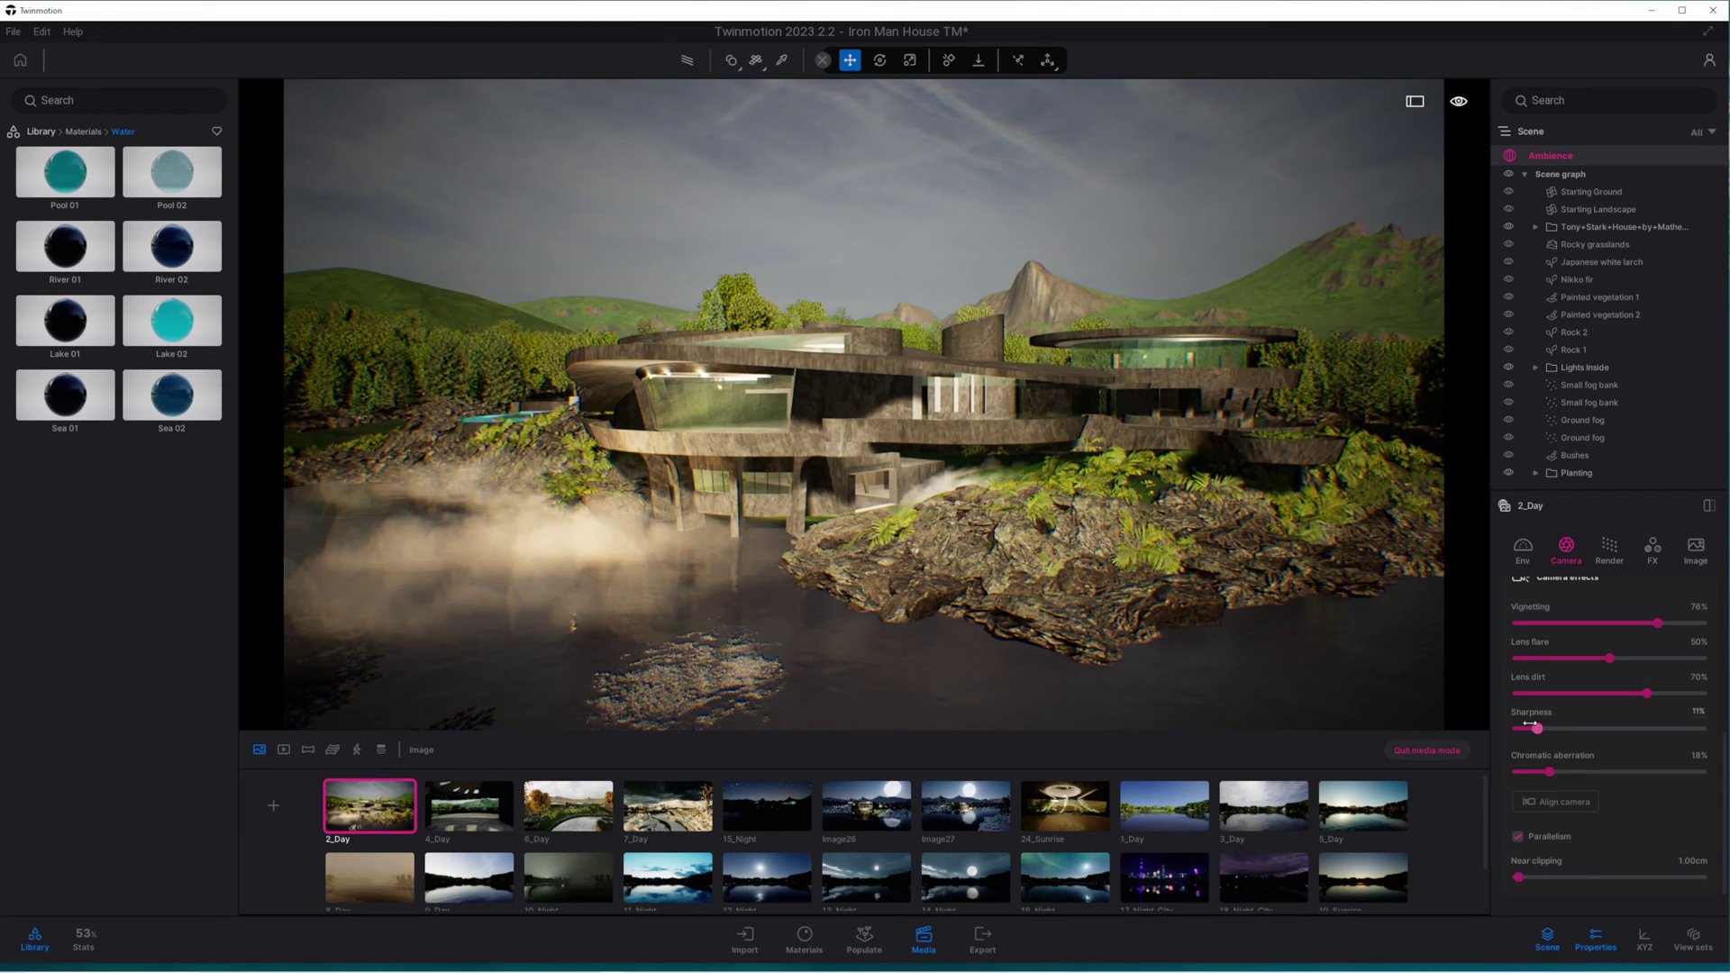
Step: Set the 2_Day image's sharpness to 13% and check the composition with a temporary grid overlay
{"action": "left_click_drag", "start_coordinate": [1518, 728], "coordinate": [1538, 728]}
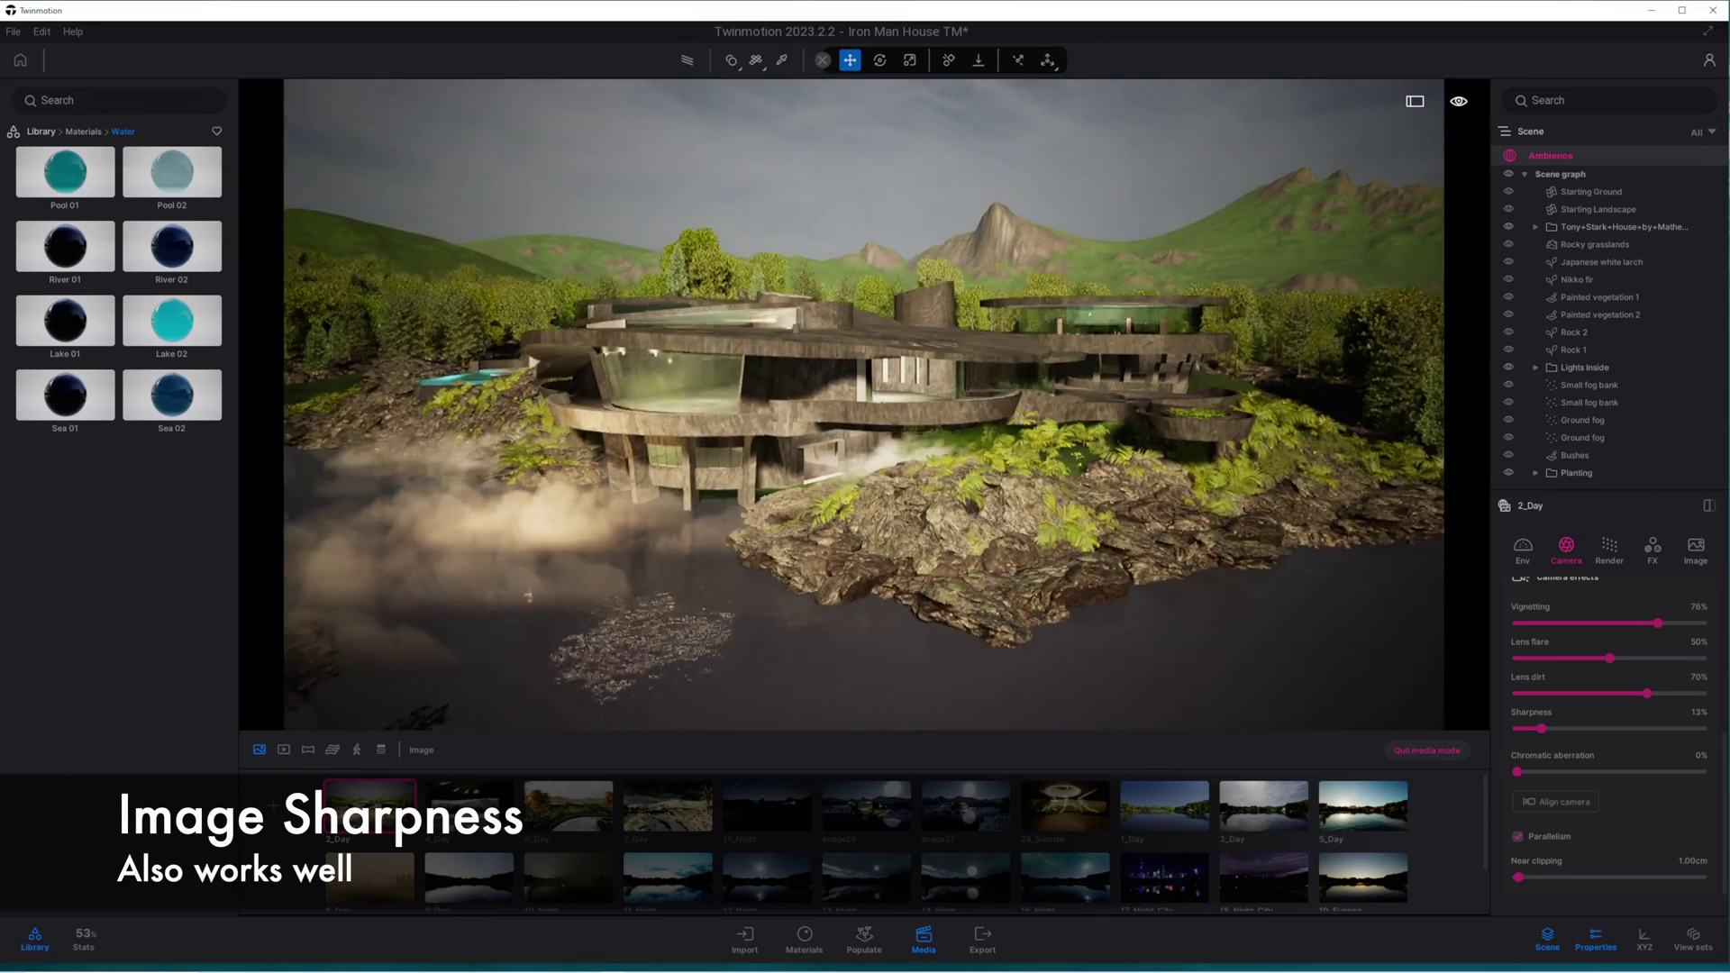
{"action": "scroll", "coordinate": [1571, 811], "scroll_direction": "down", "scroll_amount": 3}
{"action": "left_click", "coordinate": [1565, 840]}
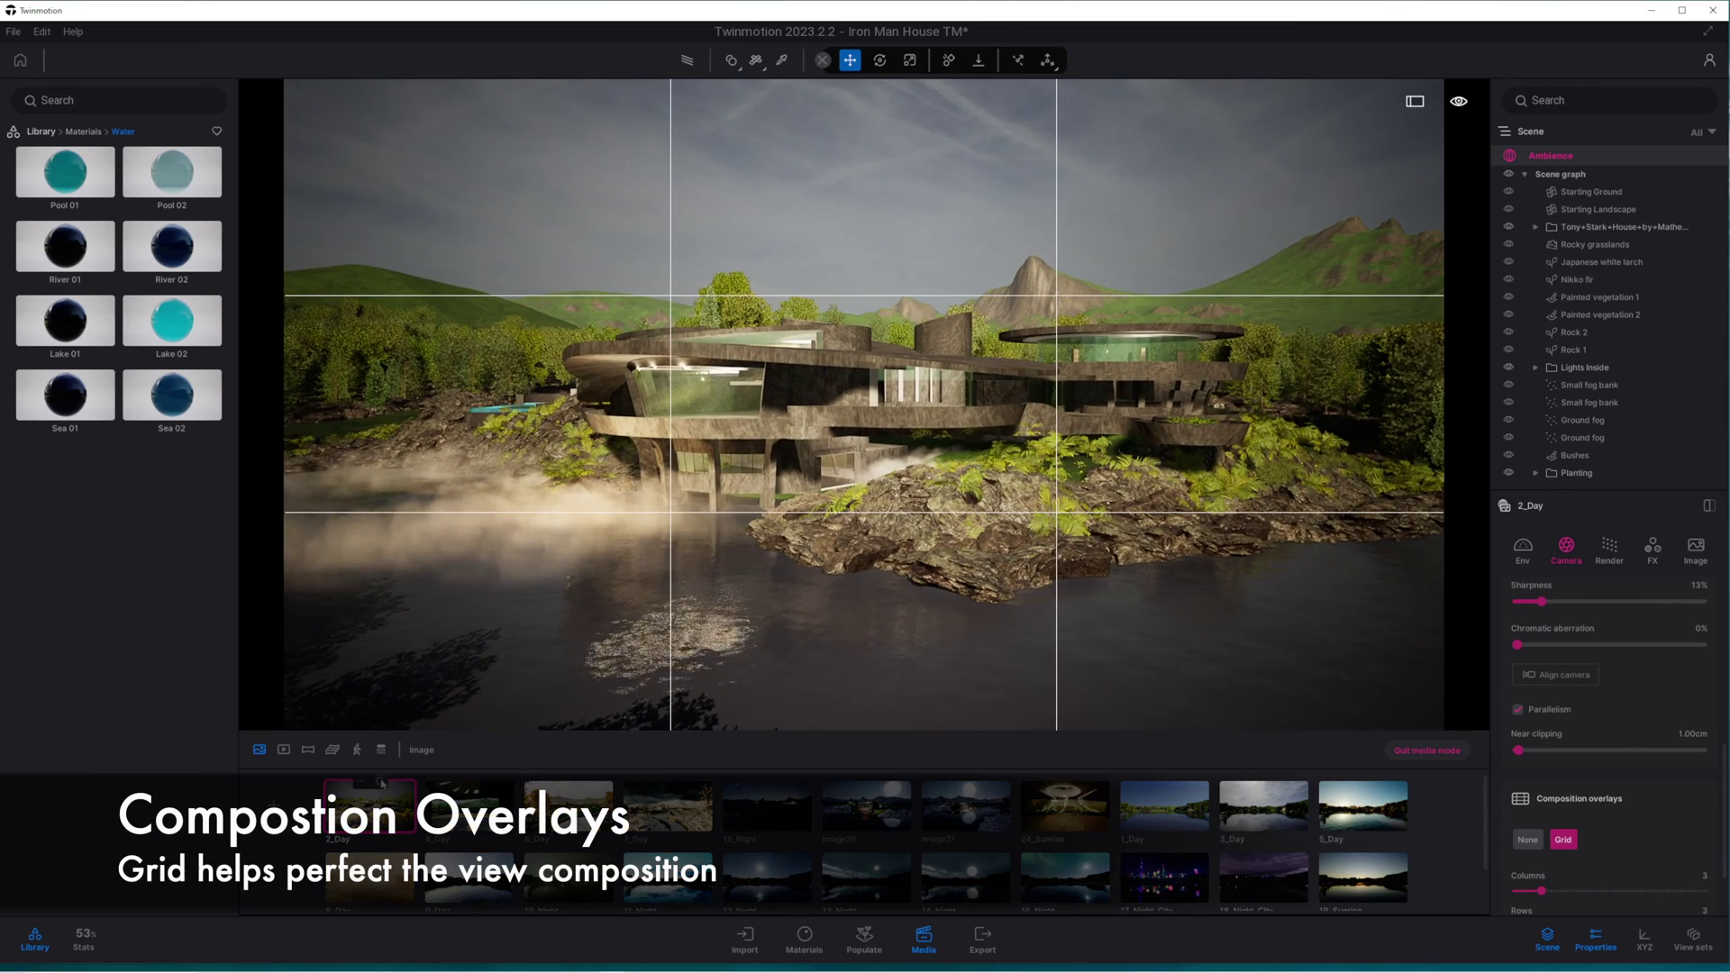
{"action": "left_click", "coordinate": [1528, 840]}
Step: Set the 2_Day image's exposure to 0.99
{"action": "left_click", "coordinate": [1524, 549]}
{"action": "scroll", "coordinate": [1599, 651], "scroll_direction": "up", "scroll_amount": 2}
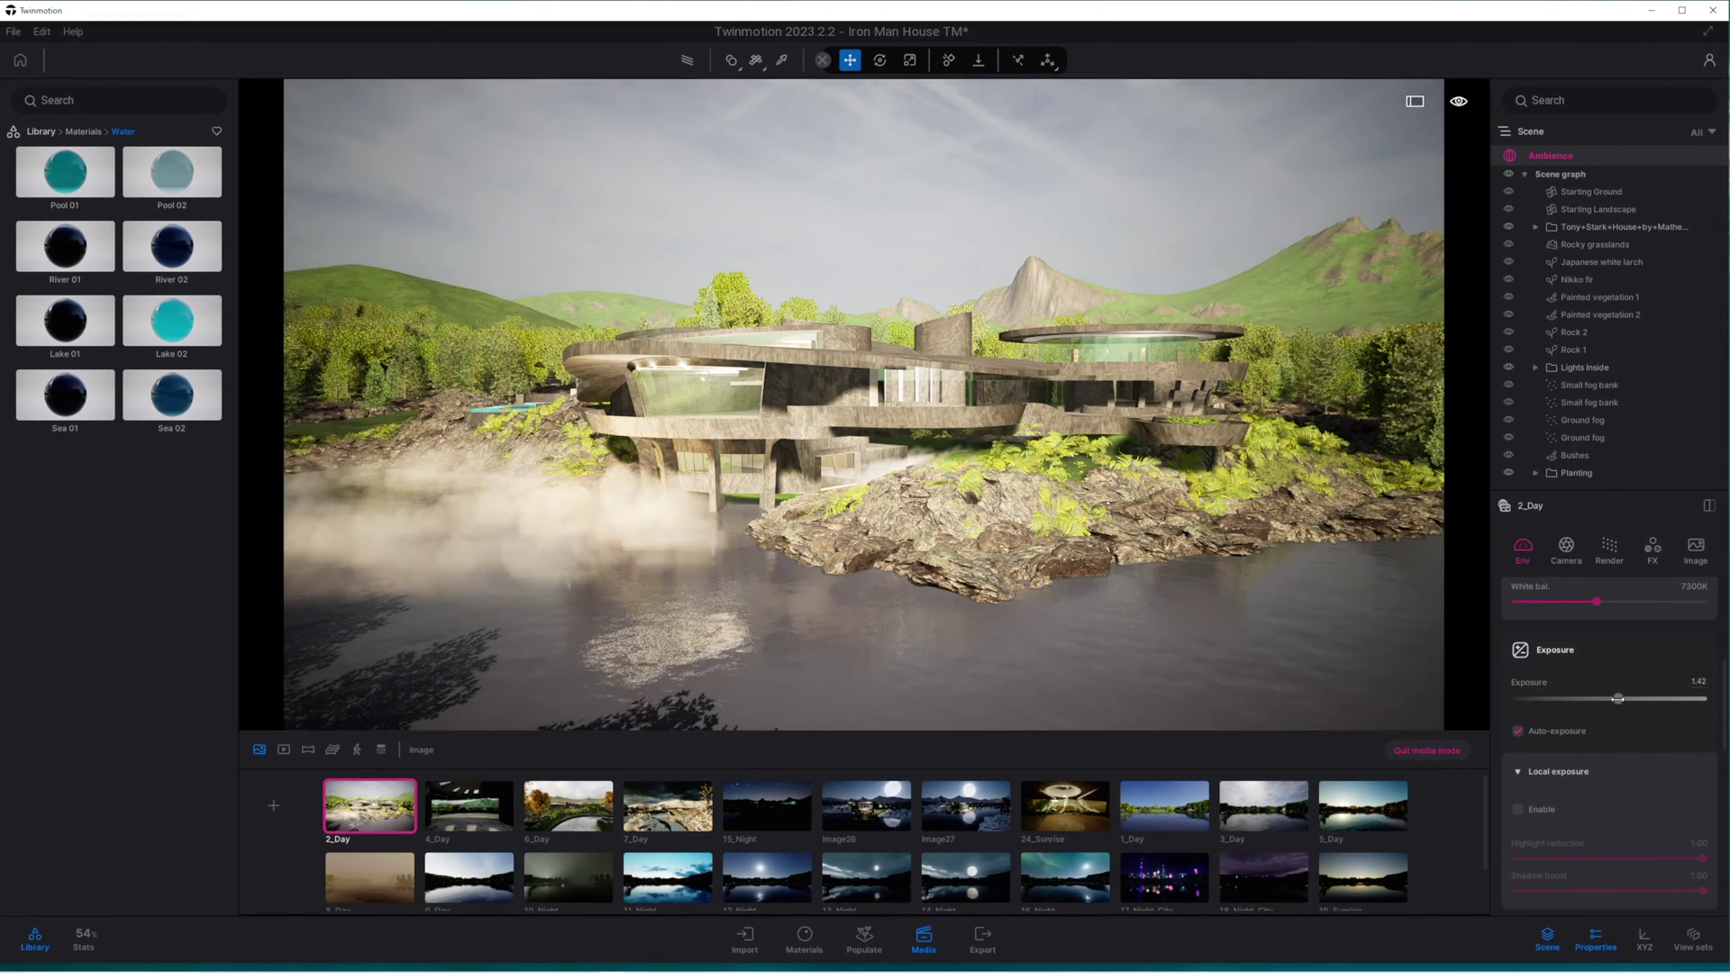
{"action": "left_click_drag", "start_coordinate": [1618, 698], "coordinate": [1615, 698]}
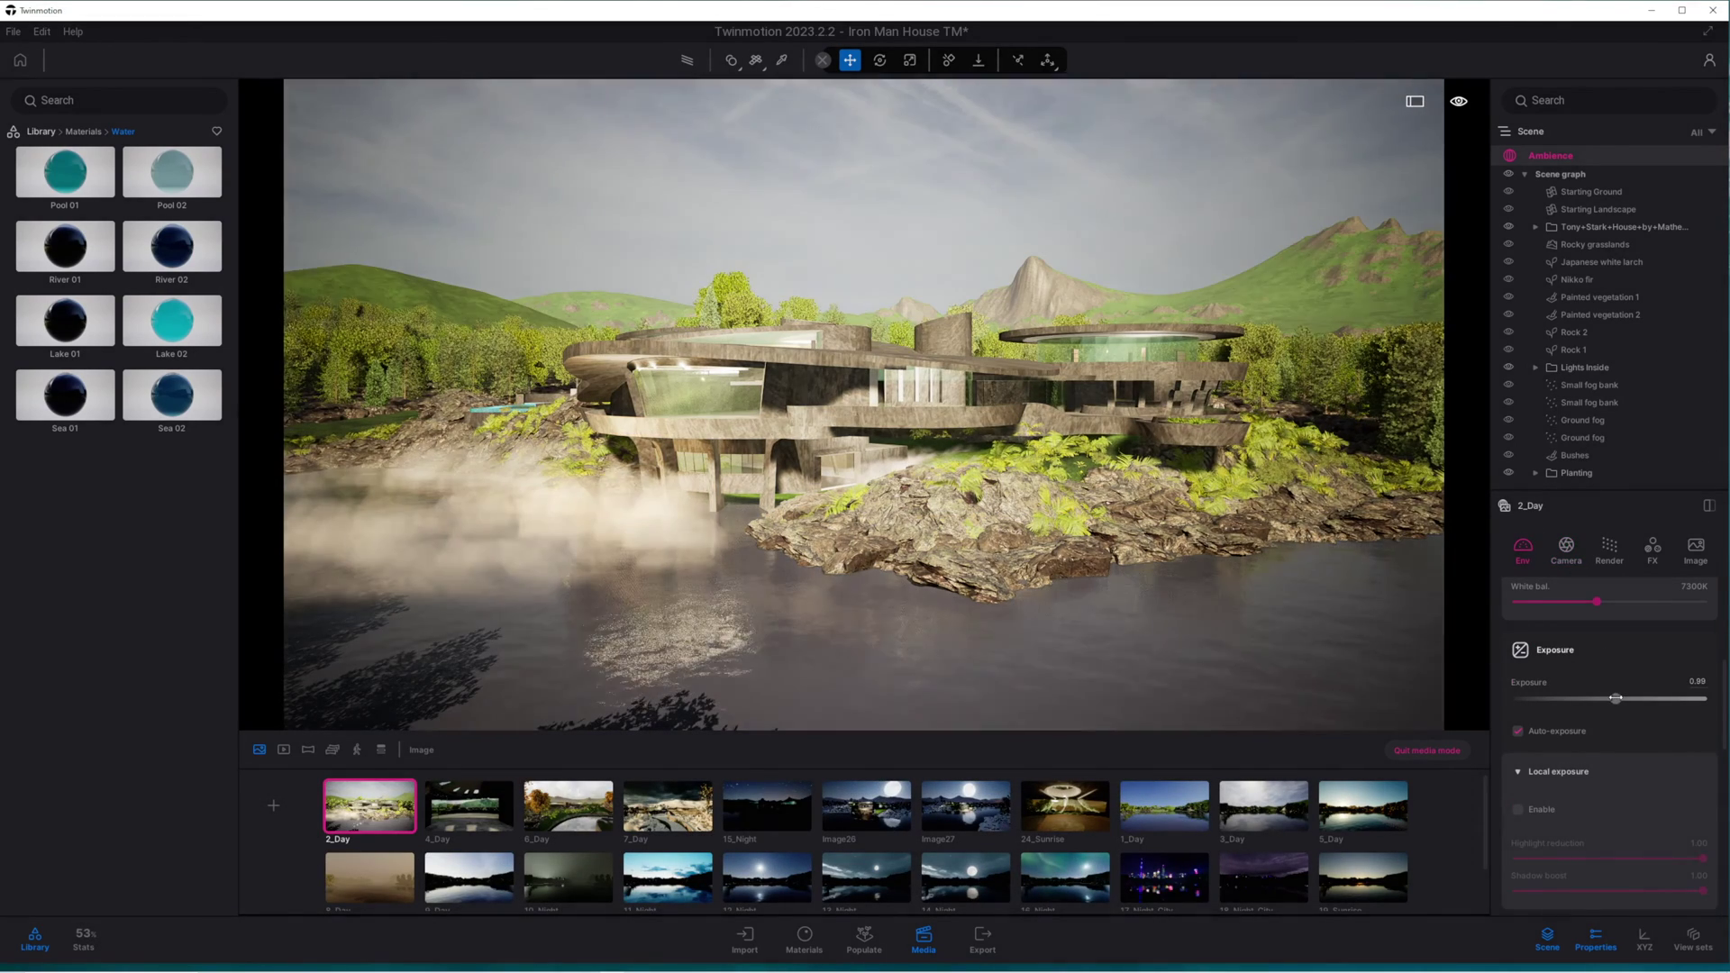
Step: Set the 2_Day image's vignetting to 44%, lens flare and lens dirt to 0%, and chromatic aberration to 4%
{"action": "left_click", "coordinate": [1566, 546]}
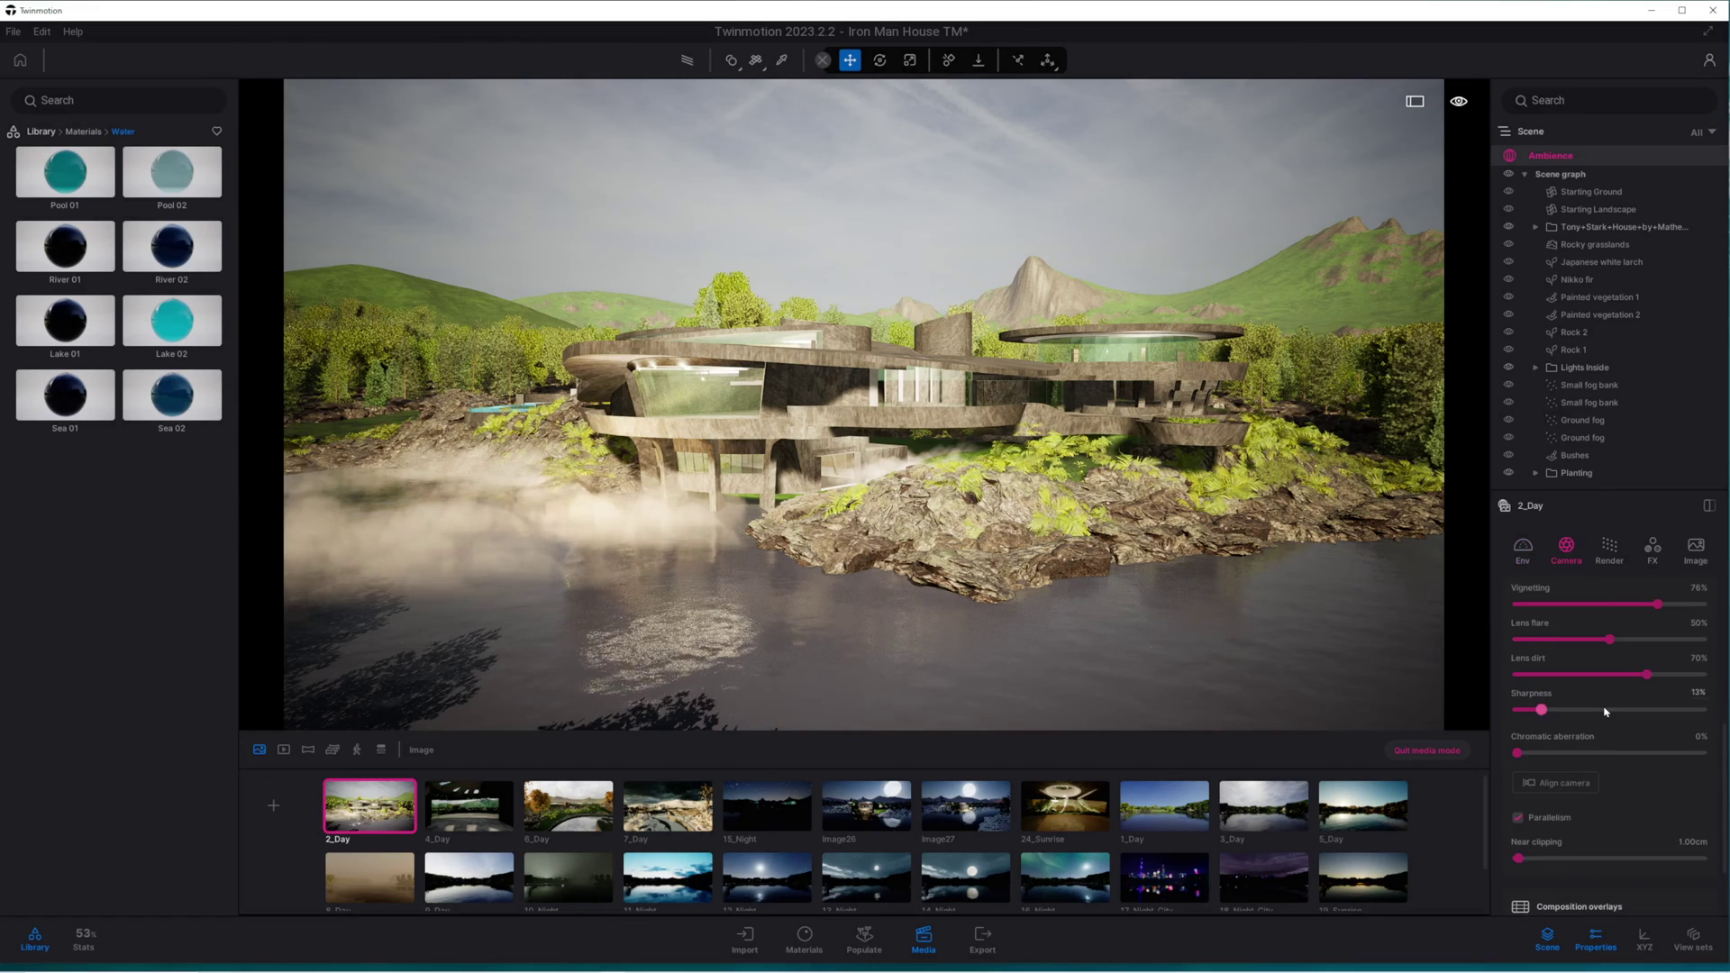
{"action": "scroll", "coordinate": [1613, 702], "scroll_direction": "down", "scroll_amount": 1}
{"action": "left_click_drag", "start_coordinate": [1702, 669], "coordinate": [1598, 668]}
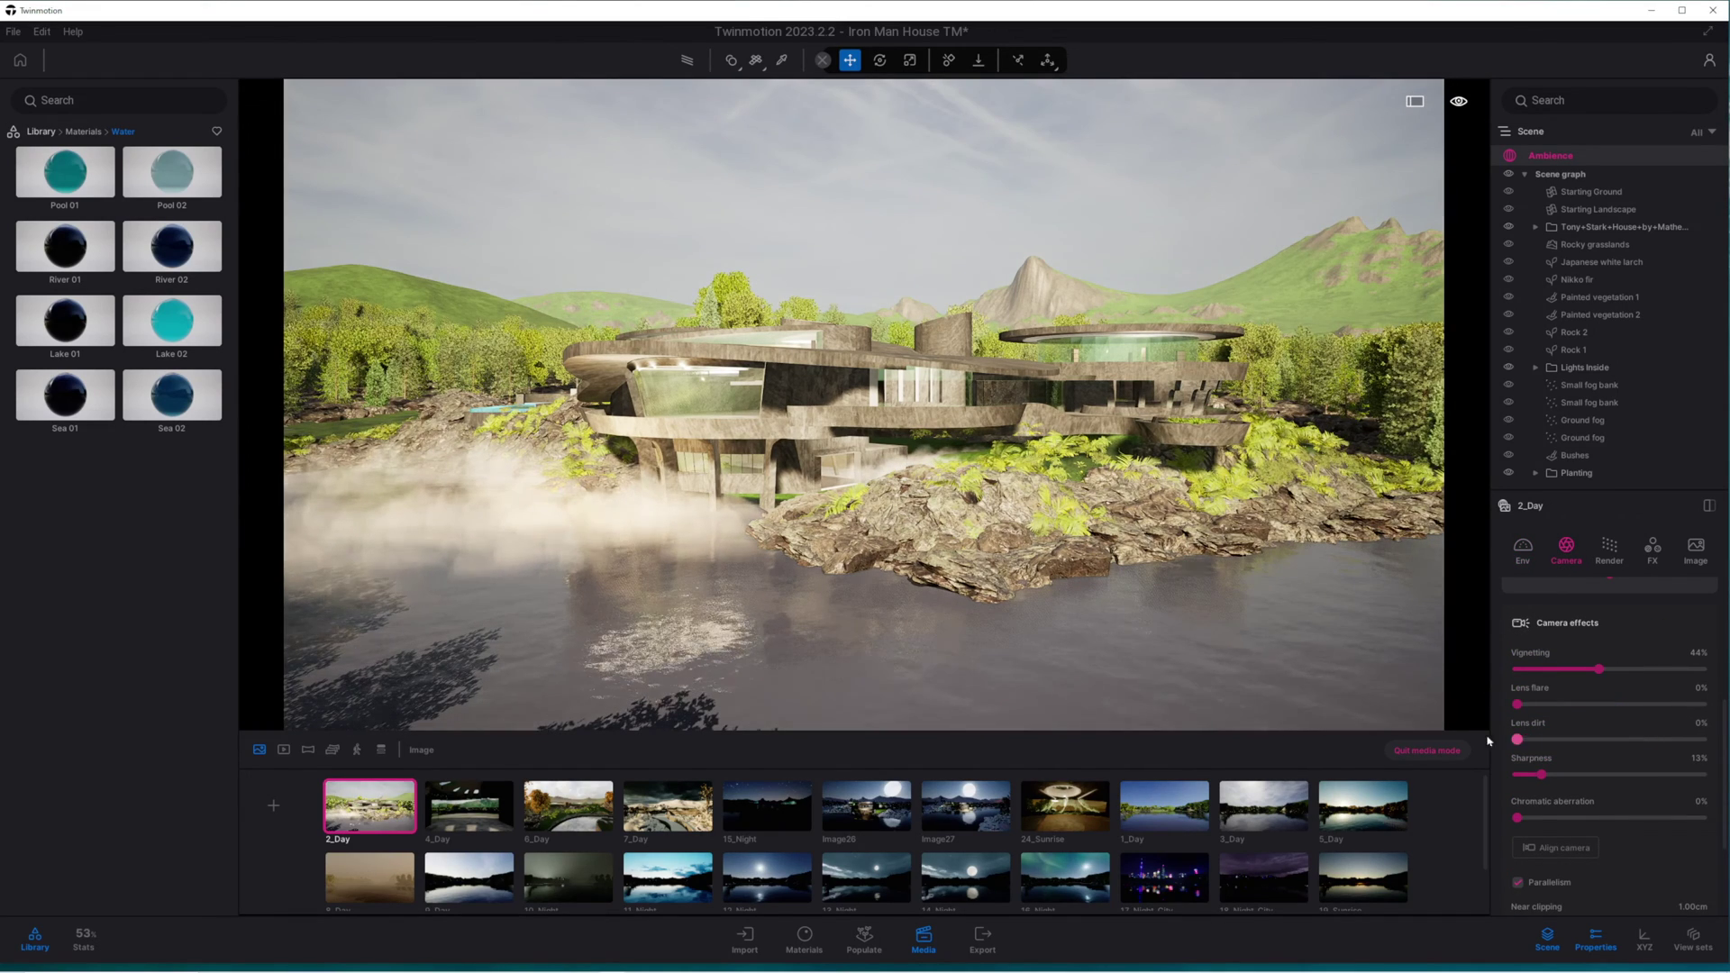
{"action": "left_click_drag", "start_coordinate": [1521, 819], "coordinate": [1677, 818]}
{"action": "left_click", "coordinate": [1523, 819]}
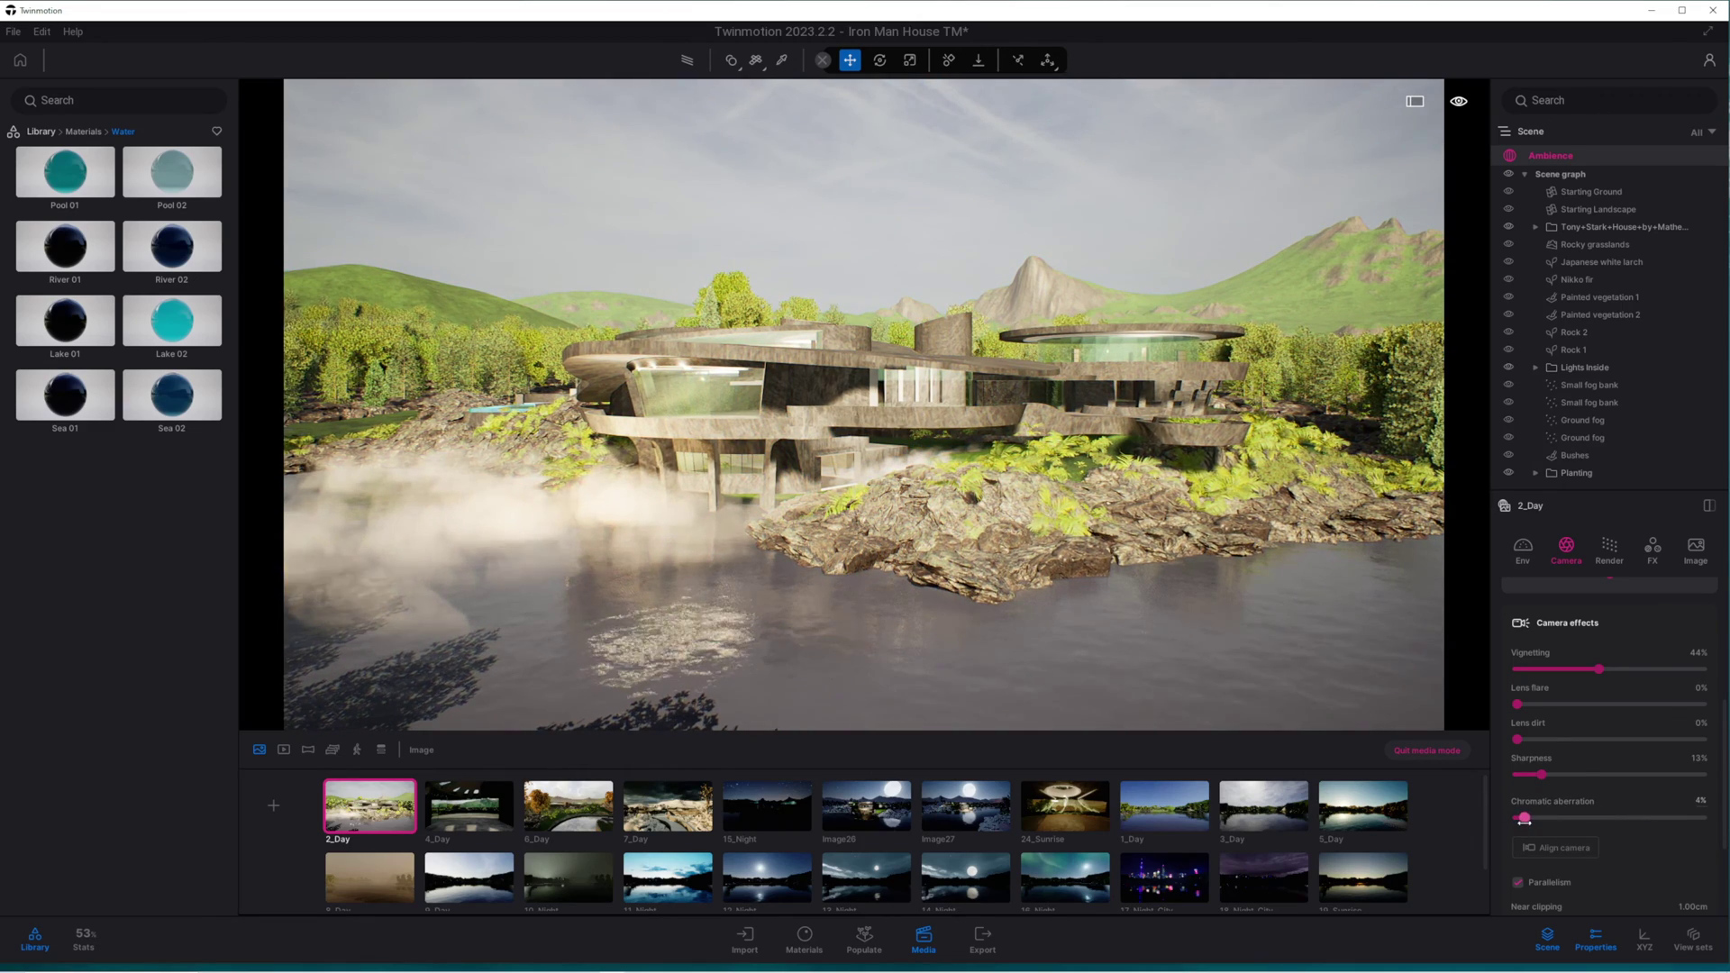
Step: Rotate the 2_Day image's HDRI environment to 330°
{"action": "left_click", "coordinate": [1522, 551]}
{"action": "scroll", "coordinate": [1598, 800], "scroll_direction": "down", "scroll_amount": 8}
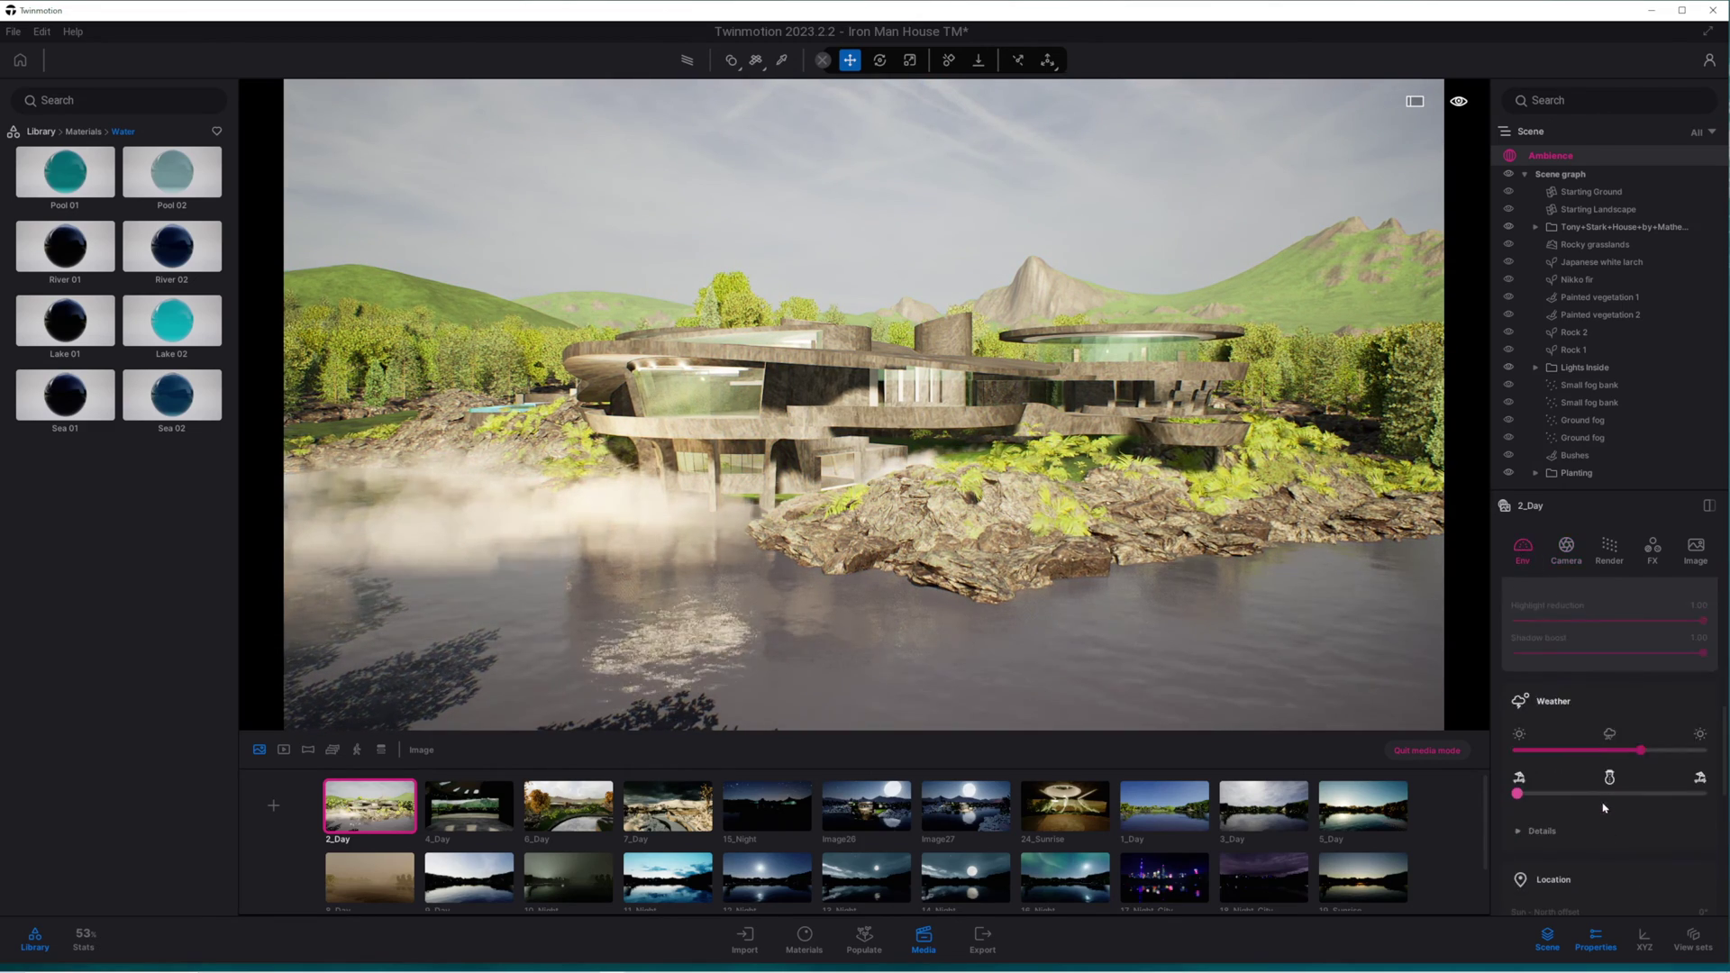
{"action": "mouse_move", "coordinate": [1674, 820]}
{"action": "left_mouse_down"}
{"action": "mouse_move", "coordinate": [1555, 814]}
{"action": "mouse_move", "coordinate": [1706, 822]}
{"action": "left_mouse_up"}
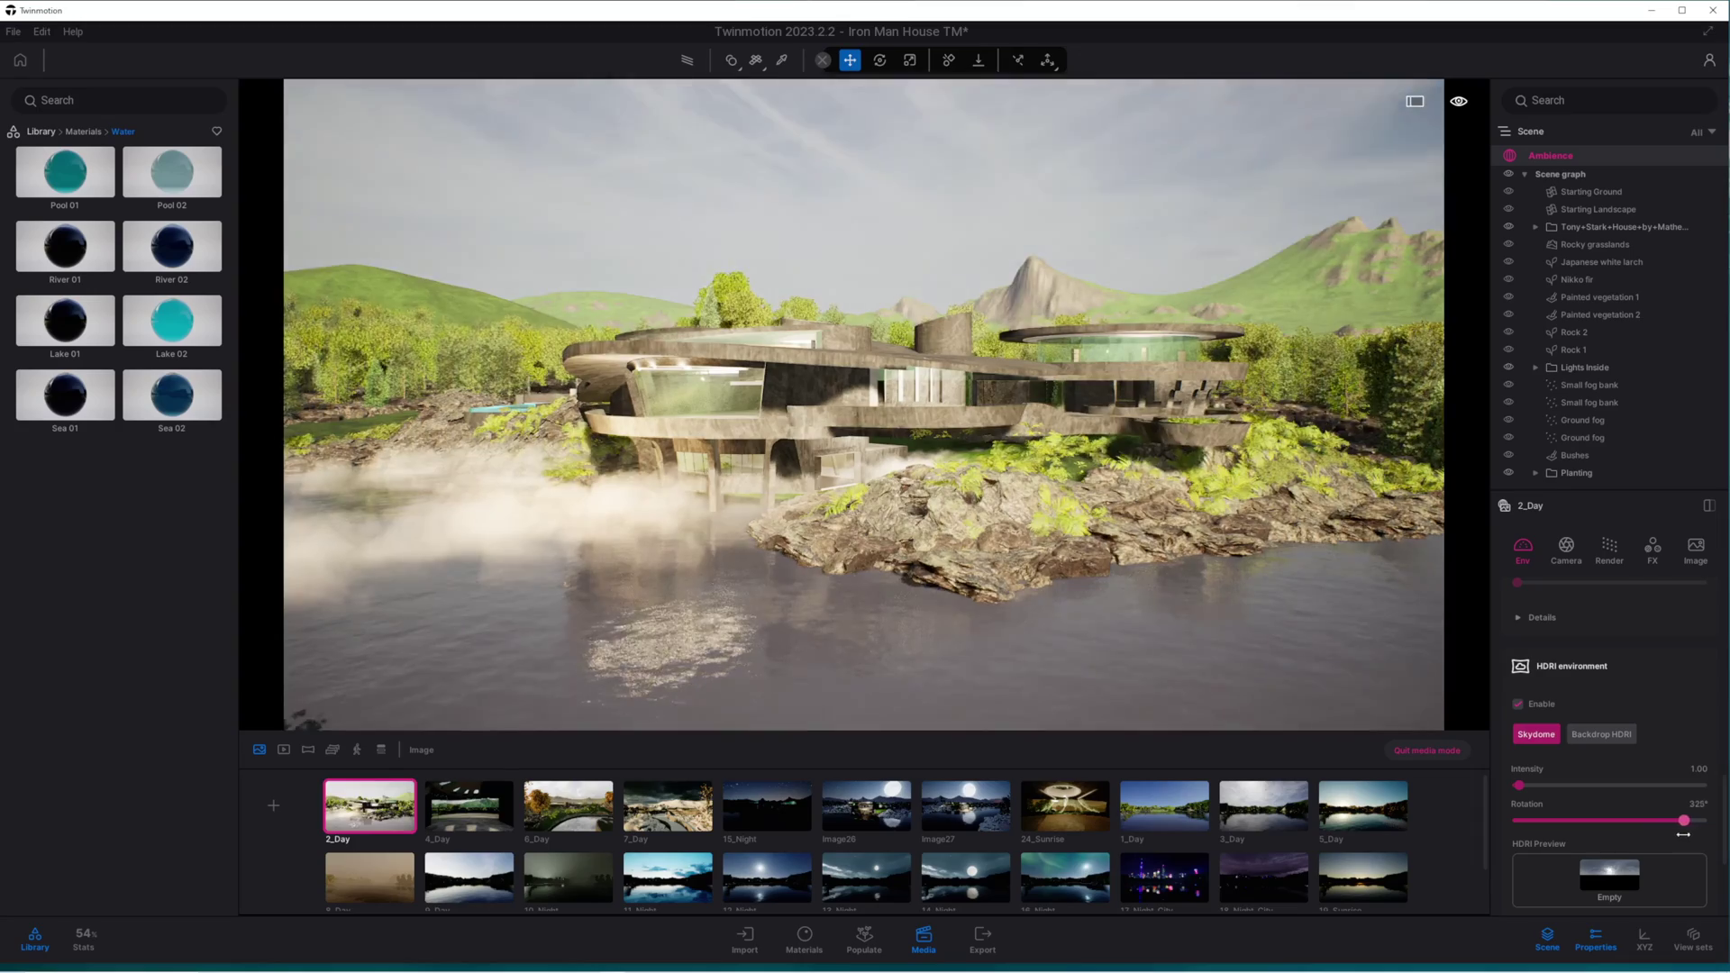
{"action": "mouse_move", "coordinate": [393, 784]}
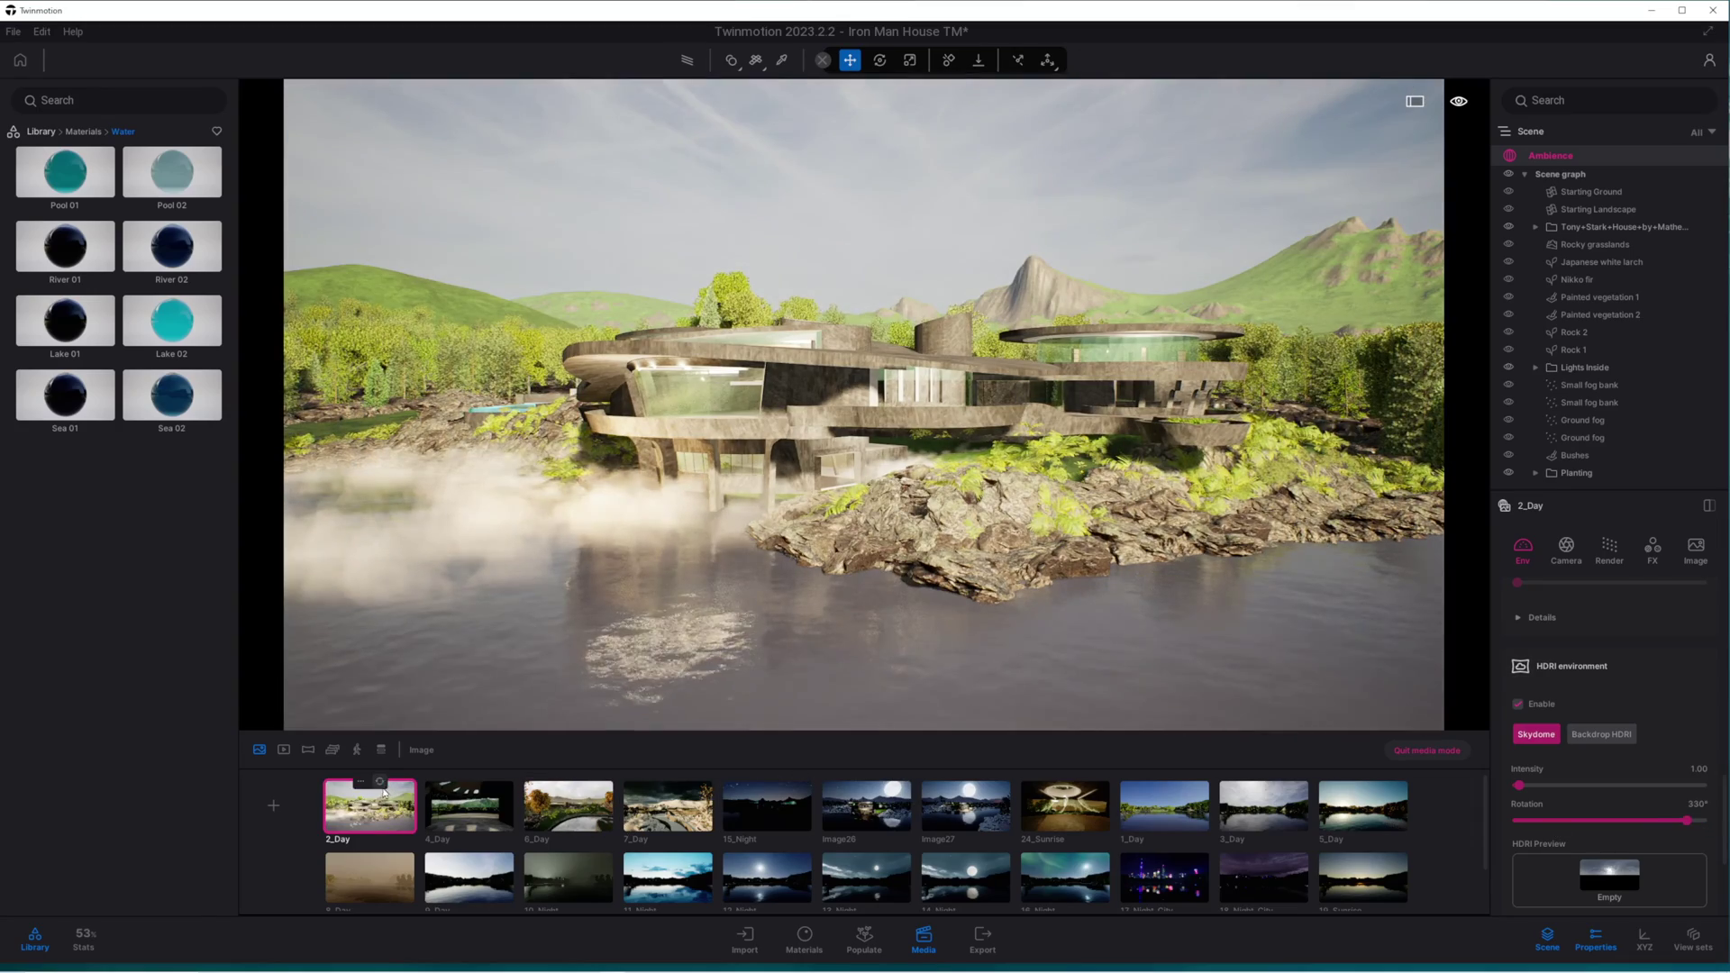
Step: Preview the 2_Day view with the Path Tracer and duplicate the image, placing the copy beside the original
{"action": "left_click", "coordinate": [685, 60]}
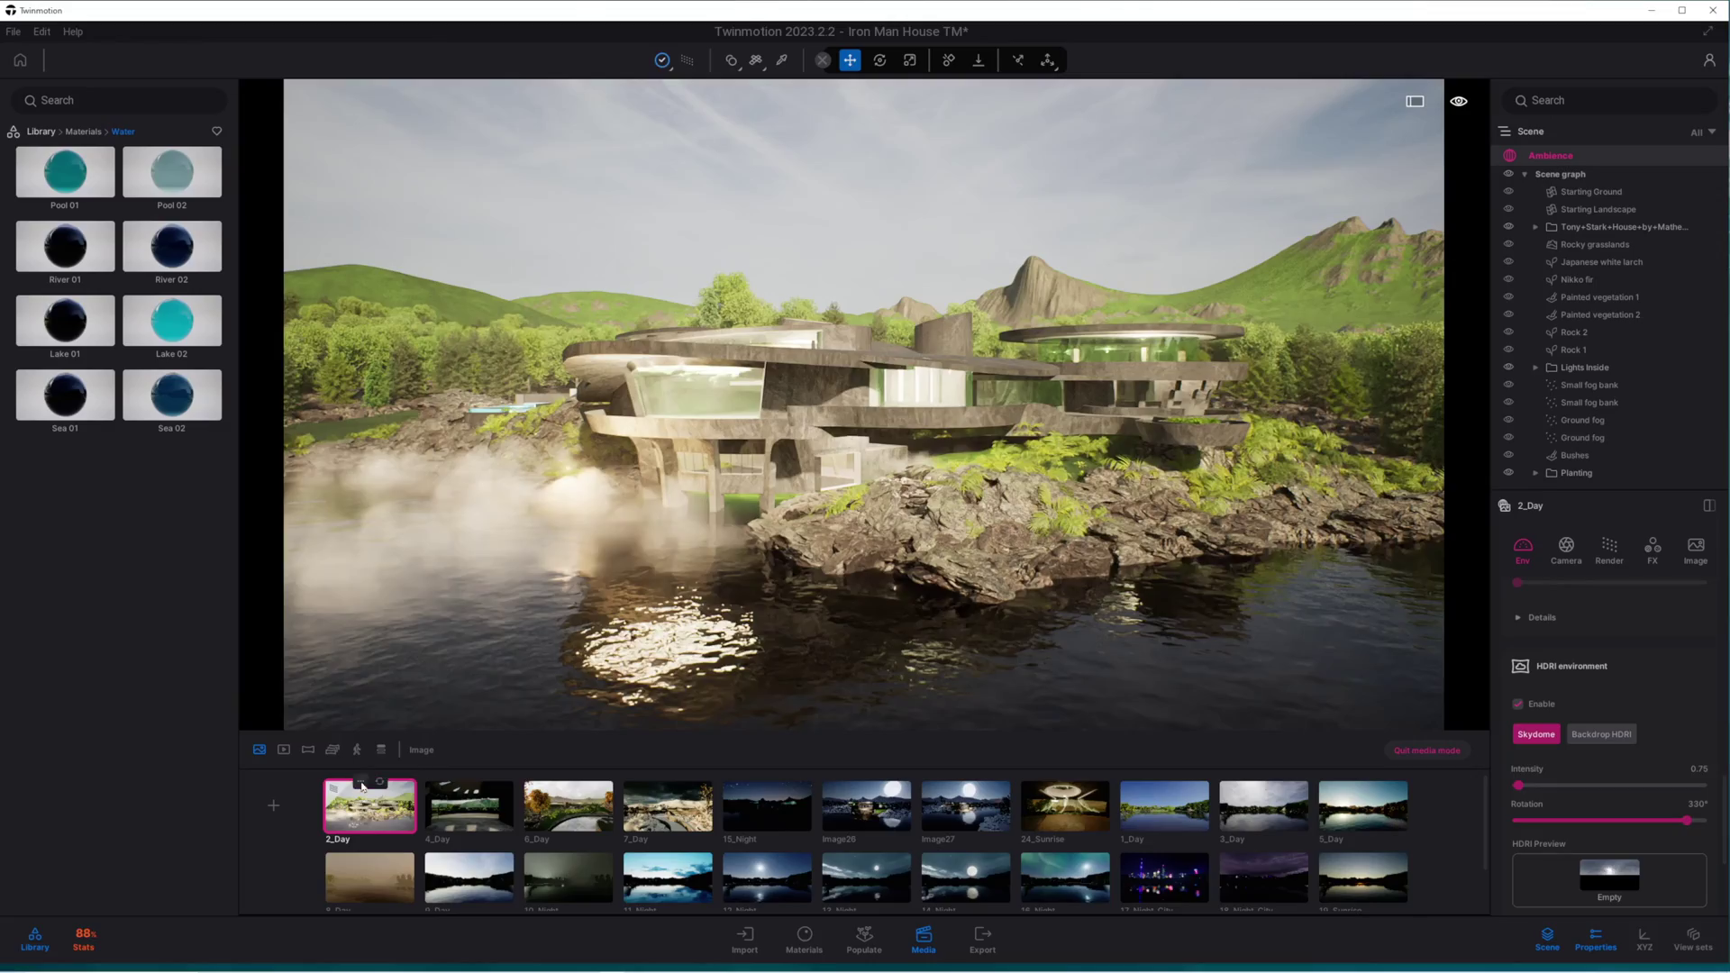
{"action": "left_click", "coordinate": [361, 786]}
{"action": "left_click", "coordinate": [351, 739]}
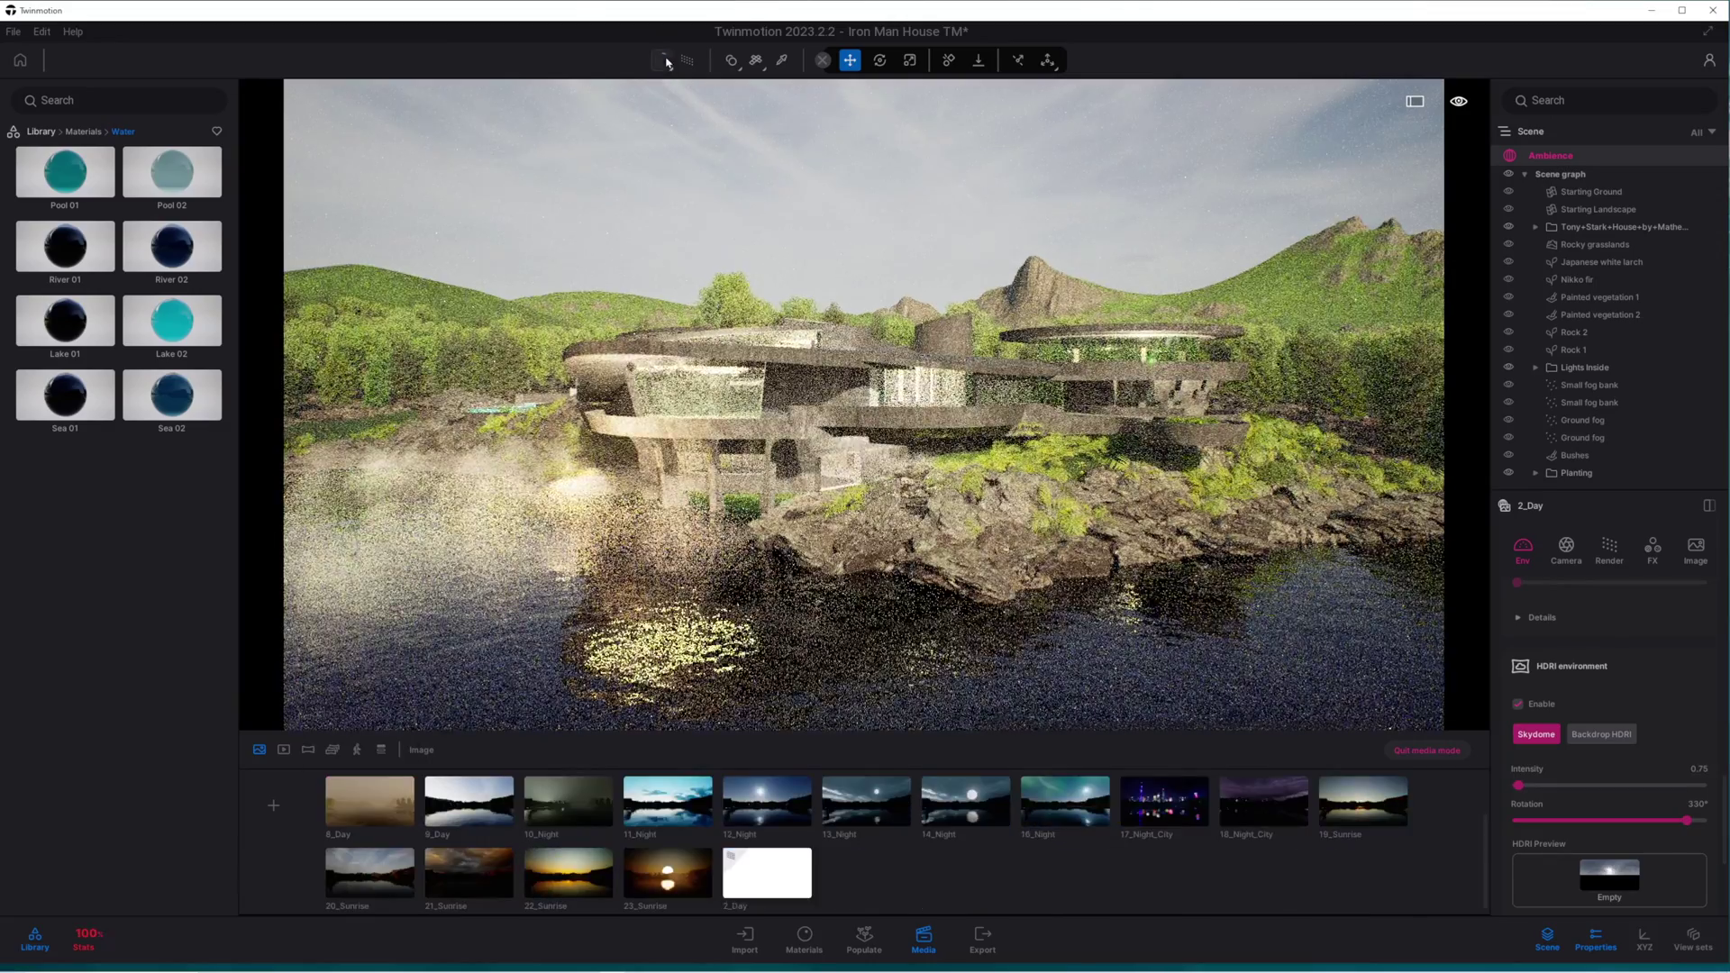
{"action": "left_click", "coordinate": [666, 62]}
{"action": "left_click", "coordinate": [686, 62]}
{"action": "left_click_drag", "start_coordinate": [753, 863], "coordinate": [369, 793]}
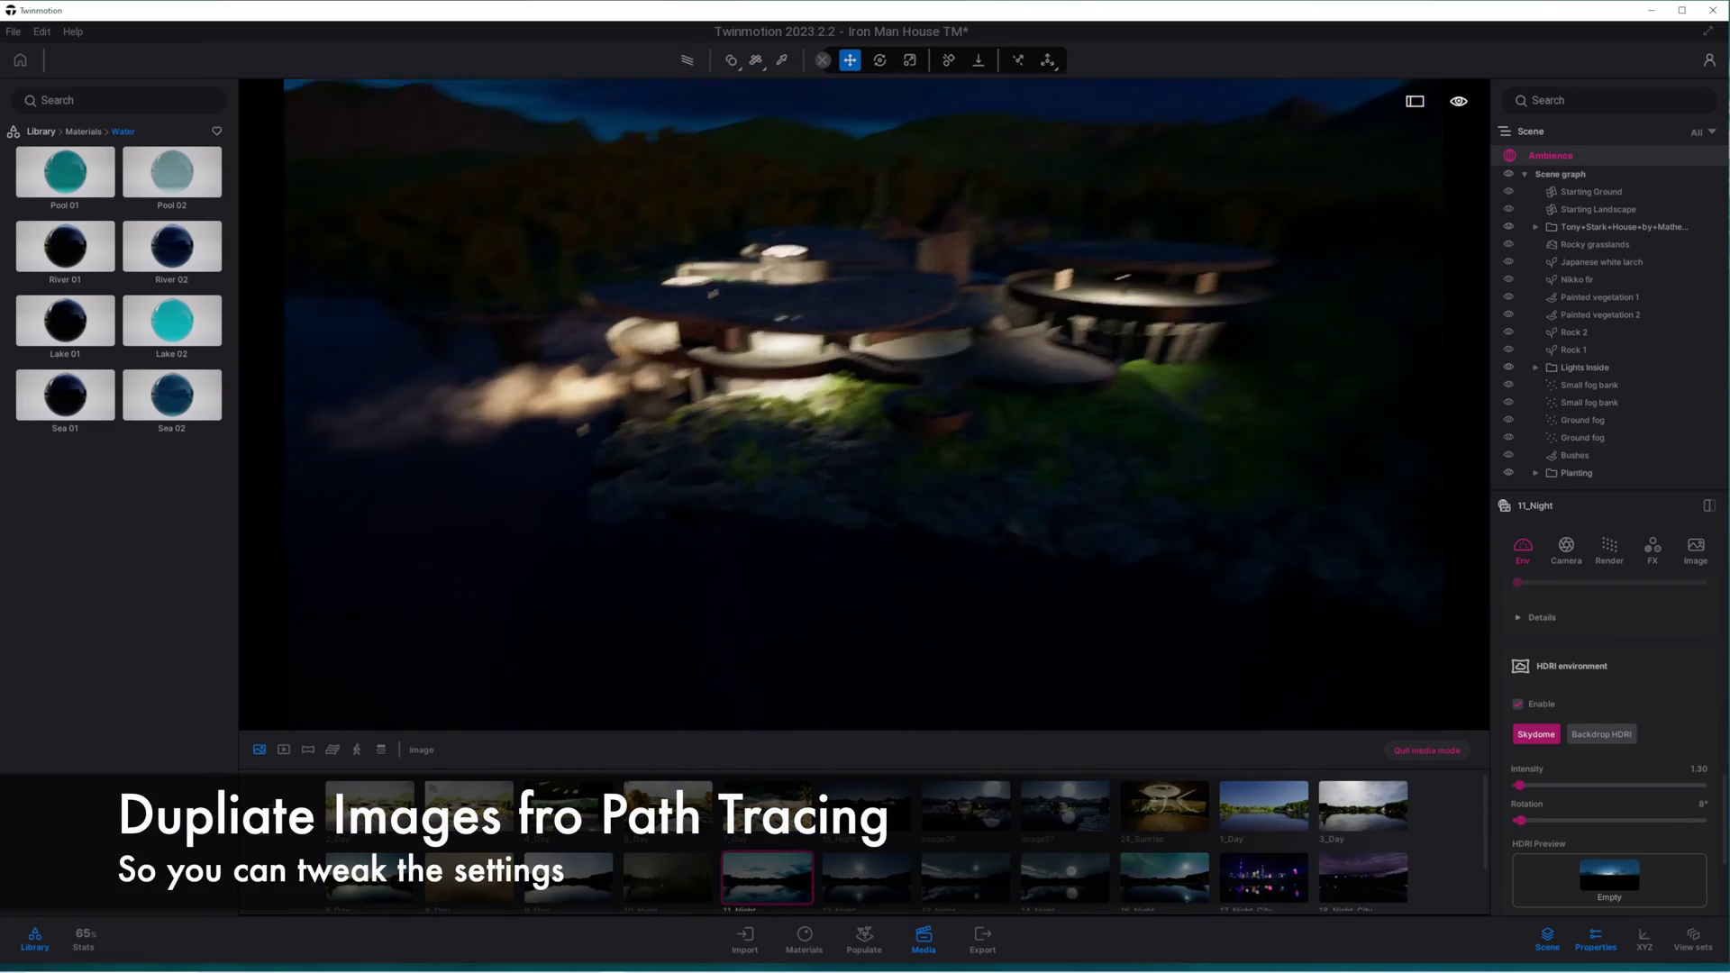
Step: Copy an omnidirectional light from the house to just above the round planter in front of the terrace
{"action": "left_click", "coordinate": [753, 355]}
{"action": "left_click_drag", "start_coordinate": [753, 354], "coordinate": [824, 482], "text": "shift"}
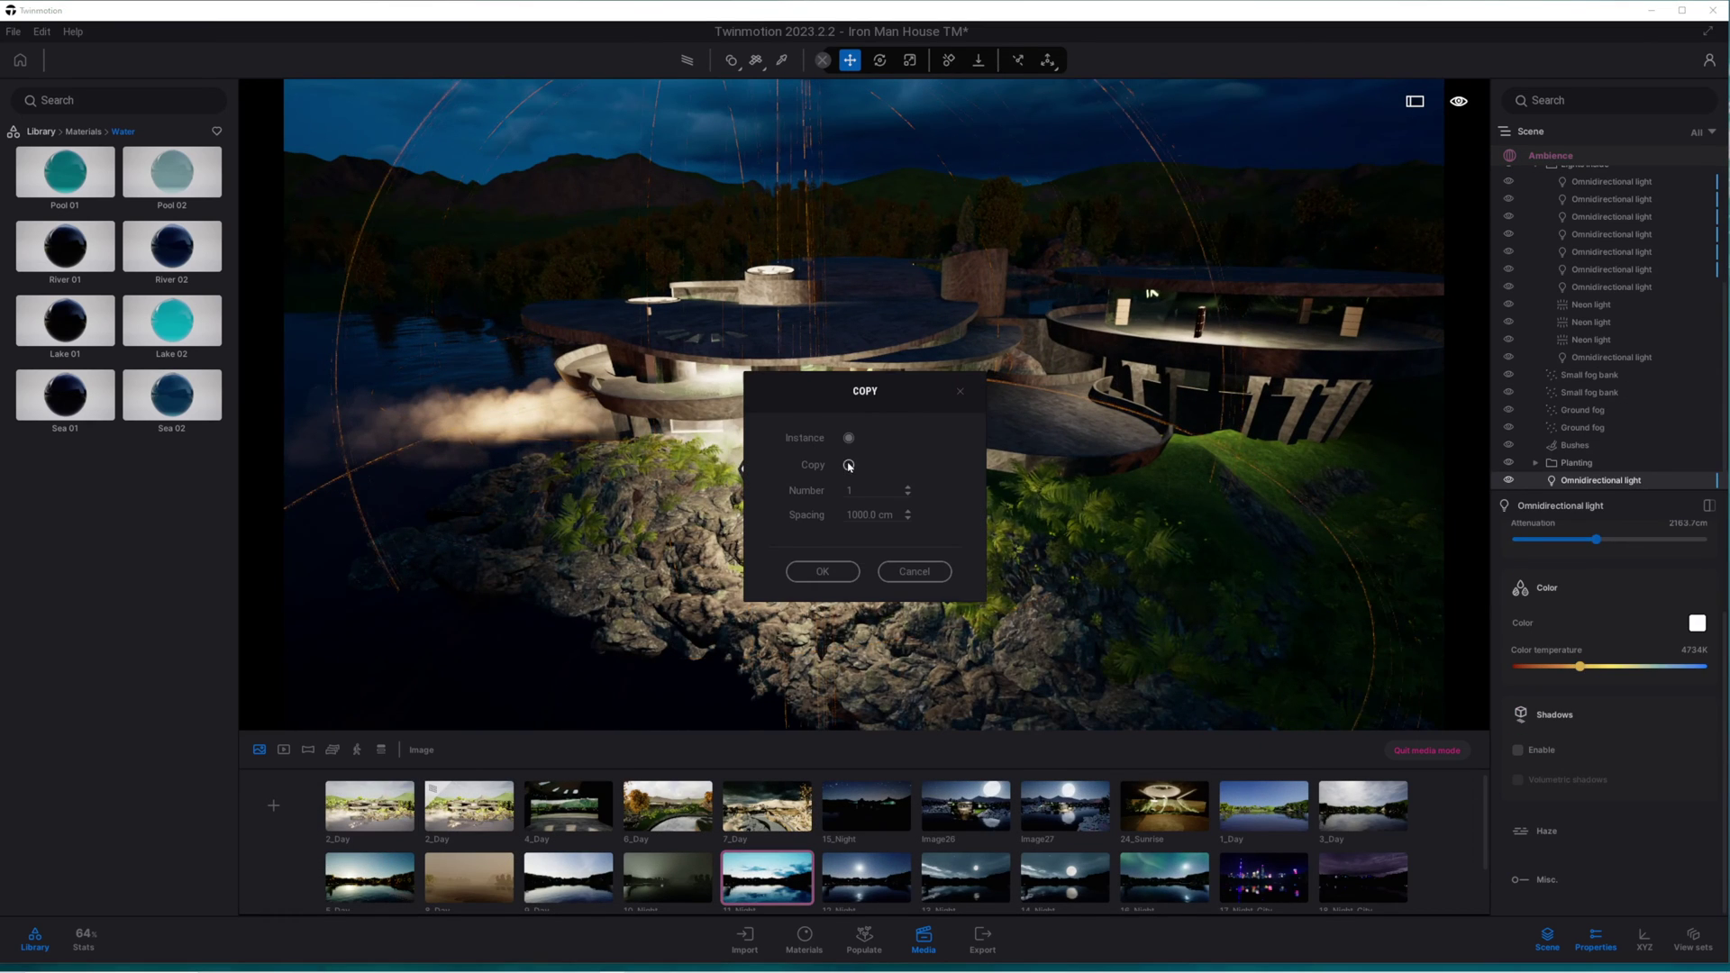
{"action": "left_click", "coordinate": [822, 571]}
Step: Set the copied light's colour temperature to about 2566K and attenuation to about 1116 cm, and enable its shadows
{"action": "left_click_drag", "start_coordinate": [1579, 666], "coordinate": [1542, 663]}
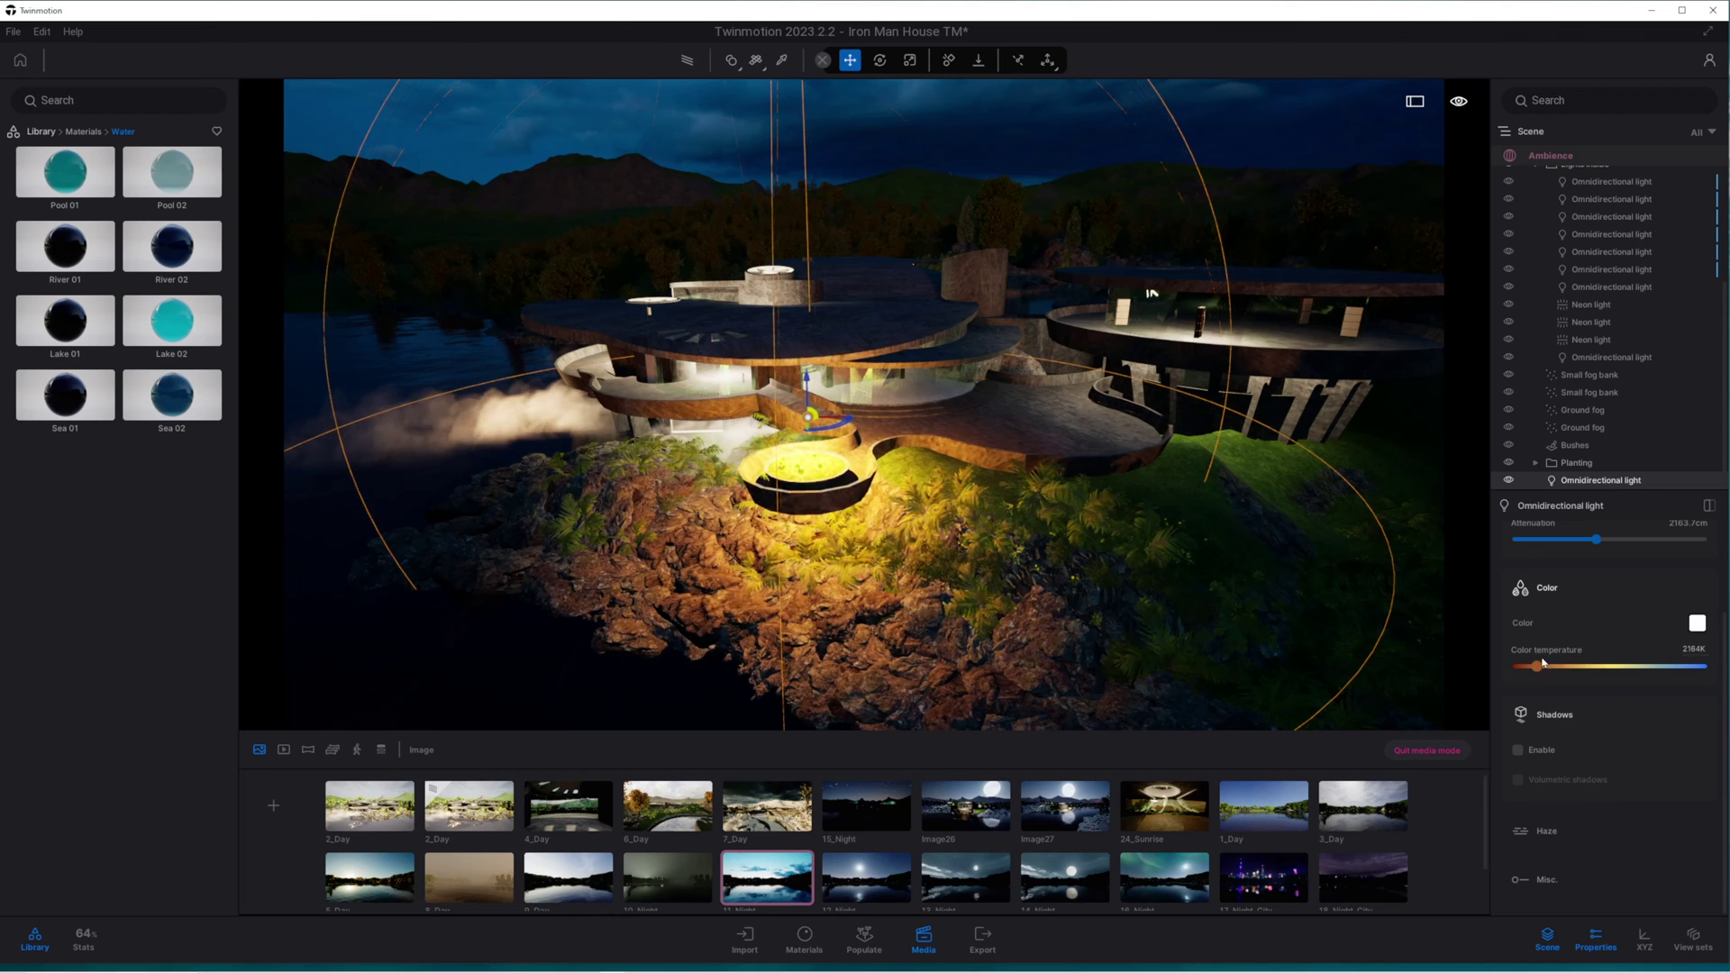
{"action": "left_click", "coordinate": [1556, 539]}
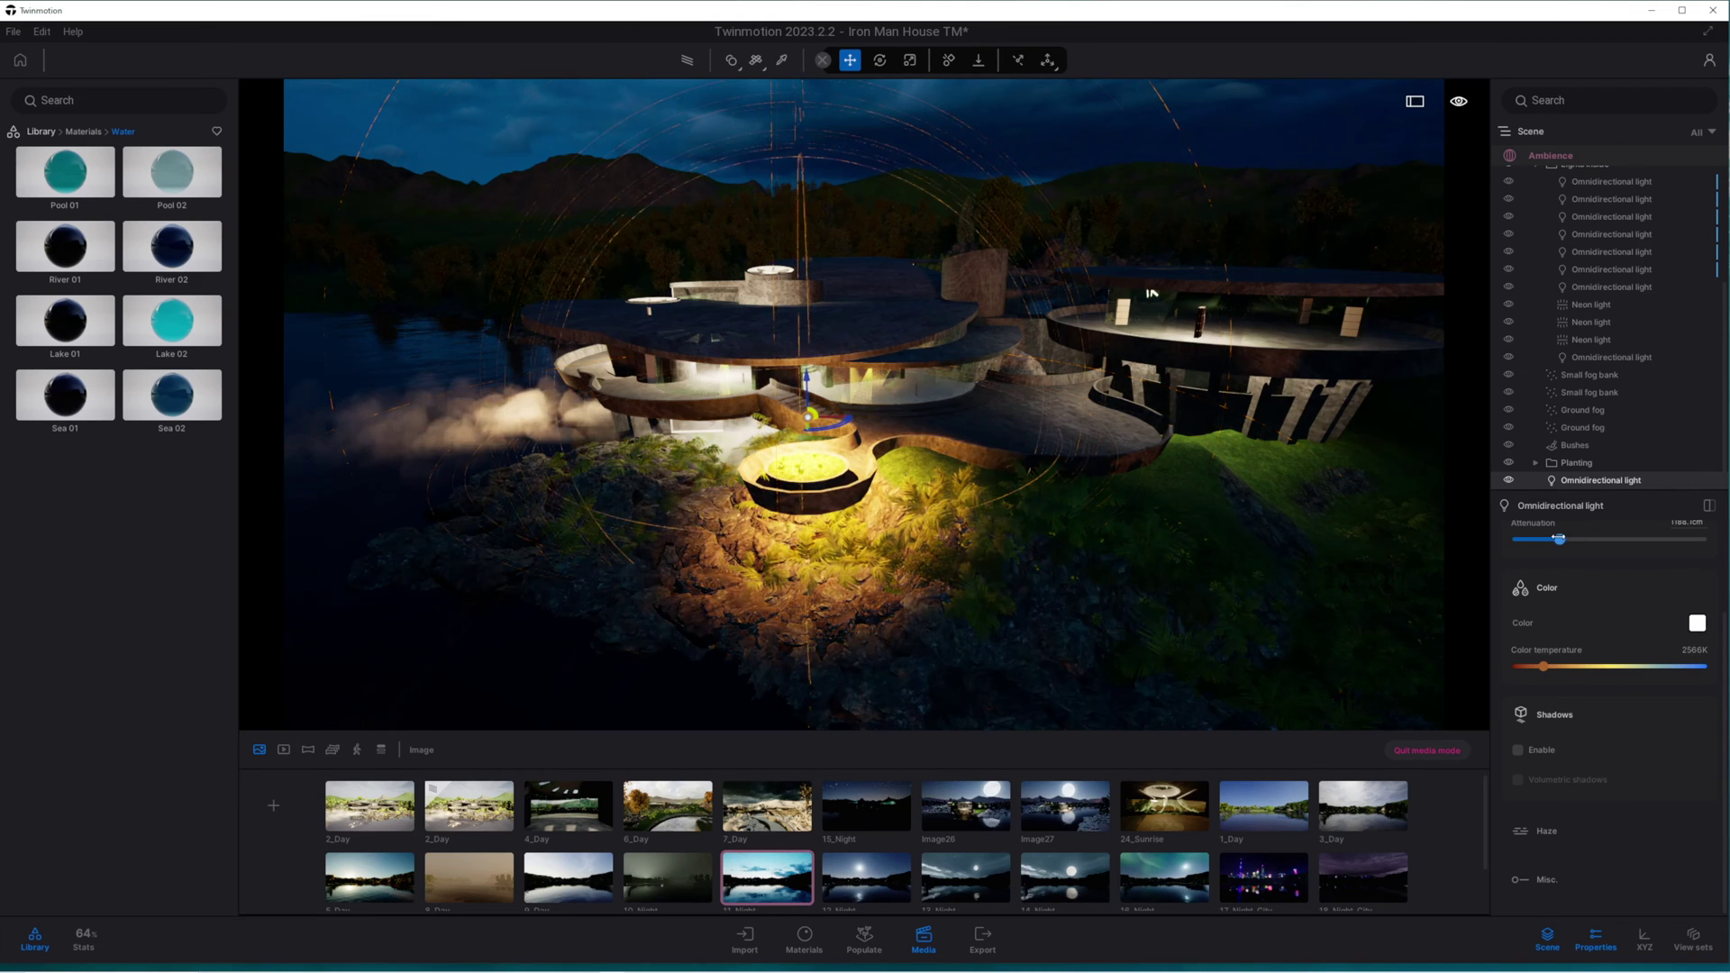
{"action": "left_click", "coordinate": [1517, 749]}
{"action": "middle_click_drag", "start_coordinate": [818, 410], "coordinate": [817, 422]}
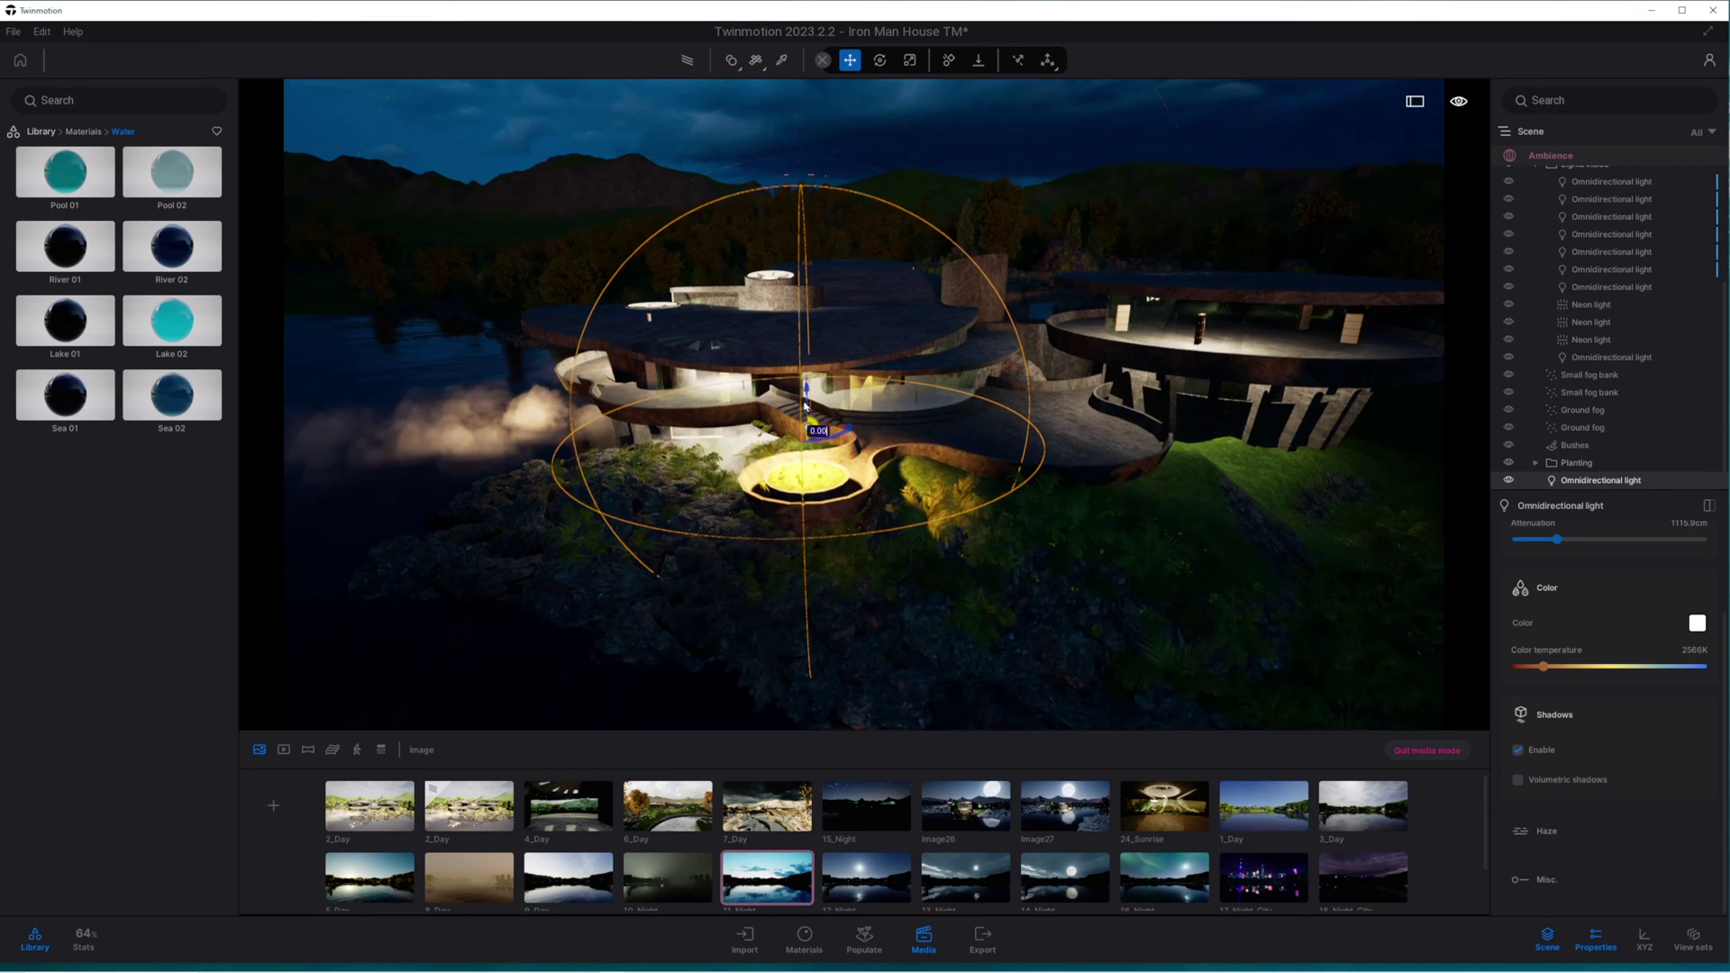
Step: Lower the planter light's intensity to under 300 lm and copy it around the house, including beside the round pavilion
{"action": "scroll", "coordinate": [1574, 586], "scroll_direction": "up", "scroll_amount": 1}
{"action": "left_click_drag", "start_coordinate": [1576, 568], "coordinate": [1522, 568]}
{"action": "left_click_drag", "start_coordinate": [811, 426], "coordinate": [1220, 459], "text": "alt"}
{"action": "key", "text": "Return"}
{"action": "key", "text": "Return"}
{"action": "left_click", "coordinate": [913, 571]}
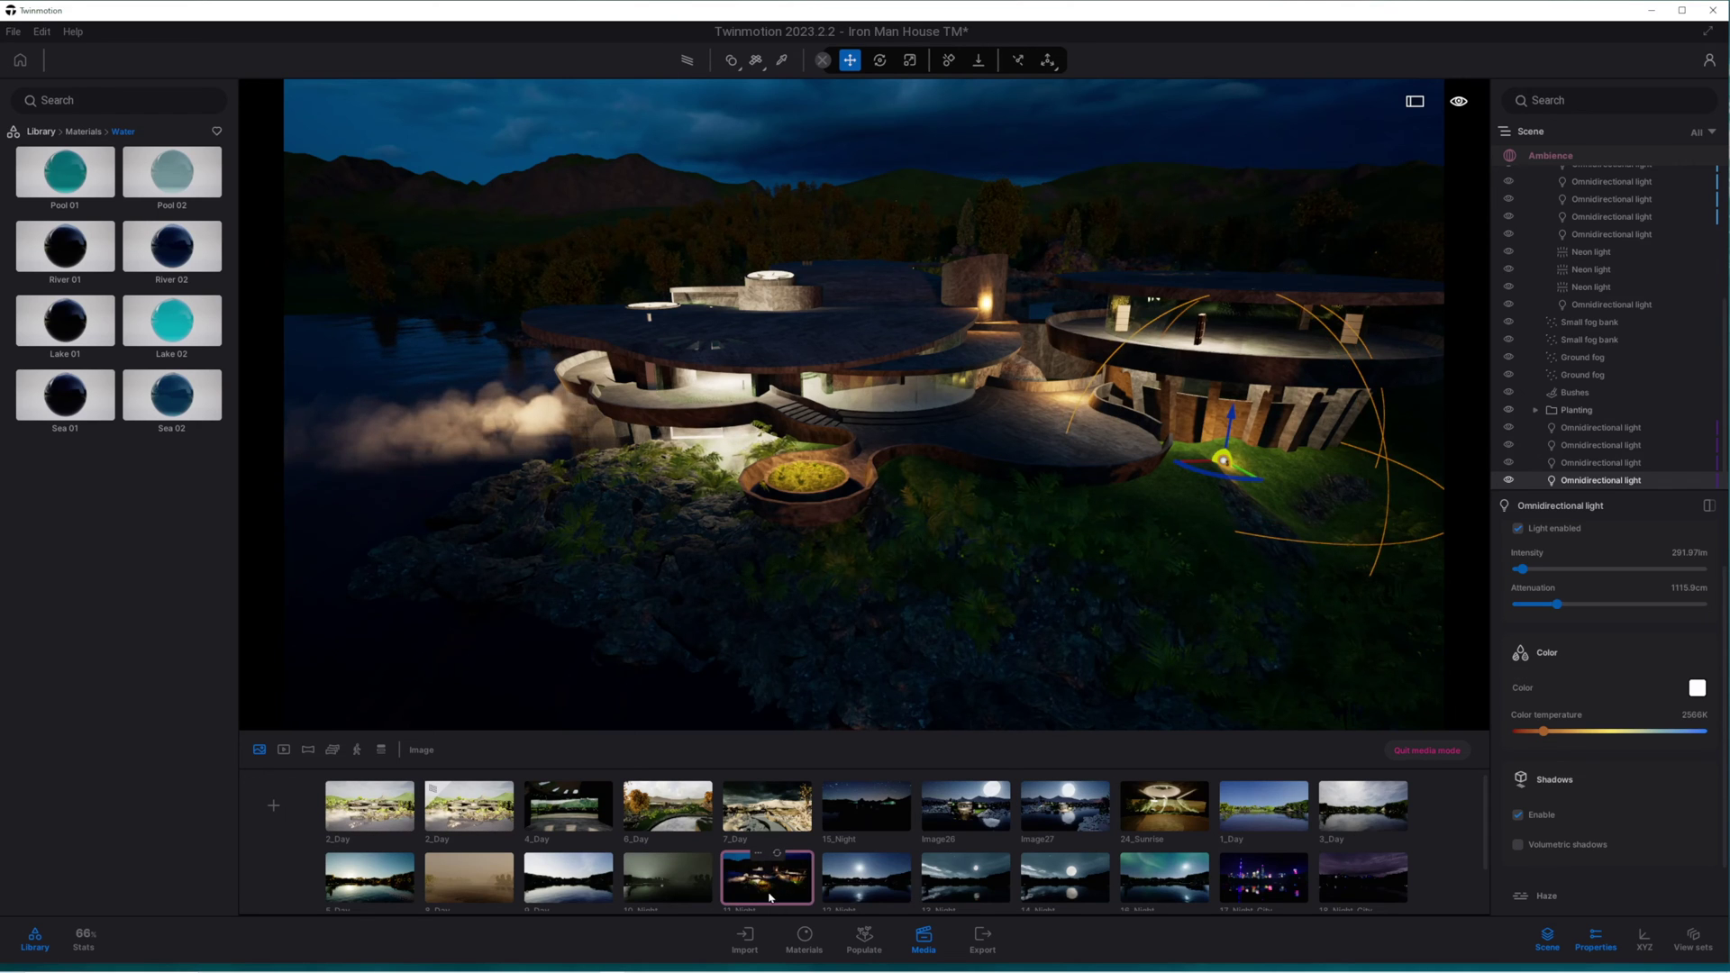
Step: Move the 11_Night image next to 24_Sunrise and set its focal length to about 48 mm
{"action": "left_click_drag", "start_coordinate": [731, 794], "coordinate": [1278, 814]}
{"action": "left_click", "coordinate": [1277, 813]}
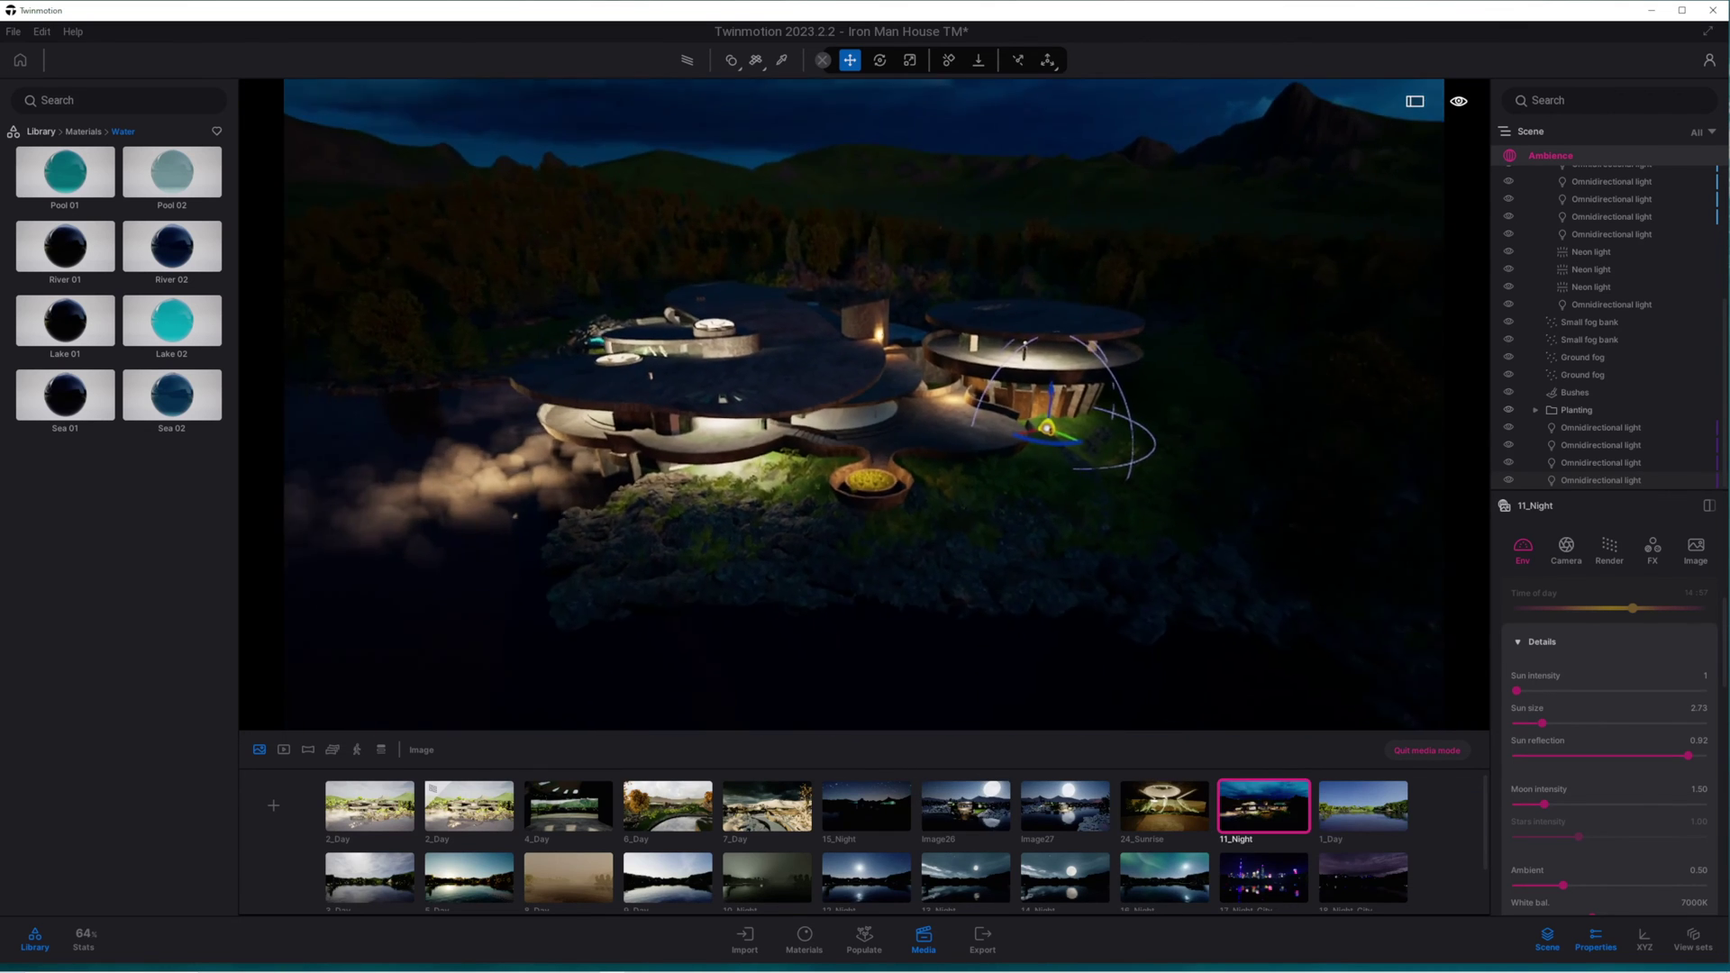
{"action": "left_click", "coordinate": [1566, 550]}
{"action": "scroll", "coordinate": [1573, 641], "scroll_direction": "up", "scroll_amount": 1}
{"action": "left_click_drag", "start_coordinate": [1602, 652], "coordinate": [1658, 656]}
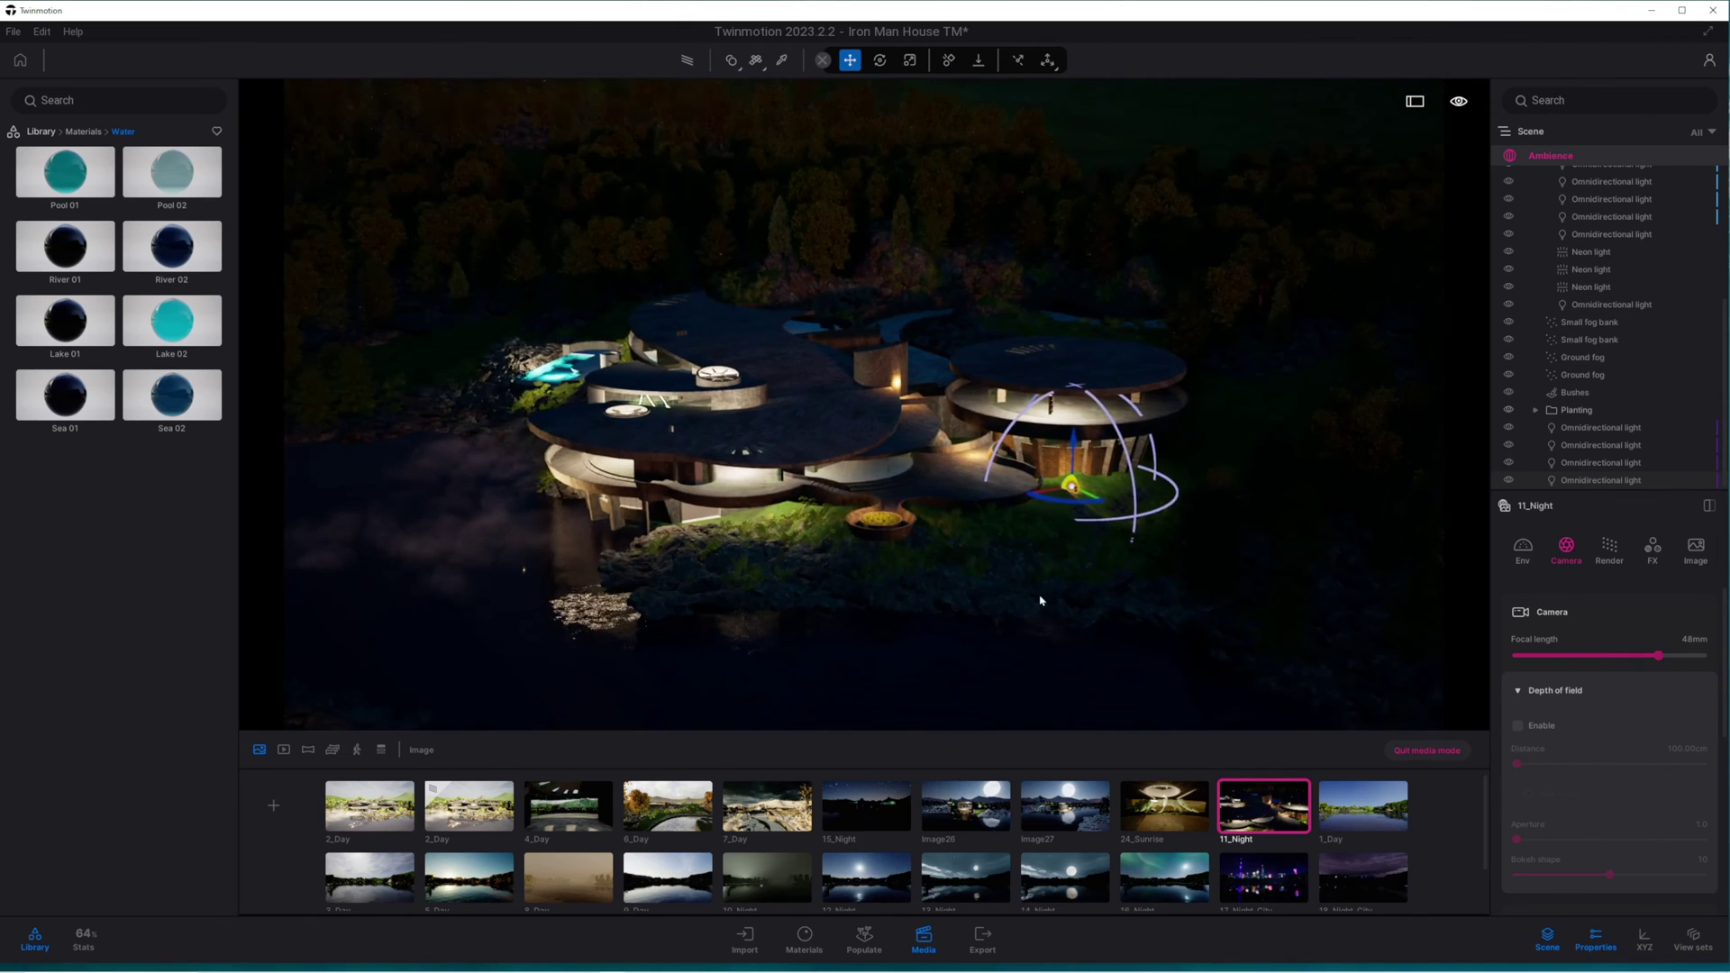
Step: Create a new night image with a distant low view across the lake and place it after 11_Night
{"action": "mouse_move", "coordinate": [1039, 600]}
{"action": "right_mouse_down"}
{"action": "mouse_move", "coordinate": [1000, 641]}
{"action": "mouse_move", "coordinate": [1000, 685]}
{"action": "mouse_move", "coordinate": [1000, 541]}
{"action": "mouse_move", "coordinate": [977, 554]}
{"action": "mouse_move", "coordinate": [1017, 635]}
{"action": "mouse_move", "coordinate": [1036, 572]}
{"action": "right_mouse_up"}
{"action": "left_click", "coordinate": [273, 804]}
{"action": "left_click_drag", "start_coordinate": [856, 881], "coordinate": [1257, 813]}
Step: Set the sun intensity of Image28 to 5, trying a value of 2 first
{"action": "scroll", "coordinate": [1597, 655], "scroll_direction": "down", "scroll_amount": 5}
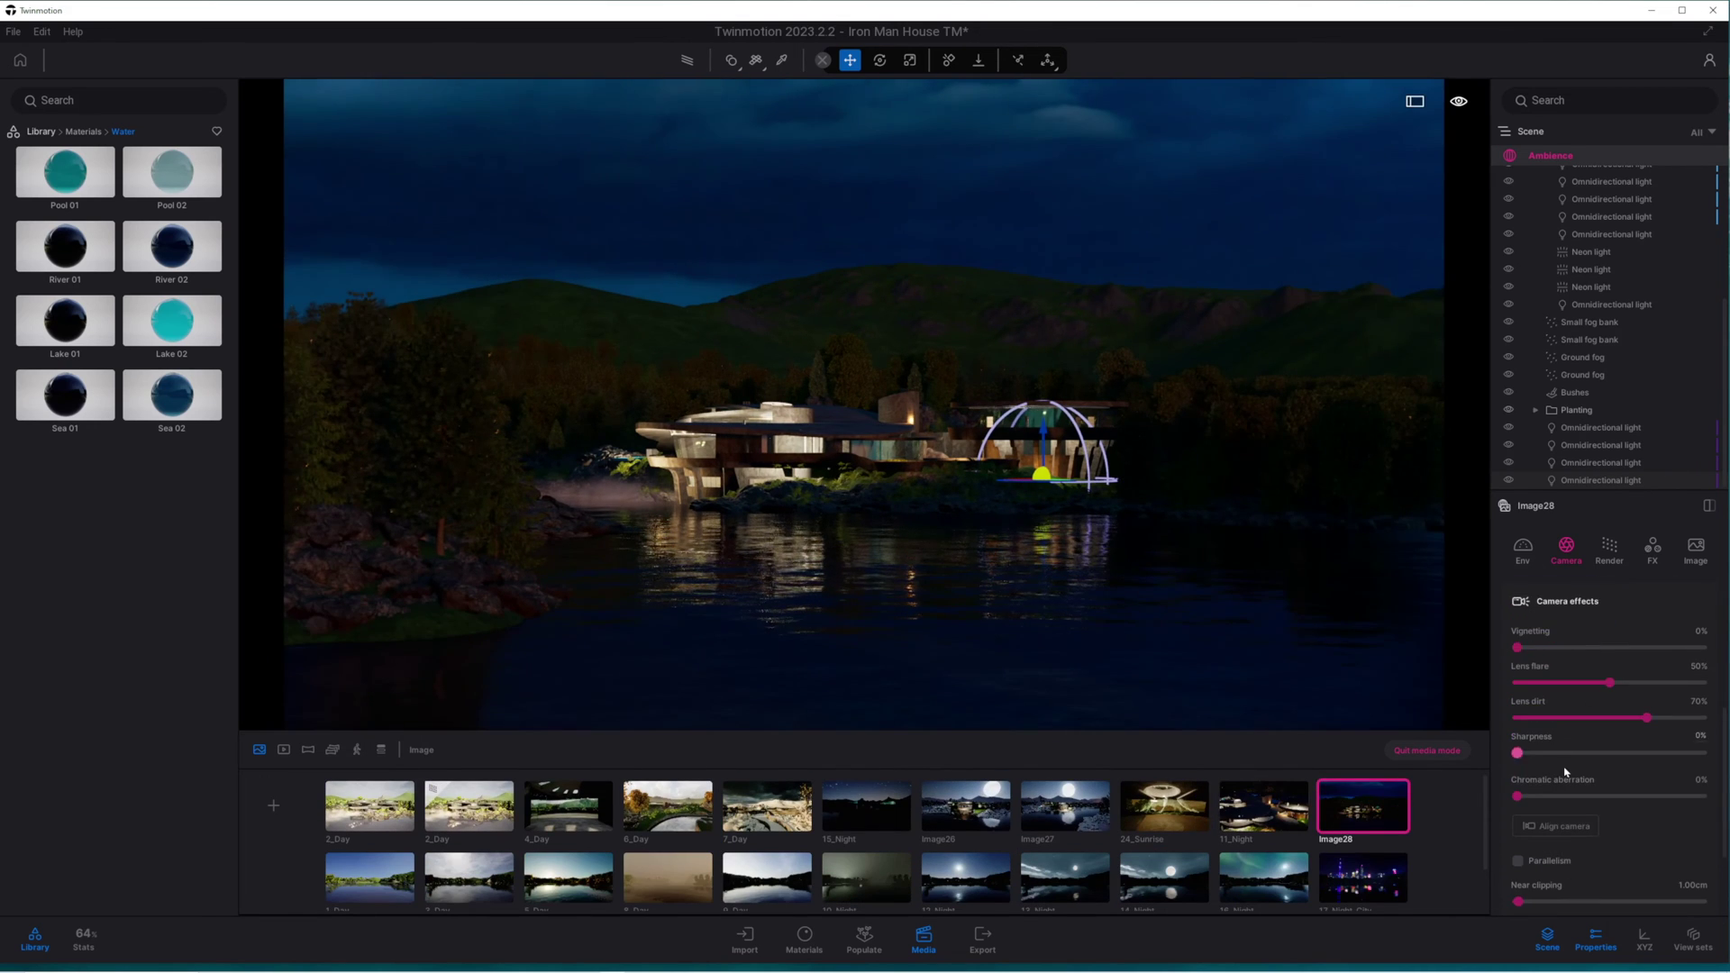
{"action": "scroll", "coordinate": [1564, 772], "scroll_direction": "down", "scroll_amount": 3}
{"action": "scroll", "coordinate": [1553, 687], "scroll_direction": "up", "scroll_amount": 4}
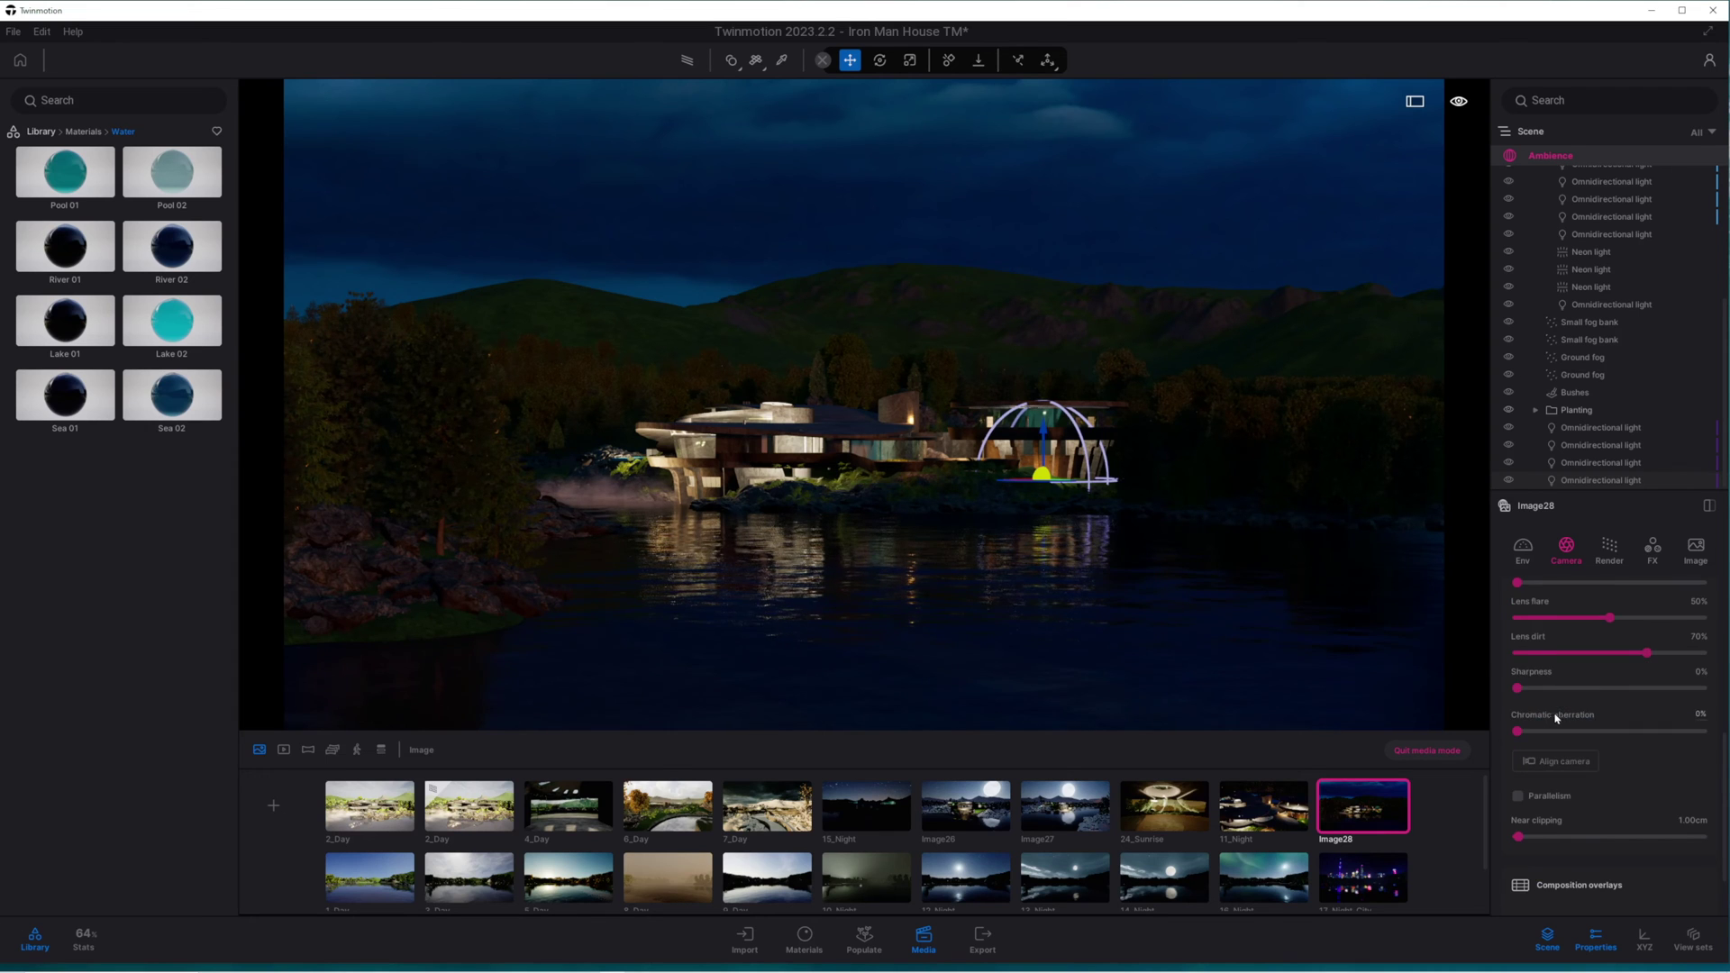
{"action": "scroll", "coordinate": [1590, 726], "scroll_direction": "up", "scroll_amount": 3}
{"action": "left_click", "coordinate": [1524, 551]}
{"action": "left_click_drag", "start_coordinate": [1517, 656], "coordinate": [1515, 655]}
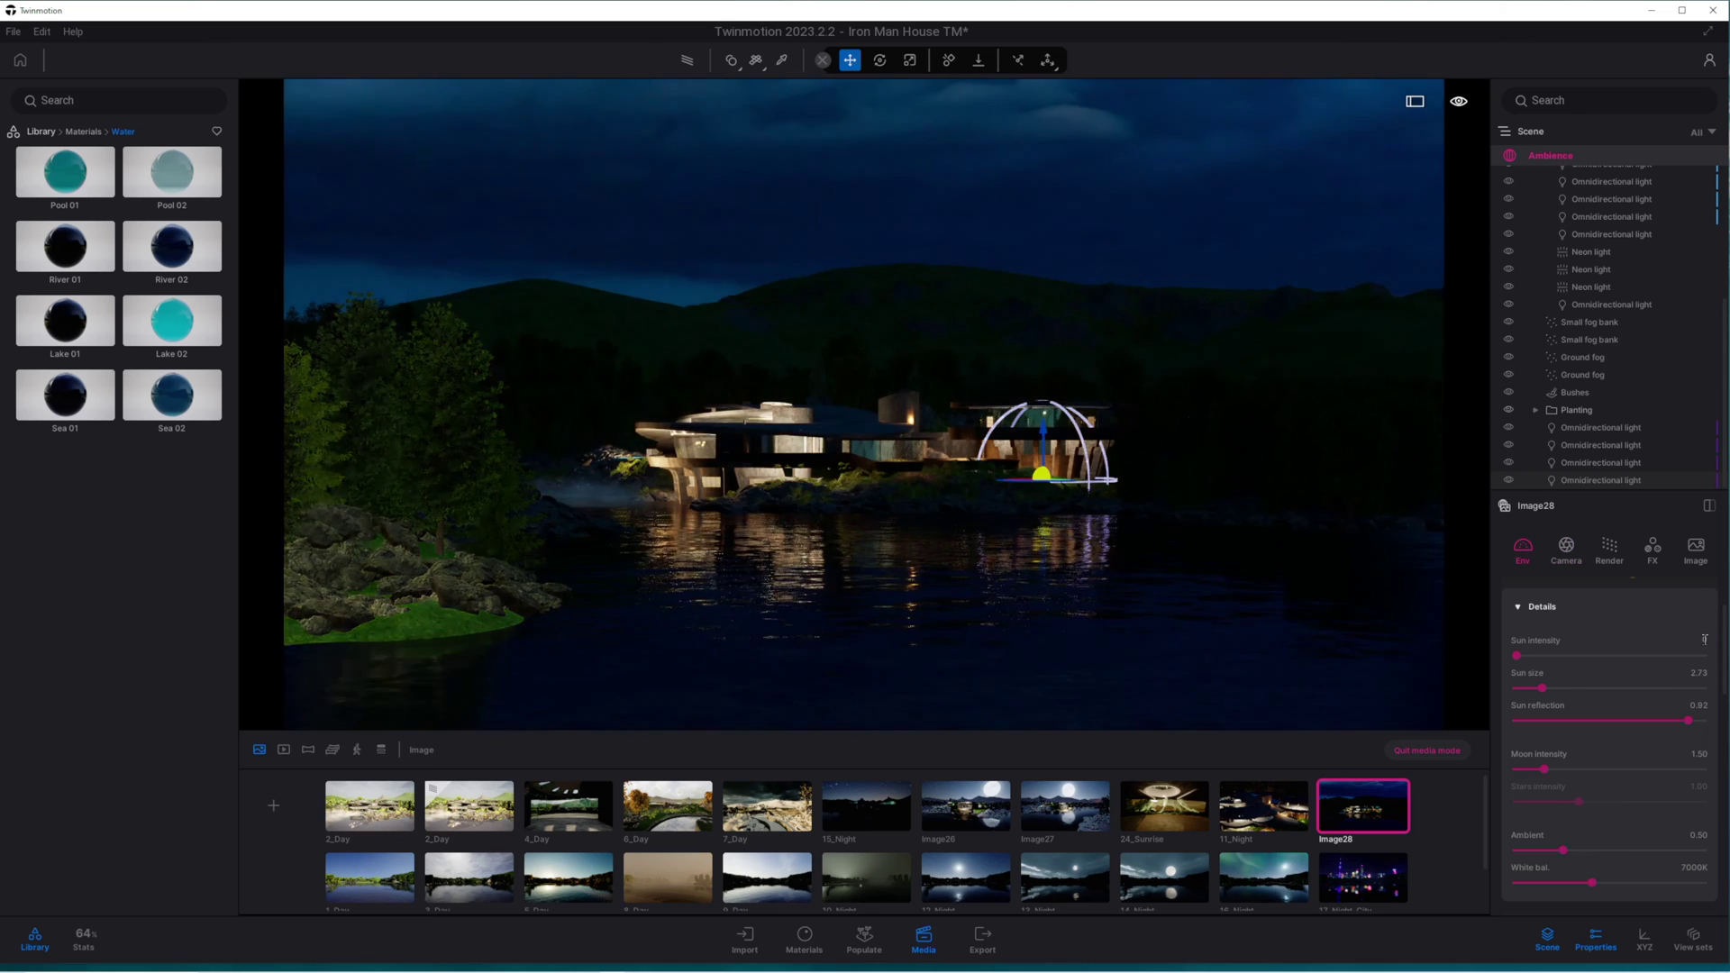
{"action": "type", "text": "2"}
{"action": "key", "text": "Return"}
{"action": "type", "text": "5"}
{"action": "key", "text": "Return"}
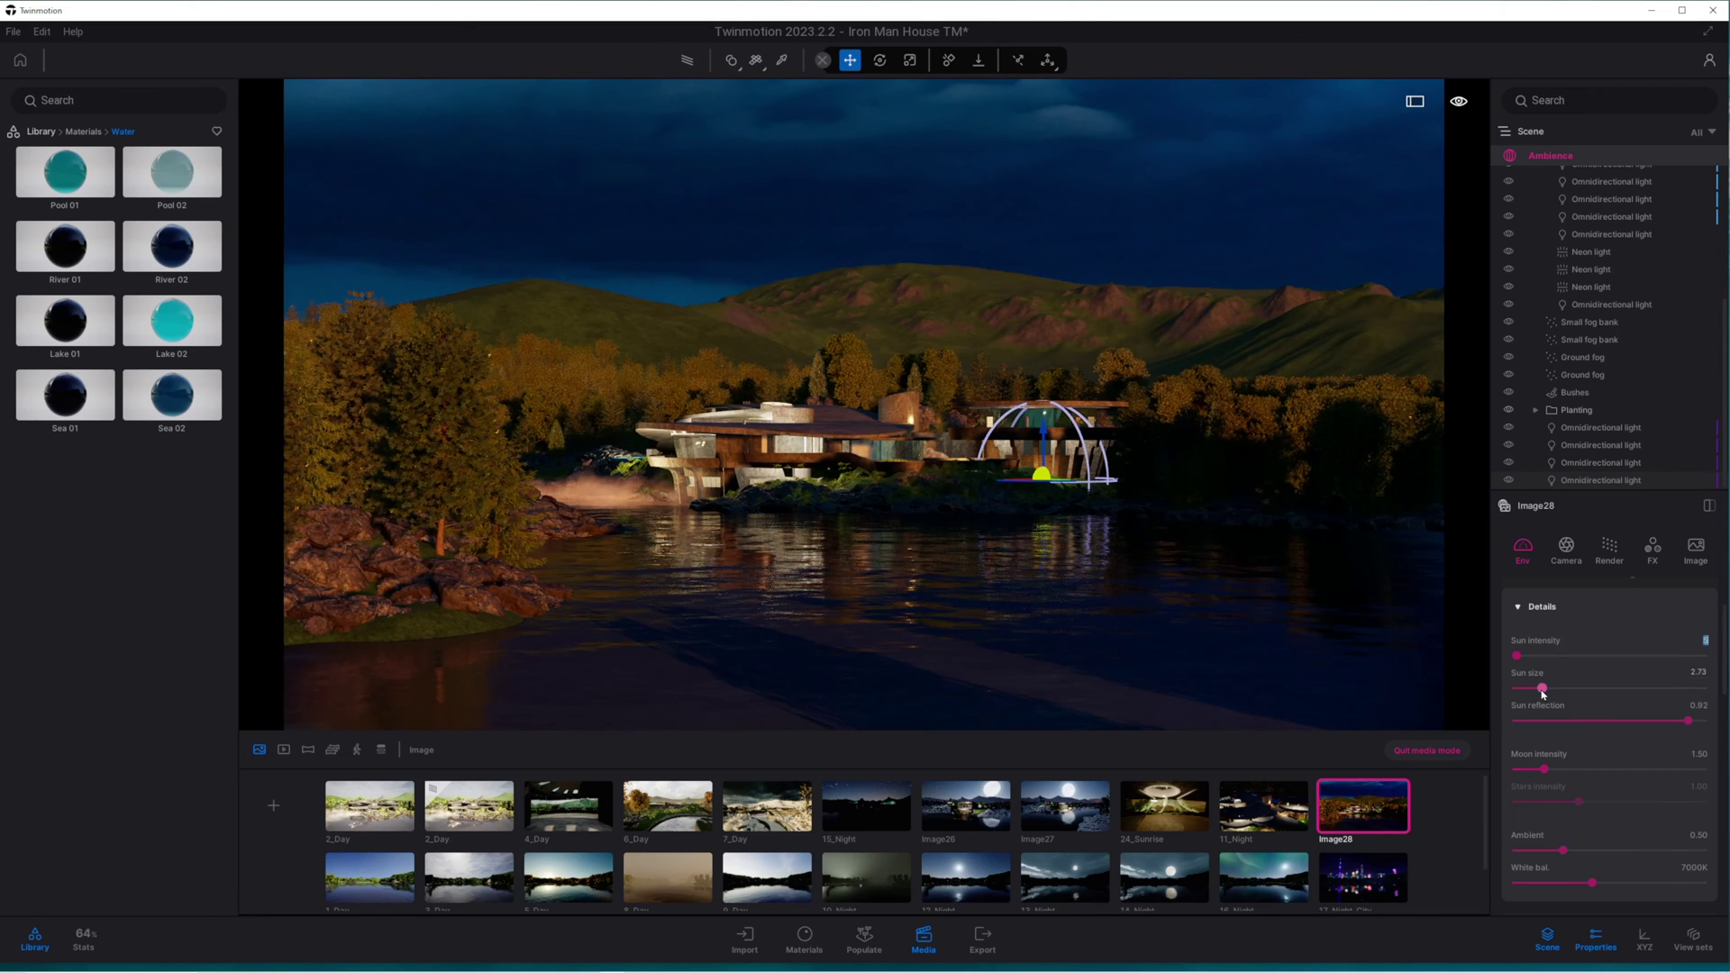
Step: Set the skydome rotation of Image28 to about 108° and create a new image from this view directly after it
{"action": "left_click_drag", "start_coordinate": [1533, 718], "coordinate": [1599, 770]}
{"action": "scroll", "coordinate": [1608, 630], "scroll_direction": "down", "scroll_amount": 5}
{"action": "scroll", "coordinate": [1624, 724], "scroll_direction": "down", "scroll_amount": 3}
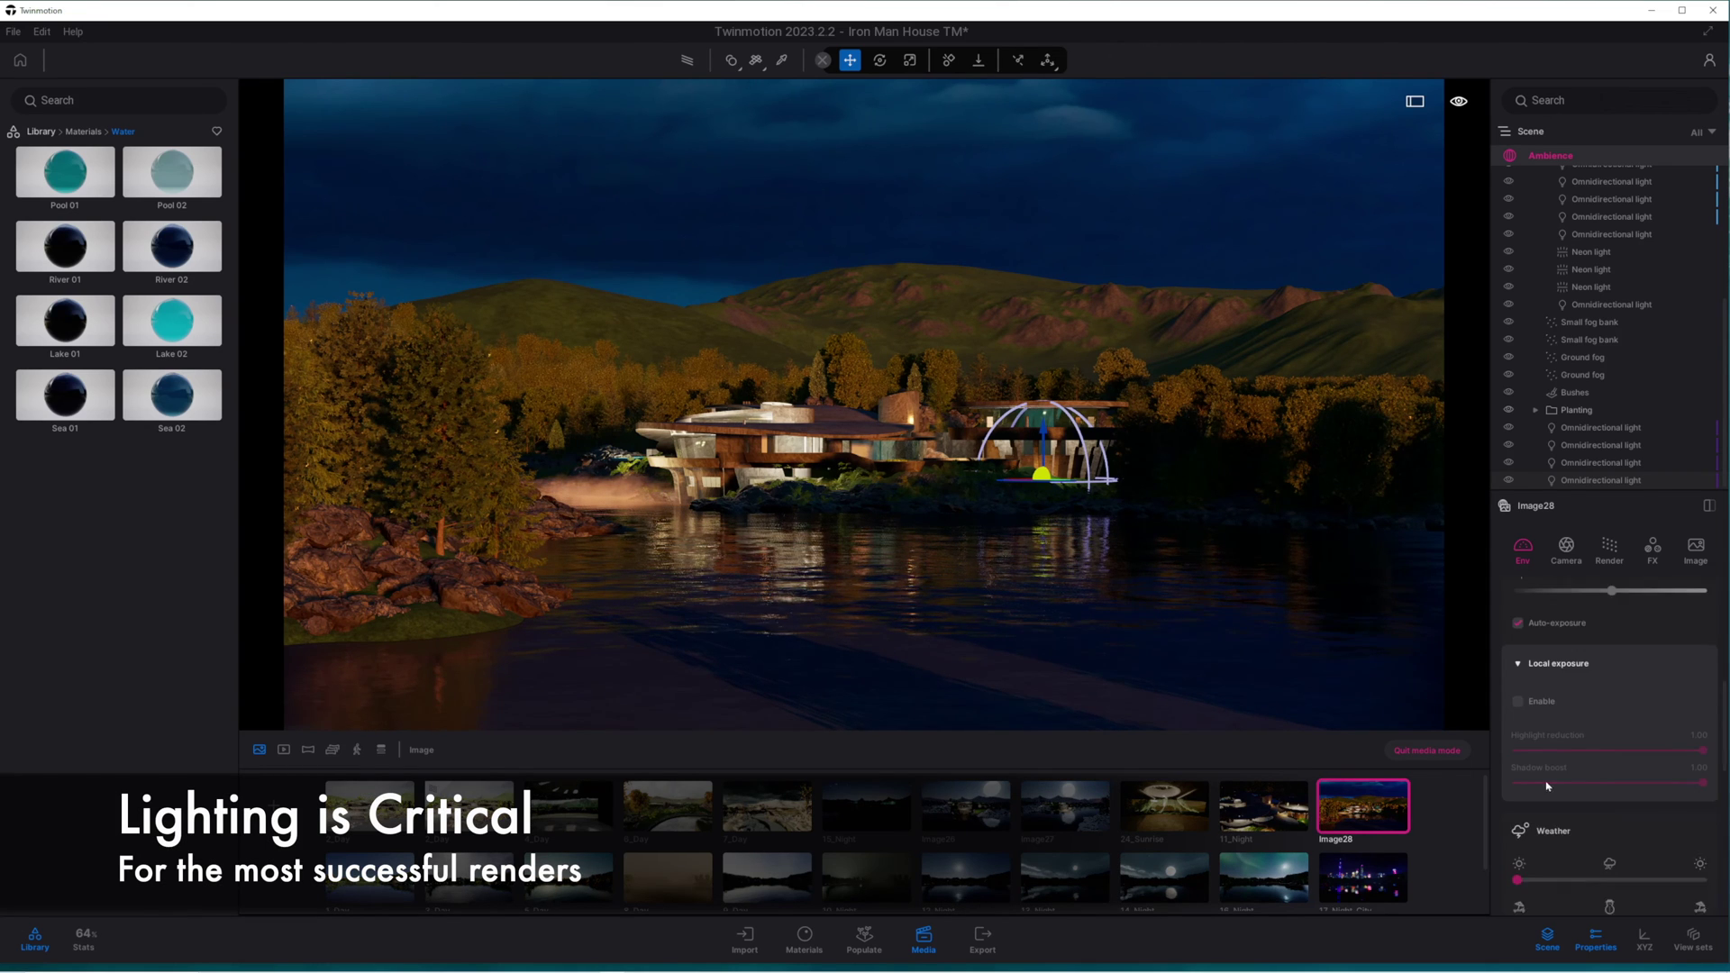
{"action": "scroll", "coordinate": [1576, 783], "scroll_direction": "down", "scroll_amount": 5}
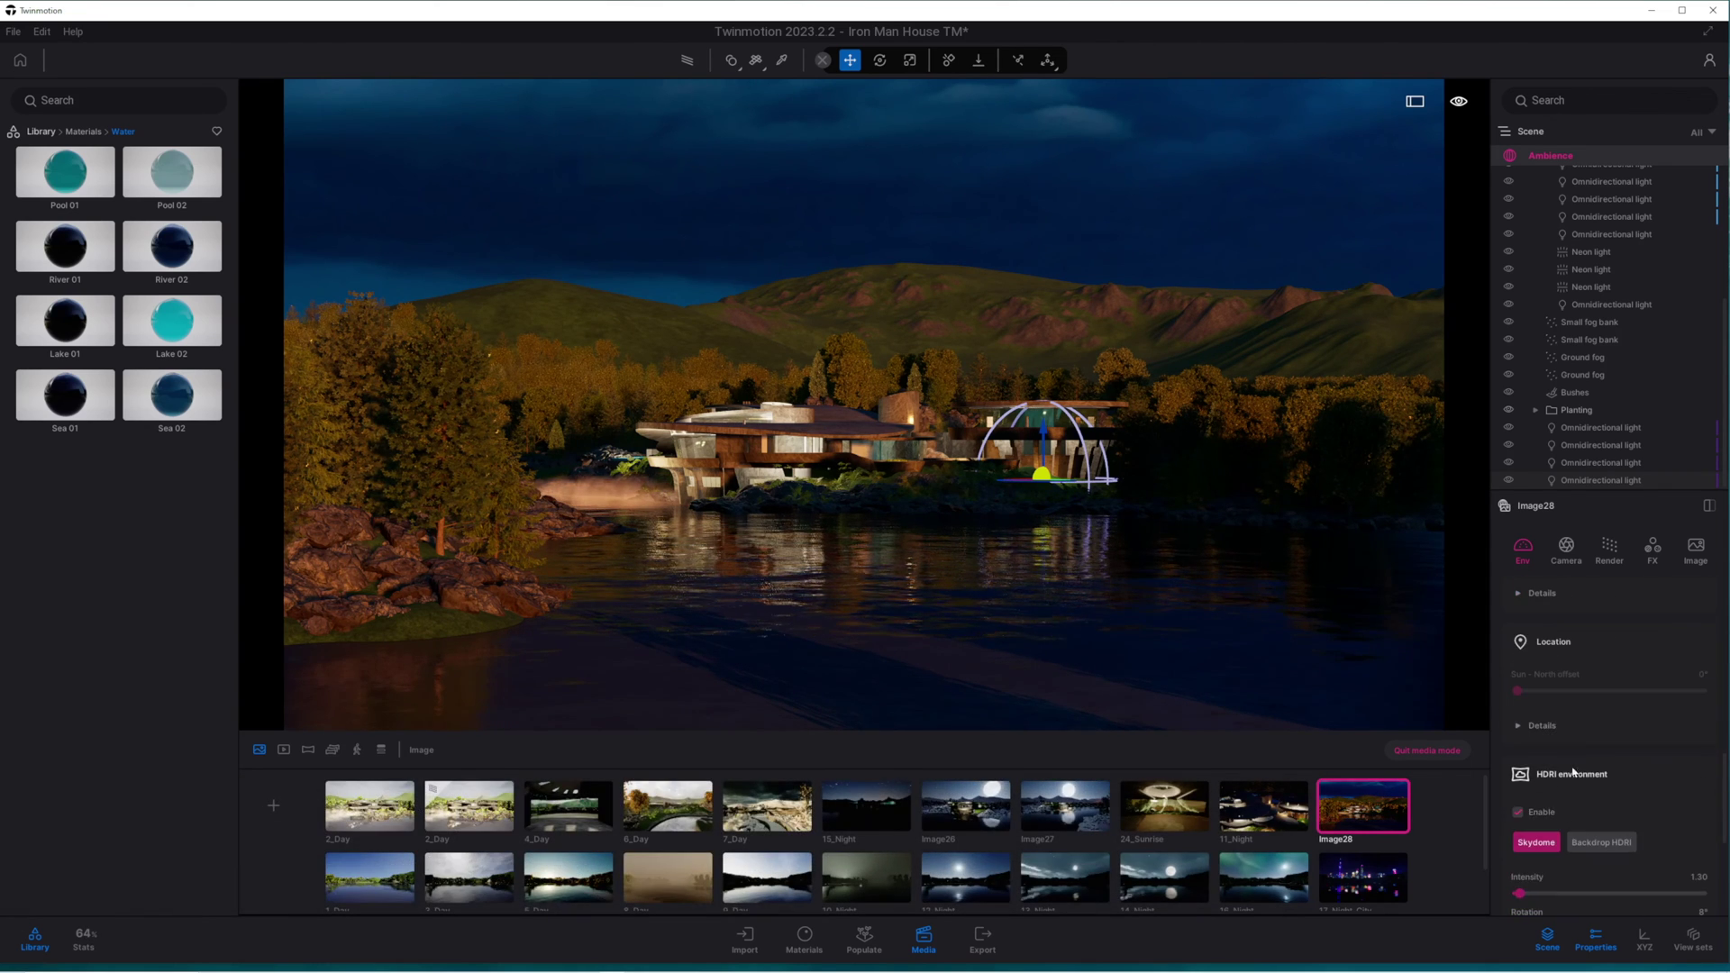
{"action": "left_click_drag", "start_coordinate": [1522, 800], "coordinate": [1574, 804]}
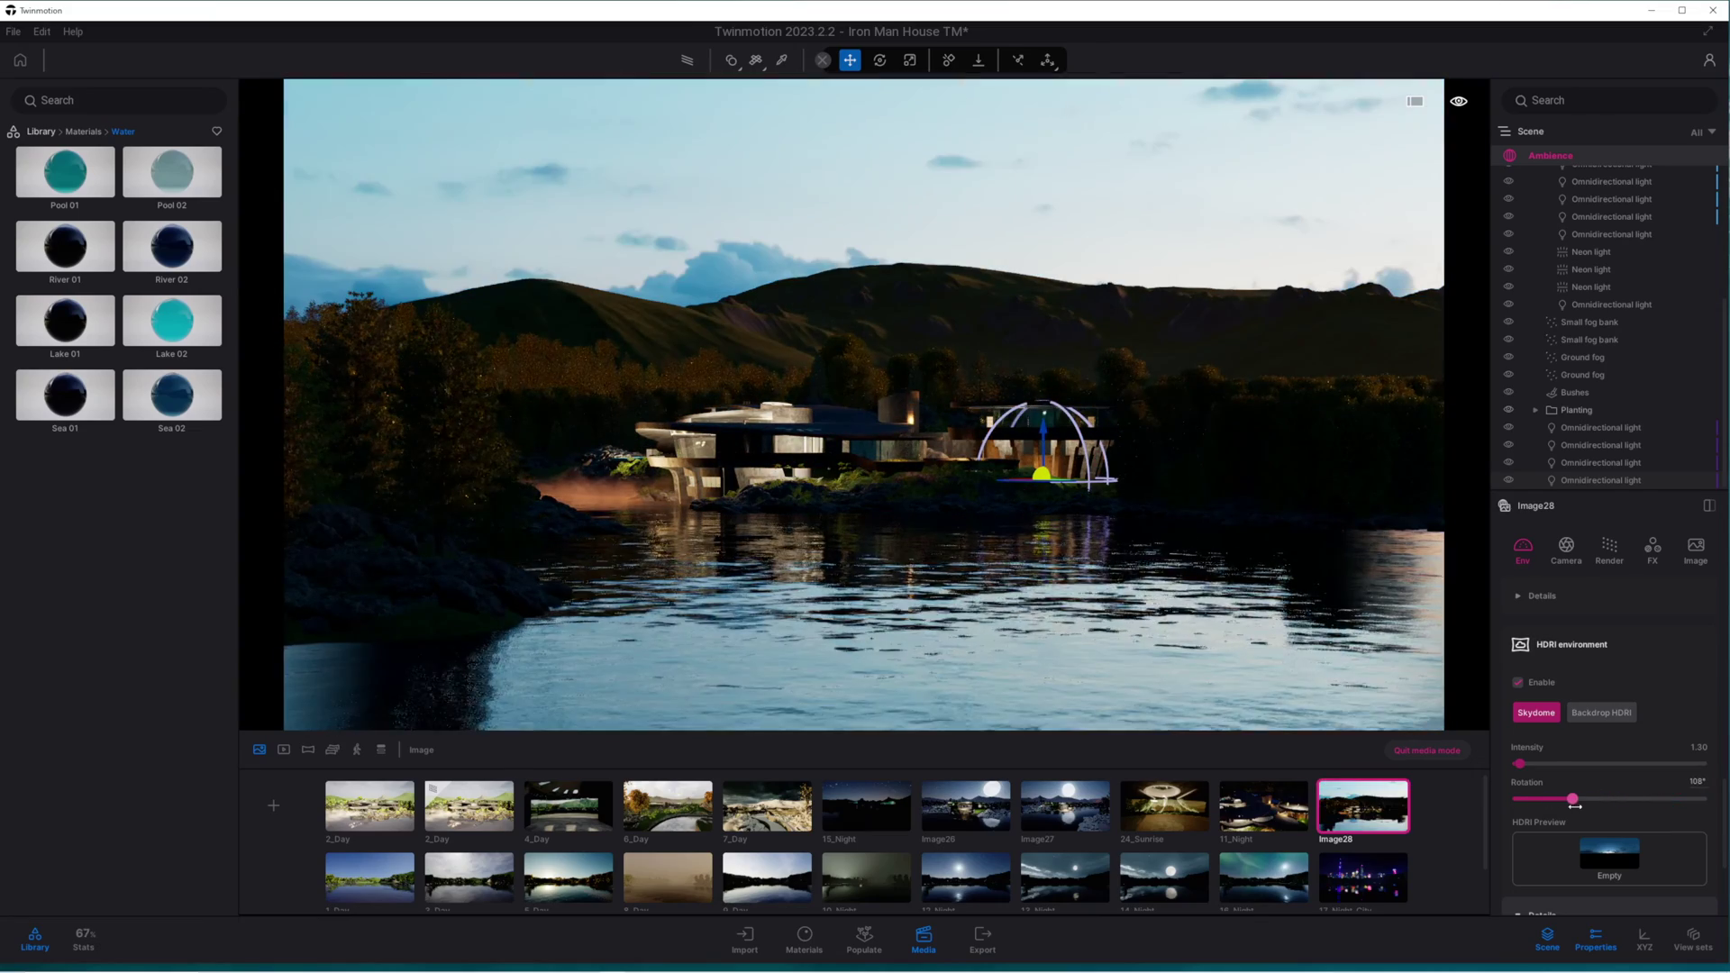
{"action": "left_click", "coordinate": [275, 806]}
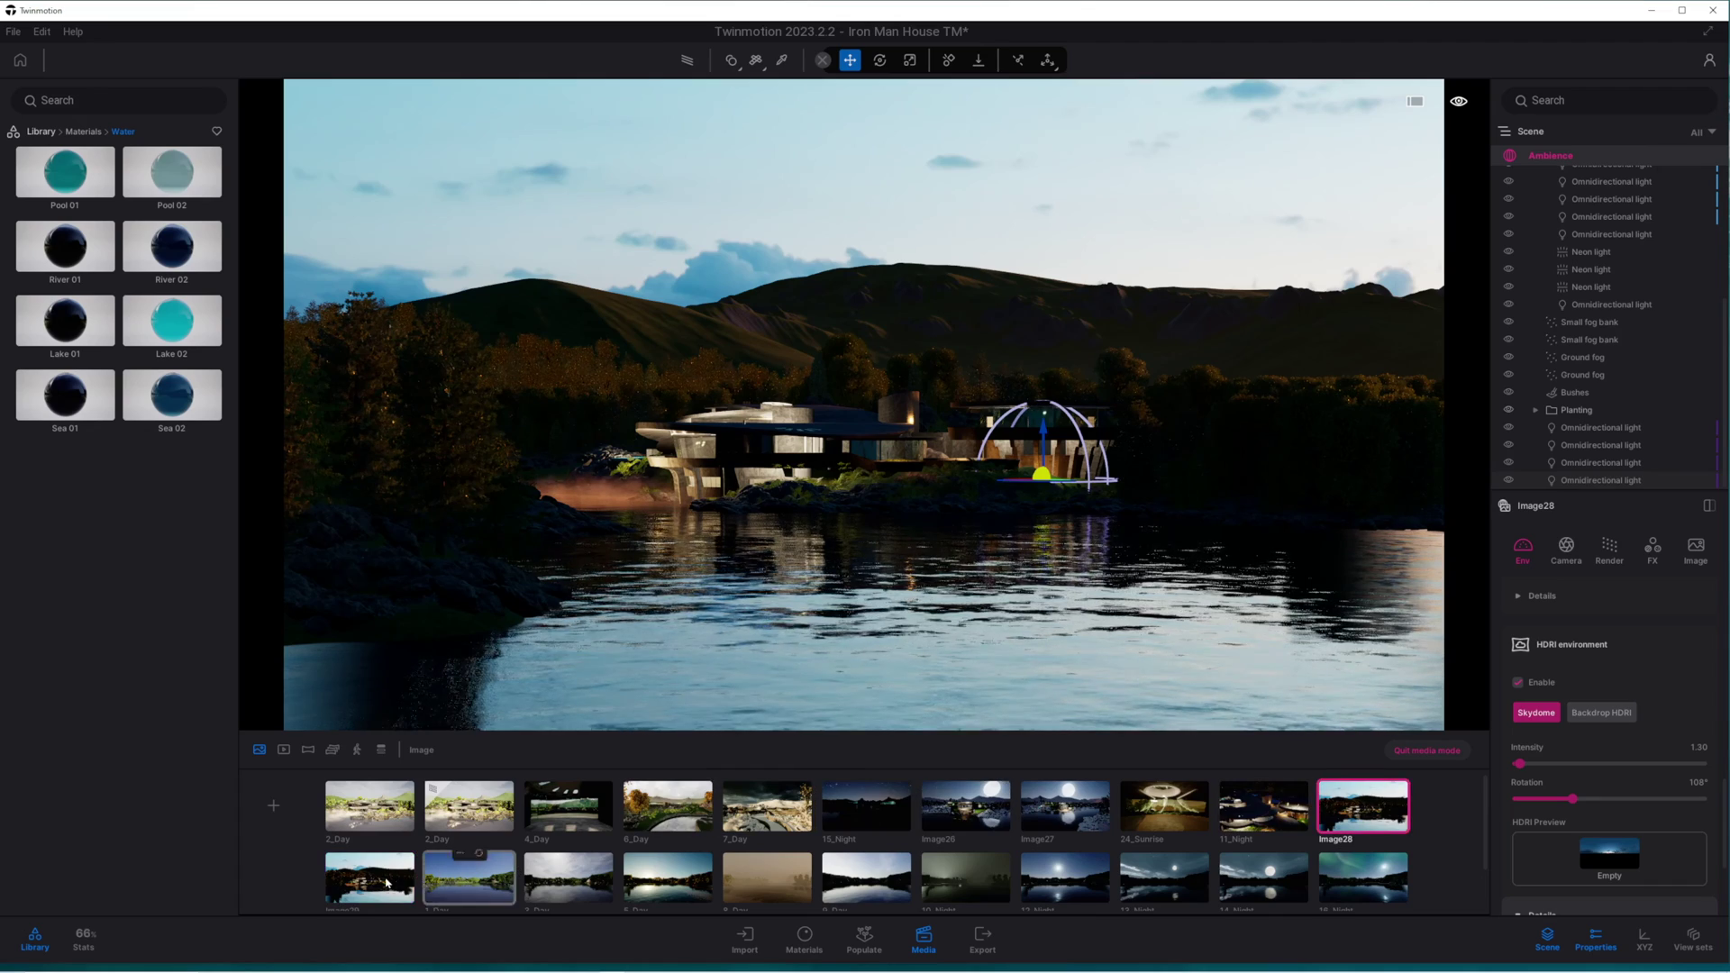
Step: Set the skydome rotation of Image28 to 11° and compare it with the new Image29
{"action": "left_click_drag", "start_coordinate": [1587, 797], "coordinate": [1519, 799]}
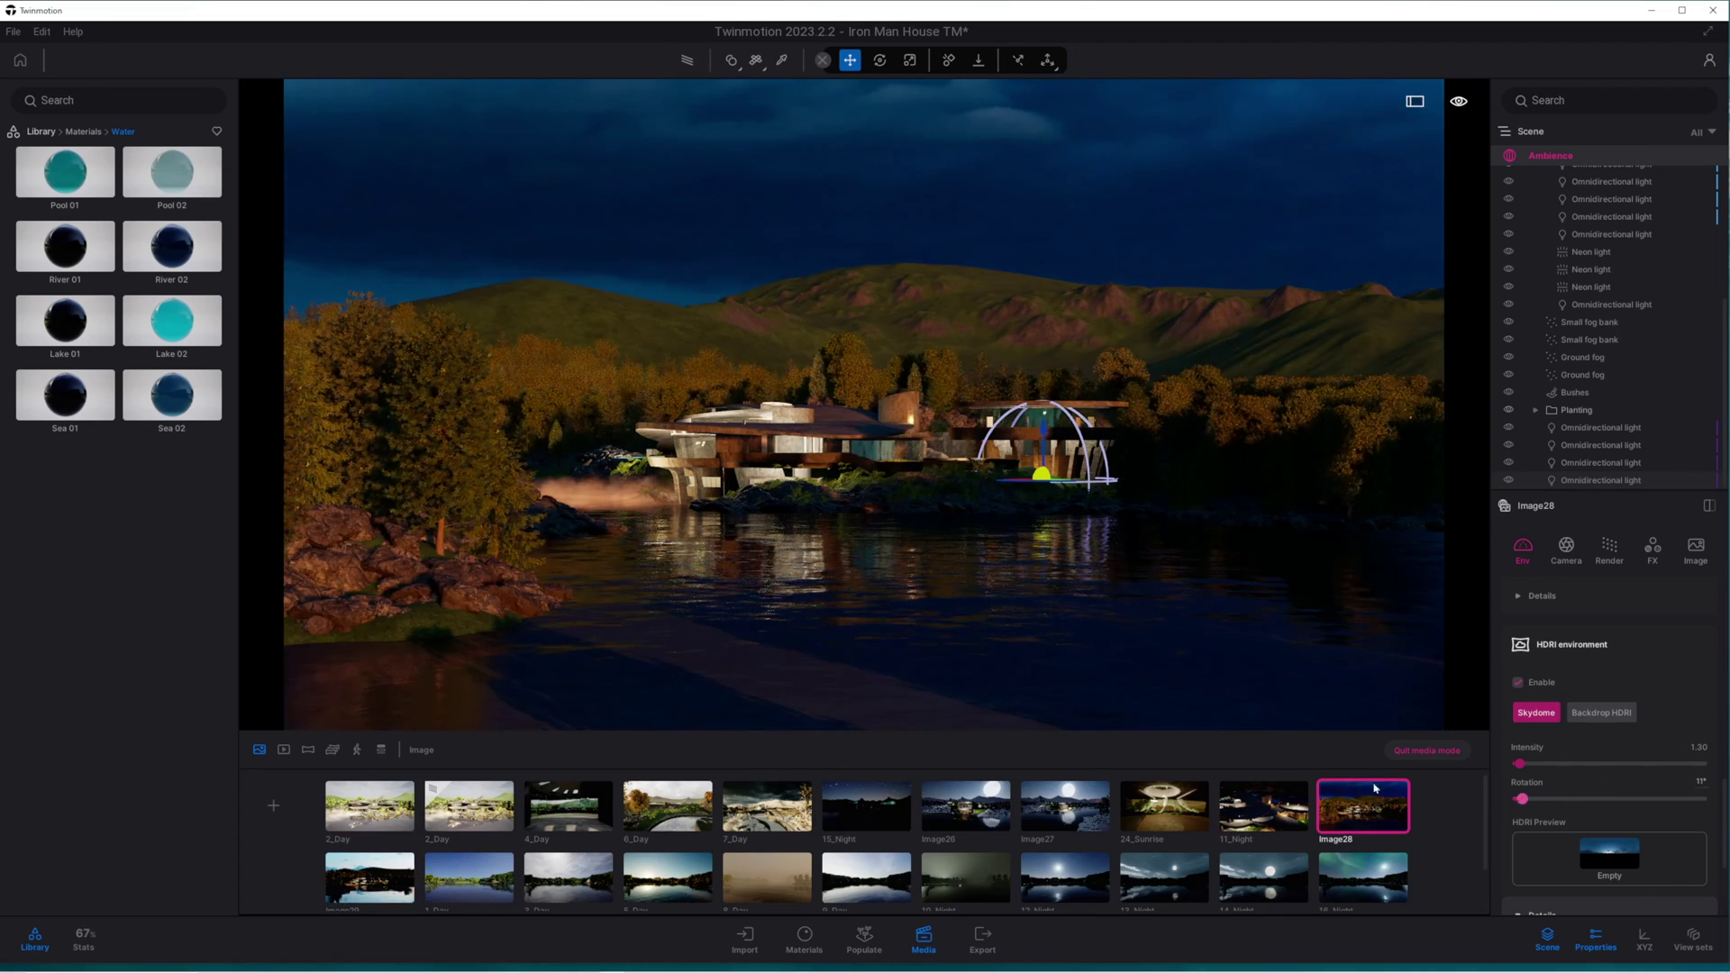
{"action": "left_click", "coordinate": [367, 896]}
{"action": "left_click", "coordinate": [1357, 813]}
Step: Set the HDRI skydome intensity of Image29 to 2
{"action": "left_click", "coordinate": [370, 878]}
{"action": "scroll", "coordinate": [1599, 656], "scroll_direction": "up", "scroll_amount": 4}
{"action": "scroll", "coordinate": [1563, 768], "scroll_direction": "down", "scroll_amount": 5}
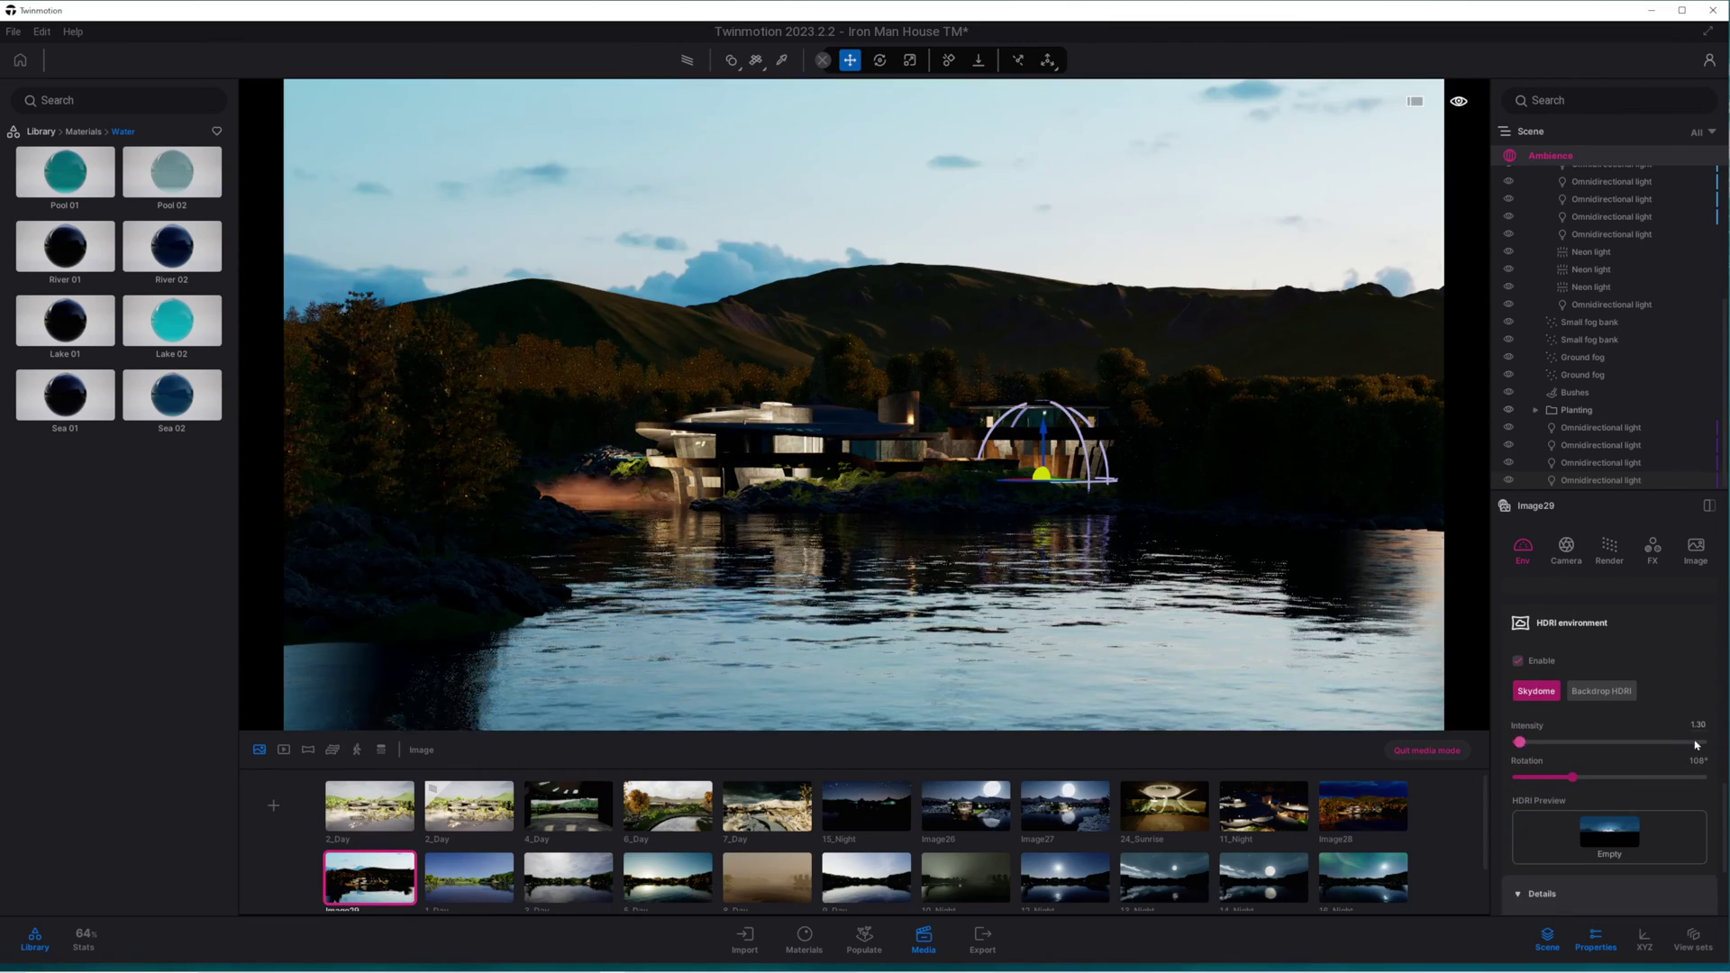
{"action": "type", "text": "2"}
{"action": "key", "text": "Return"}
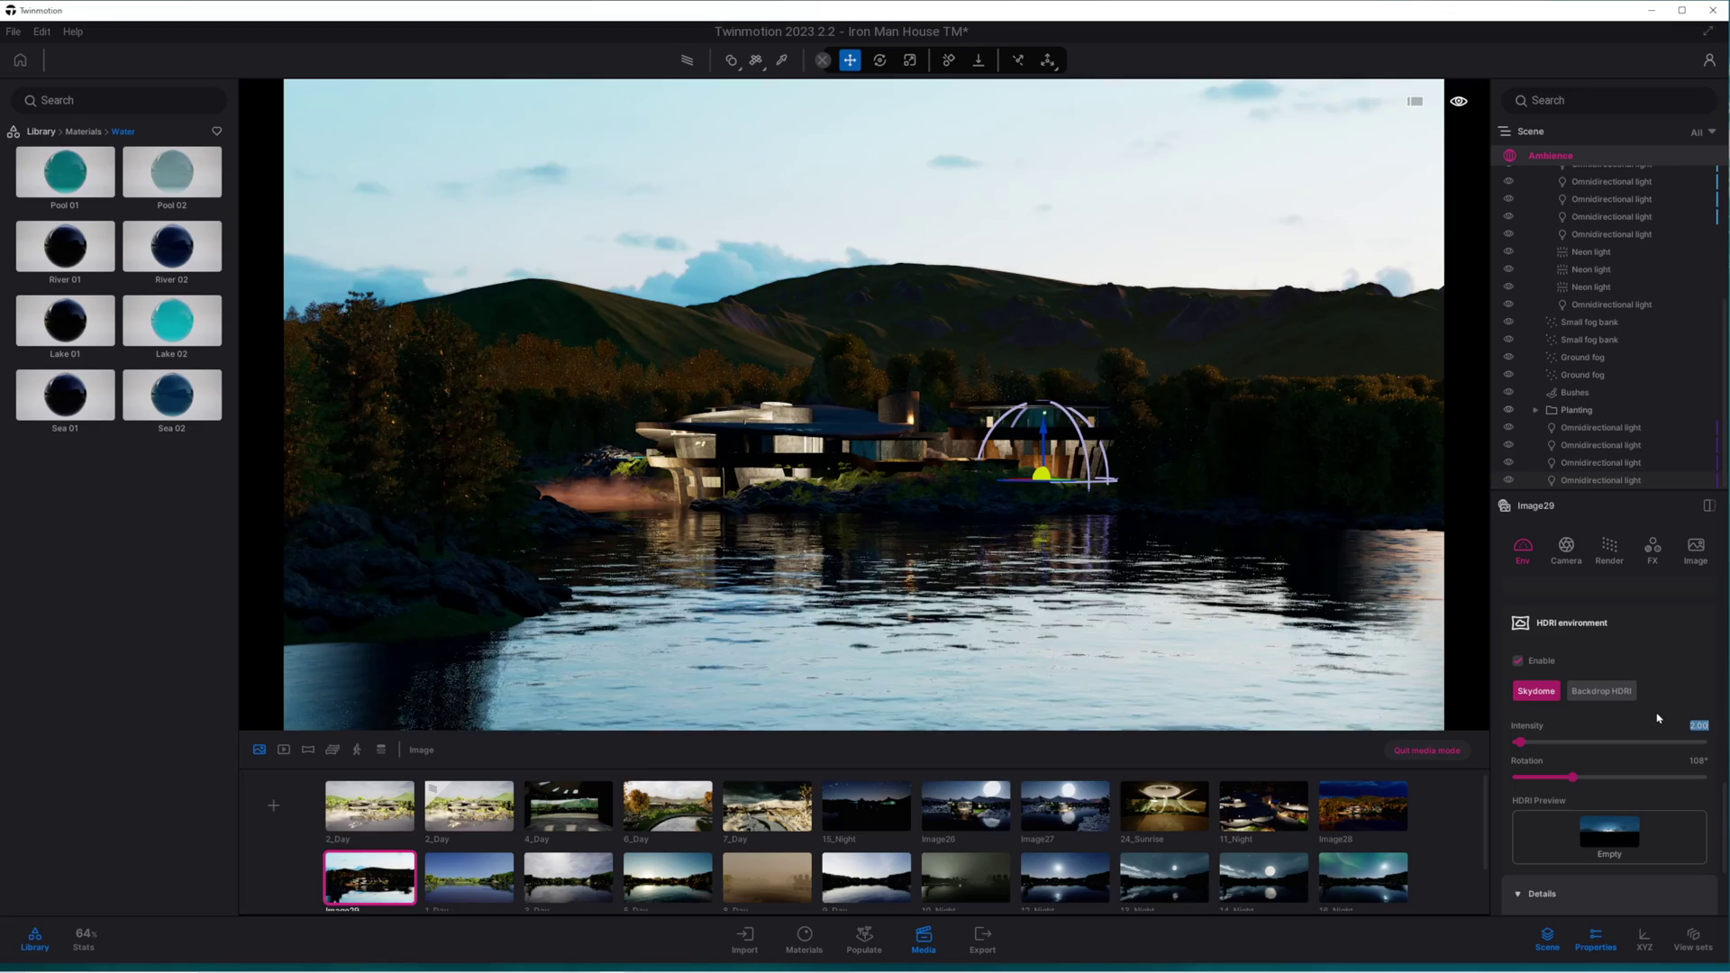
Step: Enable local exposure for Image29 and set highlight reduction and shadow boost to about 0.34 each
{"action": "scroll", "coordinate": [1667, 639], "scroll_direction": "down", "scroll_amount": 5}
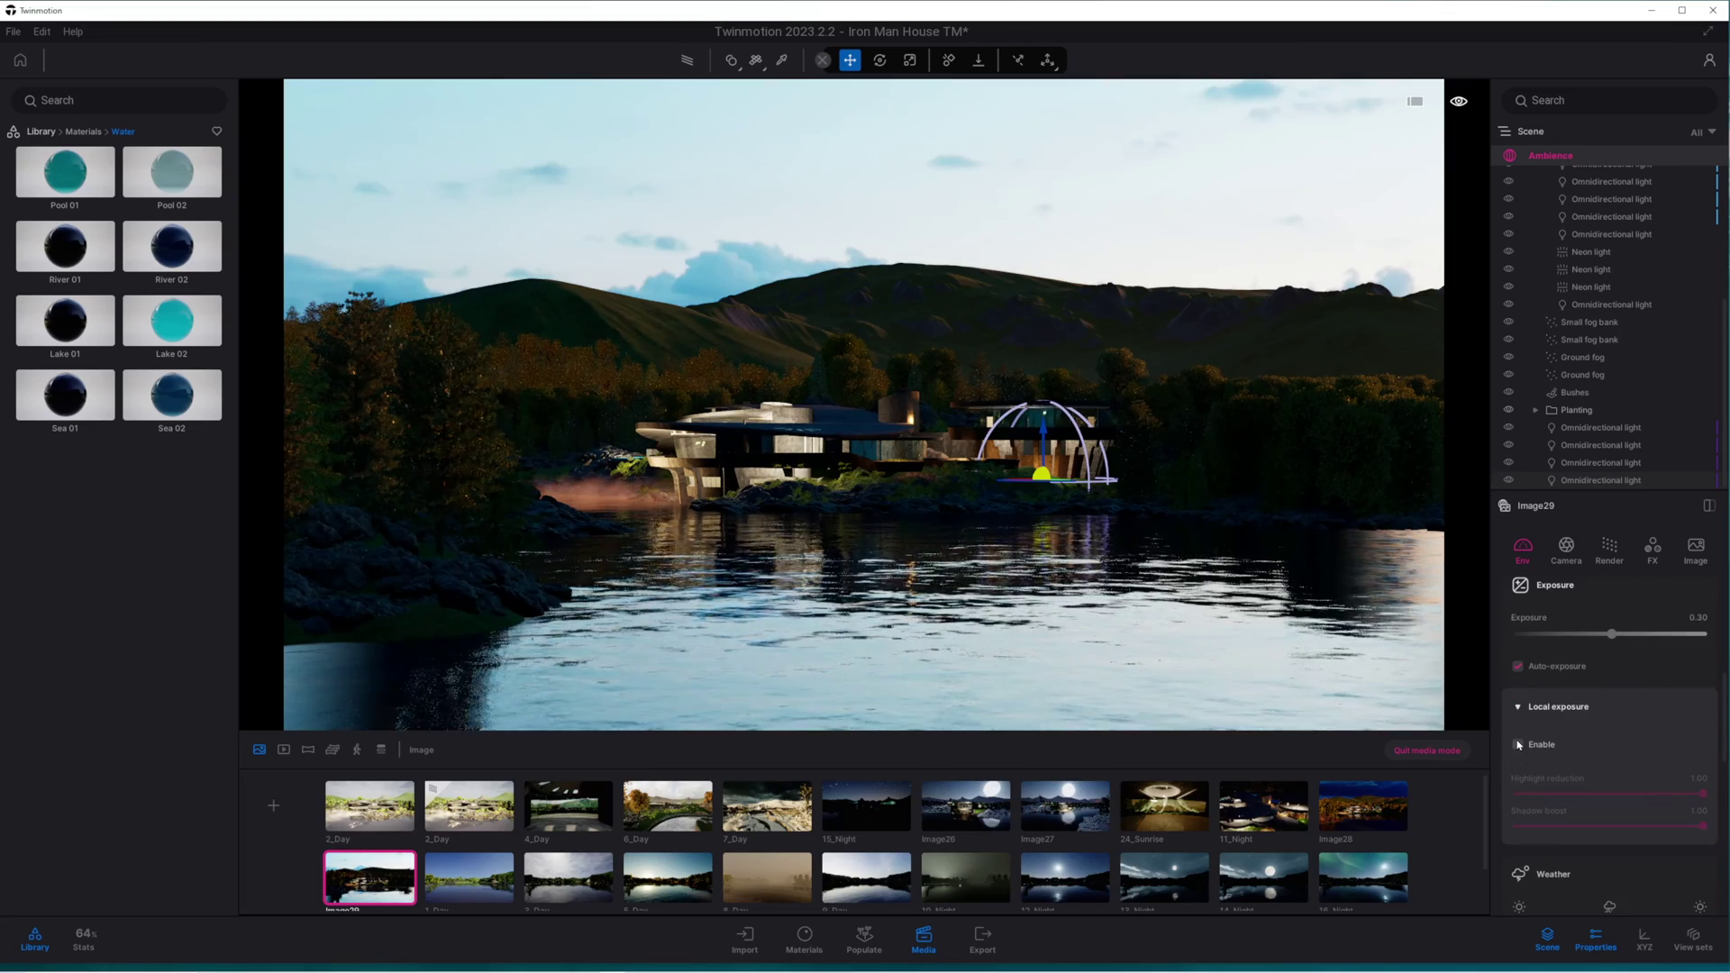
{"action": "left_click", "coordinate": [1518, 745]}
{"action": "left_click", "coordinate": [1536, 793]}
{"action": "left_click", "coordinate": [1590, 827]}
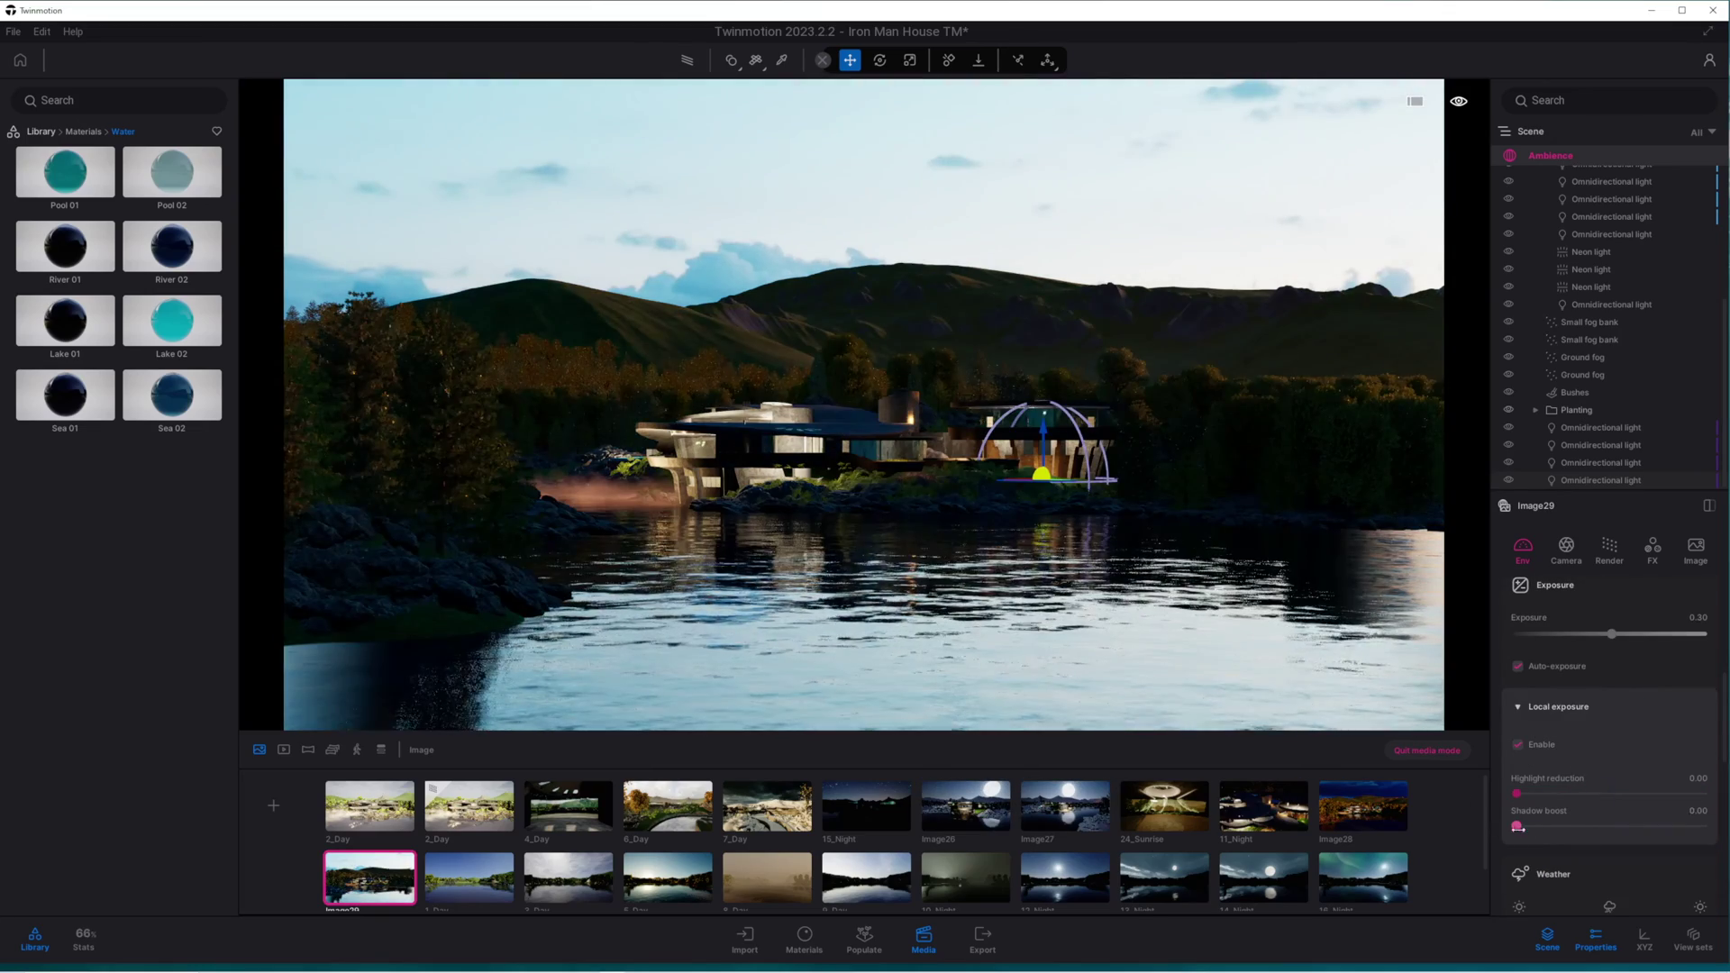
{"action": "left_click_drag", "start_coordinate": [1517, 822], "coordinate": [1516, 825]}
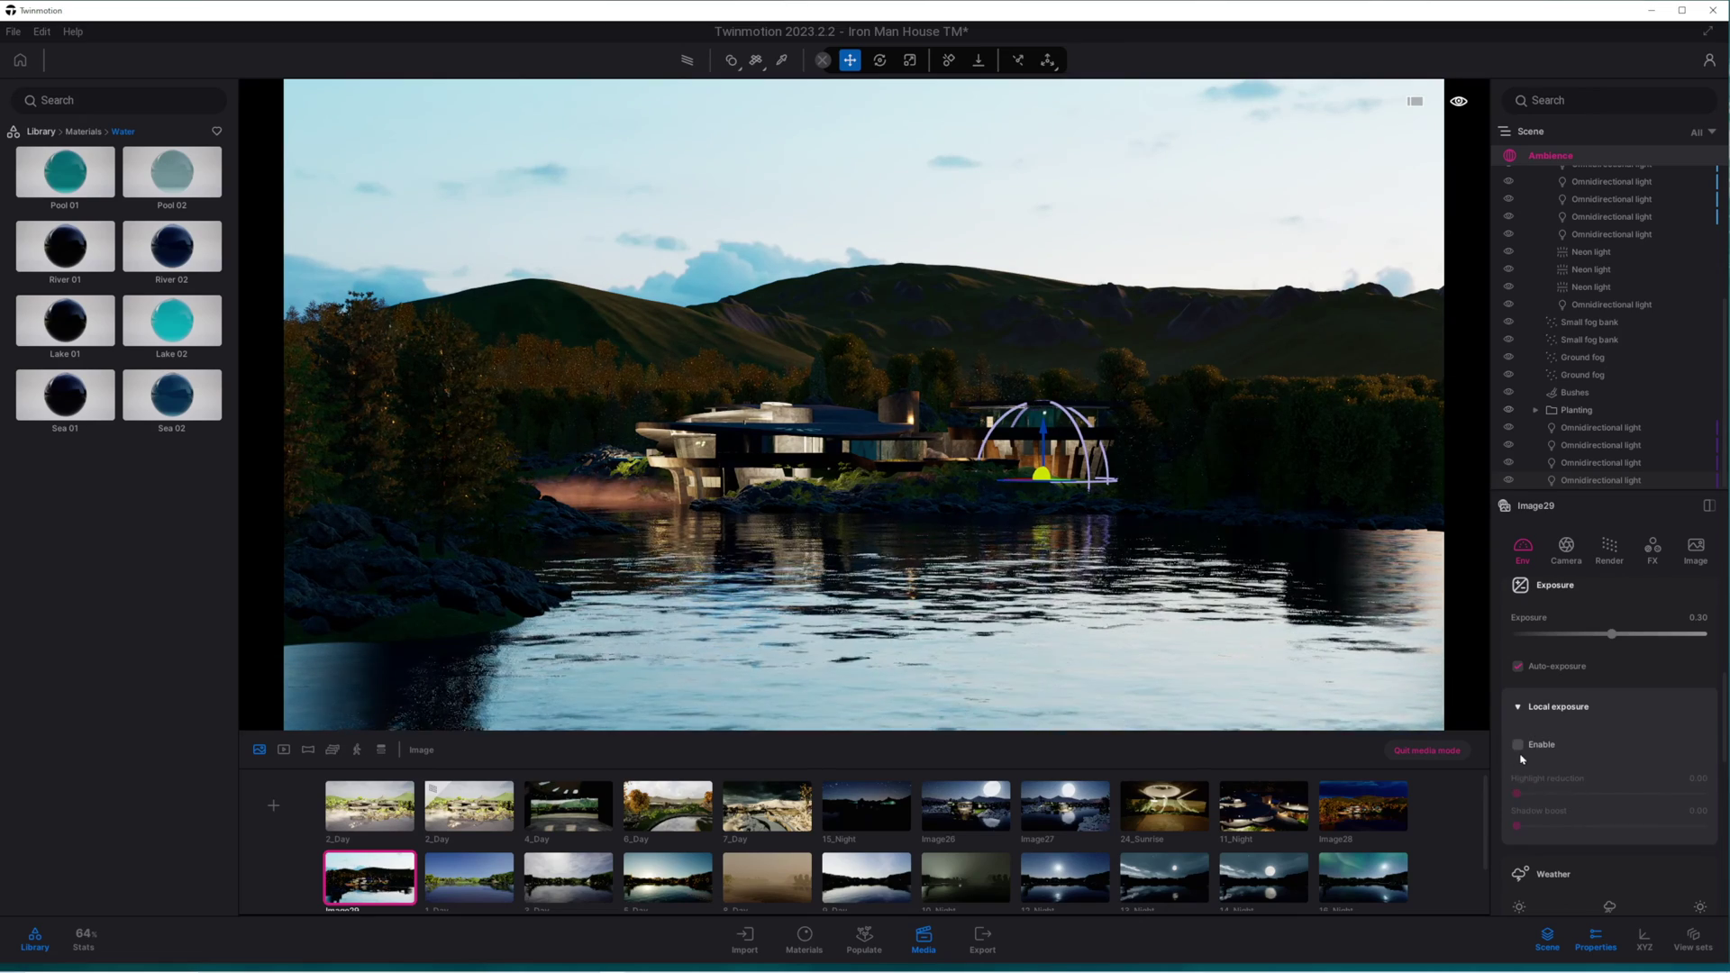
{"action": "left_click_drag", "start_coordinate": [1529, 794], "coordinate": [1578, 826]}
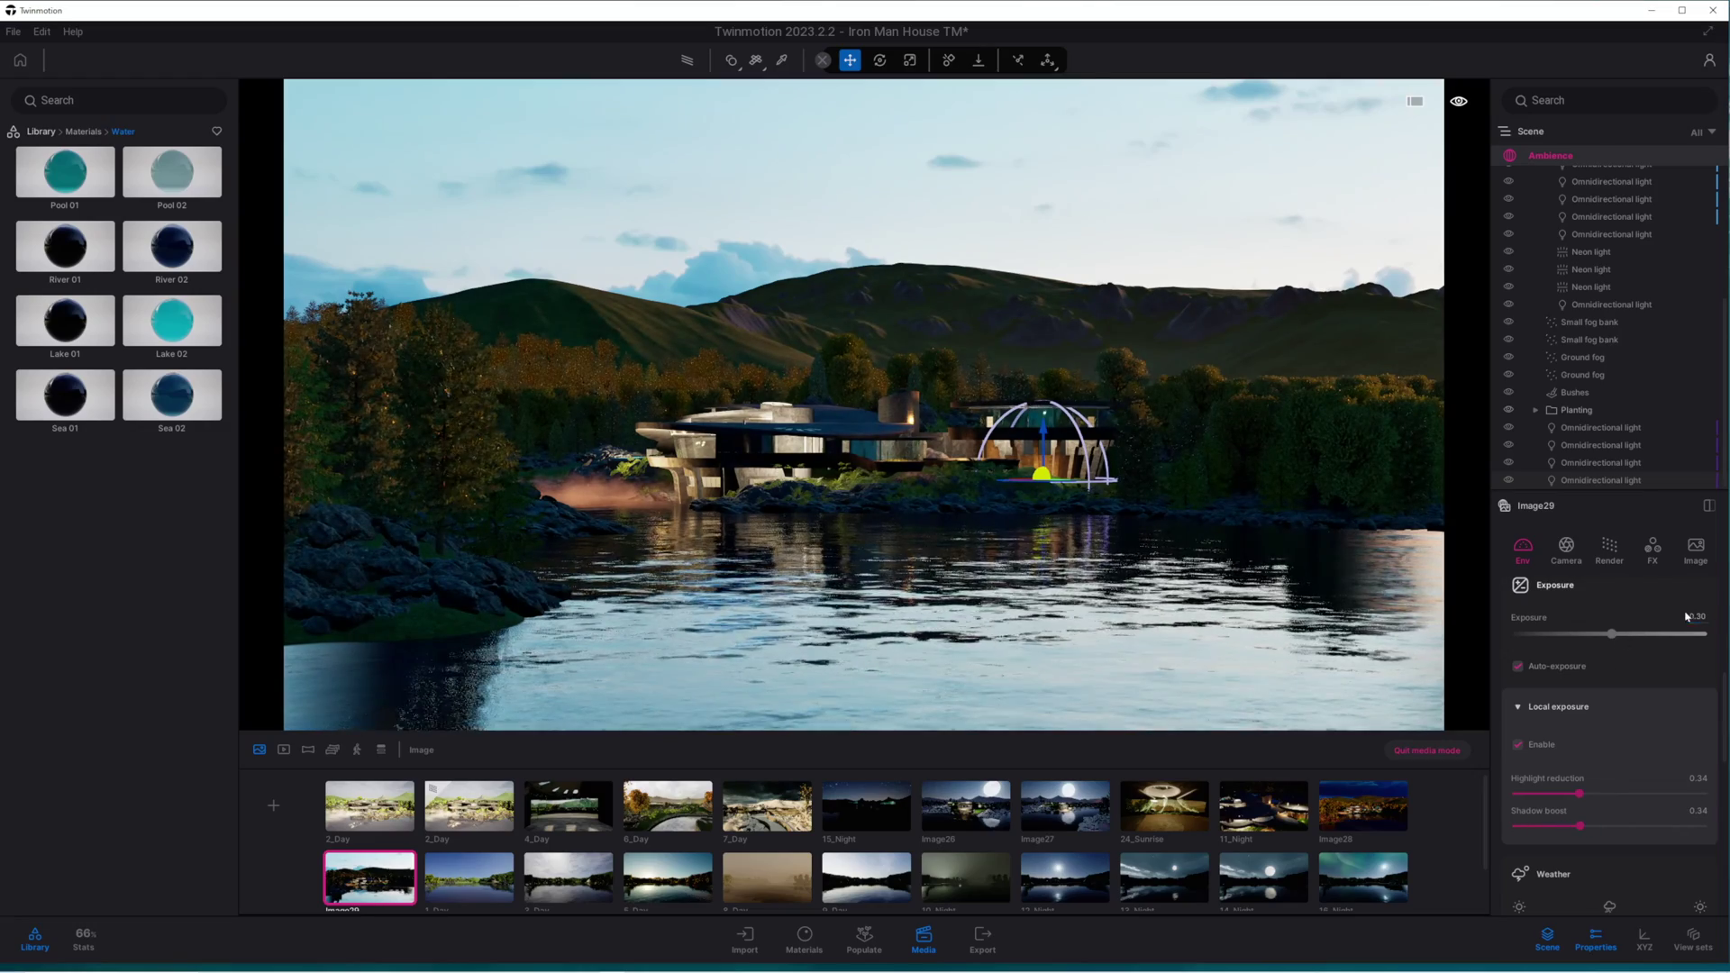
Step: Set the exposure of Image29 to 0.5, trying a value of 2 first
{"action": "type", "text": "2"}
{"action": "key", "text": "Return"}
{"action": "type", "text": "0.5"}
{"action": "key", "text": "Return"}
Step: Set the skydome intensity of Image29 to 1 and its rotation to about 4°
{"action": "scroll", "coordinate": [1580, 837], "scroll_direction": "down", "scroll_amount": 10}
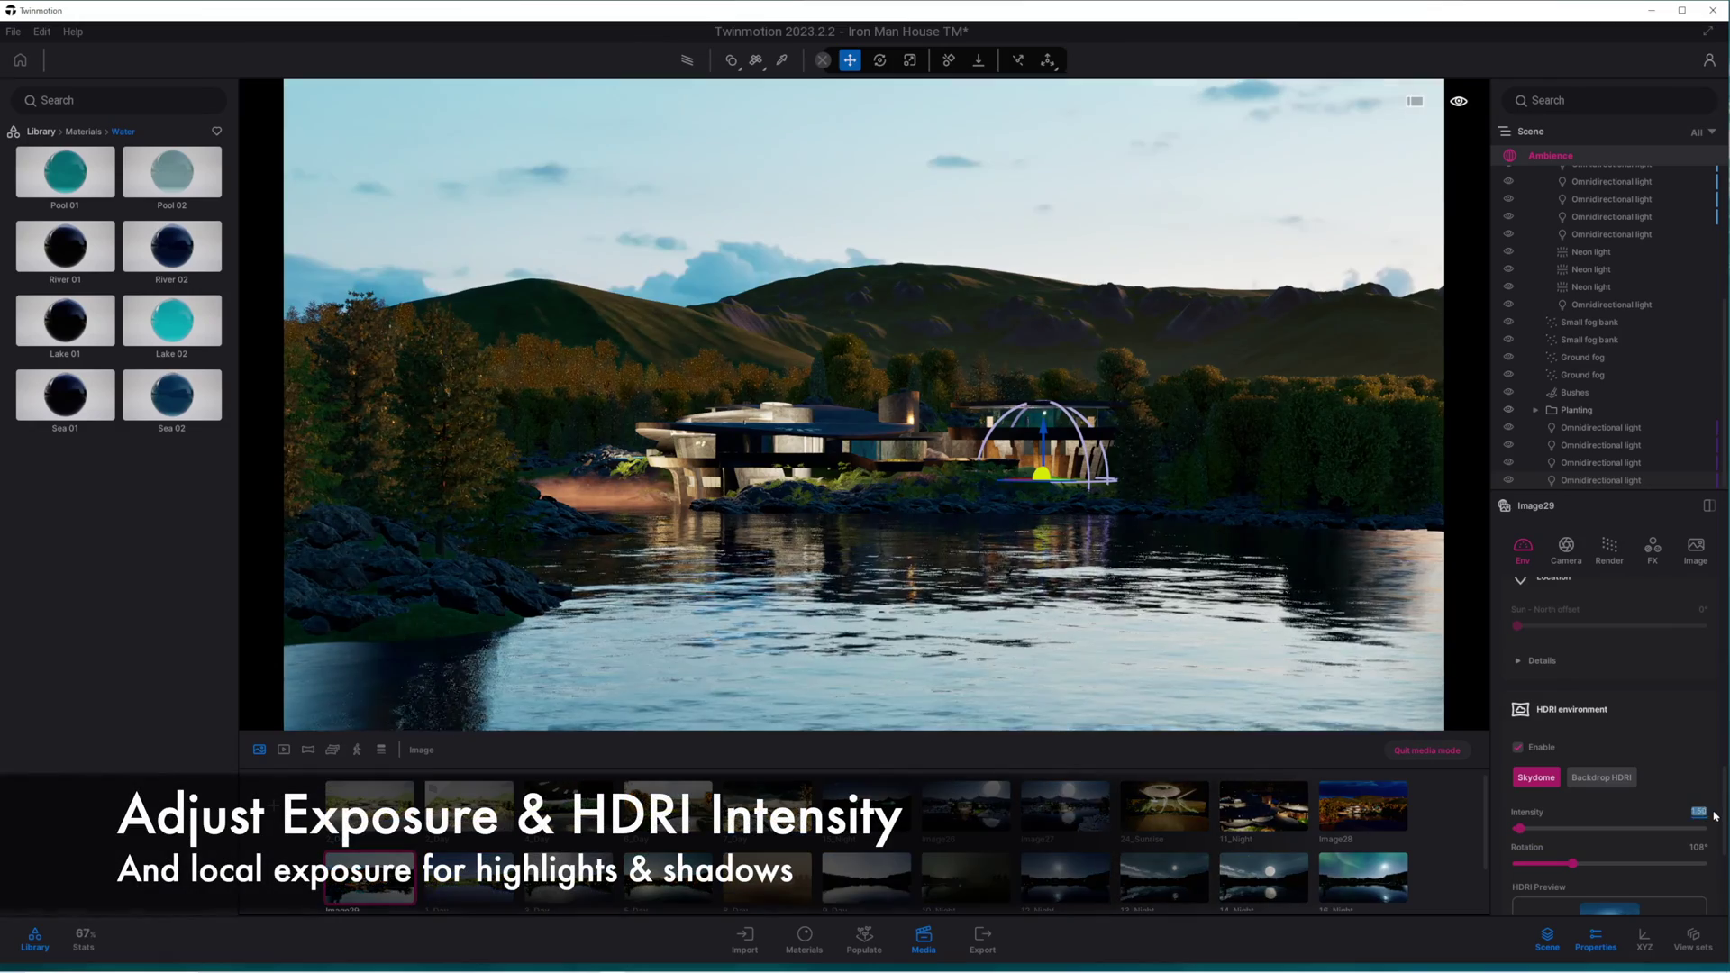
{"action": "left_click", "coordinate": [1699, 812]}
{"action": "scroll", "coordinate": [1610, 867], "scroll_direction": "down", "scroll_amount": 2}
{"action": "left_click_drag", "start_coordinate": [1571, 777], "coordinate": [1516, 772]}
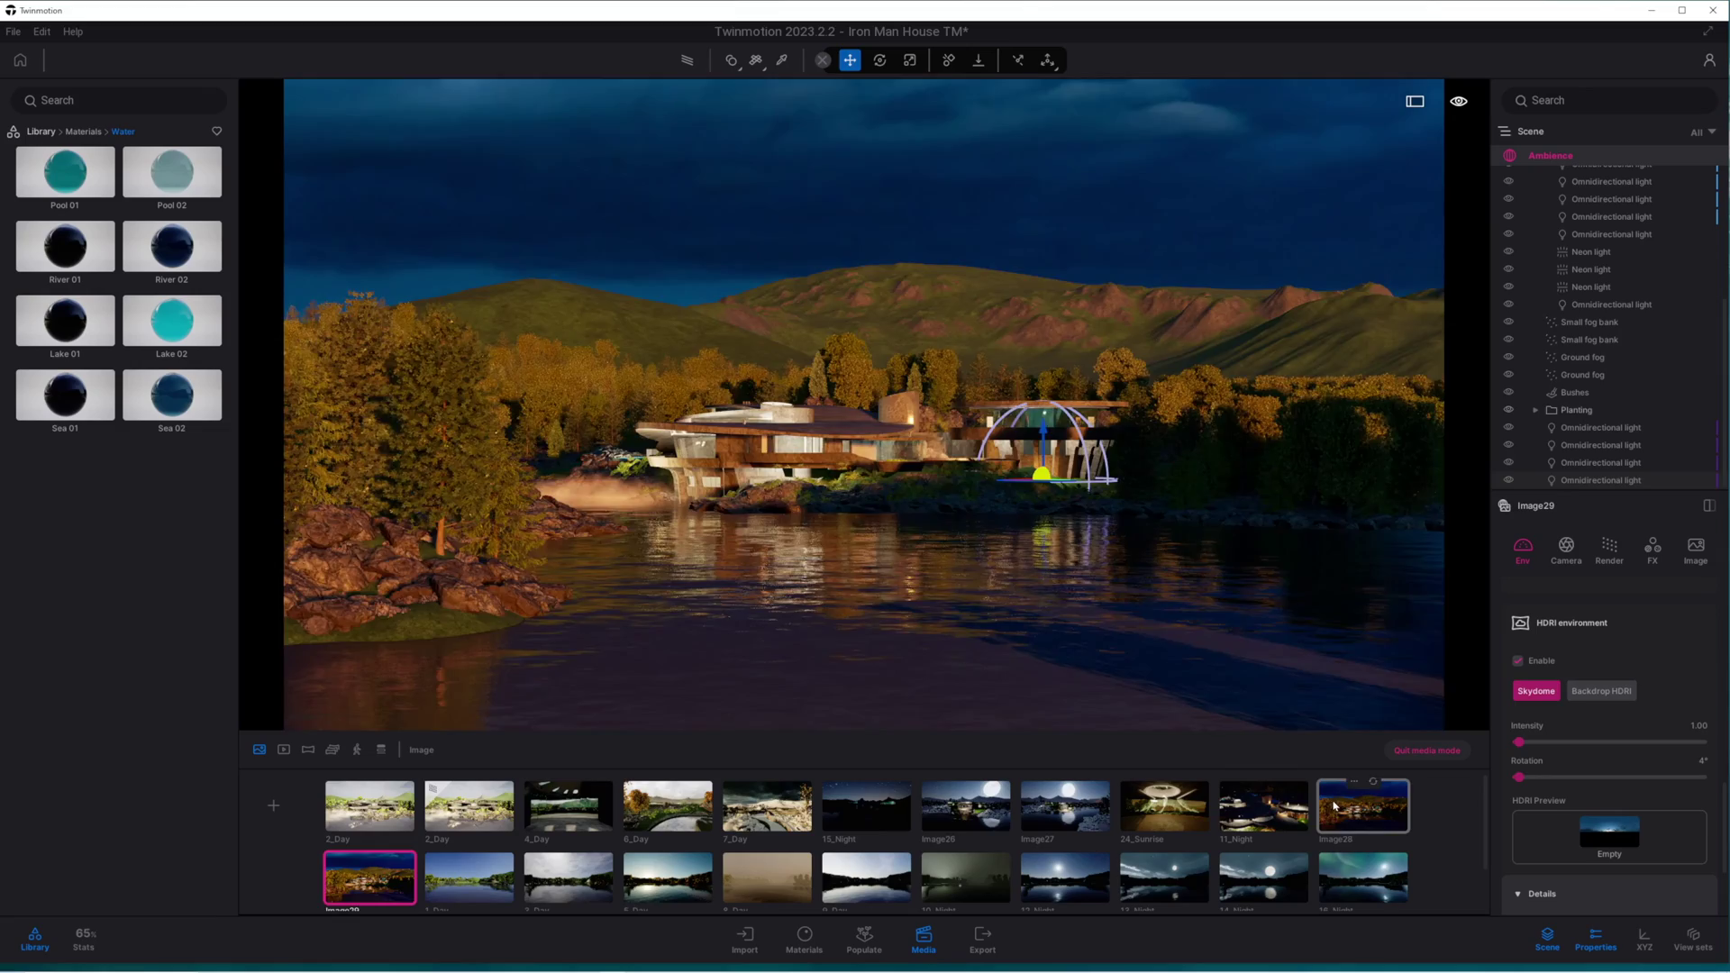
Step: Set the skydome rotation of Image28 to about 72° and its intensity to 3, trying 2 first
{"action": "left_click", "coordinate": [1334, 804]}
{"action": "mouse_move", "coordinate": [1541, 775]}
{"action": "left_mouse_down"}
{"action": "mouse_move", "coordinate": [1705, 777]}
{"action": "mouse_move", "coordinate": [1612, 792]}
{"action": "mouse_move", "coordinate": [1556, 763]}
{"action": "left_mouse_up"}
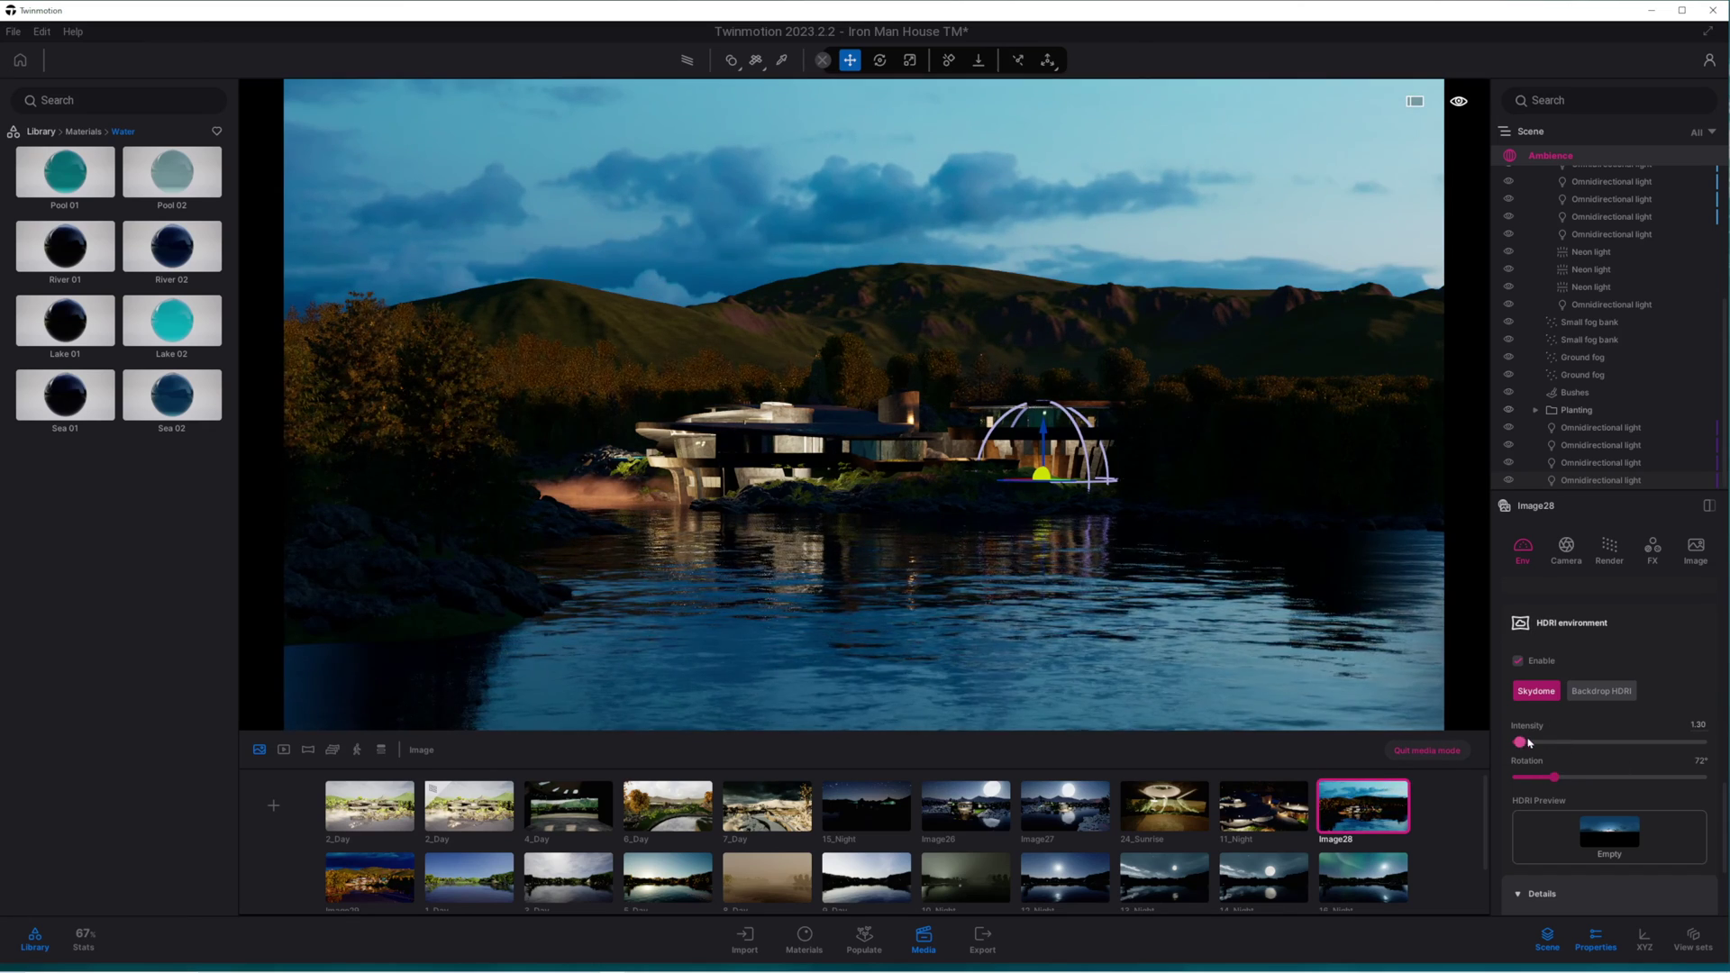
{"action": "left_click_drag", "start_coordinate": [1520, 742], "coordinate": [1522, 740]}
{"action": "type", "text": "2"}
{"action": "key", "text": "Return"}
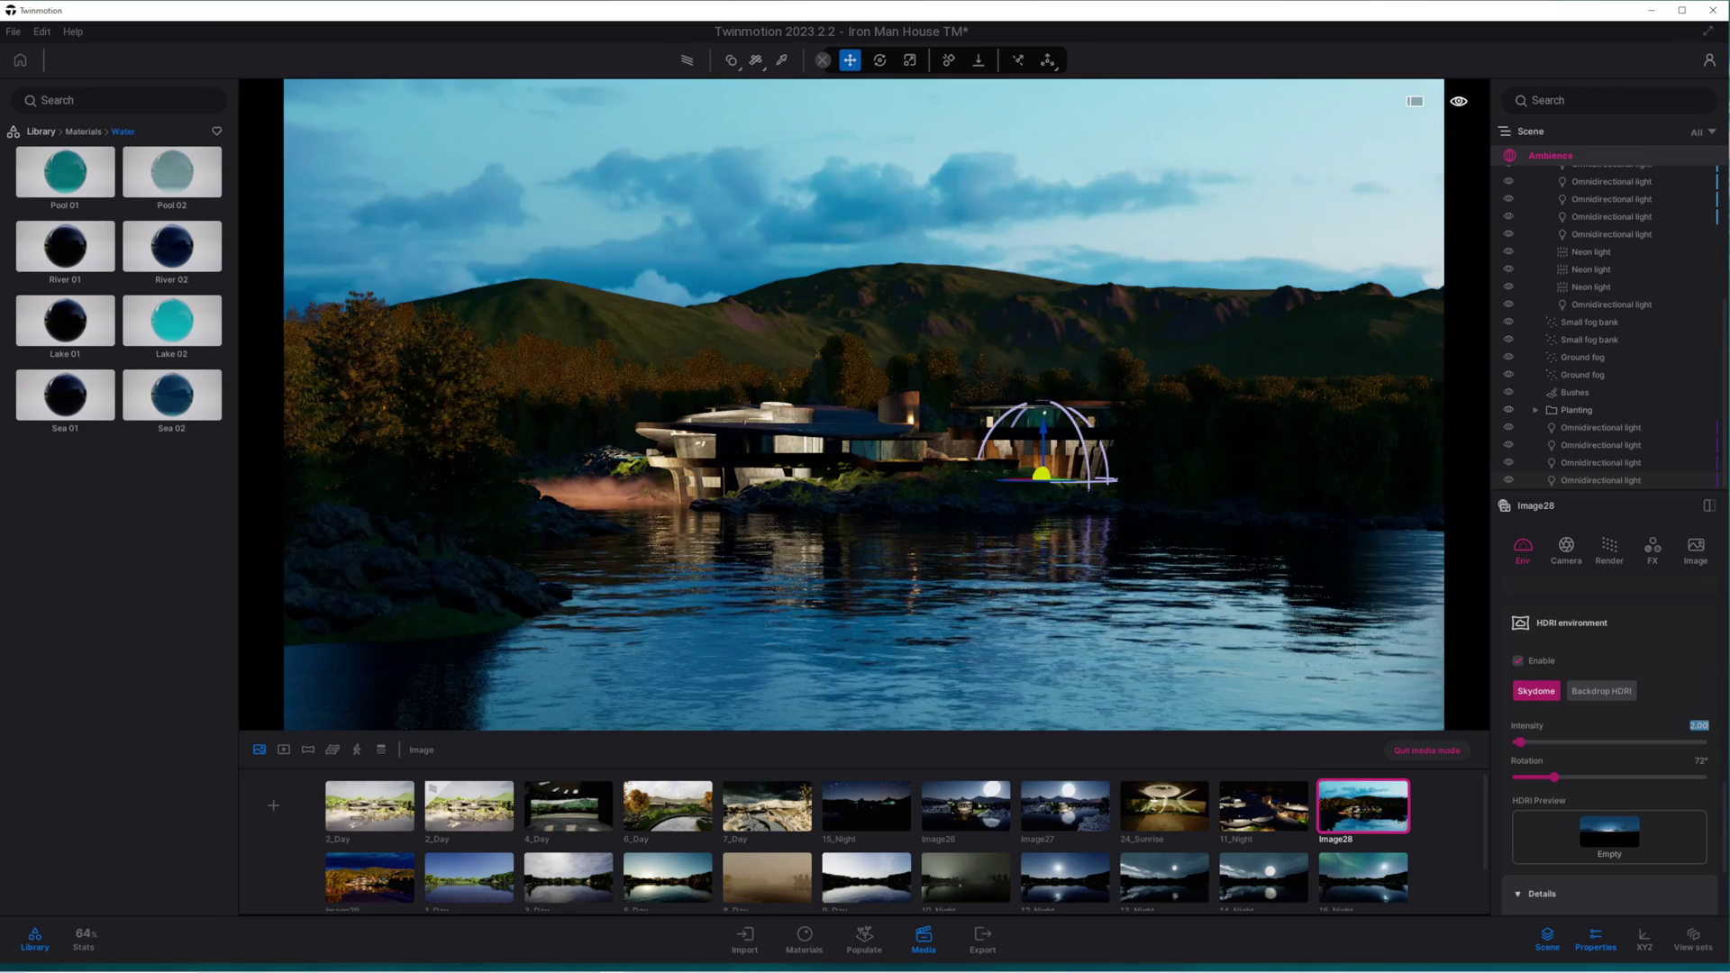
{"action": "type", "text": "3"}
{"action": "key", "text": "Return"}
Step: Try a different weather setting on Image28 and set its camera vignetting to about 41%
{"action": "scroll", "coordinate": [1570, 745], "scroll_direction": "up", "scroll_amount": 4}
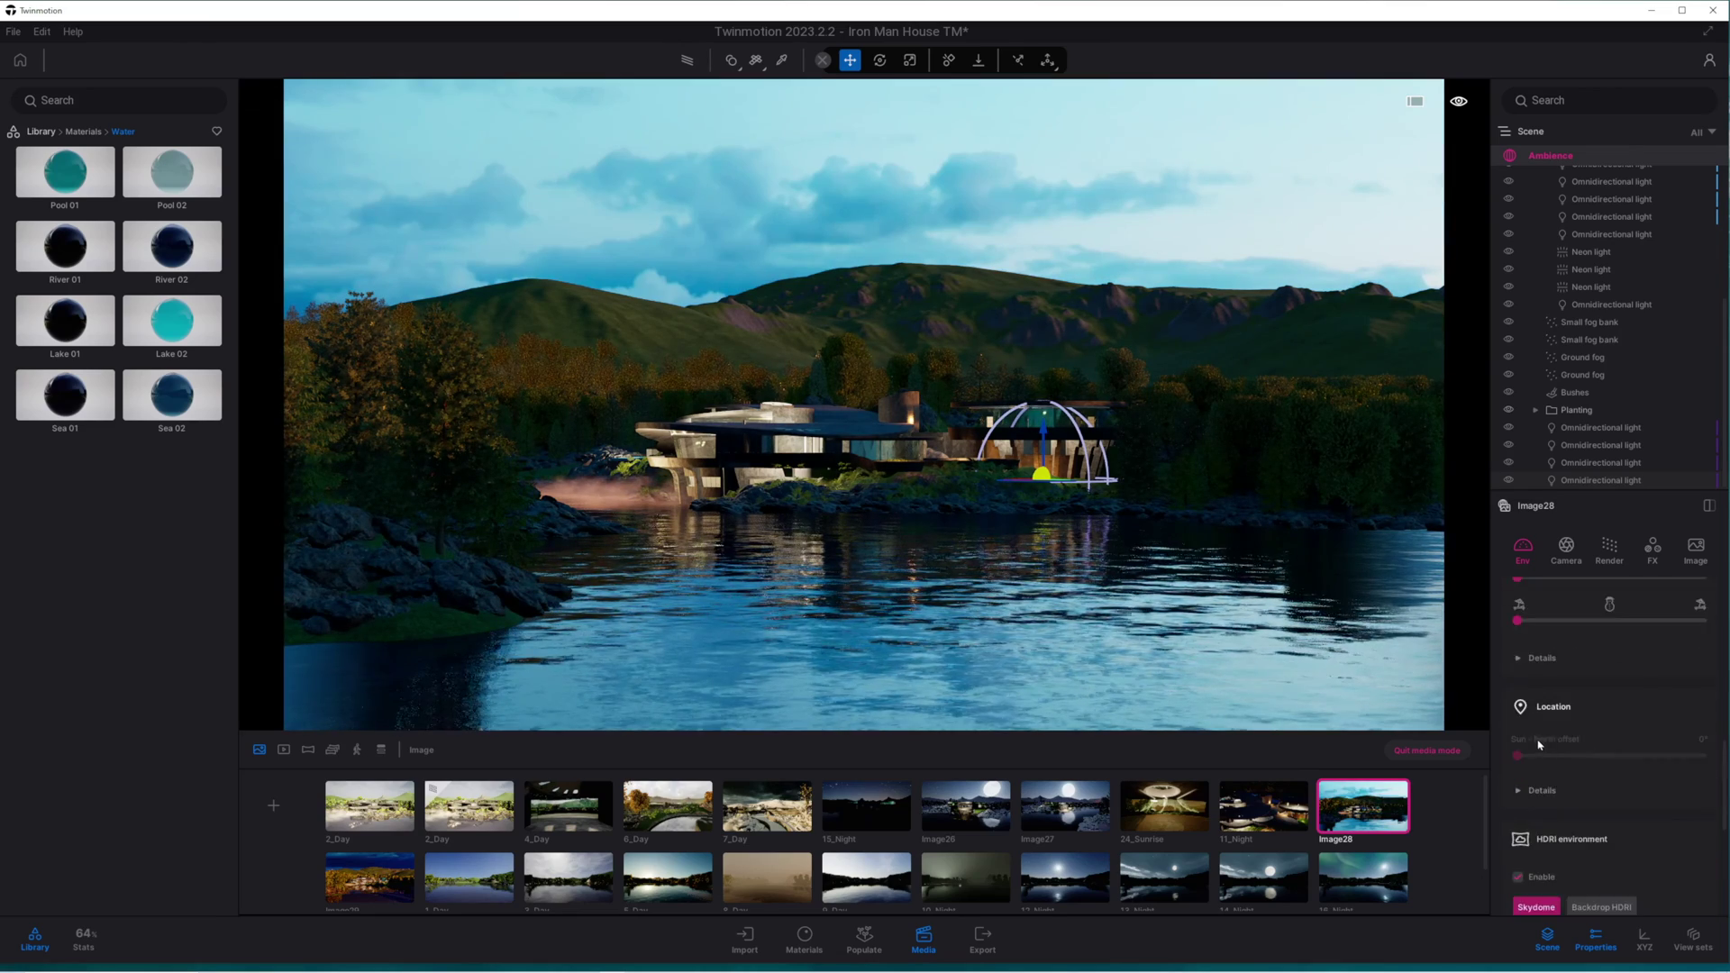
{"action": "left_click_drag", "start_coordinate": [1518, 707], "coordinate": [1643, 708]}
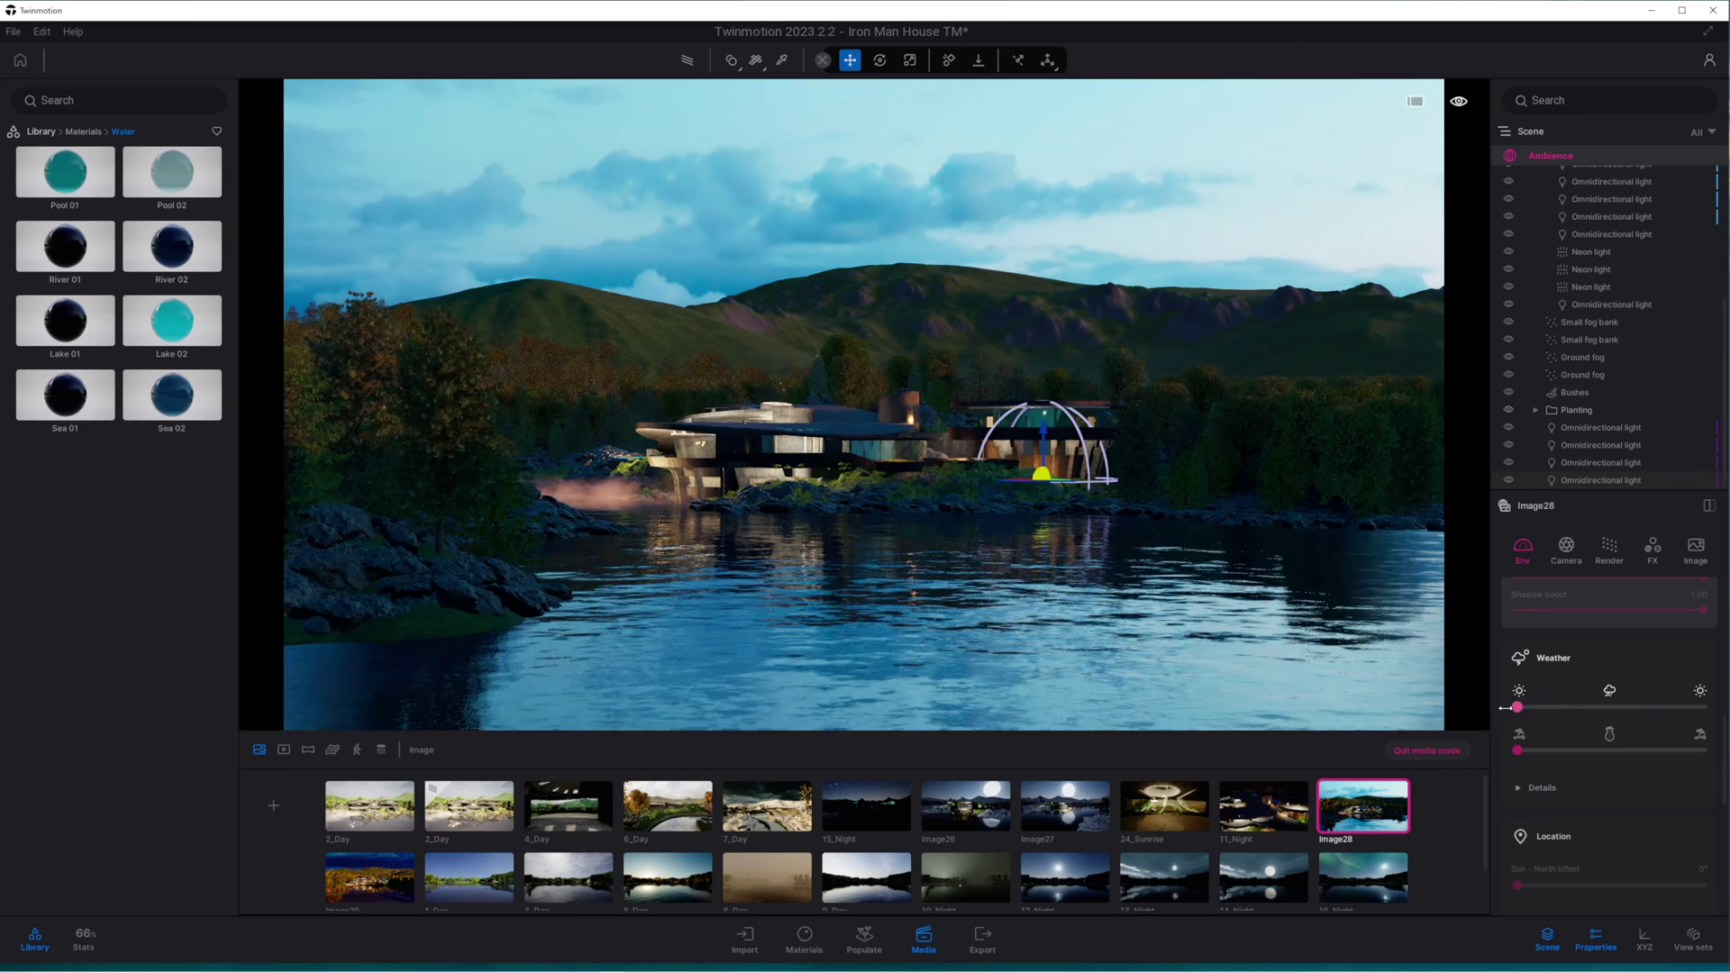
{"action": "left_click", "coordinate": [1565, 550]}
{"action": "left_click_drag", "start_coordinate": [1517, 626], "coordinate": [1593, 626]}
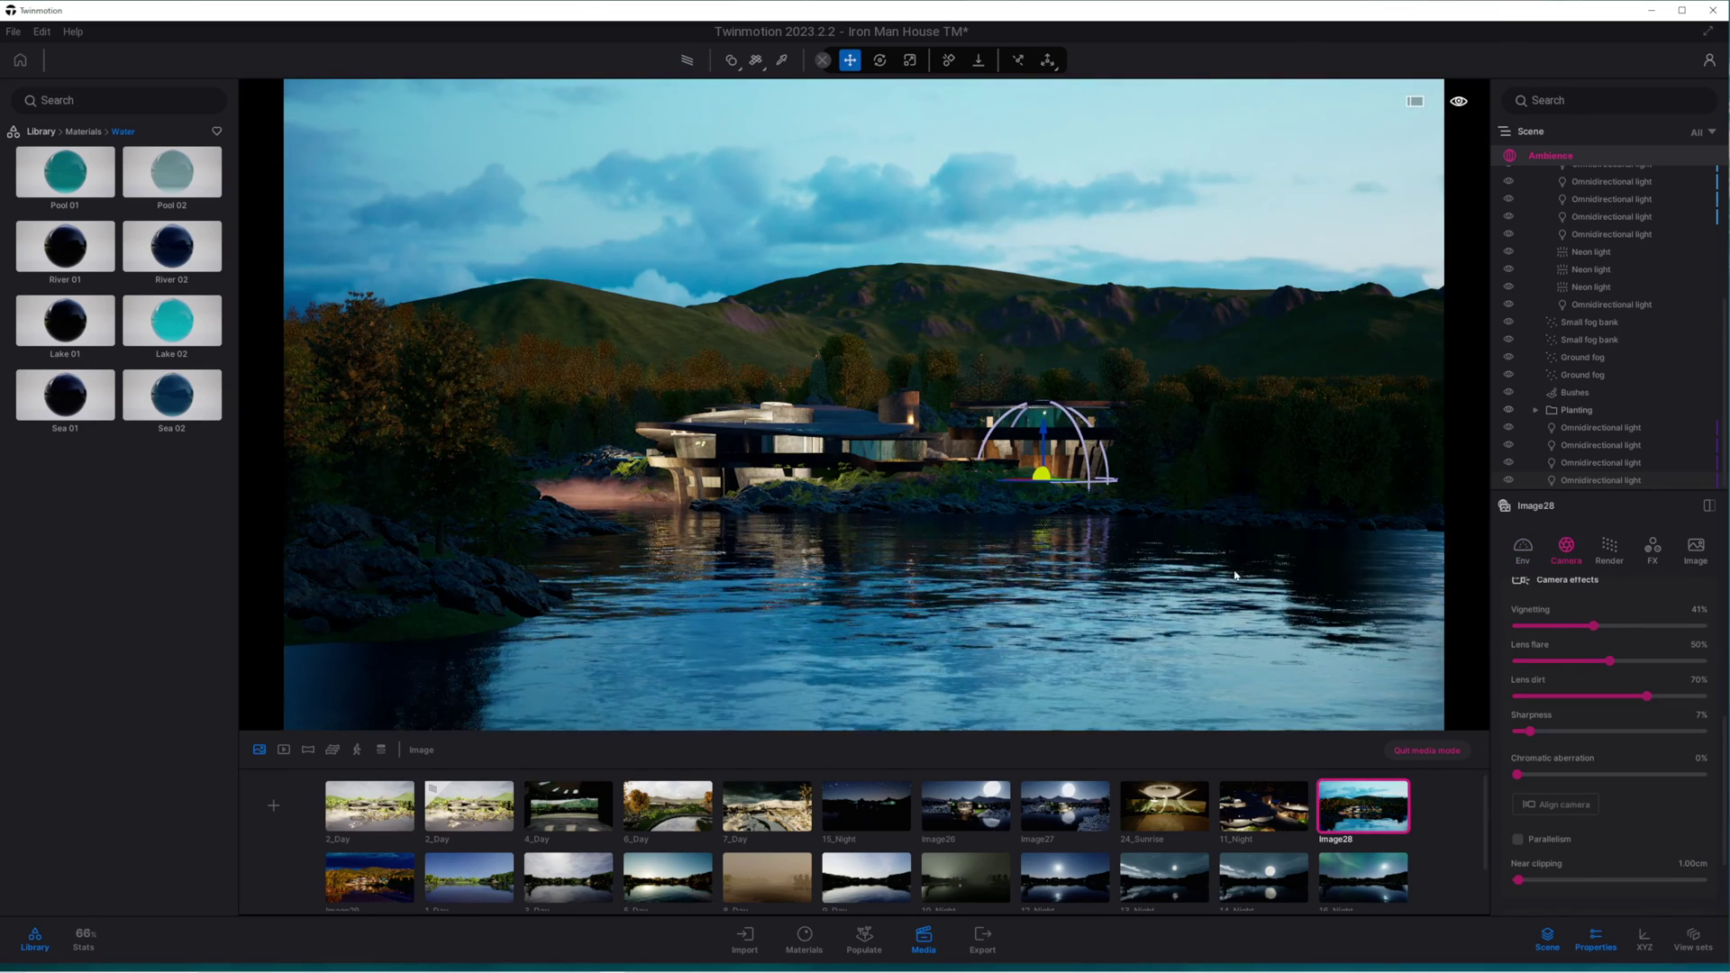
Step: Duplicate Image28 and move the copy directly after the original
{"action": "left_click", "coordinate": [1354, 783]}
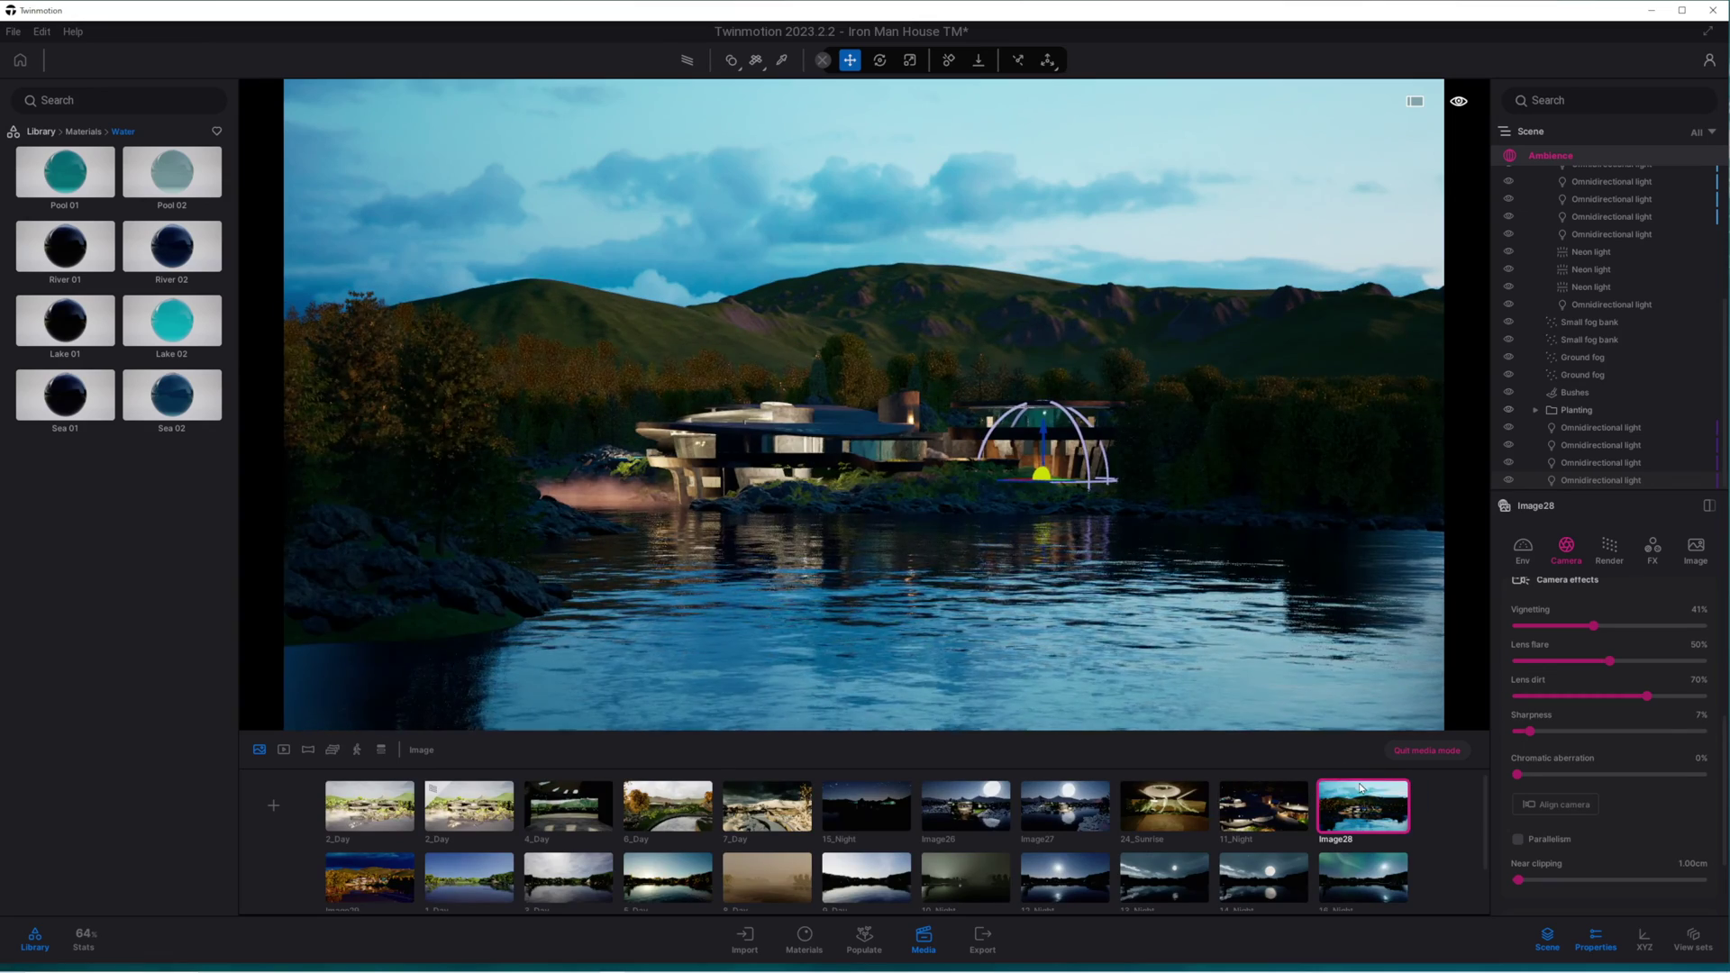
{"action": "left_click", "coordinate": [1355, 782]}
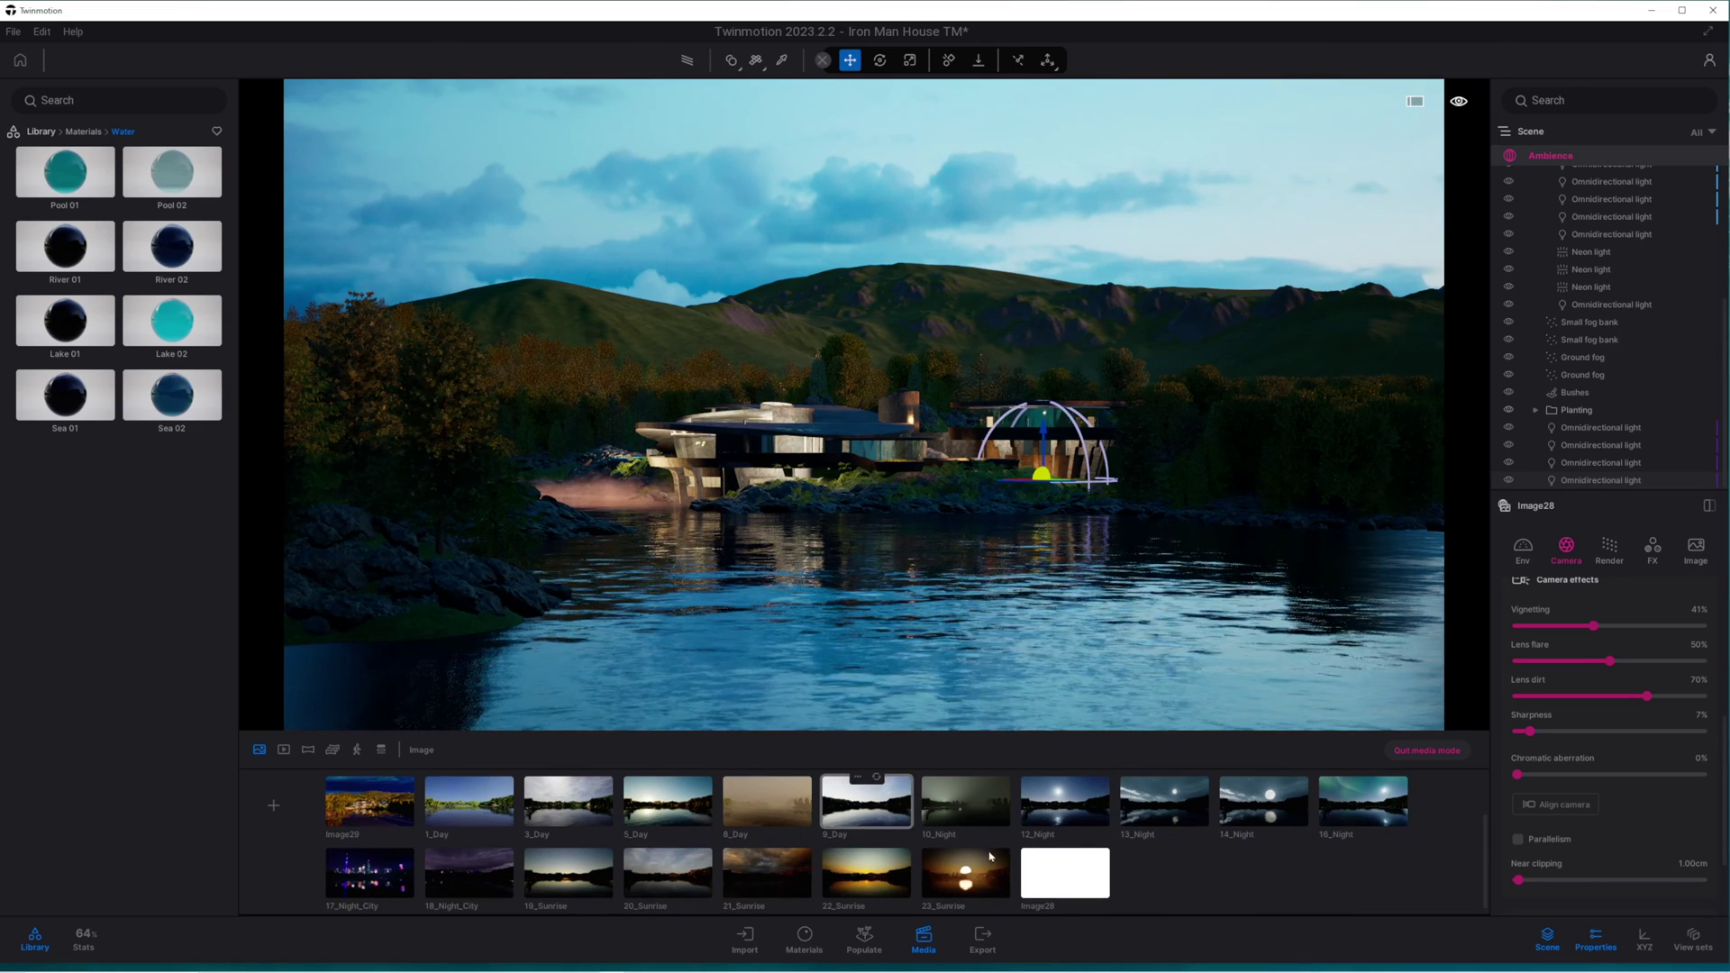
{"action": "left_click_drag", "start_coordinate": [1362, 806], "coordinate": [1414, 815]}
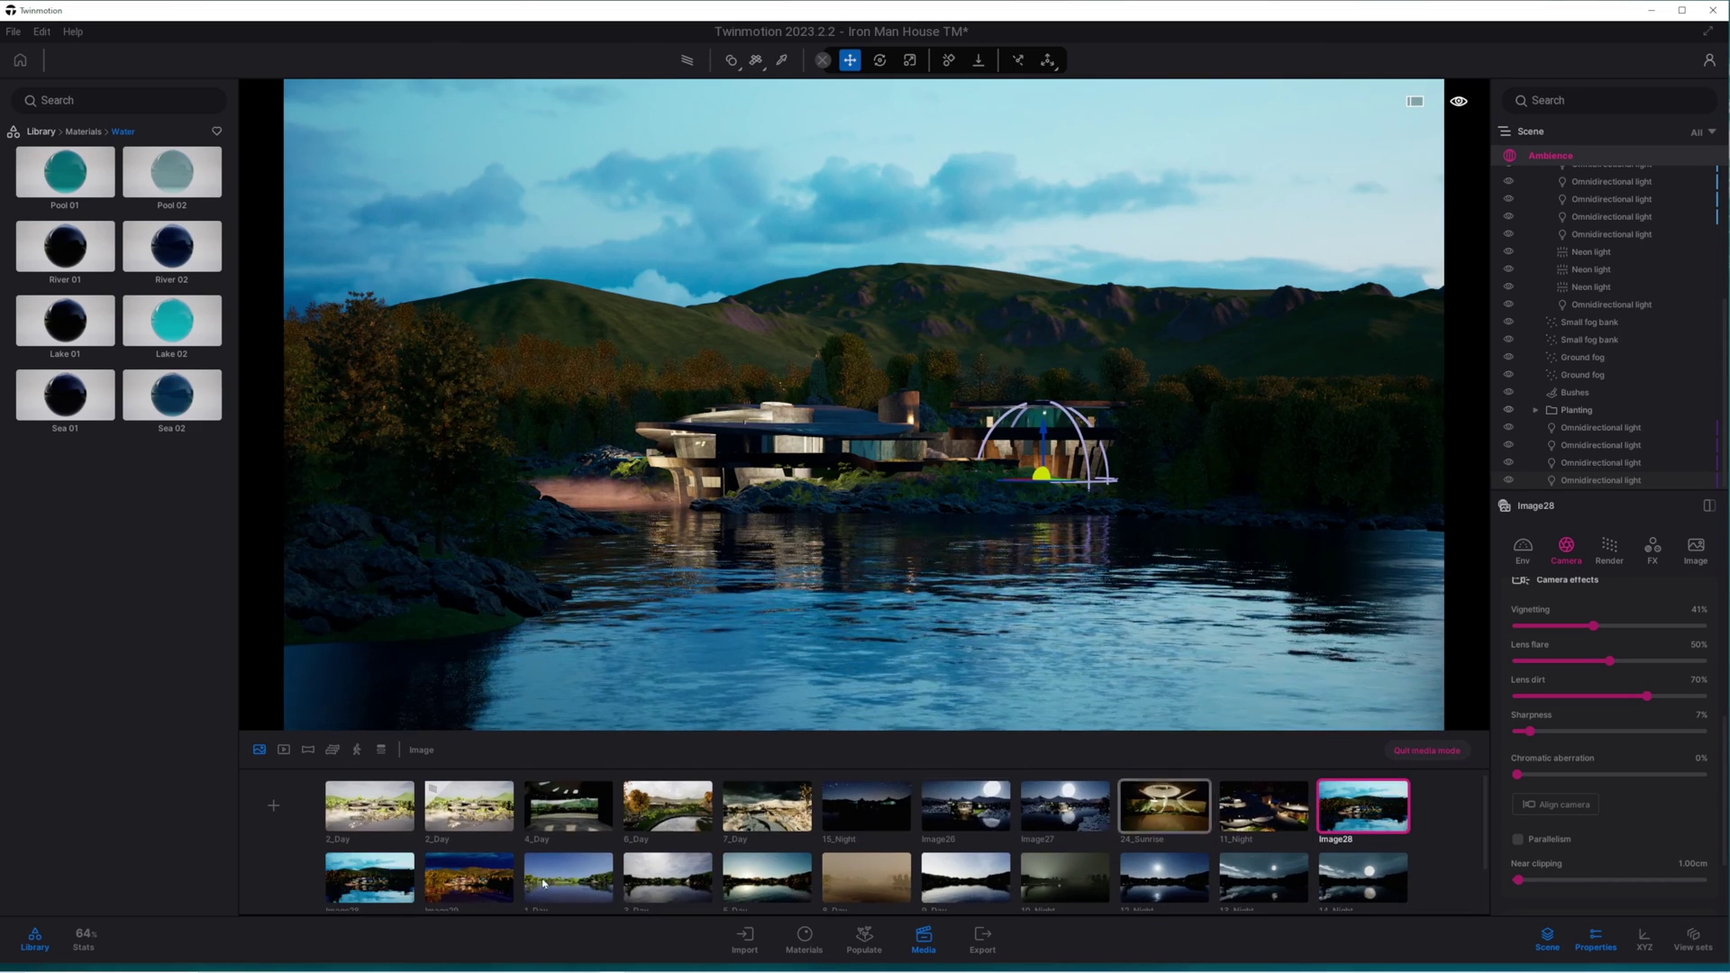
Step: Turn on the path tracer for the copy of Image28 and save the project
{"action": "left_click", "coordinate": [378, 879]}
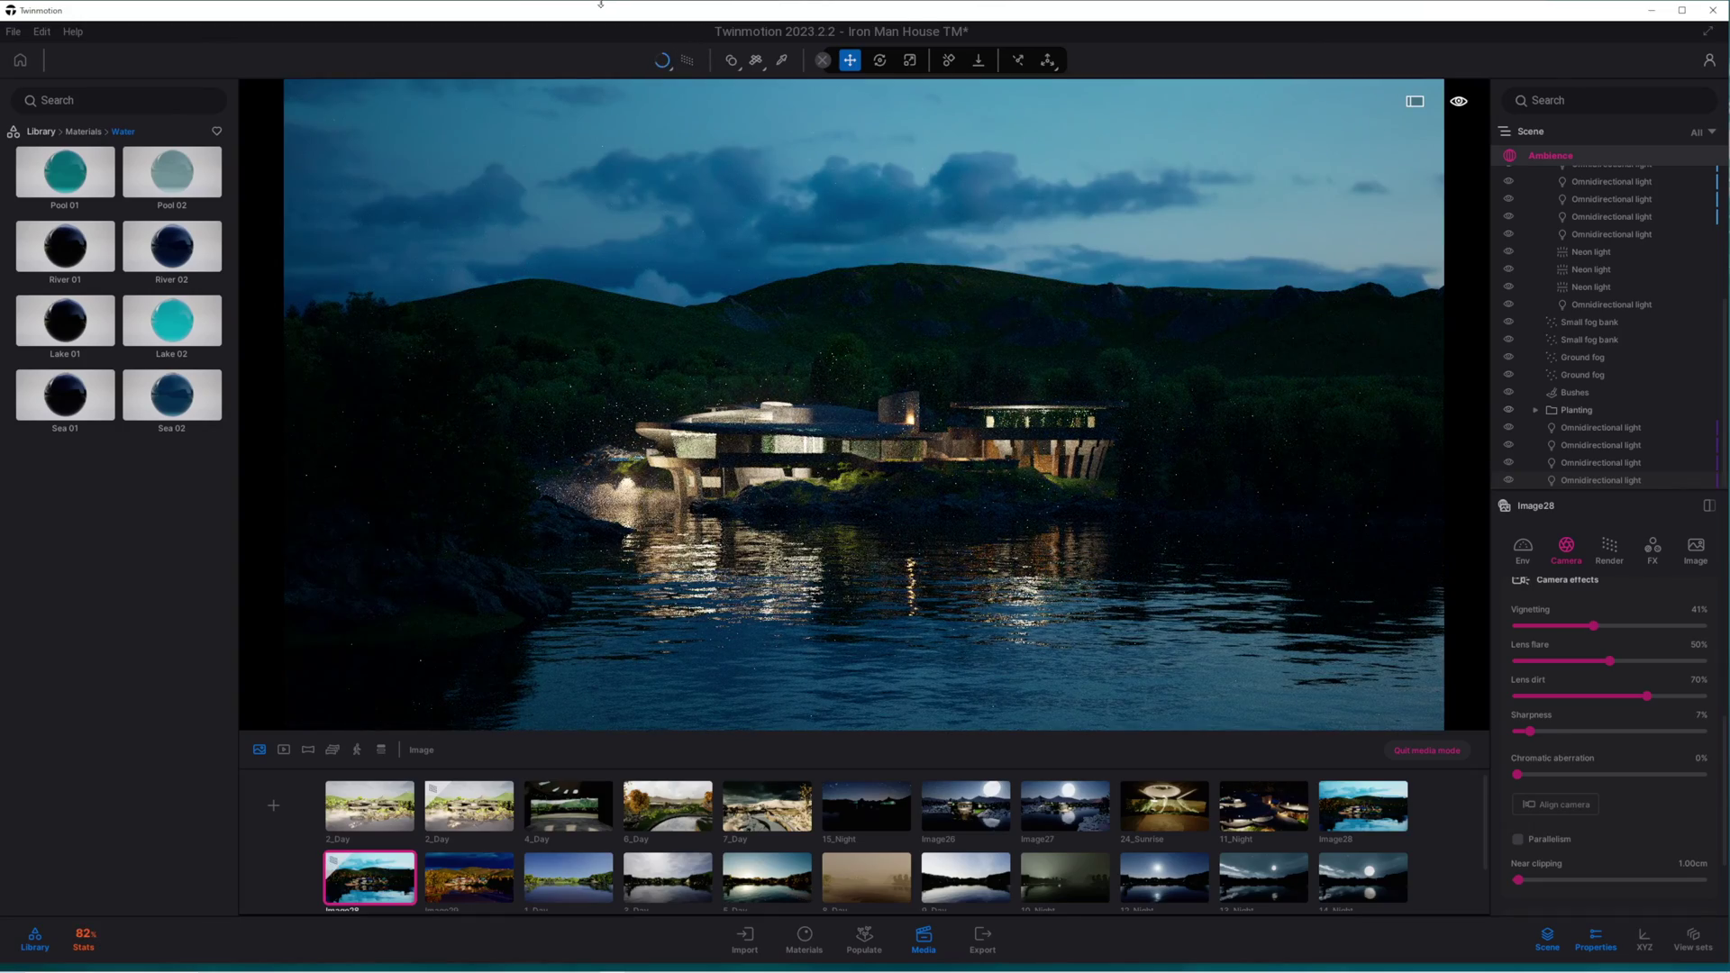
{"action": "key", "text": "ctrl+s"}
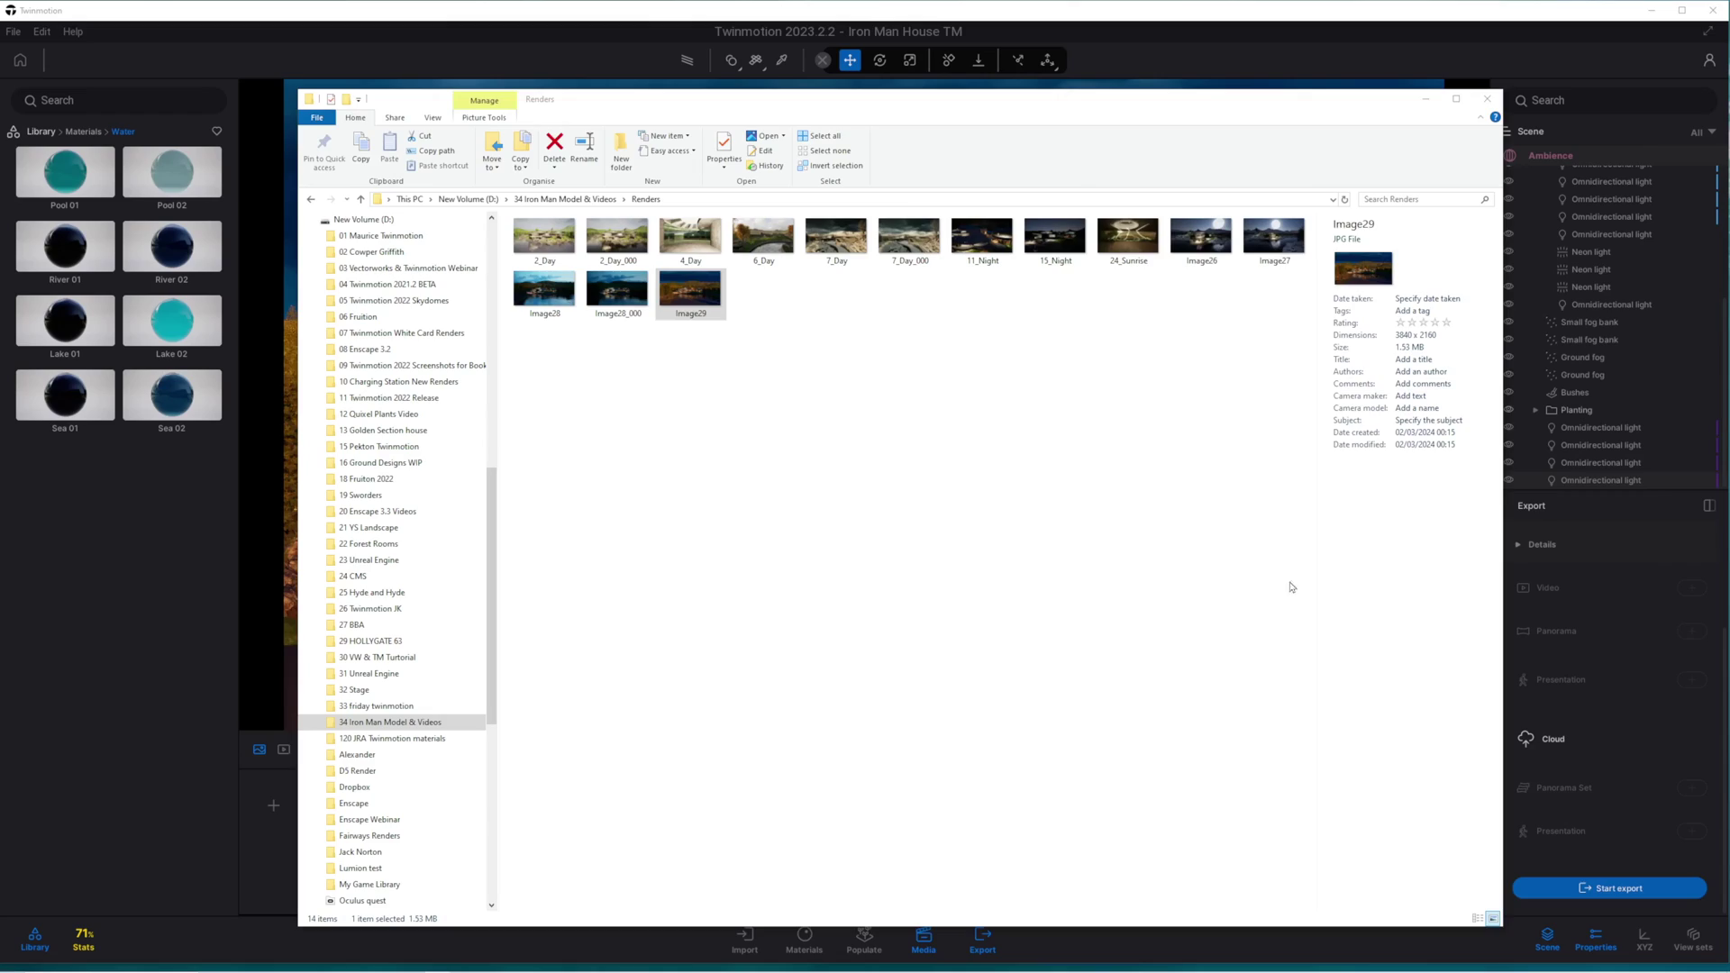
Step: In File Explorer, select the exported 2_Day image in the Renders folder for review
{"action": "left_click", "coordinate": [1291, 586]}
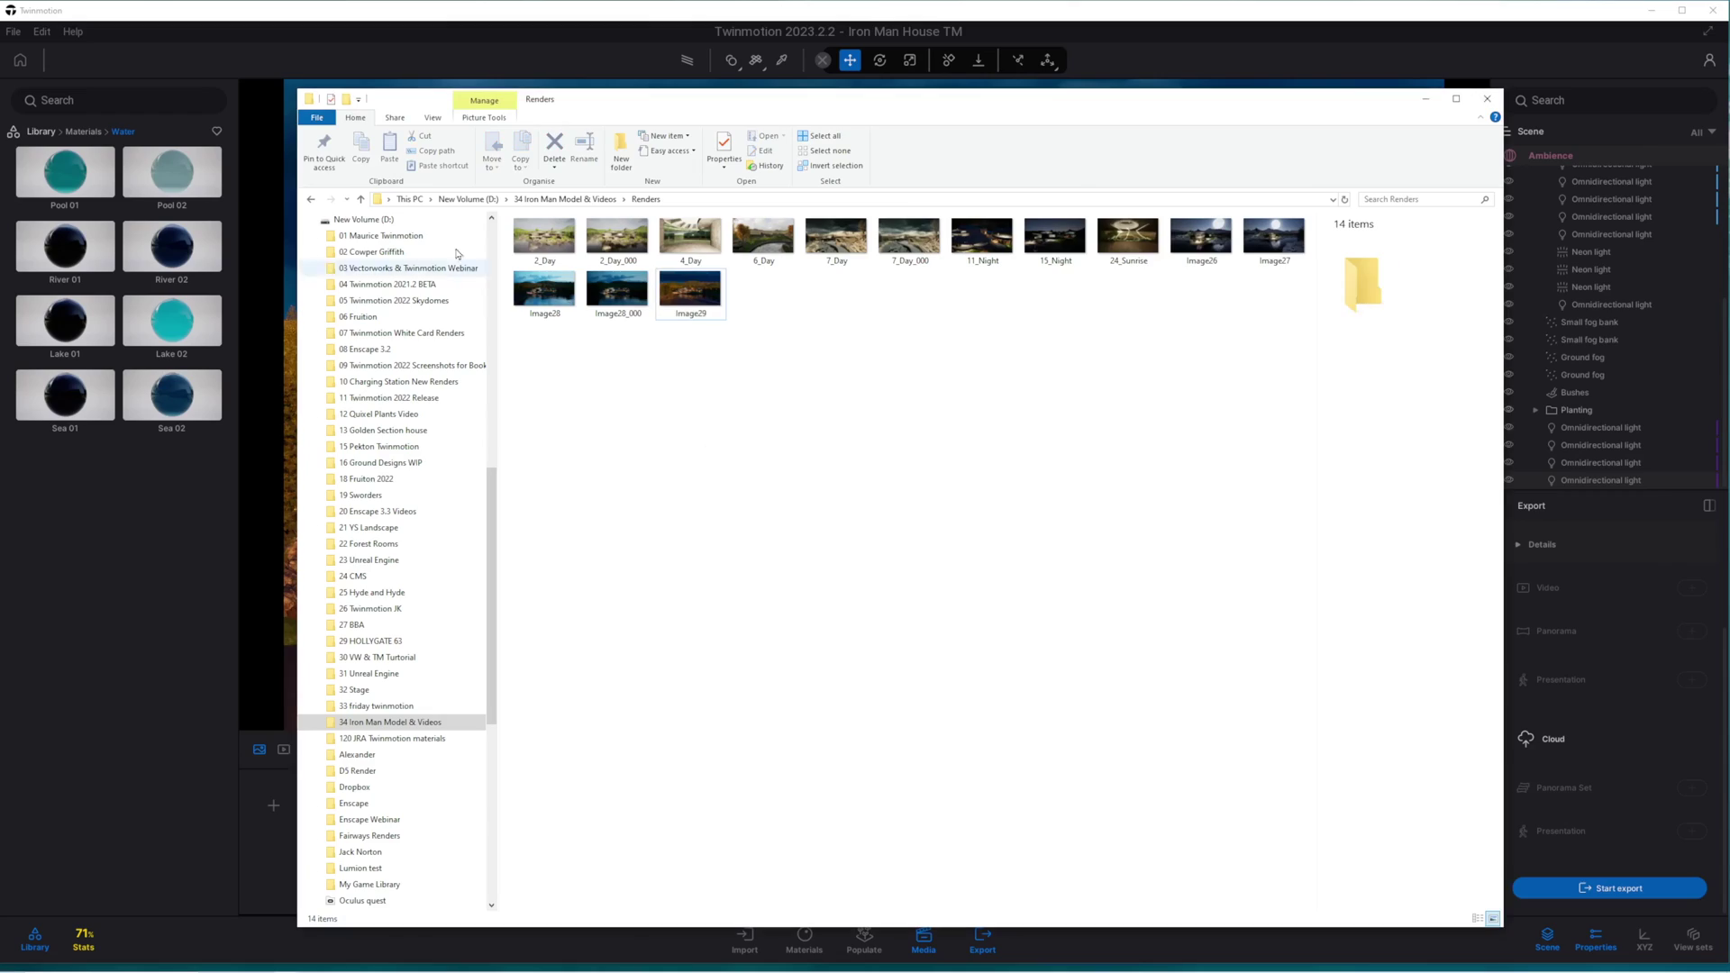
{"action": "left_click", "coordinate": [546, 239]}
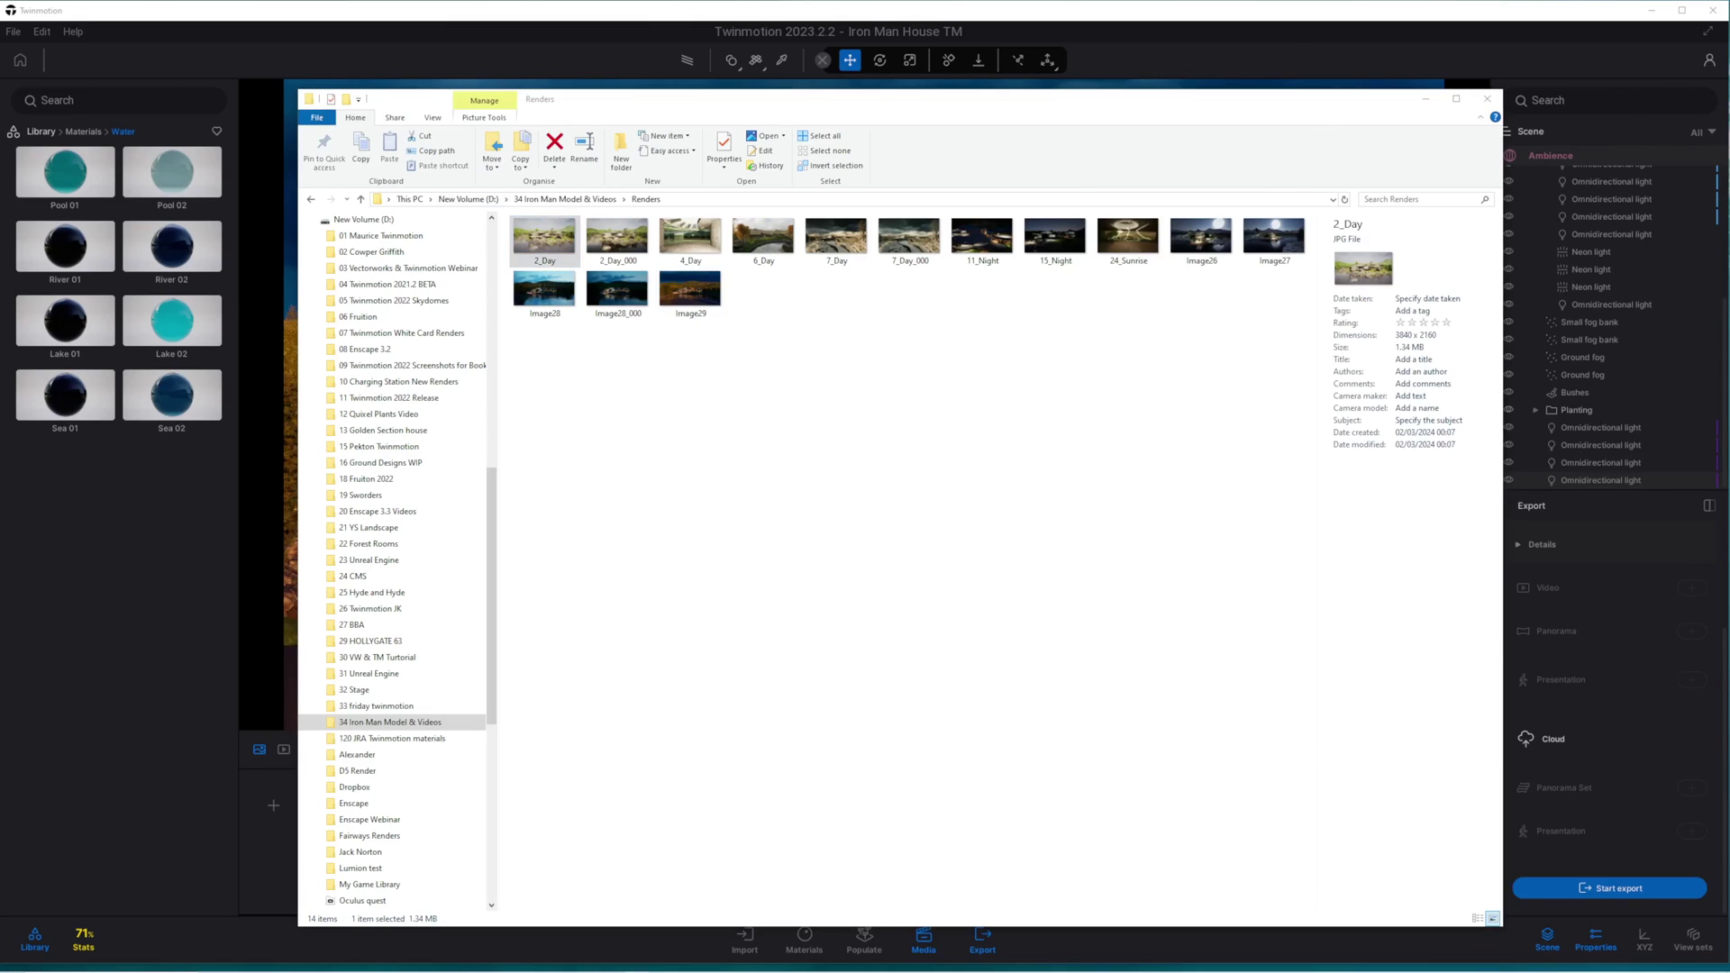